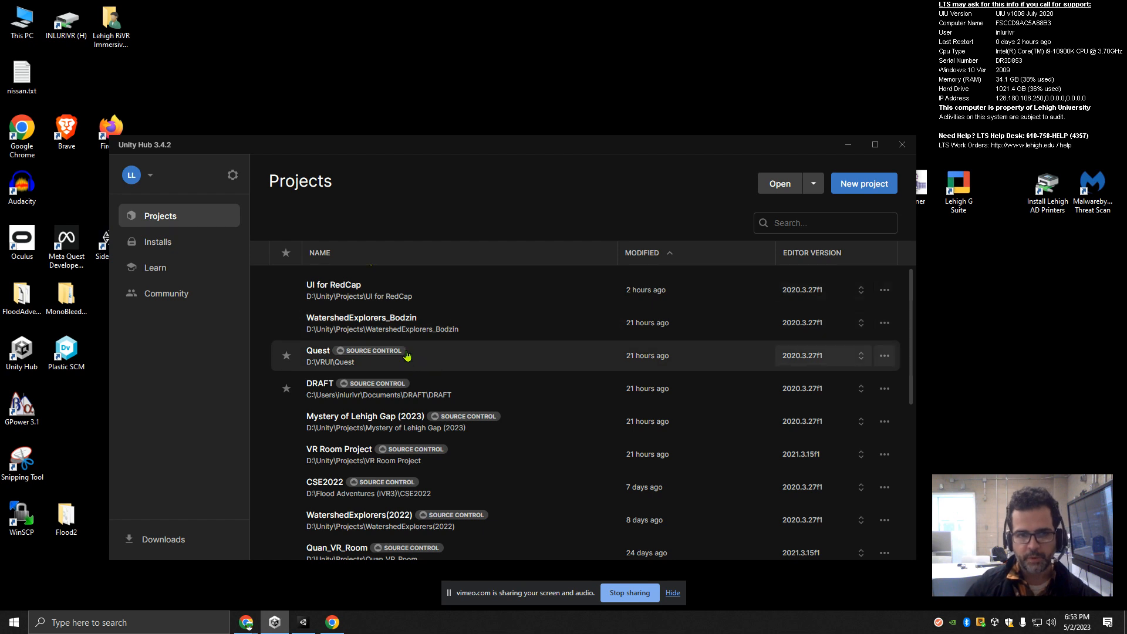
Switch to the UI for RedCap project in the Unity editor and narrow the Project, Hierarchy and Inspector areas to enlarge the Scene view.
left_click(301, 622)
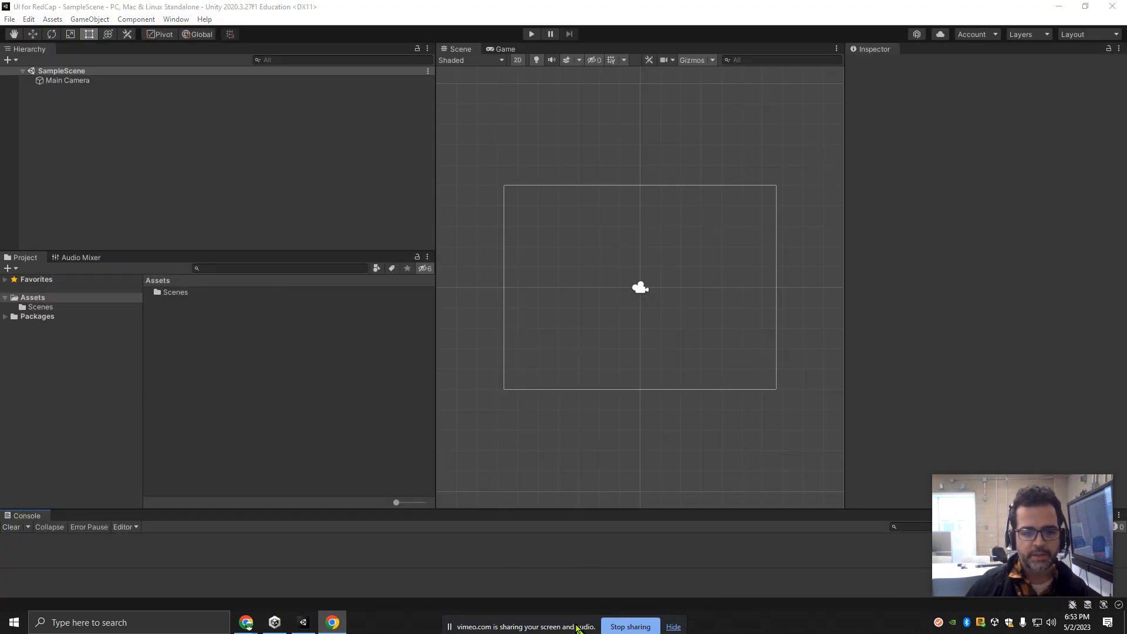
mouse_move(1043, 539)
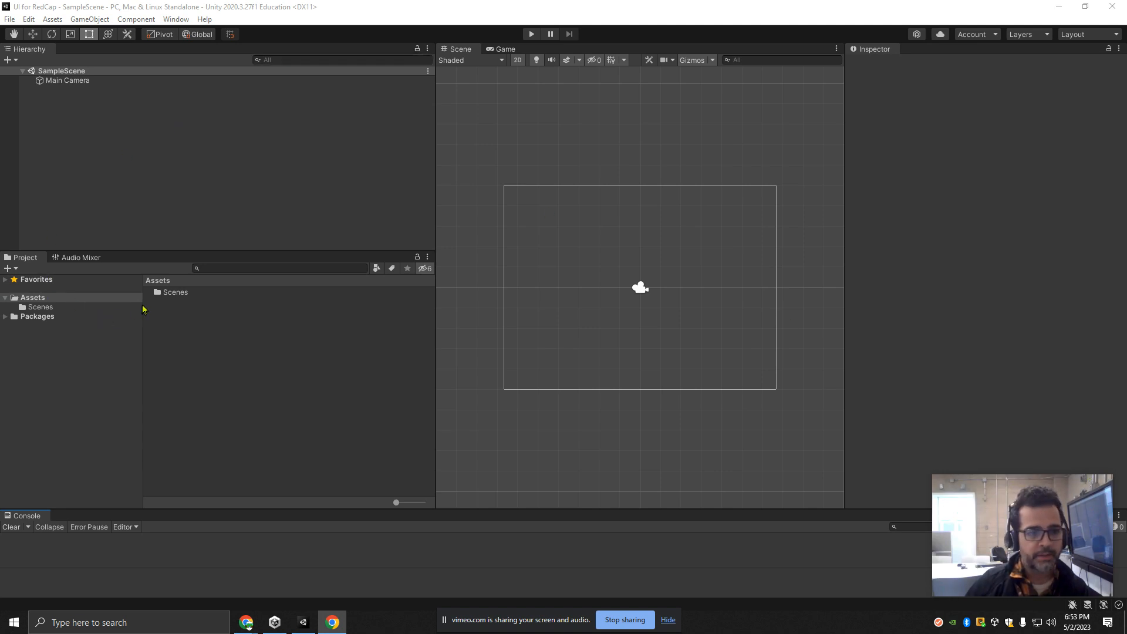
left_click_drag(142, 309, 91, 311)
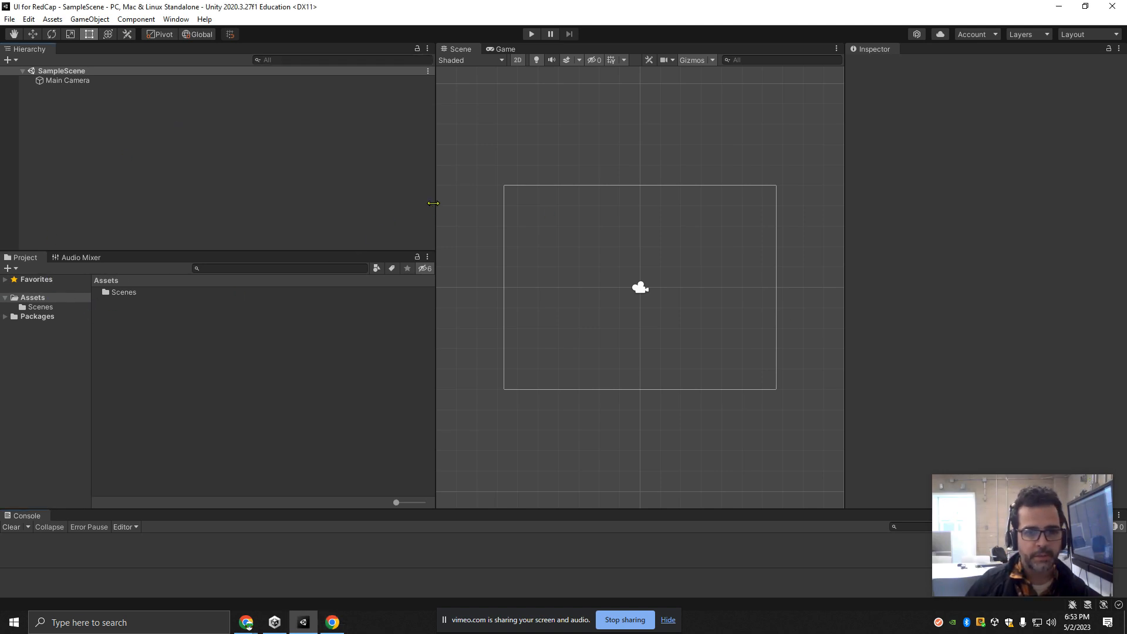
left_click_drag(433, 203, 195, 233)
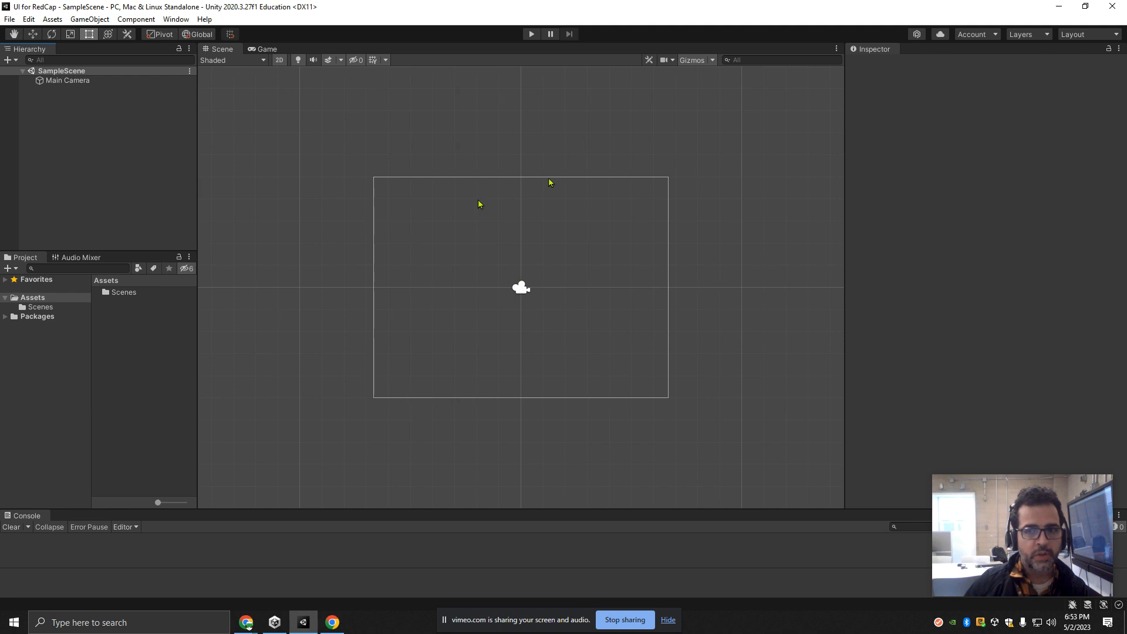
left_click_drag(844, 100, 888, 99)
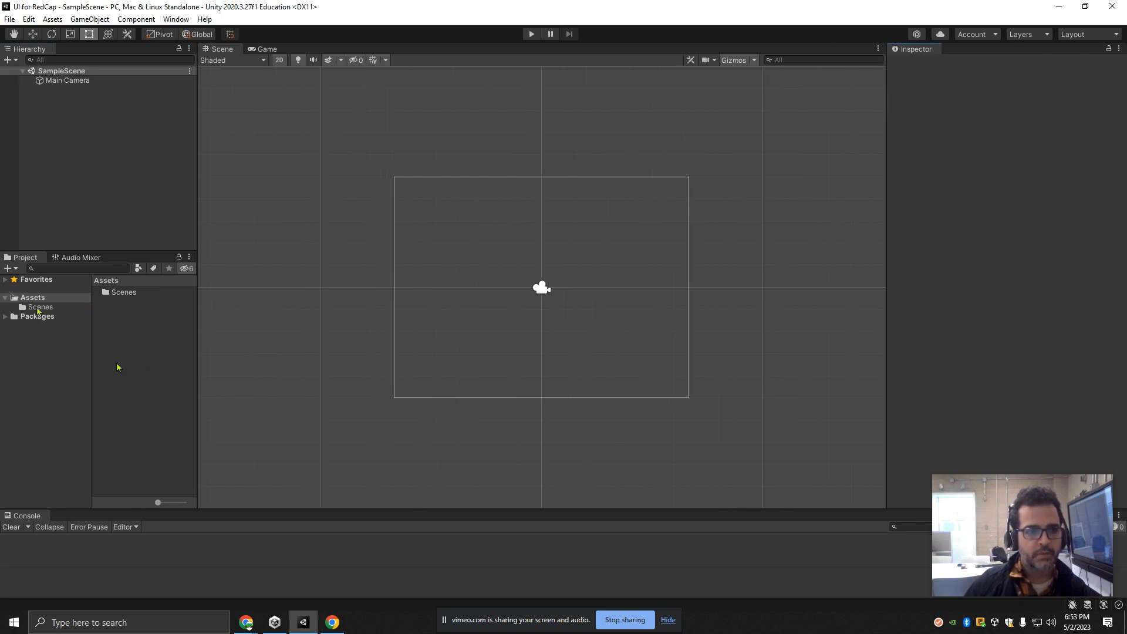
Duplicate SampleScene in the Scenes folder, name the copy REDcap Survey and open it.
left_click(36, 307)
left_click(121, 294)
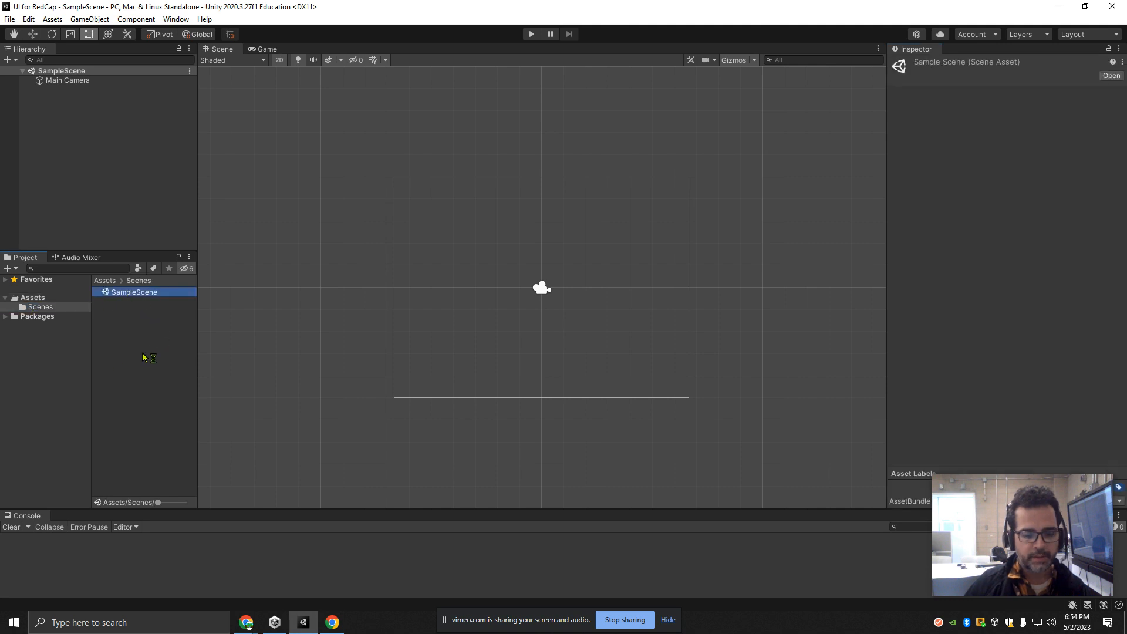
key("ctrl+d")
left_click(154, 292)
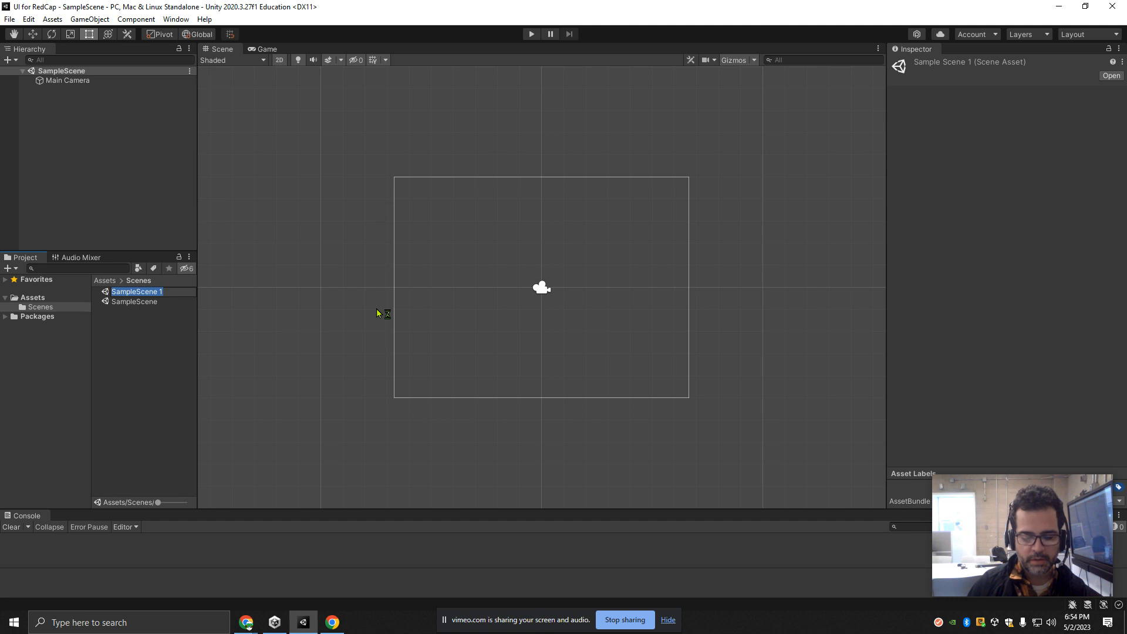
type("RED")
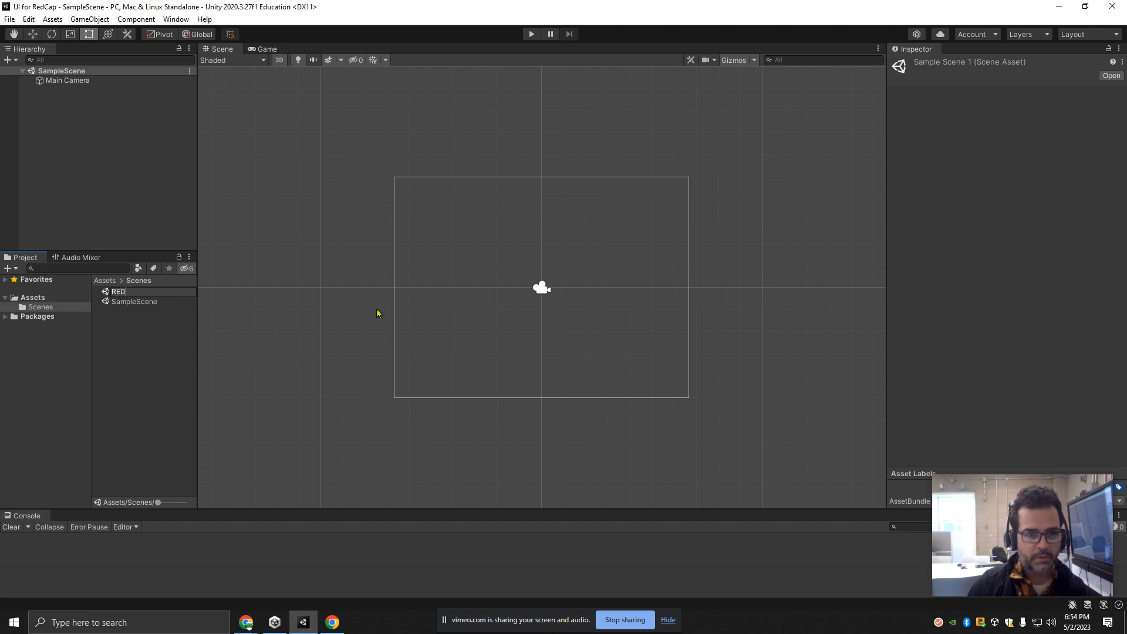
type("cq[")
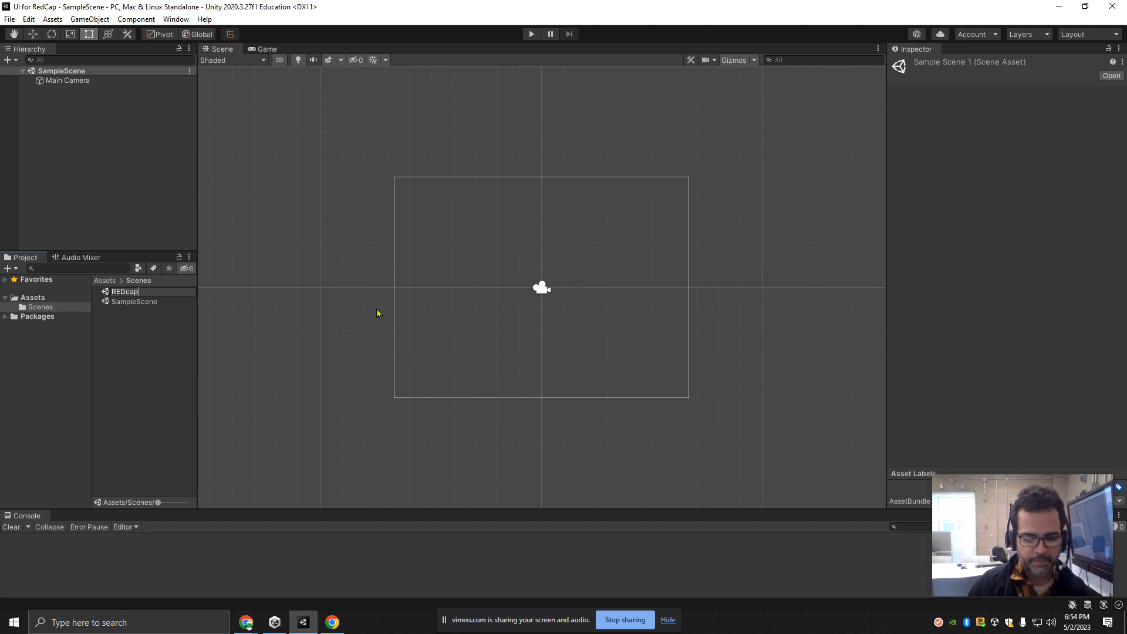
type(" Survey")
key("Return")
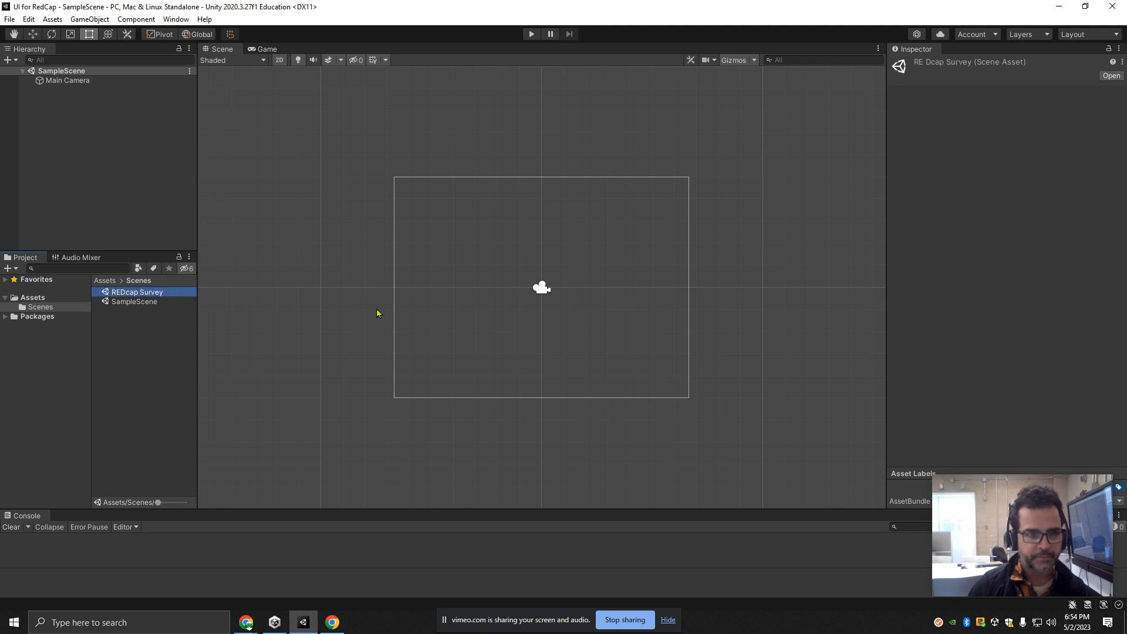
key("Return")
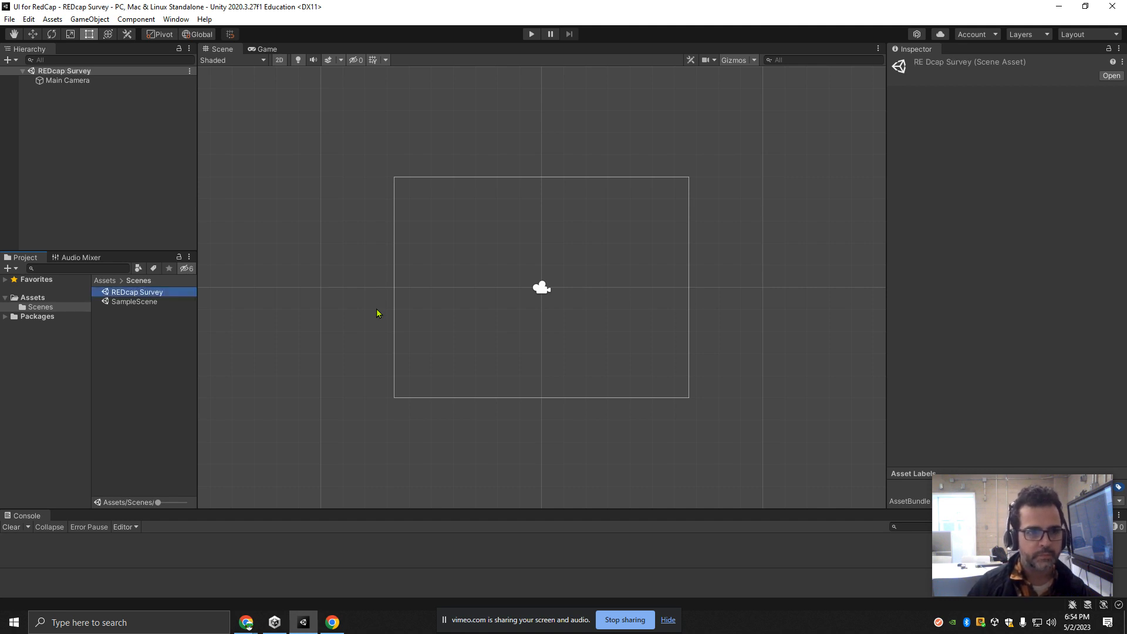
Add a UI Canvas to the REDcap Survey scene.
left_click(87, 107)
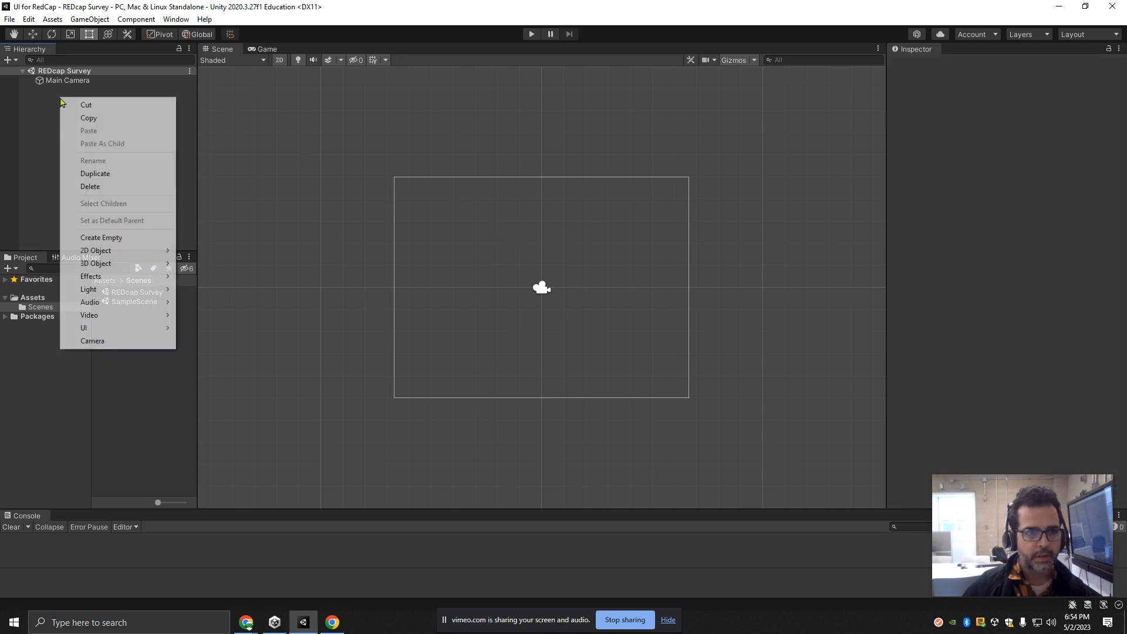
right_click(60, 99)
mouse_move(102, 329)
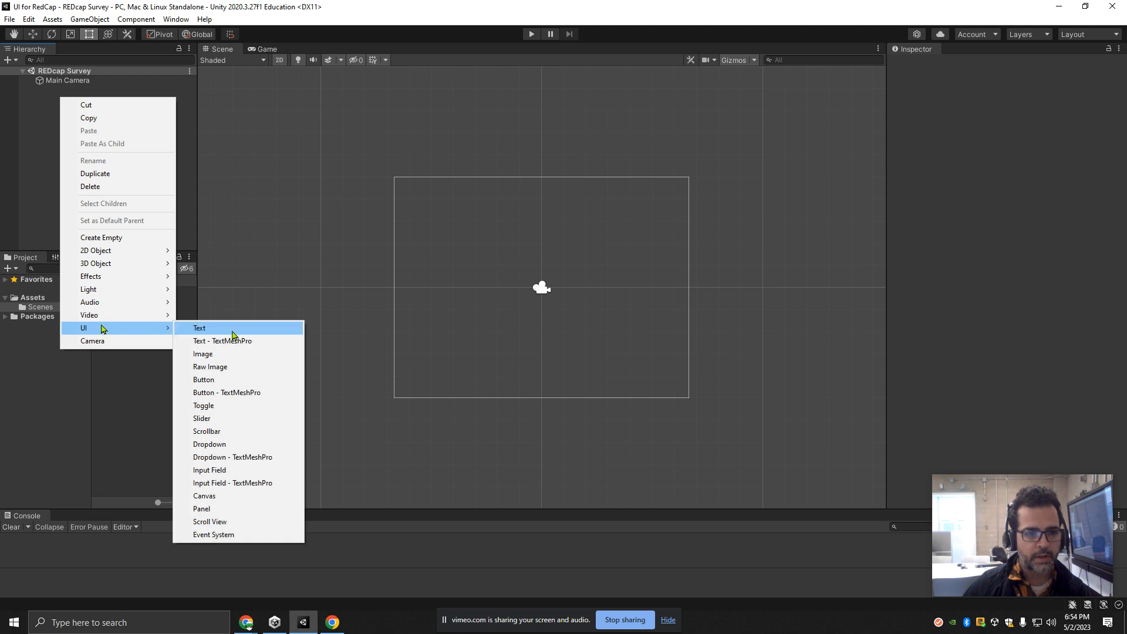
left_click(205, 496)
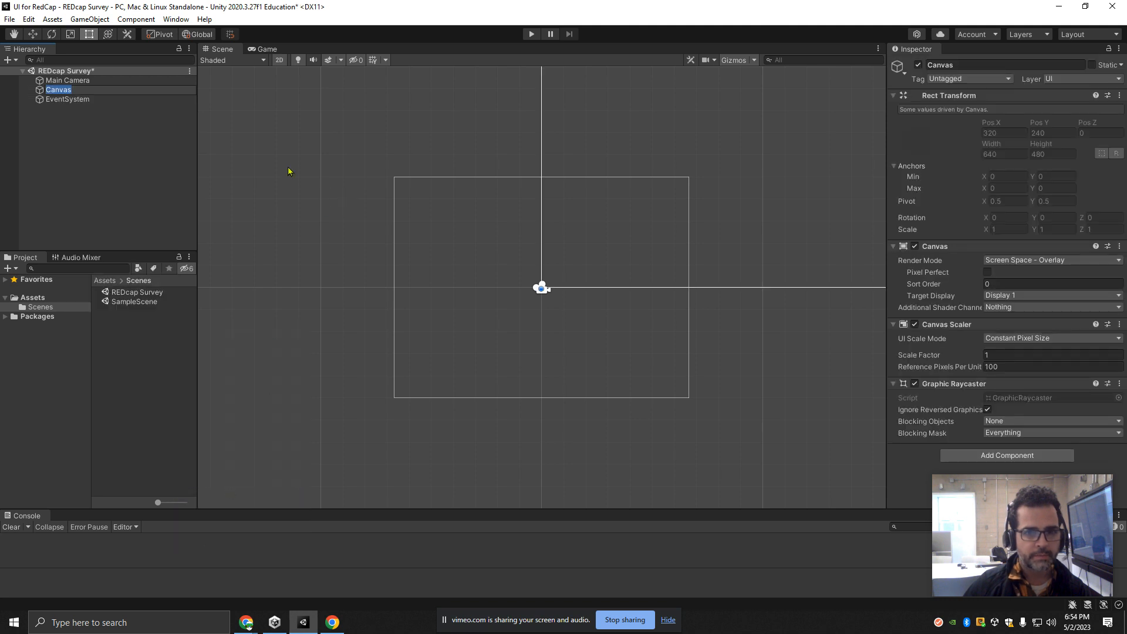
Set the Canvas render mode to Screen Space - Camera and assign Main Camera as its render camera.
left_click(1022, 261)
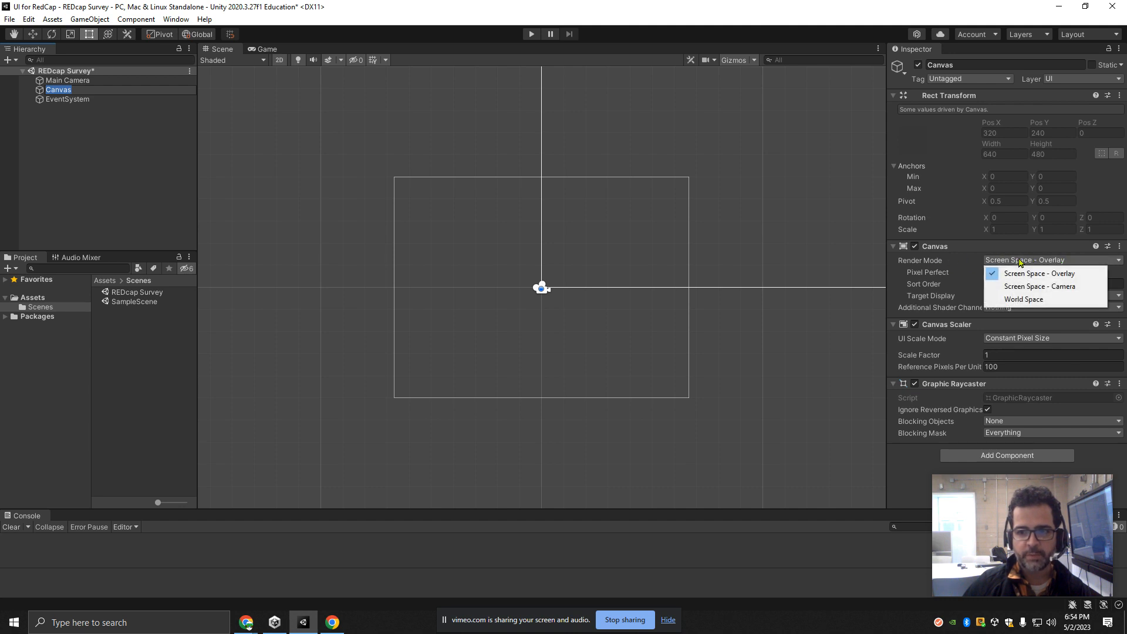
left_click(1043, 287)
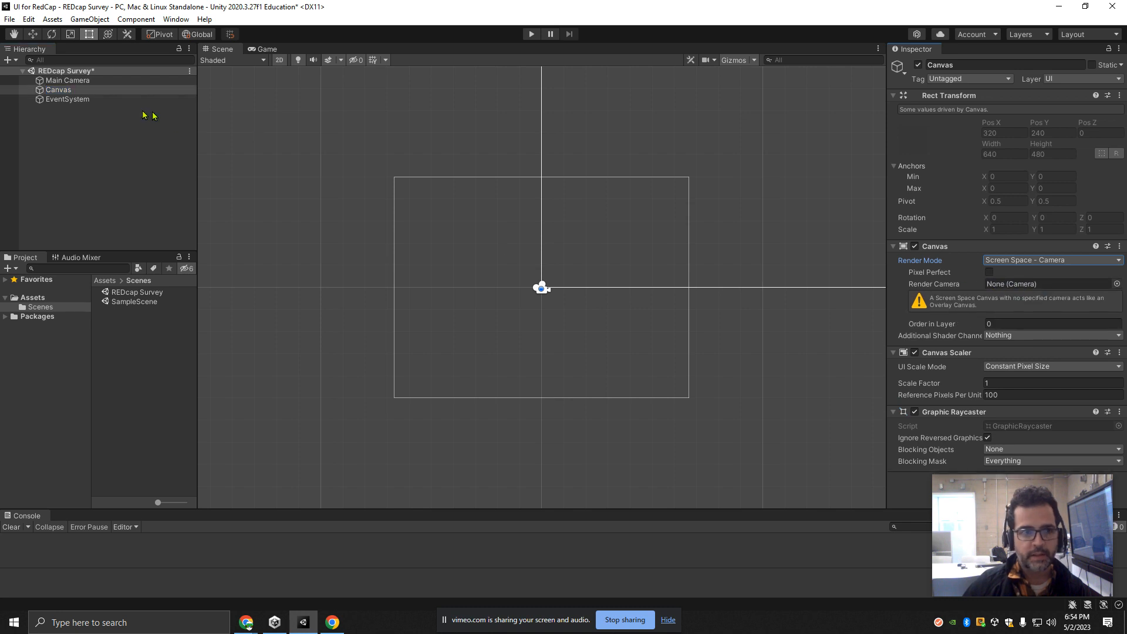
left_click_drag(58, 81, 1010, 284)
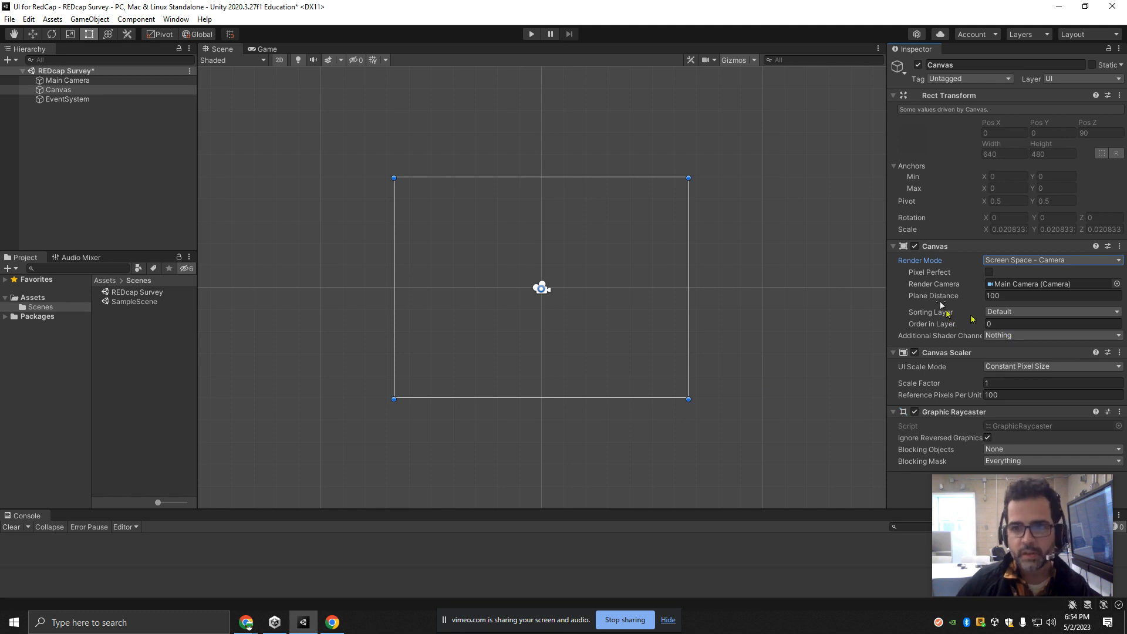
Set the Canvas Scaler's UI scale mode to Scale With Screen Size.
mouse_move(1038, 498)
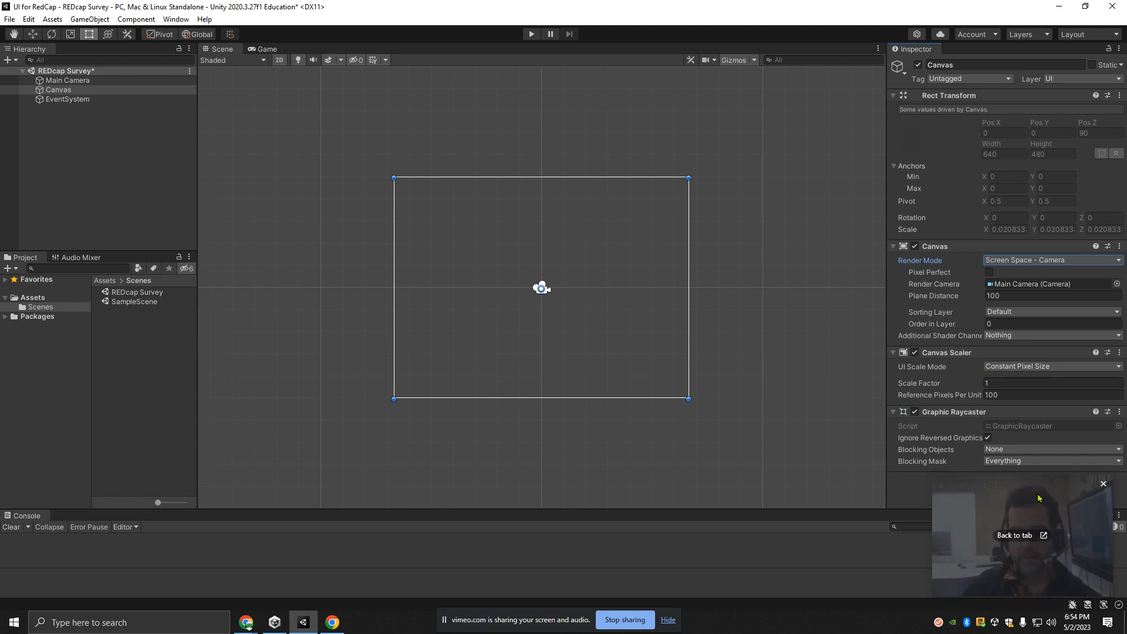
left_click_drag(1065, 510, 592, 511)
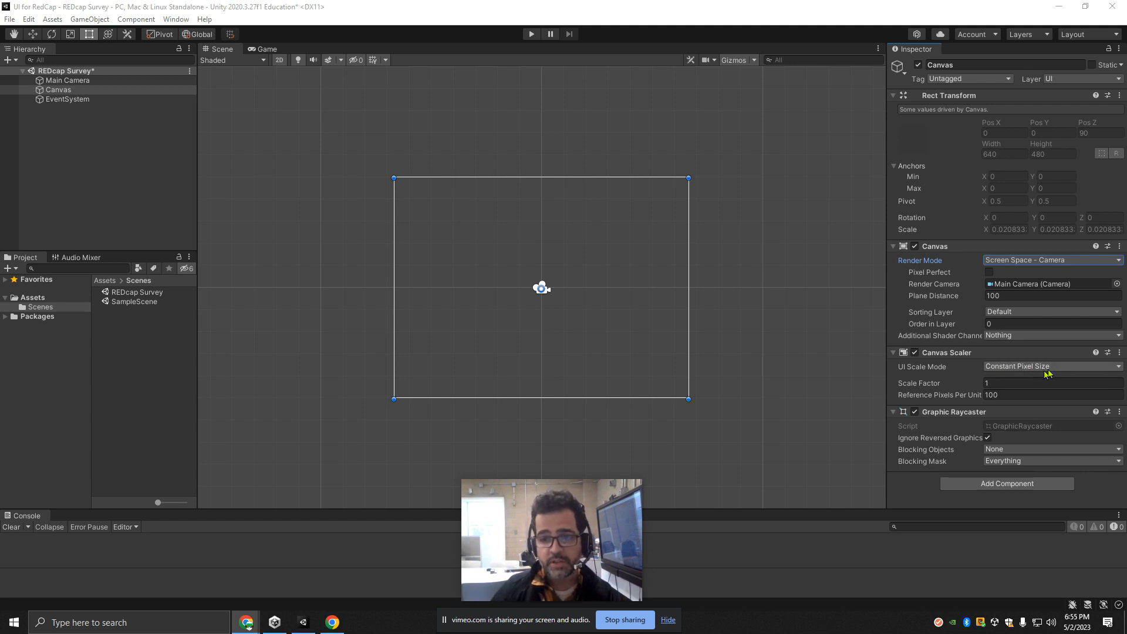
left_click(1005, 368)
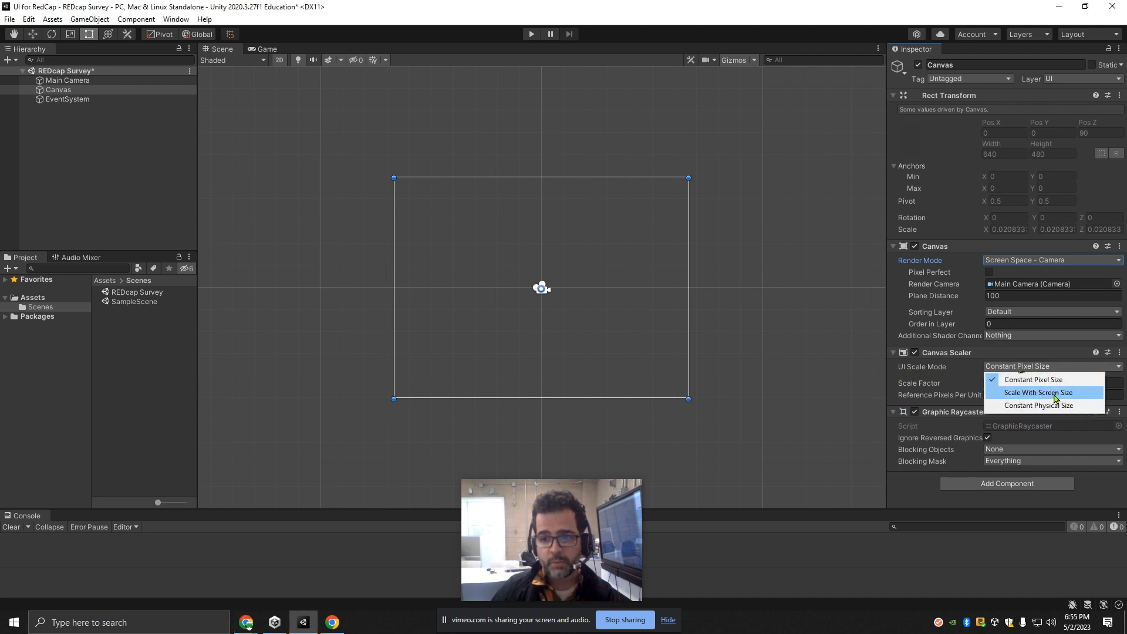
left_click(1055, 396)
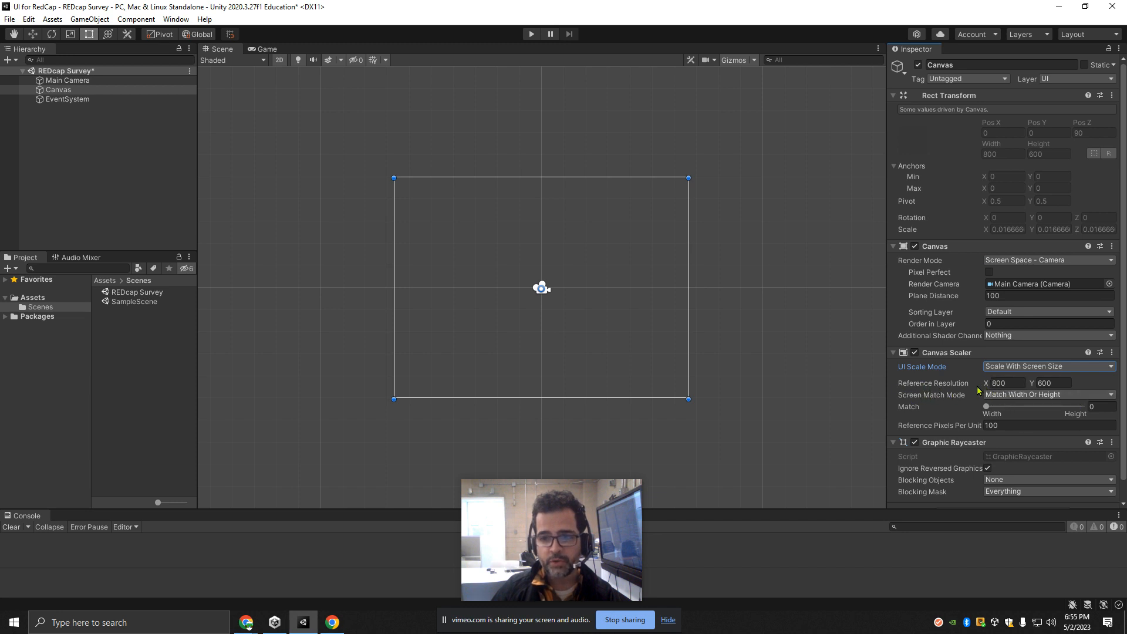
Compare the 16:9, Free Aspect and 4K UHD (3840x2160) display sizes in the Game view, ending on Full HD (1920x1080).
left_click(269, 49)
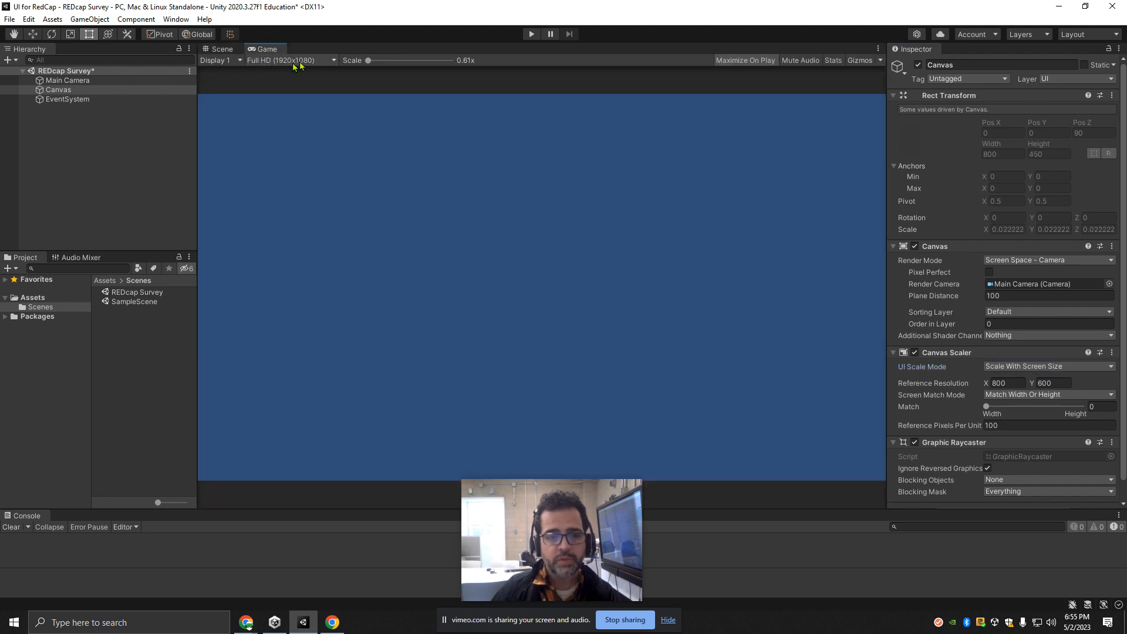
left_click(294, 61)
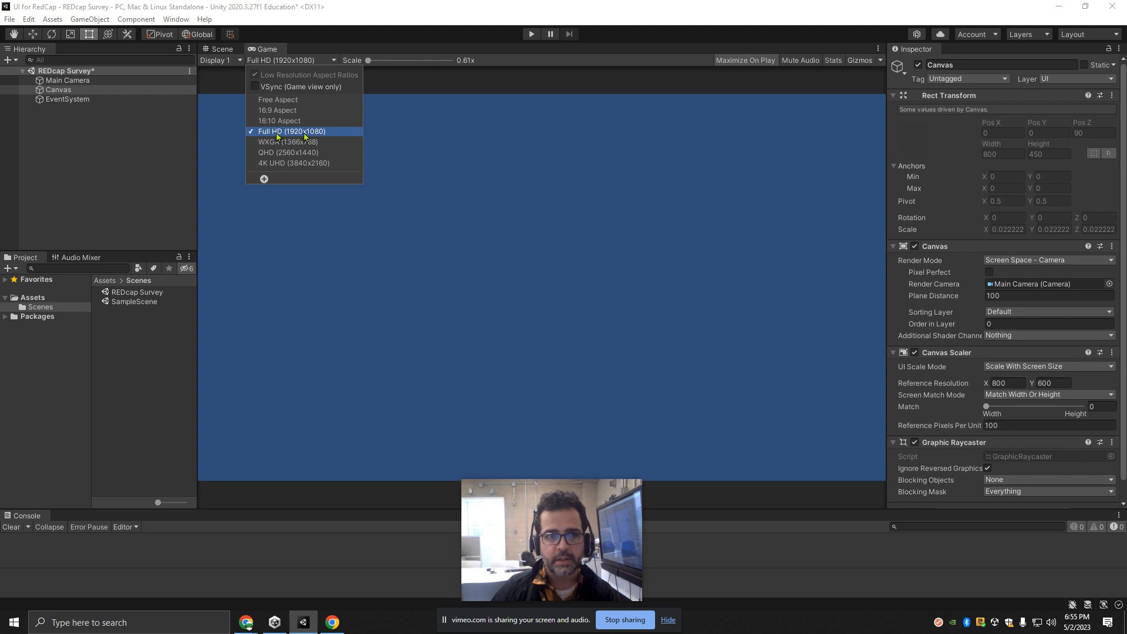
left_click(272, 110)
left_click(294, 60)
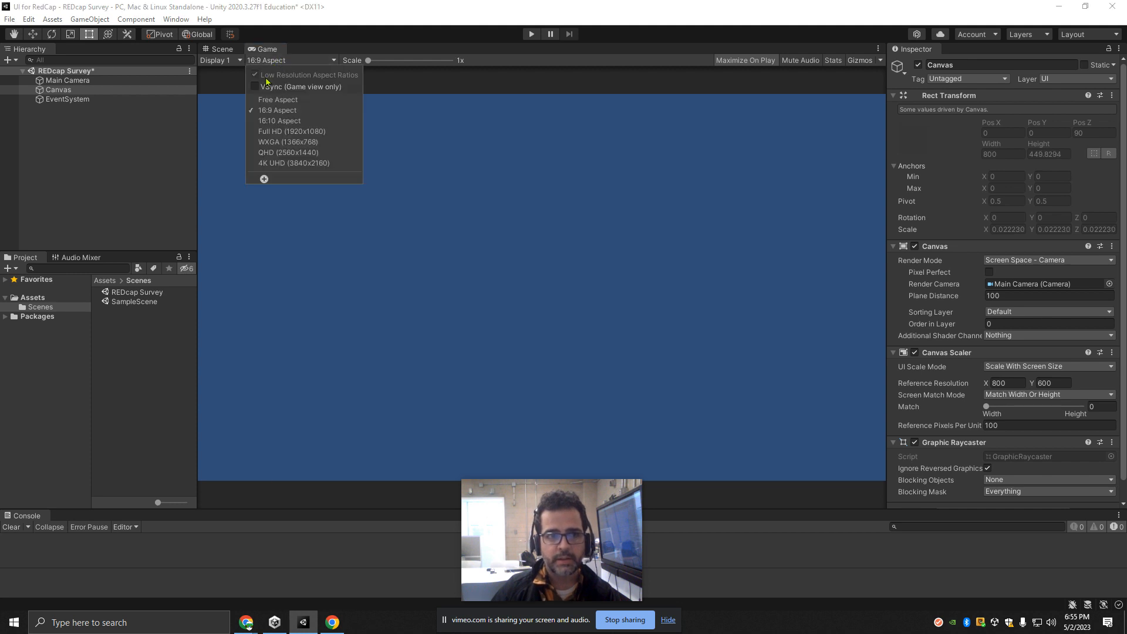
left_click(272, 132)
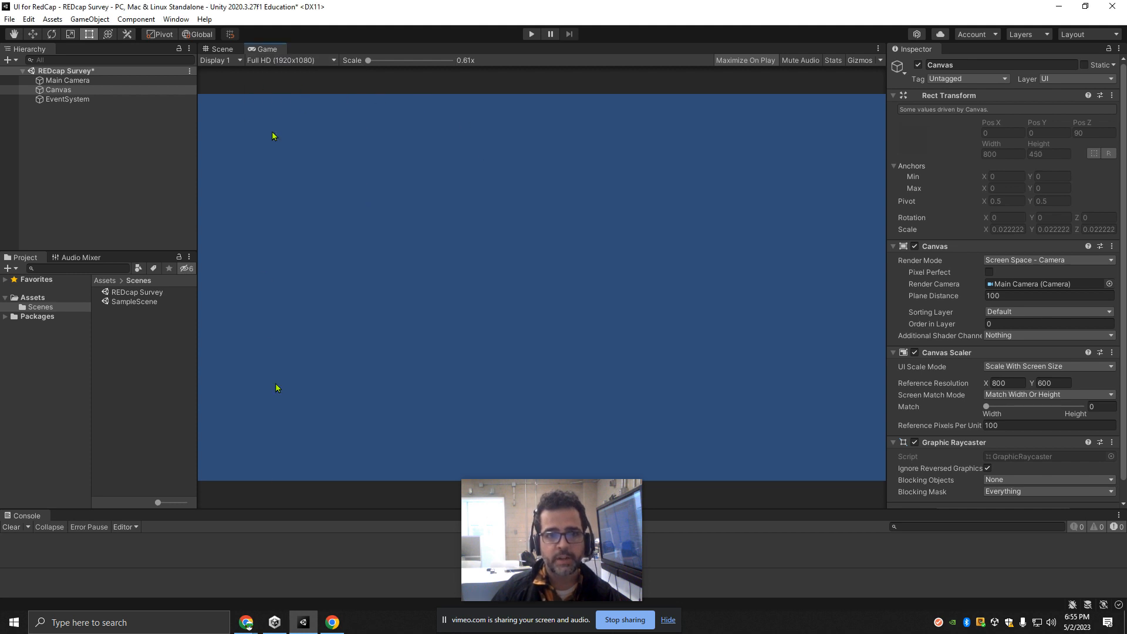
left_click(293, 60)
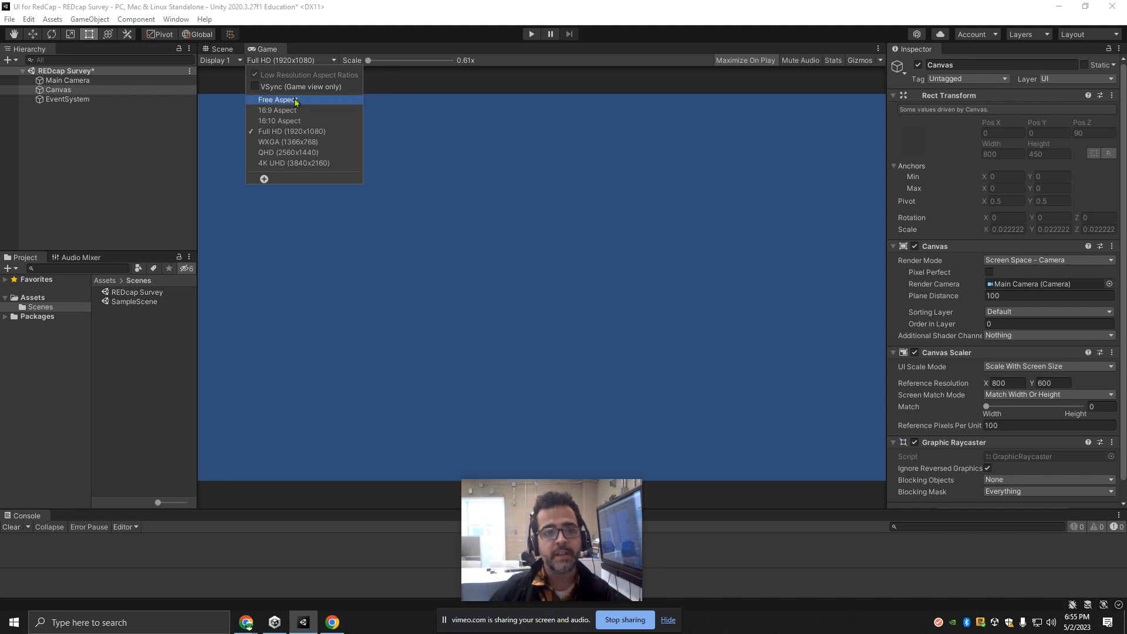
left_click(279, 99)
left_click(292, 60)
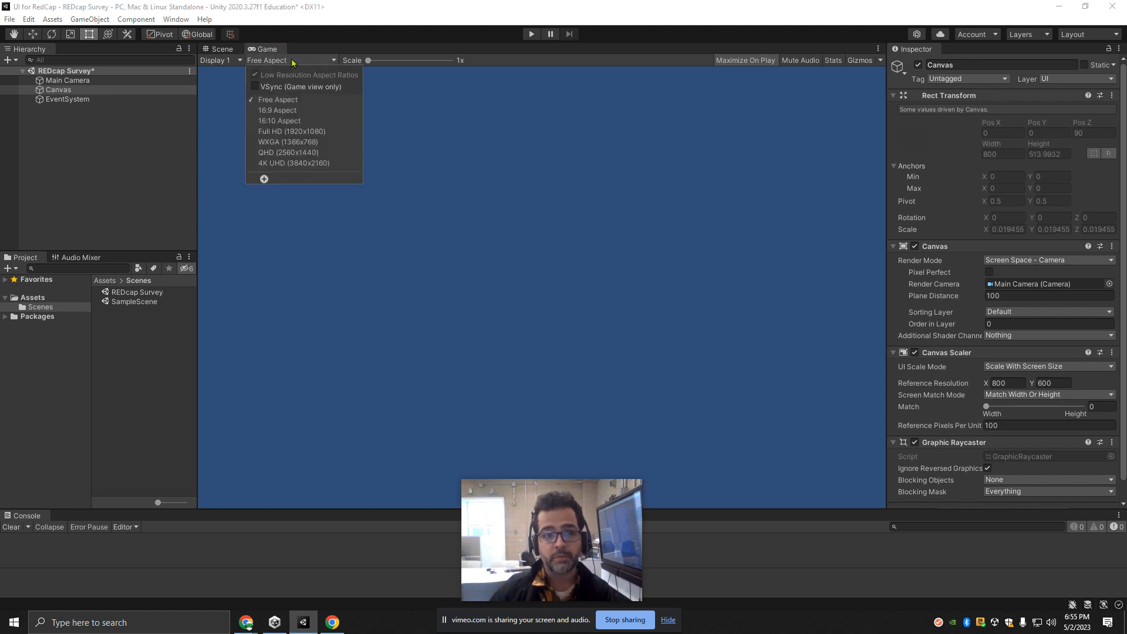
left_click(274, 164)
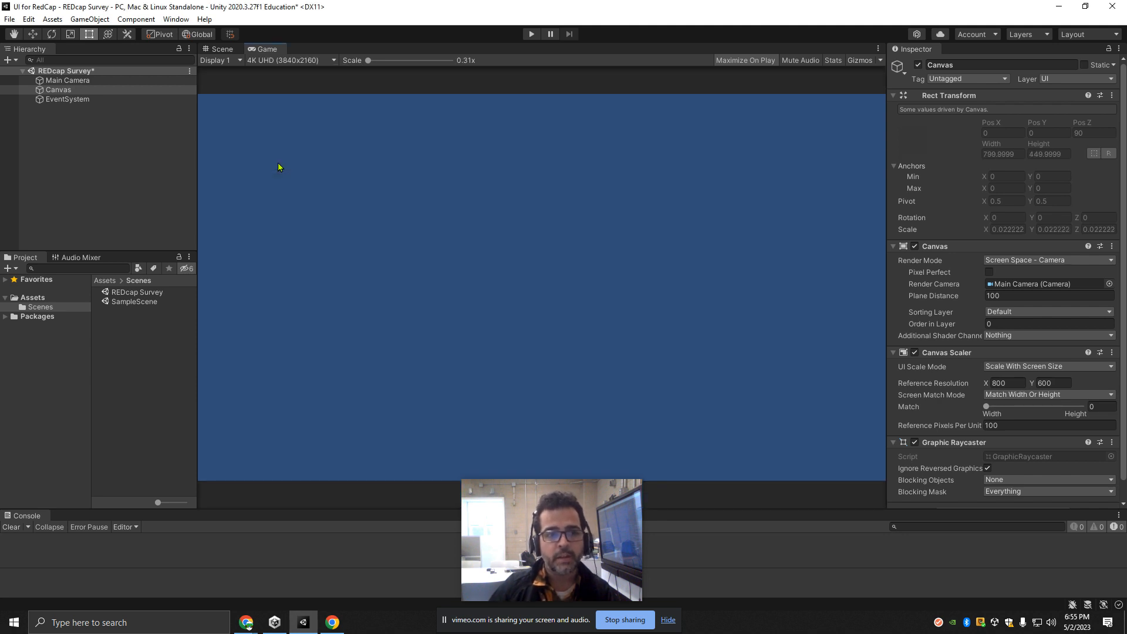
left_click(328, 59)
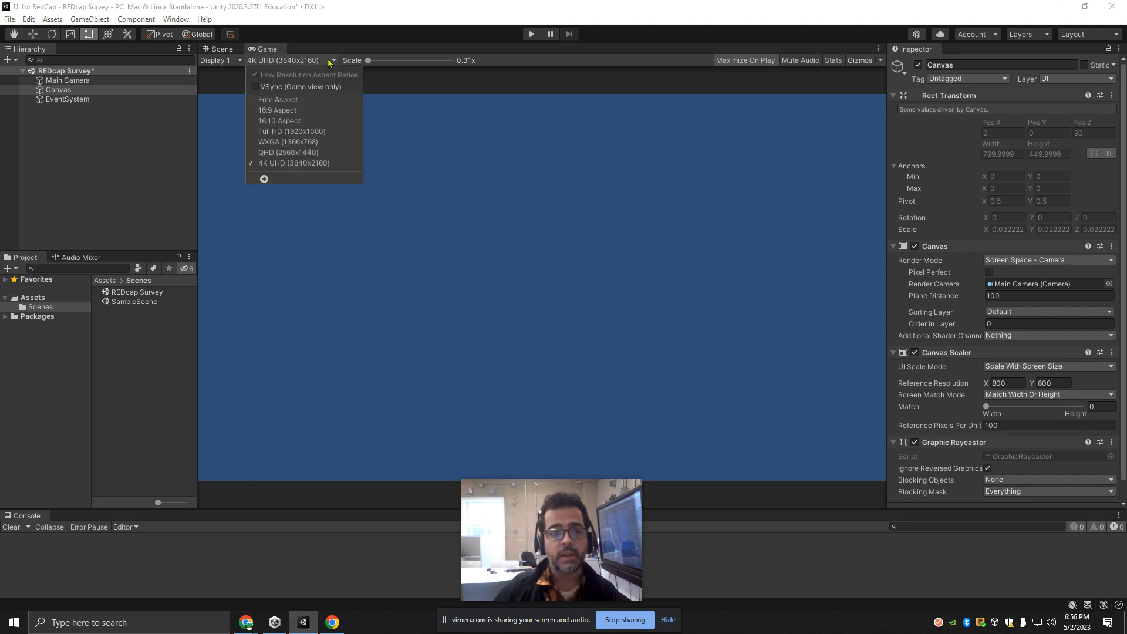
left_click(280, 131)
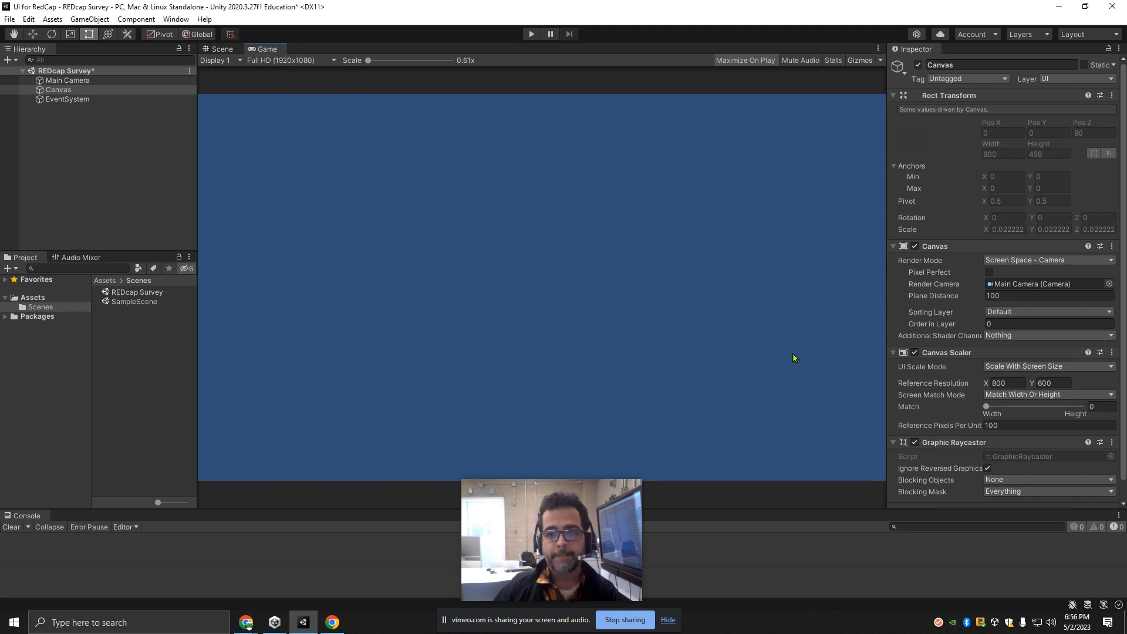
Set the Canvas Scaler's reference resolution to X 1920 and Y 1080.
left_click(998, 383)
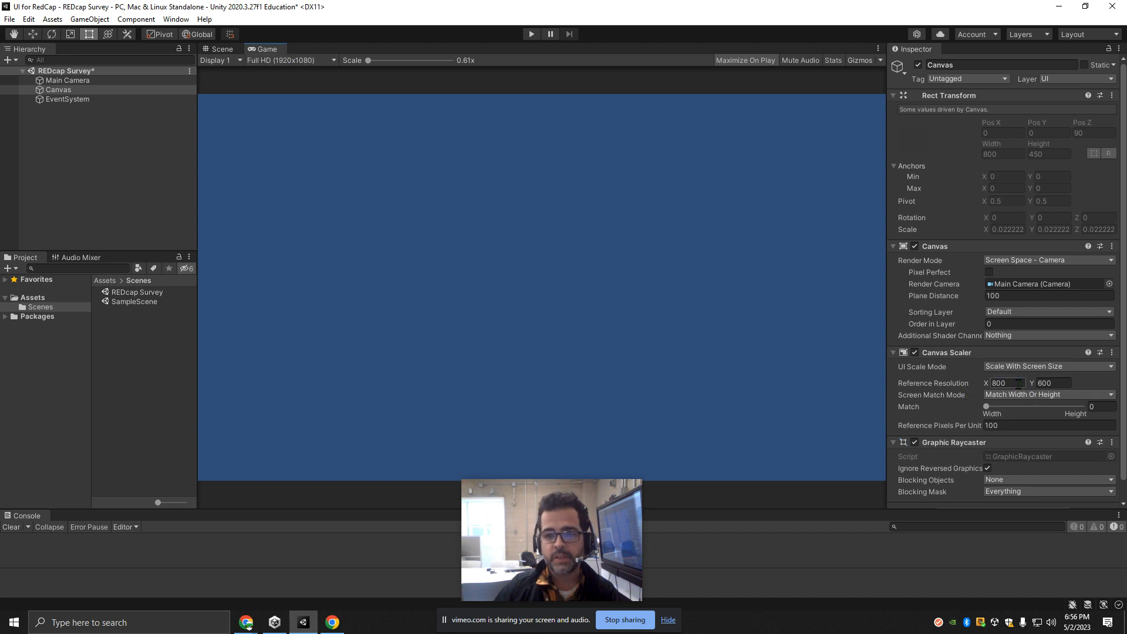
left_click(1008, 383)
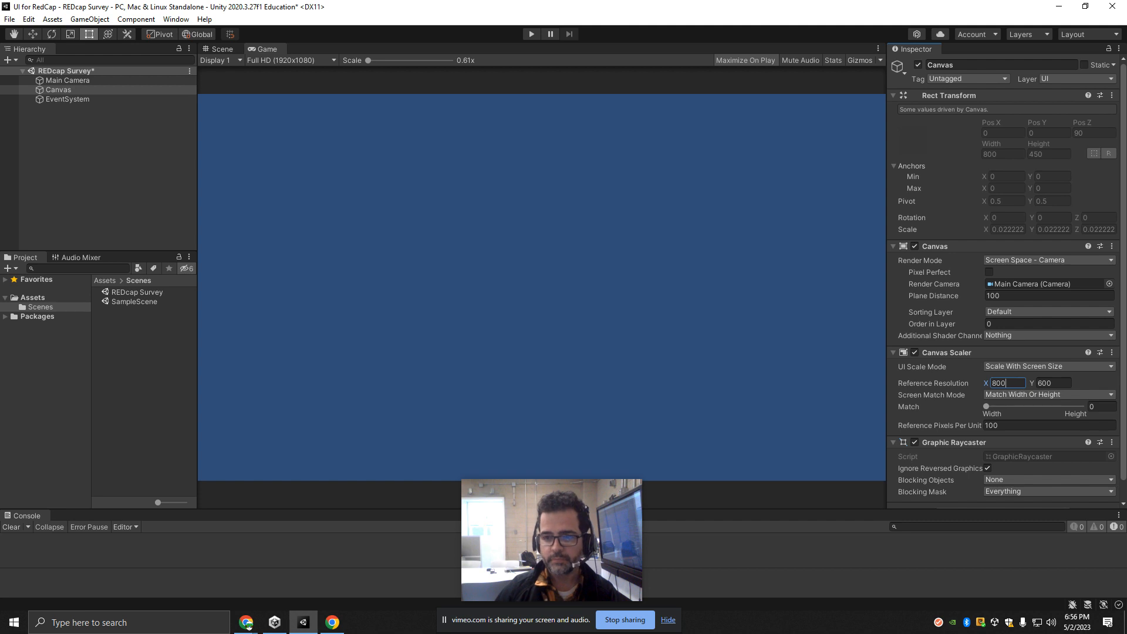
type("19")
key("BackSpace")
key("BackSpace")
key("BackSpace")
key("BackSpace")
key("BackSpace")
type("1920")
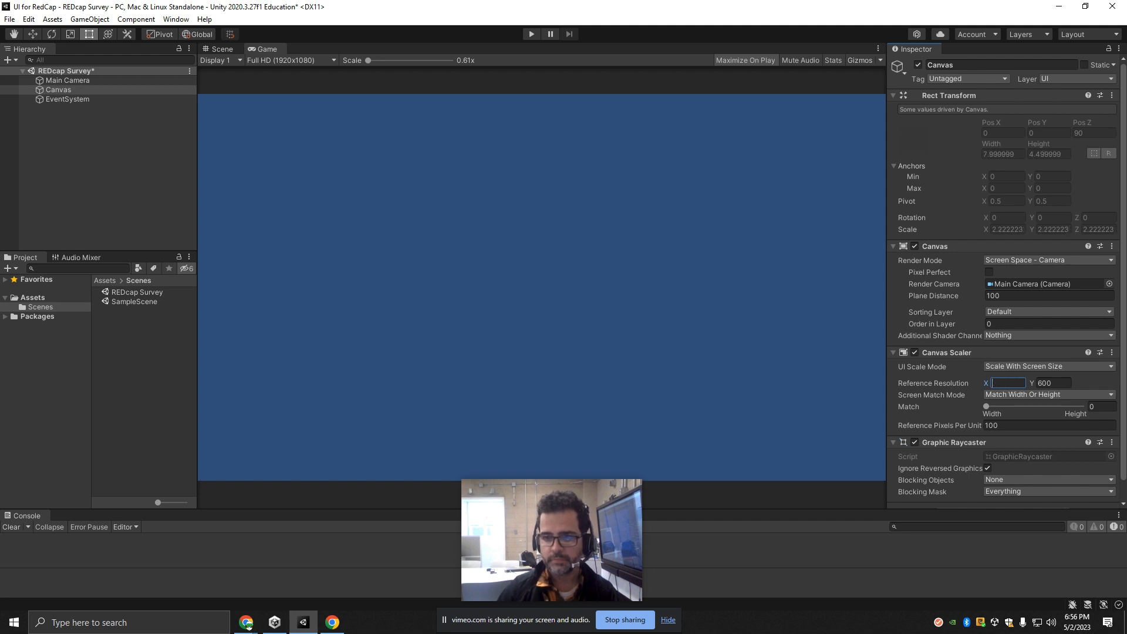
key("Tab")
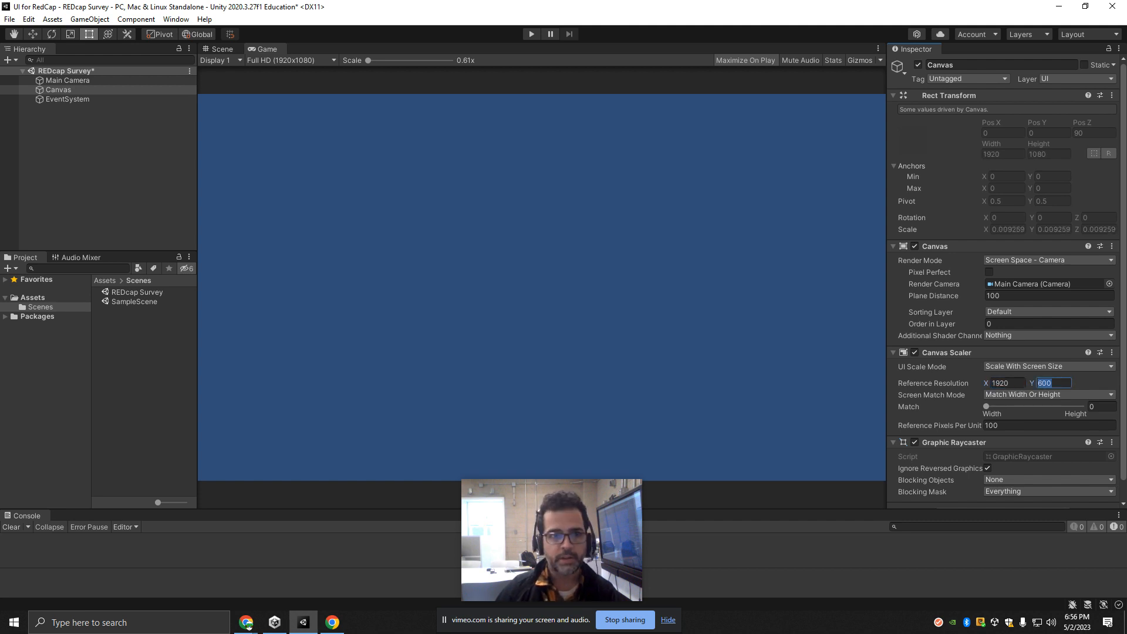
type("108")
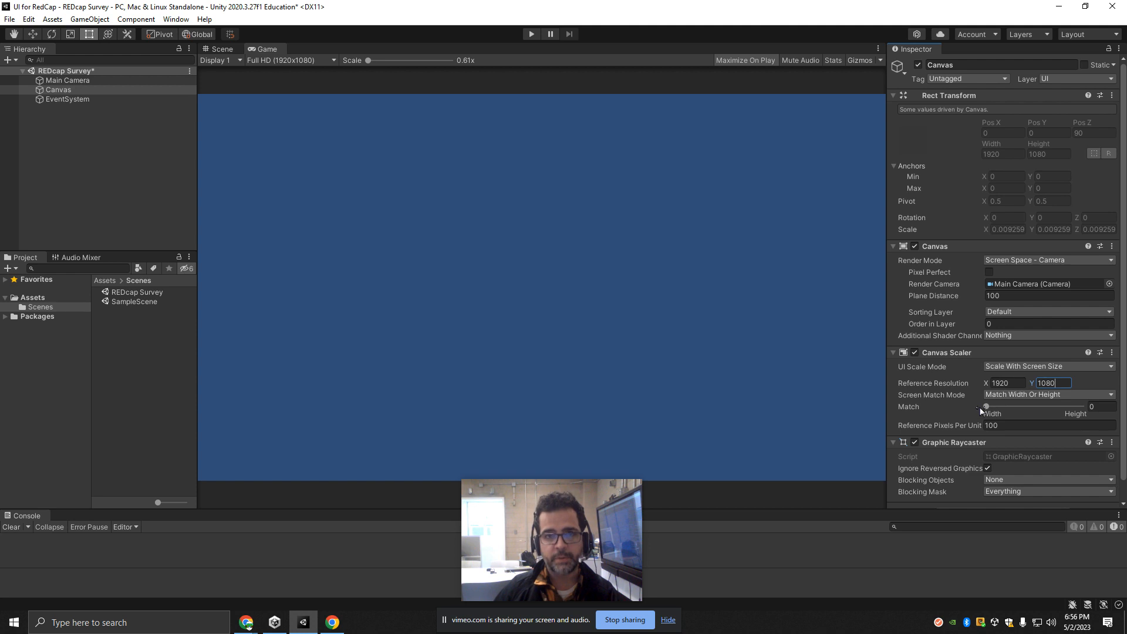
Set the Canvas Scaler's width/height match to 0.5.
left_click(1032, 406)
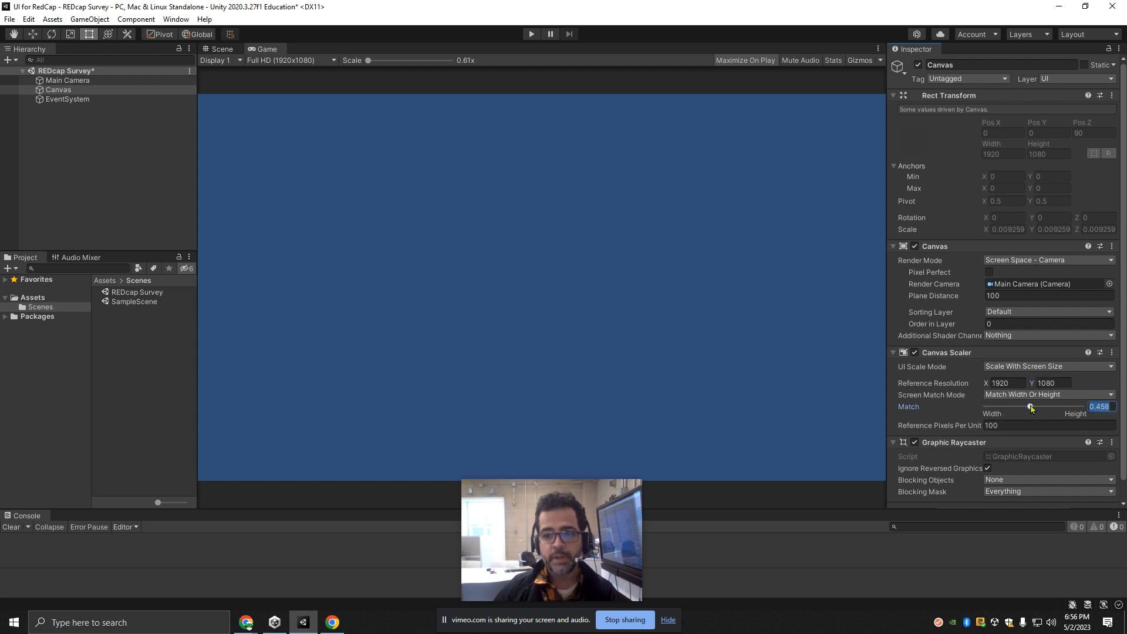
type(".5")
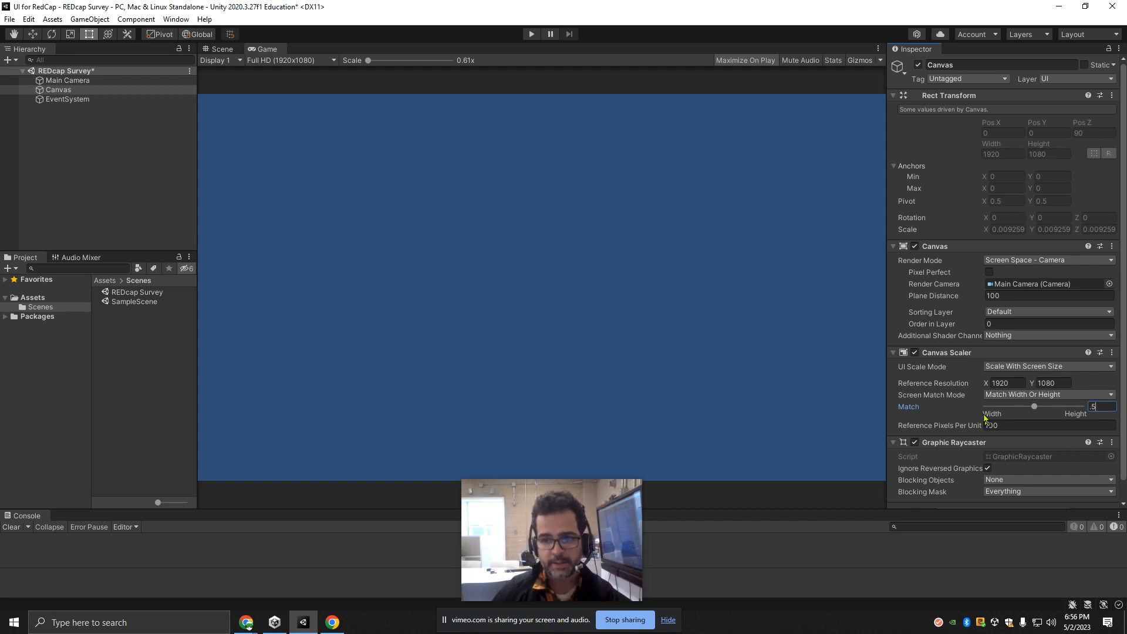
key("Return")
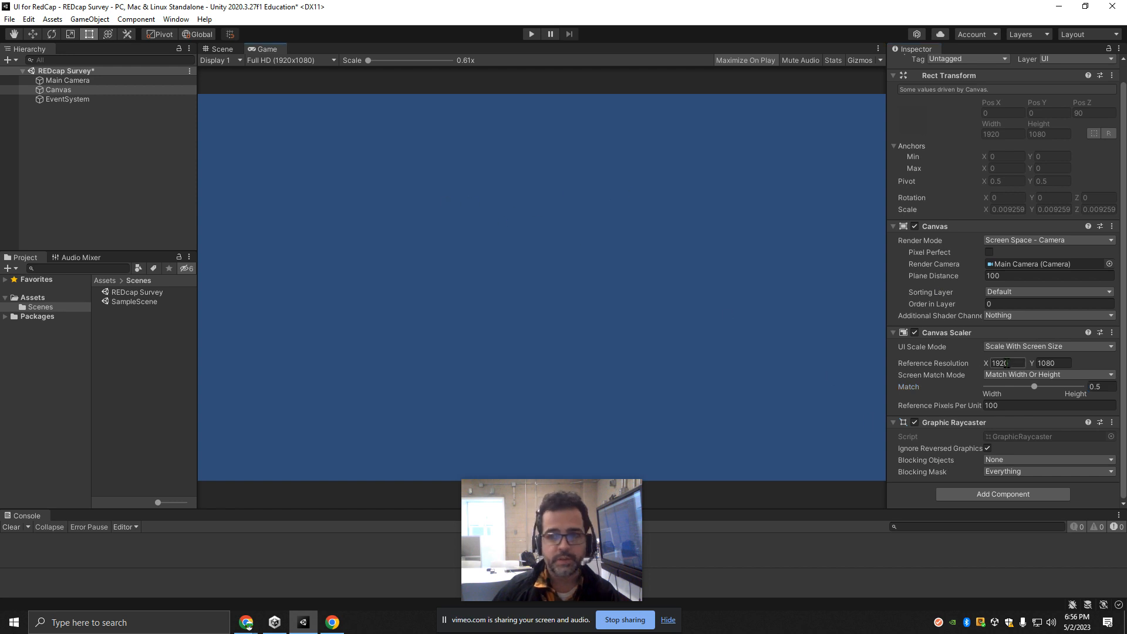
Reorder the hierarchy so EventSystem sits above Canvas, and save the scene.
left_click(69, 101)
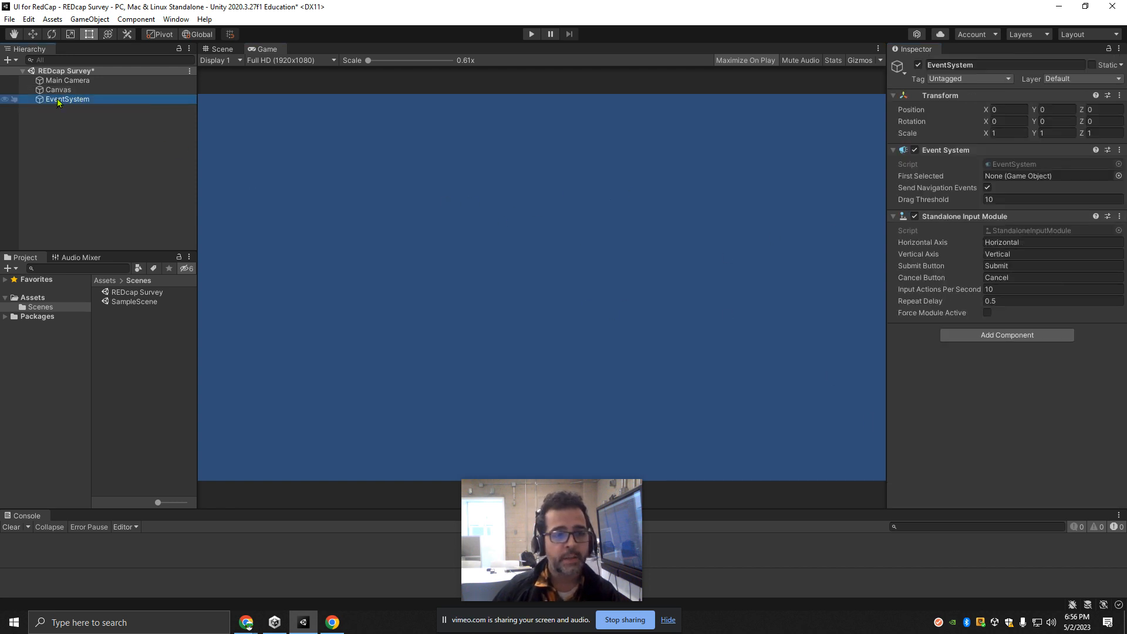
left_click_drag(58, 102, 72, 92)
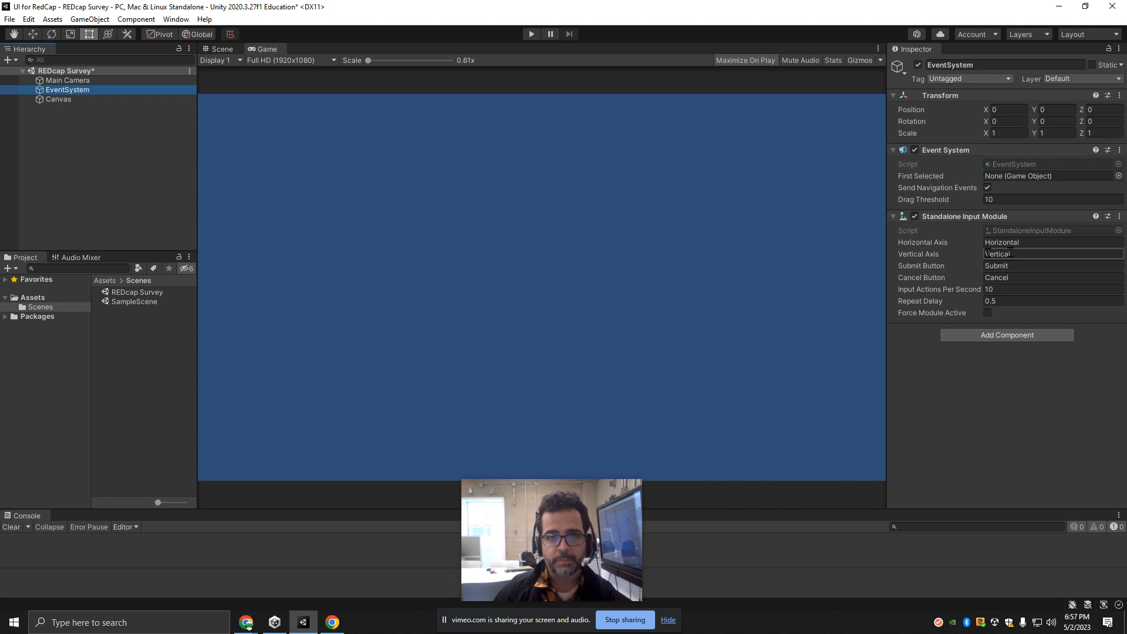
left_click(55, 100)
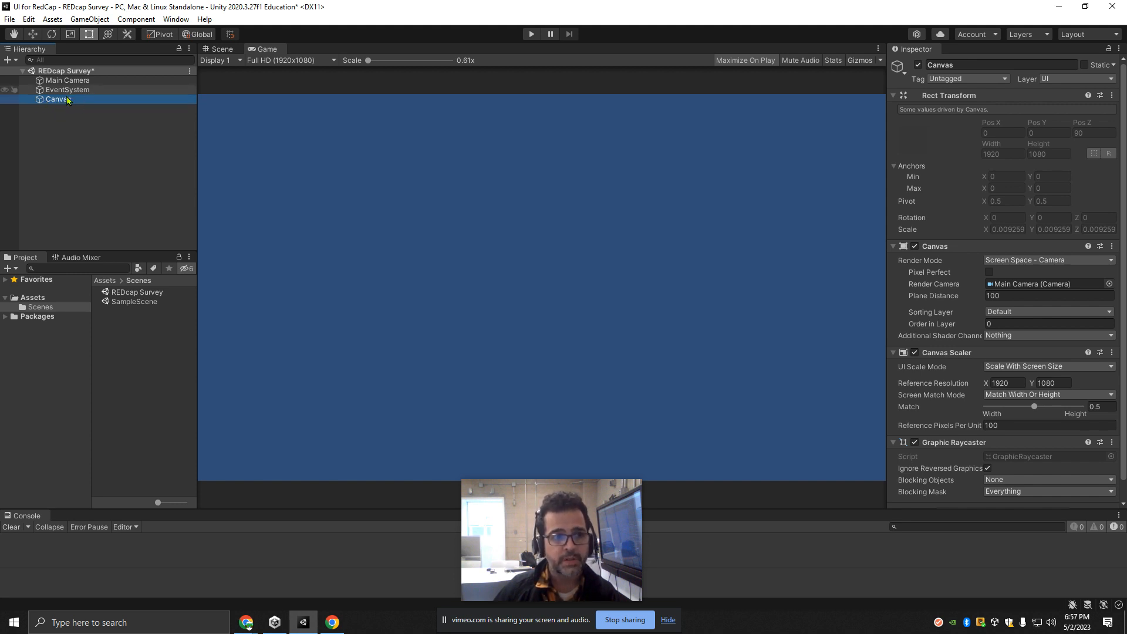
left_click(61, 90)
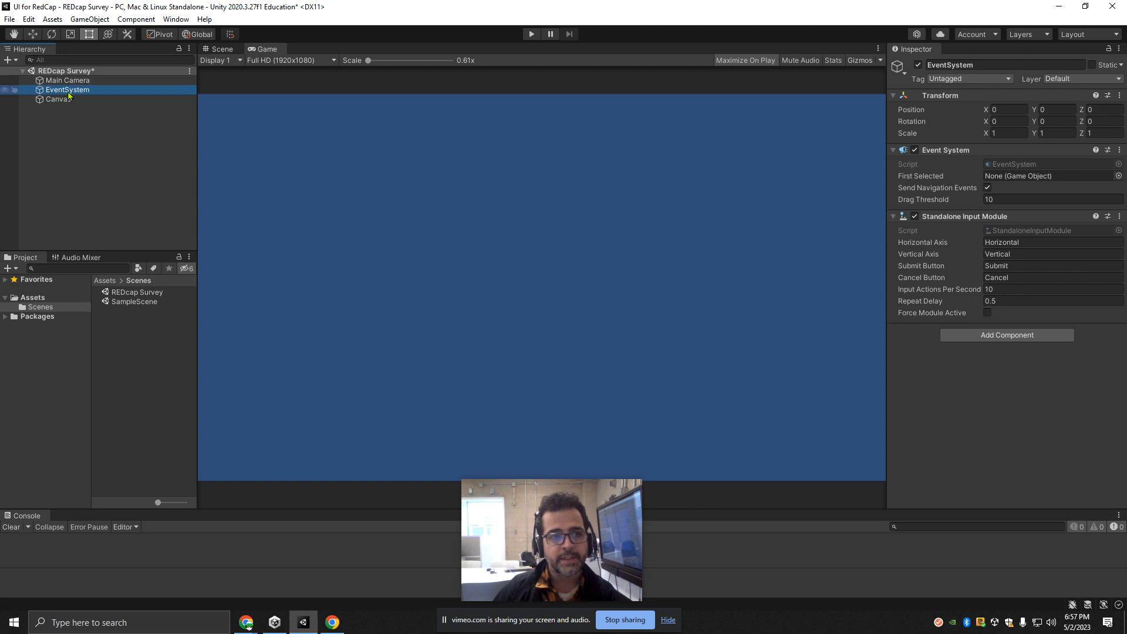
left_click(9, 18)
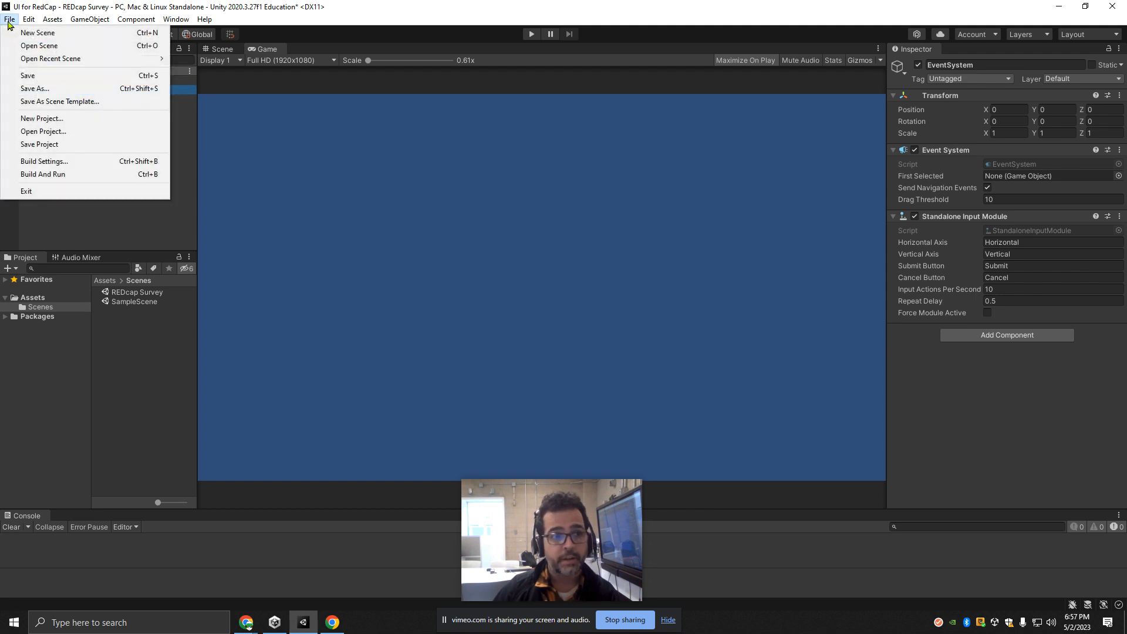
left_click(32, 76)
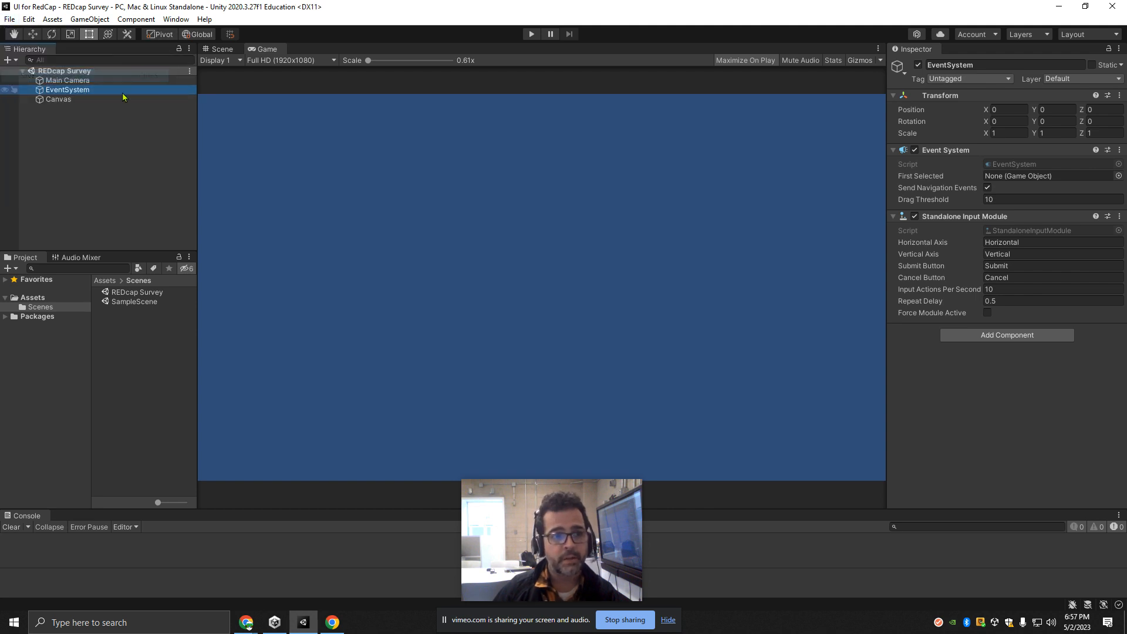
Add a UI Panel as a child of Canvas and shrink its preview to reveal the Image component's settings.
left_click(74, 99)
right_click(60, 99)
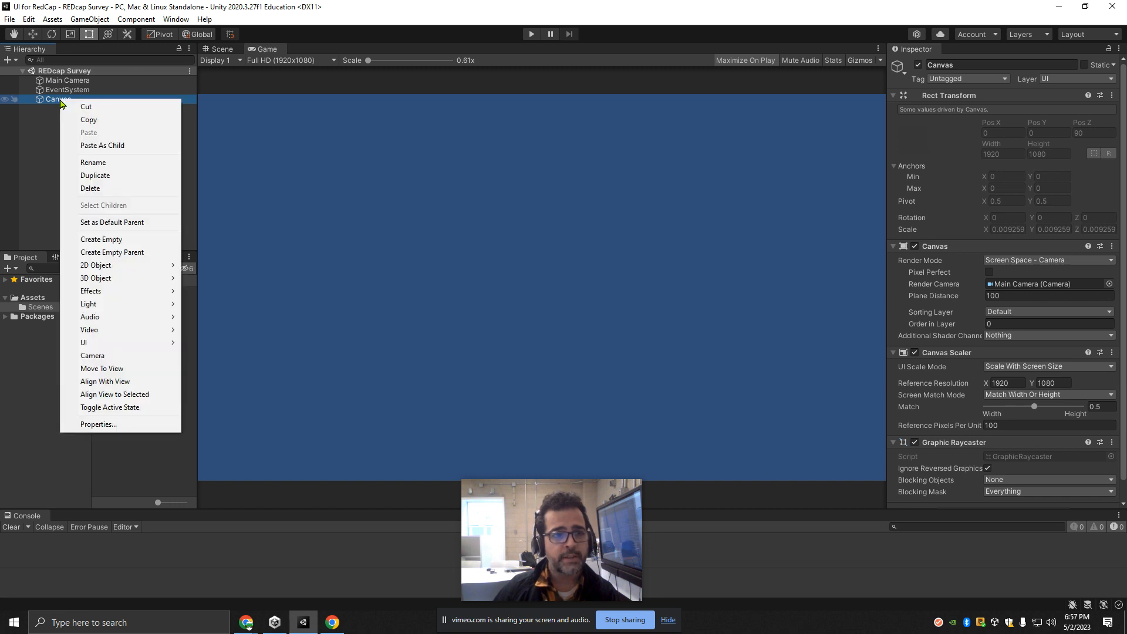
mouse_move(112, 343)
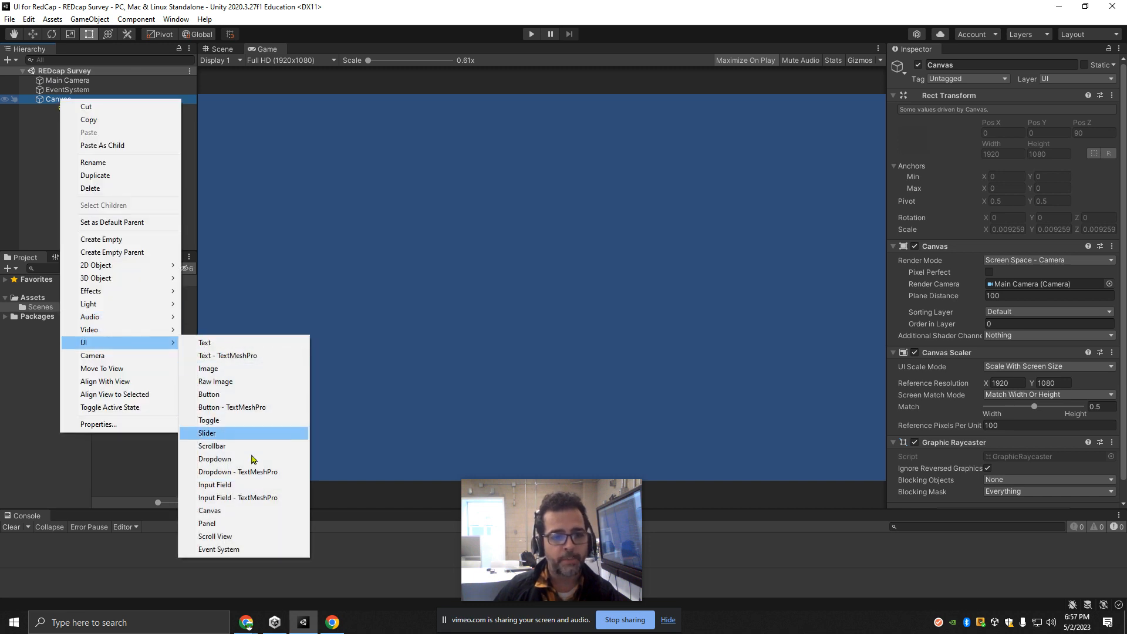
left_click(239, 523)
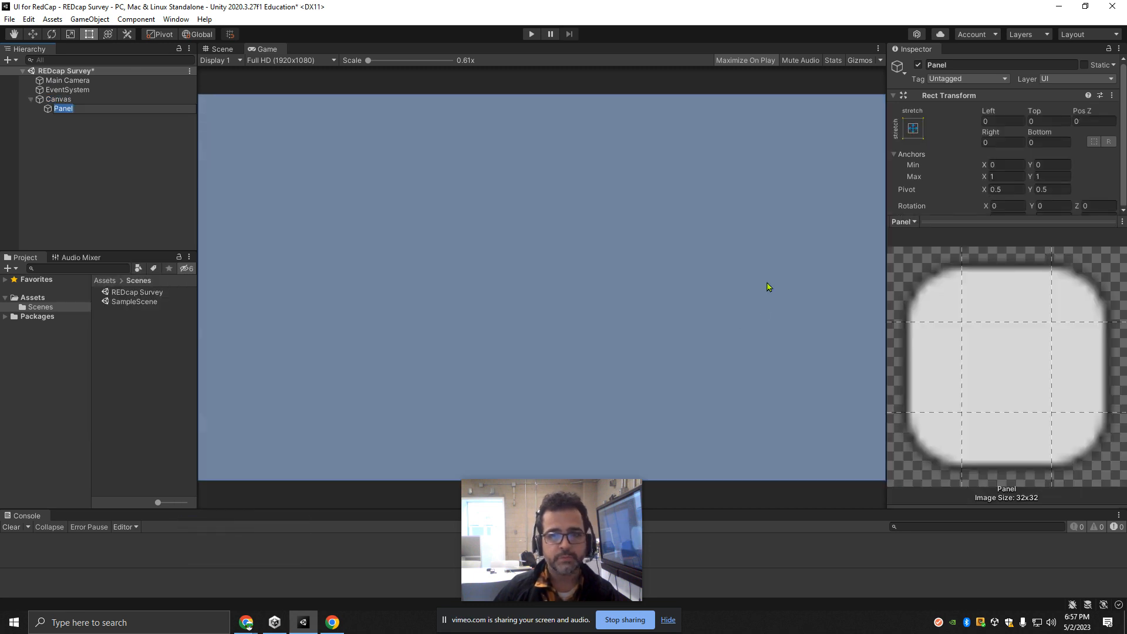
left_click_drag(1071, 223, 1070, 397)
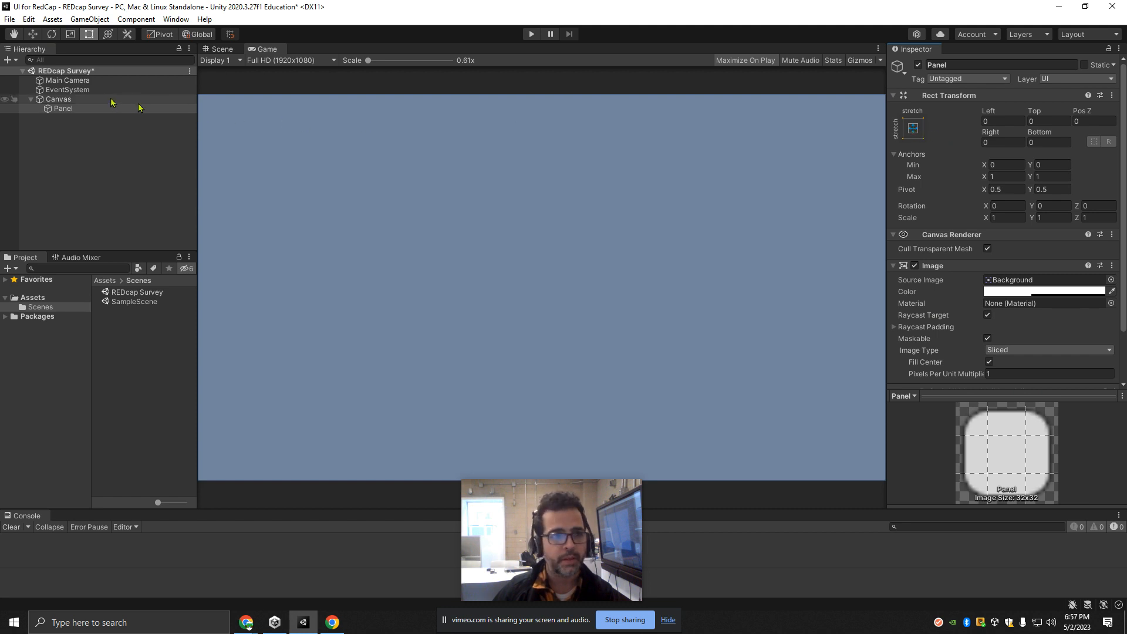
In the Scene view, inset the Panel's corners by about 37 left, 35 top, 46 right and 44 bottom.
left_click(220, 51)
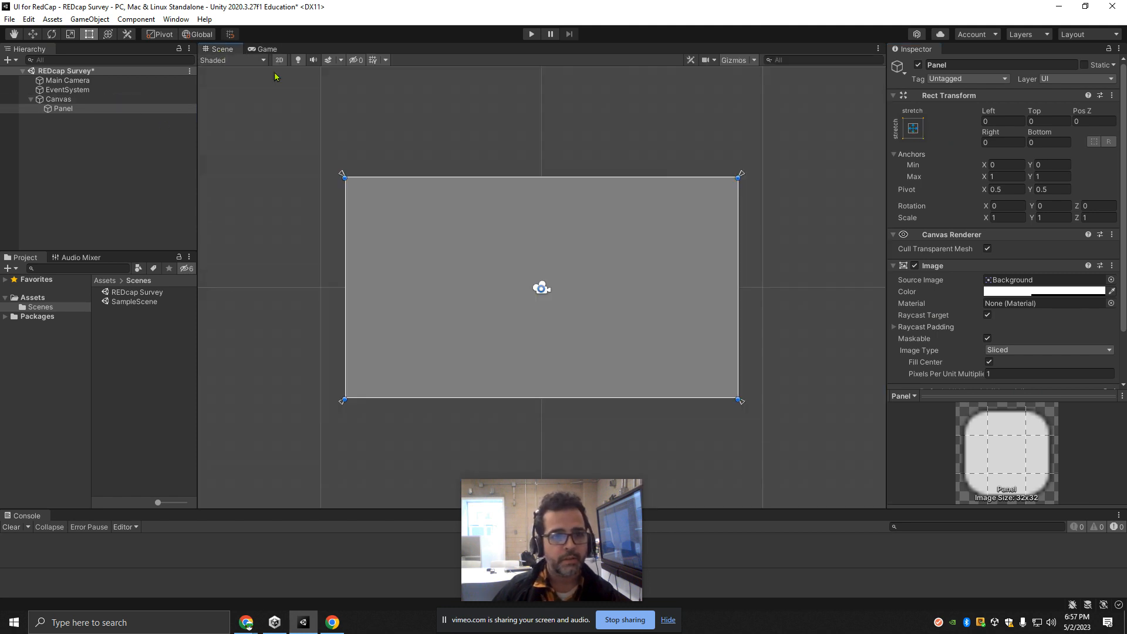
scroll(568, 256, "up", 3)
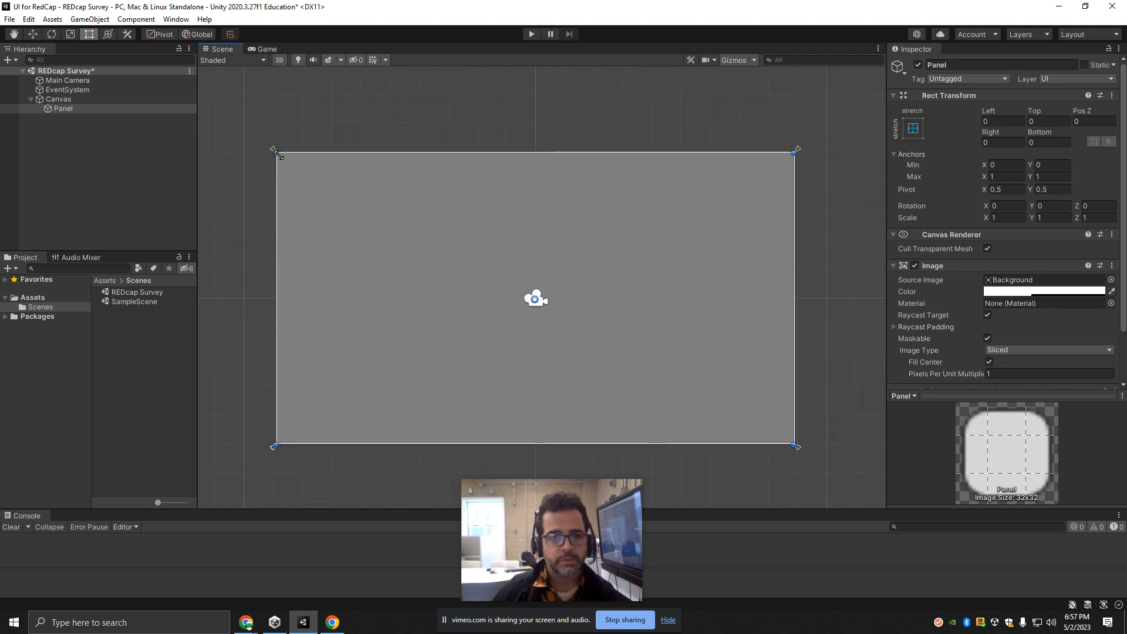
left_click_drag(276, 153, 286, 162)
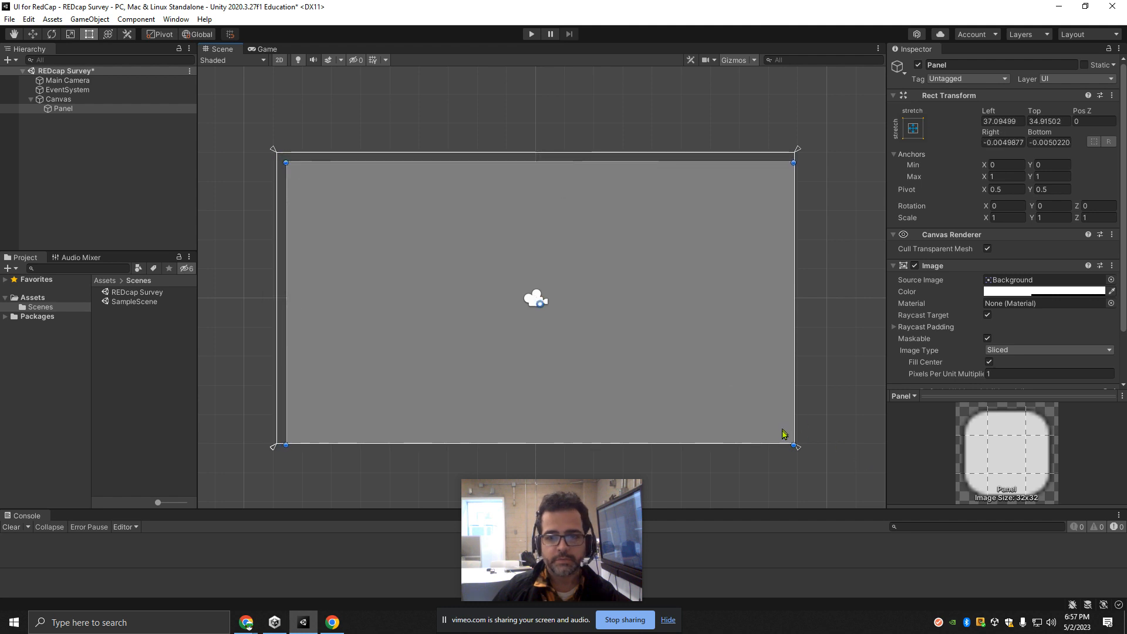
left_click_drag(793, 442, 781, 434)
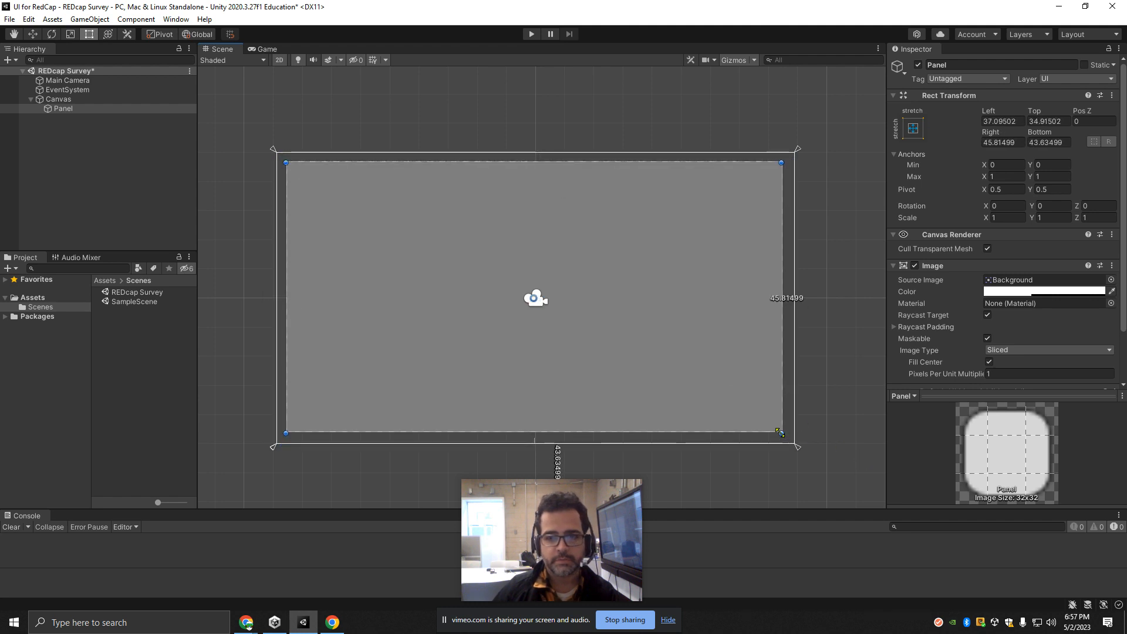
Set the Panel's Left, Top, Right and Bottom offsets to 50 each.
left_click(1000, 121)
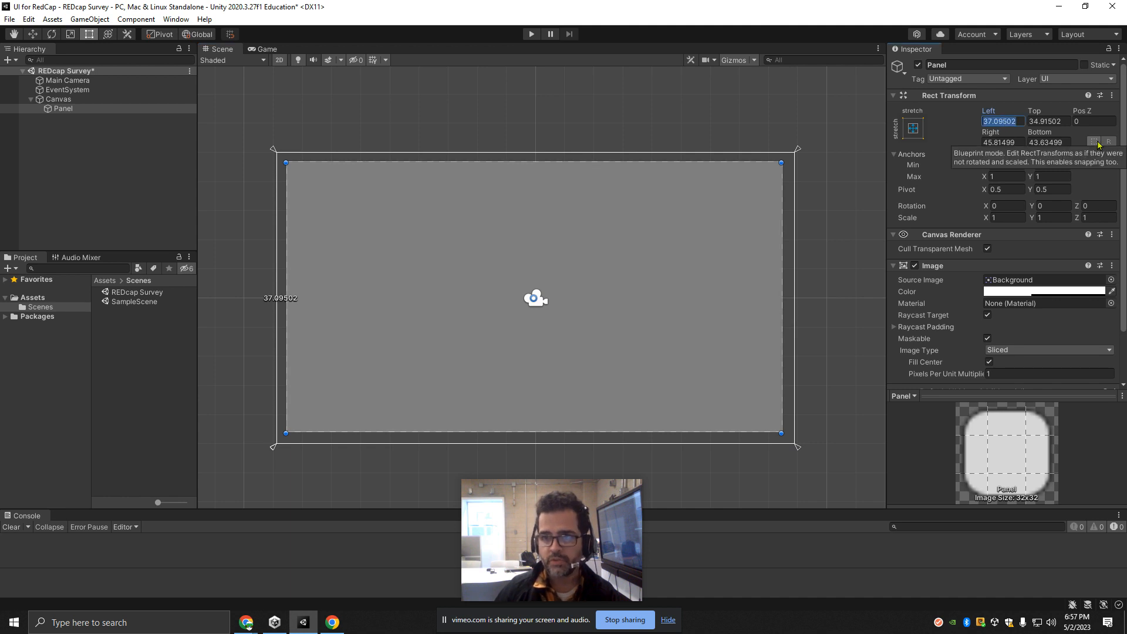
type("50")
key("Tab")
type("50")
key("Tab")
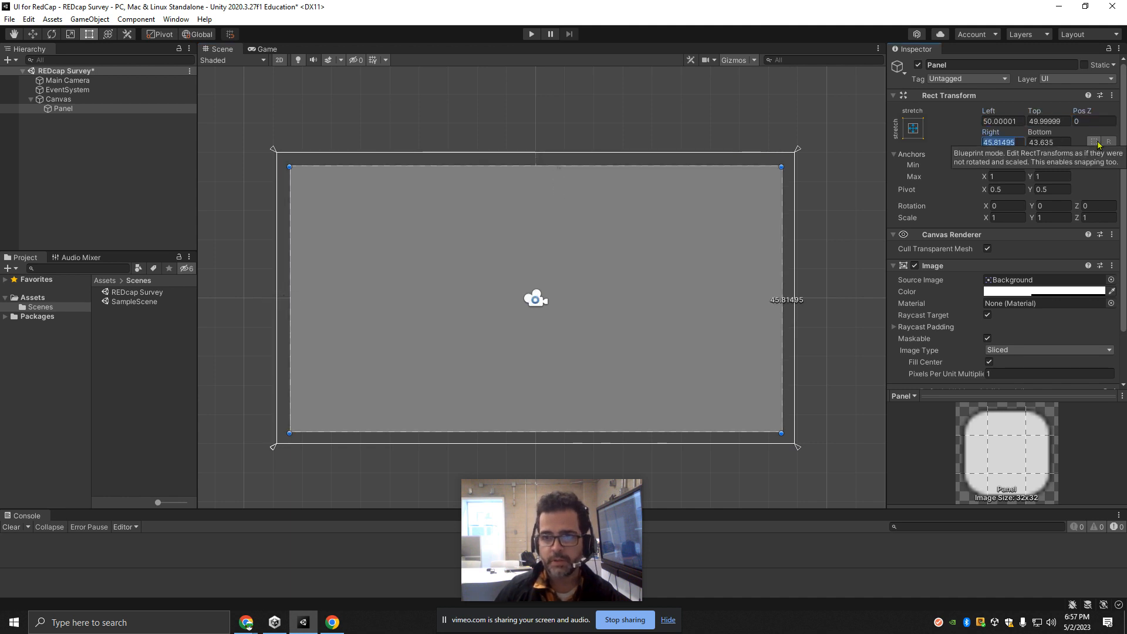
type("50")
key("Tab")
type("50")
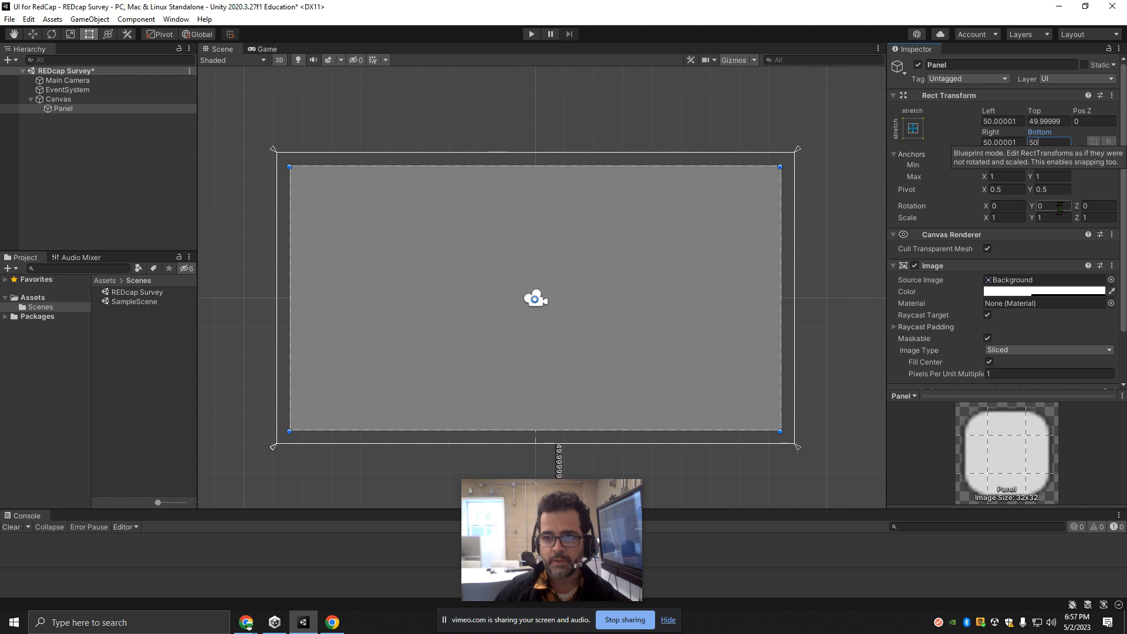
Re-enter the Panel's Top and Bottom offsets as exactly 50.
left_click(1051, 121)
type("50")
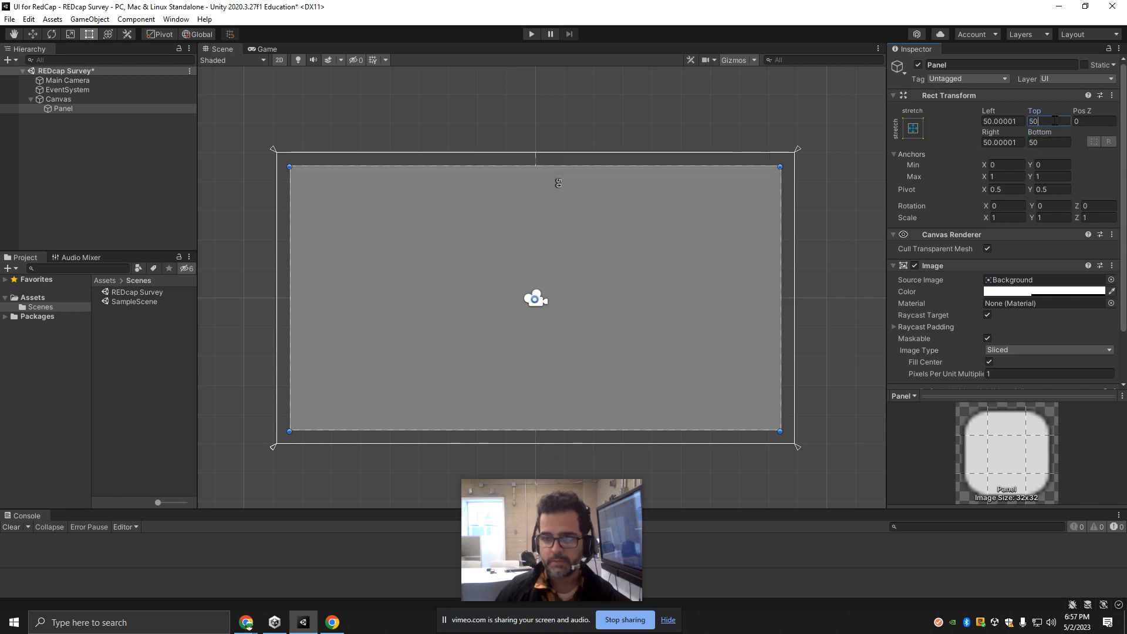
key("Tab")
key("Tab")
type("50")
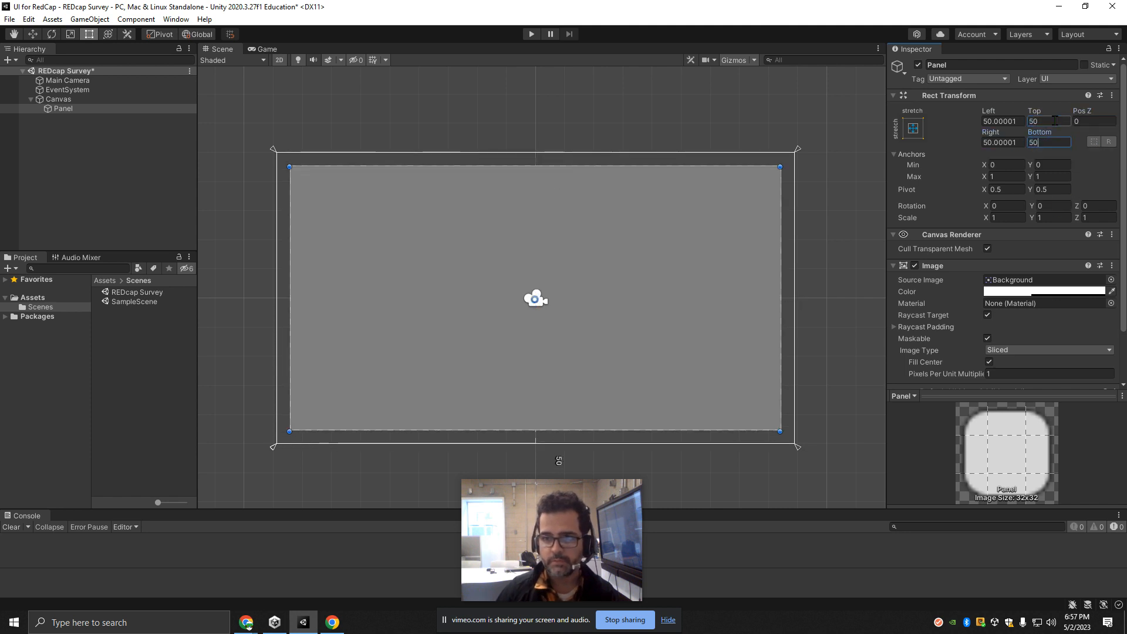
Try to round the Panel's Right and Left offsets to exactly 50.
left_click(1023, 121)
left_click_drag(995, 122, 1041, 121)
left_click(1003, 143)
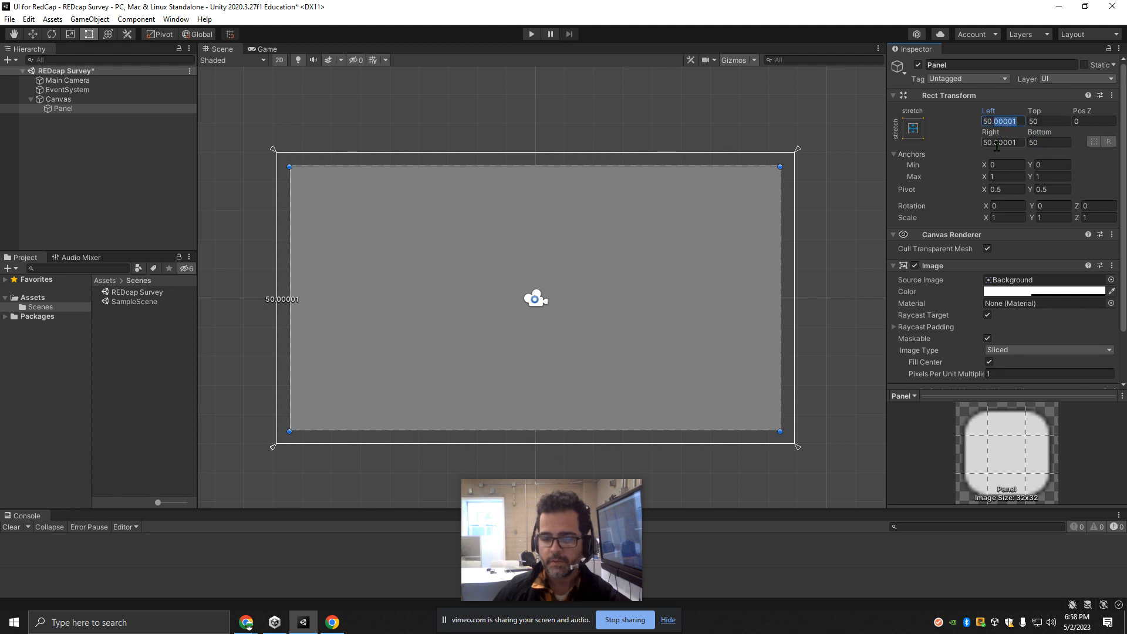
type("50")
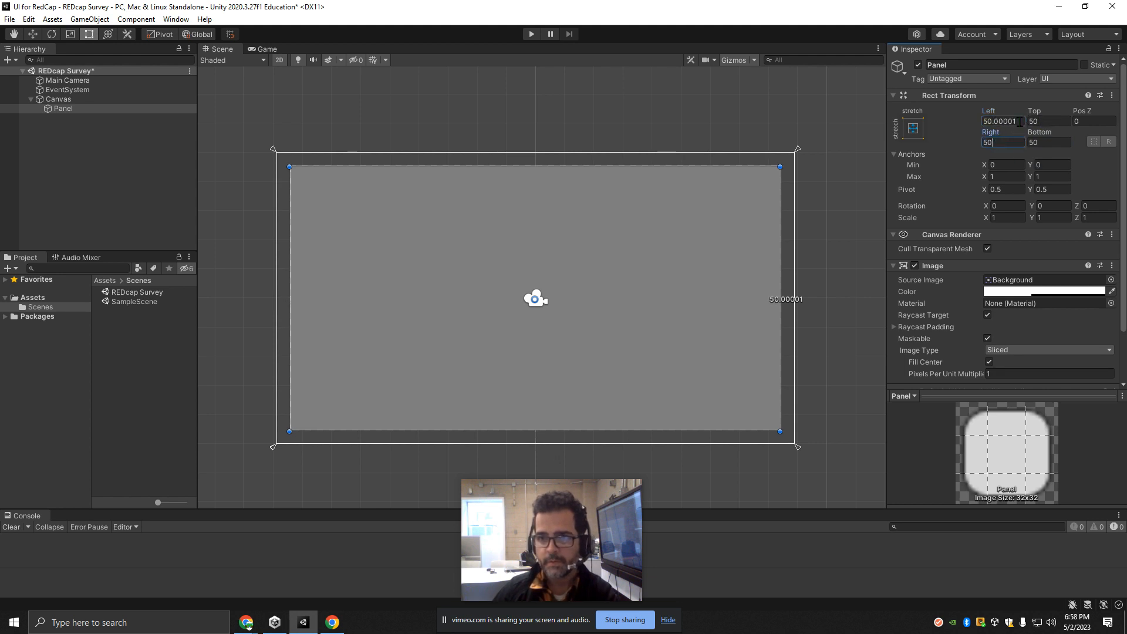
left_click_drag(1020, 122, 994, 124)
key("BackSpace")
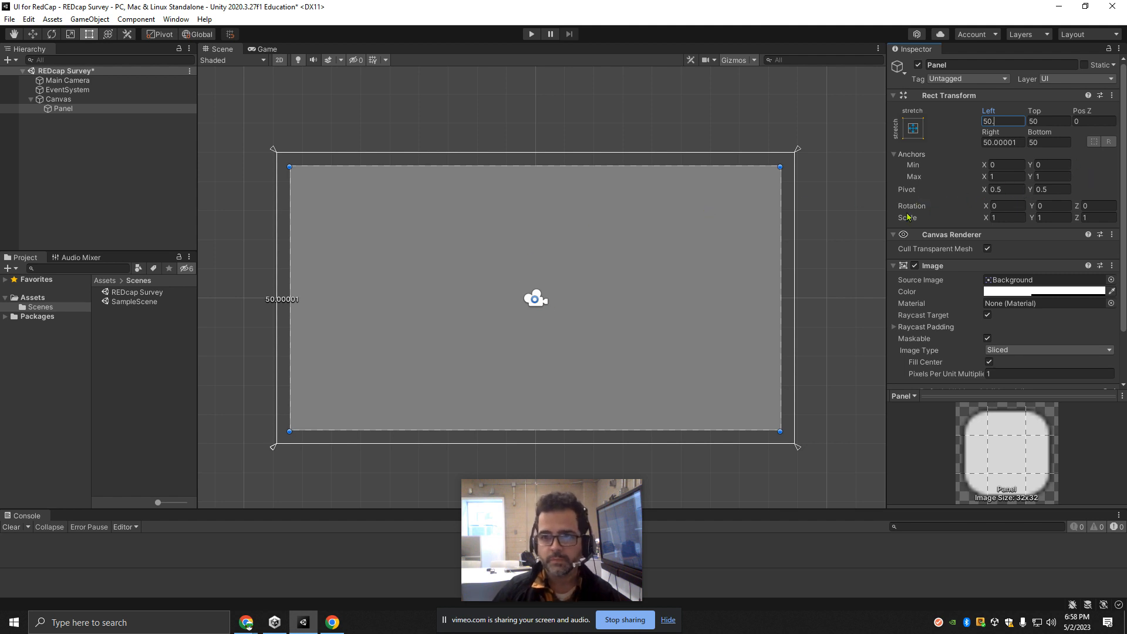
Add a Text - TextMeshPro object under Panel and dismiss the TMP Importer without importing anything.
right_click(60, 112)
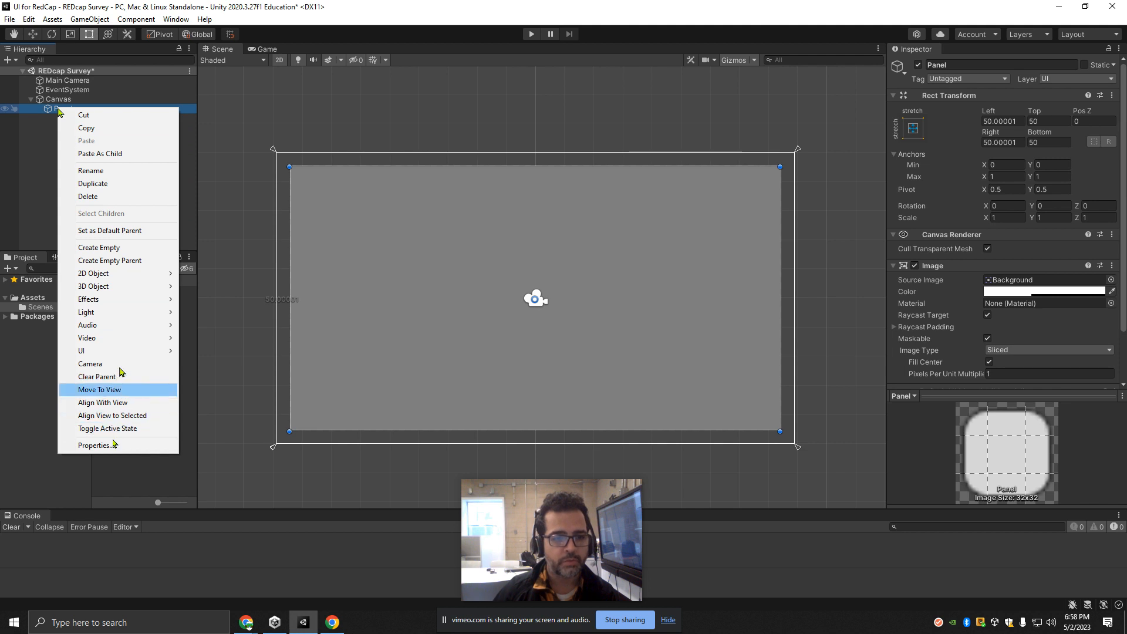
mouse_move(121, 351)
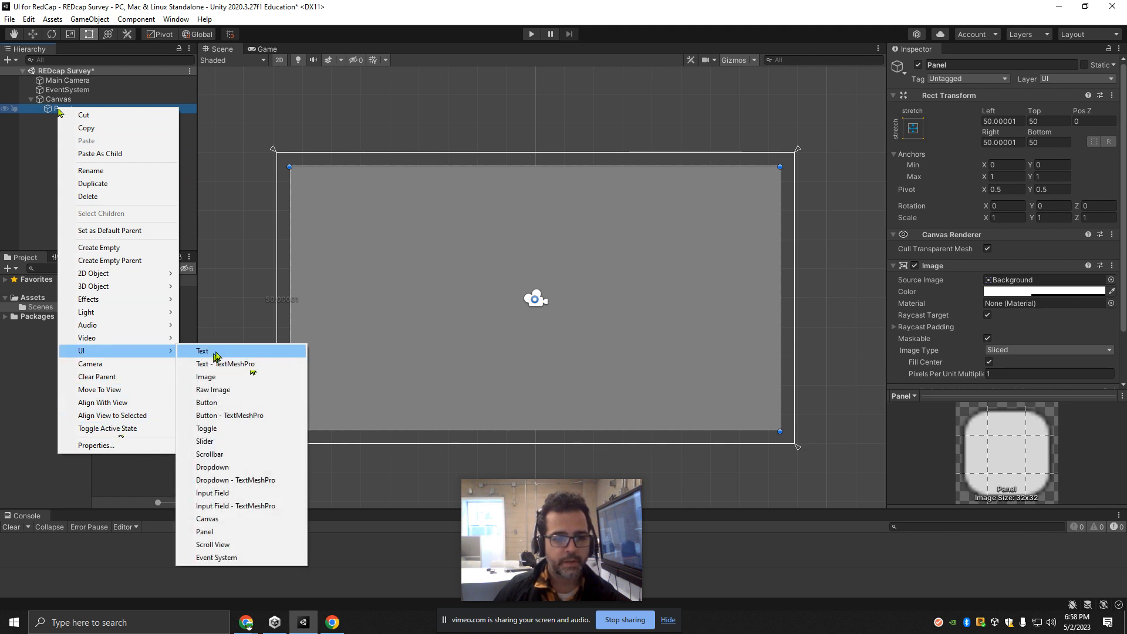
left_click(230, 366)
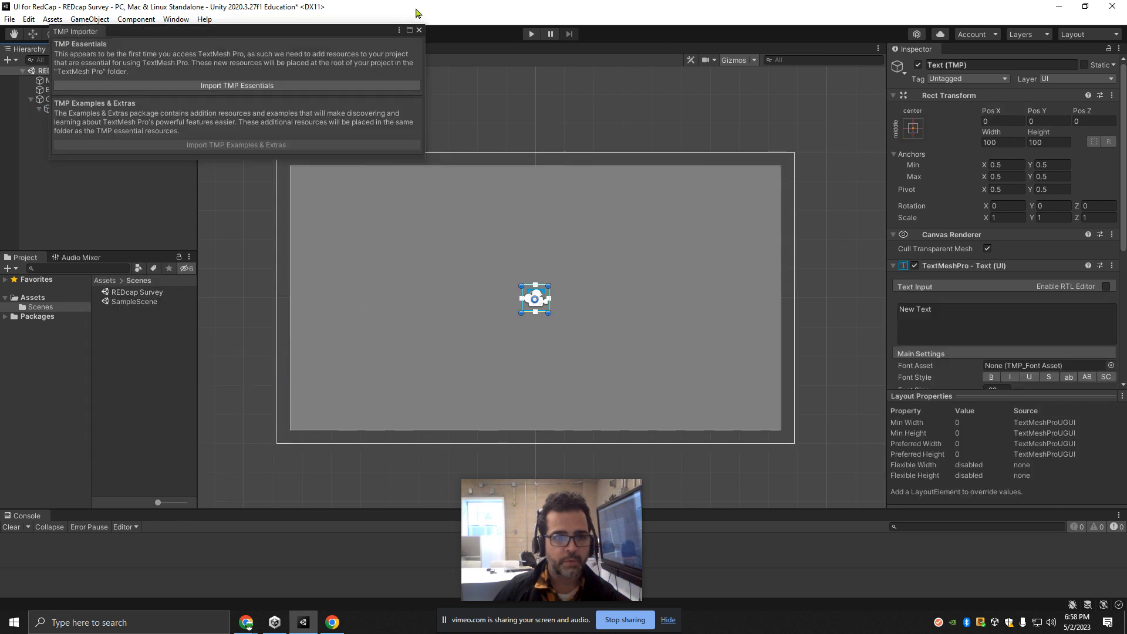
left_click(418, 30)
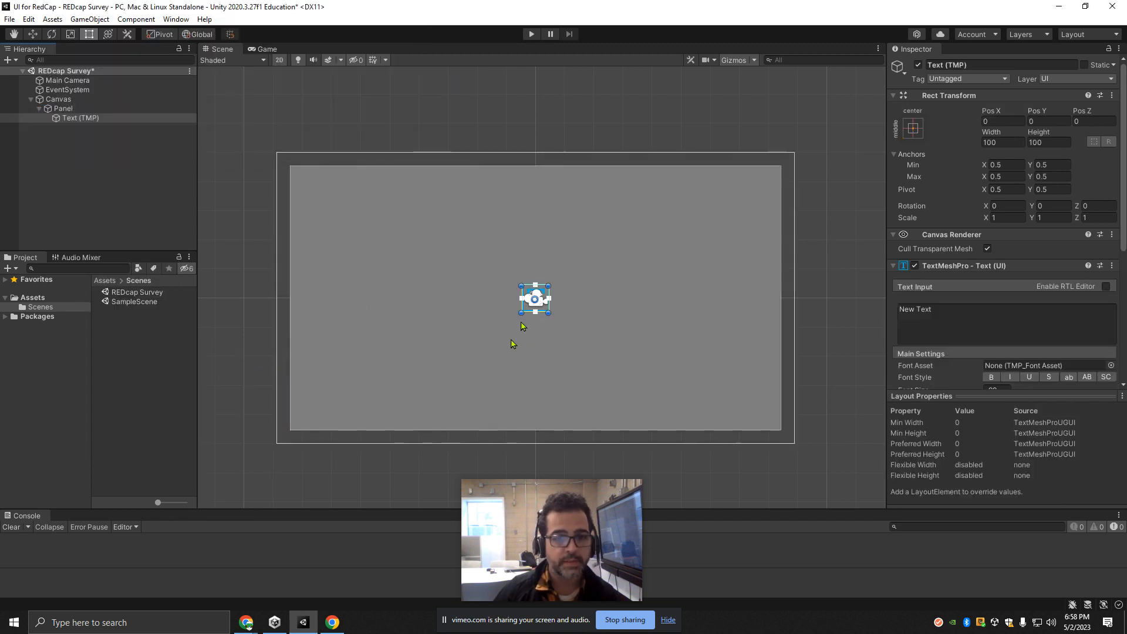
Delete the Text (TMP) object from Panel, closing the TMP Importer first.
left_click(76, 109)
left_click(78, 119)
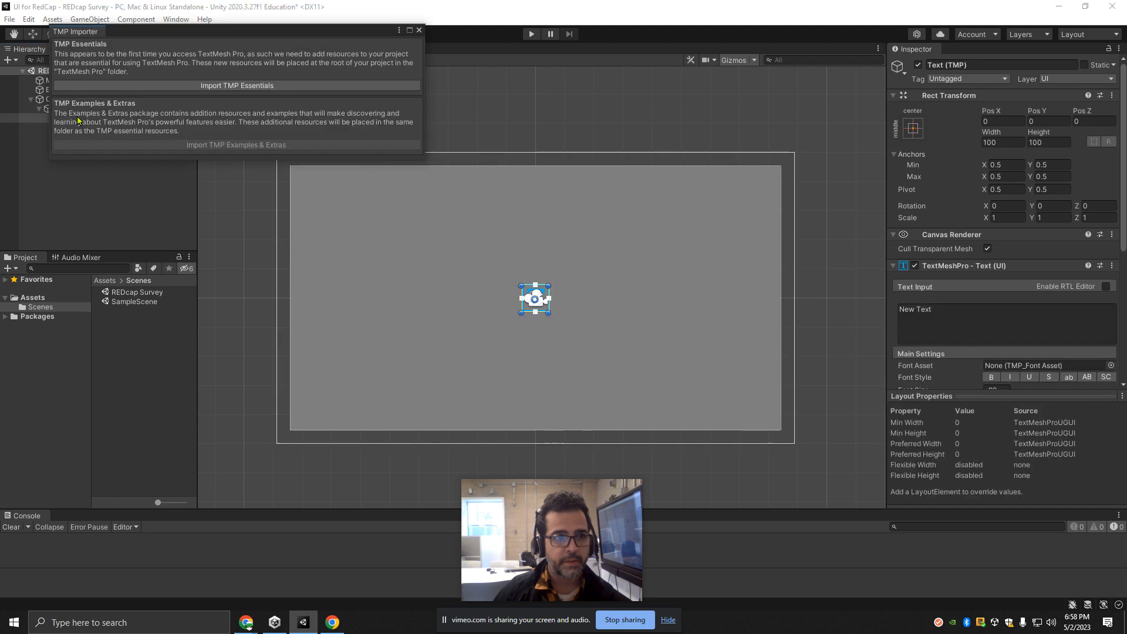
left_click(419, 30)
key("Delete")
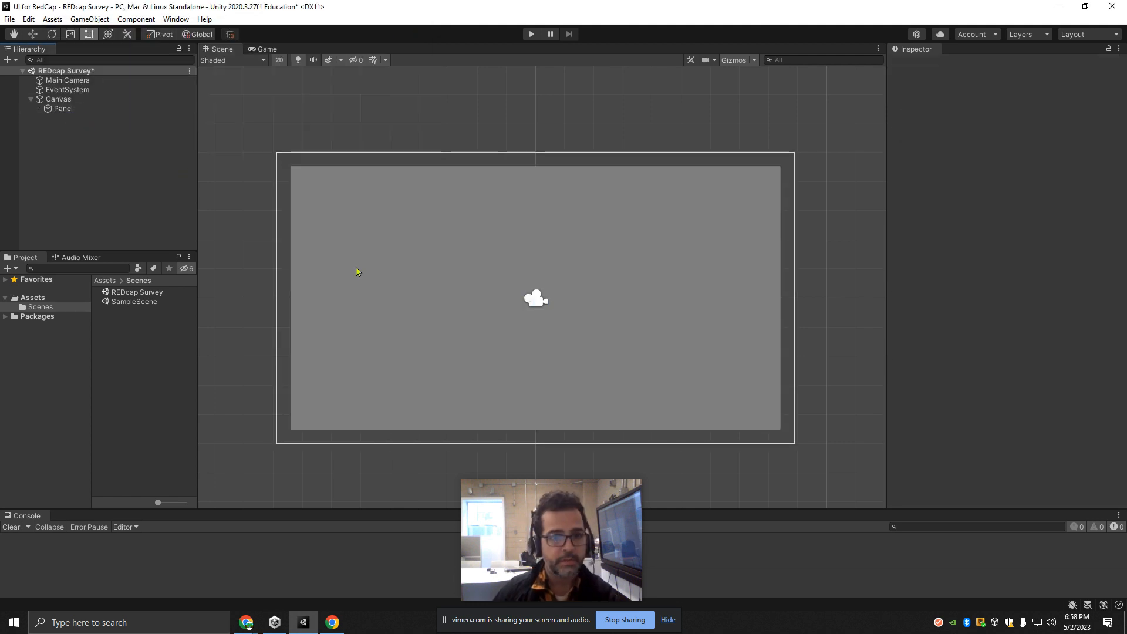
Add a standard UI Text object as a child of Panel.
right_click(64, 109)
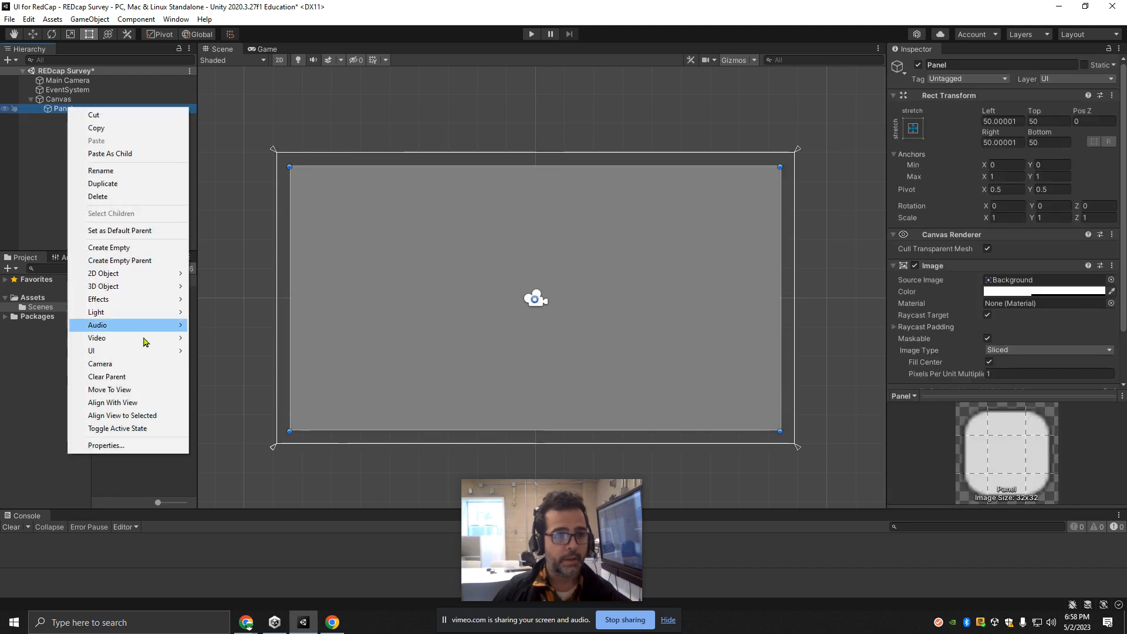
mouse_move(144, 351)
left_click(251, 352)
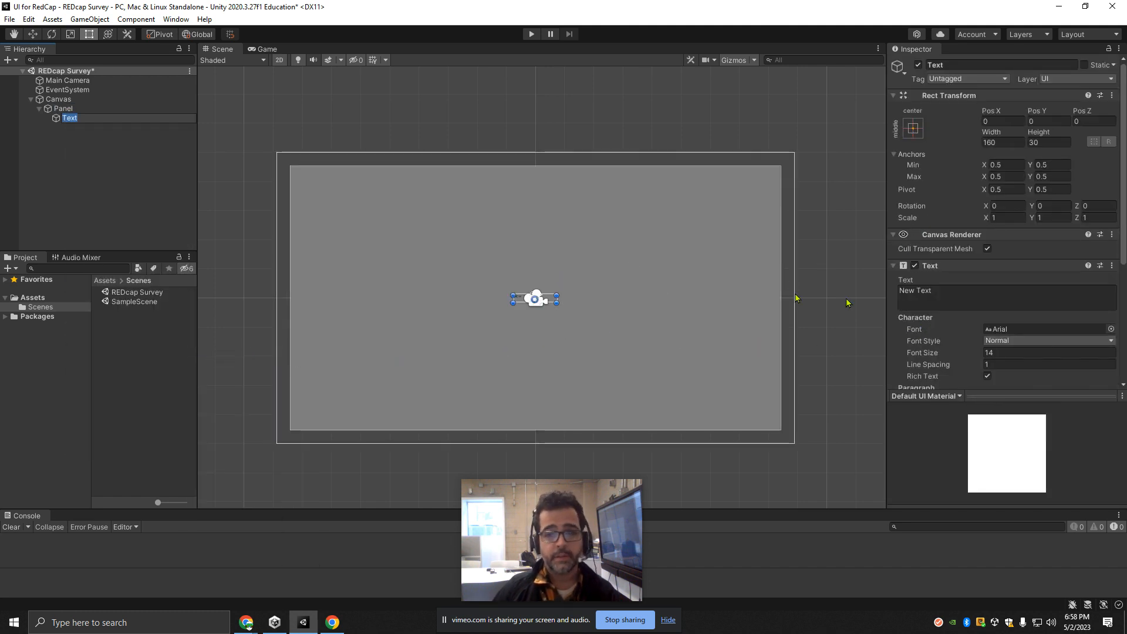
Open the Text object's "New Text" content for editing.
scroll(463, 382, "up", 5)
left_click(949, 291)
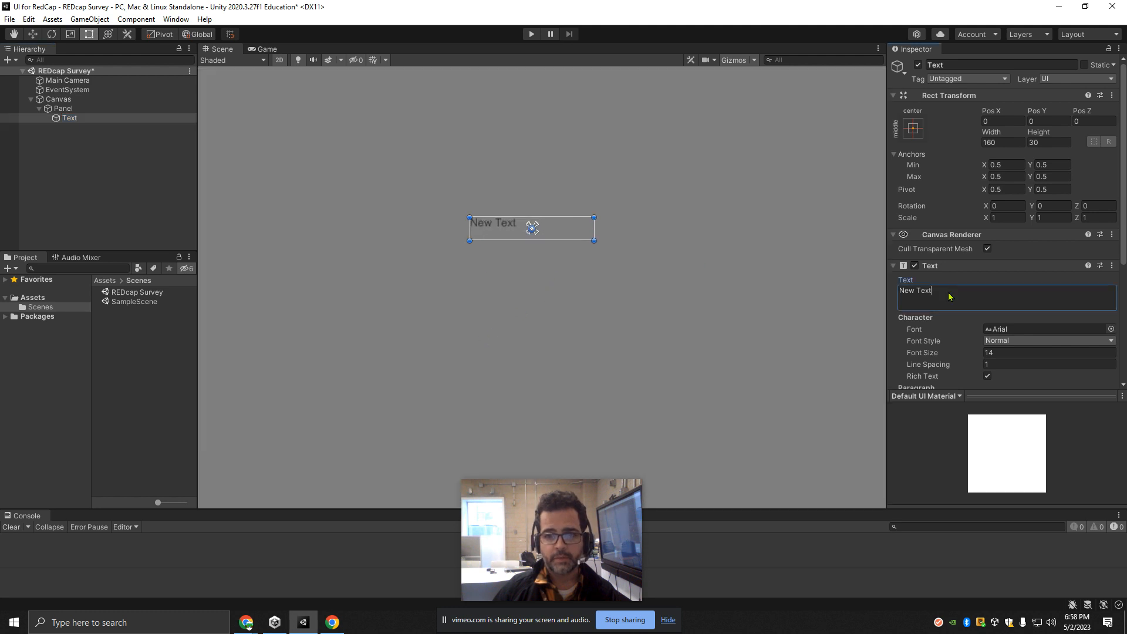
key("ctrl+a")
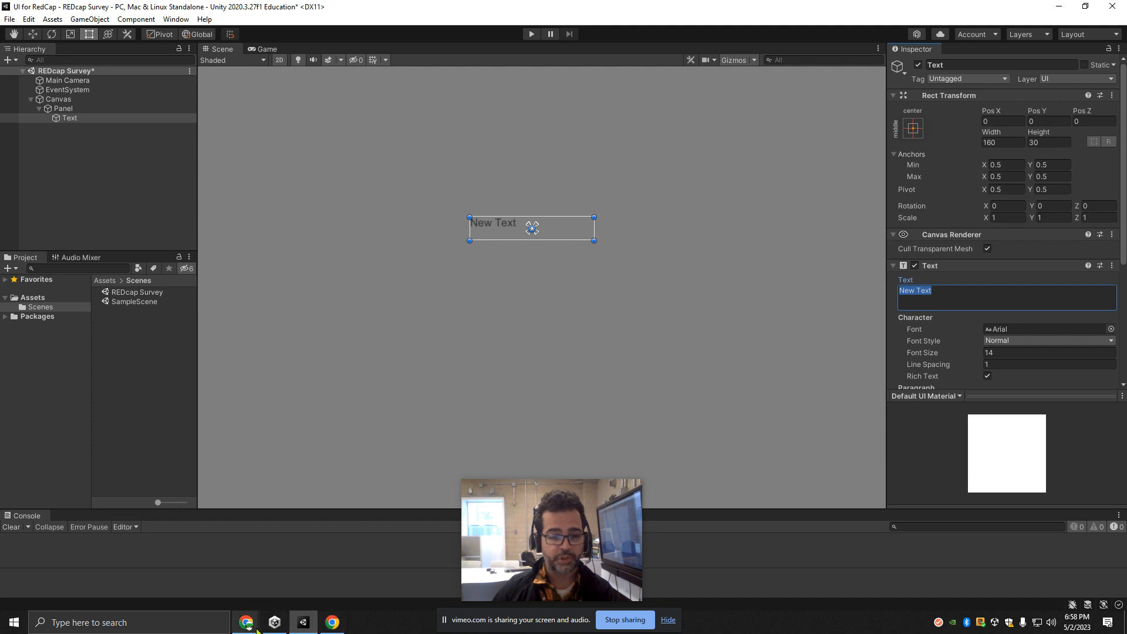
Switch to the Guide for REDCap in Unity document in Chrome and examine the drop-down multiple choice example at 150% zoom.
left_click(339, 627)
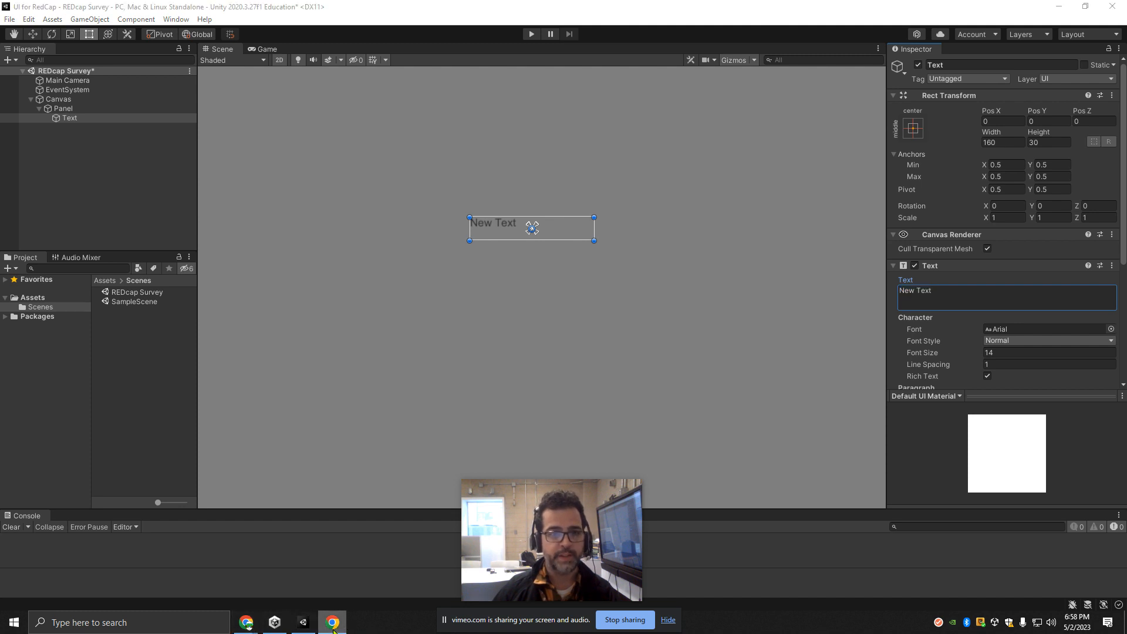
mouse_move(246, 622)
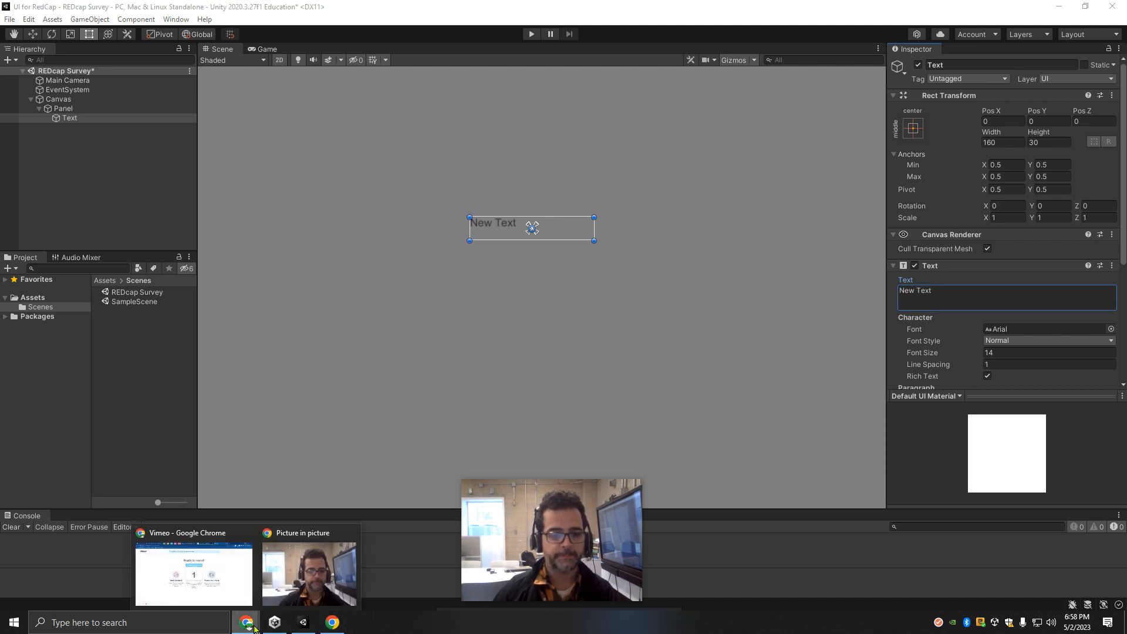
left_click(235, 582)
left_click(506, 7)
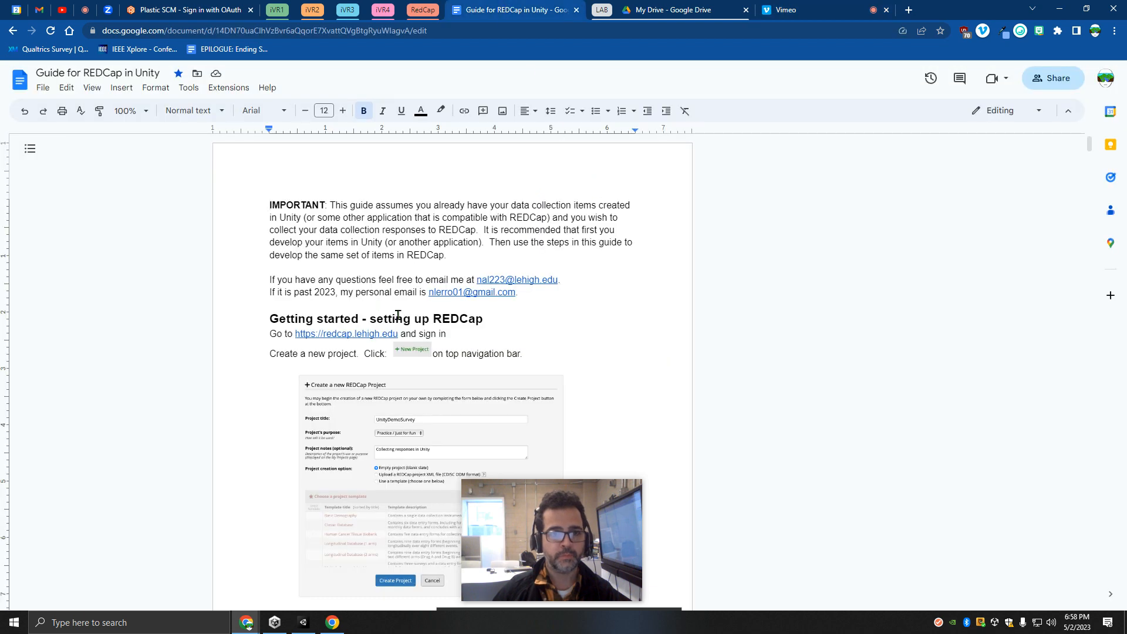
scroll(451, 324, "down", 9)
scroll(450, 324, "down", 20)
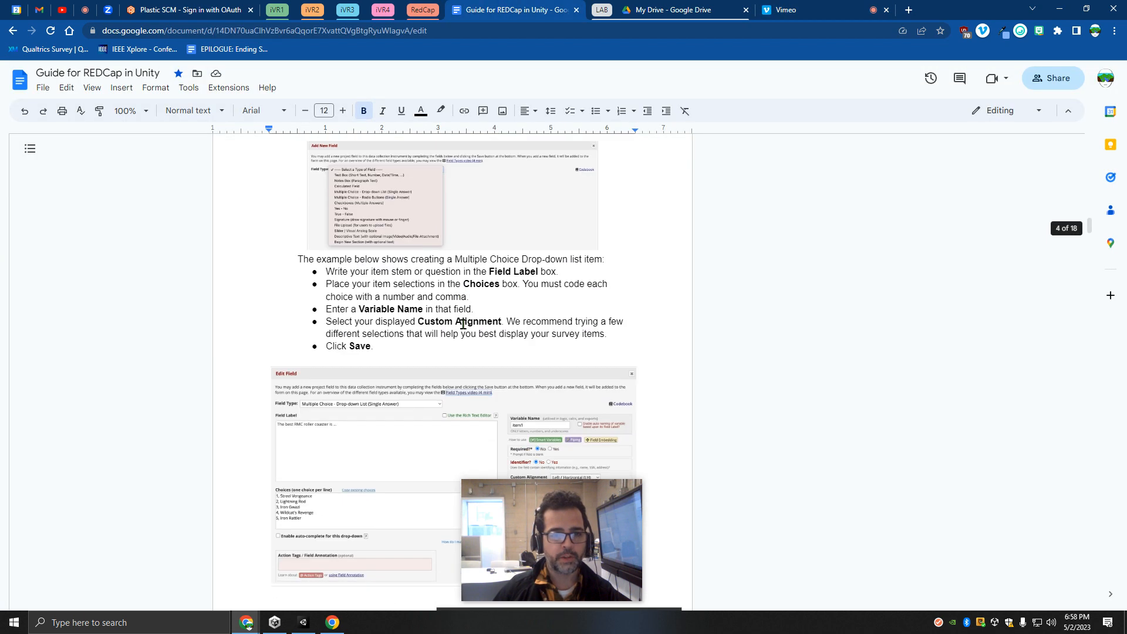
scroll(463, 324, "up", 3)
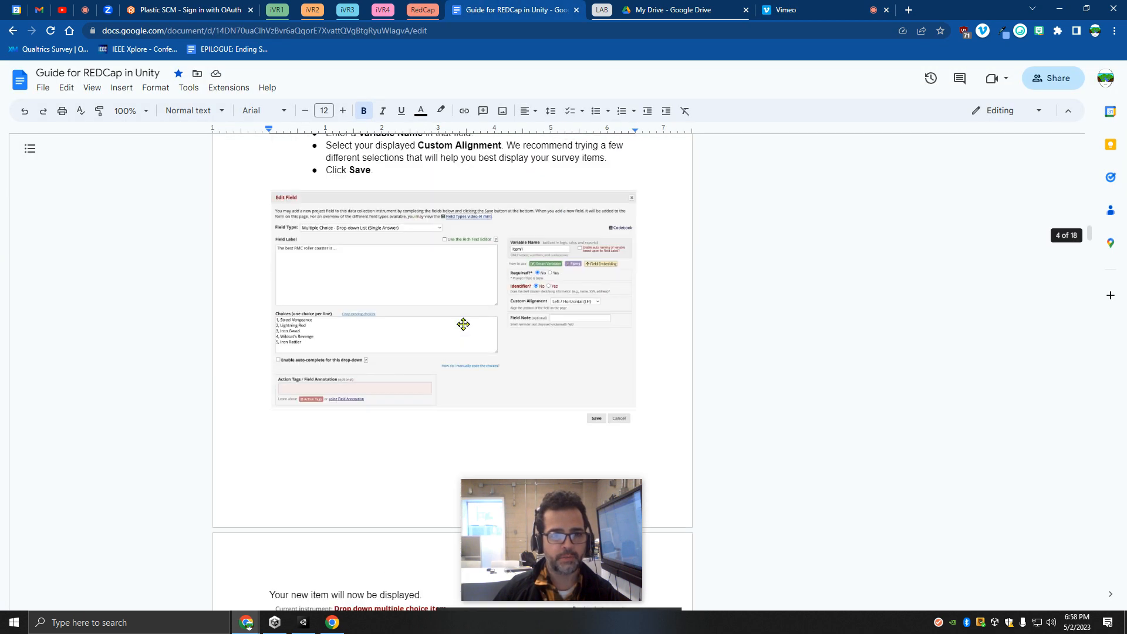
left_click(144, 110)
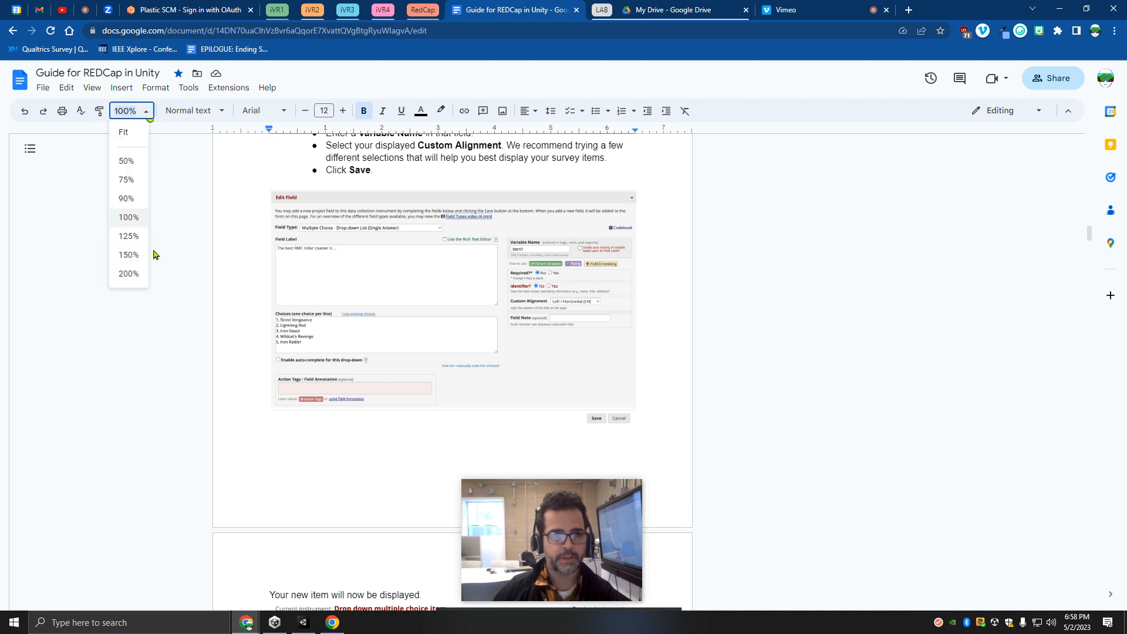
left_click(136, 256)
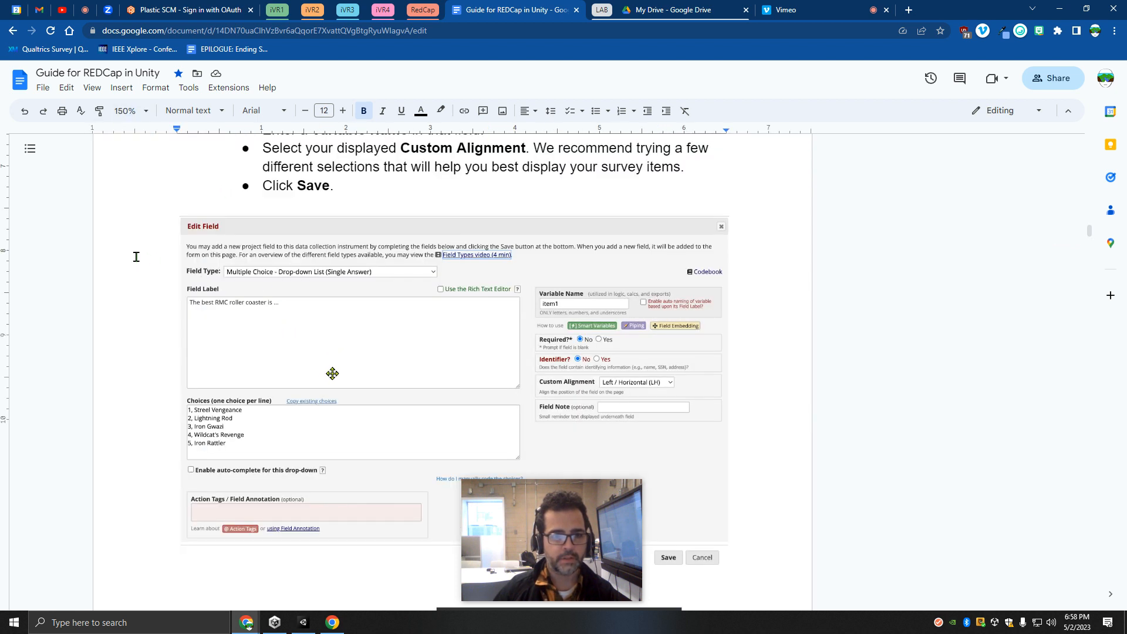
scroll(393, 360, "up", 6)
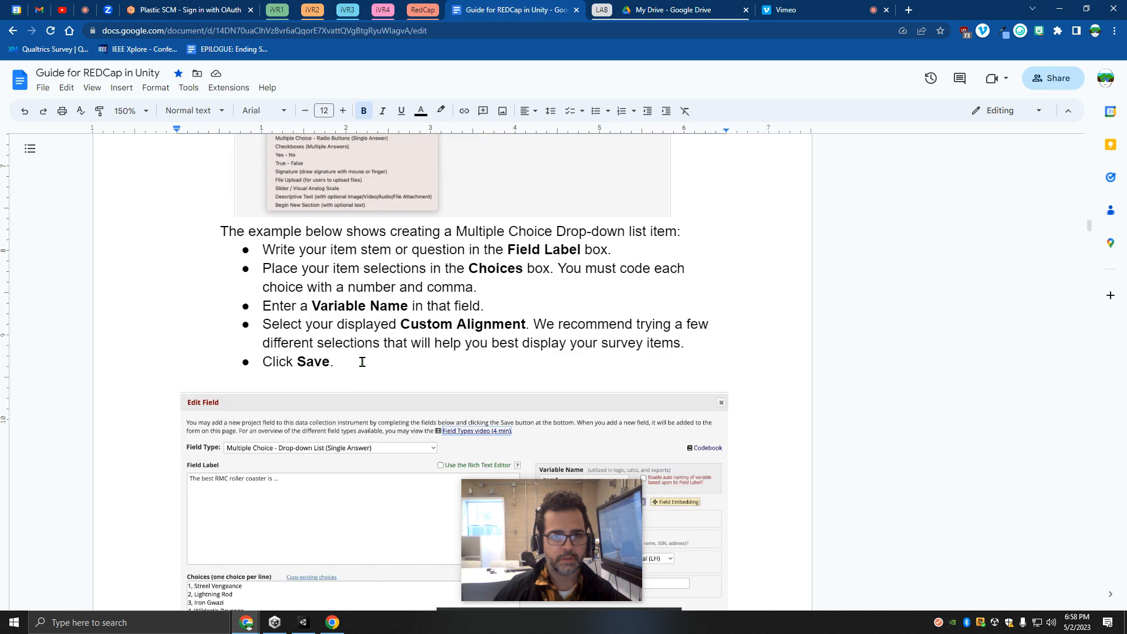
scroll(365, 360, "down", 12)
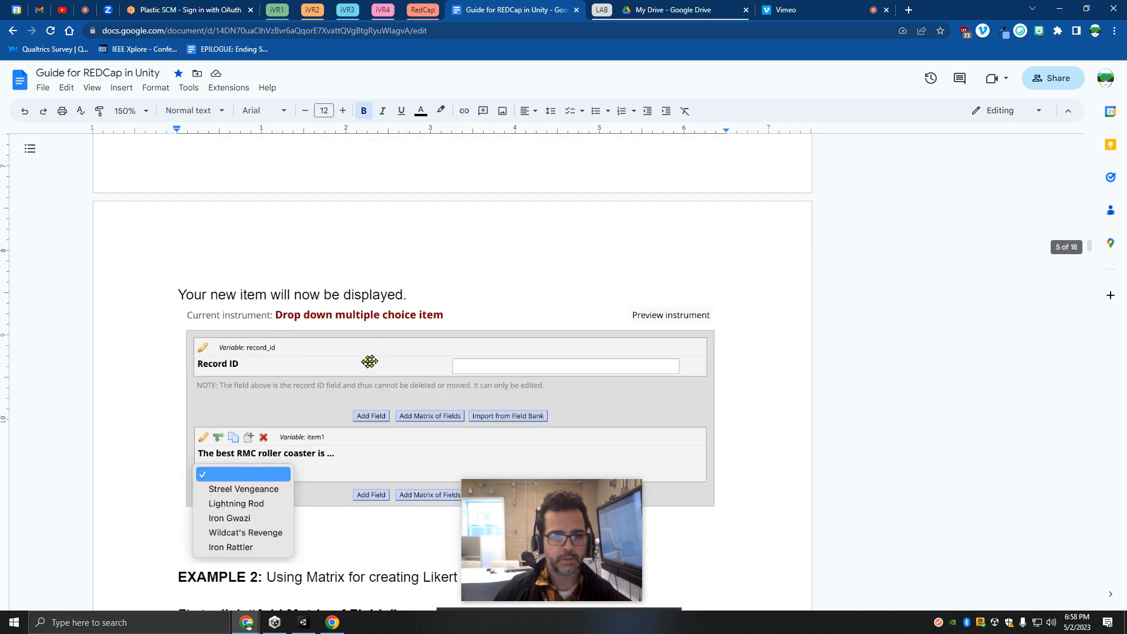
scroll(367, 362, "down", 3)
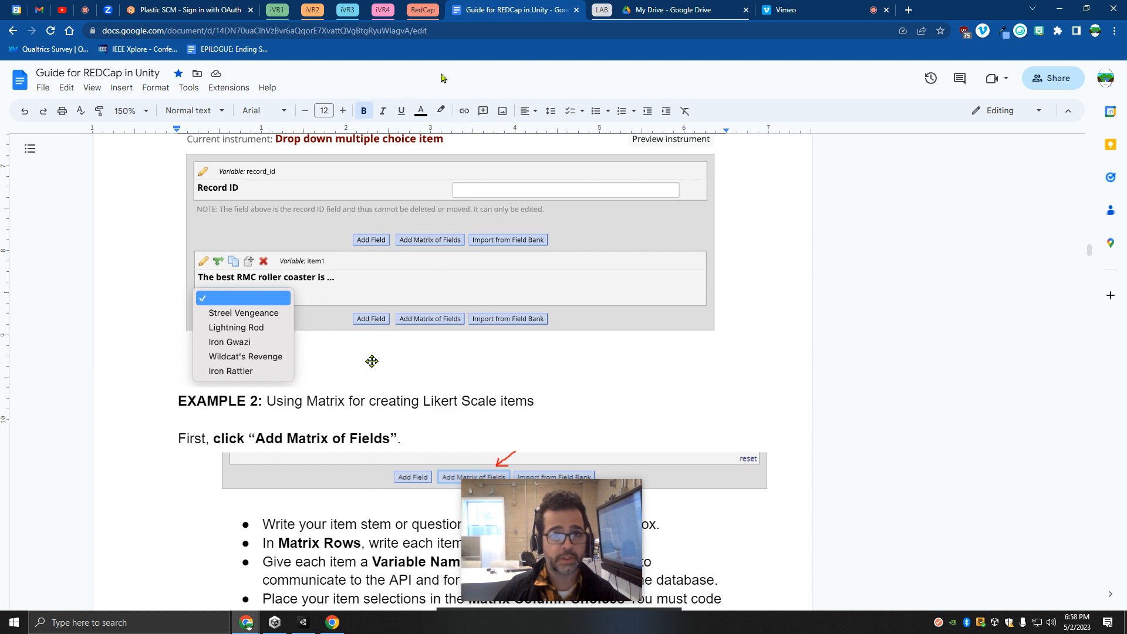
Return to Unity and replace the Text object's content with "The best RMC roller coaster is...".
left_click(1060, 10)
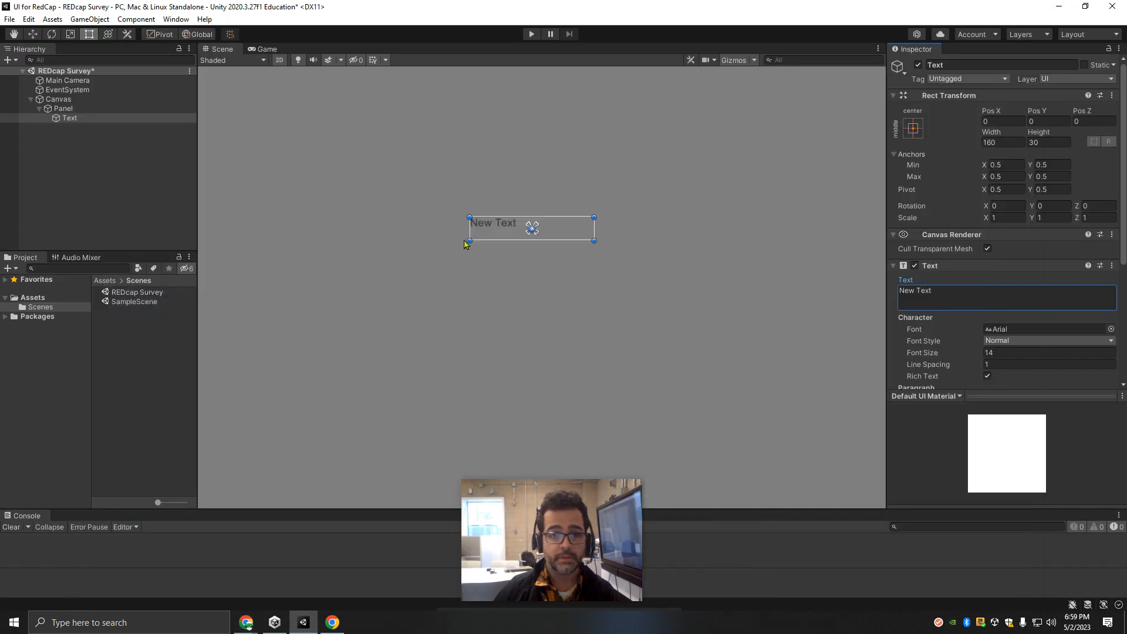
key("ctrl+a")
key("BackSpace")
type("The be")
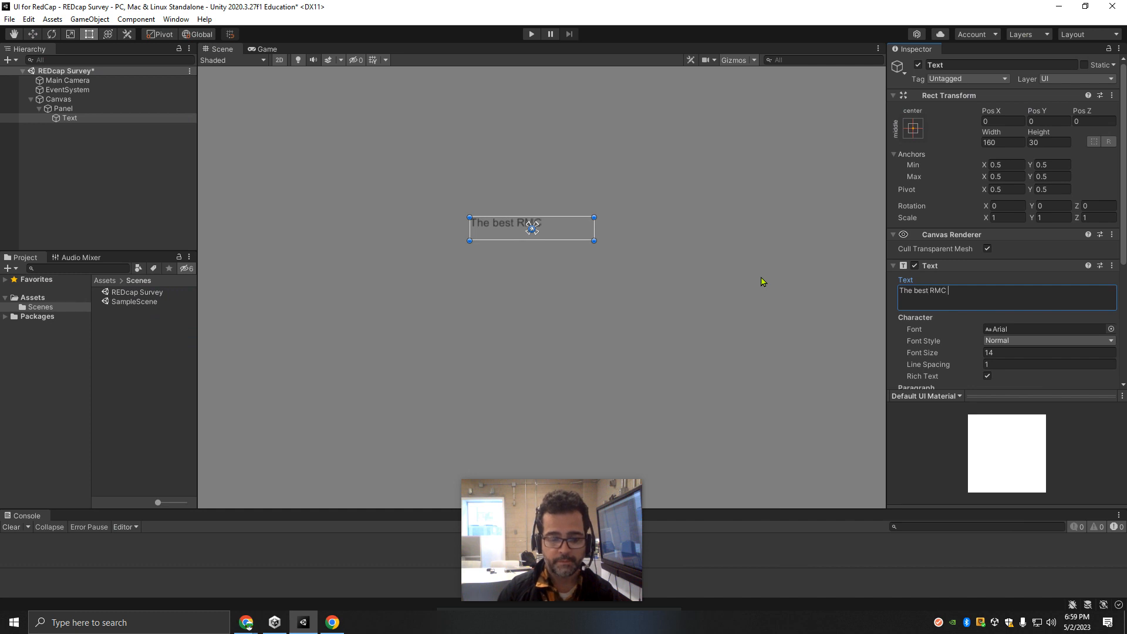
type("st RMC roller coaster is...")
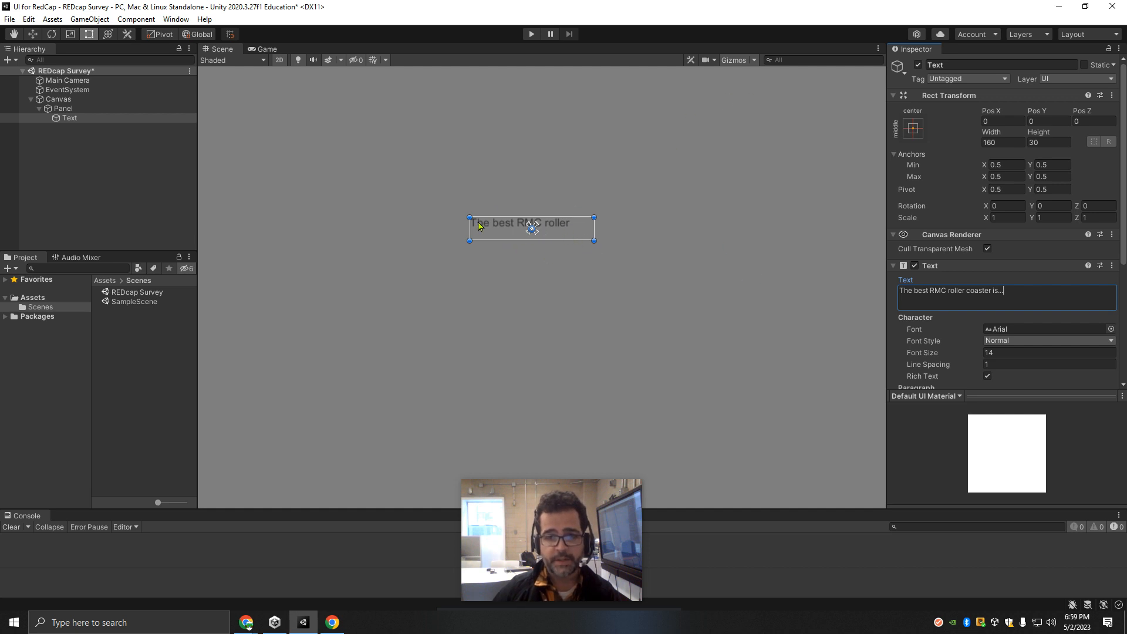
Shrink the text box slightly and set both its Horizontal Overflow and Vertical Overflow to Overflow.
scroll(478, 226, "up", 5)
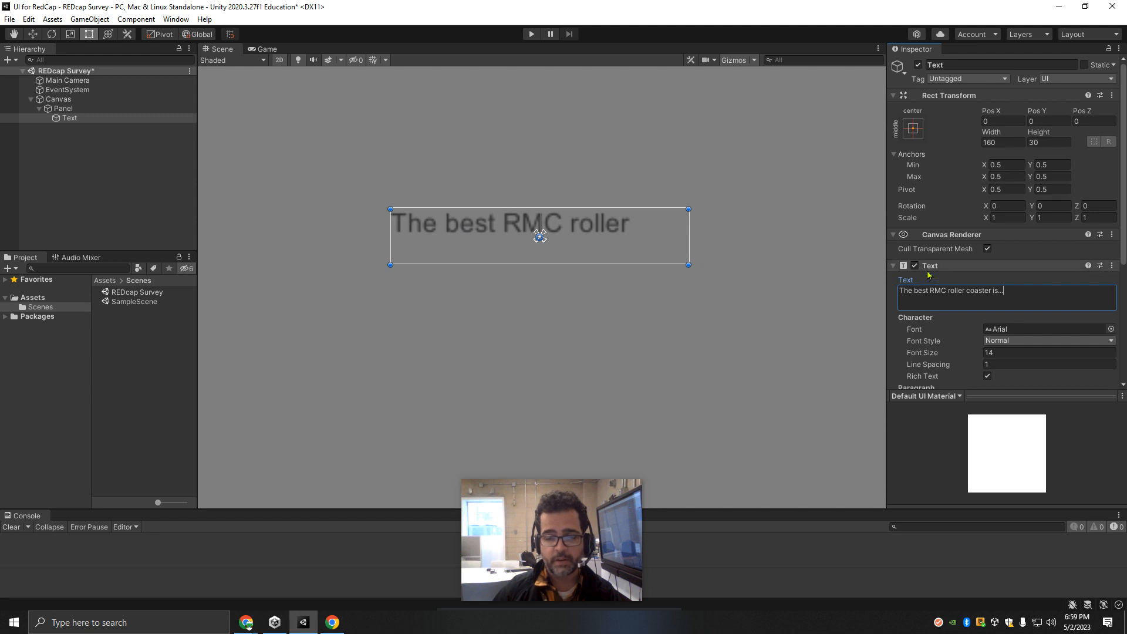
scroll(998, 317, "down", 3)
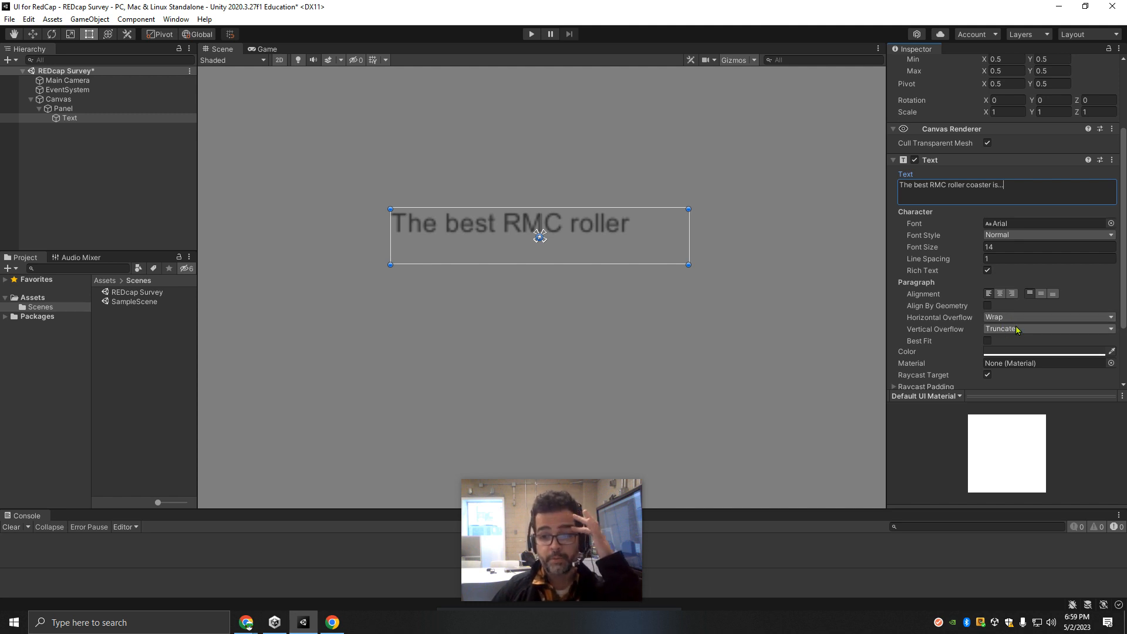
left_click_drag(688, 265, 654, 256)
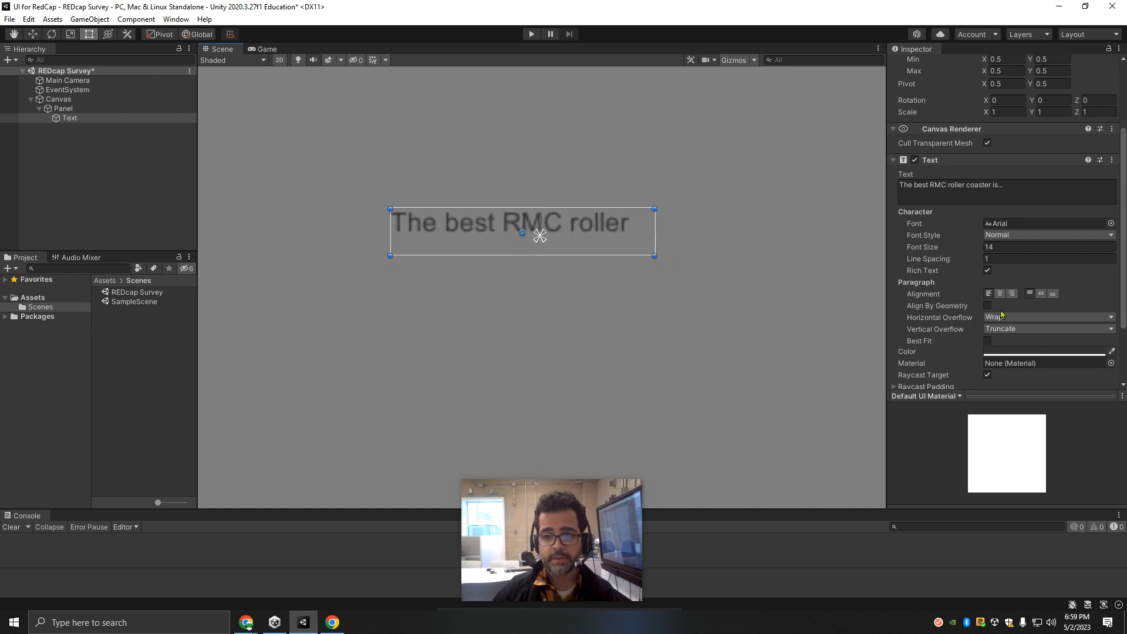
left_click(999, 320)
left_click(1016, 343)
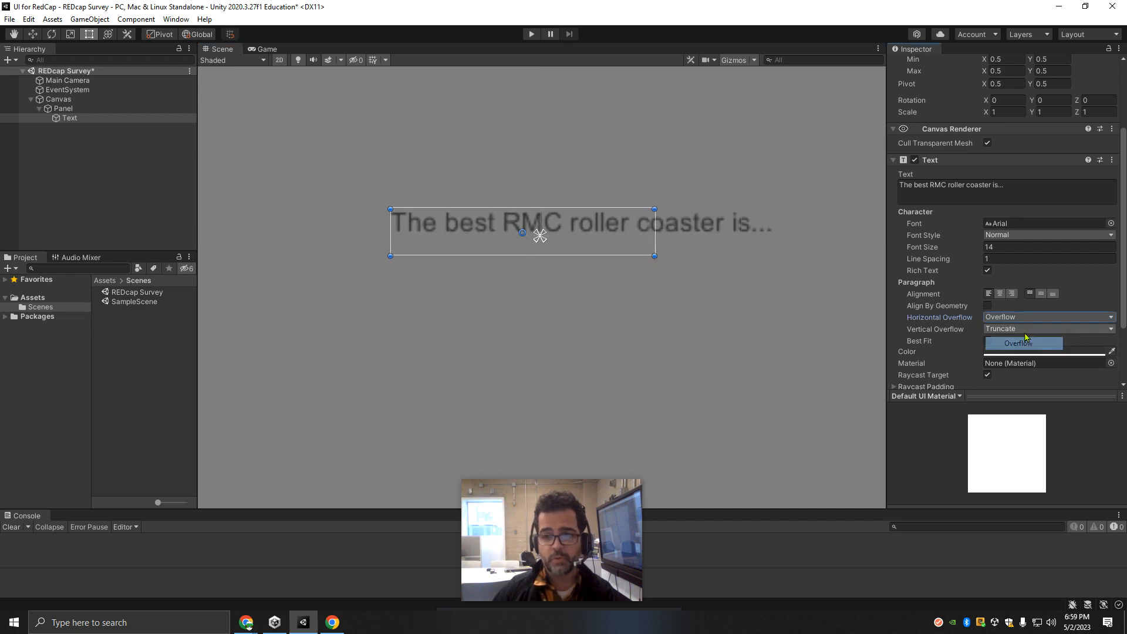
left_click(1013, 329)
left_click(1018, 355)
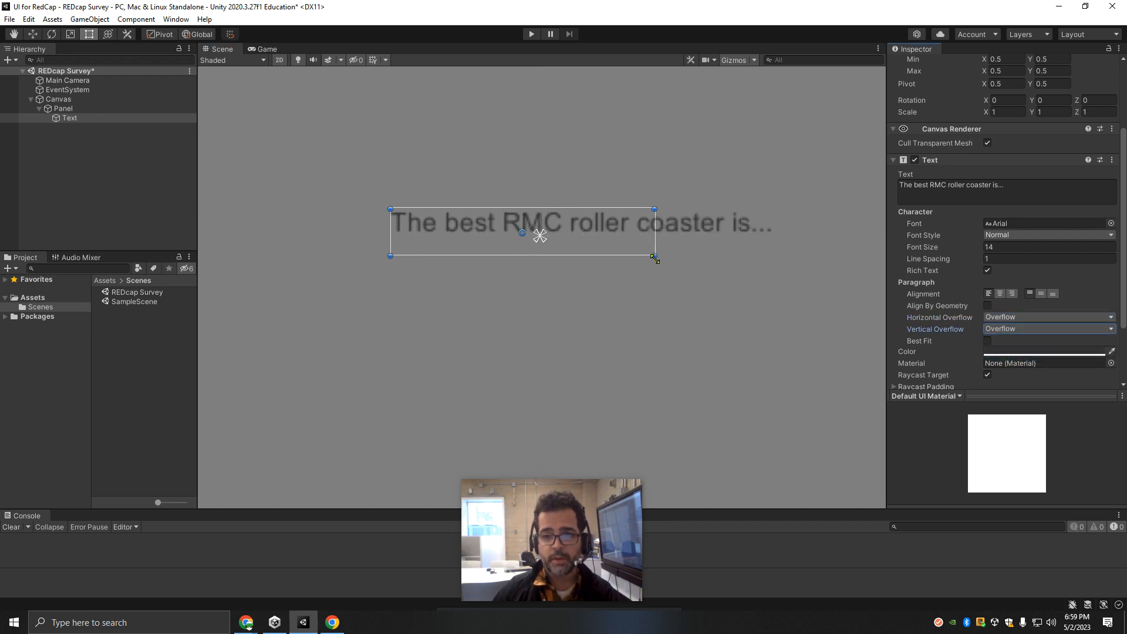
Widen the text box to about 221 by 28 to fit the sentence, with left horizontal and middle vertical alignment.
left_click_drag(654, 256, 693, 258)
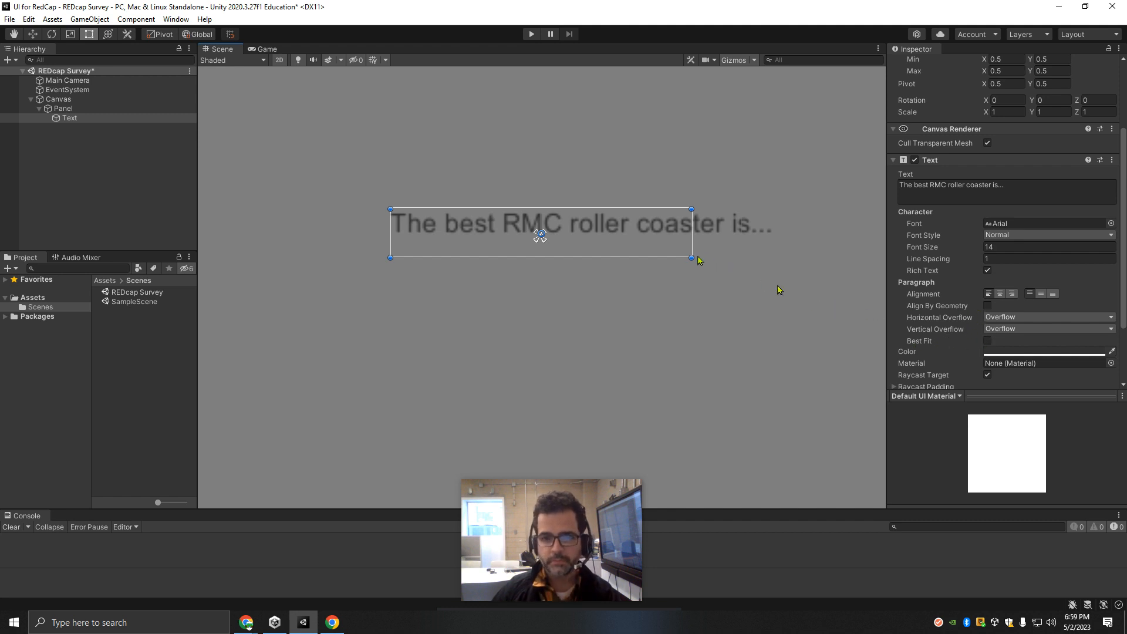
left_click_drag(691, 258, 802, 261)
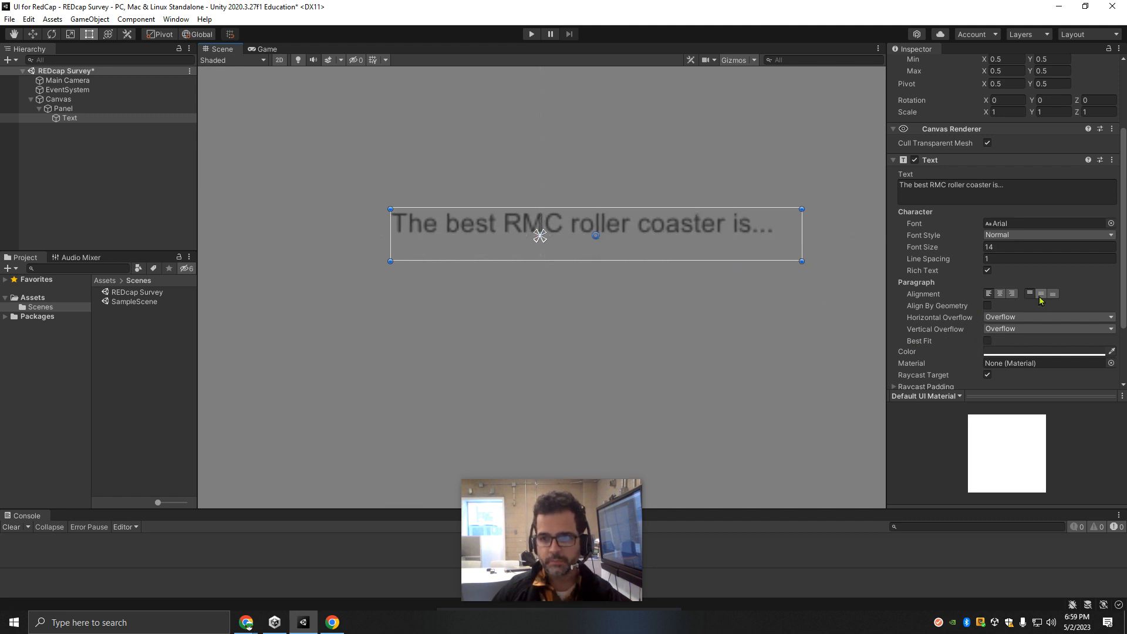
left_click(1041, 293)
left_click(1001, 293)
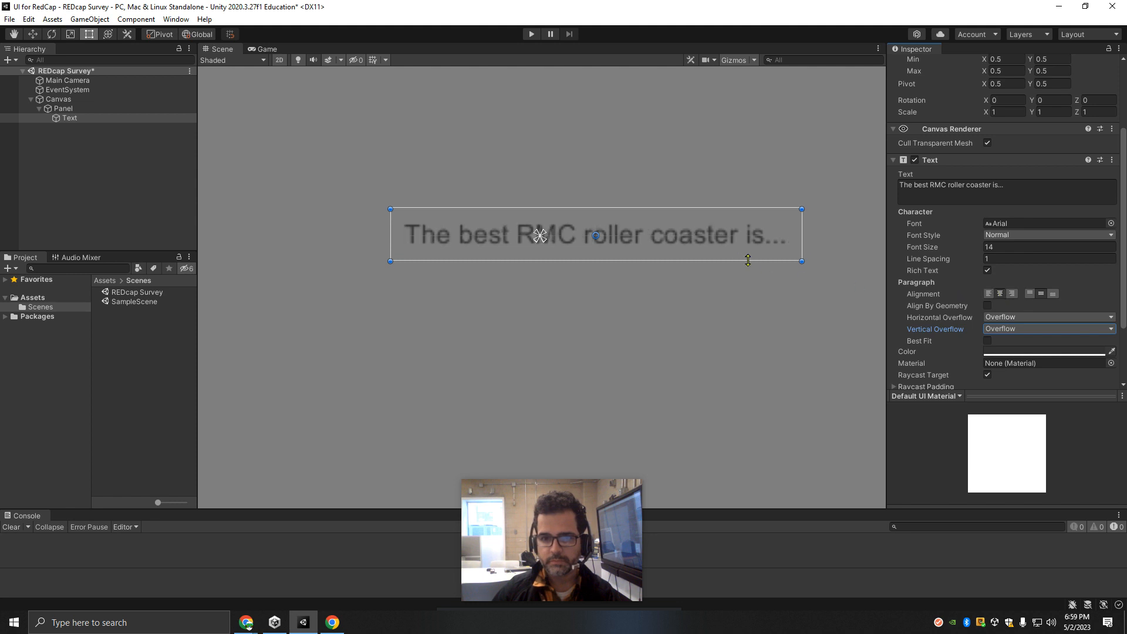
left_click(988, 293)
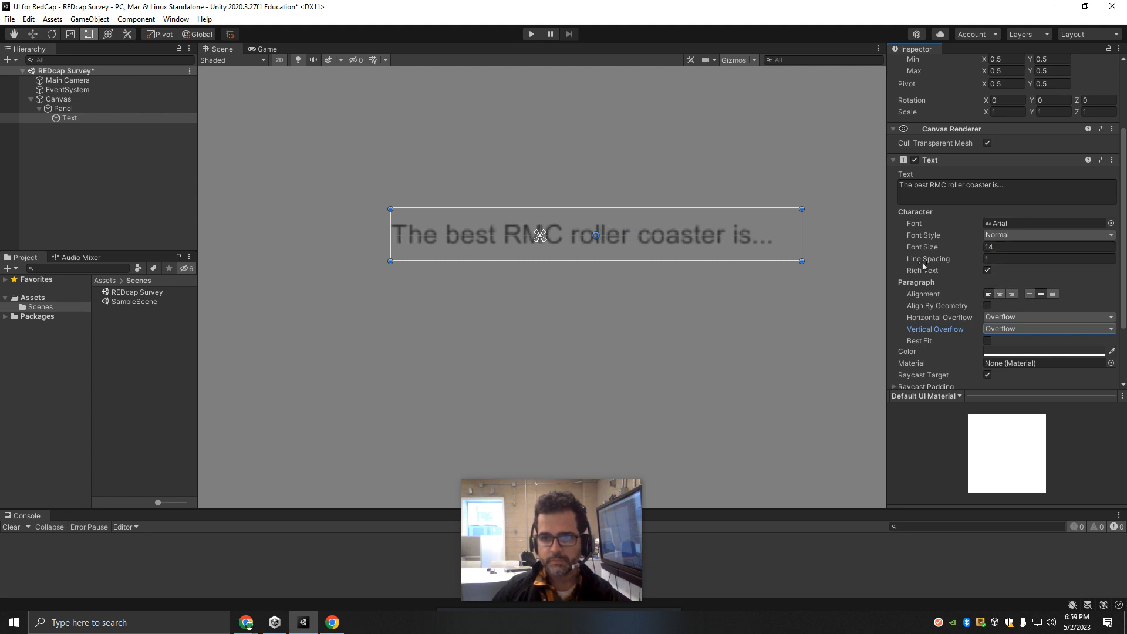
Move the question text to the Panel's upper-left area, at about X -719, Y 424.
scroll(634, 315, "up", 3)
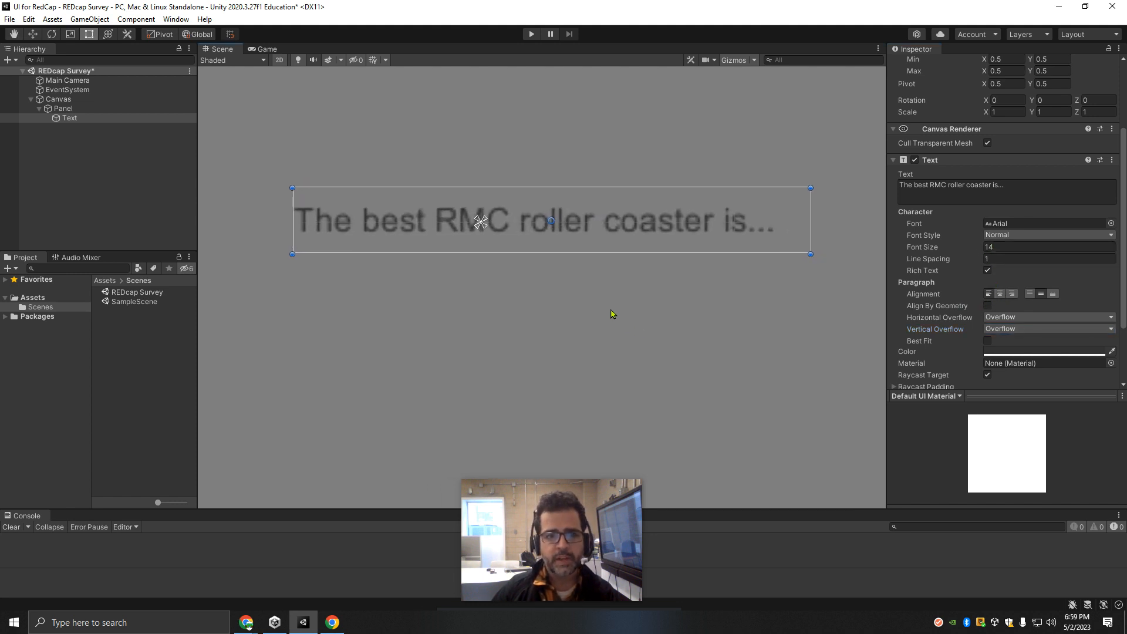
scroll(502, 297, "down", 6)
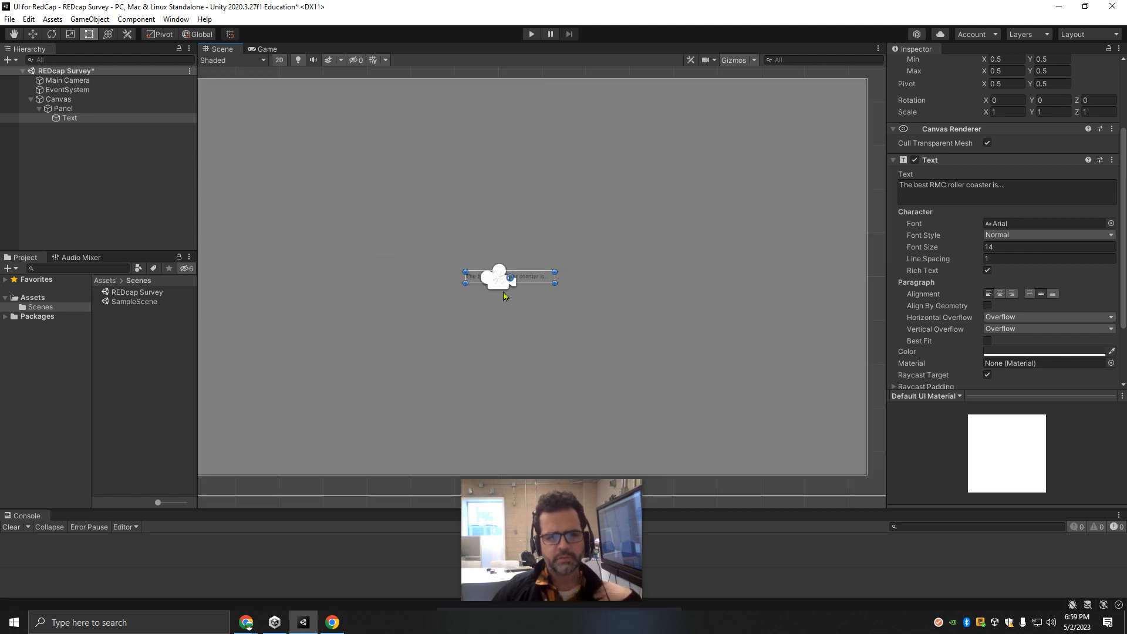
scroll(504, 294, "down", 8)
scroll(502, 293, "up", 1)
middle_click_drag(469, 194, 509, 195)
scroll(488, 274, "up", 3)
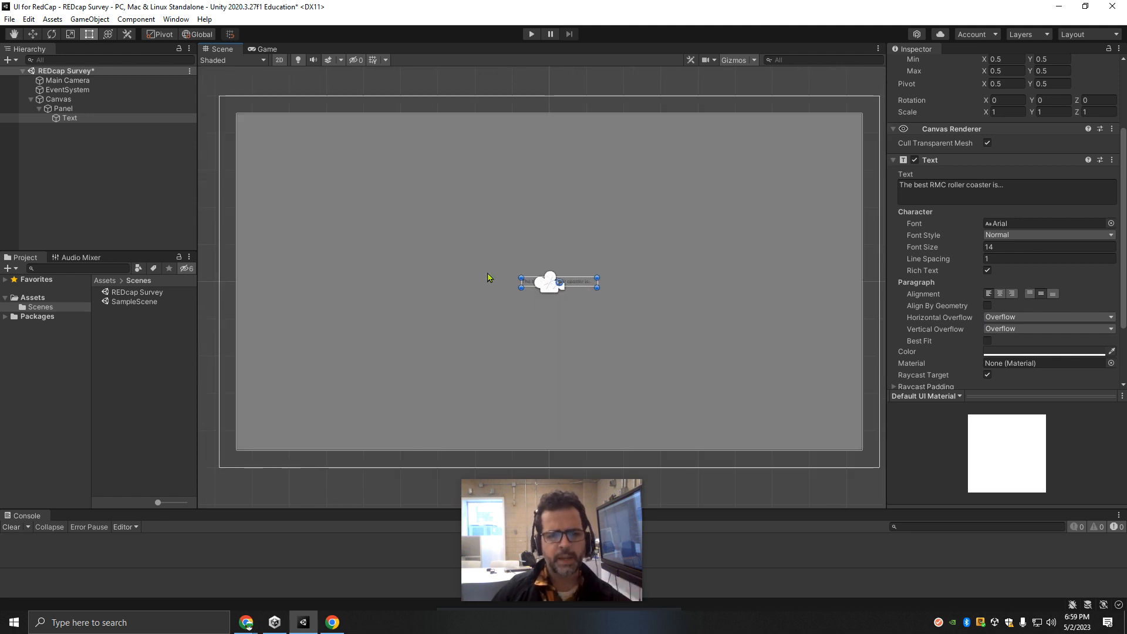
left_click_drag(524, 283, 277, 139)
Set the question text's X and Y scale to 0.5.
scroll(279, 142, "up", 3)
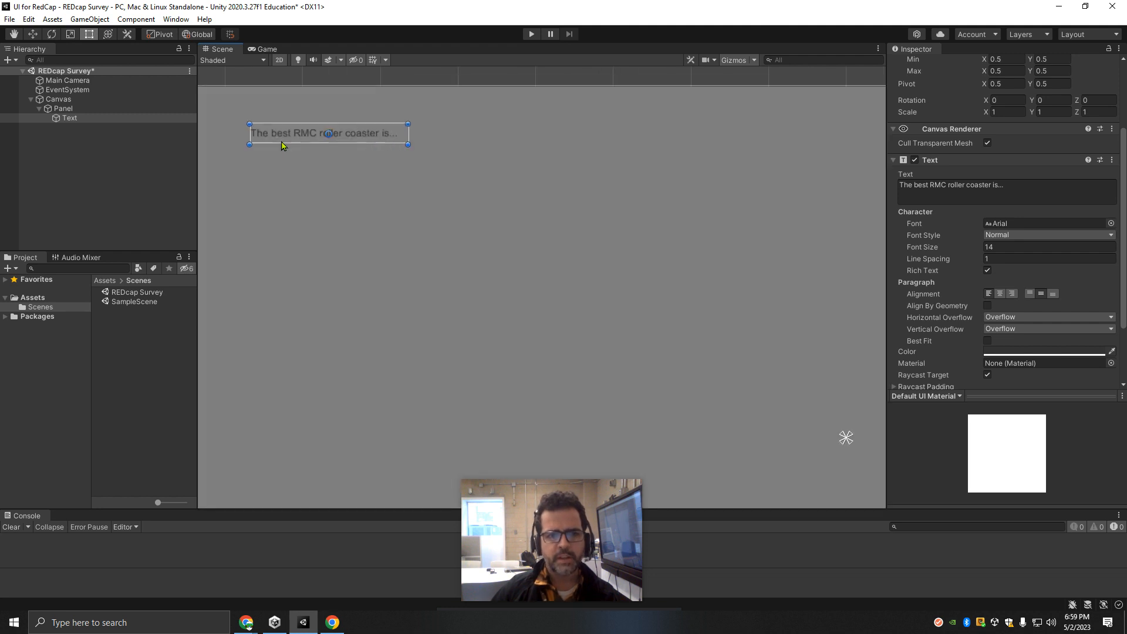
scroll(282, 146, "up", 3)
middle_click_drag(247, 96, 339, 166)
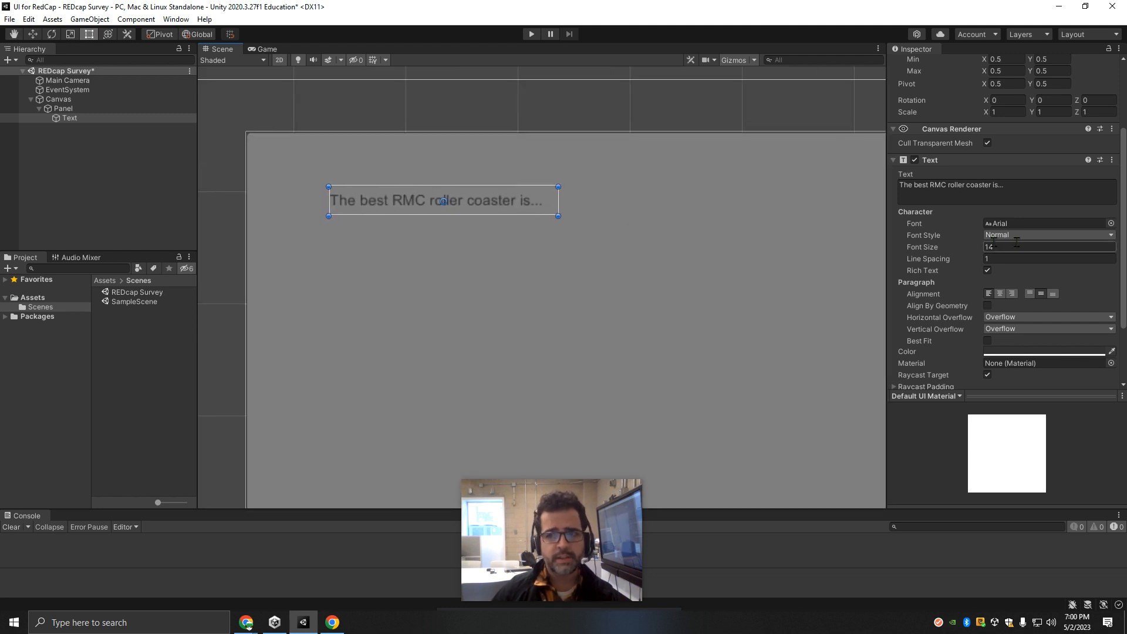
scroll(1016, 246, "up", 3)
scroll(1016, 246, "down", 5)
scroll(395, 219, "up", 4)
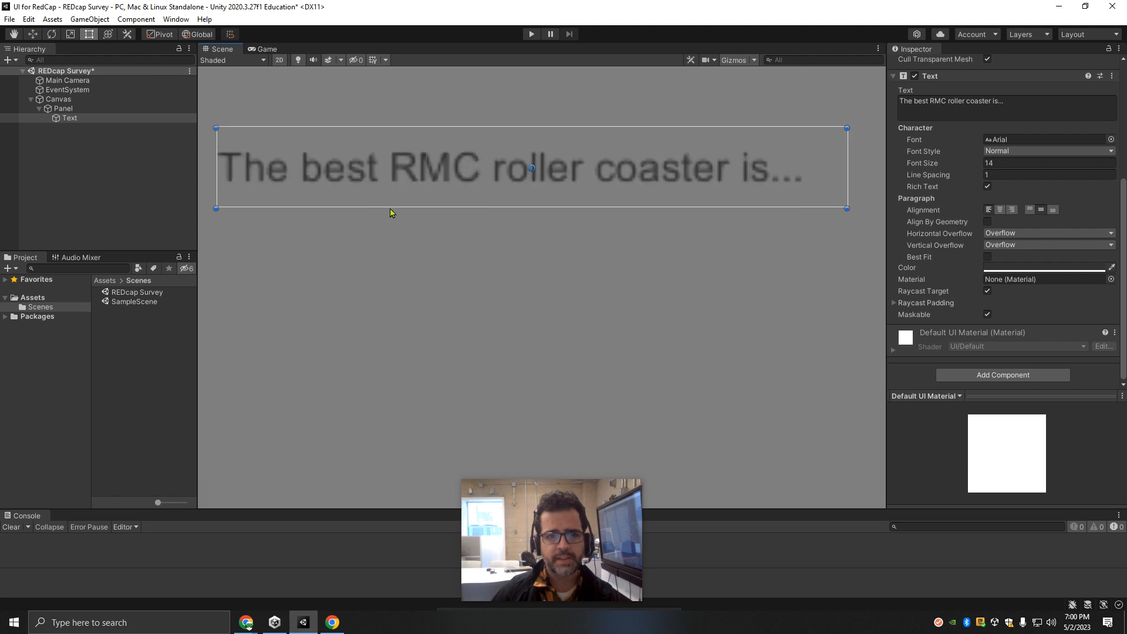
scroll(1017, 297, "up", 3)
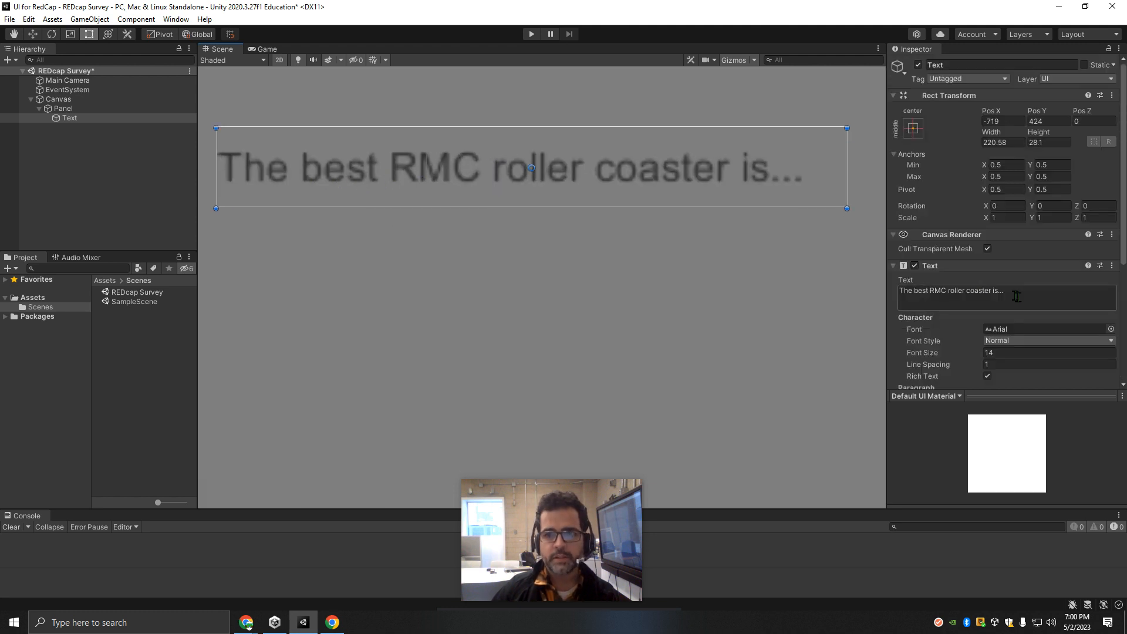
left_click(1001, 219)
type(".5")
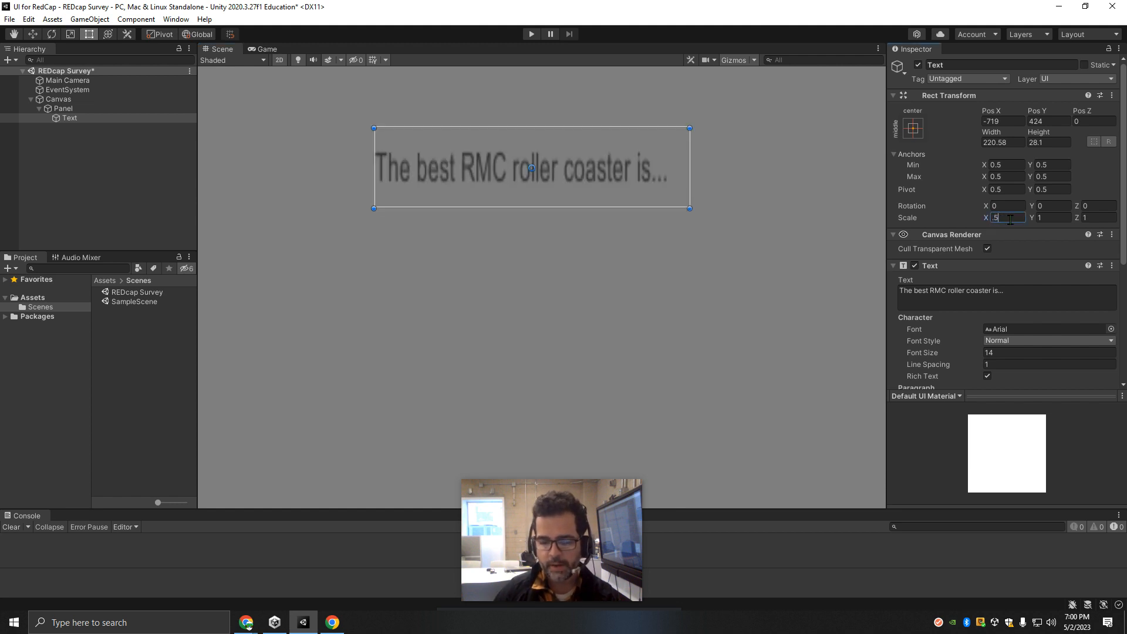
left_click(1068, 220)
type(".5")
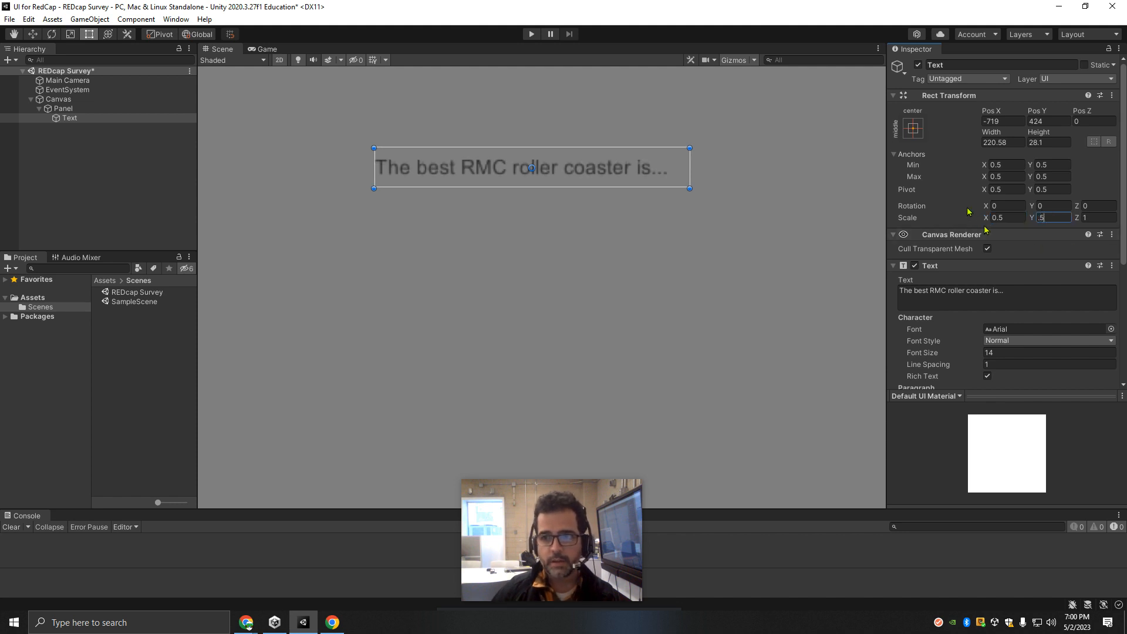
Set the question text's font size to 32 and its color to black (000000).
scroll(985, 228, "down", 3)
mouse_move(993, 245)
left_mouse_down()
mouse_move(975, 247)
mouse_move(1009, 247)
mouse_move(995, 248)
left_mouse_up()
type("23")
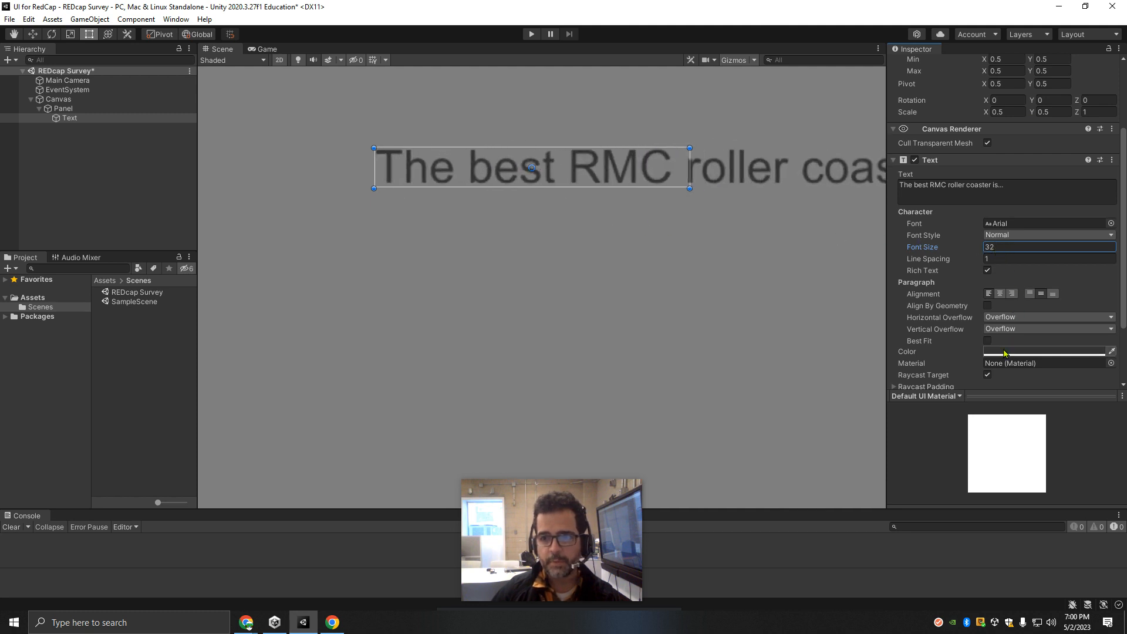
left_click(1006, 352)
left_click_drag(1047, 434, 984, 497)
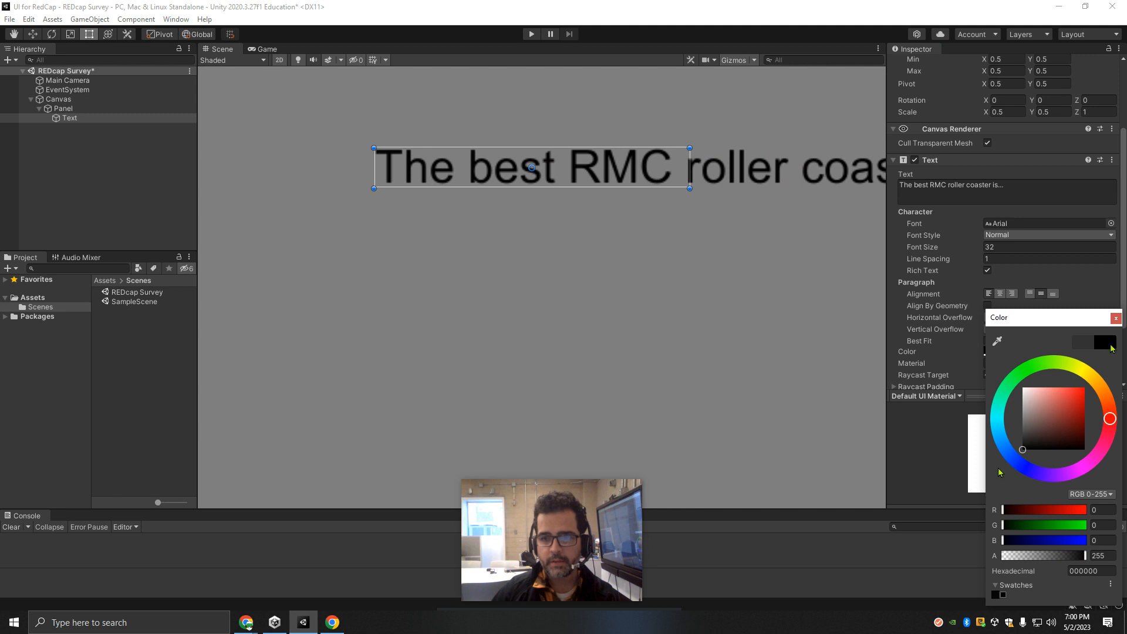
Move the question text closer to the Panel's upper-left corner.
left_click(1114, 320)
scroll(654, 227, "down", 6)
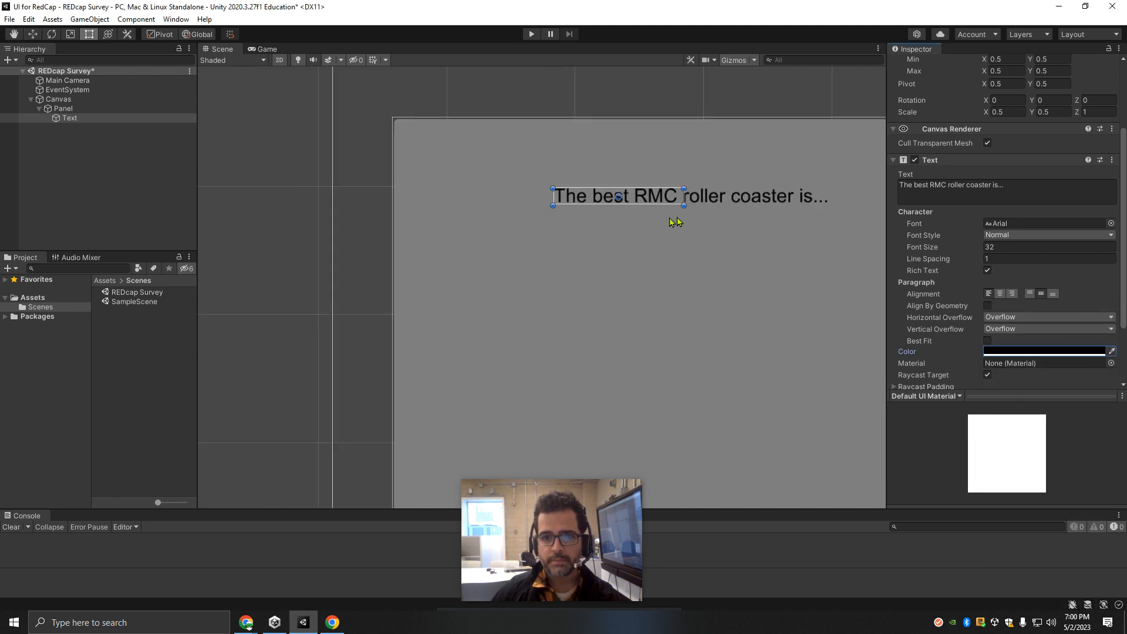
left_click_drag(544, 168, 529, 168)
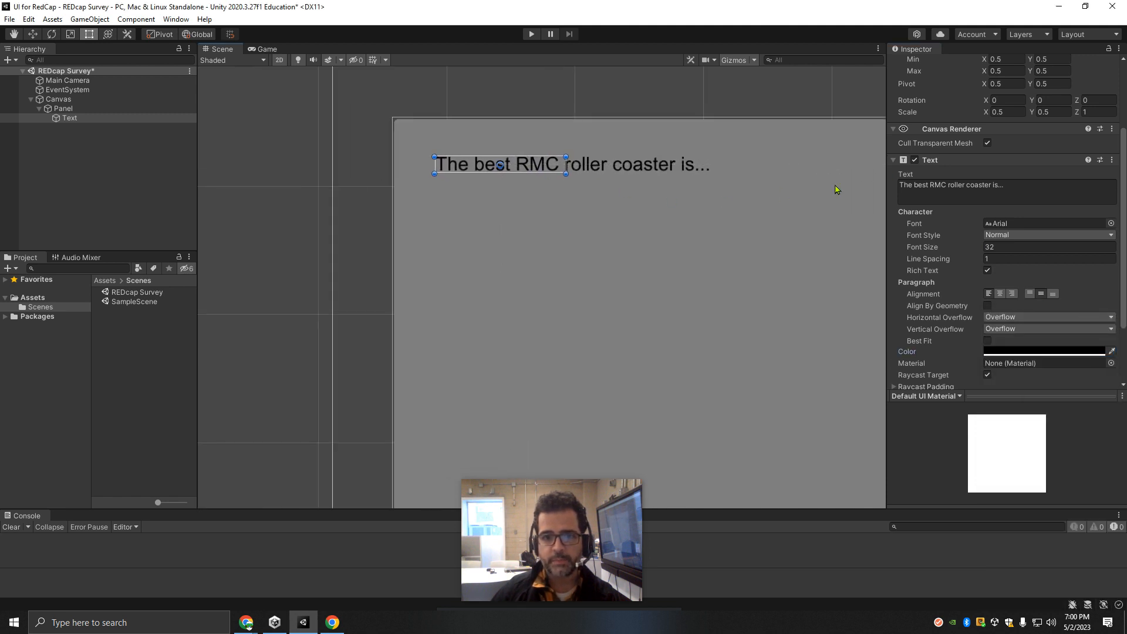
Set the question text's X and Y scale to 1.
scroll(701, 184, "up", 2)
left_click(1001, 112)
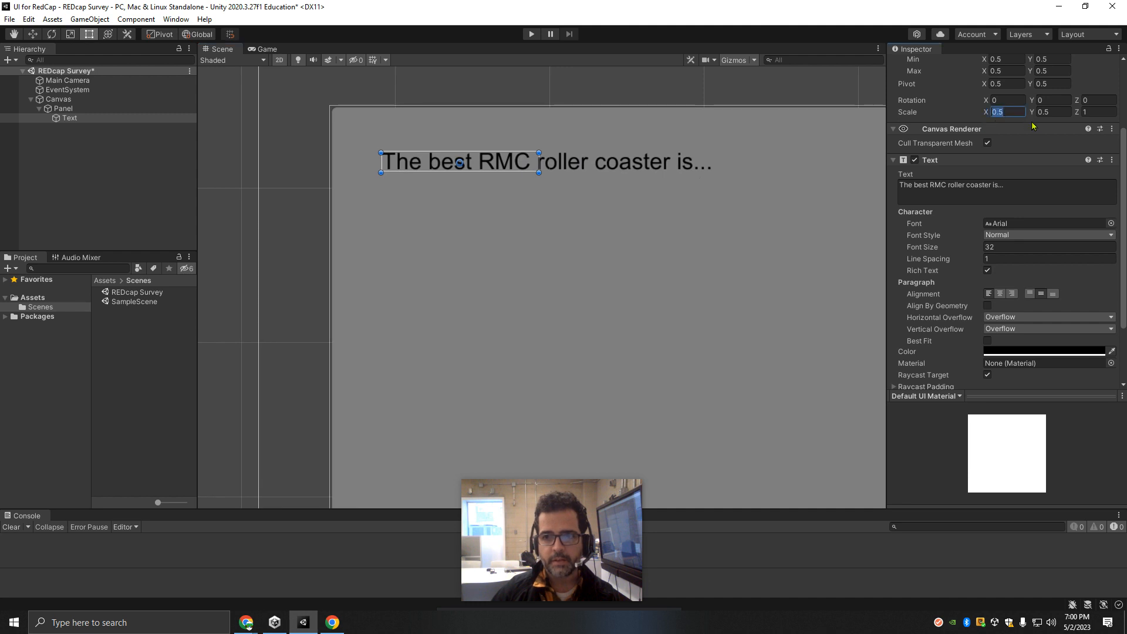
type("1")
left_click(1057, 112)
type("1")
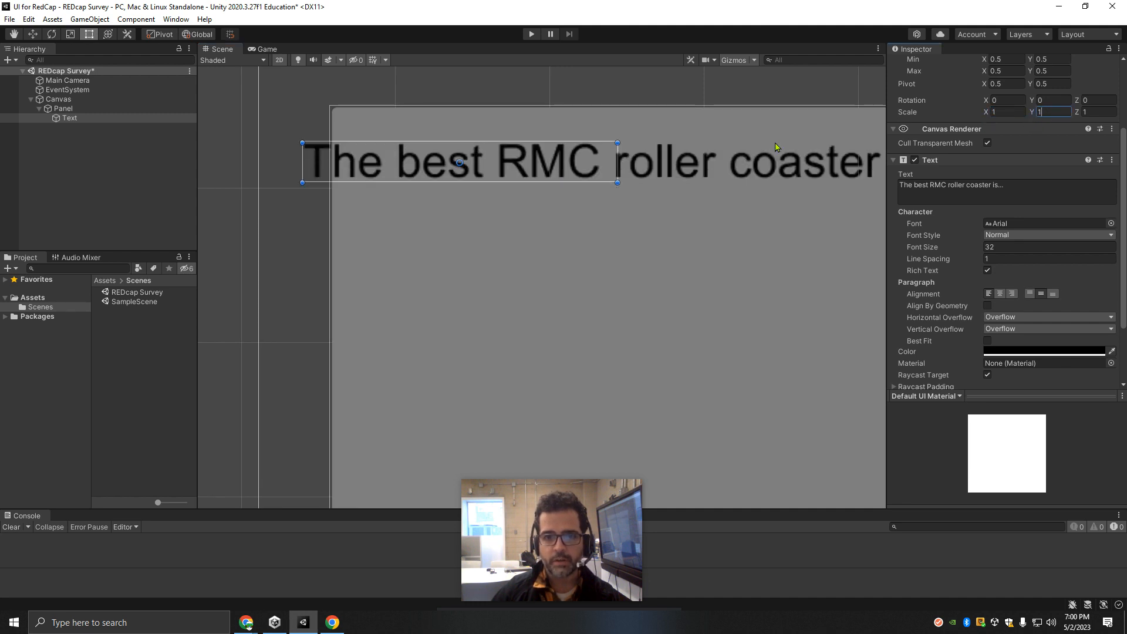
Move the question text inside the Panel's left edge and enlarge its box to about 532 by 50 around the sentence.
left_click_drag(565, 163, 664, 158)
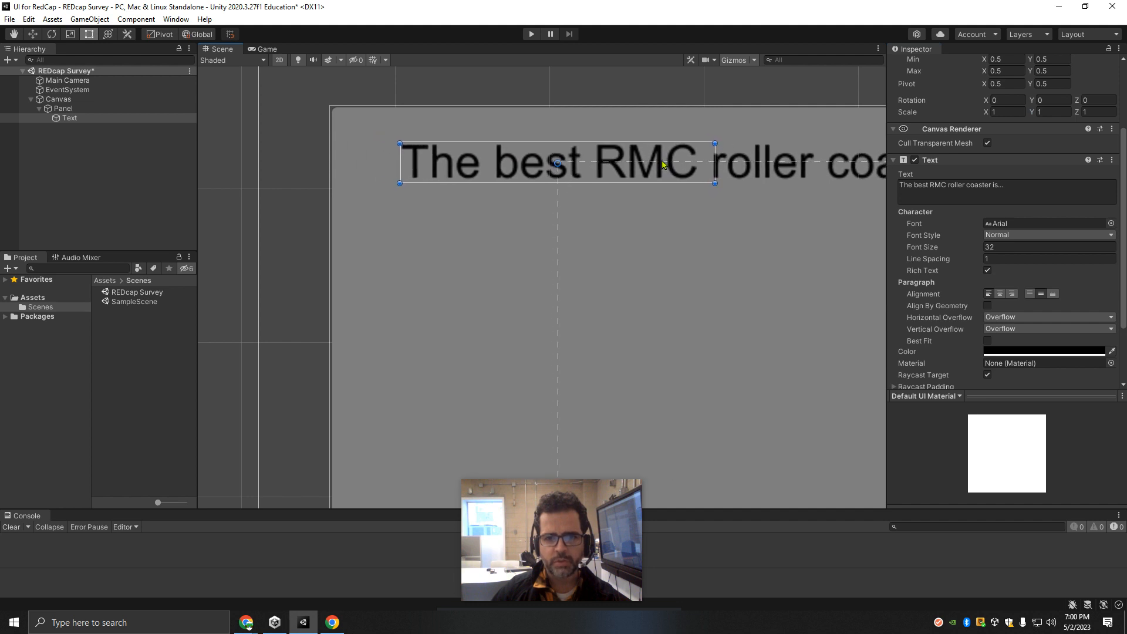
scroll(688, 165, "down", 1)
scroll(692, 170, "down", 4)
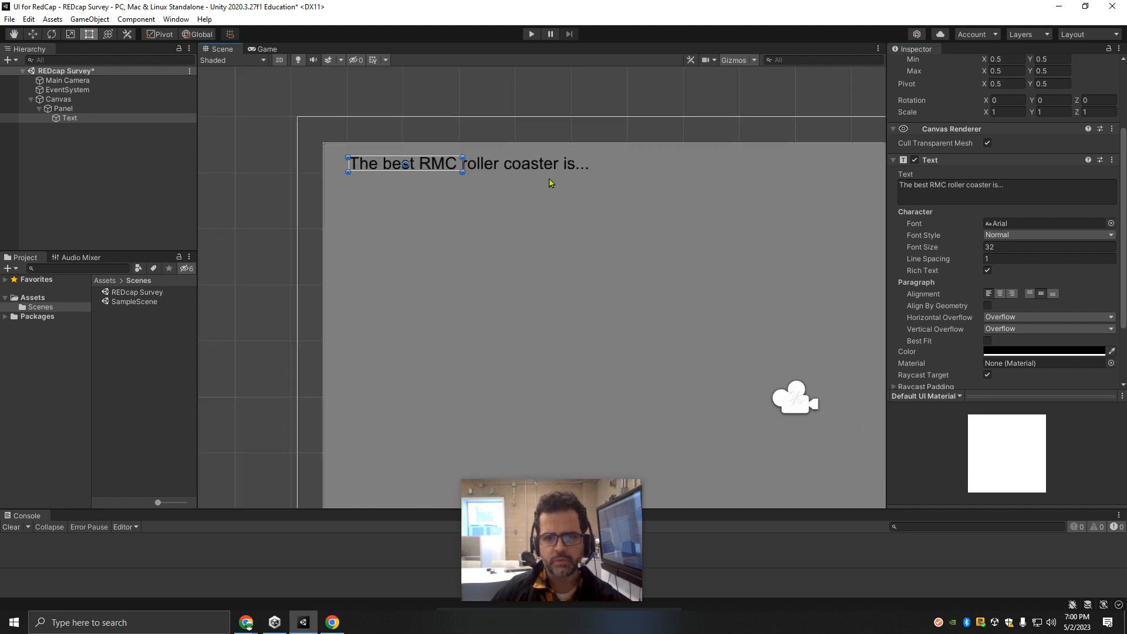
middle_click_drag(617, 180, 533, 131)
scroll(547, 139, "down", 5)
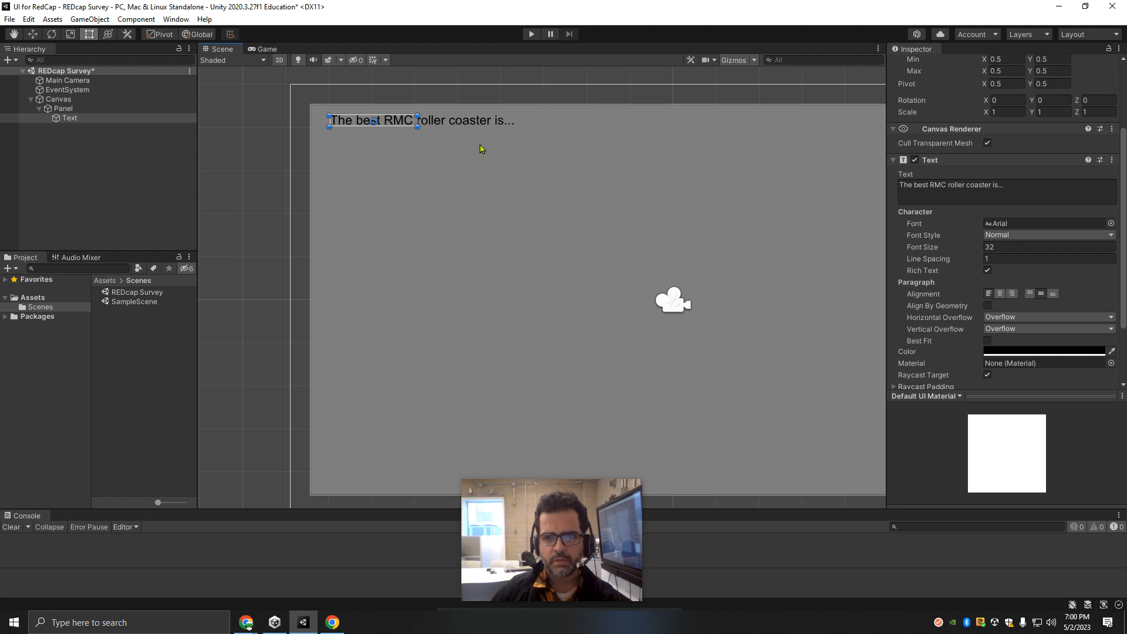
left_click_drag(416, 126, 543, 134)
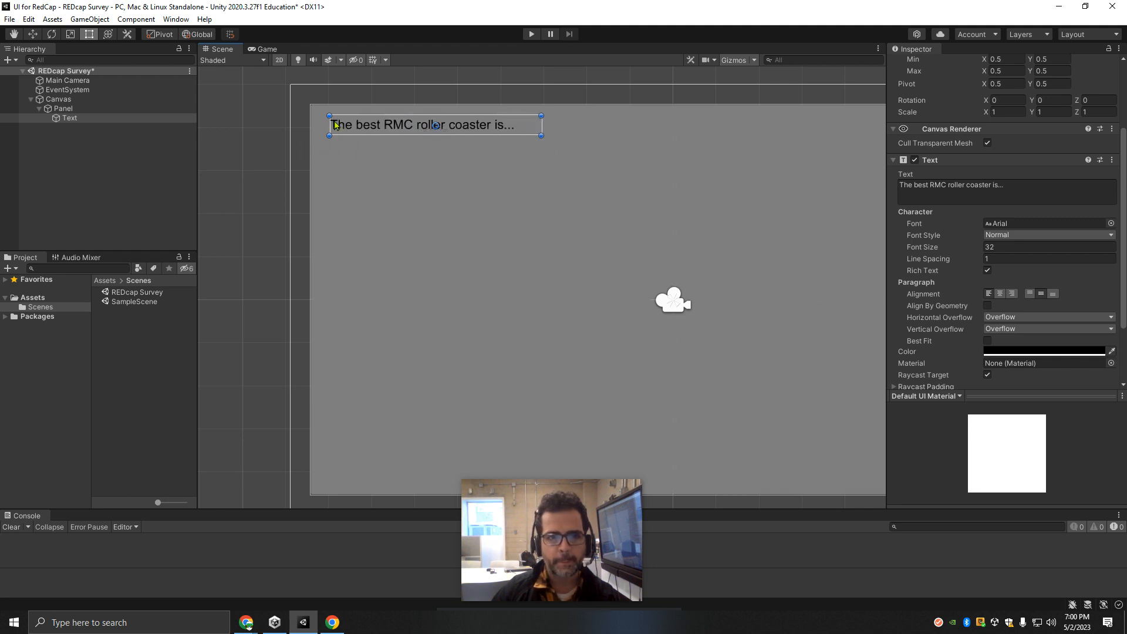
left_click(335, 125)
left_click(337, 126)
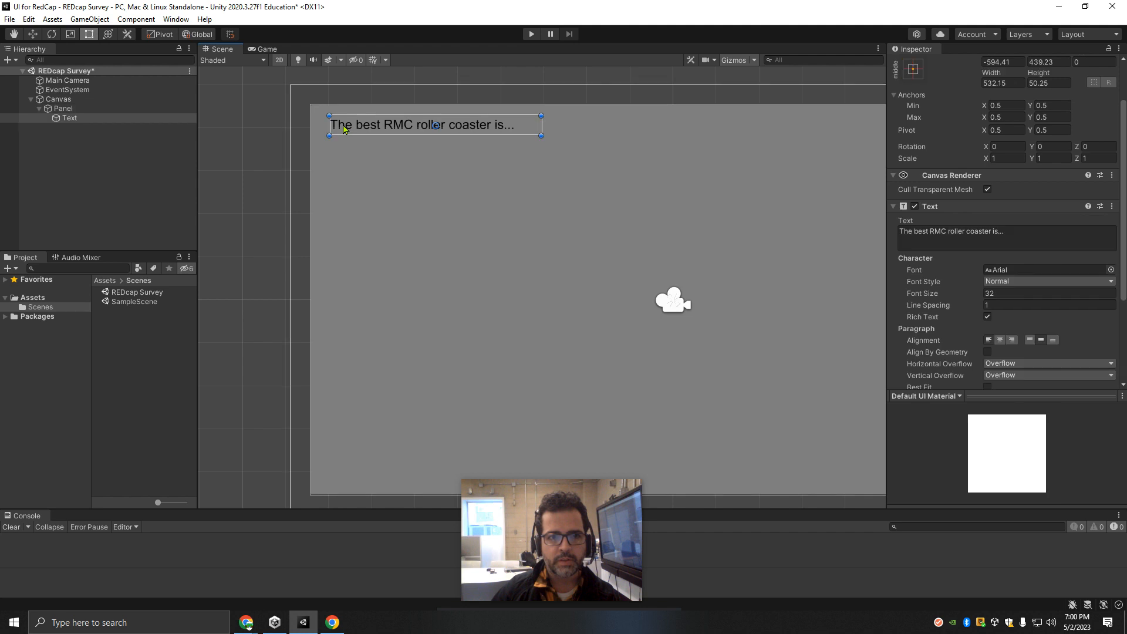
Prefix the question text with the number "(1)" followed by a space.
left_click(899, 238)
left_click(900, 231)
type("(!)")
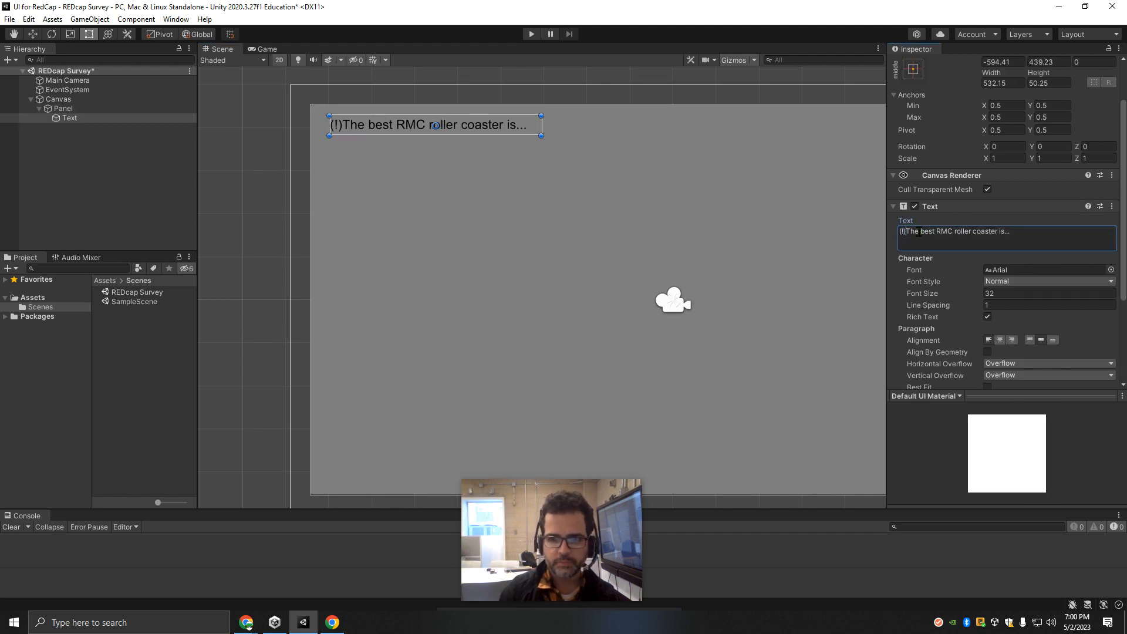
key("BackSpace")
key("BackSpace")
type("1)")
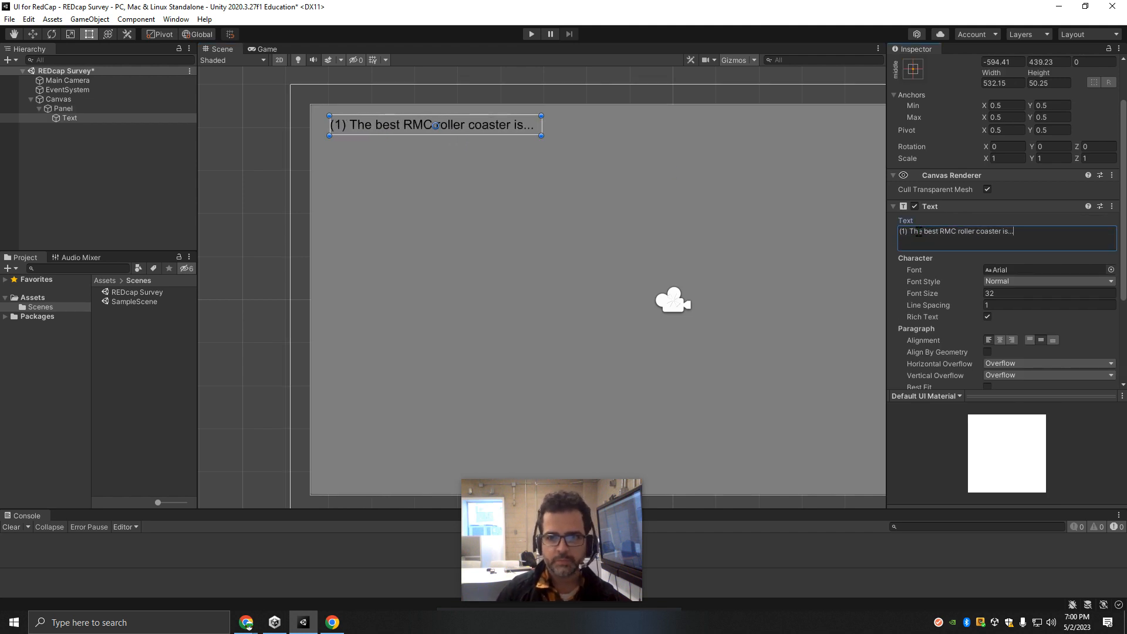
Check the drop-down example in the REDCap guide in Chrome and add a UI Dropdown to the Panel in Unity.
left_click(510, 151)
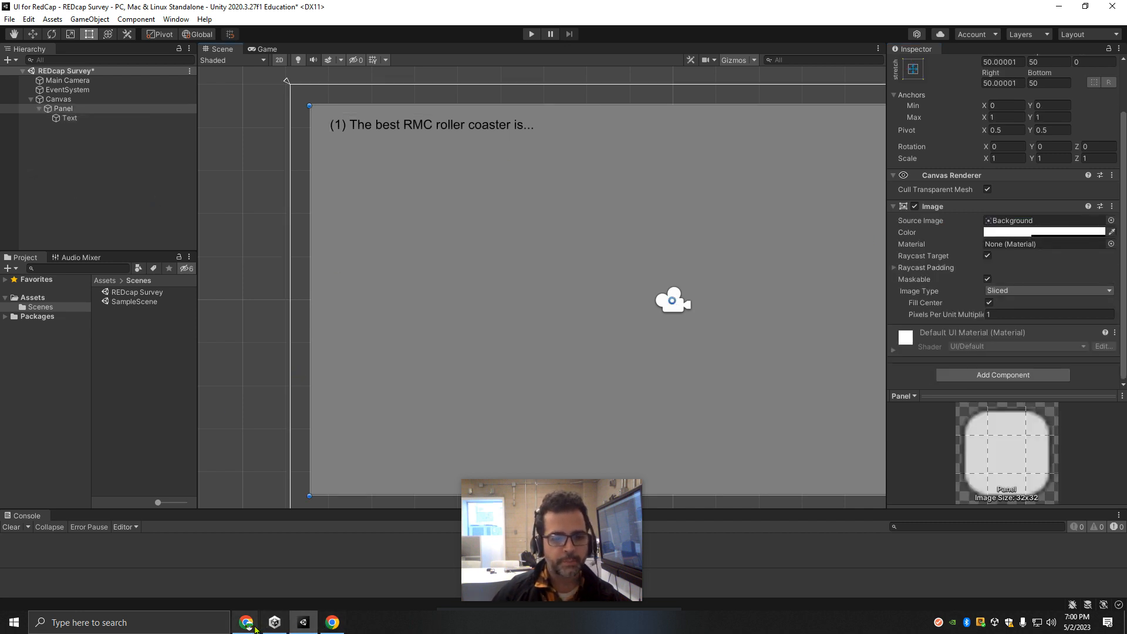
mouse_move(332, 626)
left_click(194, 566)
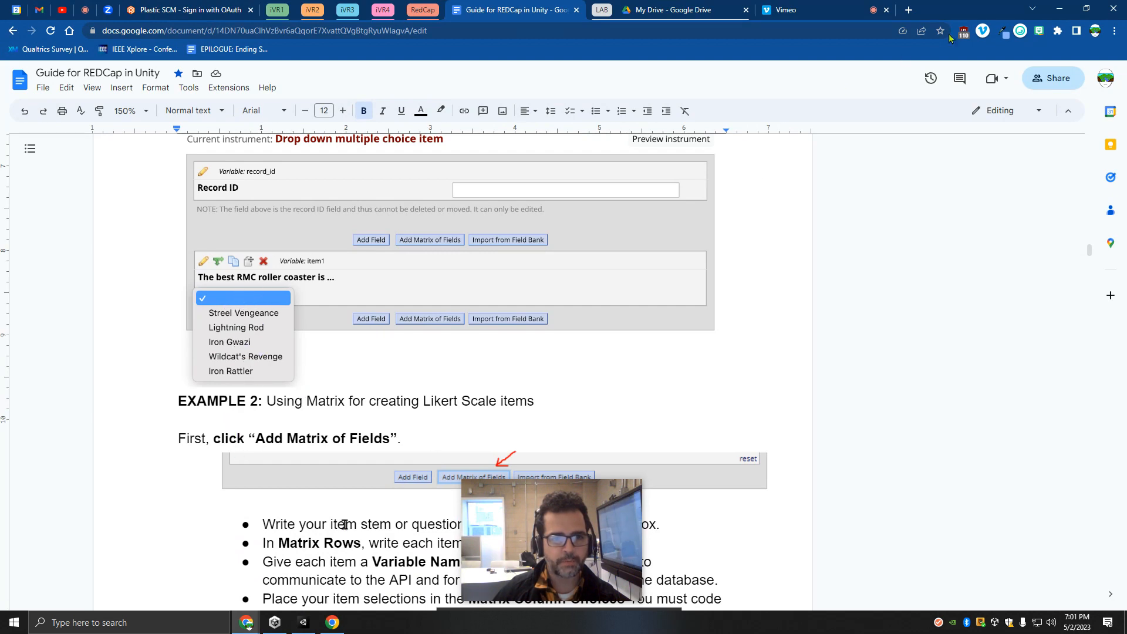
left_click(1060, 9)
left_click(64, 109)
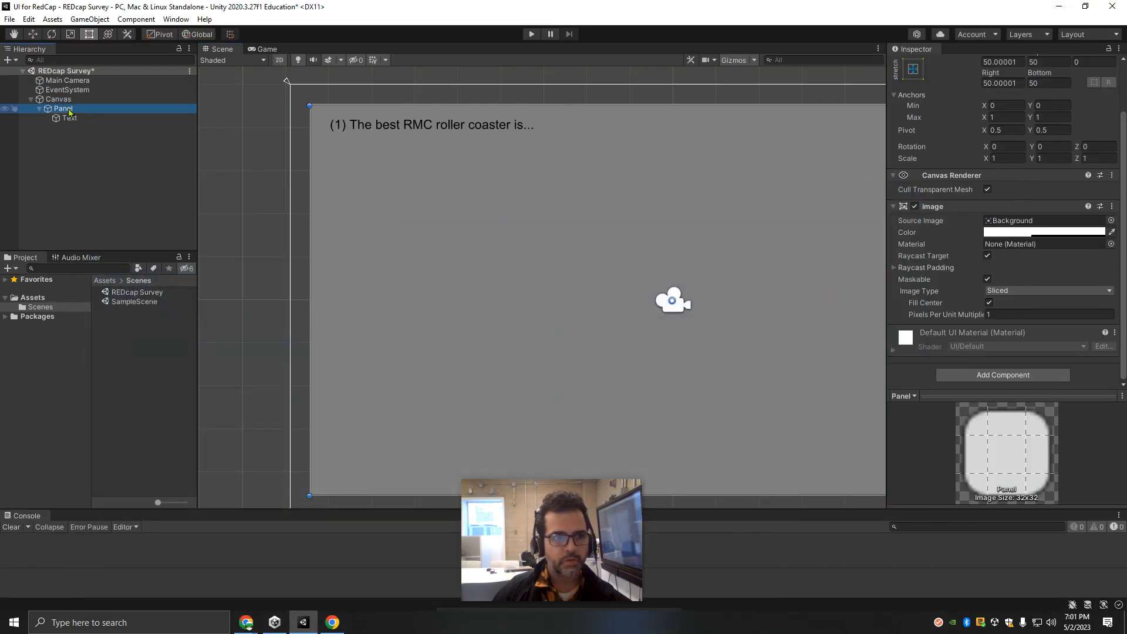
right_click(68, 110)
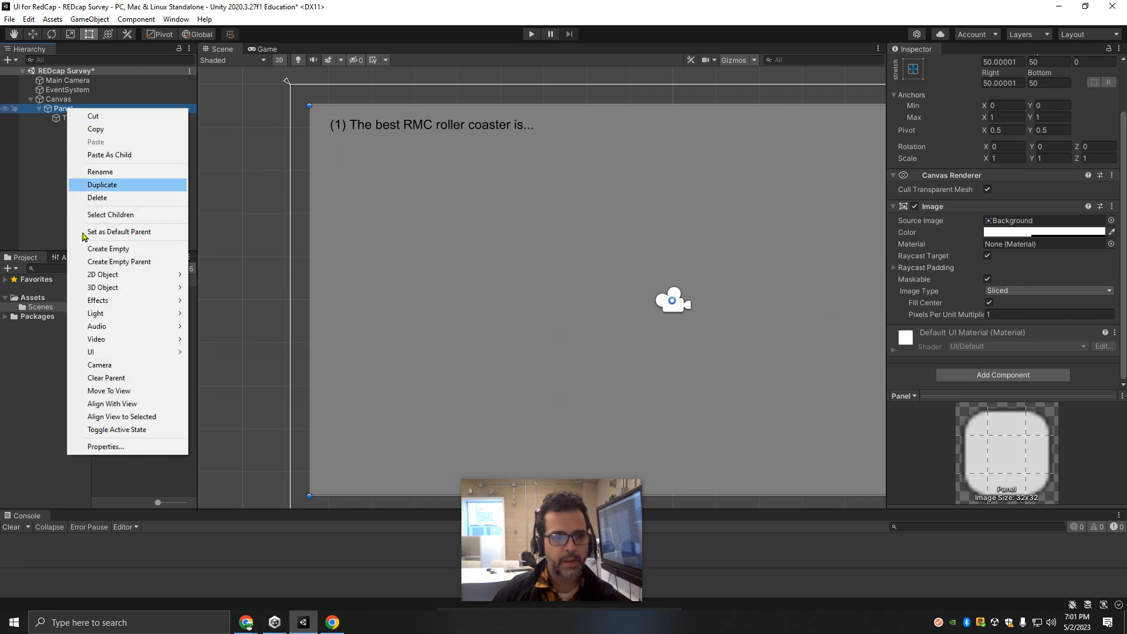
mouse_move(101, 355)
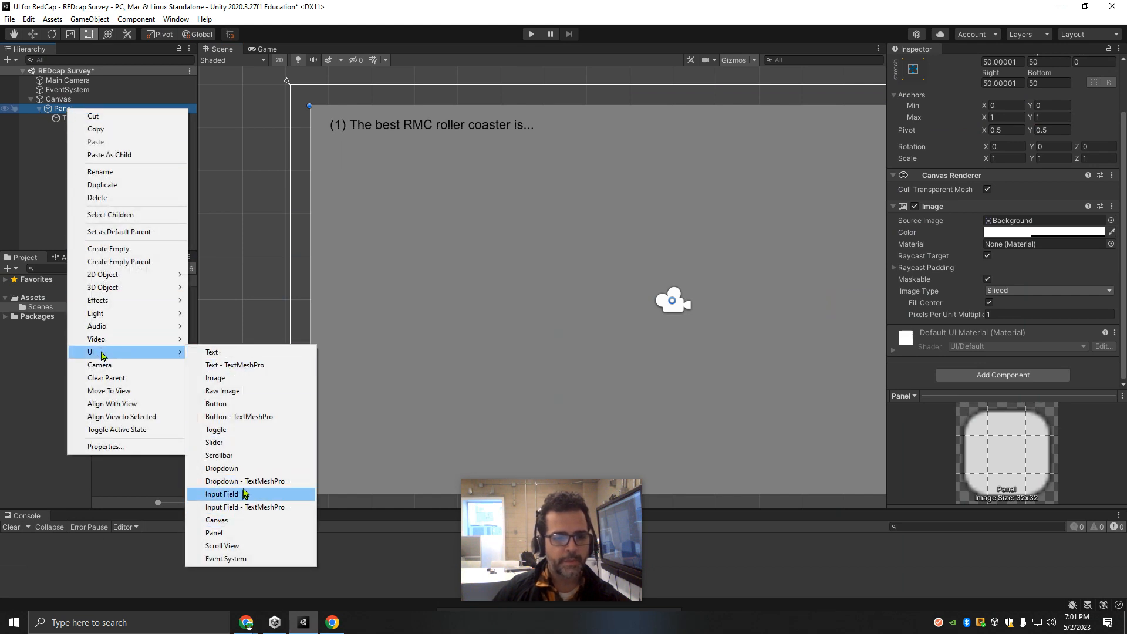
left_click(247, 469)
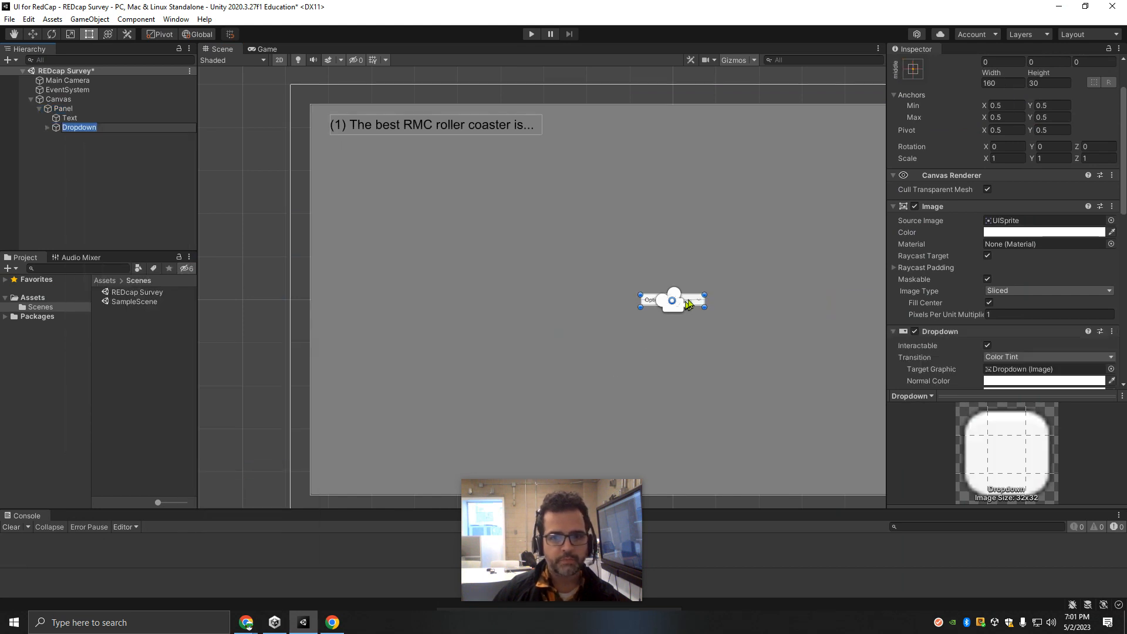
Place the dropdown directly beside the end of the question text and enlarge it to about 320 by 50.
left_click_drag(693, 304, 598, 143)
scroll(599, 144, "up", 3)
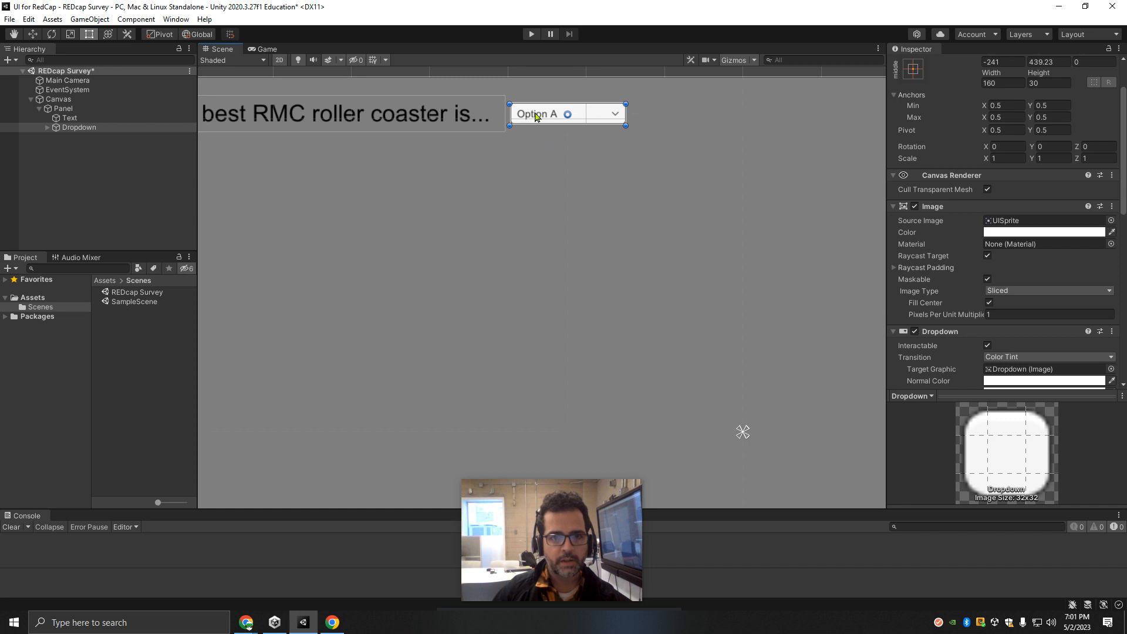
left_click_drag(536, 117, 534, 132)
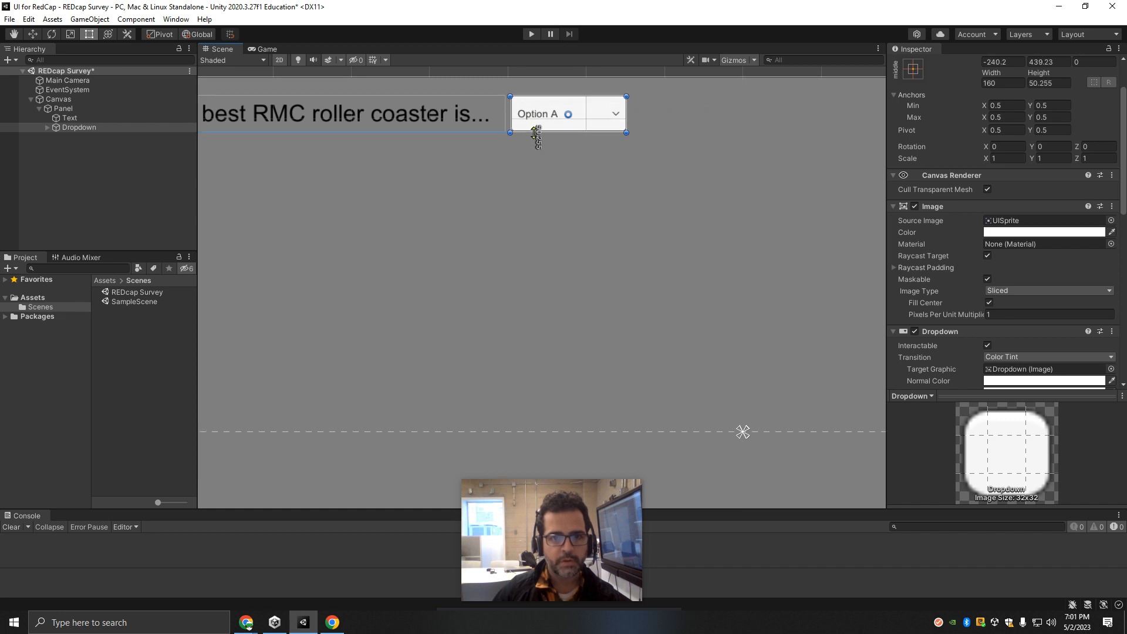
left_click_drag(626, 109, 743, 109)
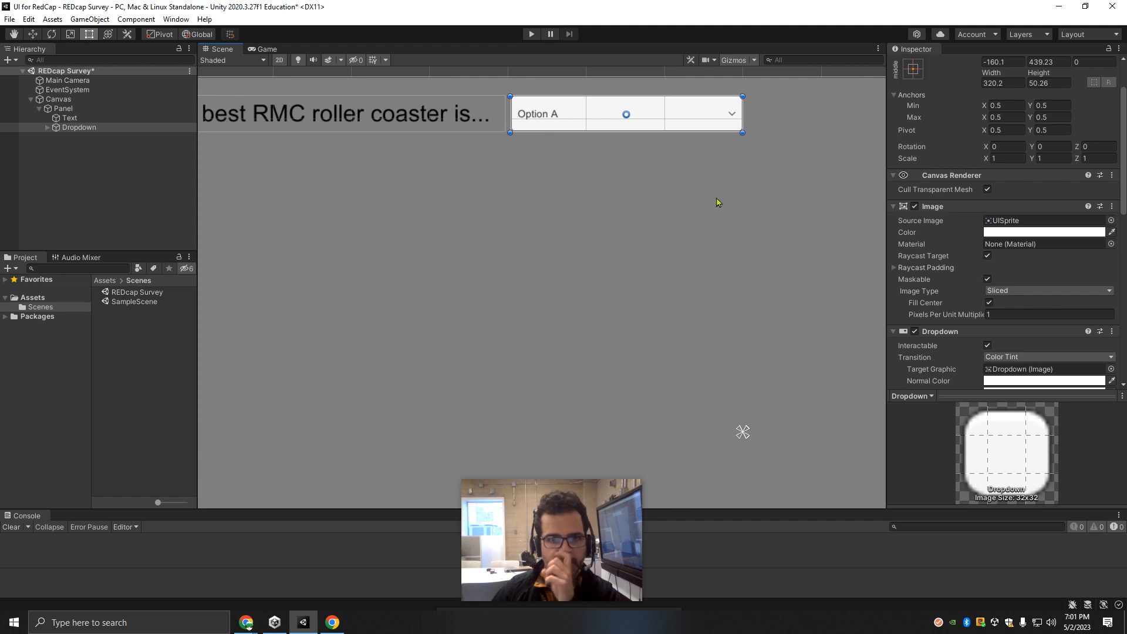
Show the dropdown's options list and arrange Unity side by side with the REDCap guide in Chrome.
scroll(980, 221, "down", 10)
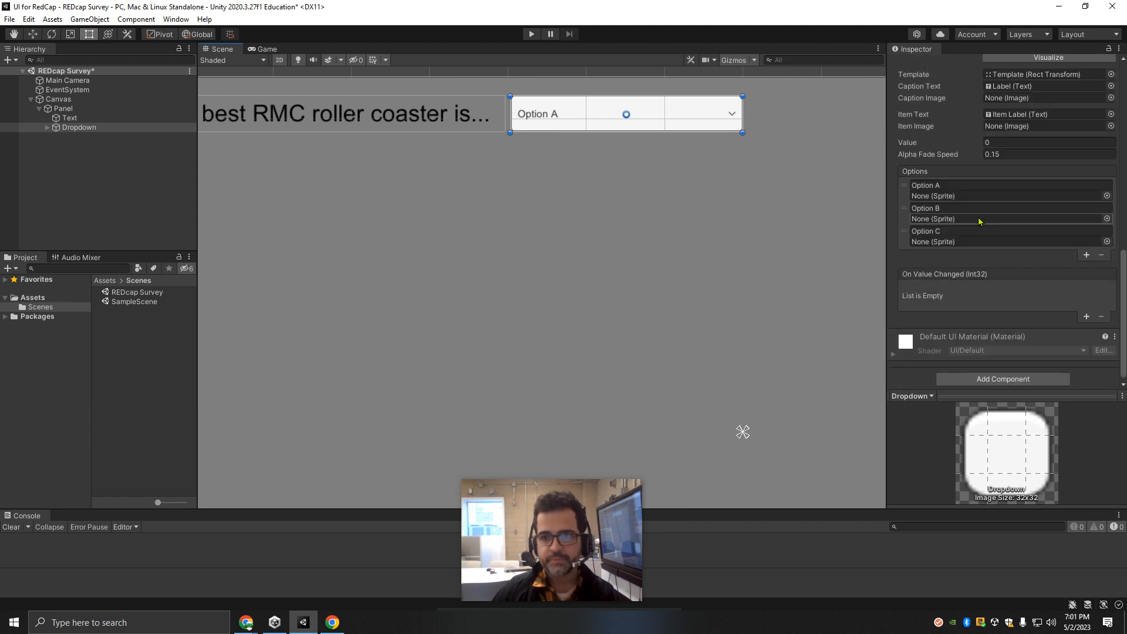
left_click(957, 186)
key("super+Right")
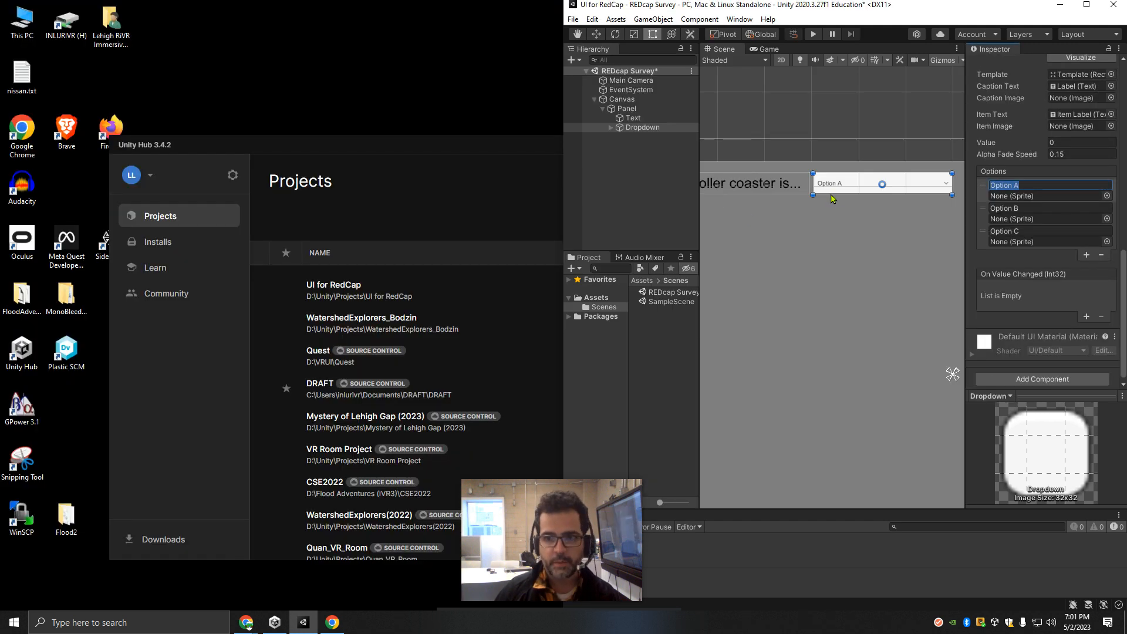
mouse_move(246, 624)
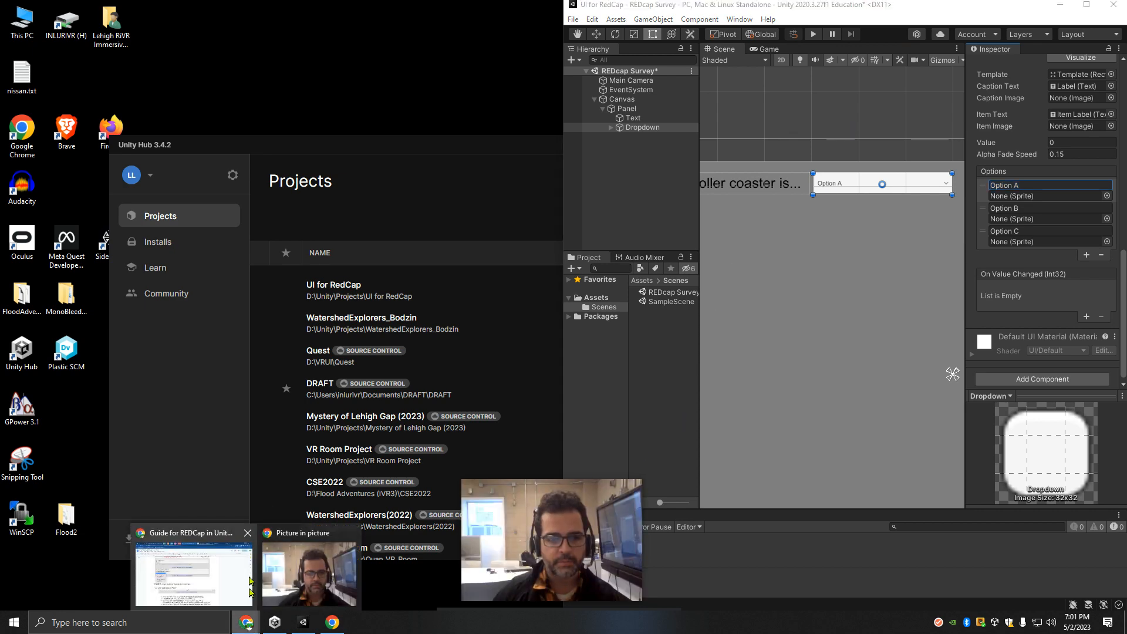
left_click(189, 578)
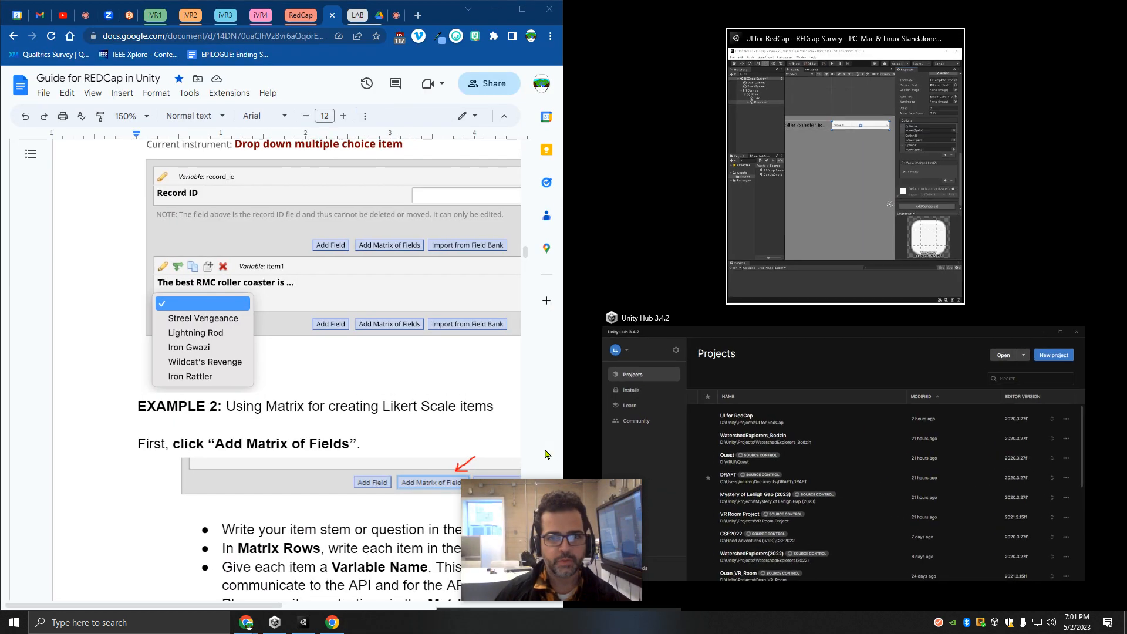
left_click(859, 186)
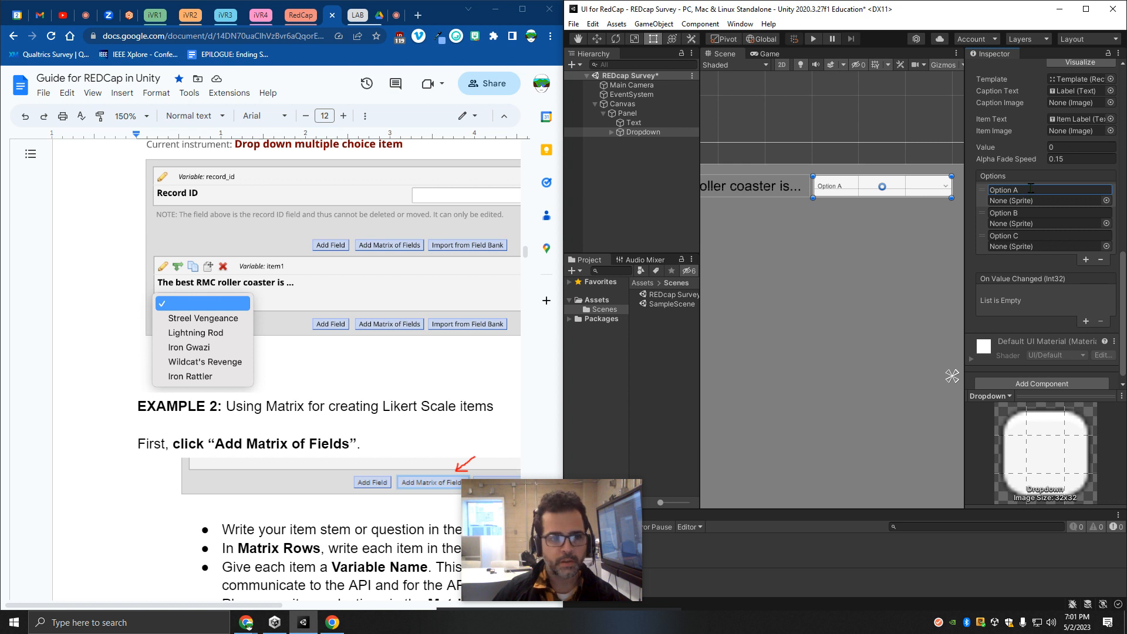
Rename the dropdown's three options to Steel Vengeance, Lightning Rod and Iron Gwazi.
key("ctrl+a")
type("S")
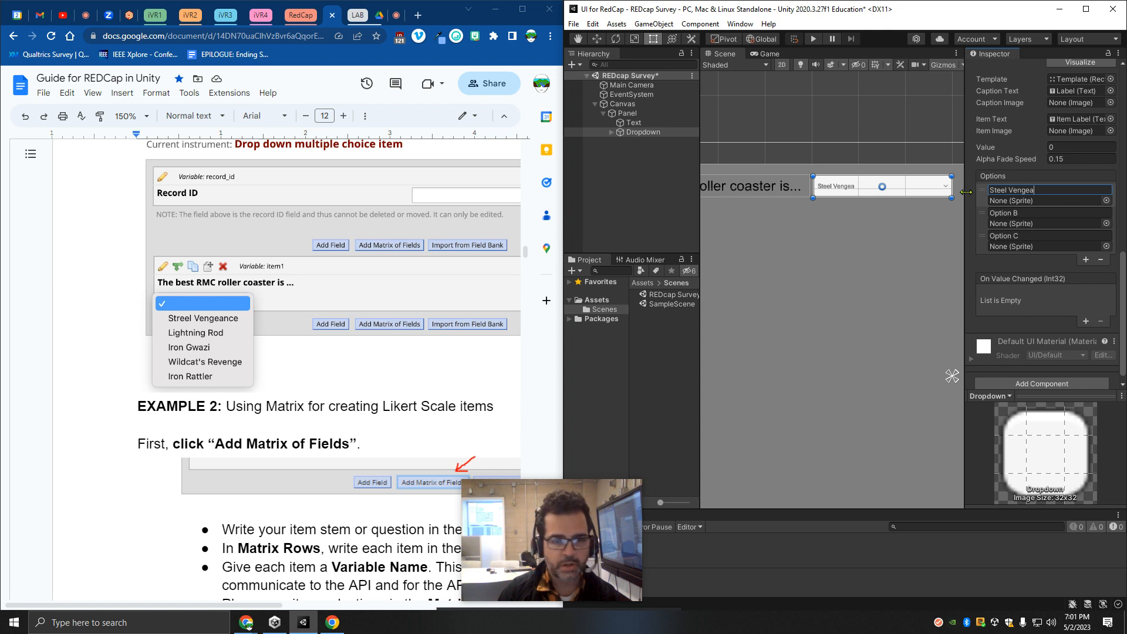
key("Tab")
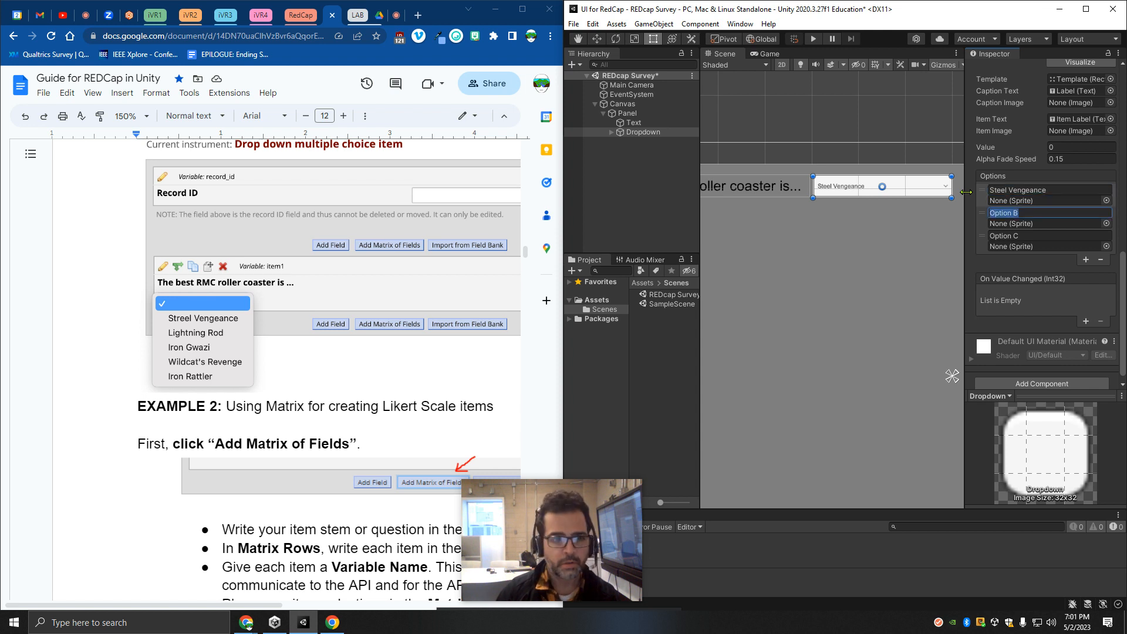
type("Lightning Rod")
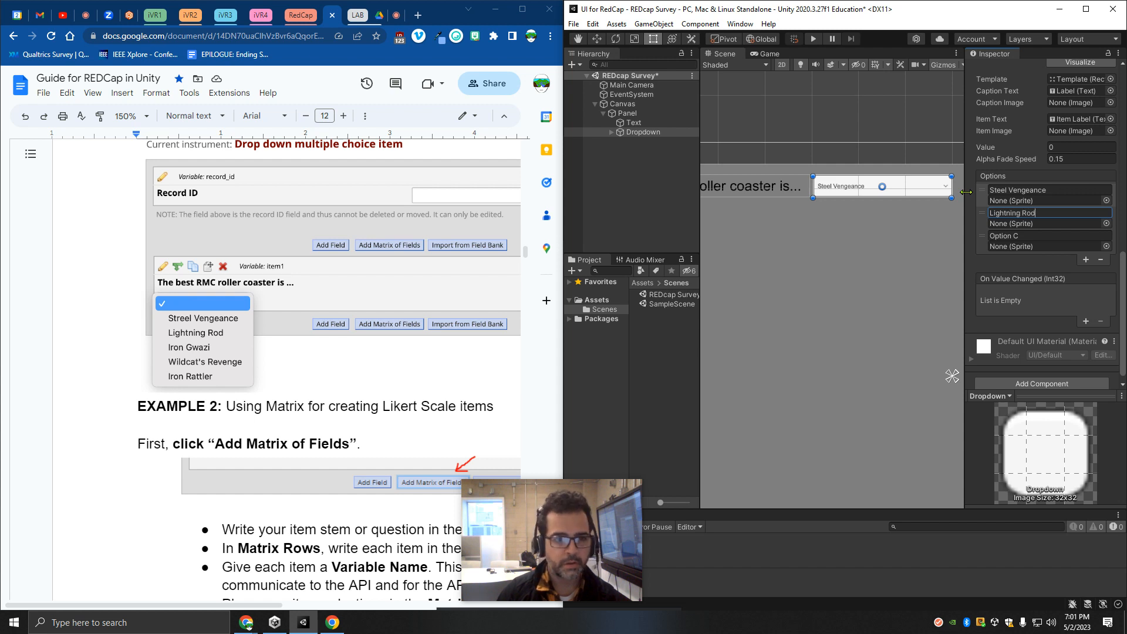
key("Tab")
key("Tab")
type("Ir")
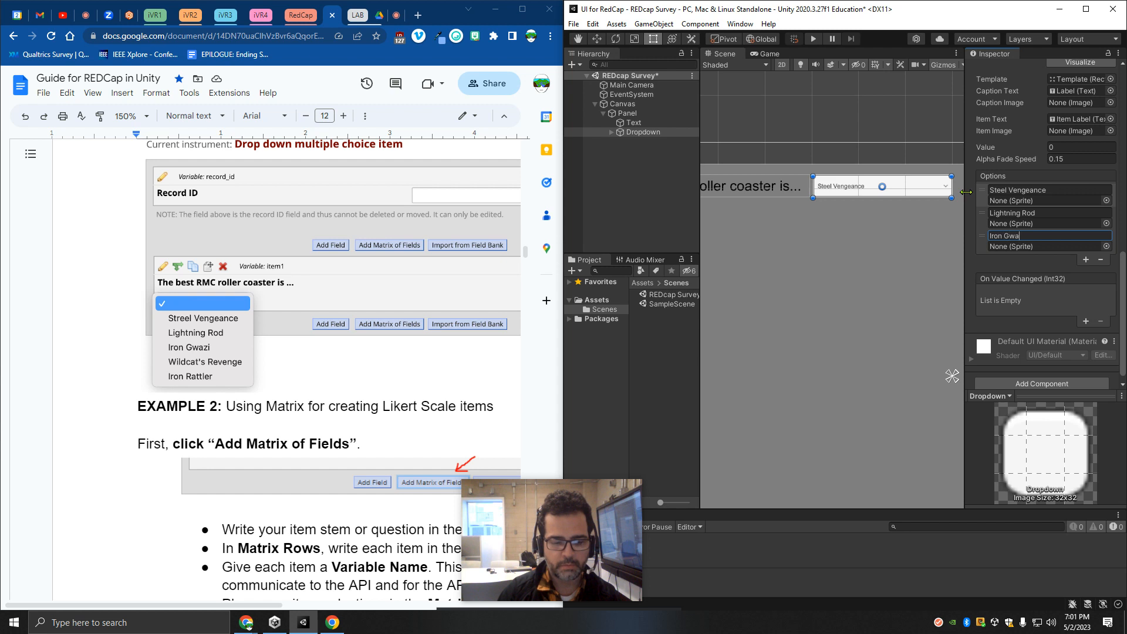
Add two more dropdown options named Wildcat's Revenge and Iron Rattler.
left_click(1086, 259)
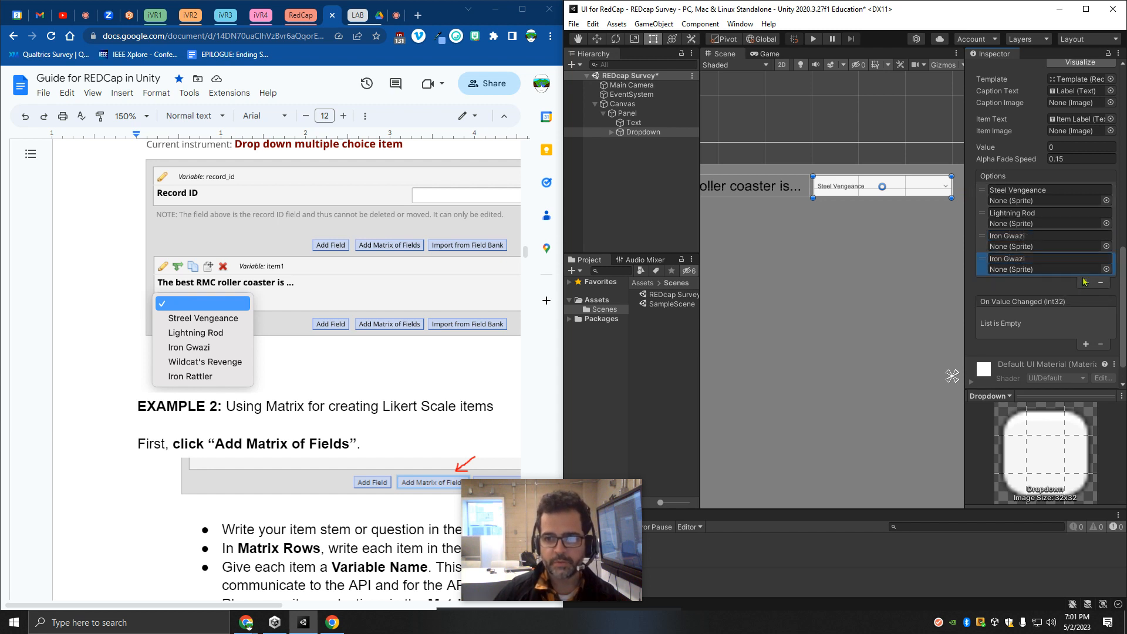
left_click(1086, 282)
left_click(1036, 258)
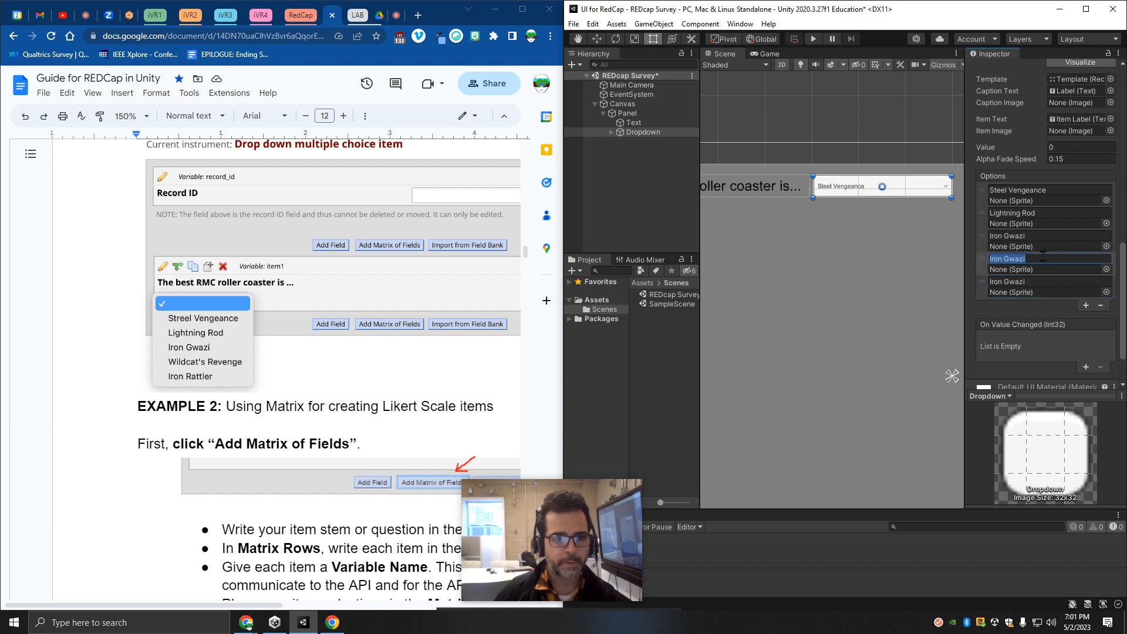
type("W")
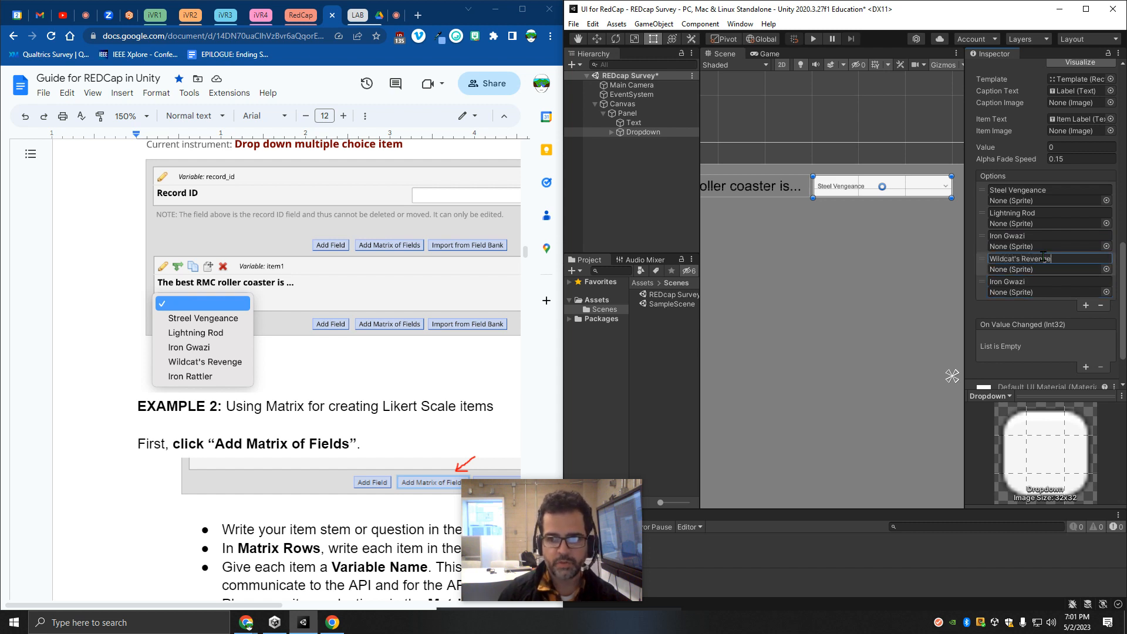
type("ildcat's Revenge")
left_click(1029, 281)
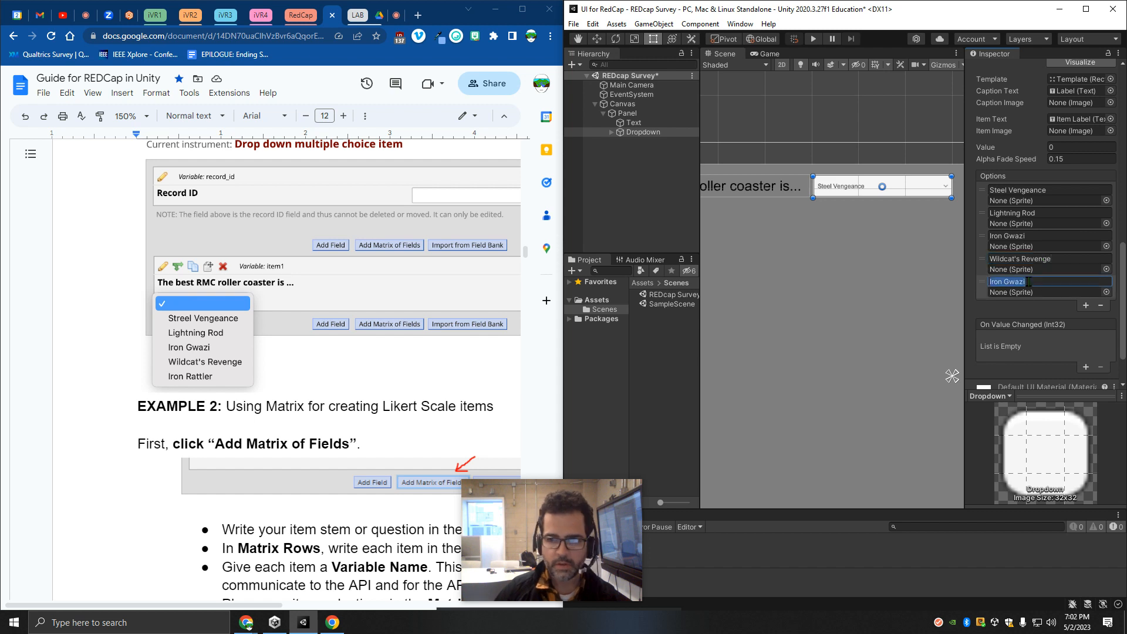
left_click(1028, 282)
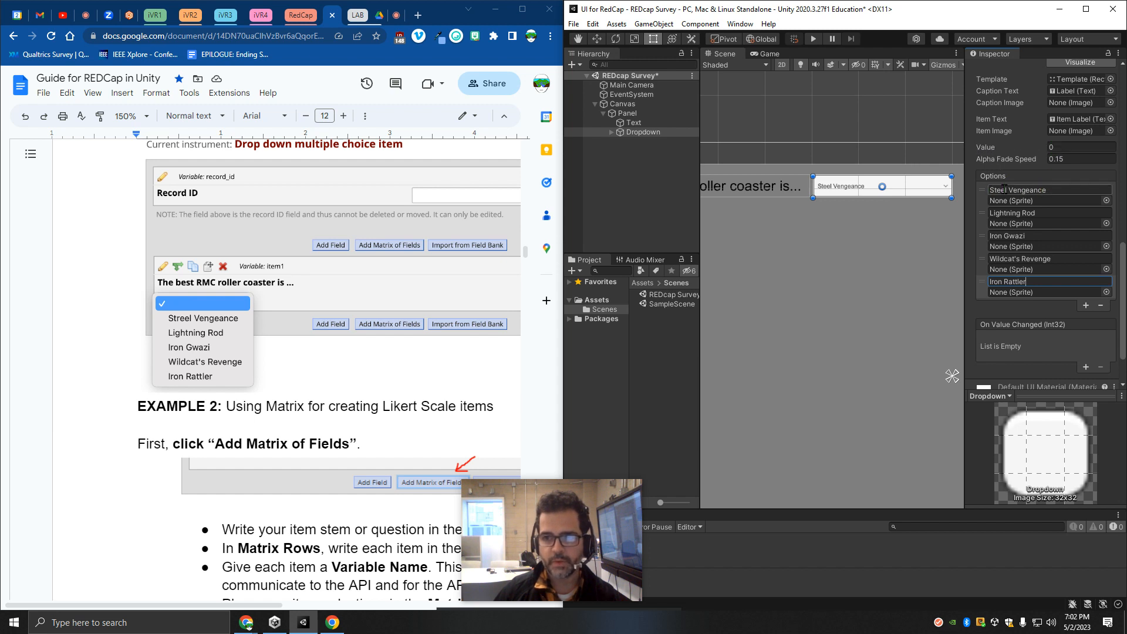
scroll(854, 179, "up", 1)
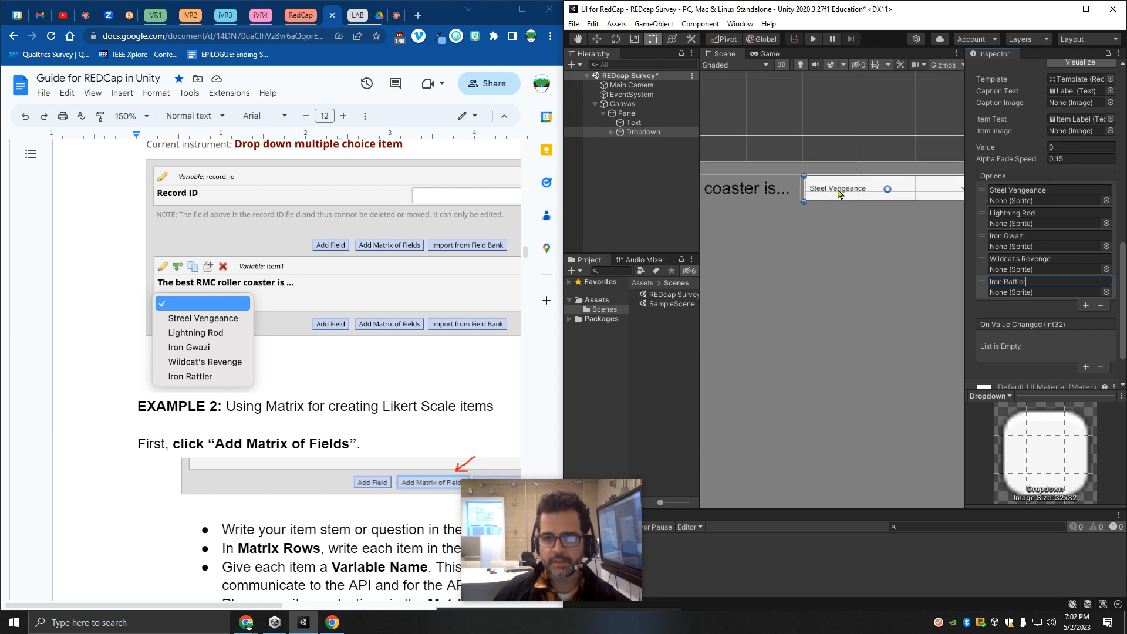
Add another dropdown option, move it to the top of the options list and rename it "Click here to choose your answer".
left_click(1085, 305)
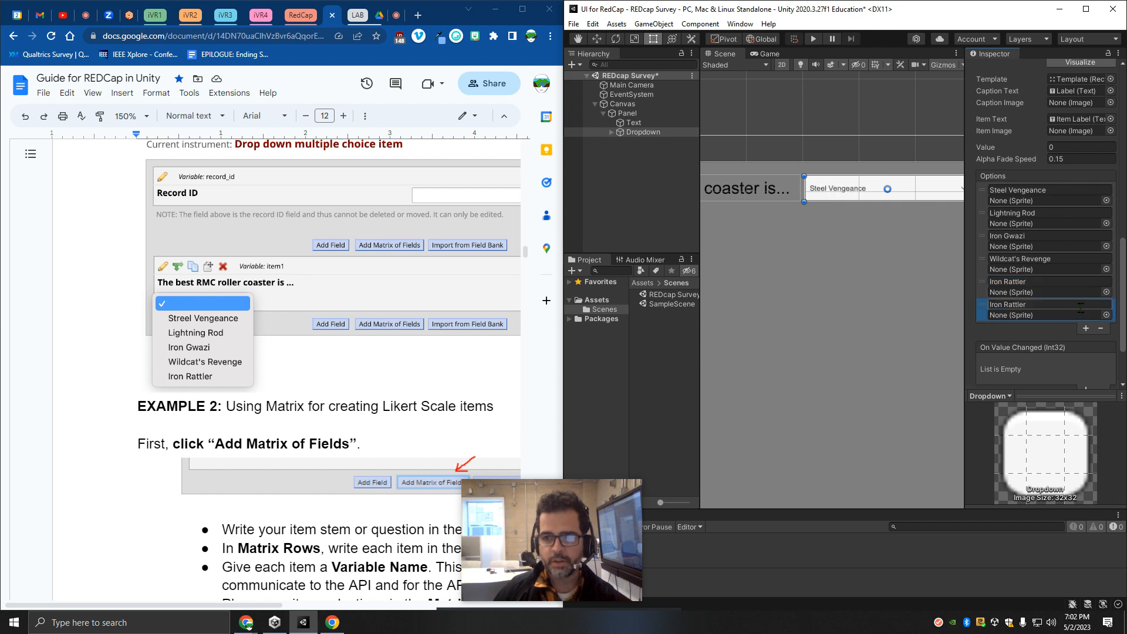
left_click_drag(983, 308, 983, 191)
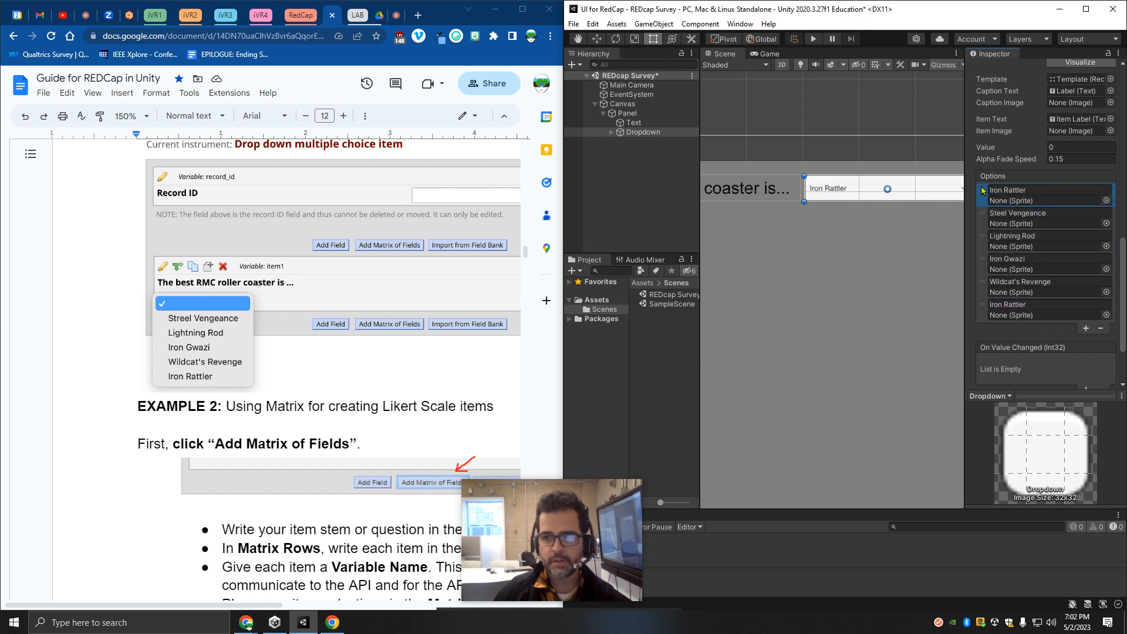
left_click(1037, 191)
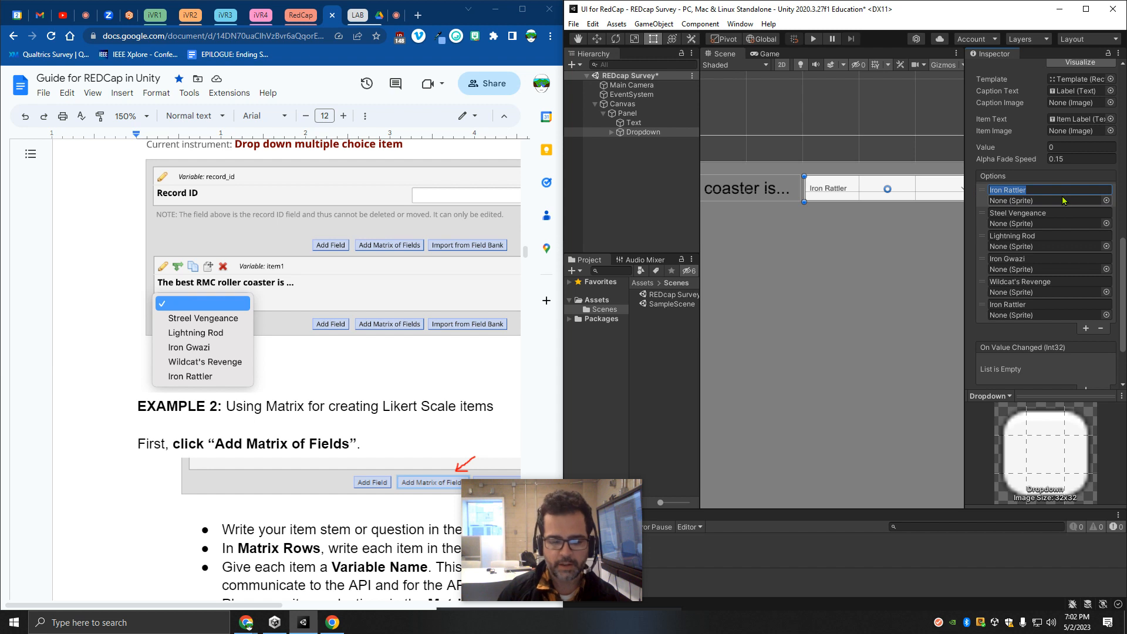
type("Clic")
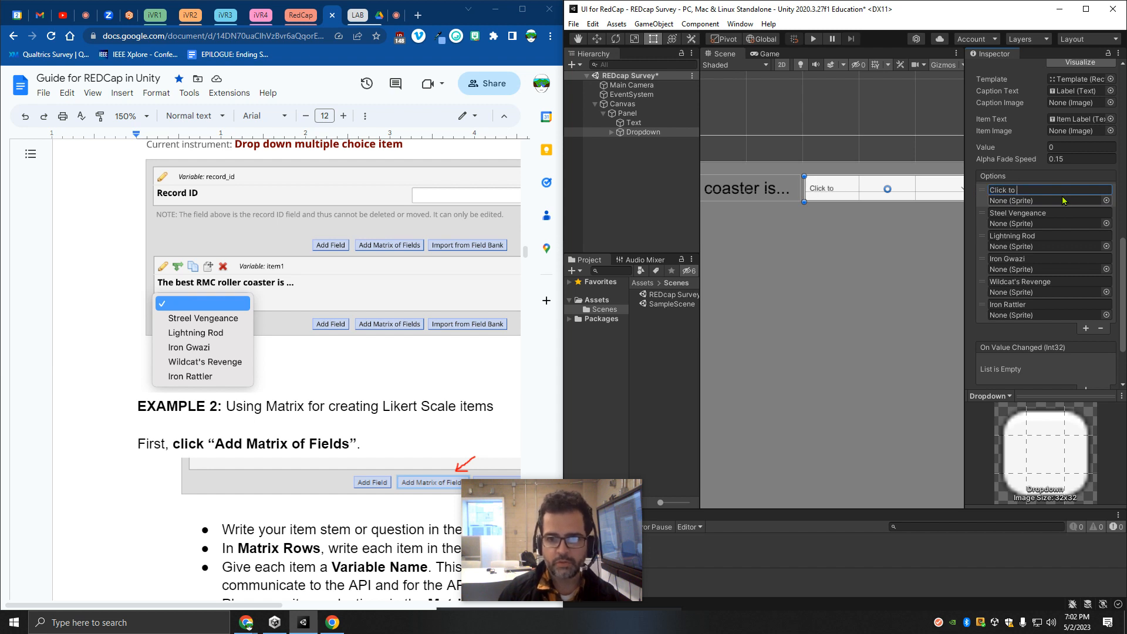
type("k here to choose your")
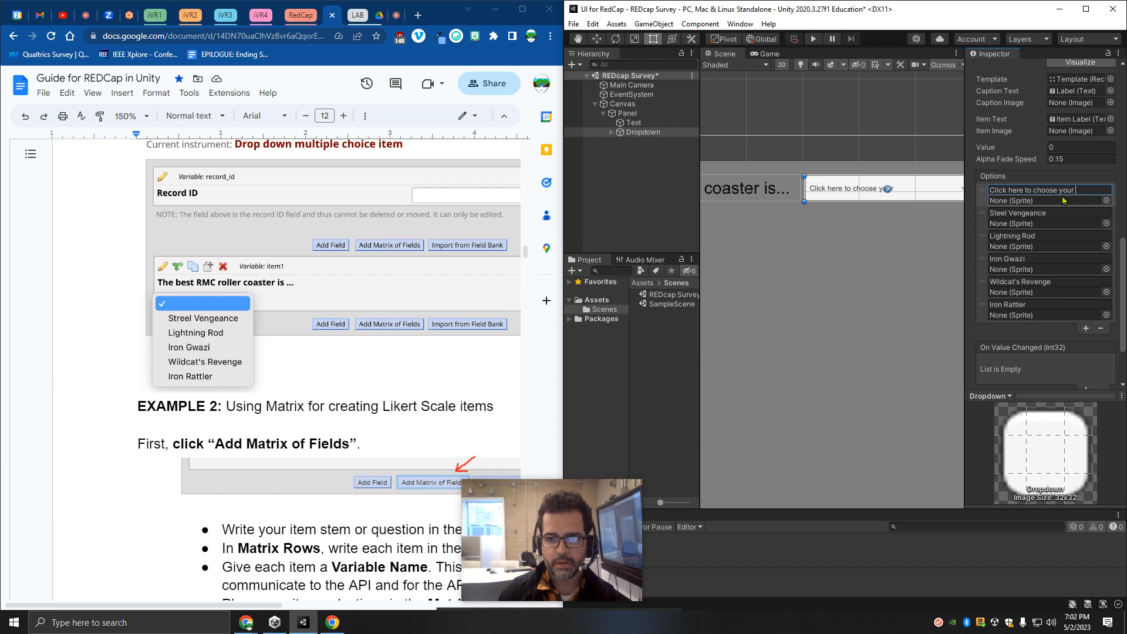
type(" answer")
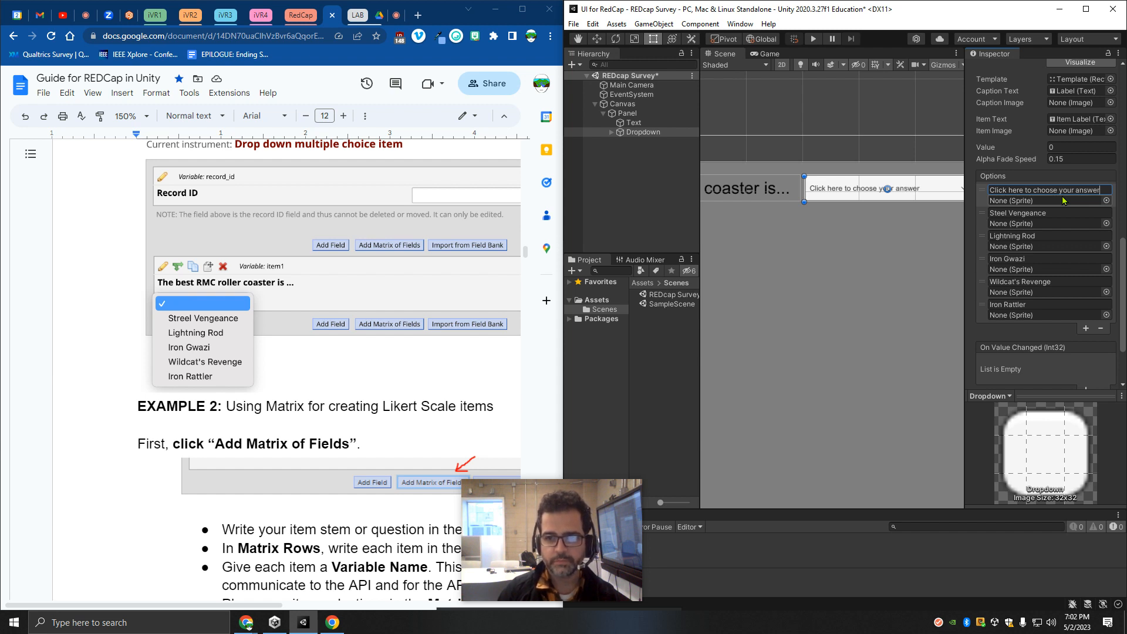
left_click(876, 258)
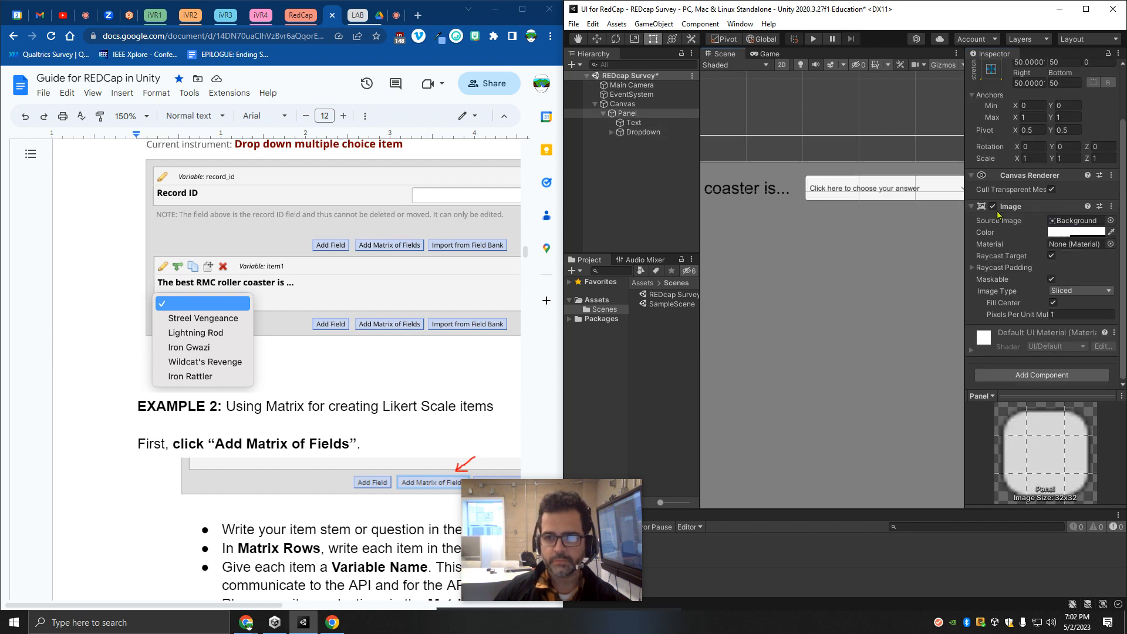
Clear the Chrome guide out of the way and maximize the Unity editor window.
scroll(829, 251, "down", 2)
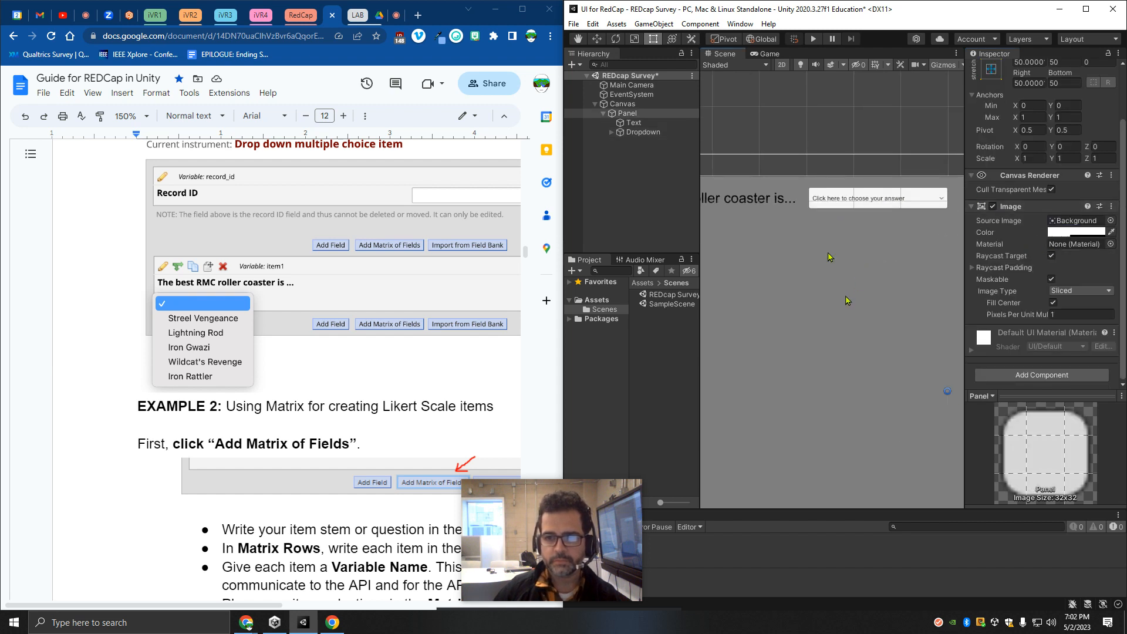
left_click_drag(699, 369, 615, 369)
left_click_drag(964, 302, 1045, 291)
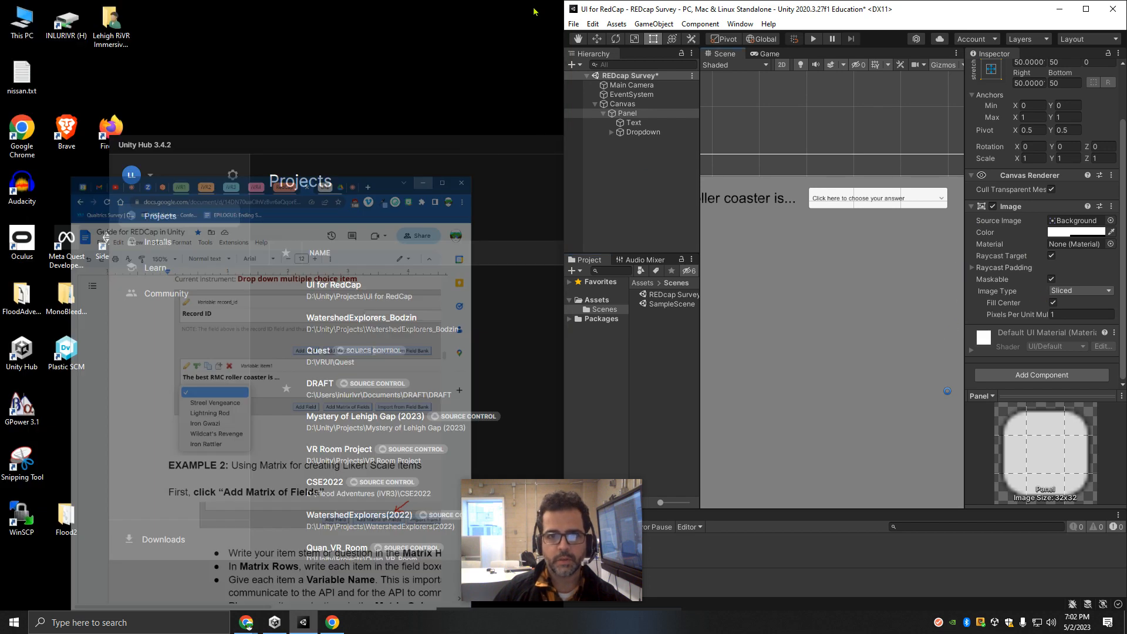
left_click(495, 9)
left_click(1086, 9)
Run the scene, test the dropdown with Steel Vengeance, Iron Gwazi, Iron Rattler and Wildcat's Revenge, return to the placeholder option and stop playback.
left_click(531, 33)
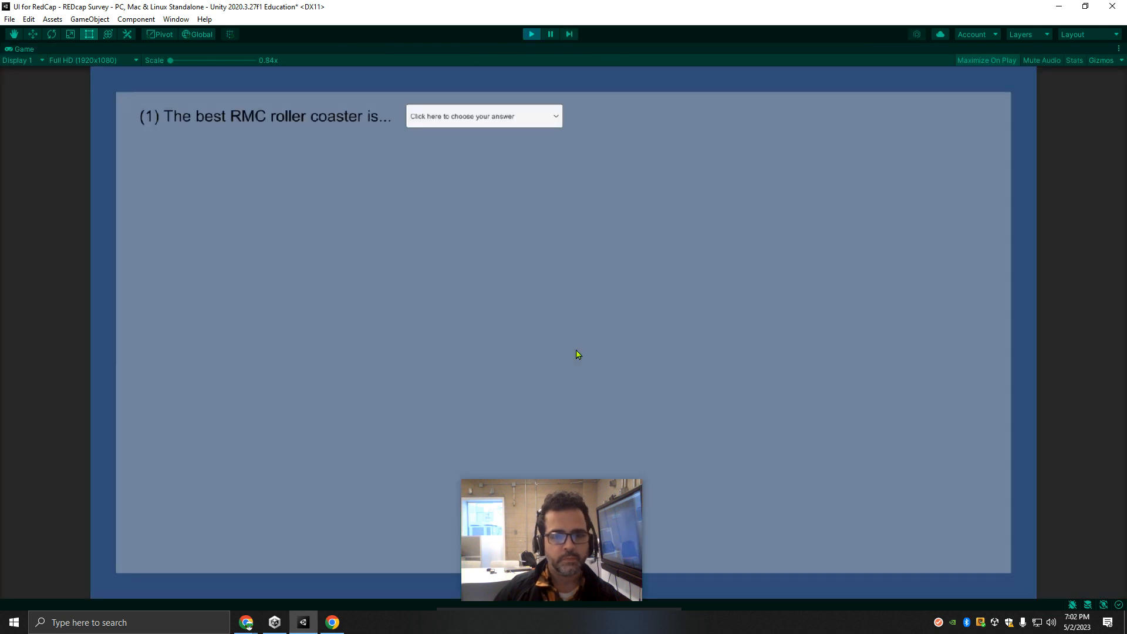
left_click(554, 117)
left_click(440, 144)
left_click(538, 118)
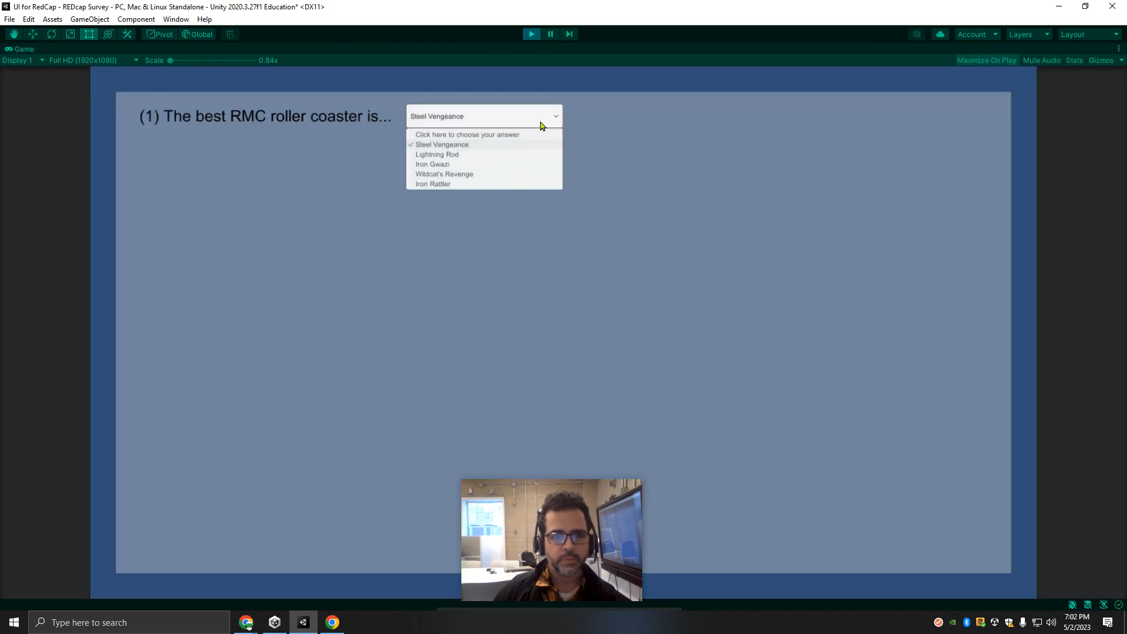
left_click(446, 165)
left_click(559, 118)
left_click(449, 184)
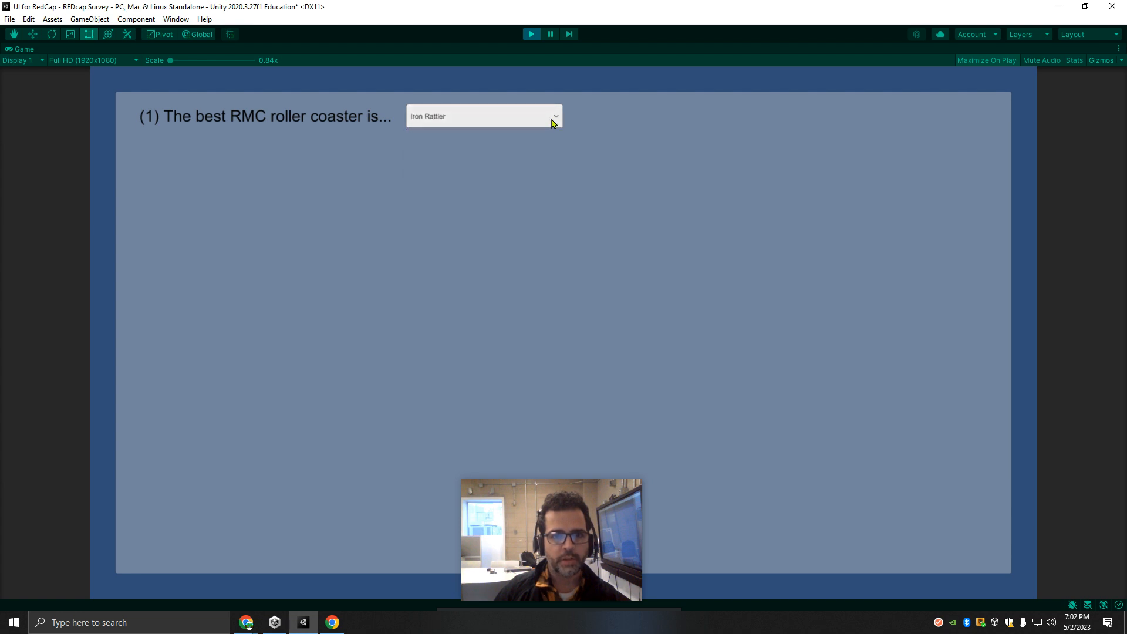
left_click(553, 118)
left_click(441, 174)
left_click(539, 115)
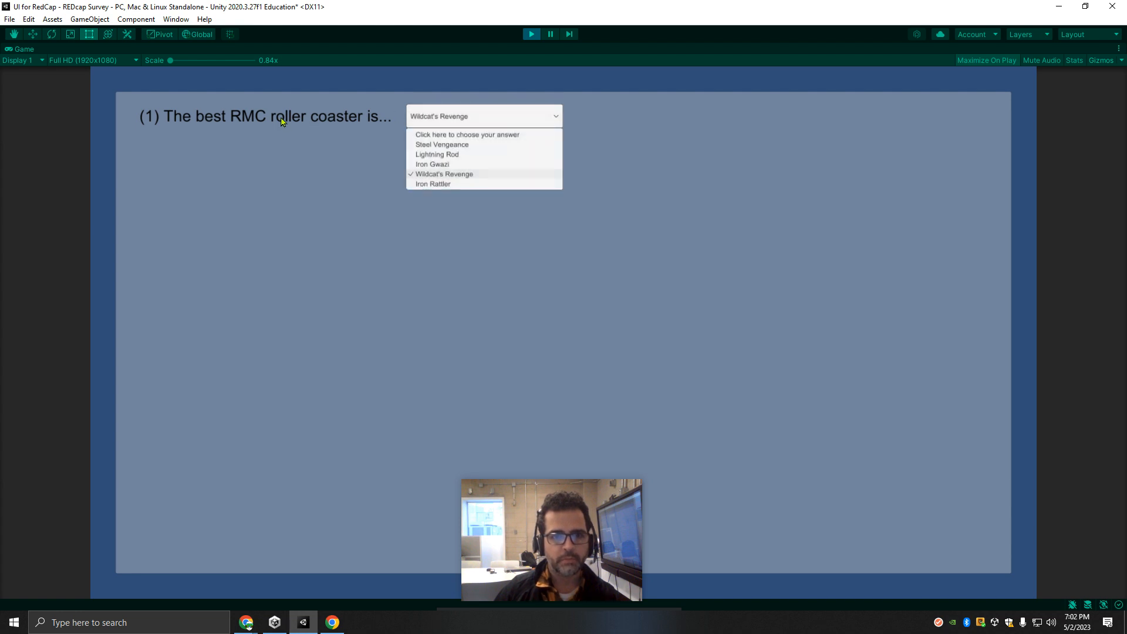
left_click(464, 135)
left_click(532, 34)
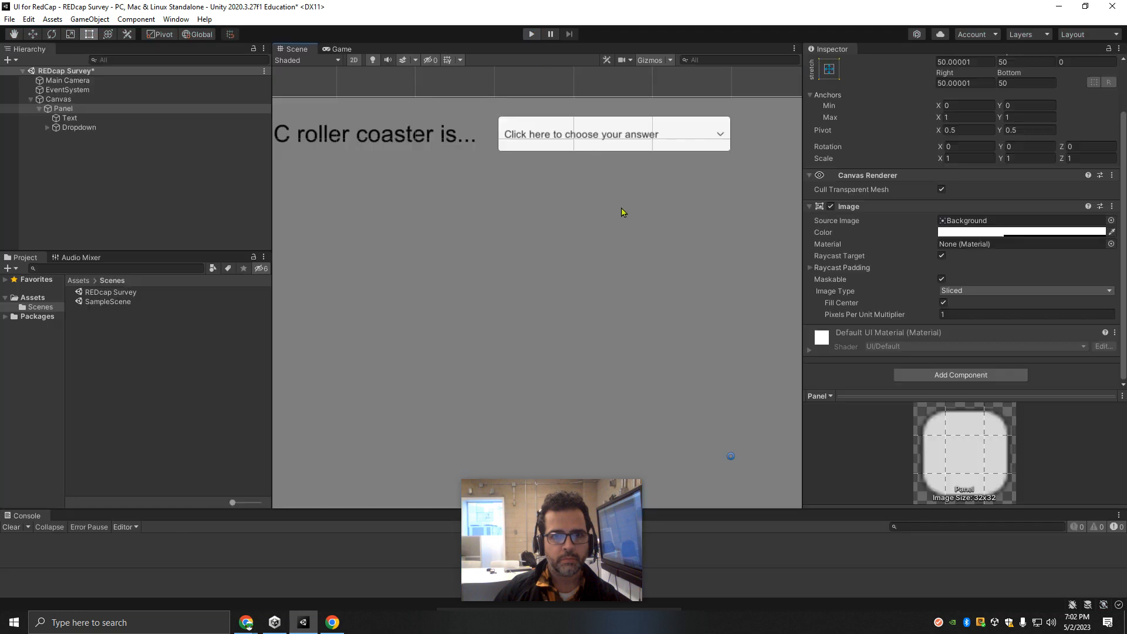
Switch to the REDCap guide in Chrome, widen its window and examine Example 2's matrix header, rows and column choices.
scroll(403, 207, "down", 4)
scroll(491, 206, "down", 3)
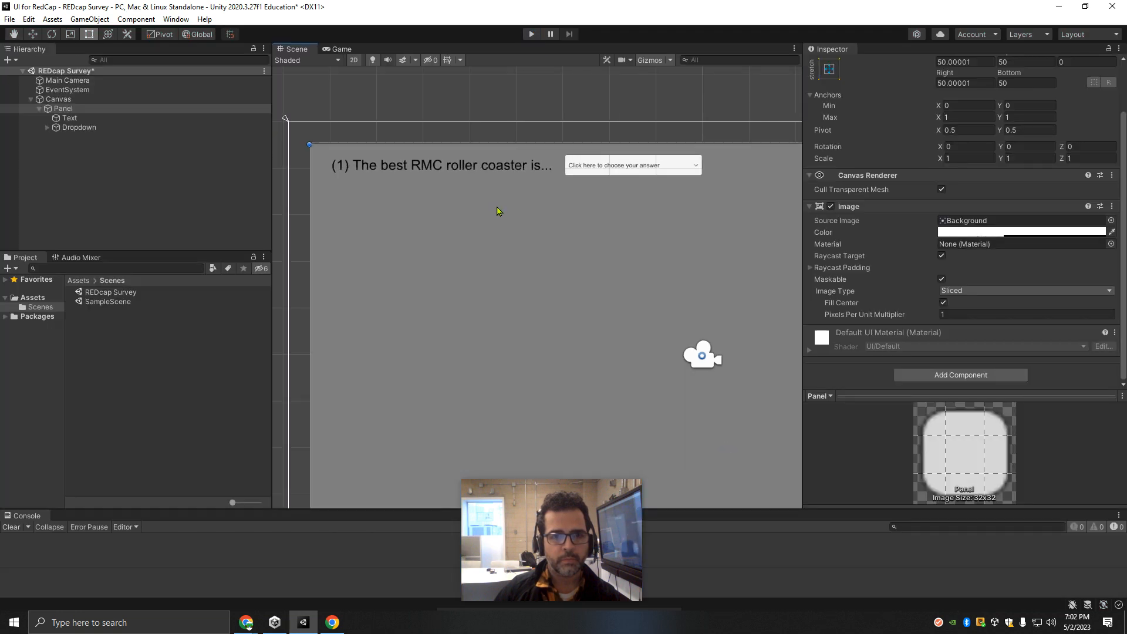
key("t")
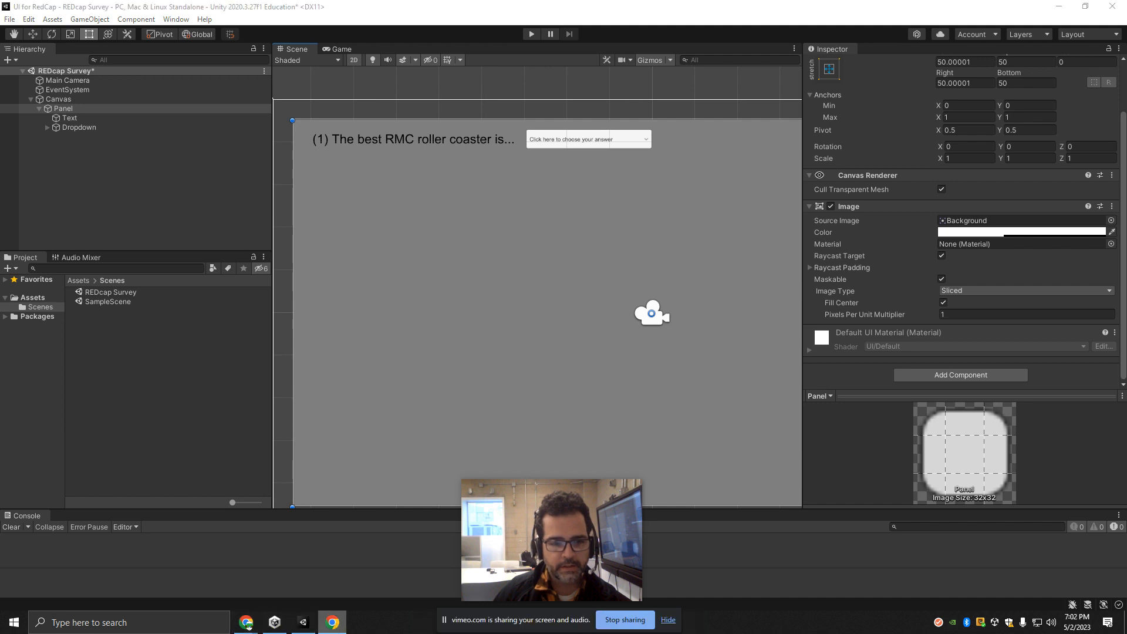
mouse_move(246, 622)
left_click(212, 571)
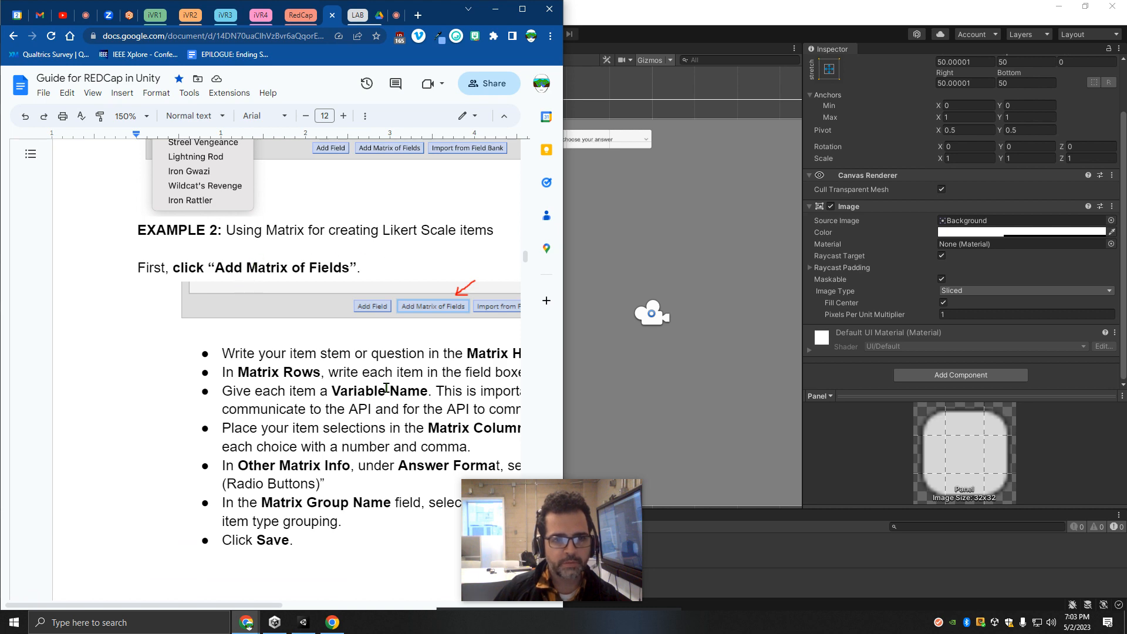
scroll(335, 327, "down", 8)
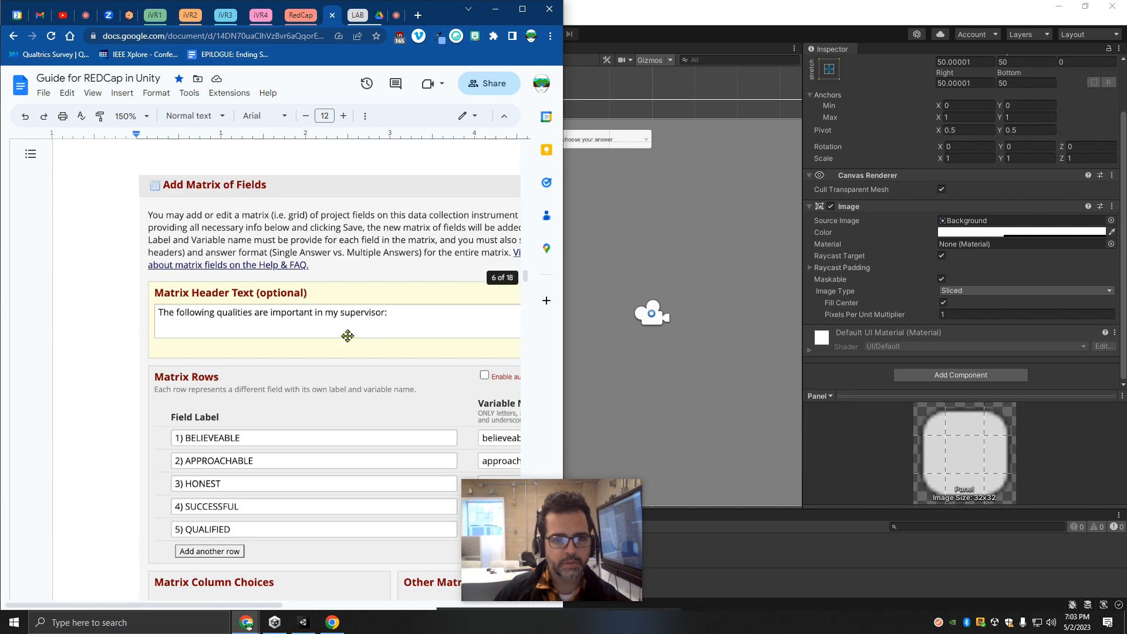
scroll(347, 335, "down", 3)
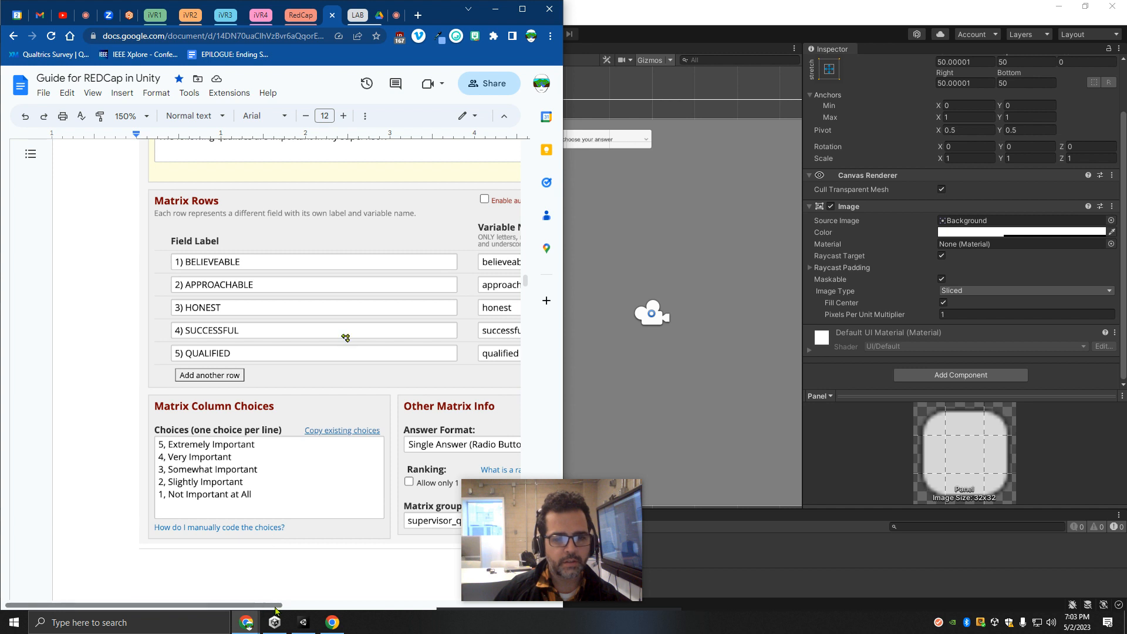
scroll(246, 608, "right", 1)
scroll(247, 608, "right", 3)
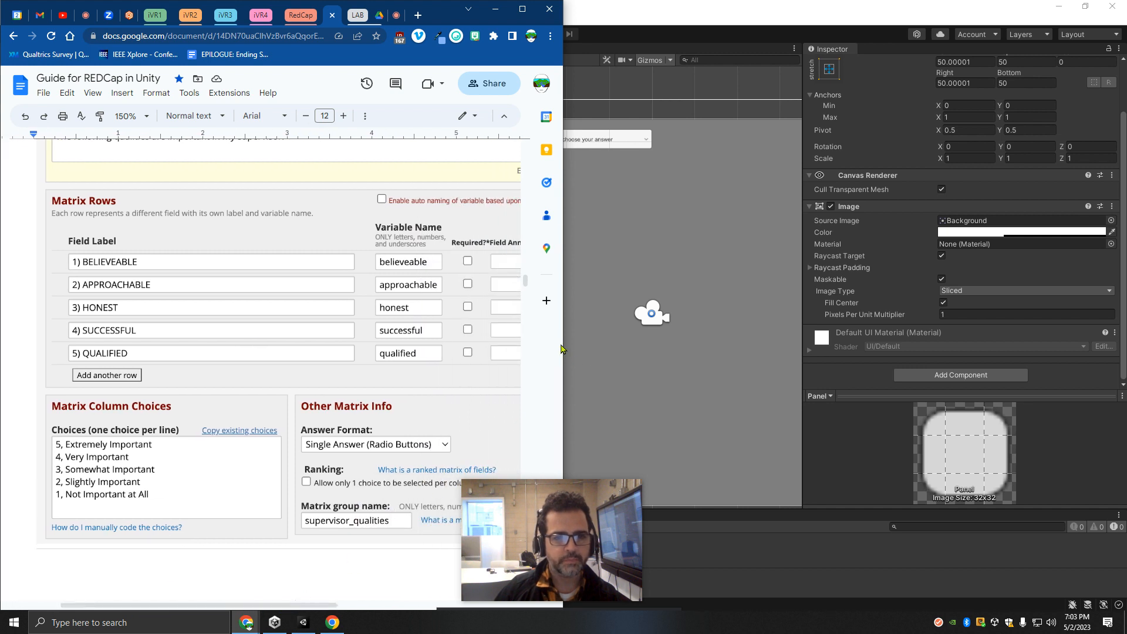
left_click_drag(564, 340, 667, 340)
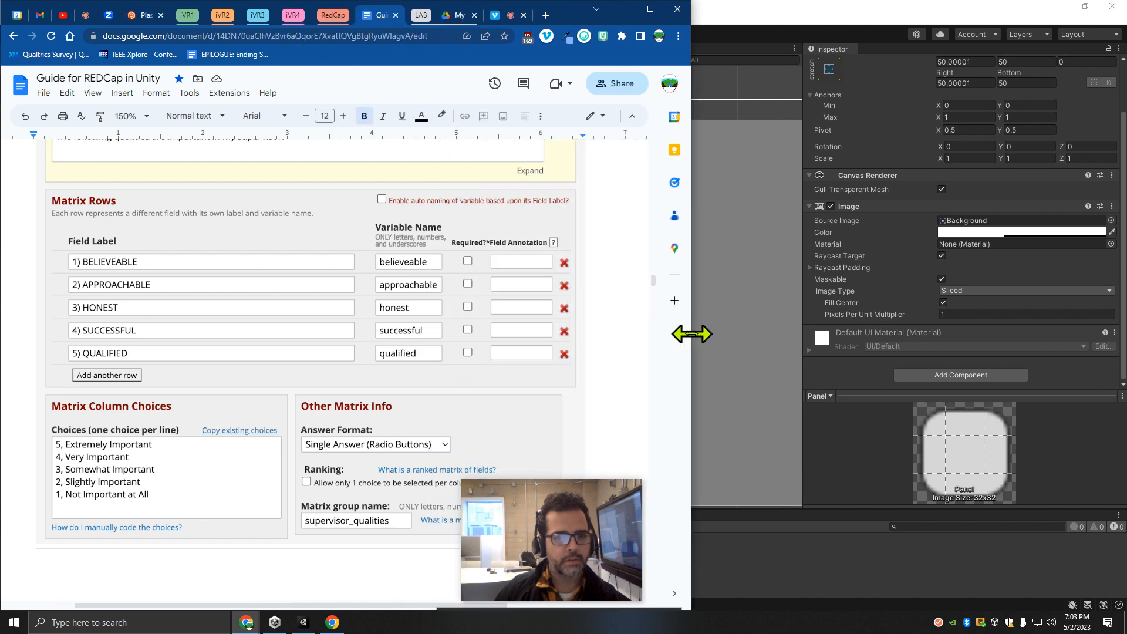
scroll(375, 339, "up", 6)
scroll(378, 344, "down", 3)
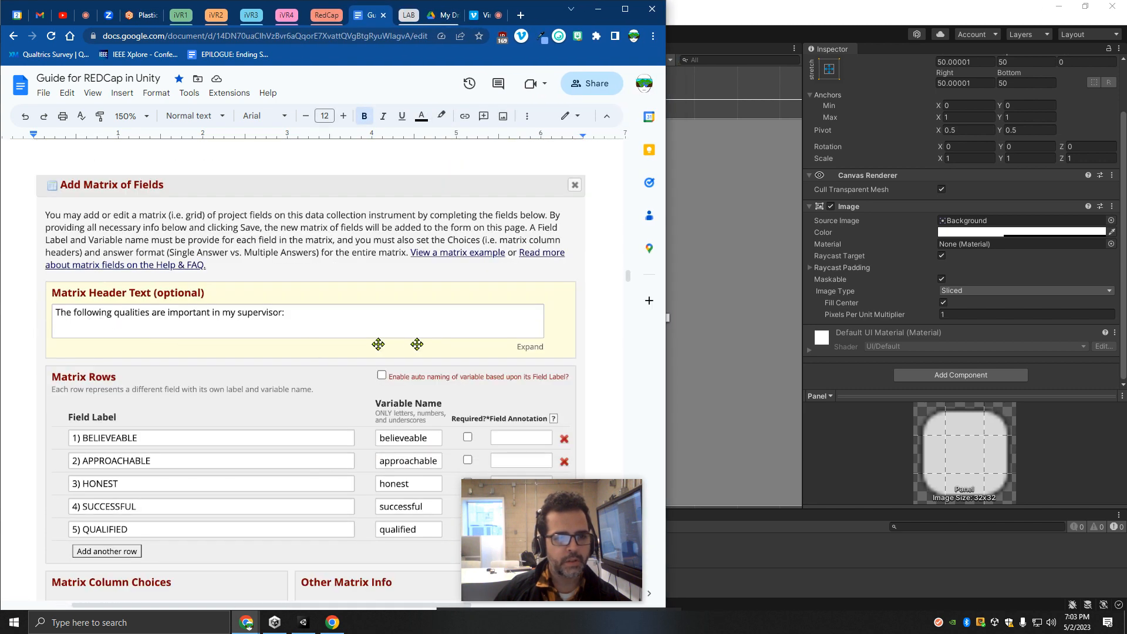
Back in Unity, duplicate the roller coaster question text and place the copy directly below the original at about Y 311.
left_click(719, 197)
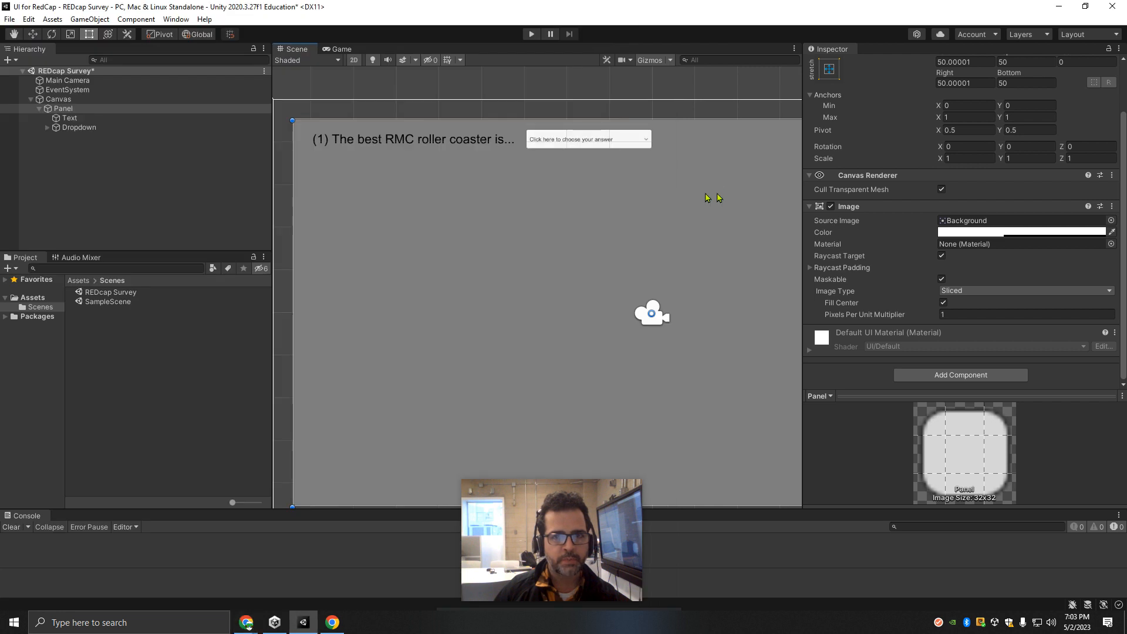
left_click(418, 142)
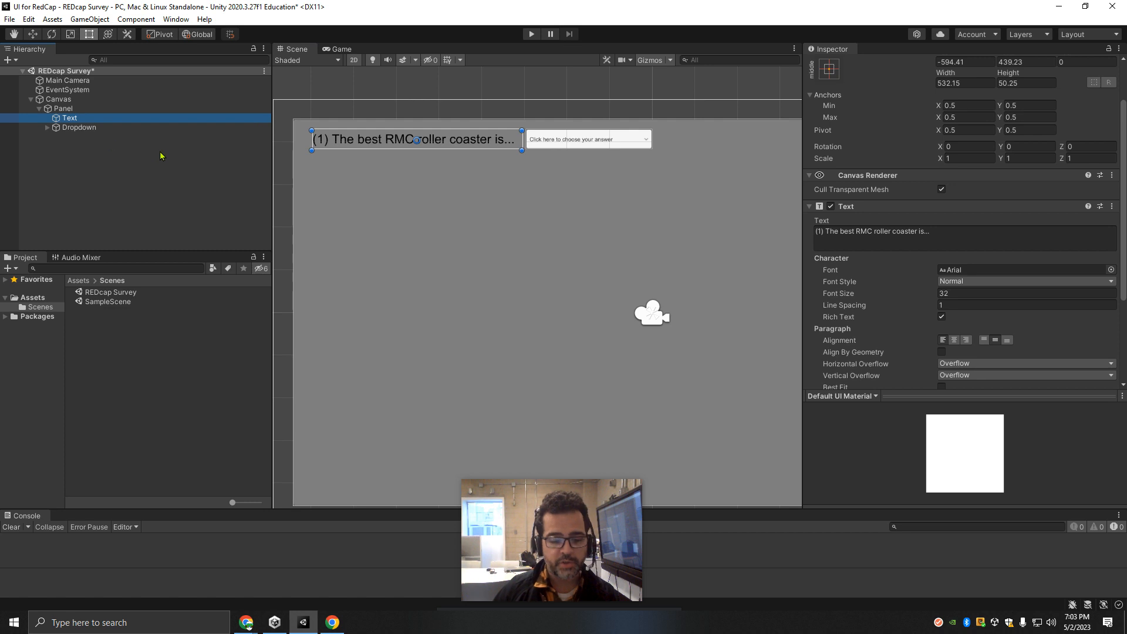
key("ctrl+d")
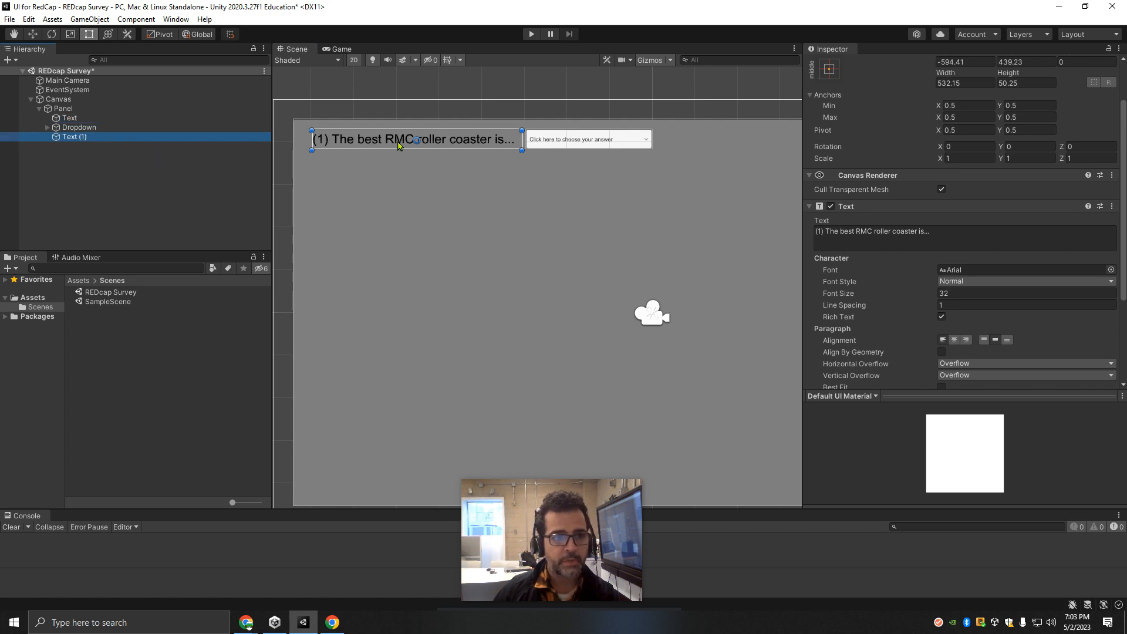
left_click_drag(379, 147, 369, 198)
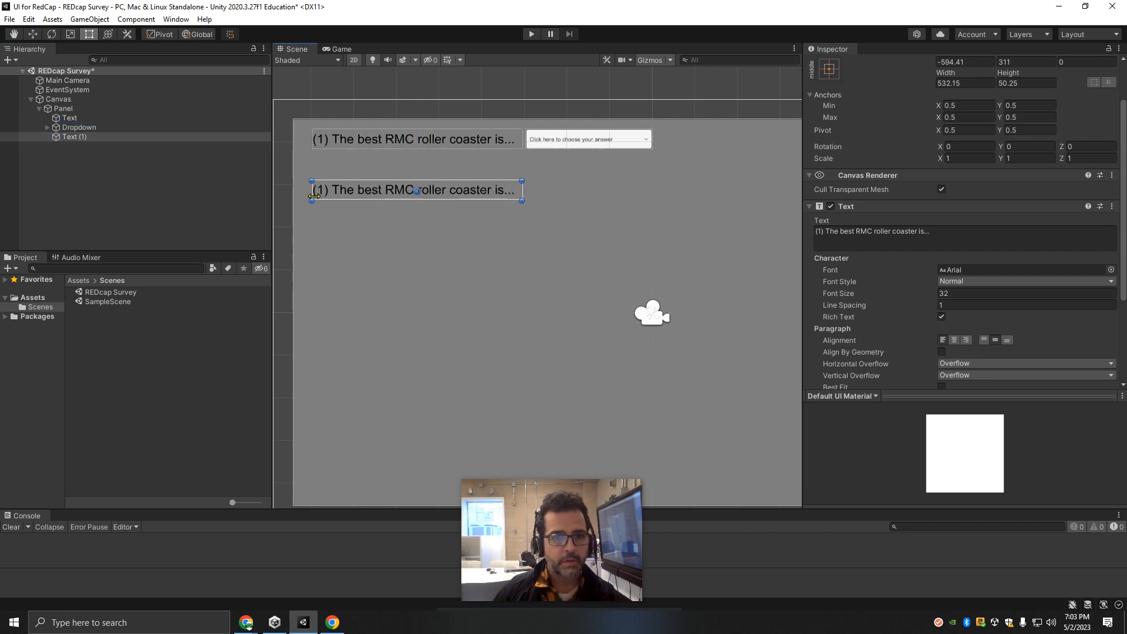
Change the duplicated question's text to "(2) The following qualities are important in my supervisor.".
left_click(822, 234)
left_click(822, 233)
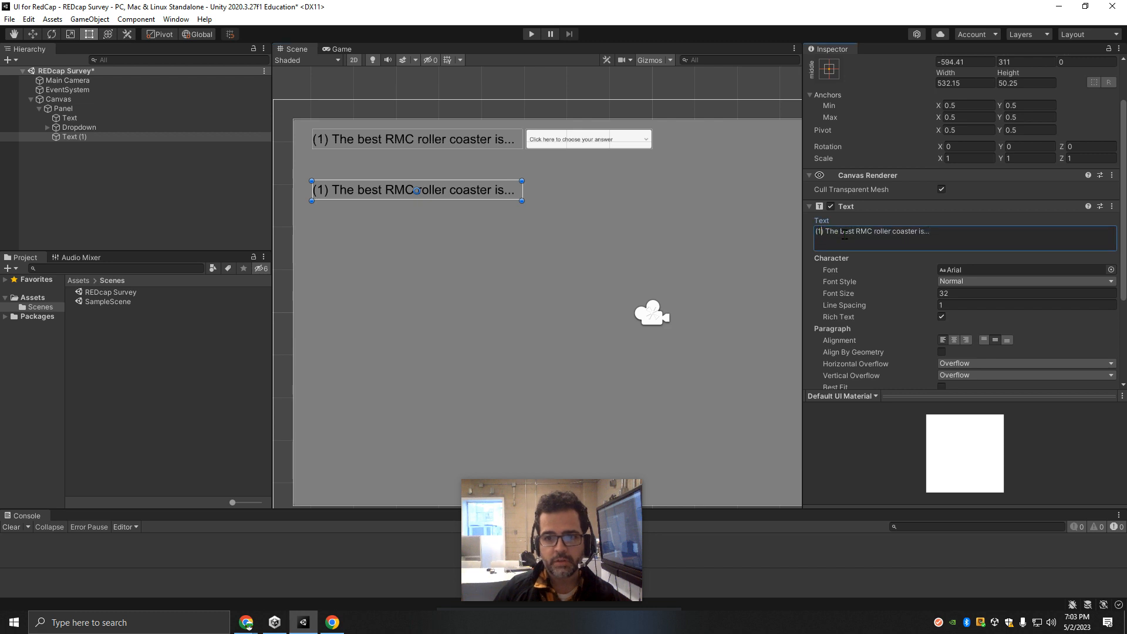
key("BackSpace")
type("2")
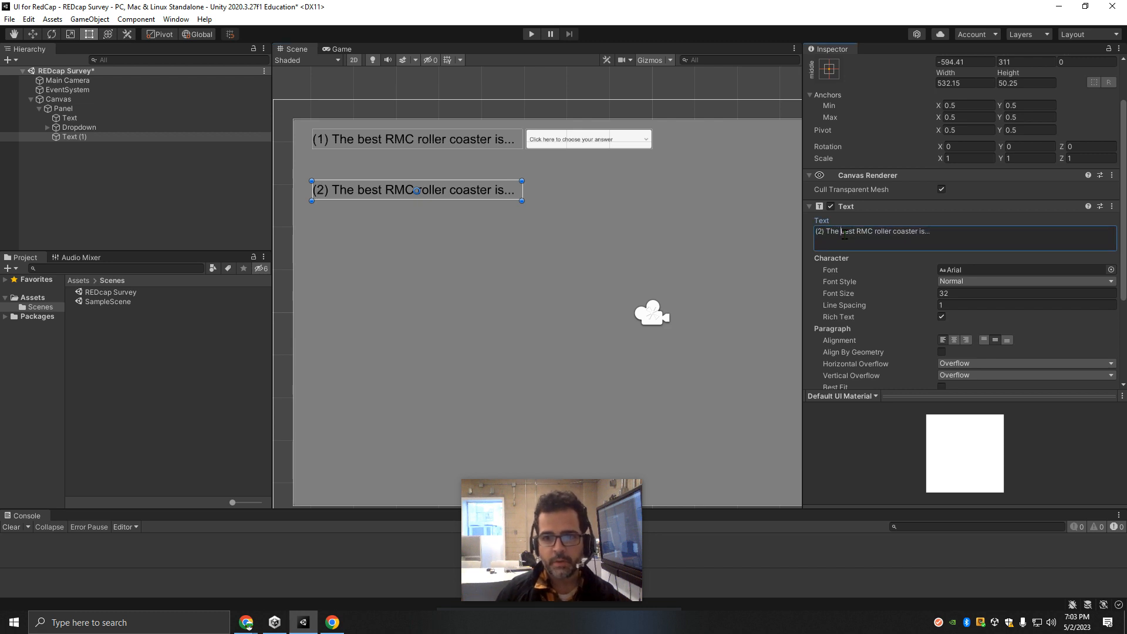
key("Delete")
key("Delete")
key("Delete")
key("Delete")
key("Delete")
key("Delete")
key("Delete")
key("Delete")
key("Delete")
key("Delete")
key("Delete")
key("Delete")
key("Delete")
key("Delete")
key("Delete")
key("Delete")
key("Delete")
key("Delete")
key("Delete")
key("Delete")
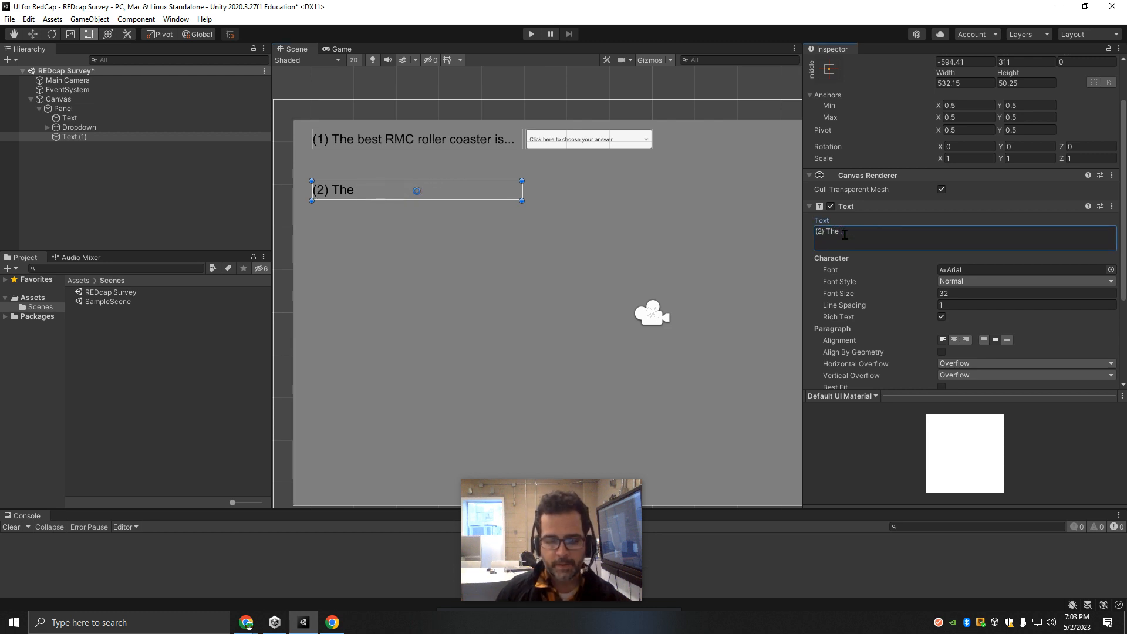
type("following qual")
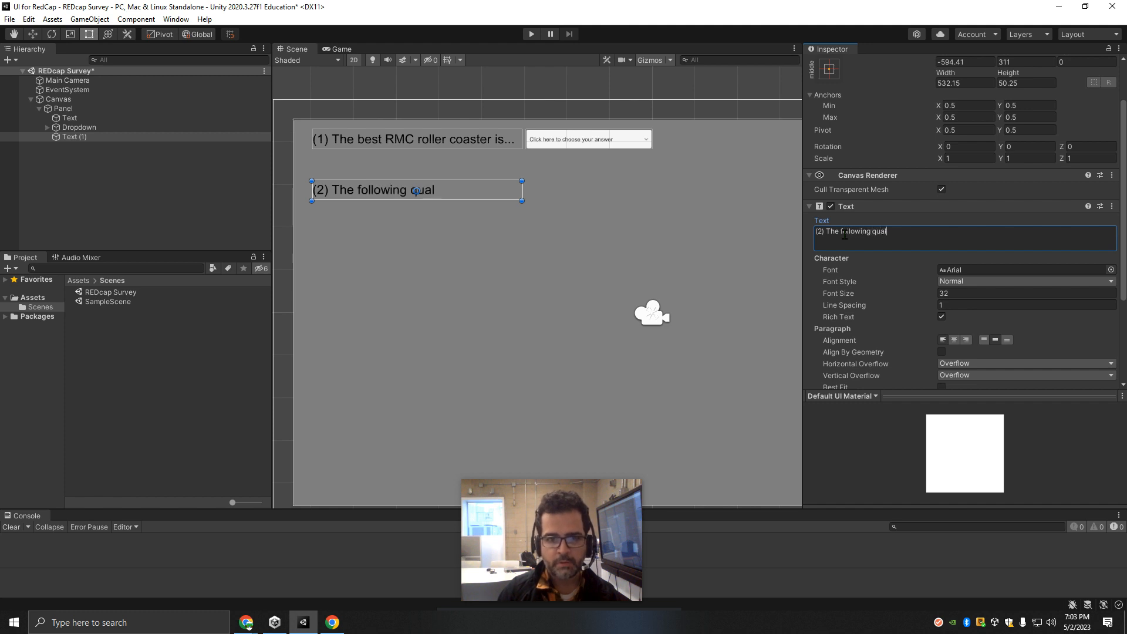
type("ities ")
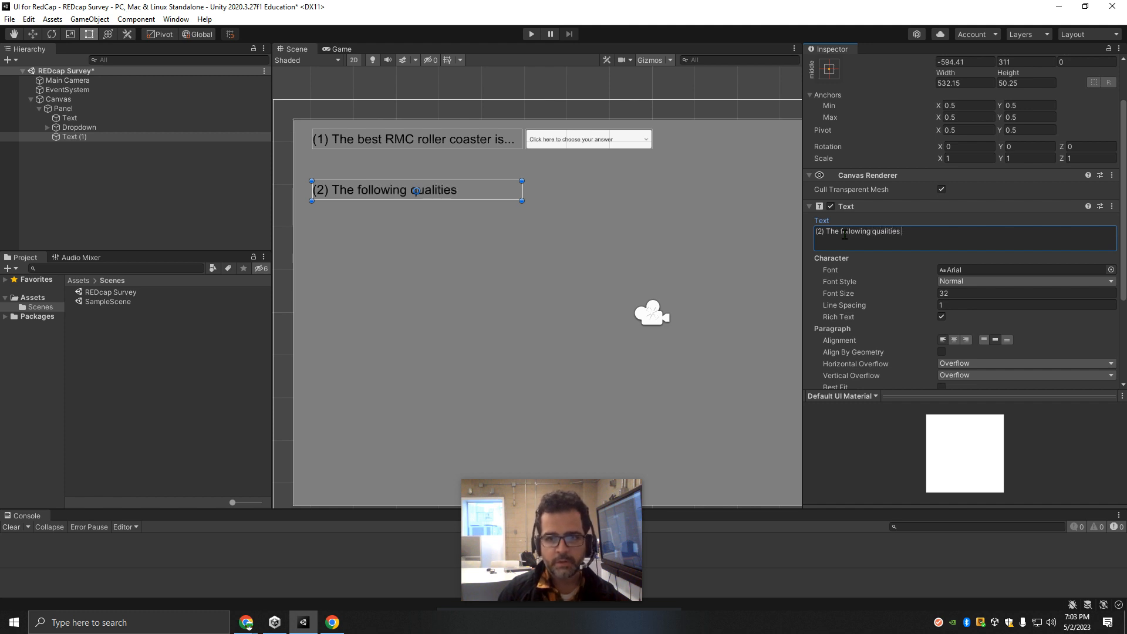
type("are impo")
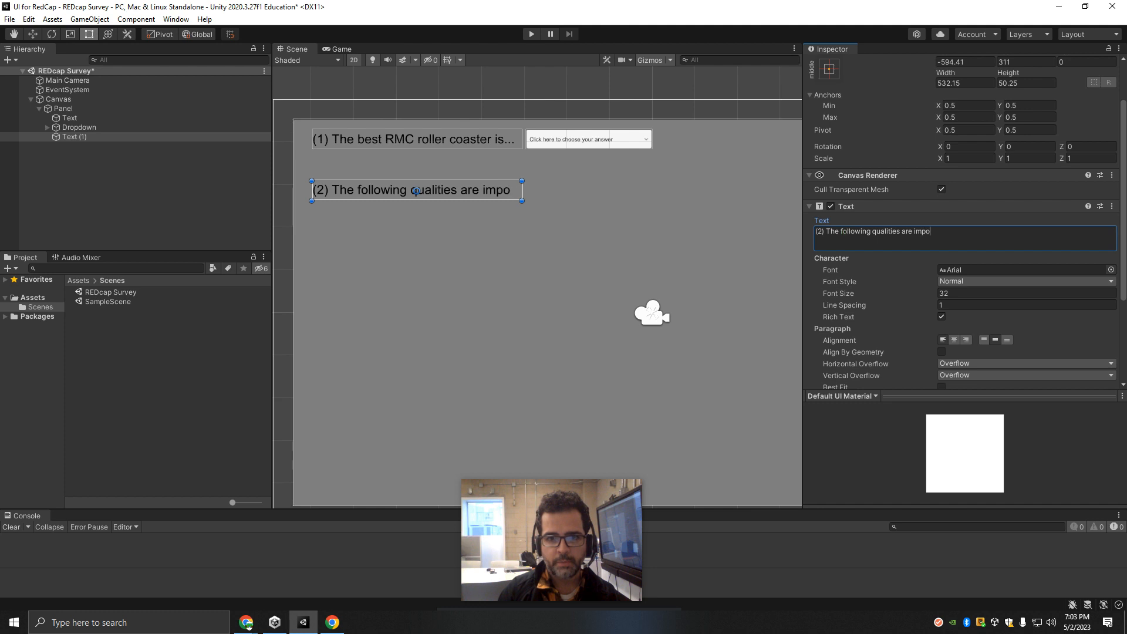
type("rtant in my supervis")
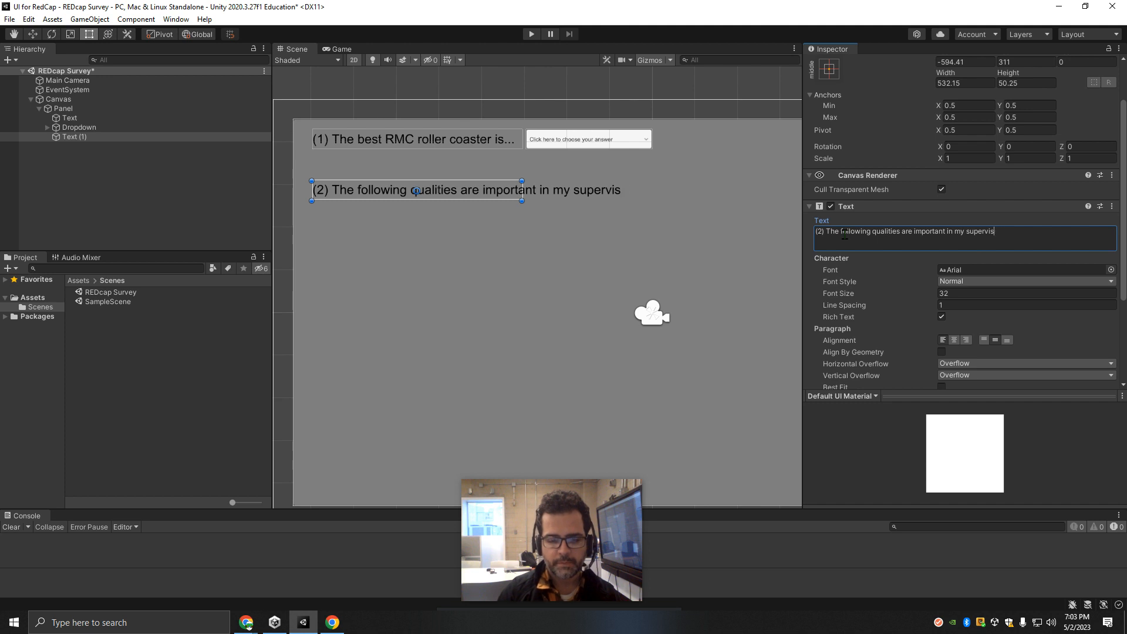
type("eror.")
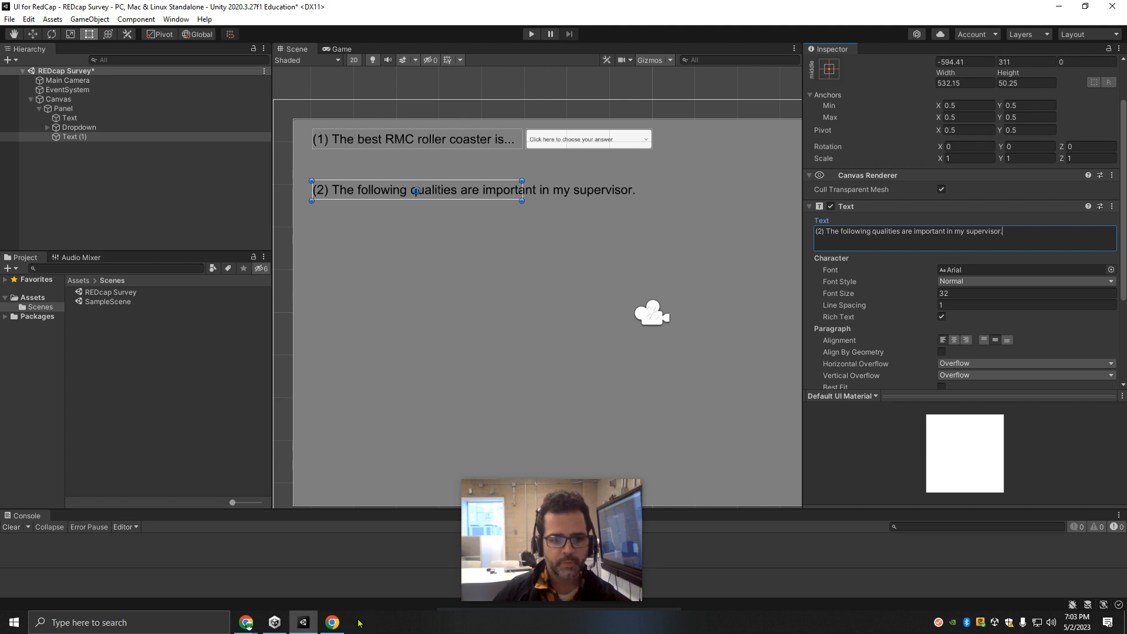
Compare the header wording with the REDCap guide and end question 2's text in Unity with a colon instead of a period.
mouse_move(246, 622)
left_click(210, 563)
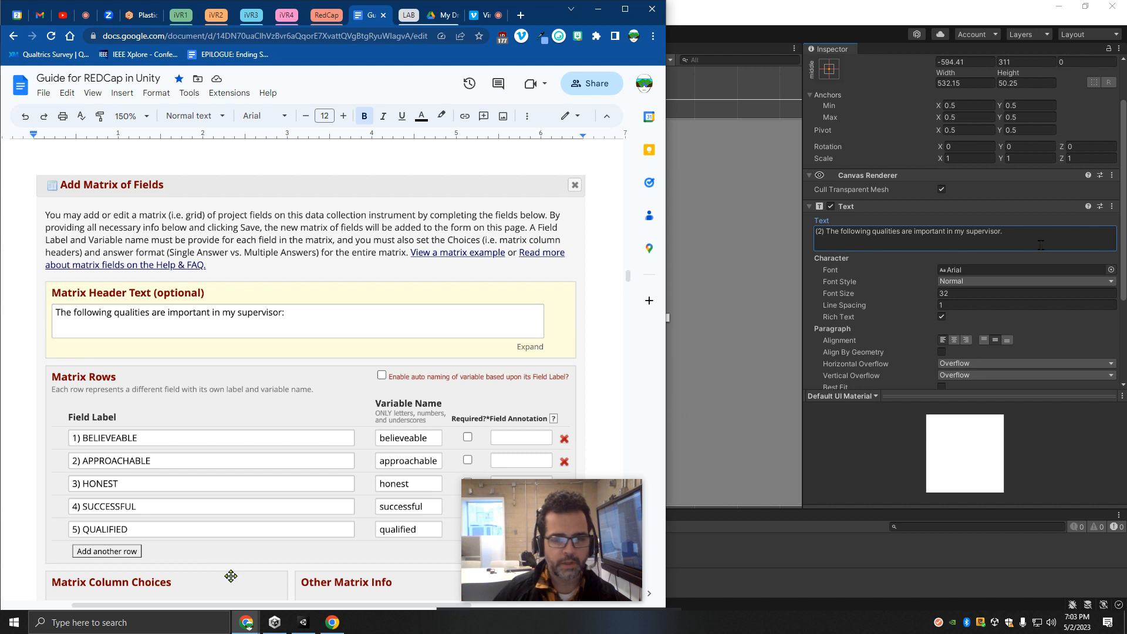
left_click(1016, 234)
key("Home")
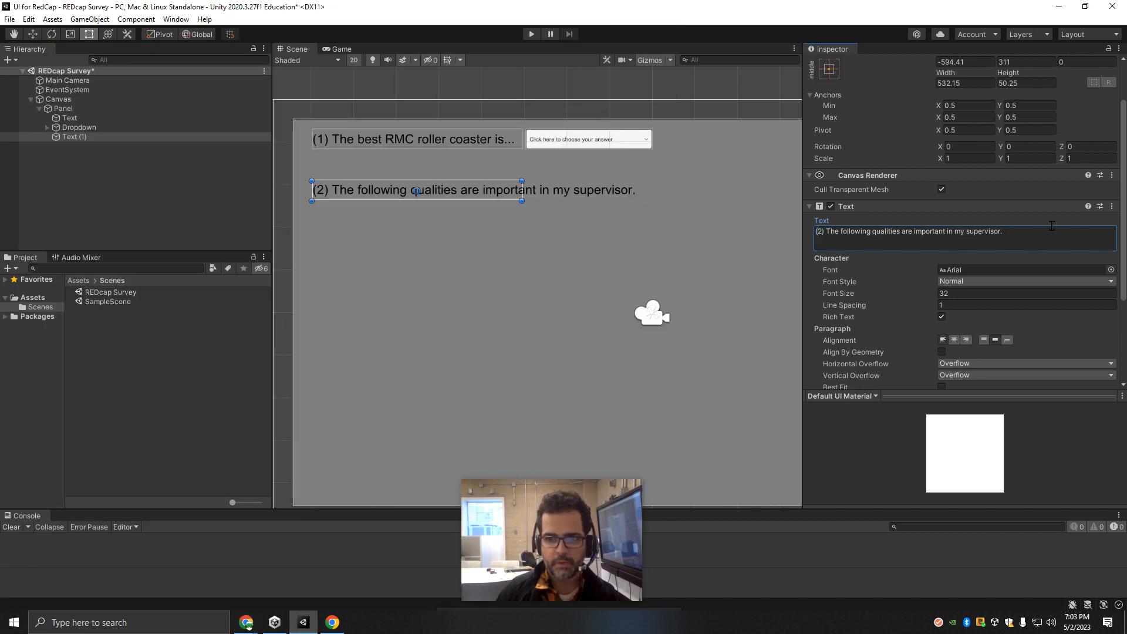
left_click(1031, 231)
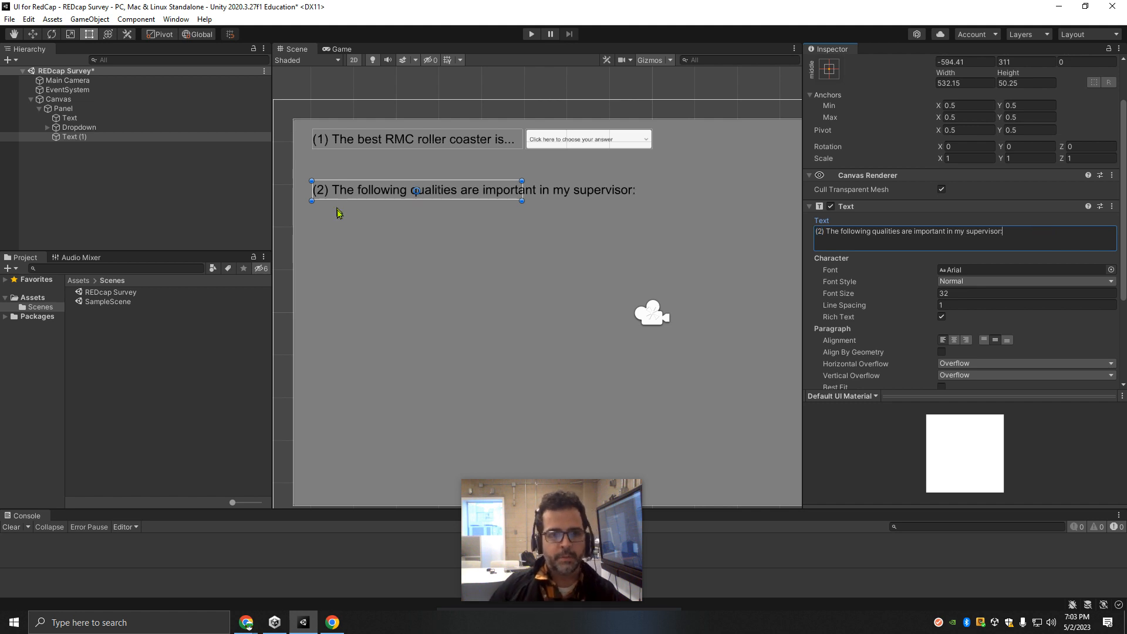
Rename the question texts "Text (Dropdown Item)" and "Text (Likert scale Item)", and widen the second one's box to about 860.
left_click(81, 118)
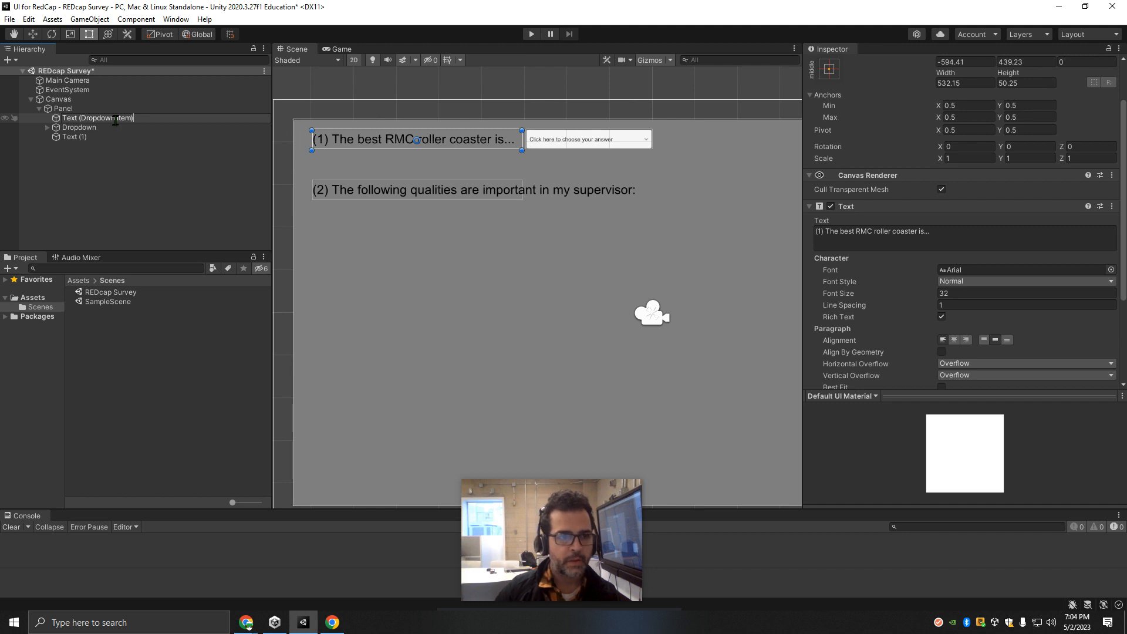
left_click(130, 137)
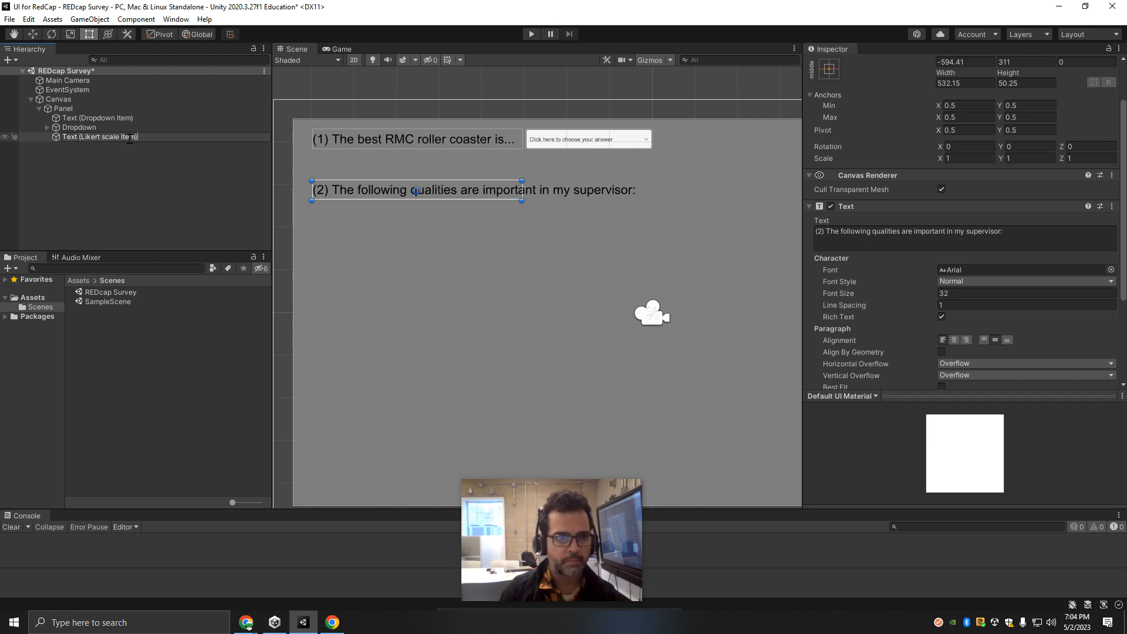
left_click(117, 160)
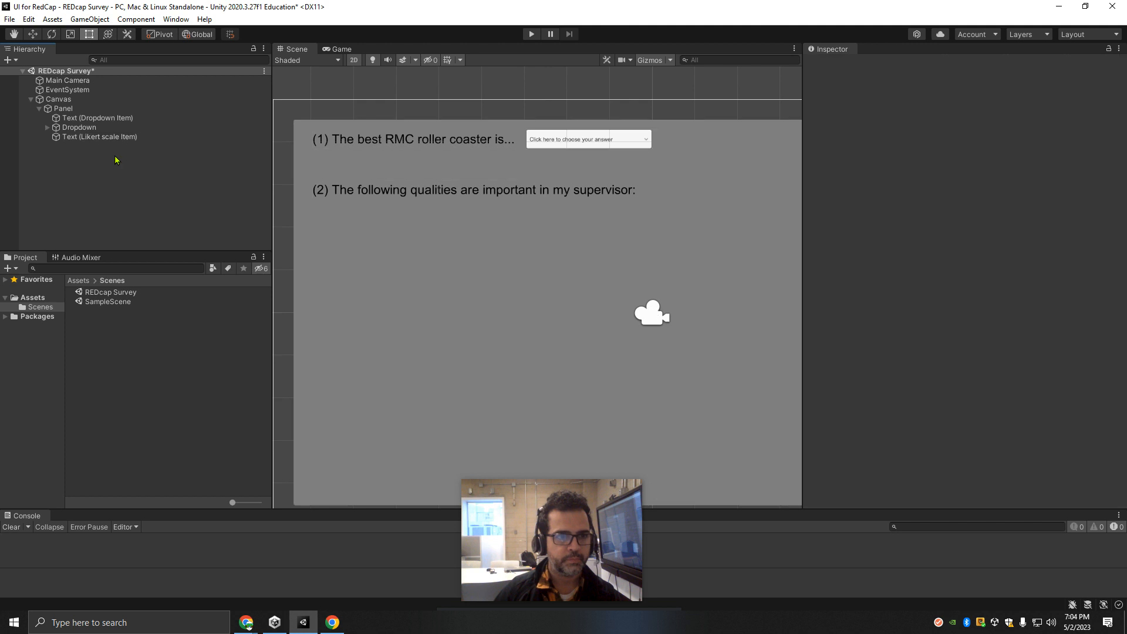
left_click(72, 139)
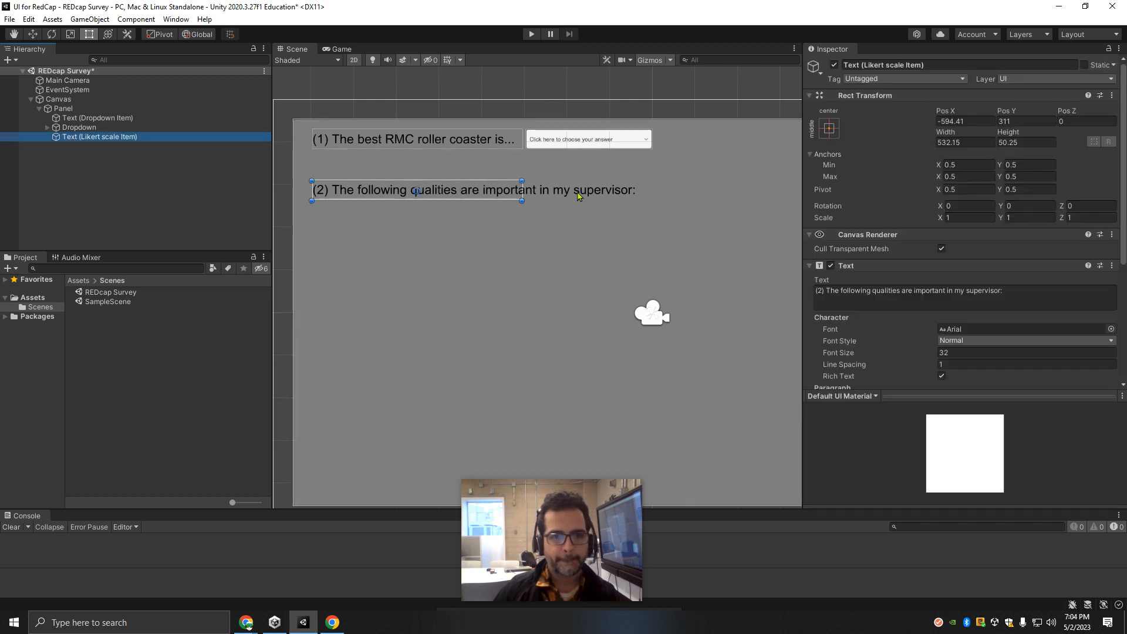
left_click_drag(521, 193, 651, 193)
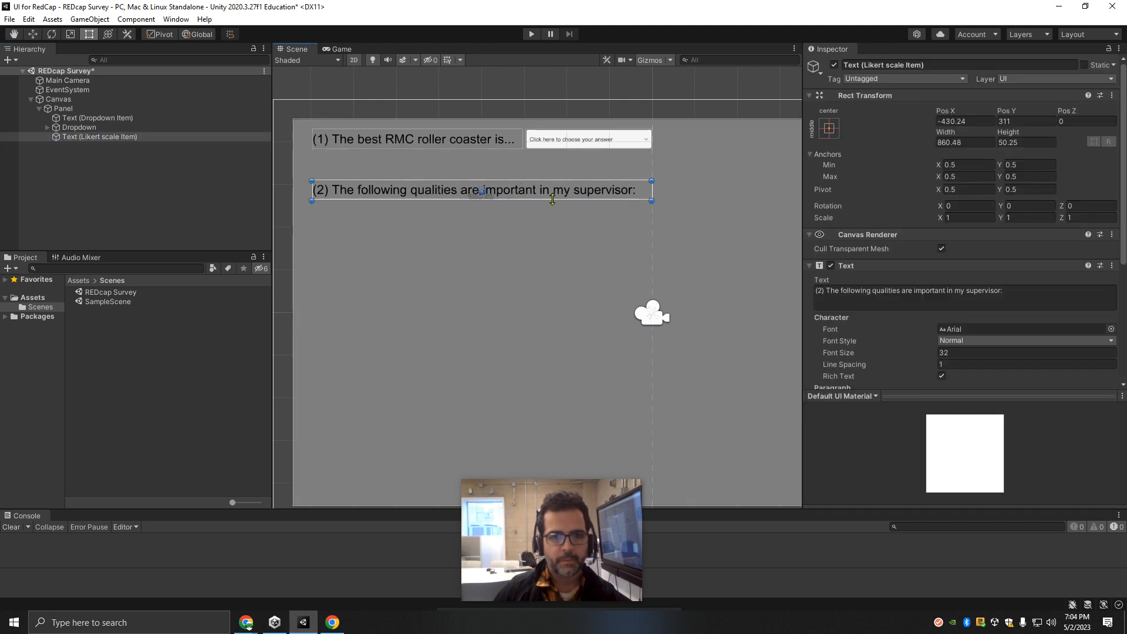
Add a UI Toggle to the Panel and place it just below question 2 at about X -732, Y 256.
right_click(65, 112)
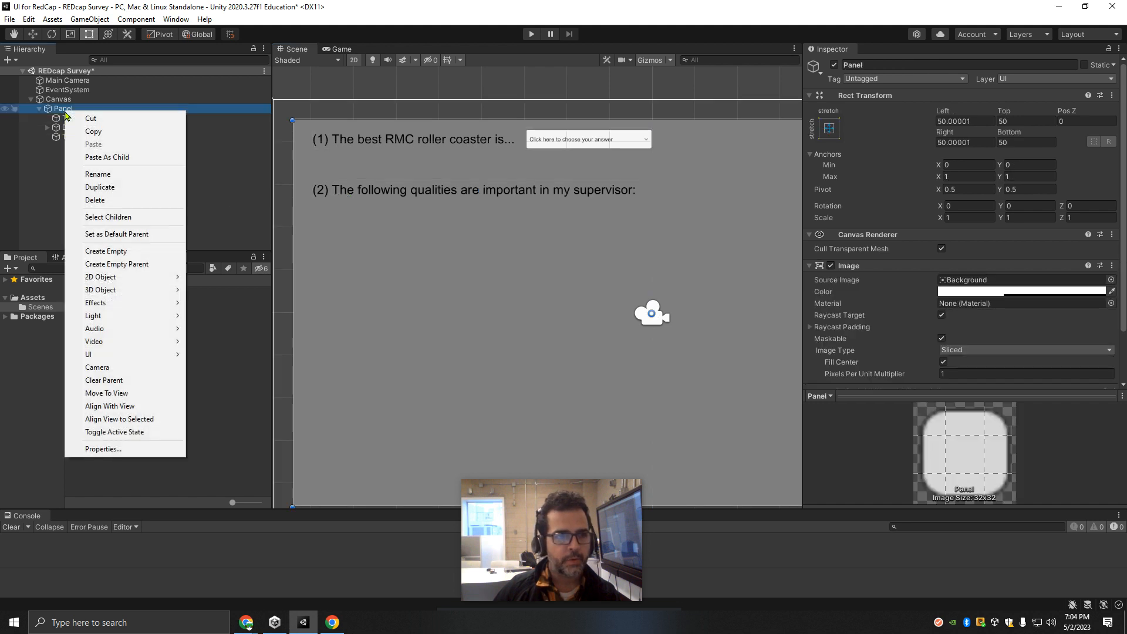
mouse_move(117, 355)
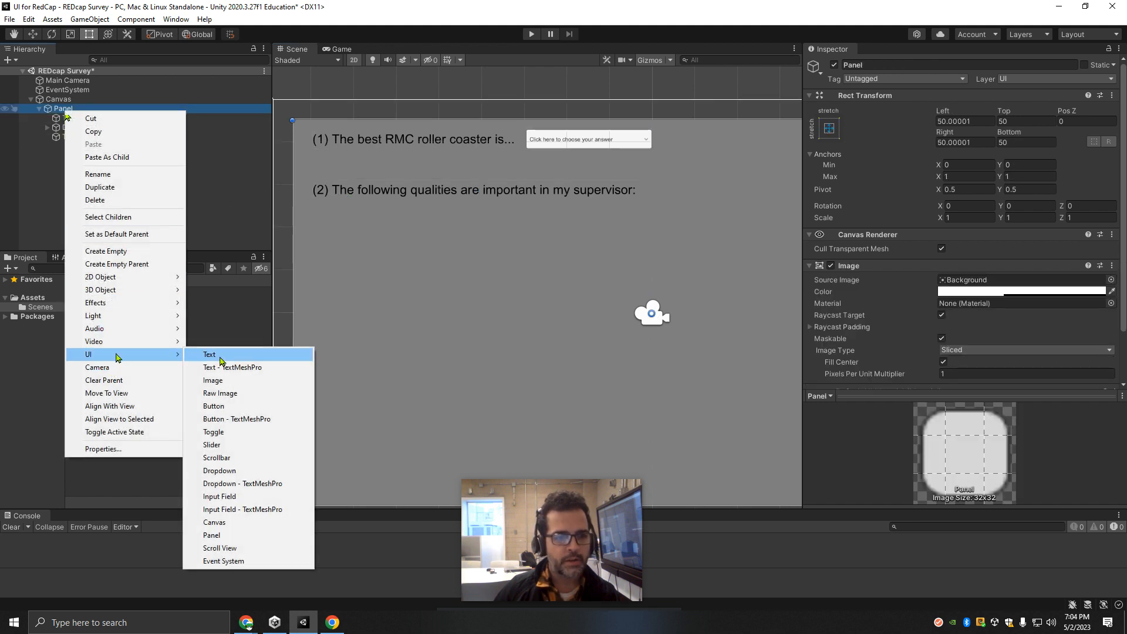
left_click(234, 435)
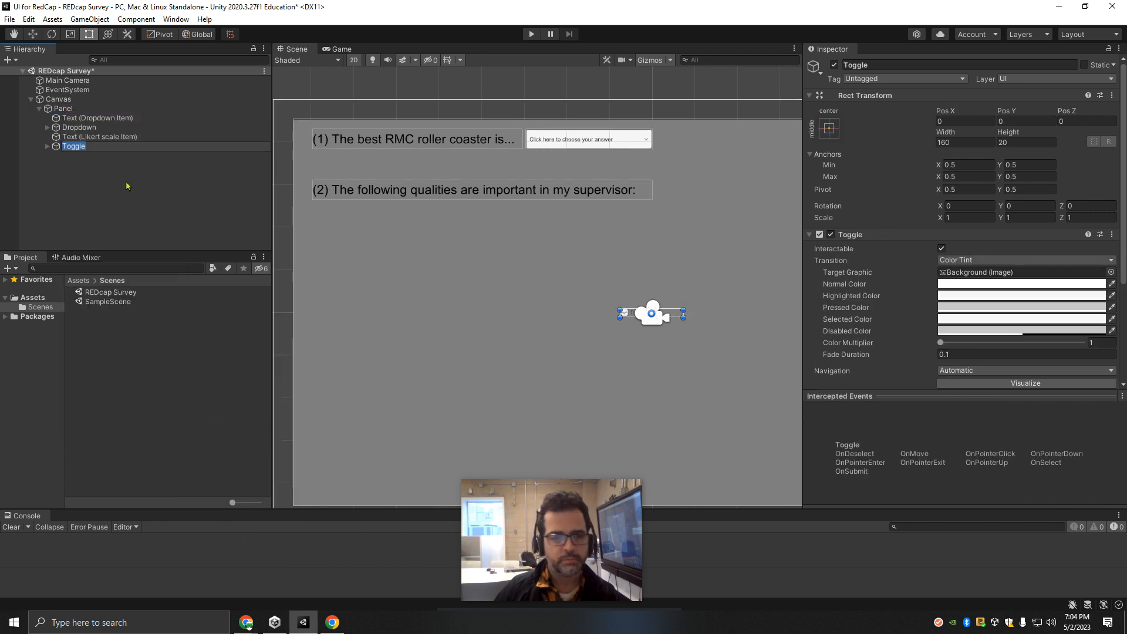
left_click_drag(676, 318, 386, 217)
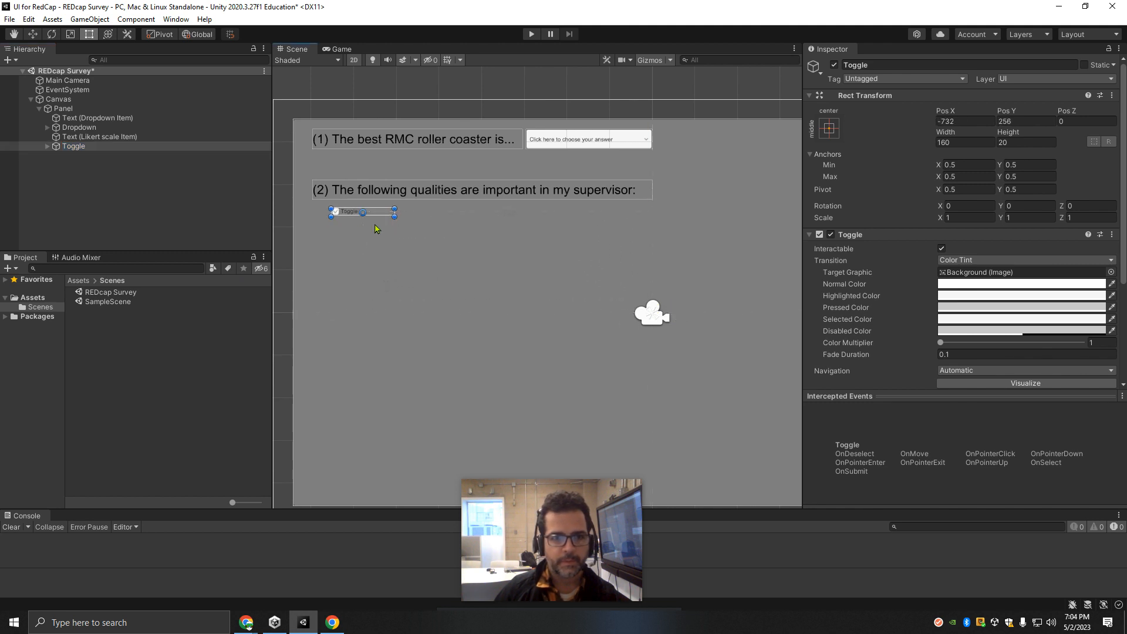
scroll(349, 218, "up", 5)
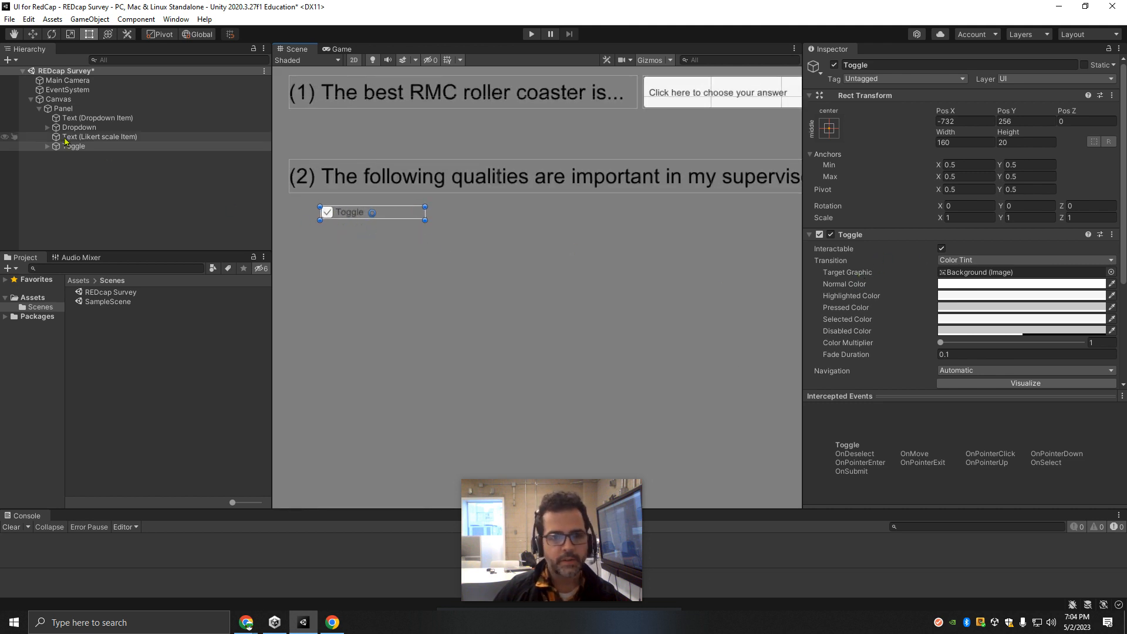
Expand the Toggle's children and set its Label text color to black.
left_click(47, 146)
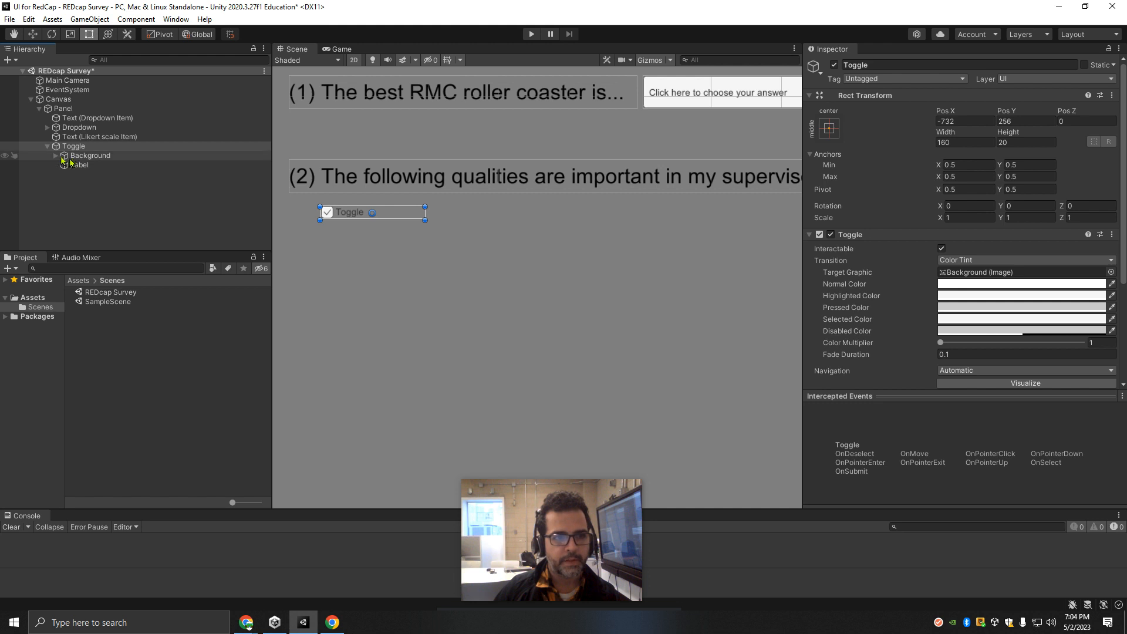
left_click(56, 156)
left_click(80, 174)
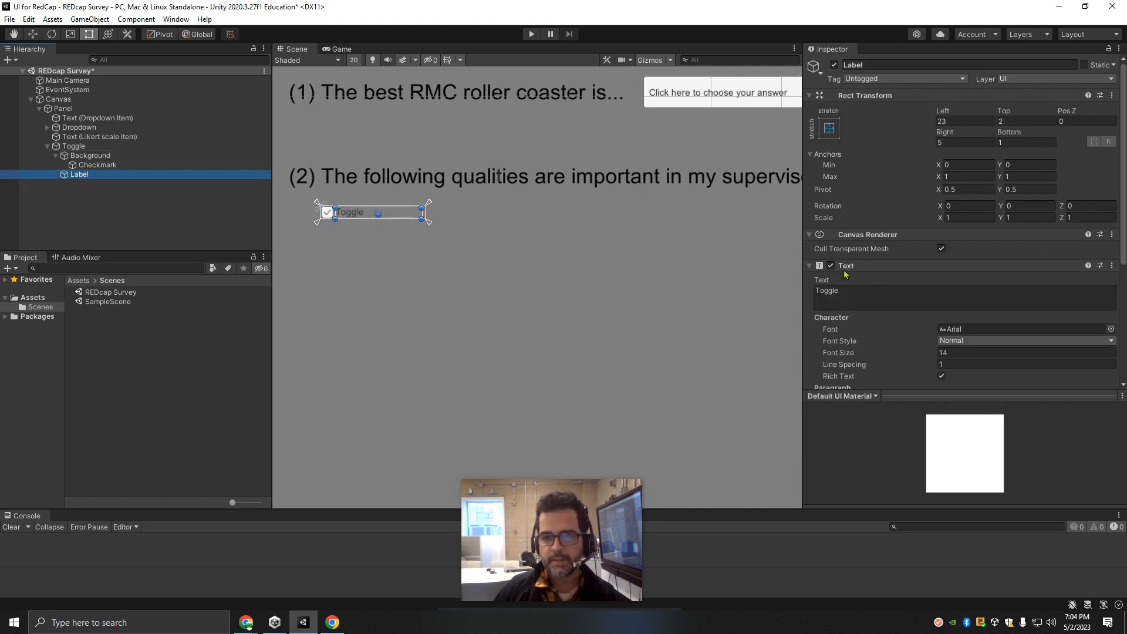
scroll(924, 345, "down", 3)
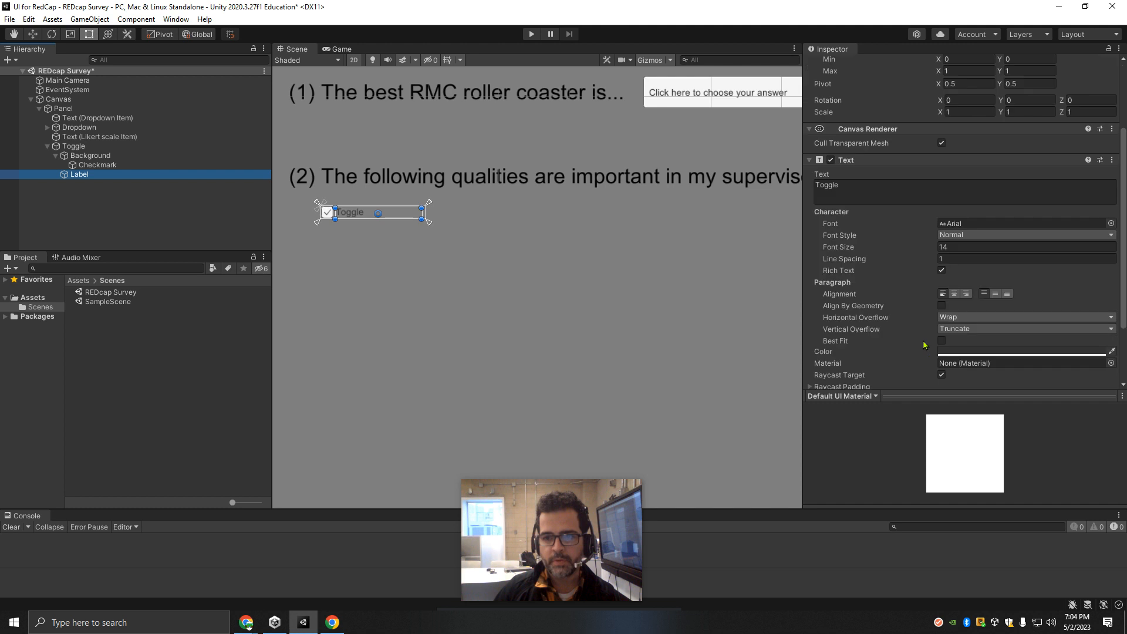
left_click(956, 351)
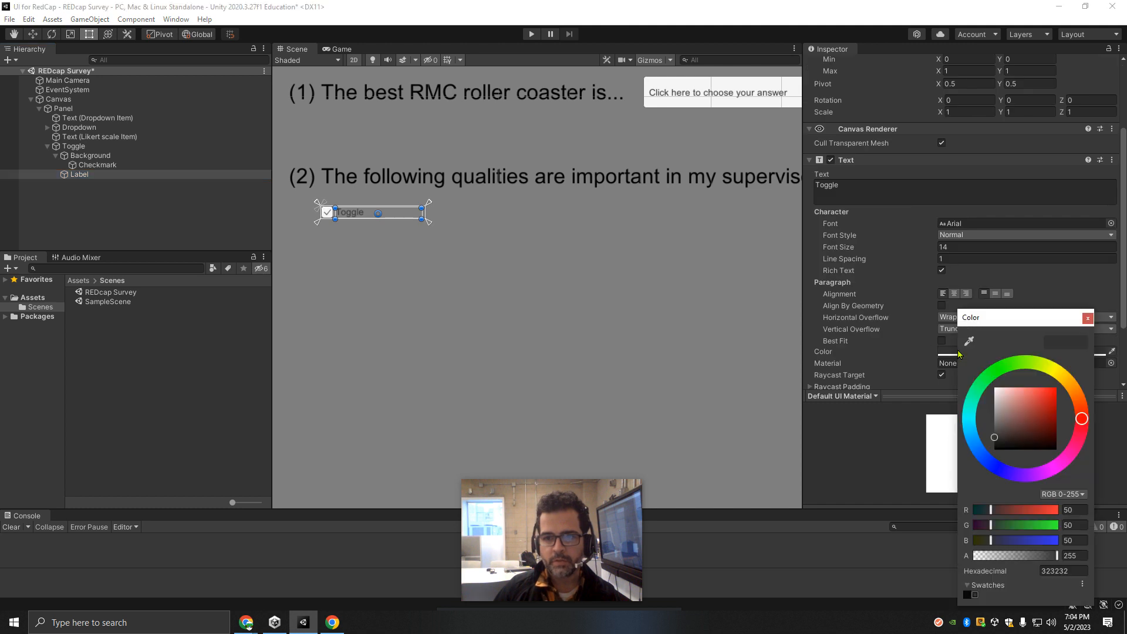
left_click(1088, 317)
Set the Label's horizontal and vertical overflow to Overflow and its font size to 33.
left_click(939, 247)
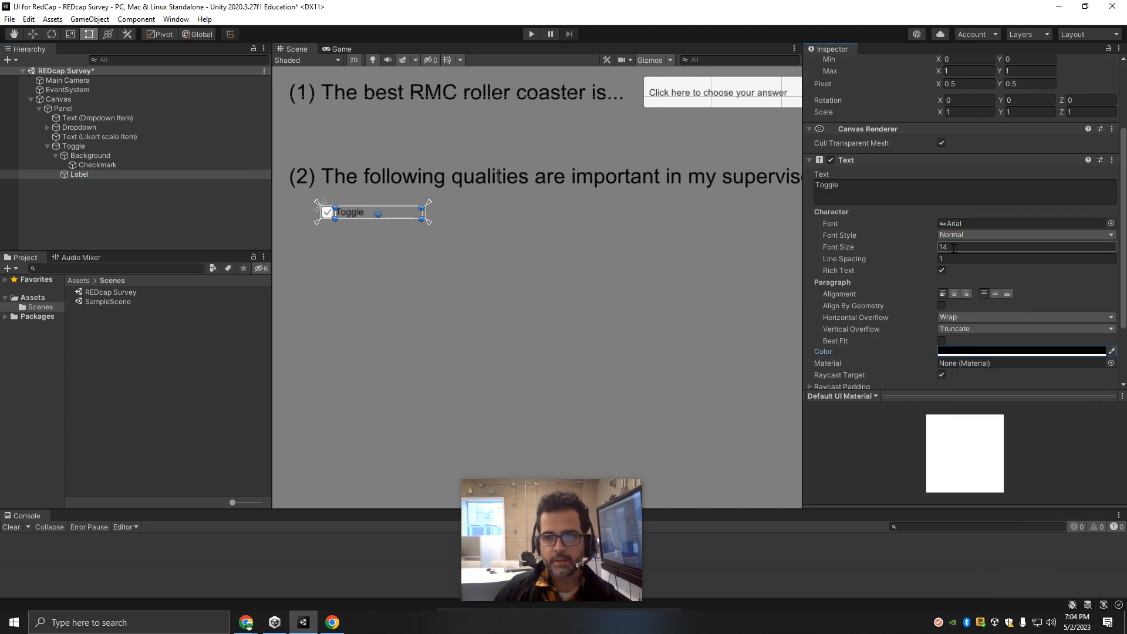
type("31")
left_click_drag(944, 249, 940, 250)
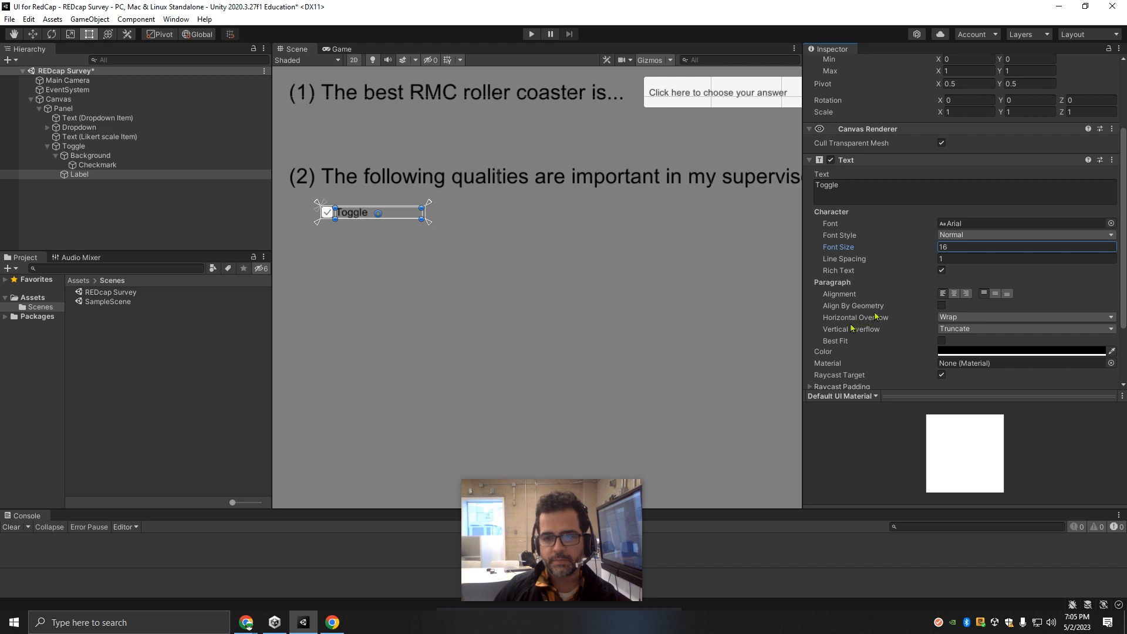
mouse_move(936, 252)
left_mouse_down()
mouse_move(992, 251)
mouse_move(919, 253)
mouse_move(933, 253)
left_mouse_up()
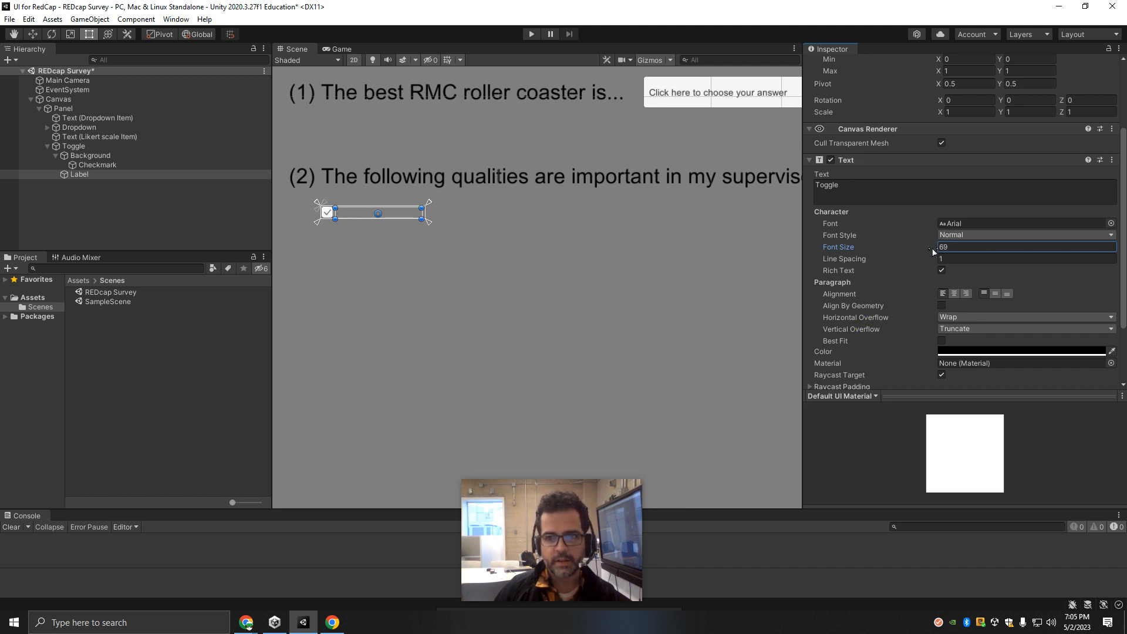
left_click(946, 317)
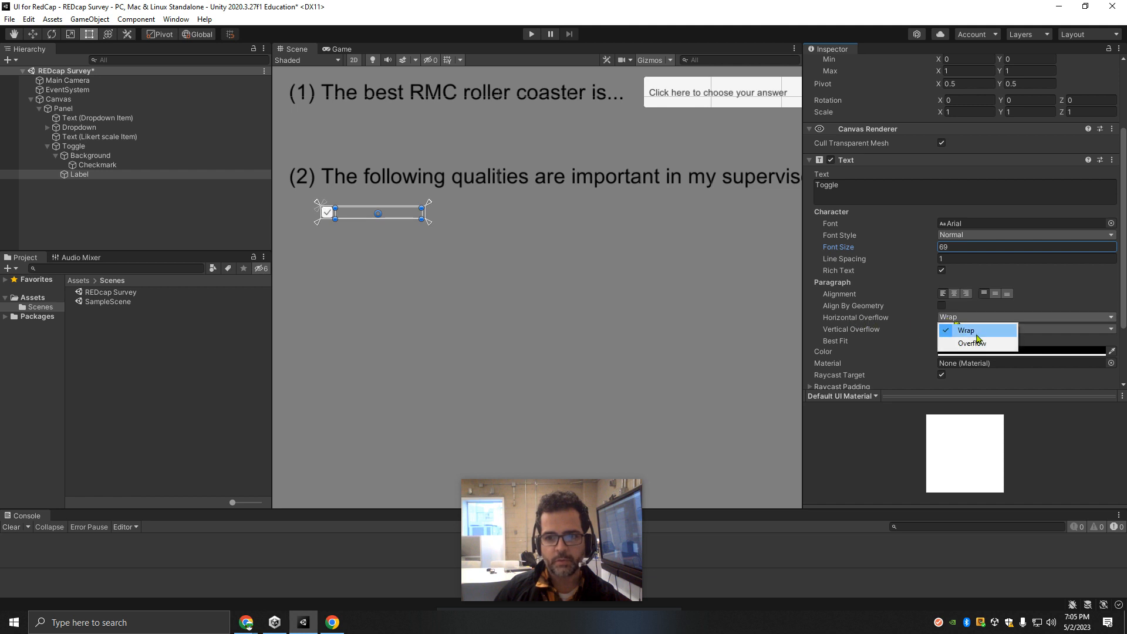
left_click(971, 343)
left_click(967, 328)
left_click(972, 355)
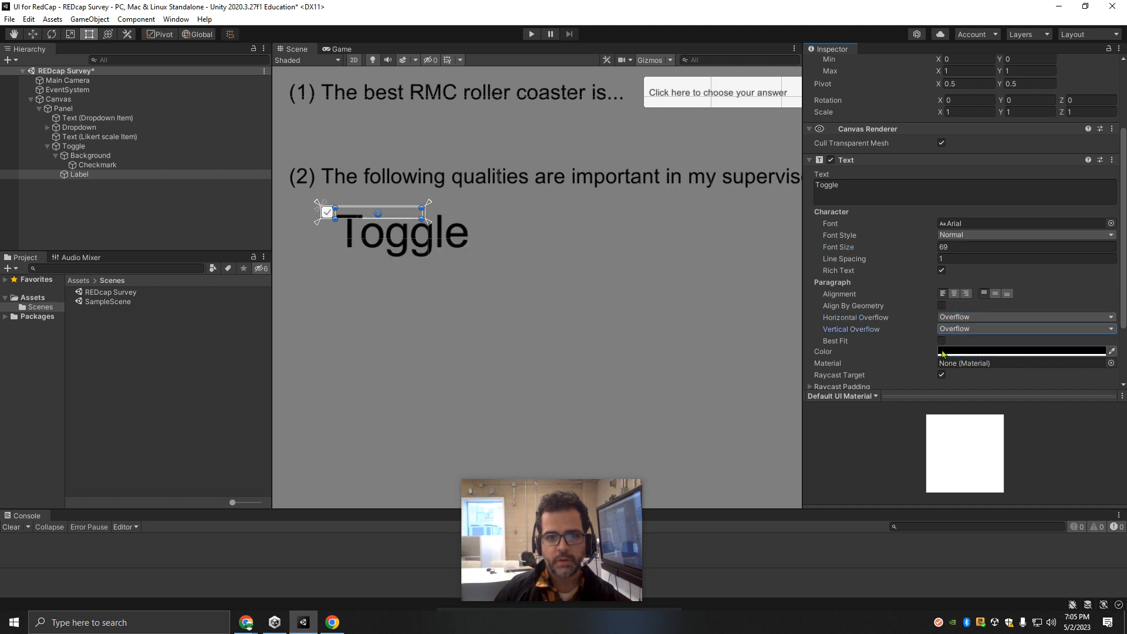
left_click_drag(935, 251, 793, 251)
left_click(135, 166)
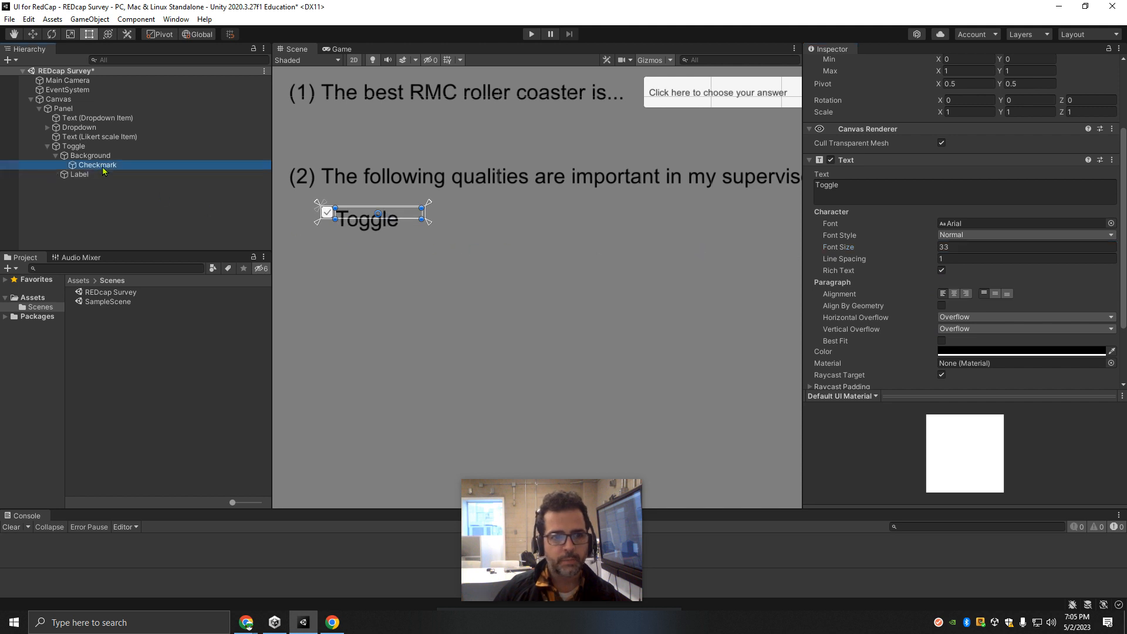
left_click_drag(319, 220, 313, 228)
key("ctrl+z")
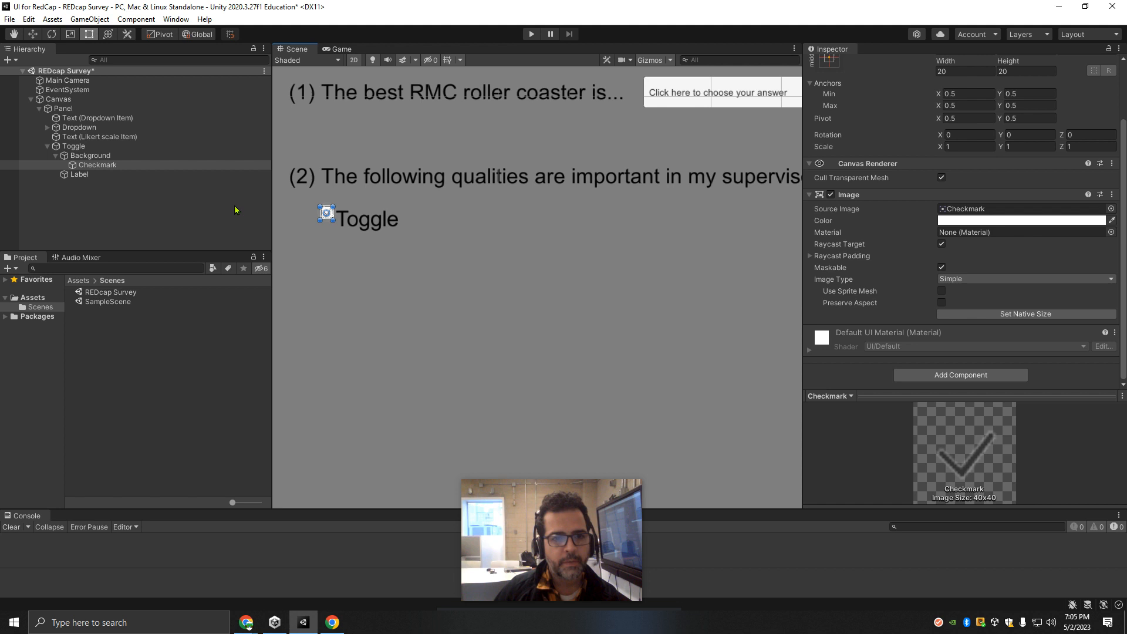
Enlarge the Toggle's Background box to about 34 by 33.
left_click(87, 158)
left_click_drag(321, 220, 311, 230)
scroll(964, 176, "up", 3)
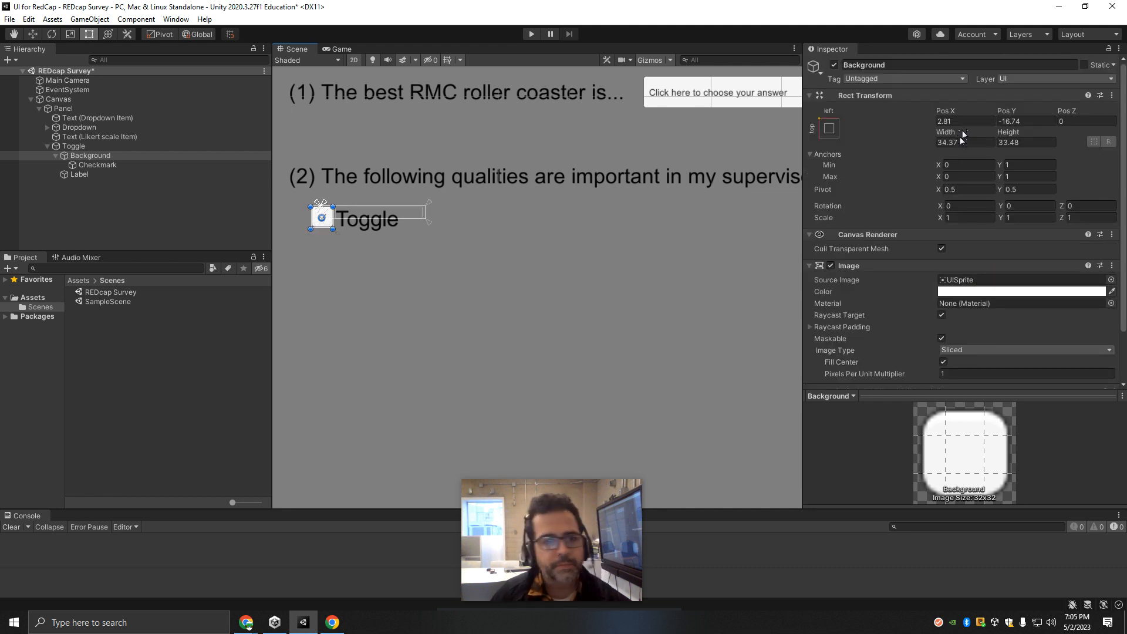
left_click(77, 147)
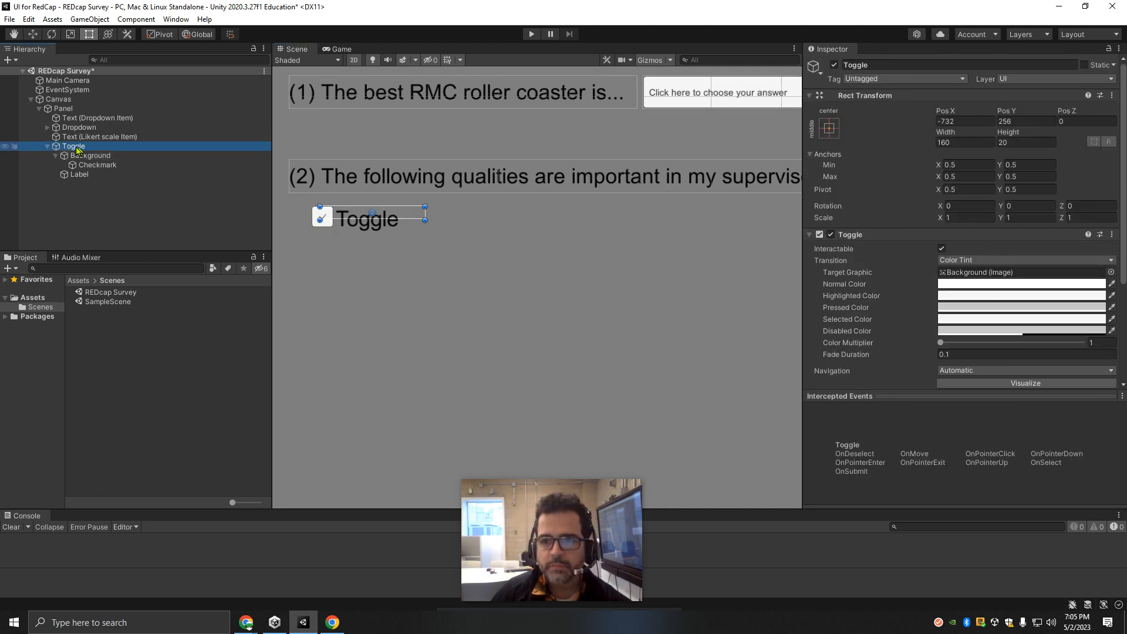
scroll(950, 218, "down", 3)
scroll(950, 218, "up", 3)
scroll(949, 219, "down", 3)
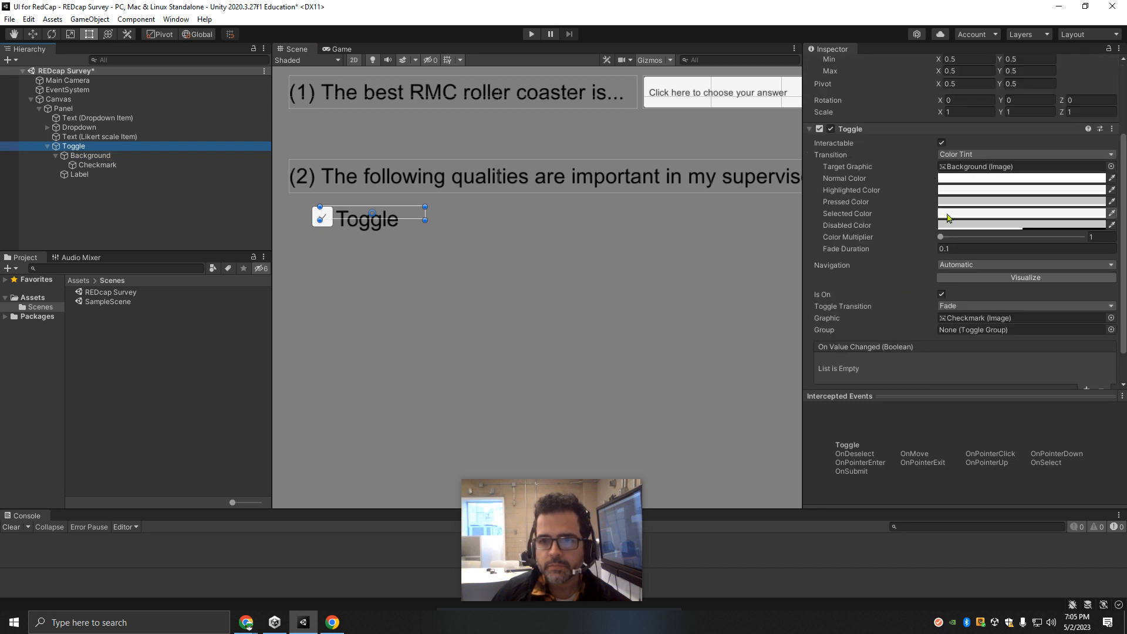
scroll(949, 218, "up", 3)
Reset the Background's Rect Transform and shrink the box to about 23 by 20 within the toggle's outline.
left_click(88, 157)
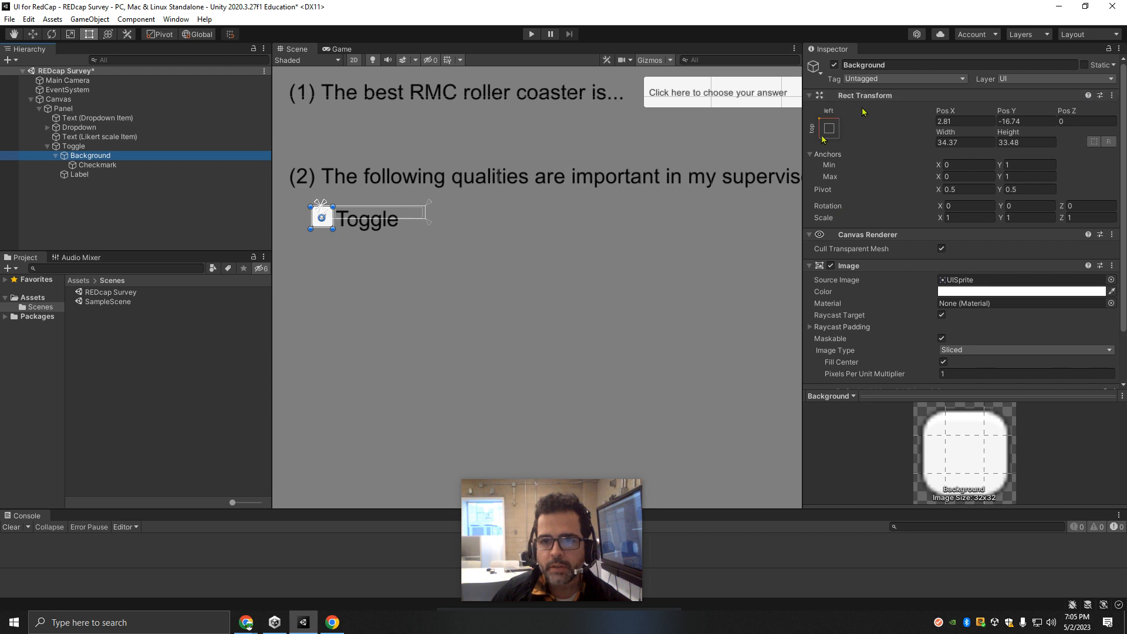
left_click(1112, 95)
left_click(1102, 108)
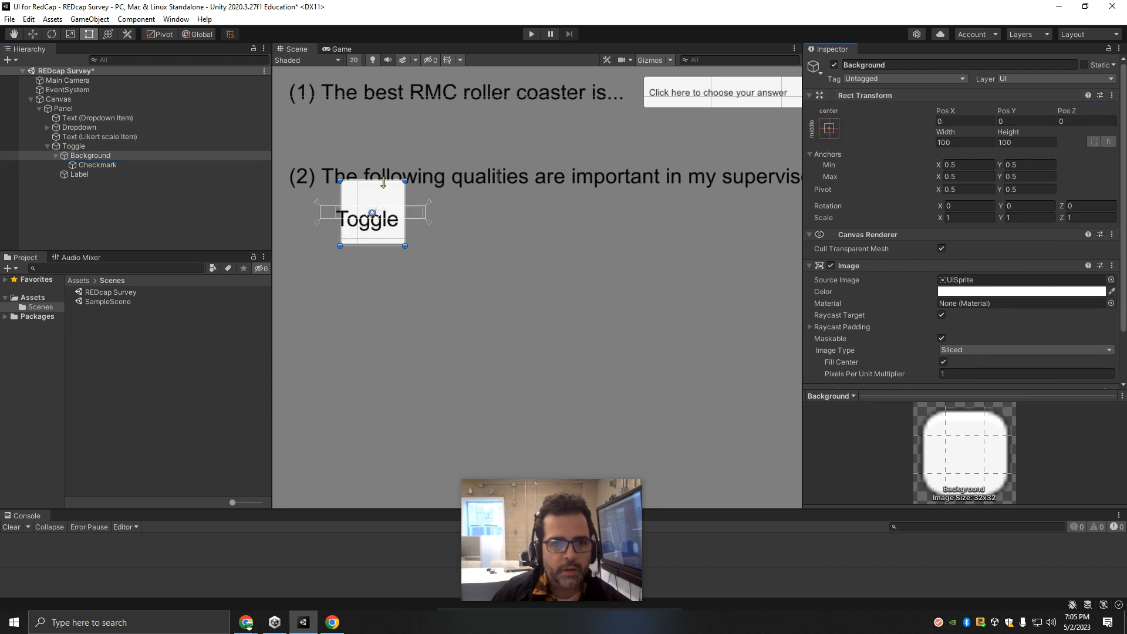
left_click_drag(384, 181, 384, 206)
left_click_drag(368, 246, 356, 216)
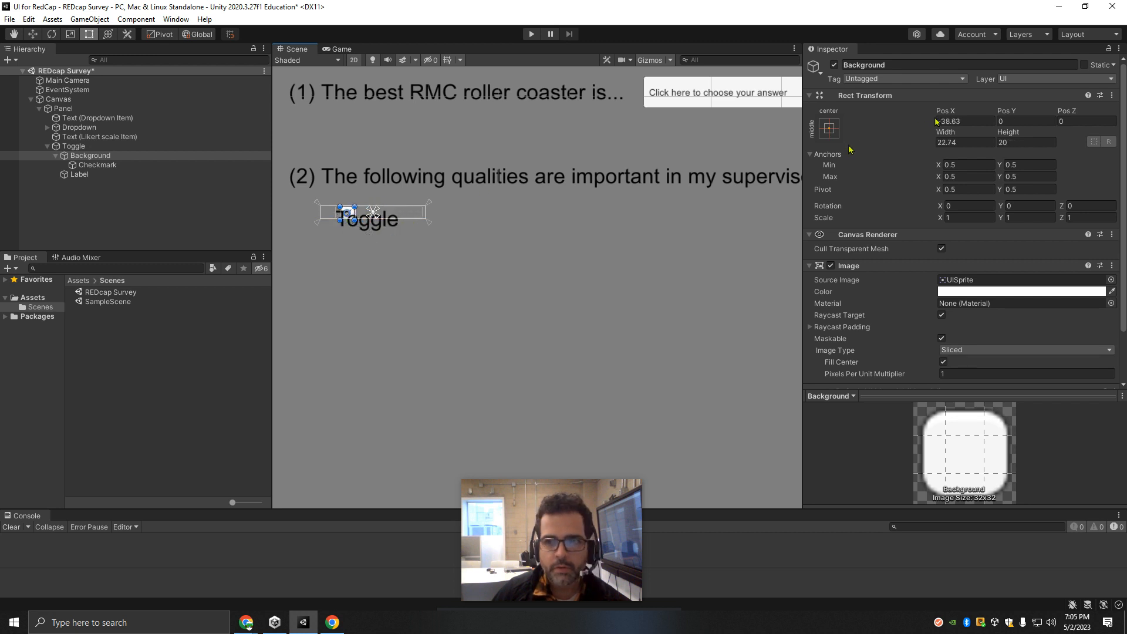
Enlarge the Background box to about 37 by 35 and position it beside the label at X -75, Y -5.
left_click_drag(945, 110, 367, 142)
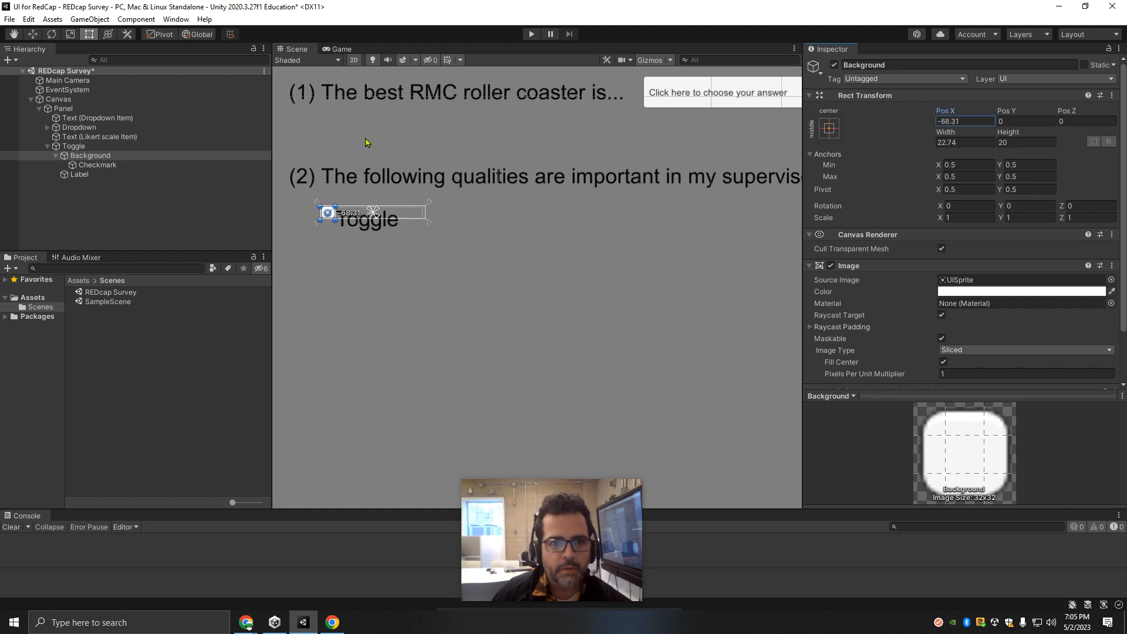
left_click_drag(319, 221, 310, 229)
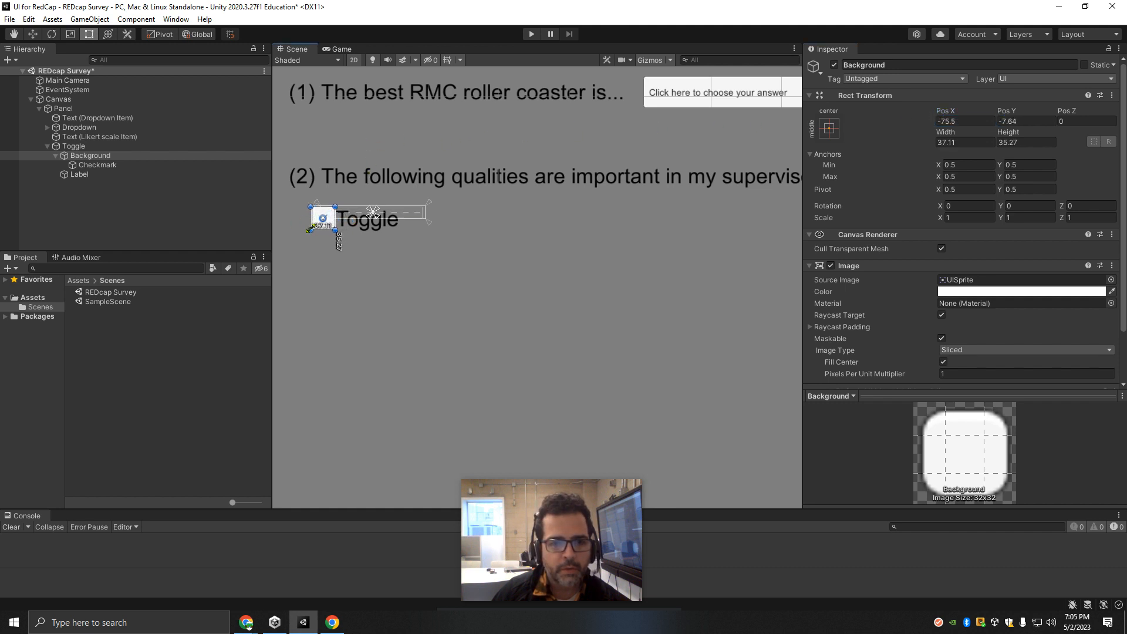
left_click(963, 121)
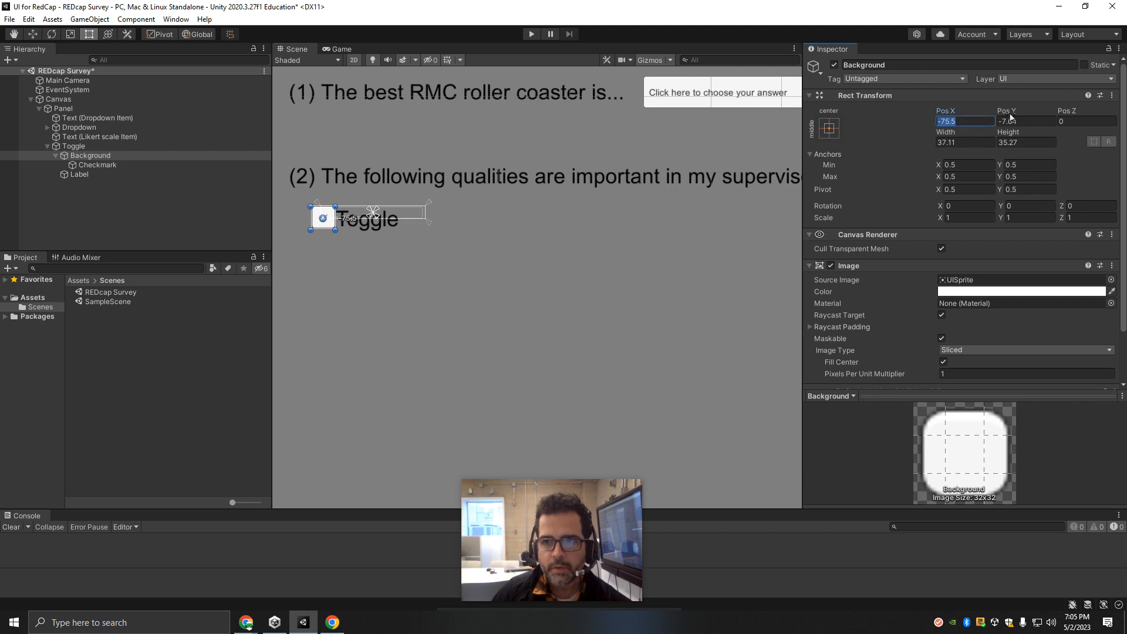
type("-75")
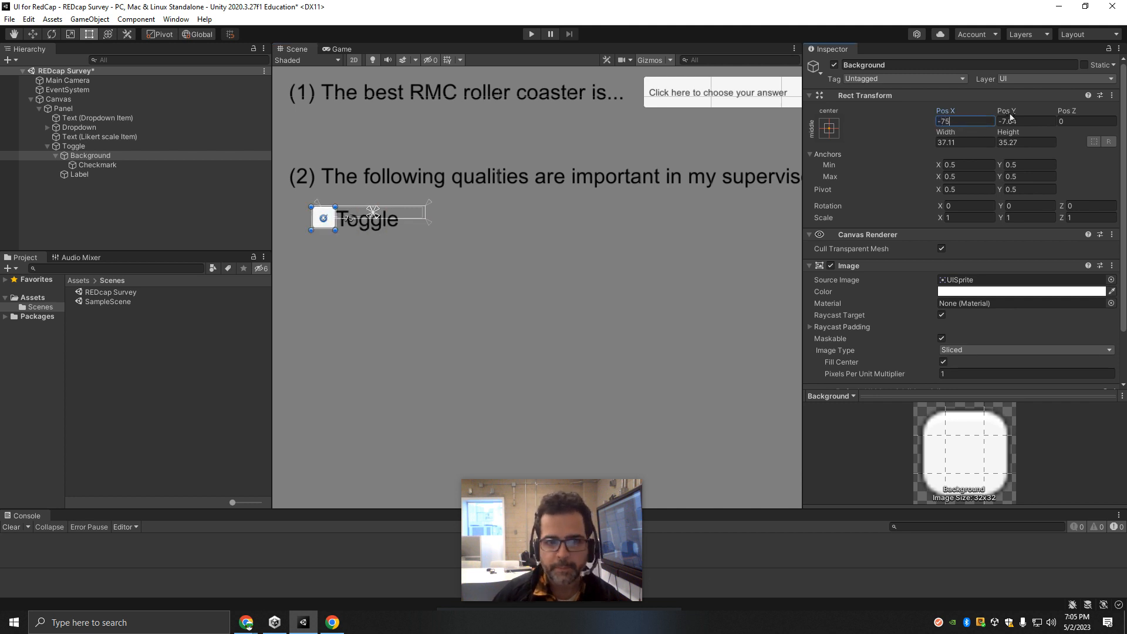
left_click(1026, 121)
type("-5")
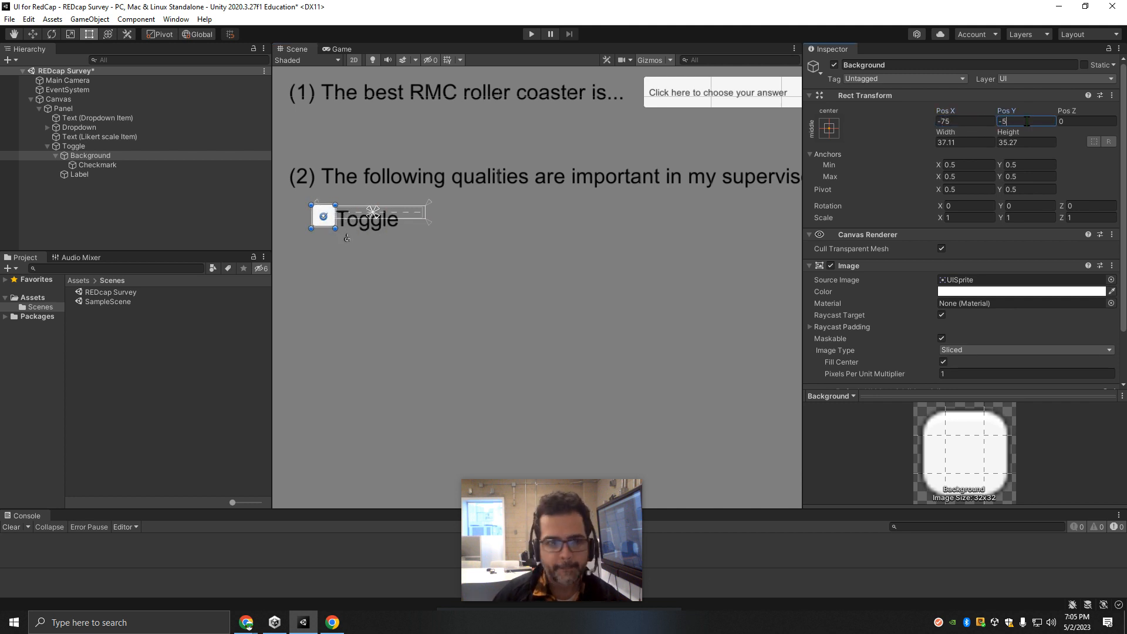
Set the Background box's width and height to 35.
left_click(977, 144)
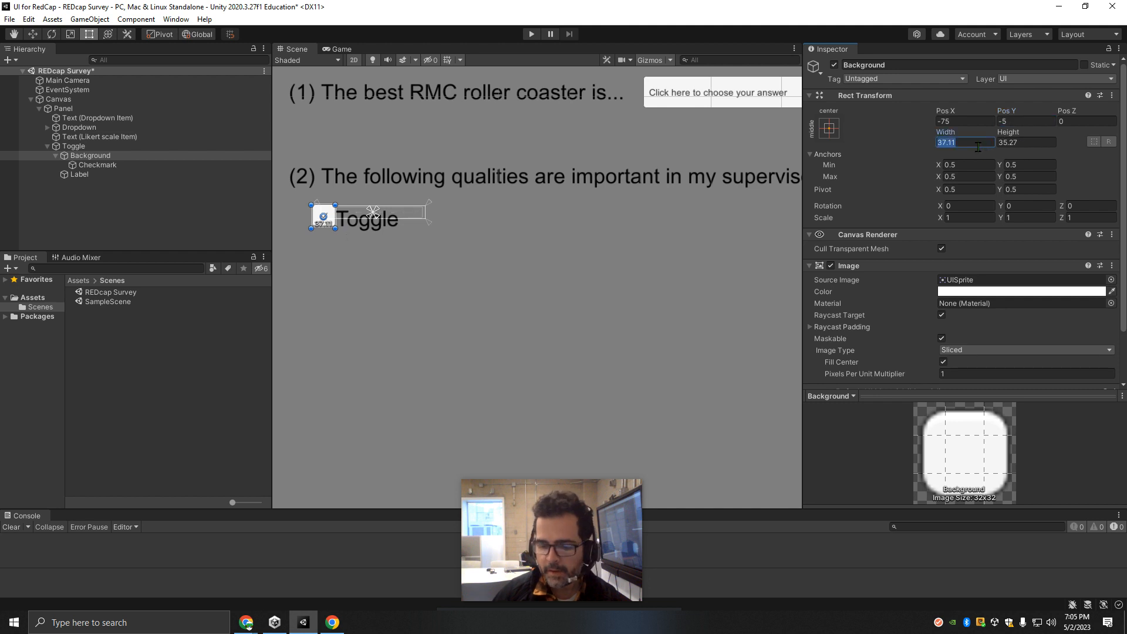
type("35")
key("Tab")
type("35")
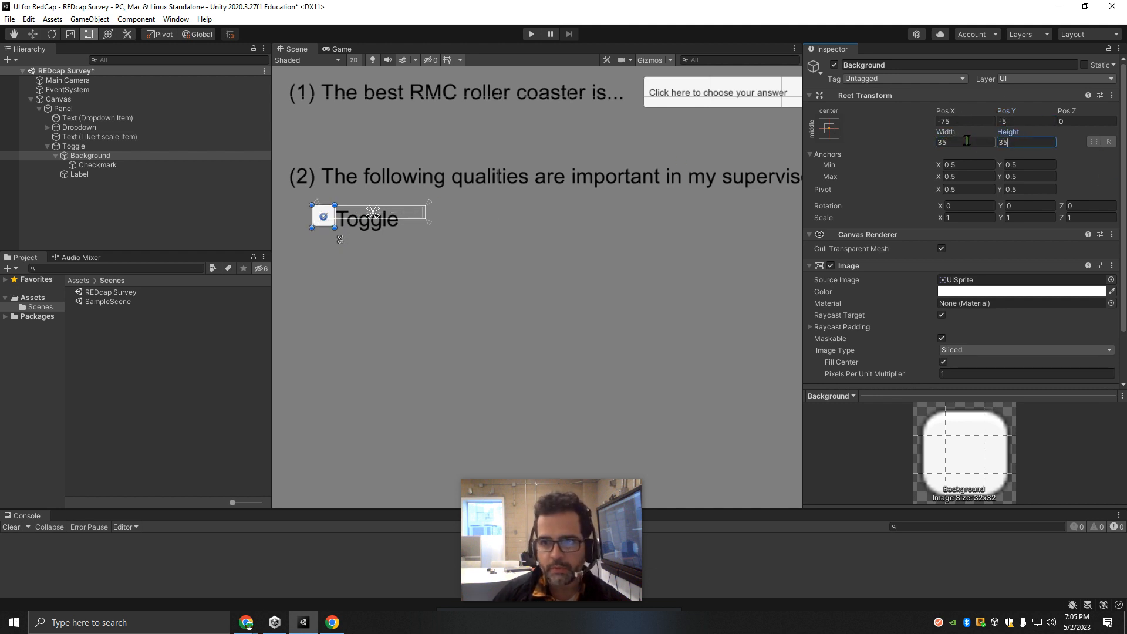
Apply the stretch-stretch anchor preset with position to the Checkmark so it fills the Background box.
left_click(83, 165)
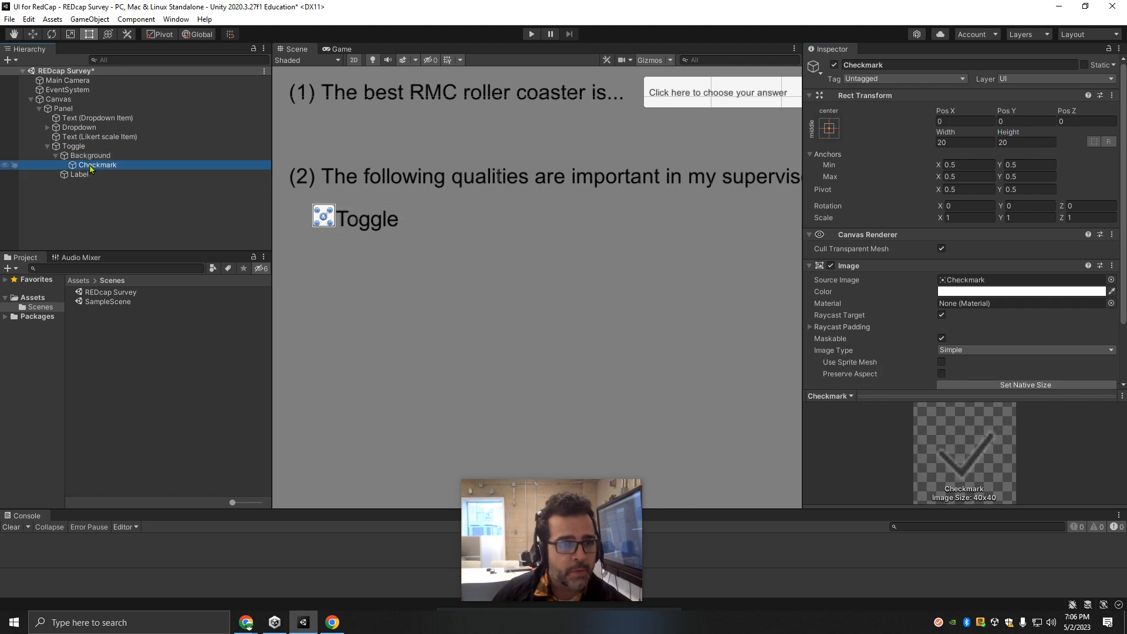
scroll(322, 222, "up", 3)
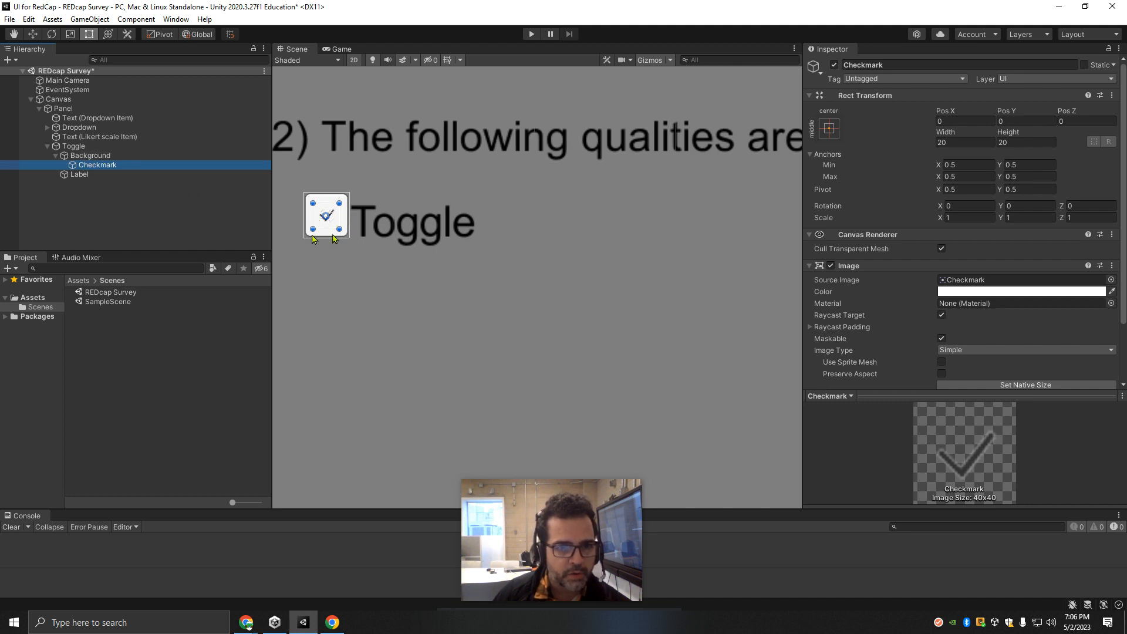
left_click(829, 128)
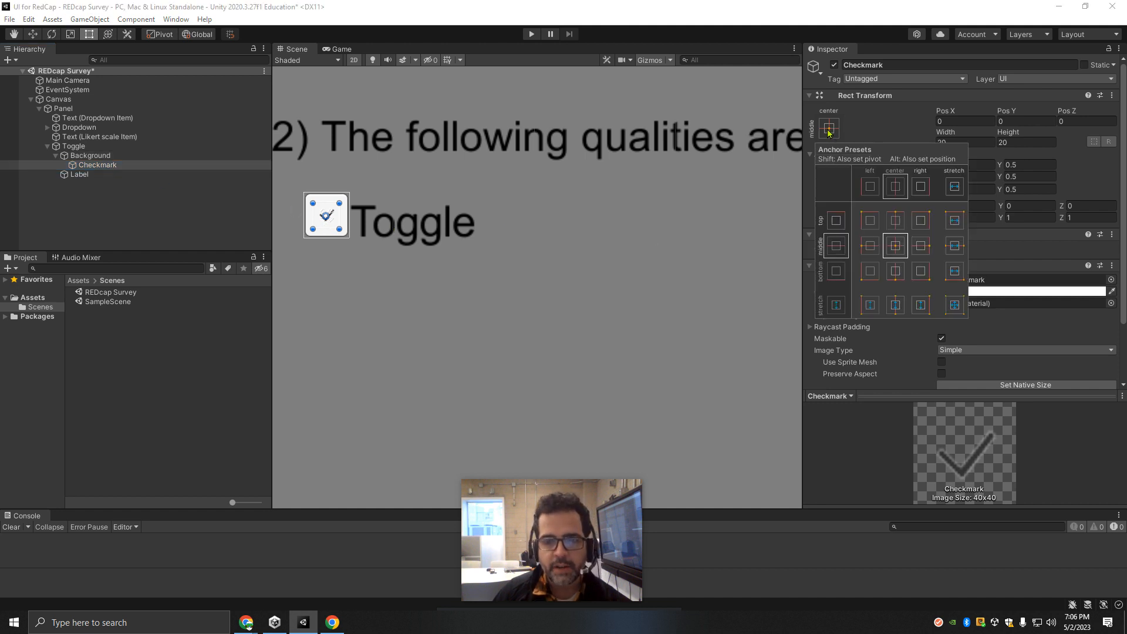
left_click(955, 306, "alt")
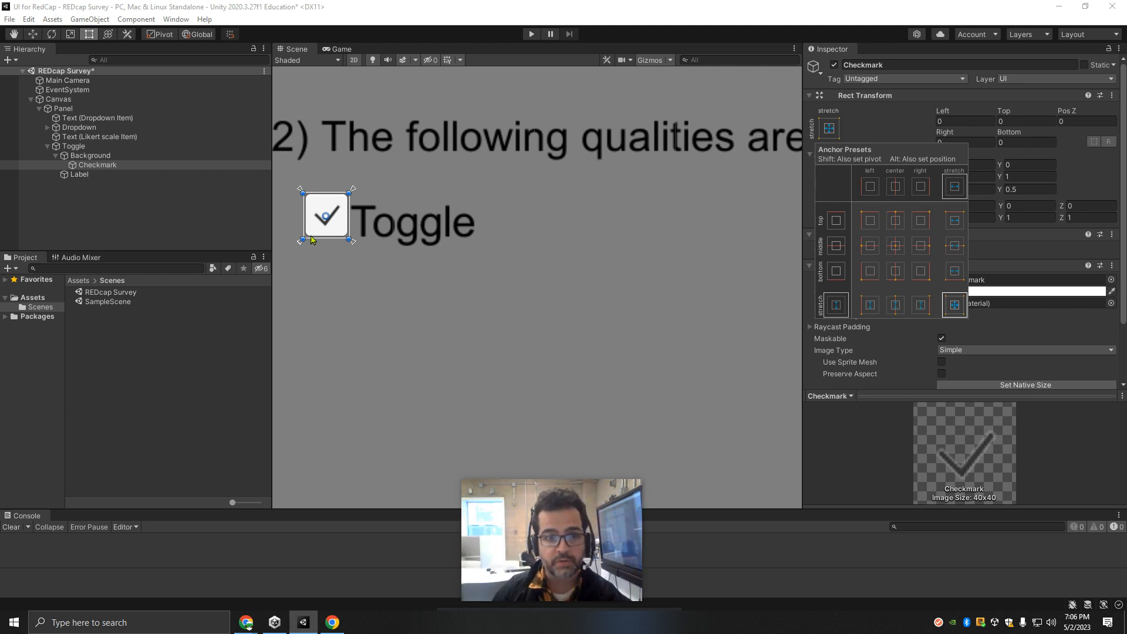
left_click(339, 236)
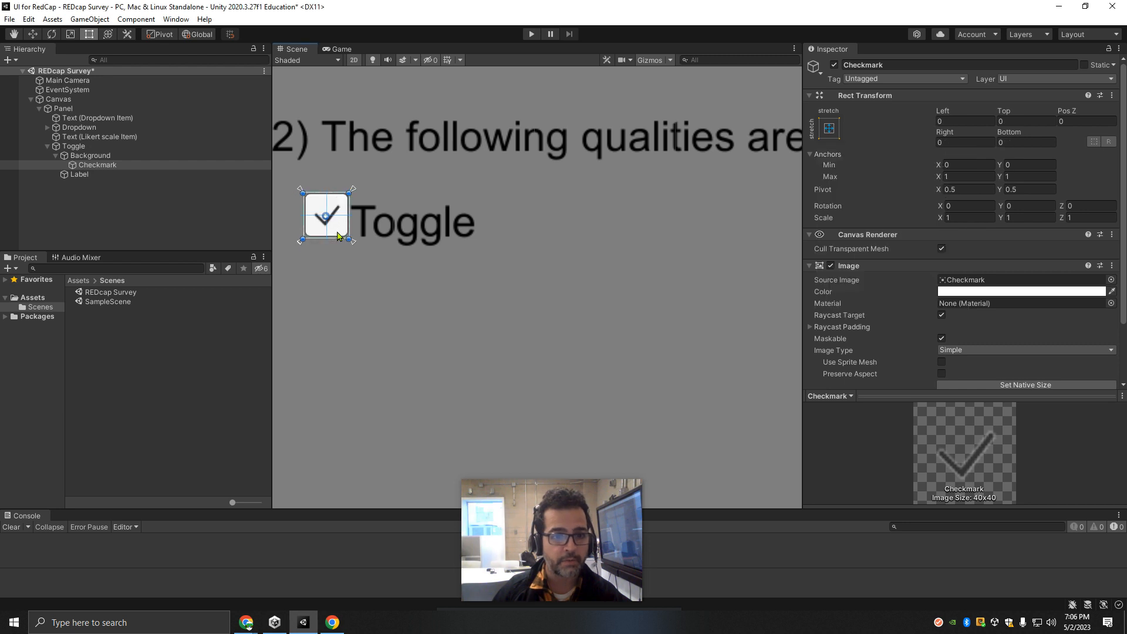
Stretch the Label's box to match the Background's upper and lower edges and reach the toggle's right edge.
left_click(97, 156)
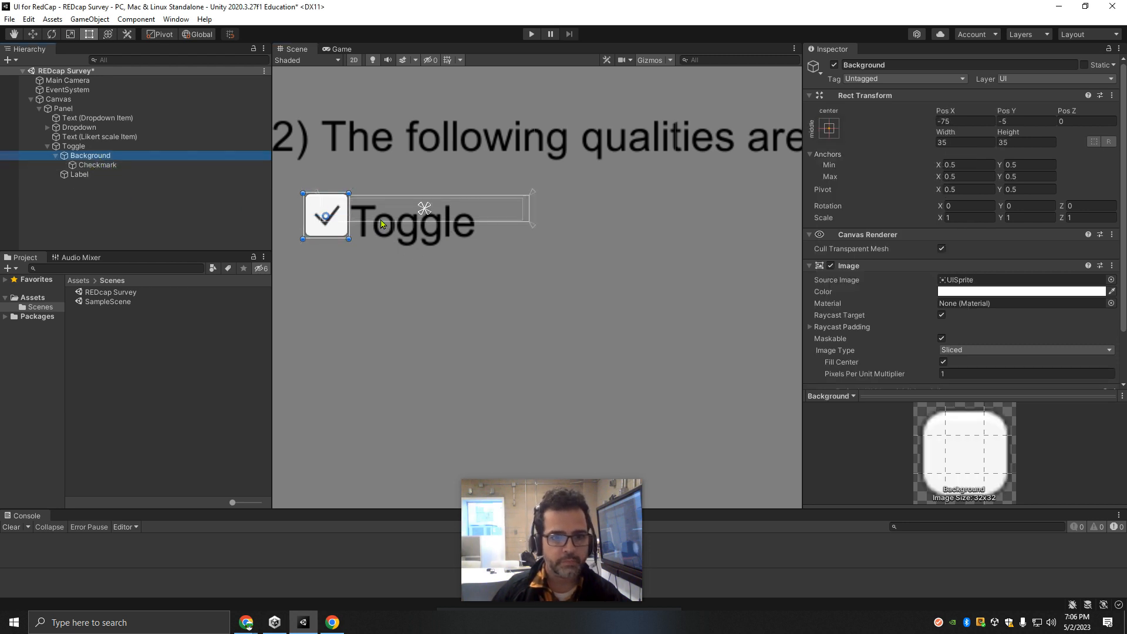
left_click(101, 175)
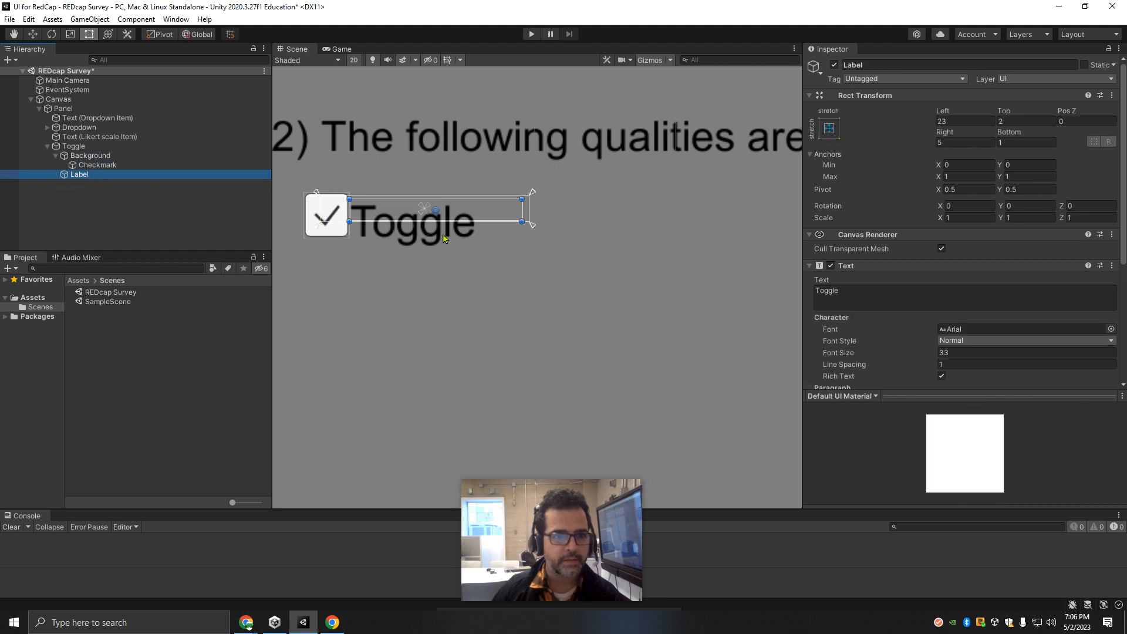
left_click_drag(362, 221, 362, 238)
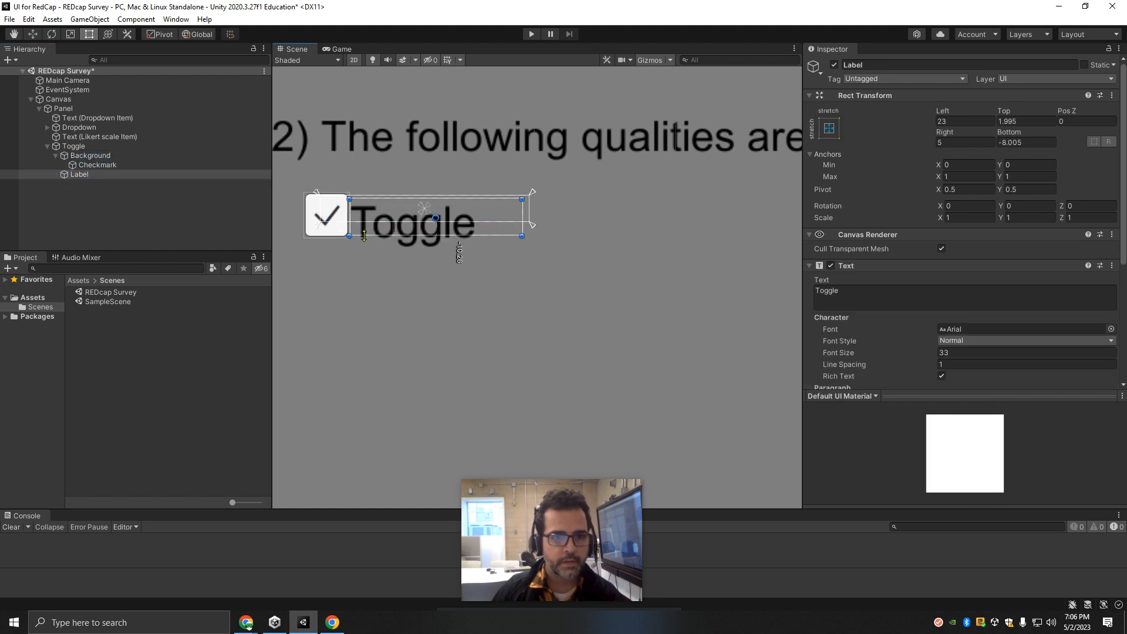
left_click_drag(376, 195, 376, 194)
left_click(520, 219)
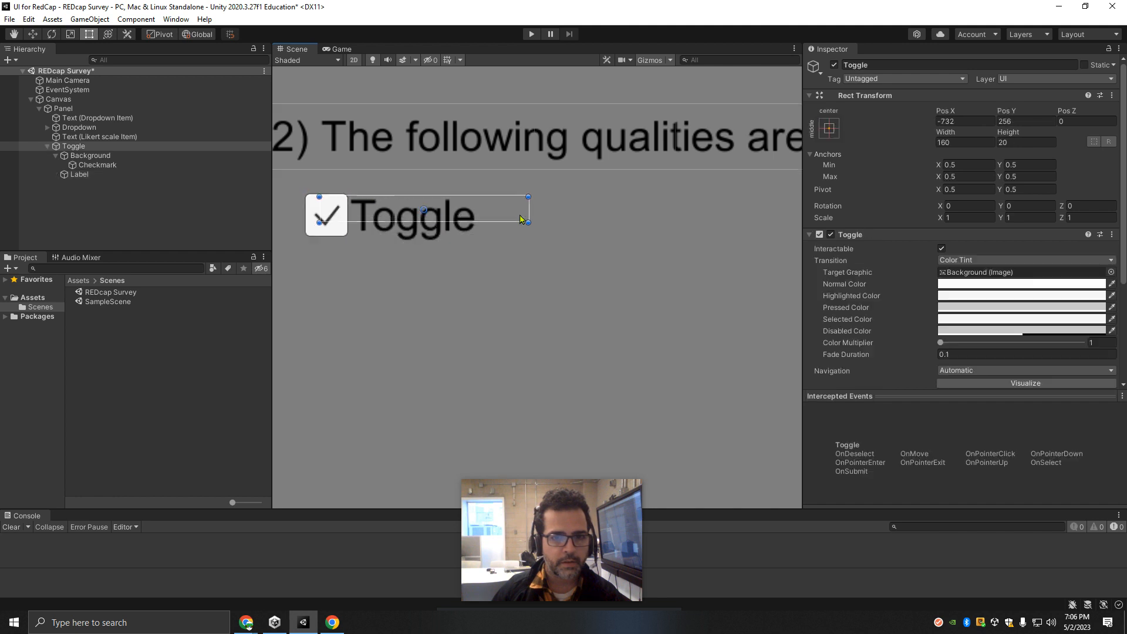
left_click(526, 212)
left_click_drag(522, 208, 529, 209)
Enlarge the Toggle's rectangle around its checkbox and text, and set its width to 200 and height to 45.
left_click(522, 225)
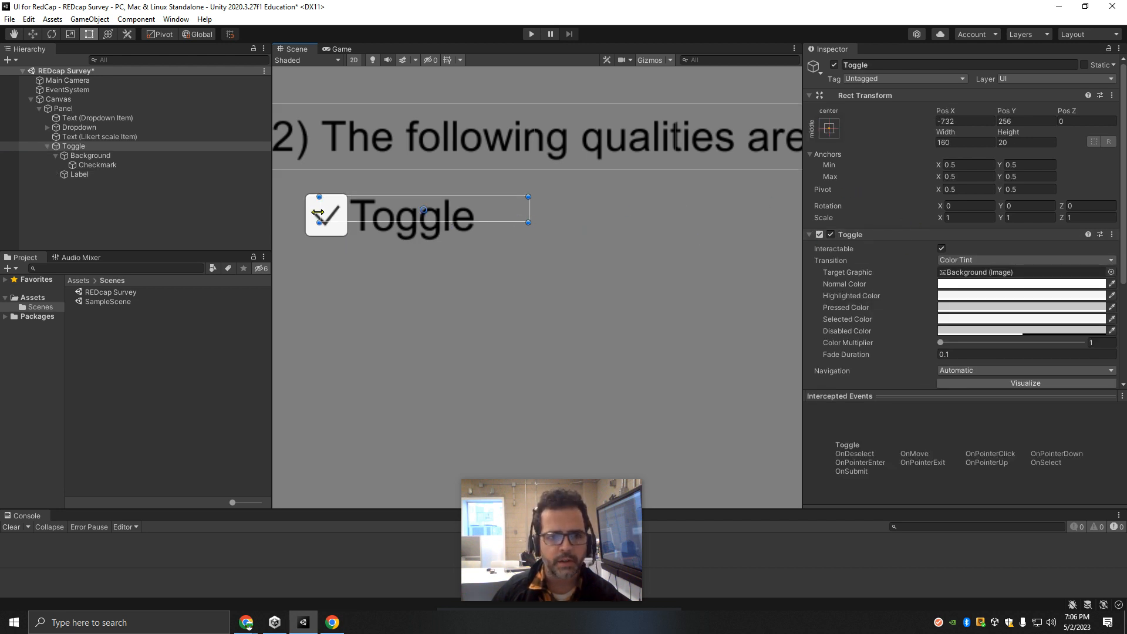
left_click_drag(319, 210, 290, 211)
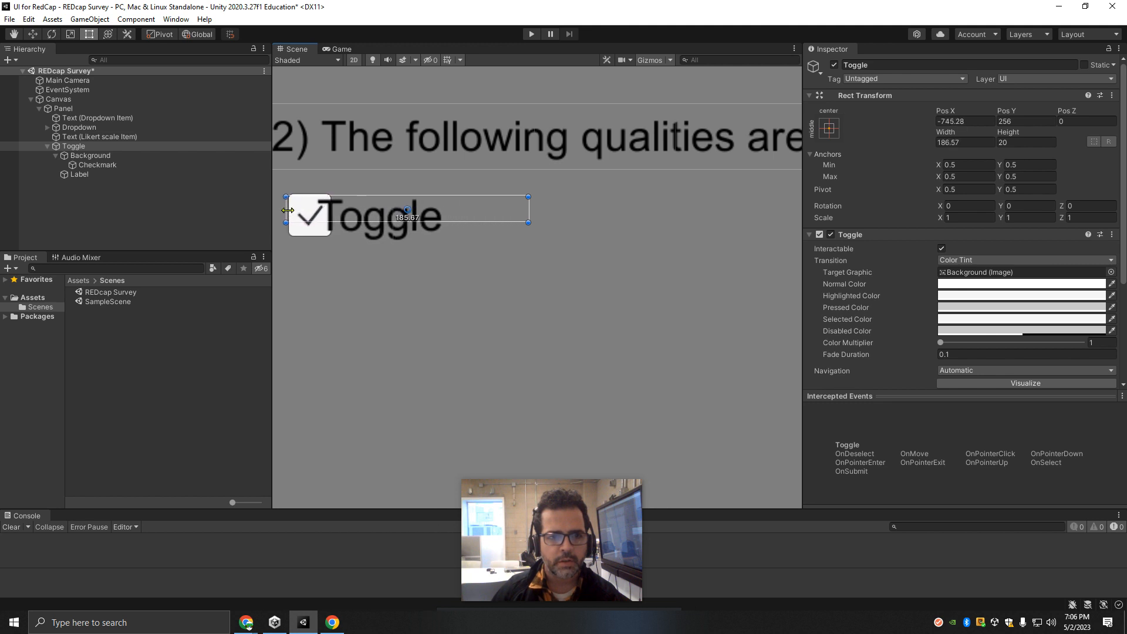
left_click_drag(512, 223, 498, 246)
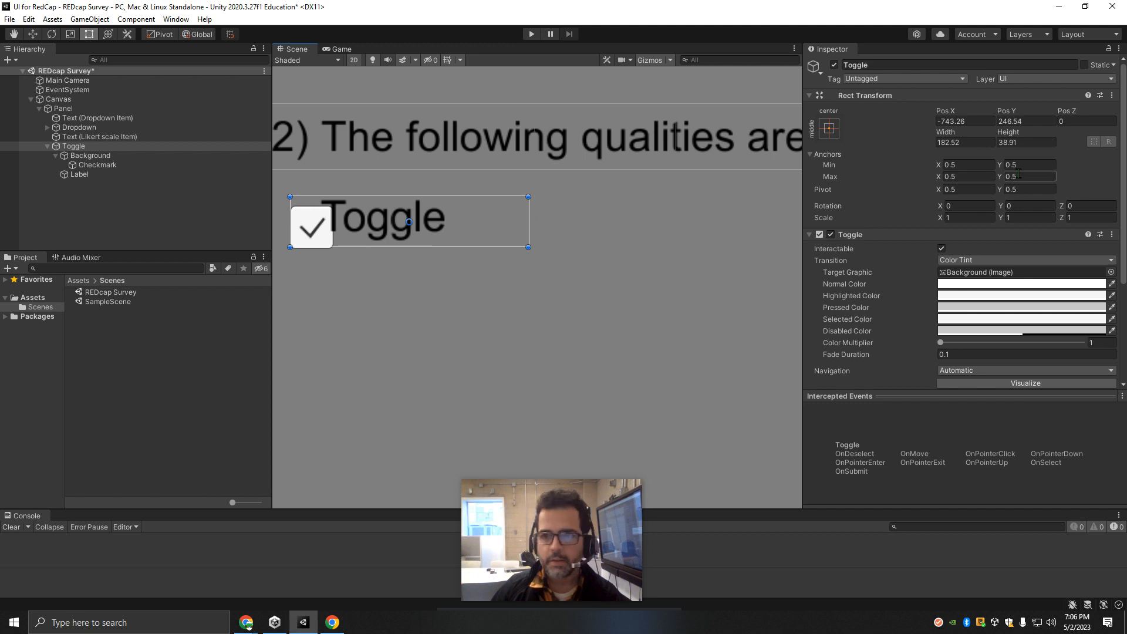
left_click(963, 142)
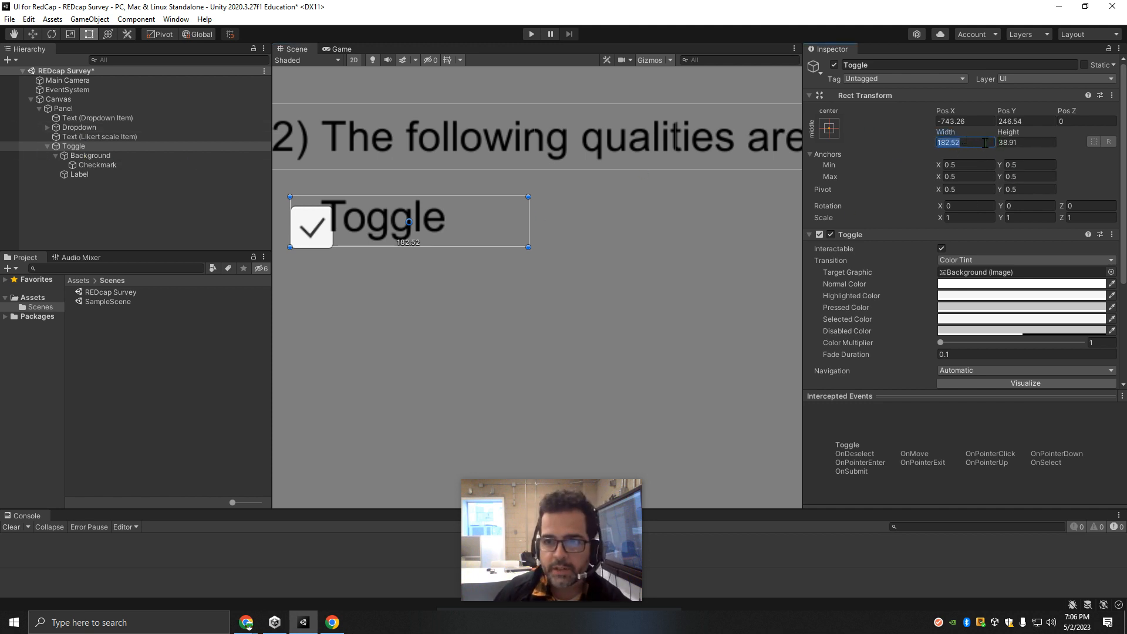
type("200")
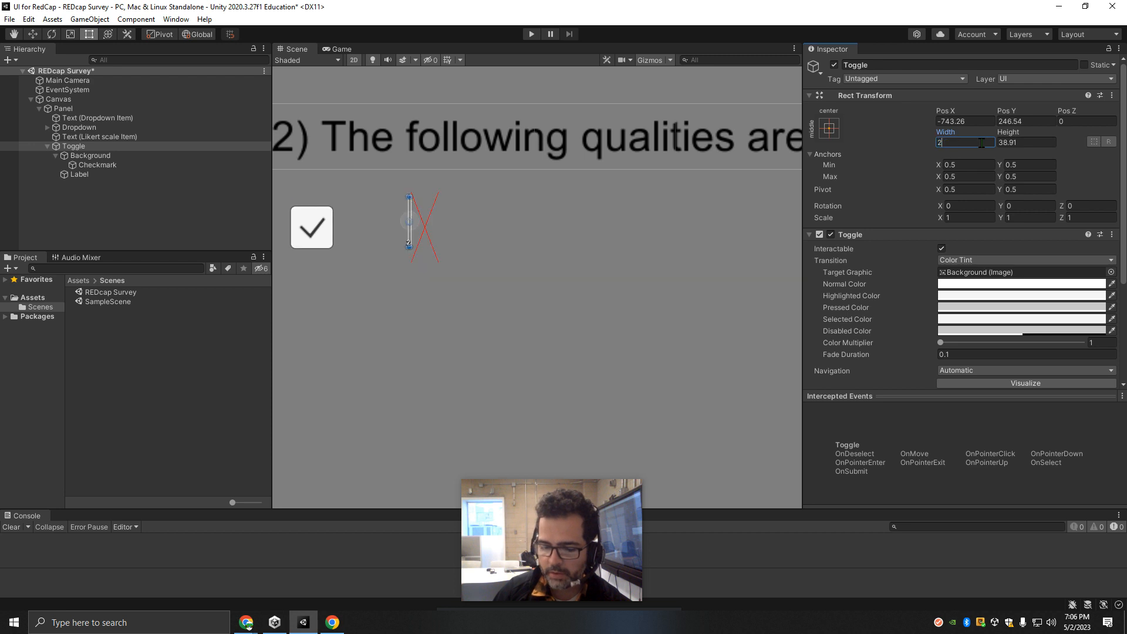
key("Tab")
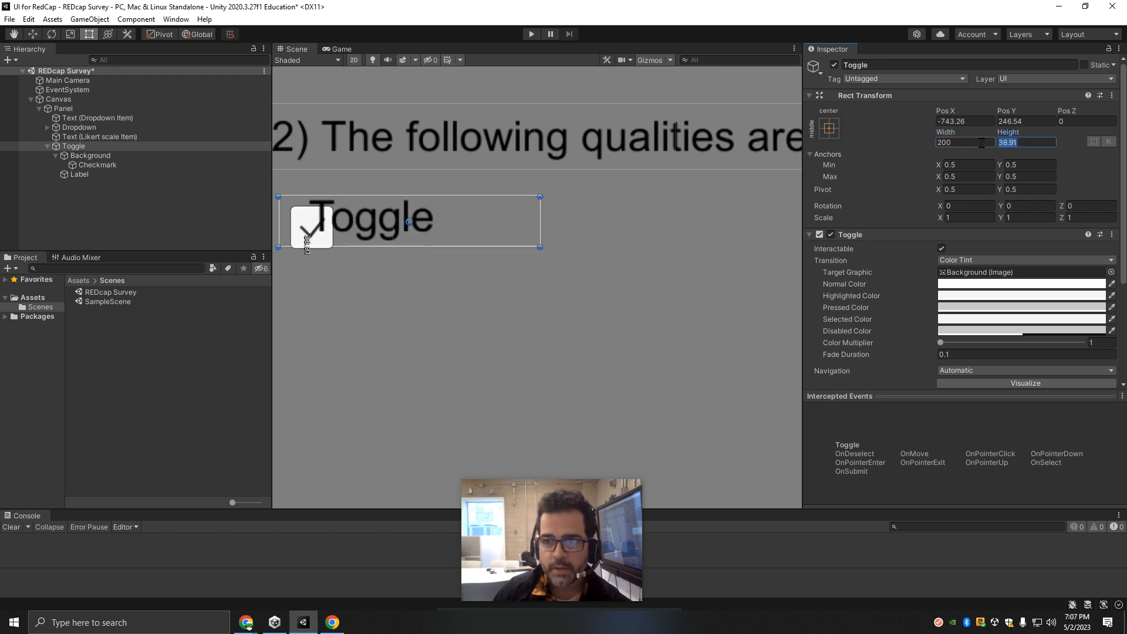
type("45")
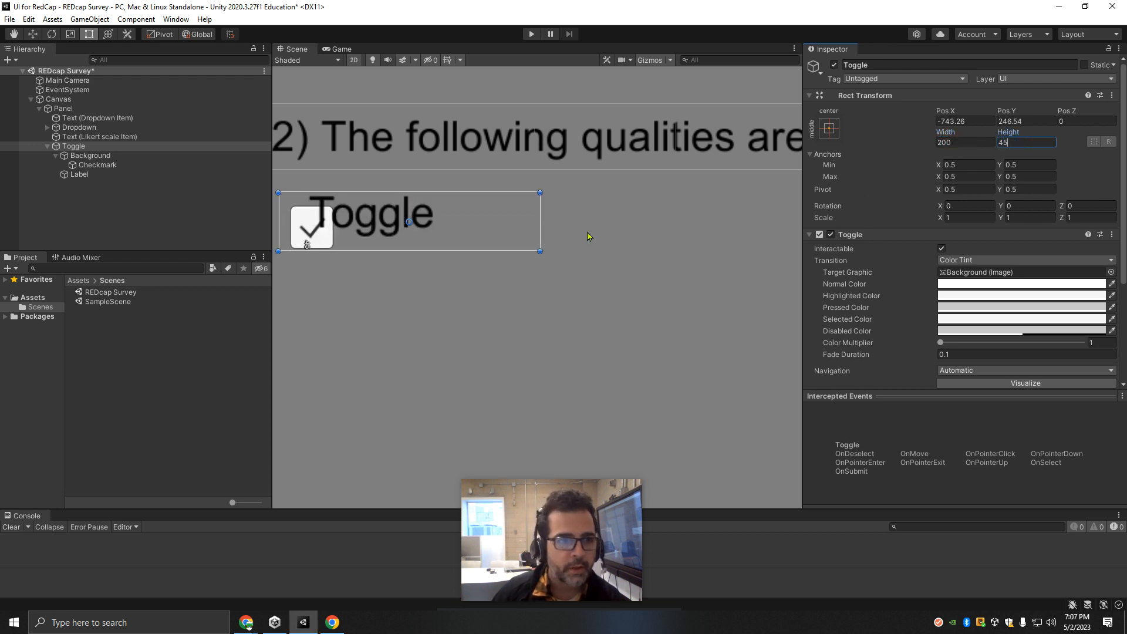
Move the Background box to the toggle's left edge and apply the middle-left anchor preset with pivot and position.
left_click(308, 227)
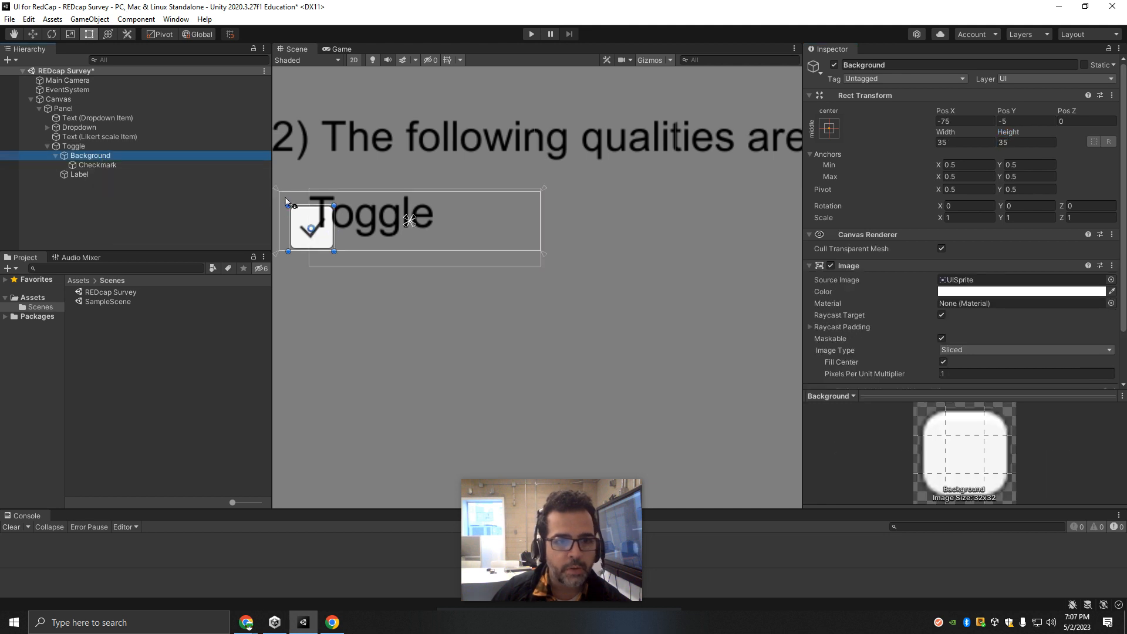
left_click_drag(300, 223, 290, 213)
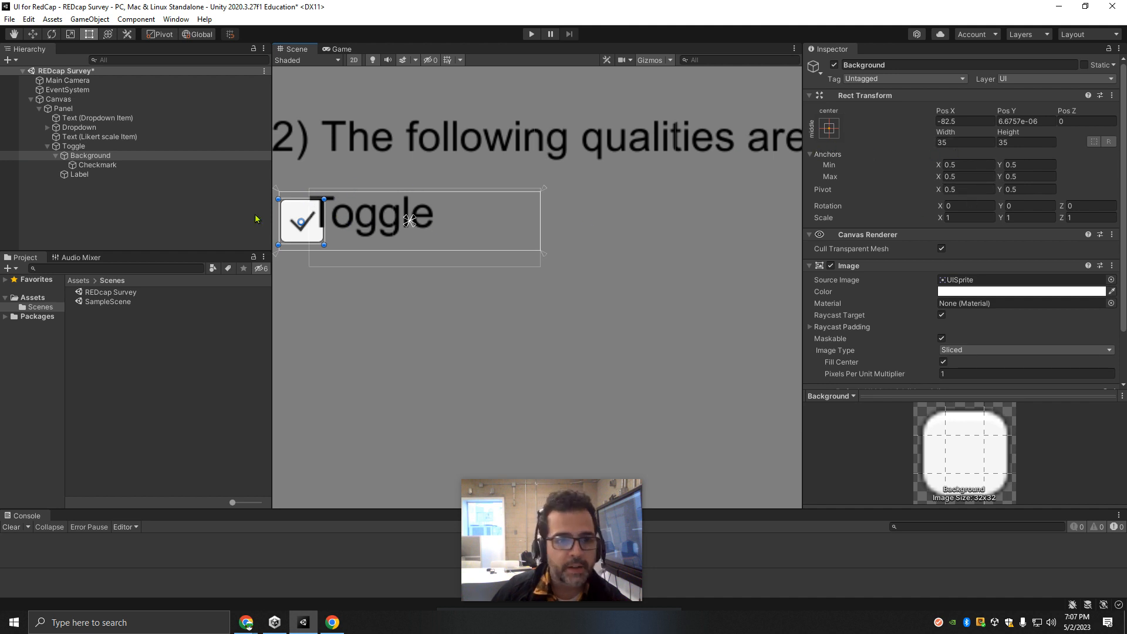
left_click(93, 148)
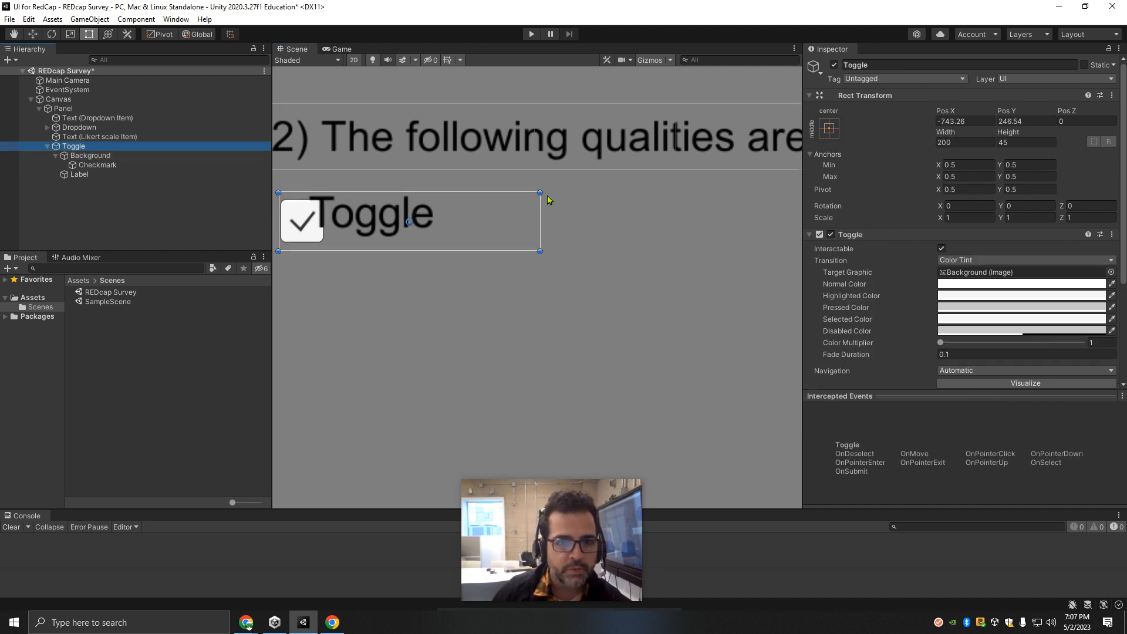
left_click(74, 156)
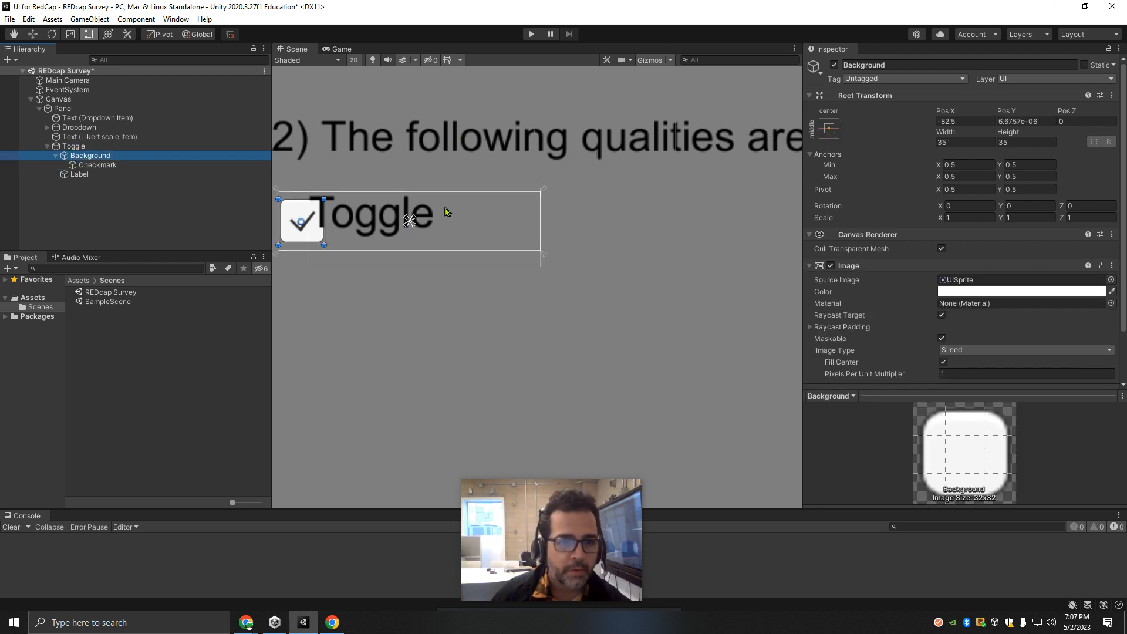
left_click(830, 128)
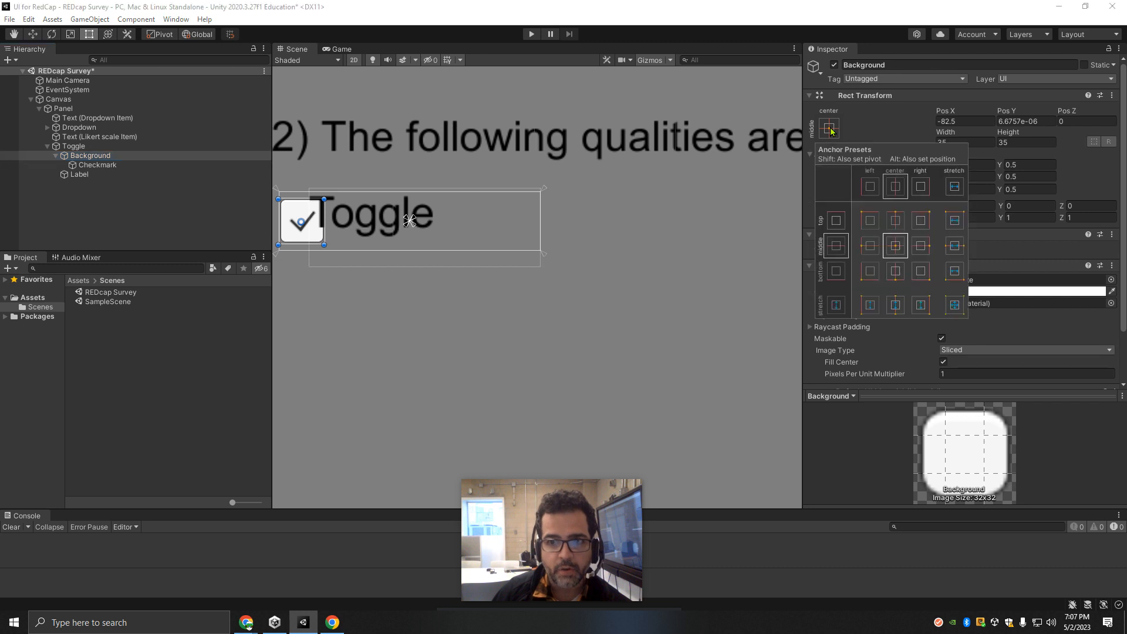
left_click(870, 247)
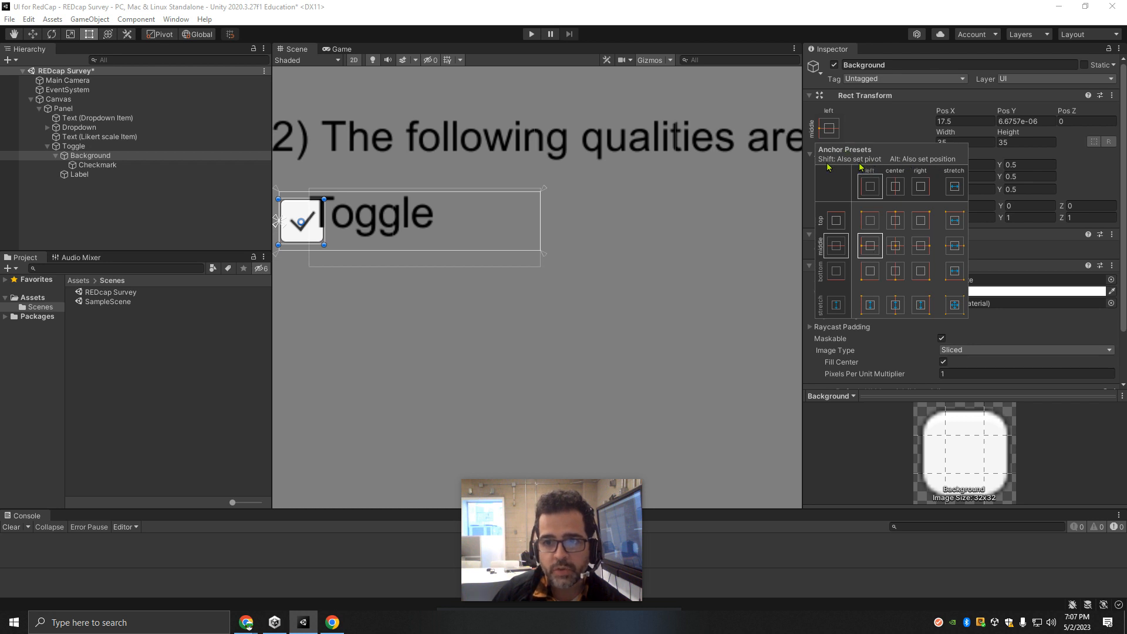
key("shift+alt")
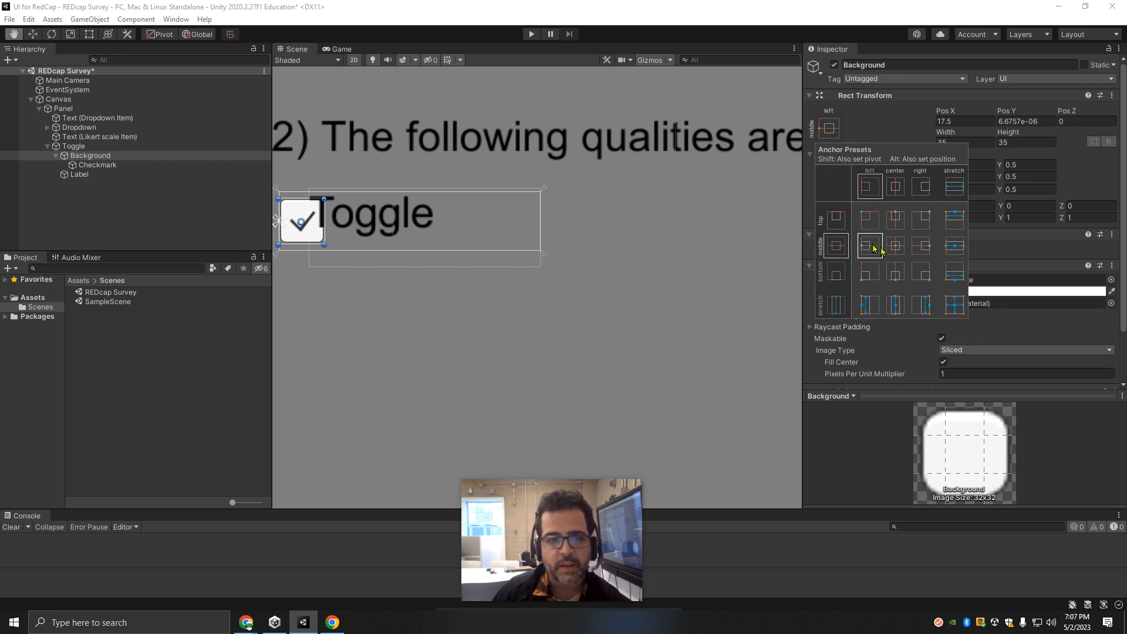
left_click(873, 247, "alt+shift")
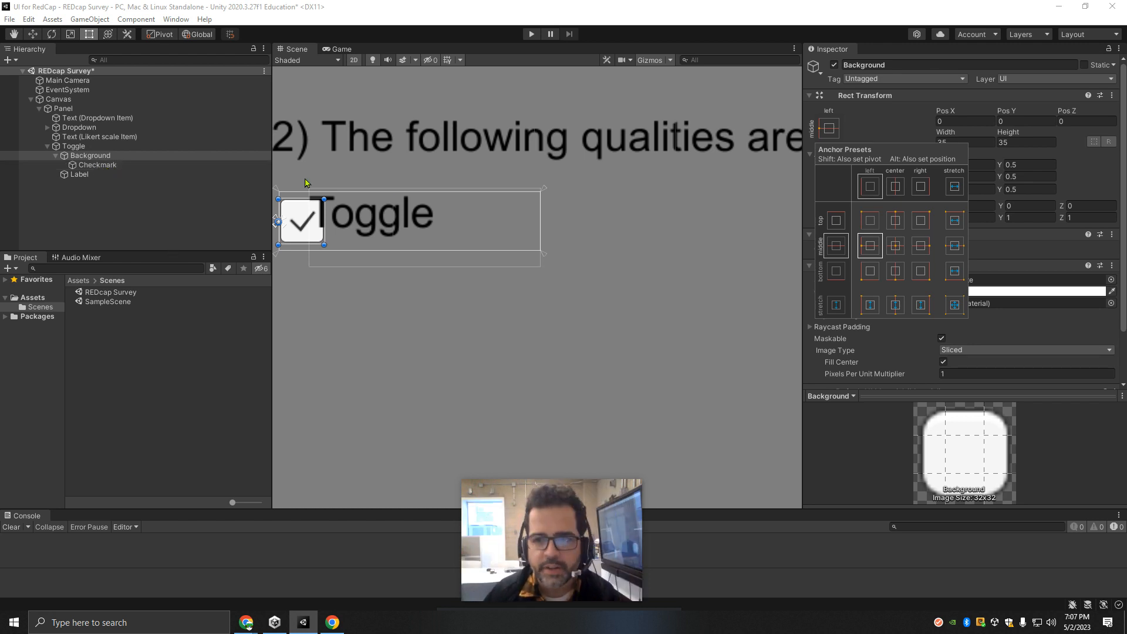
Fit the Label's box to the toggle's full height, starting at the Background's right edge with a left offset of 35.
left_click(109, 166)
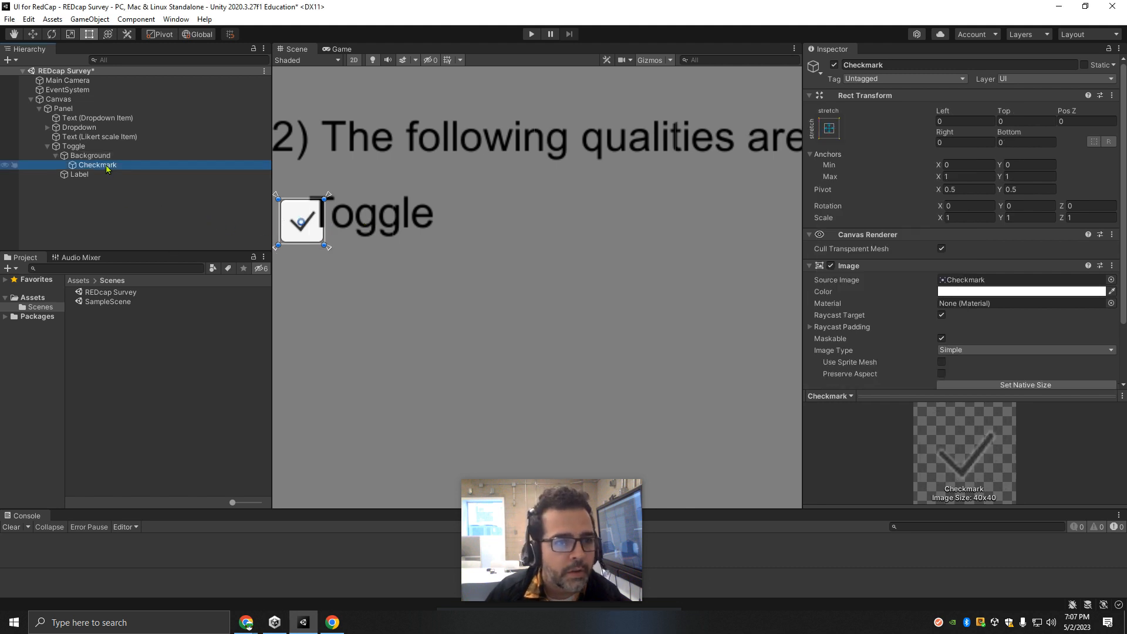
left_click(82, 175)
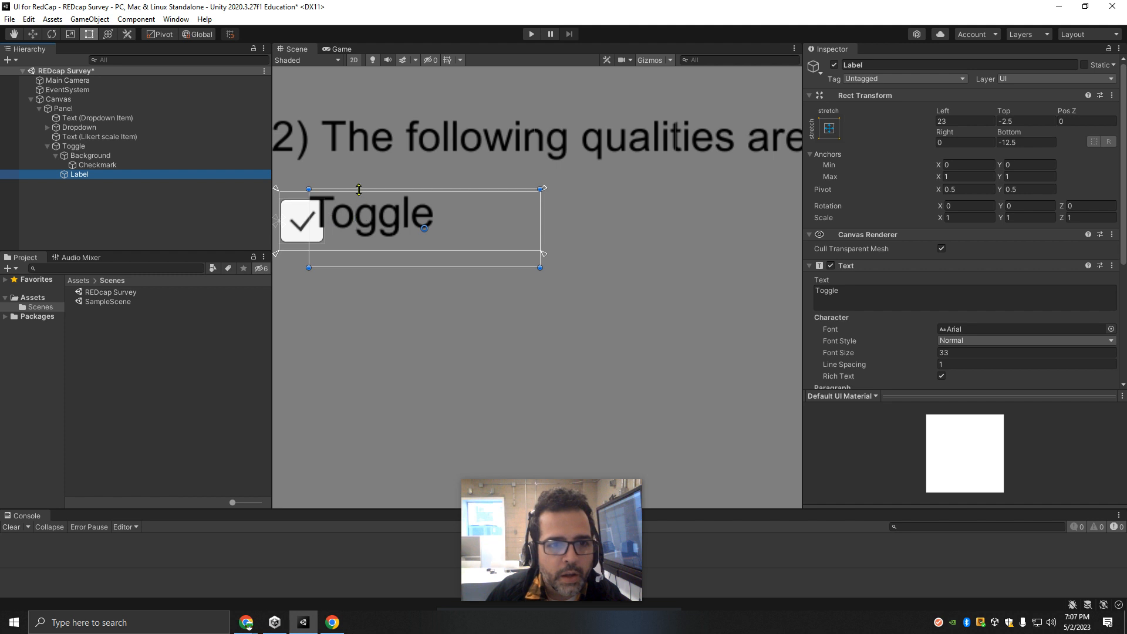
left_click_drag(358, 189, 359, 193)
left_click_drag(343, 268, 321, 226)
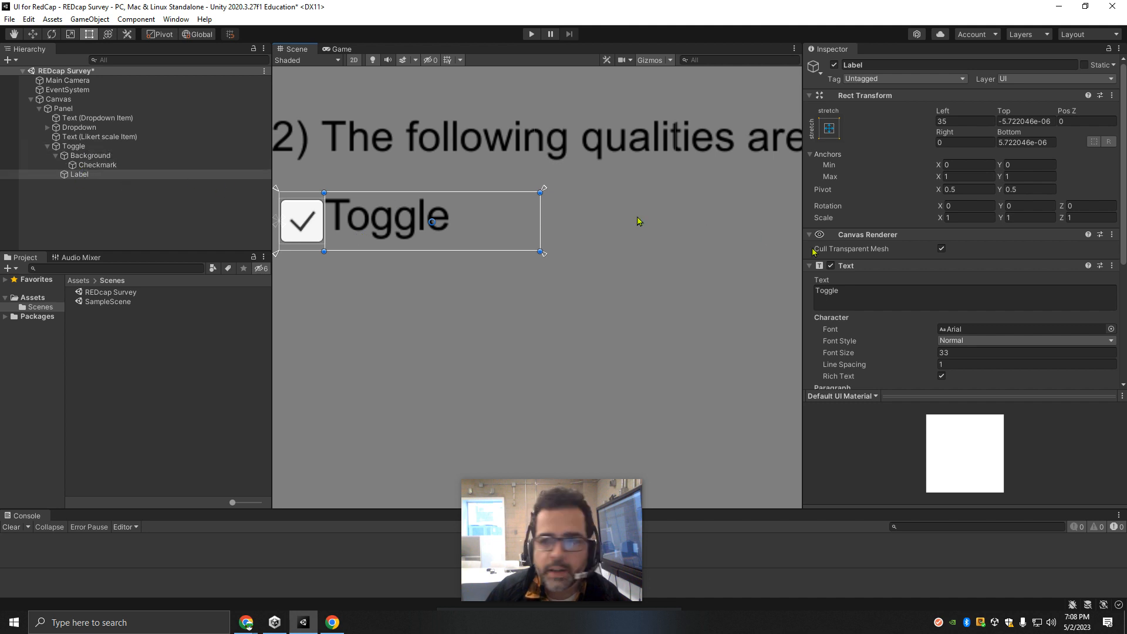
Align the Label's text vertically to the middle and insert a leading space before "Toggle".
scroll(936, 317, "down", 3)
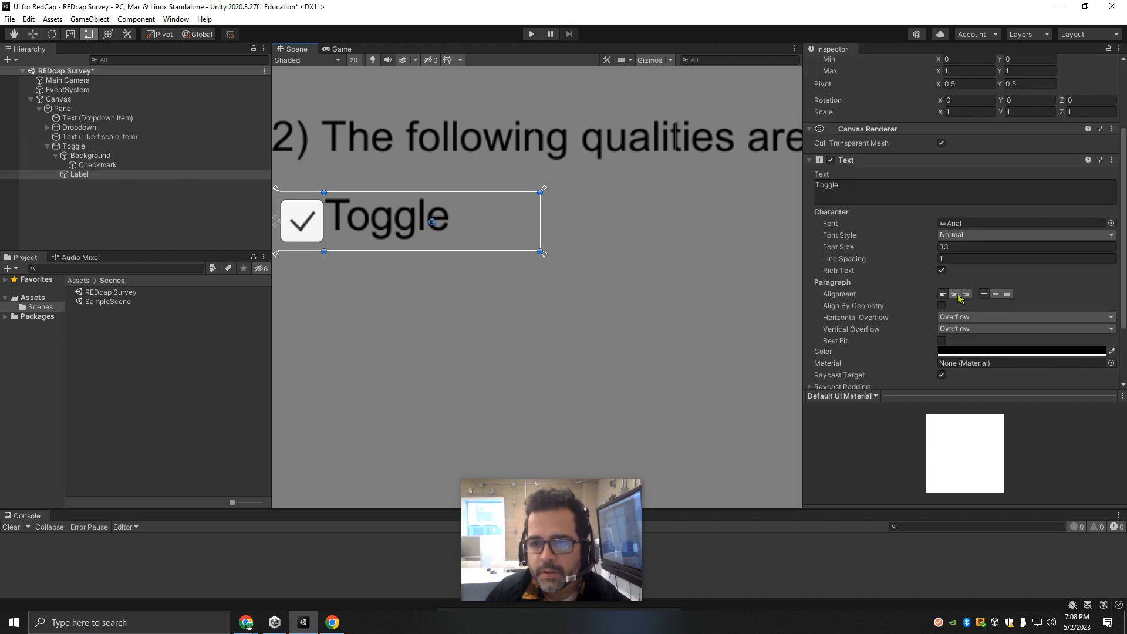
left_click(995, 294)
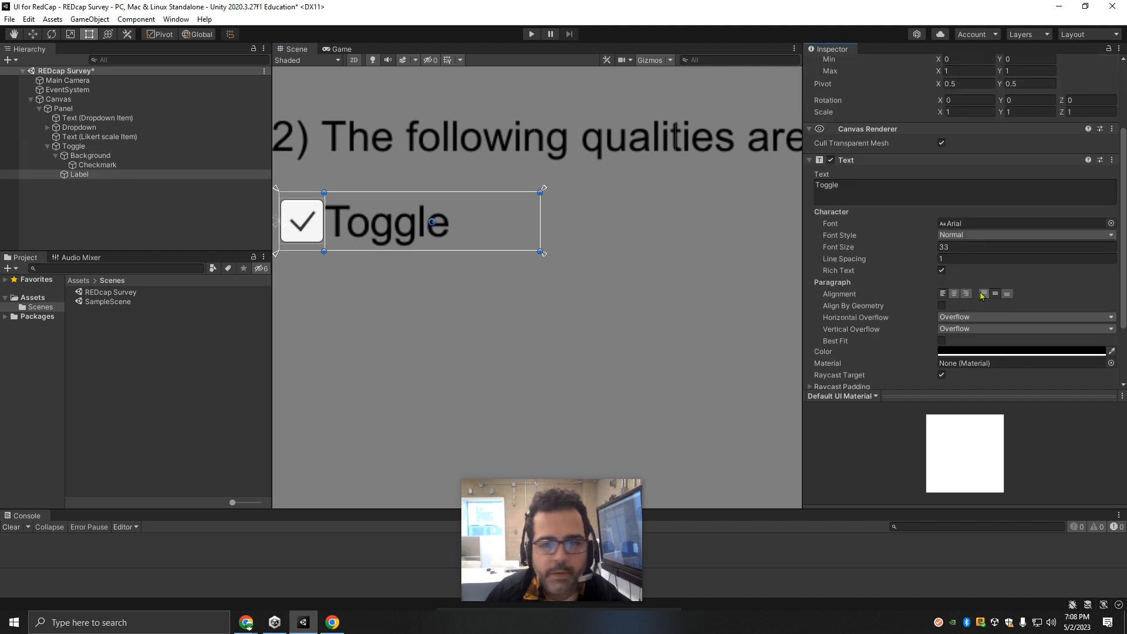
left_click(945, 247)
left_click(839, 187)
left_click_drag(818, 187, 843, 191)
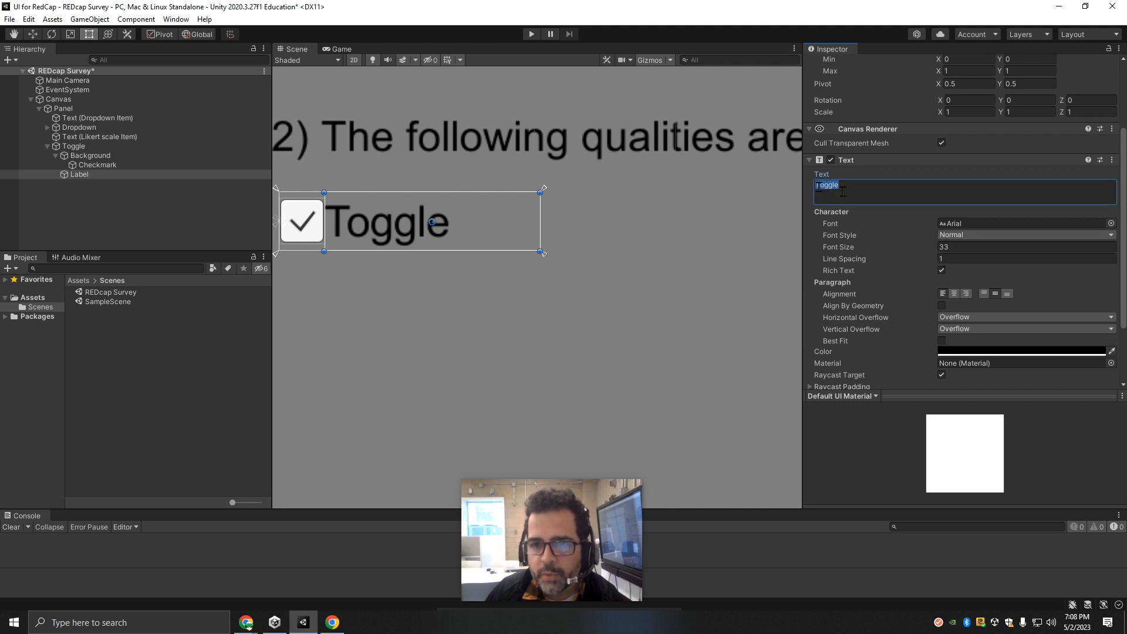
left_click(817, 187)
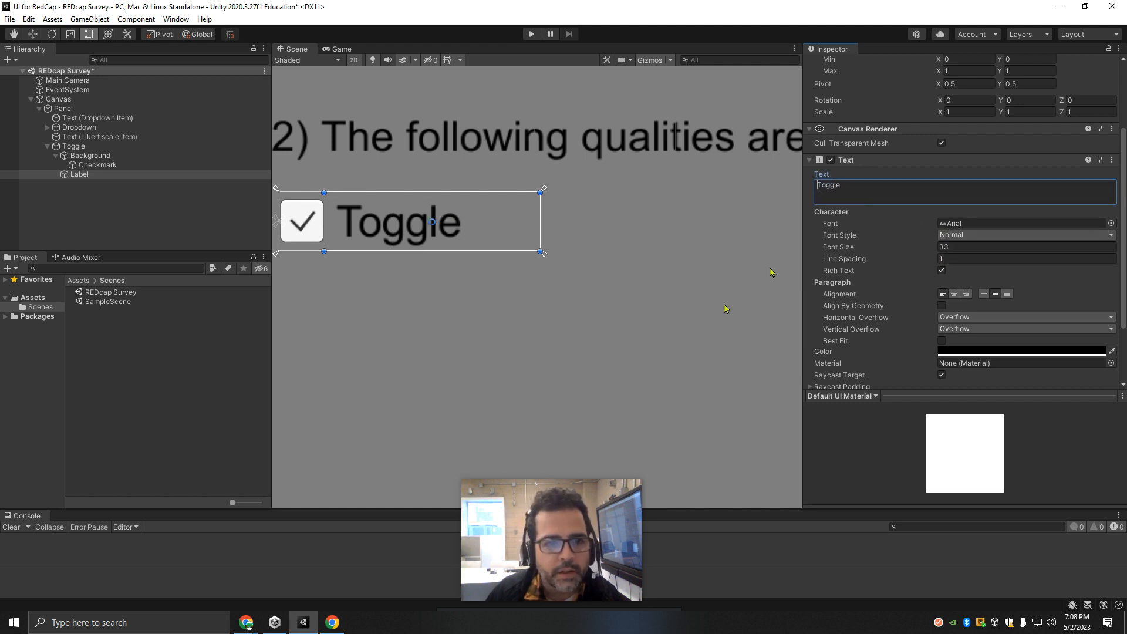
left_click(492, 286)
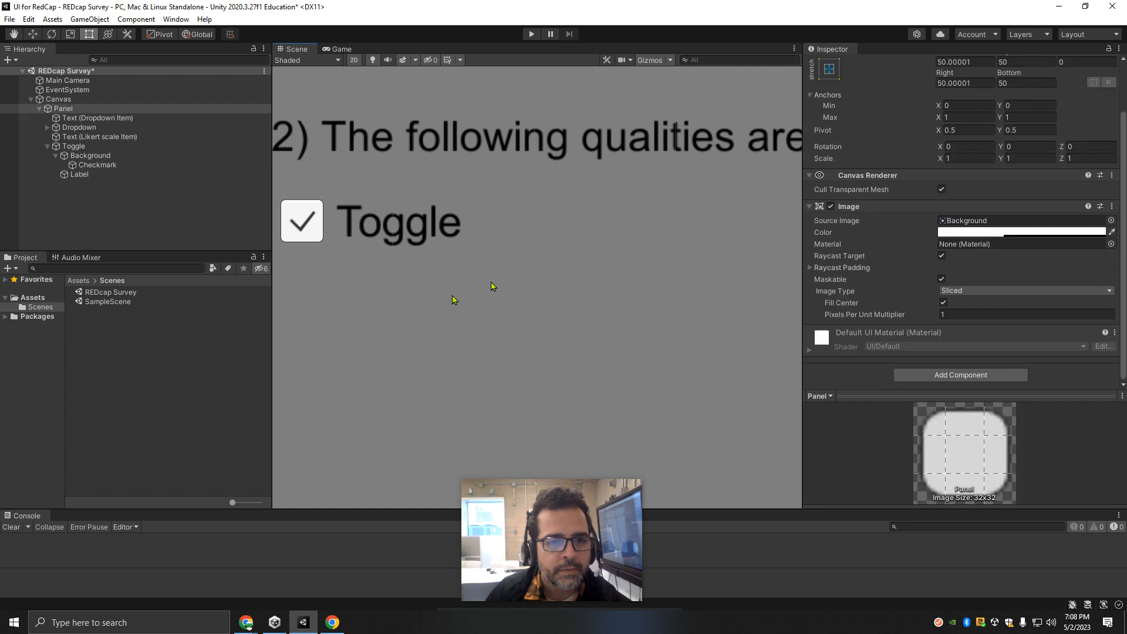
scroll(469, 225, "down", 5)
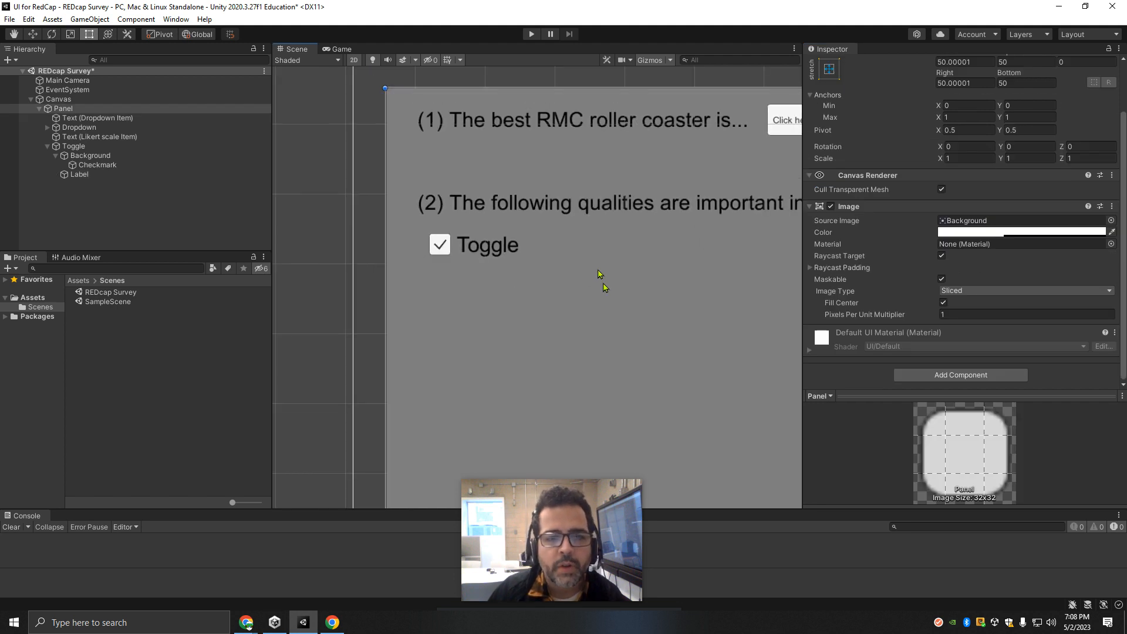
Collapse the Toggle and its child objects in the scene hierarchy.
scroll(550, 273, "down", 1)
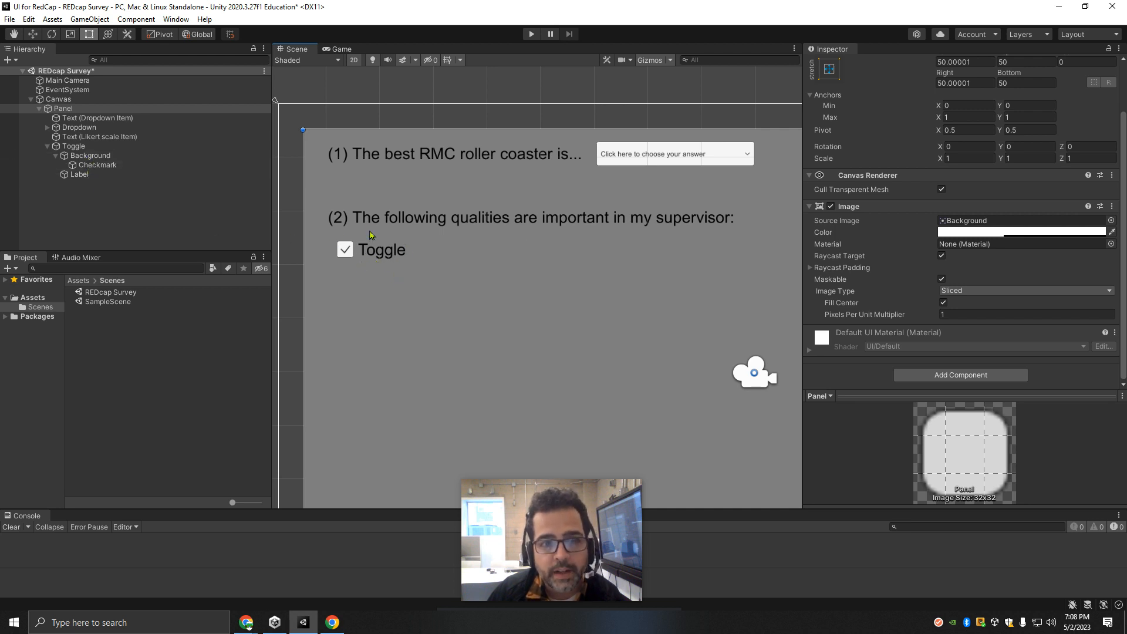
left_click(55, 156)
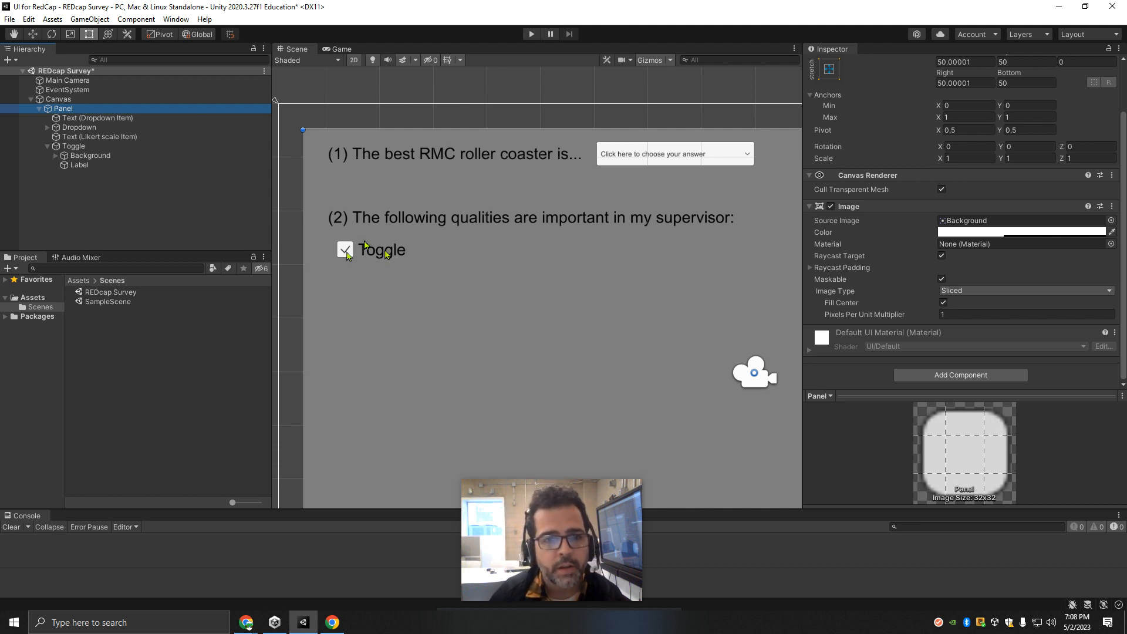
left_click(75, 147)
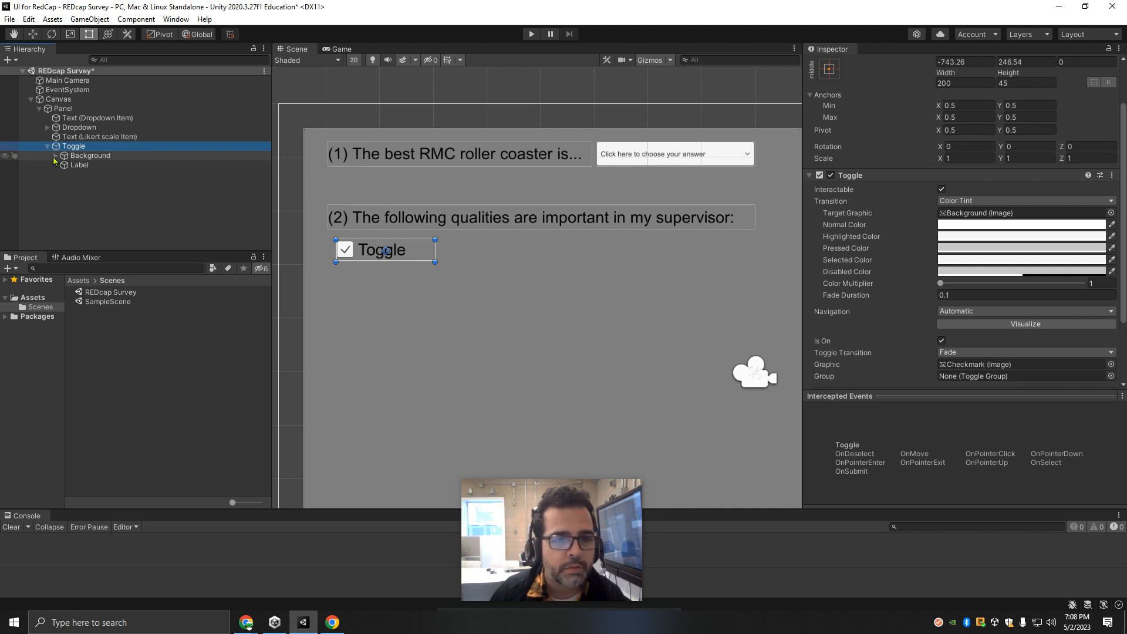
left_click(46, 147)
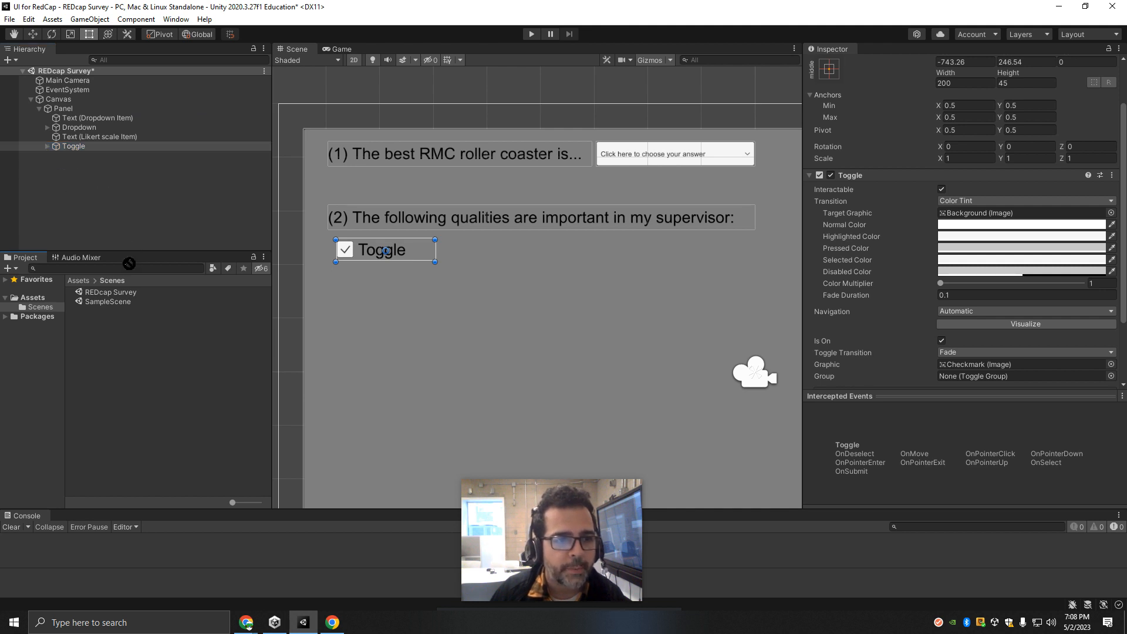
left_click_drag(130, 264, 111, 158)
Create a new folder named Prefabs in the project's Assets folder.
left_click(33, 298)
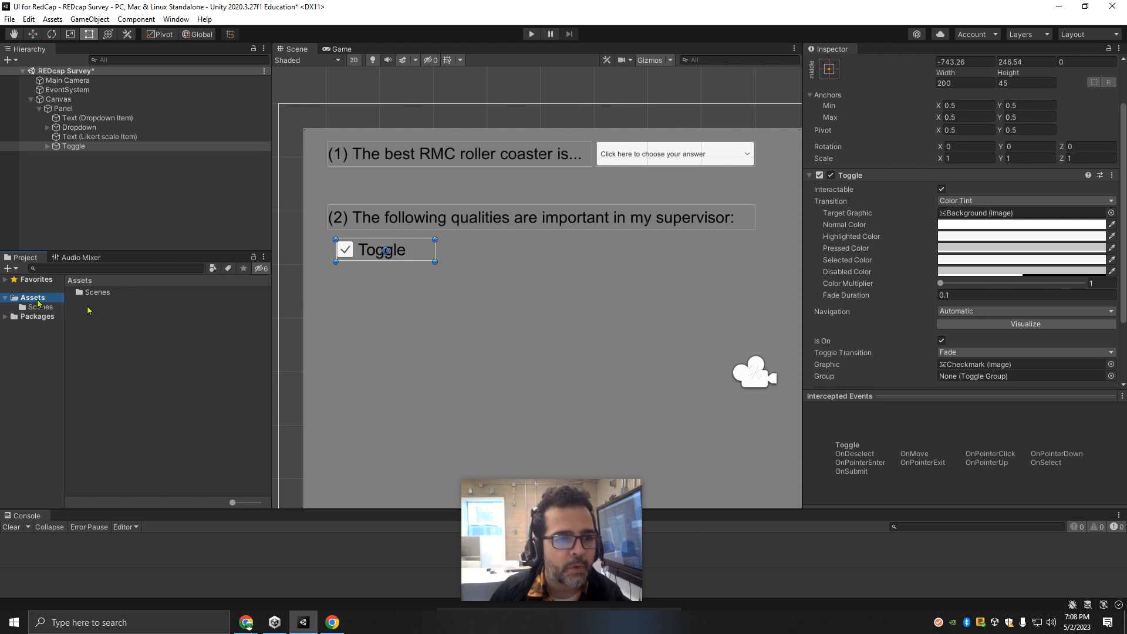
right_click(98, 295)
mouse_move(150, 302)
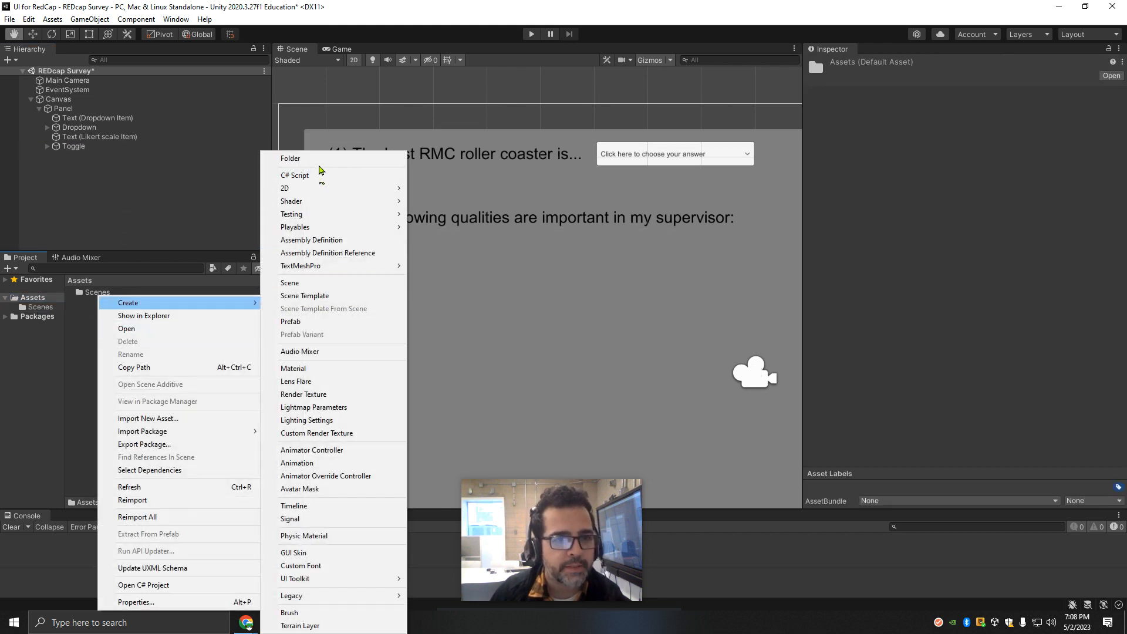
left_click(321, 161)
type("Pr")
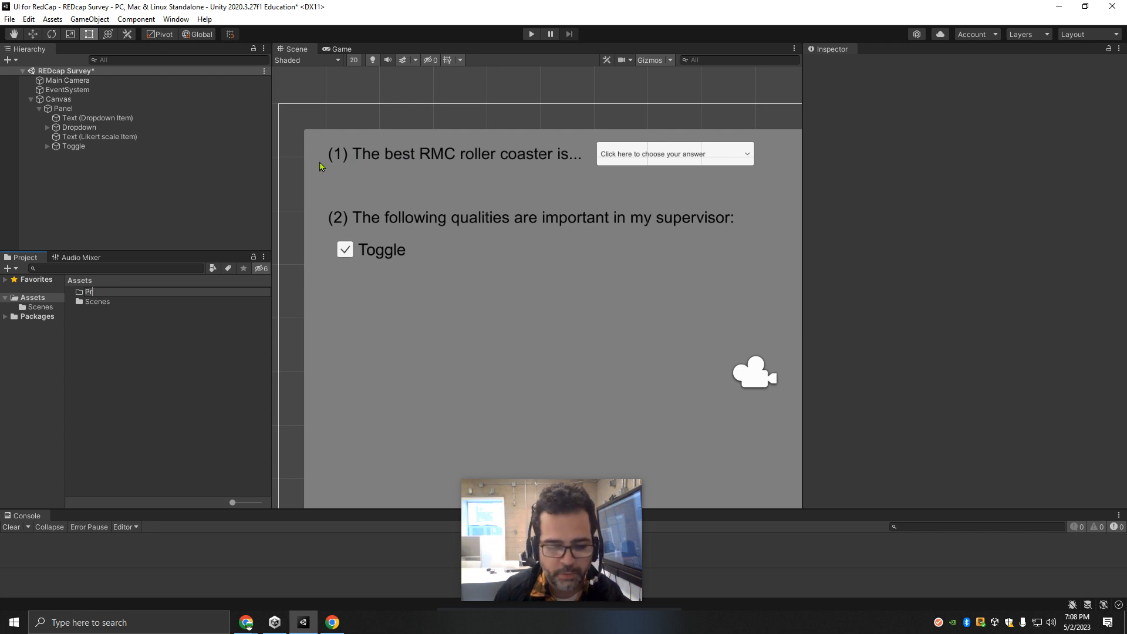
type("efabs")
key("Return")
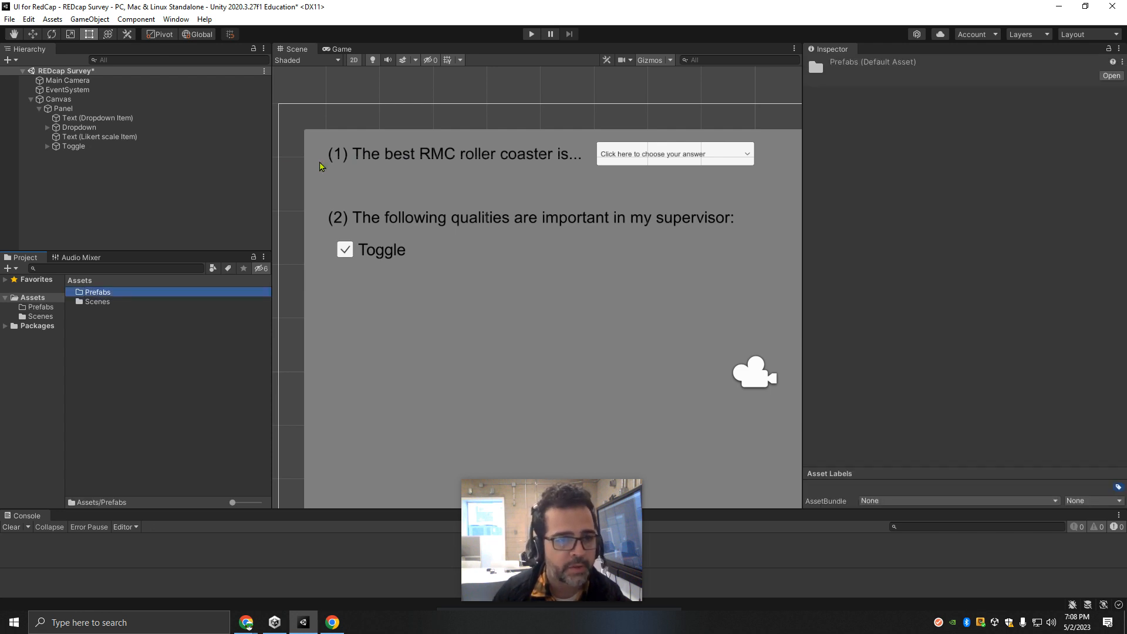
Save the Toggle as a prefab in the Prefabs folder and delete the original Toggle from the Panel.
left_click_drag(69, 147, 94, 295)
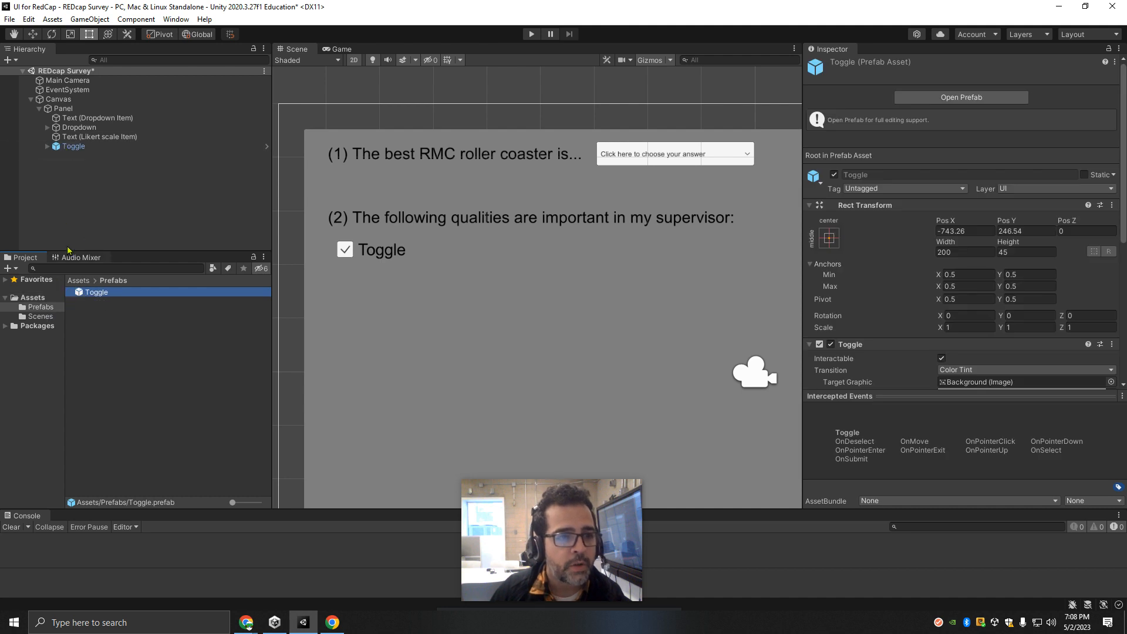
left_click(93, 305)
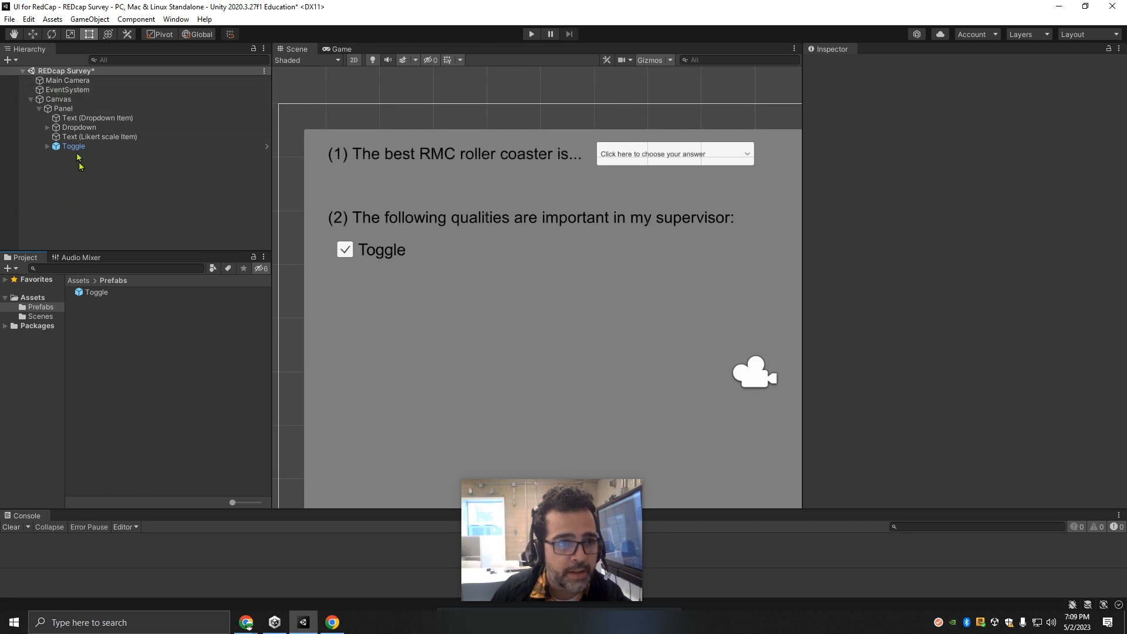
left_click(96, 294)
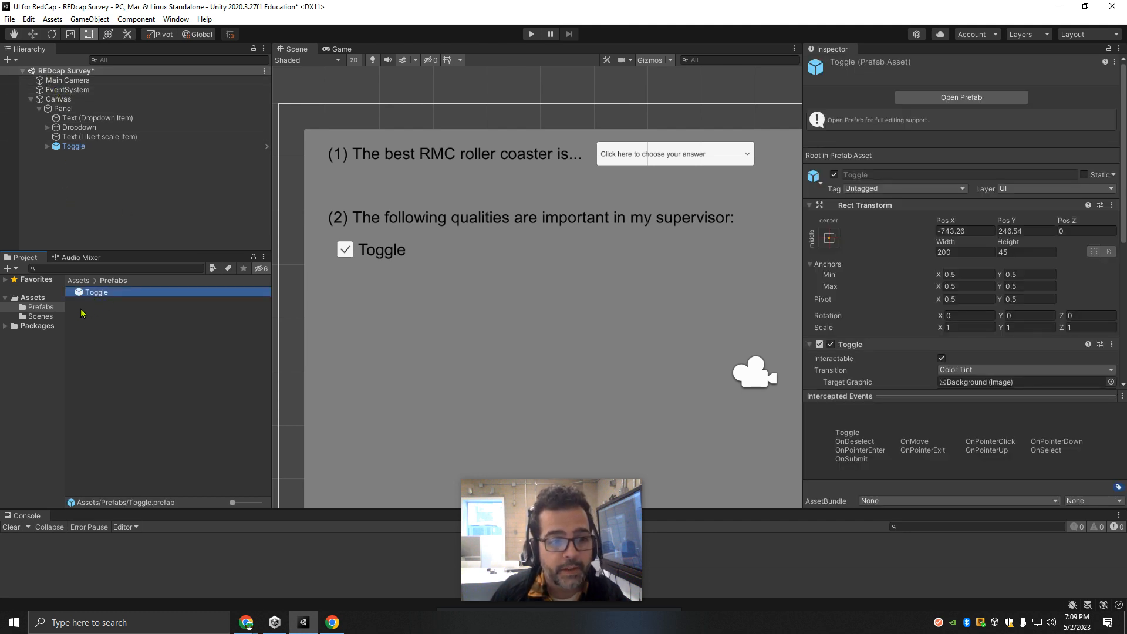
left_click(73, 148)
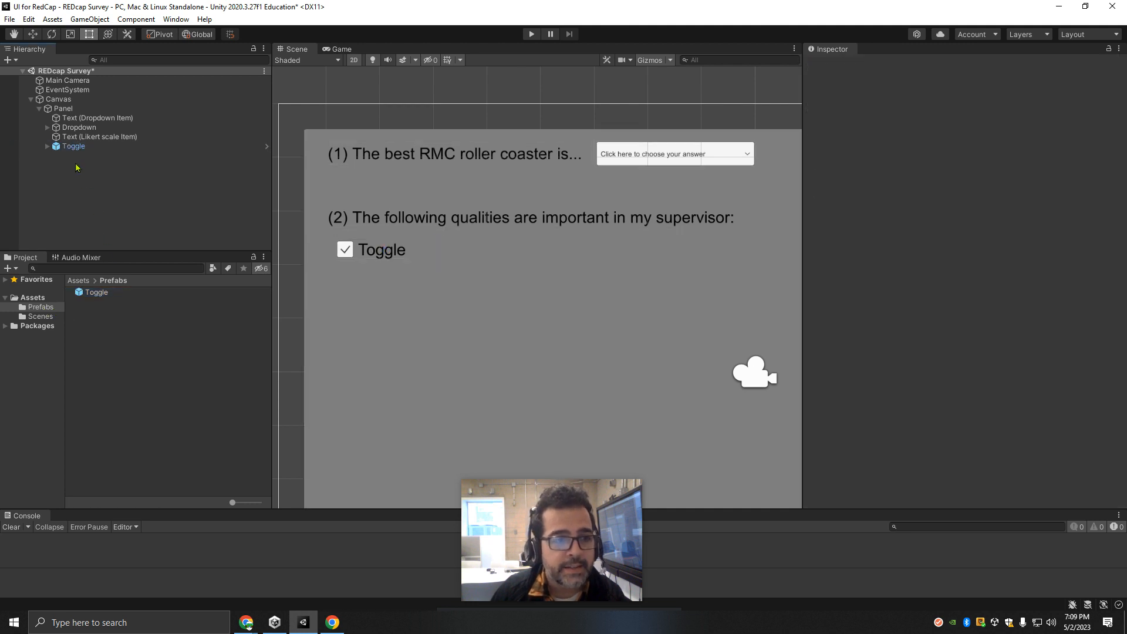
key("Delete")
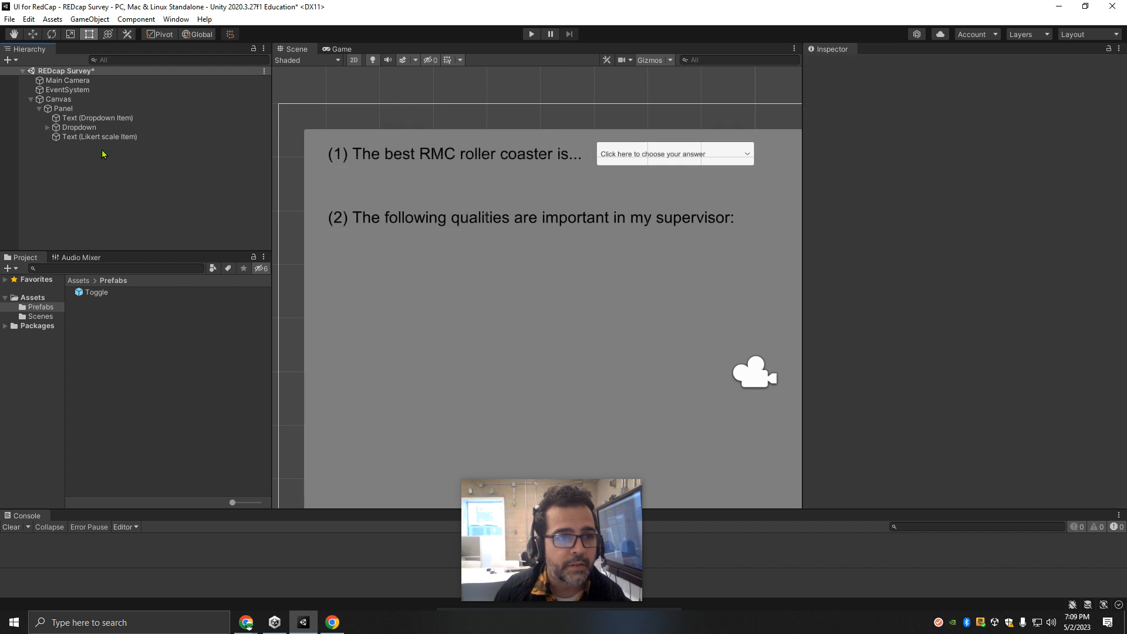
left_click(94, 294)
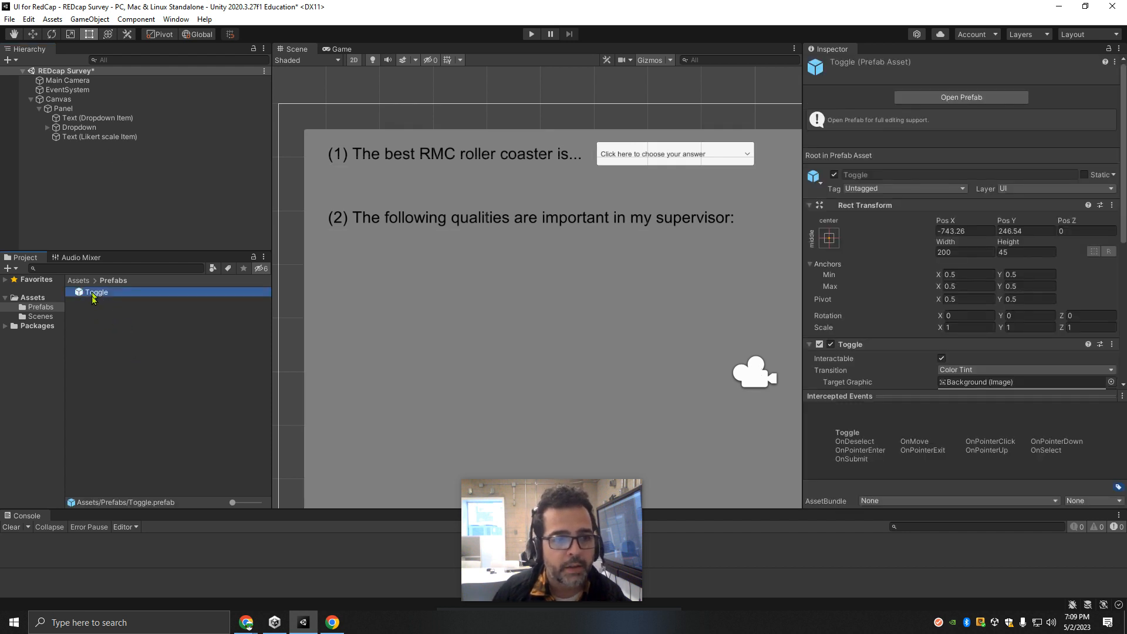
left_click_drag(93, 296, 117, 190)
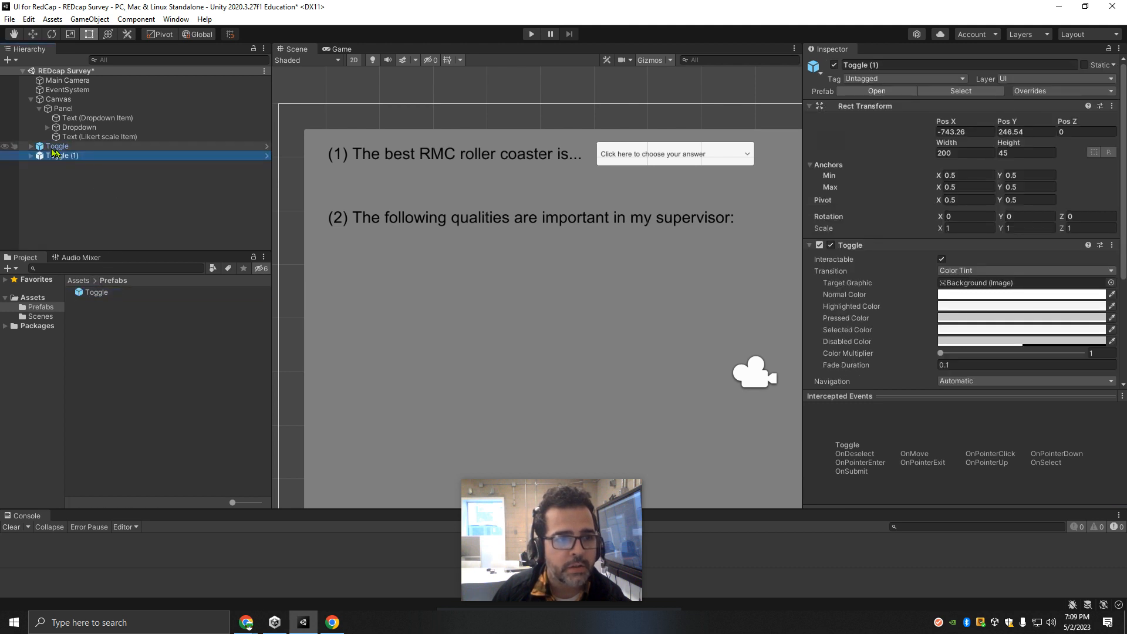
left_click_drag(52, 148, 63, 109)
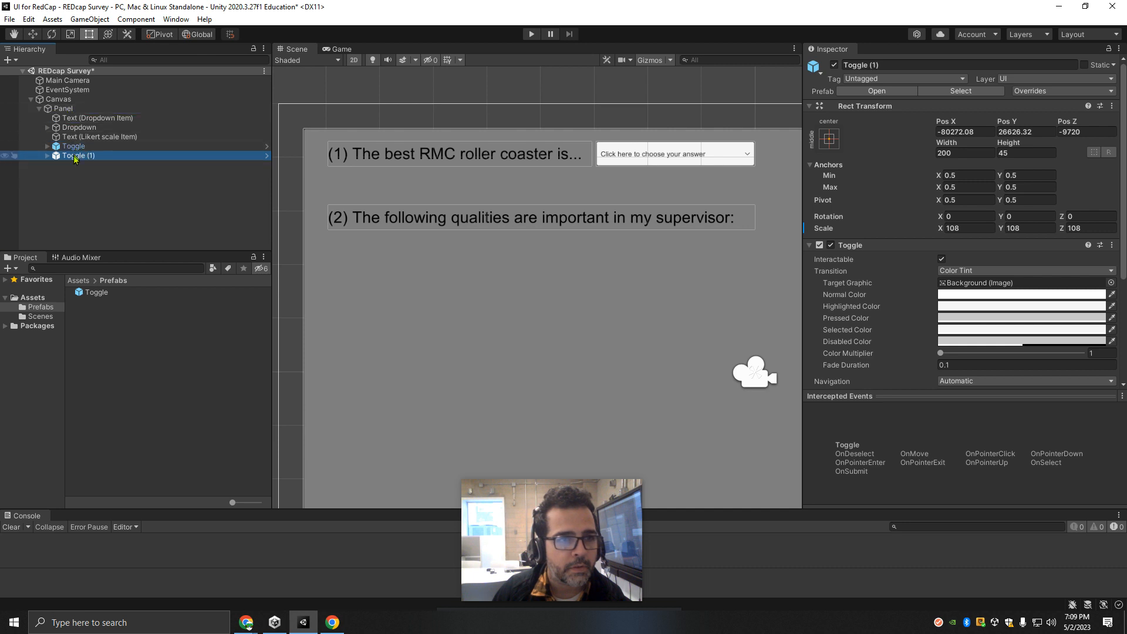
scroll(674, 279, "down", 2)
scroll(674, 279, "down", 3)
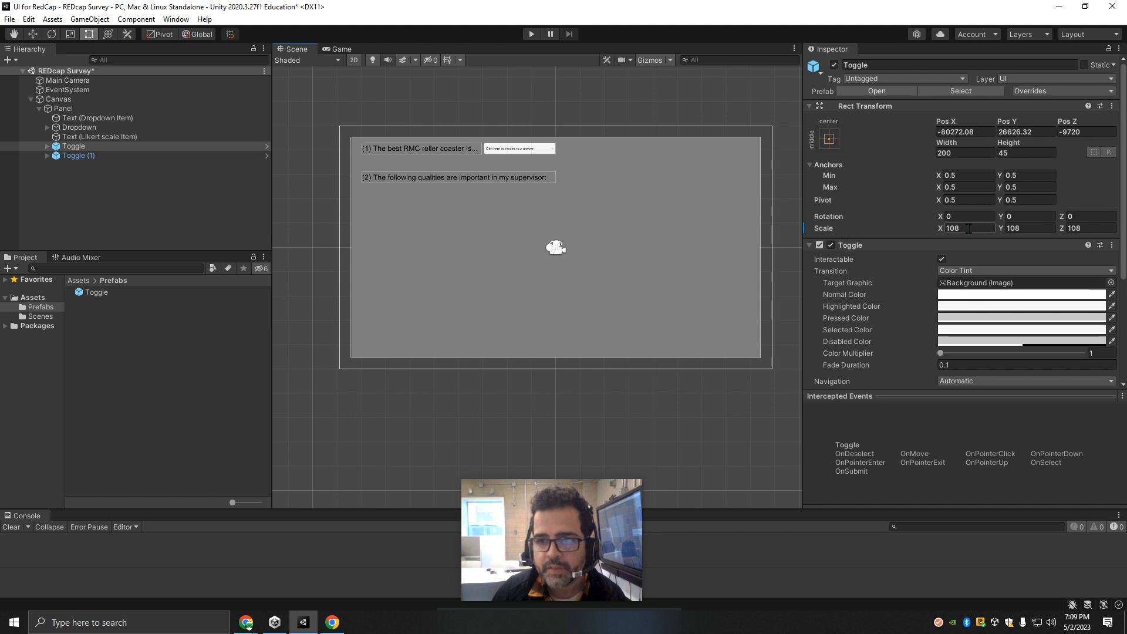
key("ctrl+z")
key("ctrl+z")
key("ctrl+z")
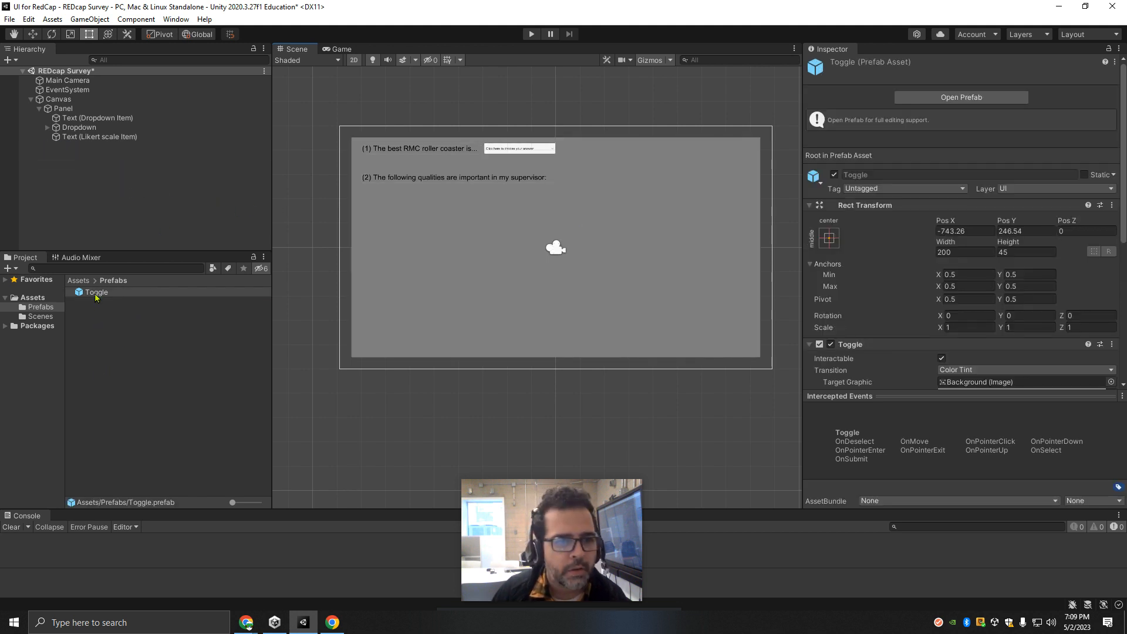
Add two instances of the Toggle prefab directly as children of the Panel.
left_click_drag(95, 294, 66, 110)
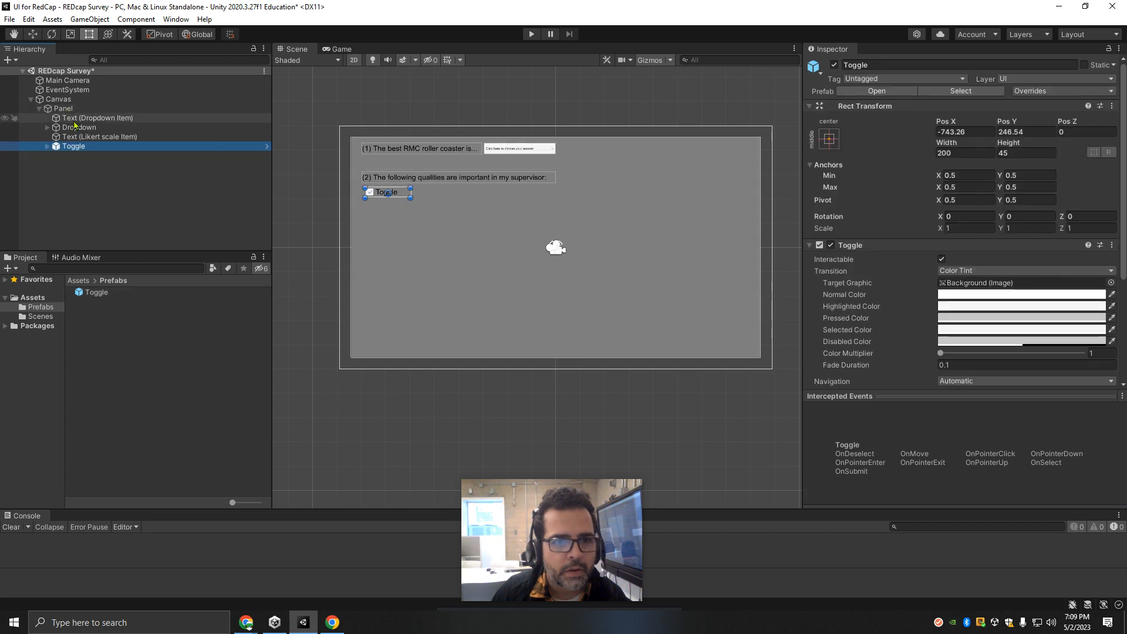
left_click_drag(86, 298, 94, 111)
left_click(86, 184)
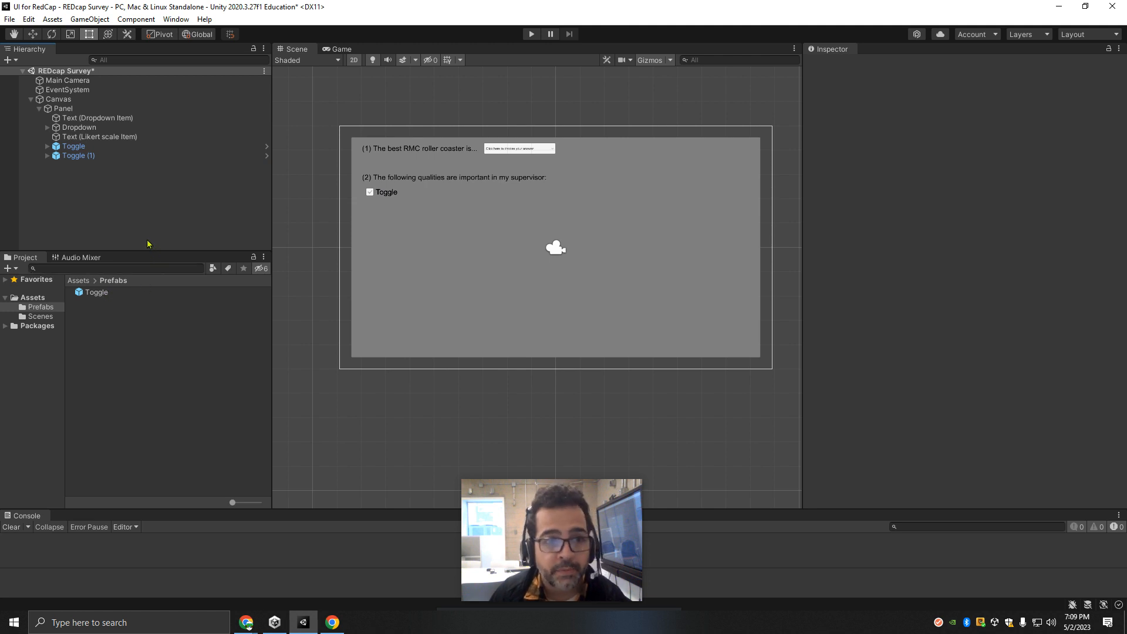
left_click(84, 293)
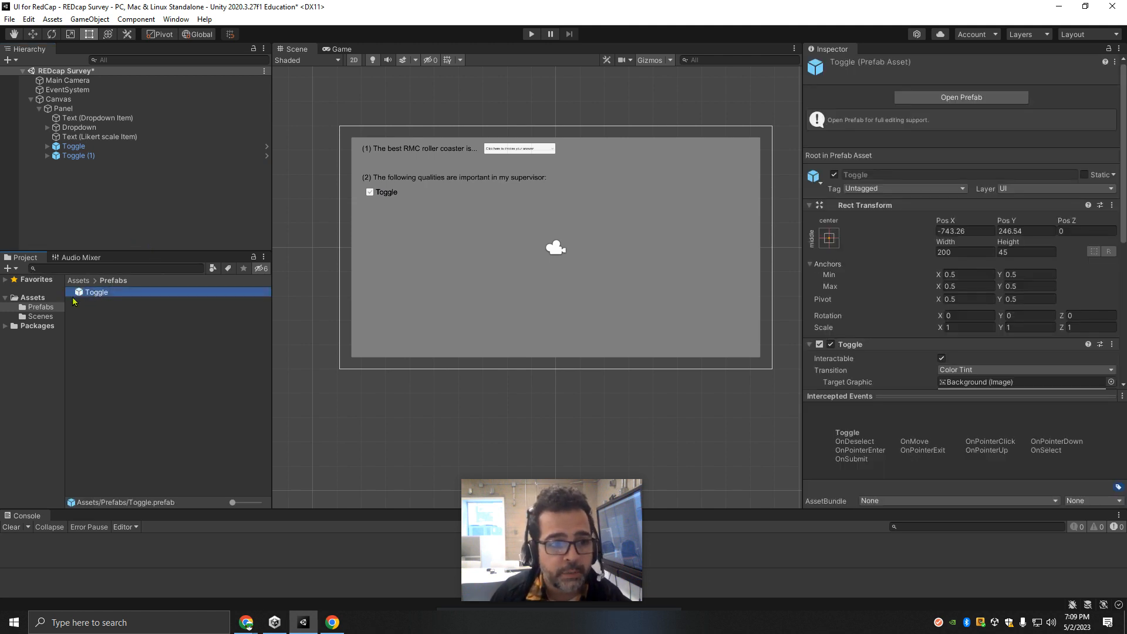
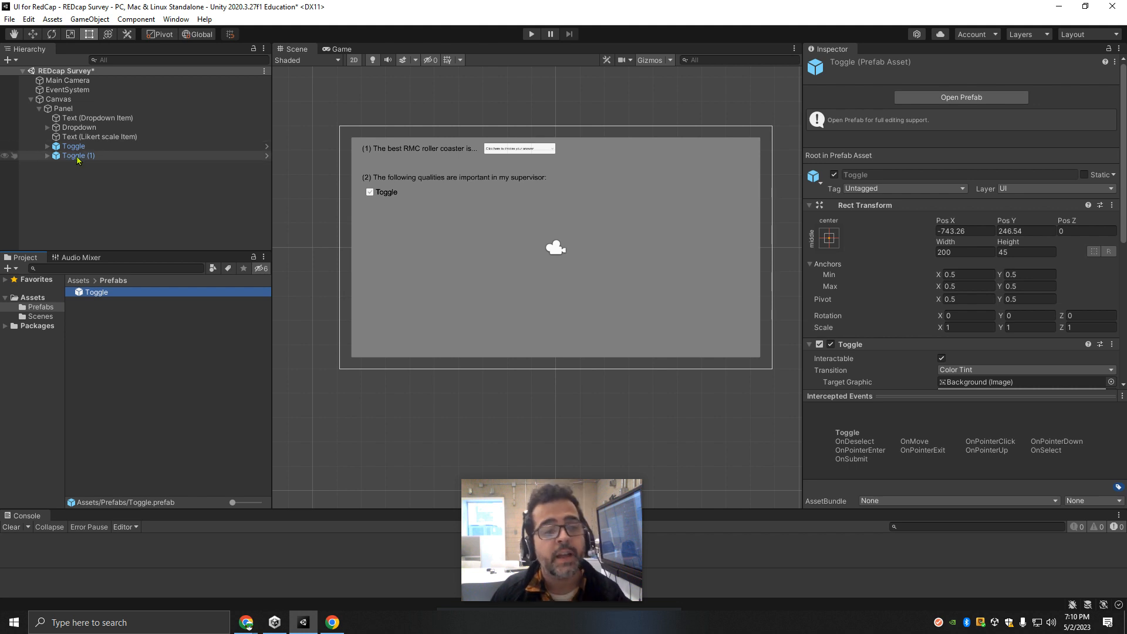
Bring up the prefab commands for the first Toggle instance in the Panel.
right_click(76, 157)
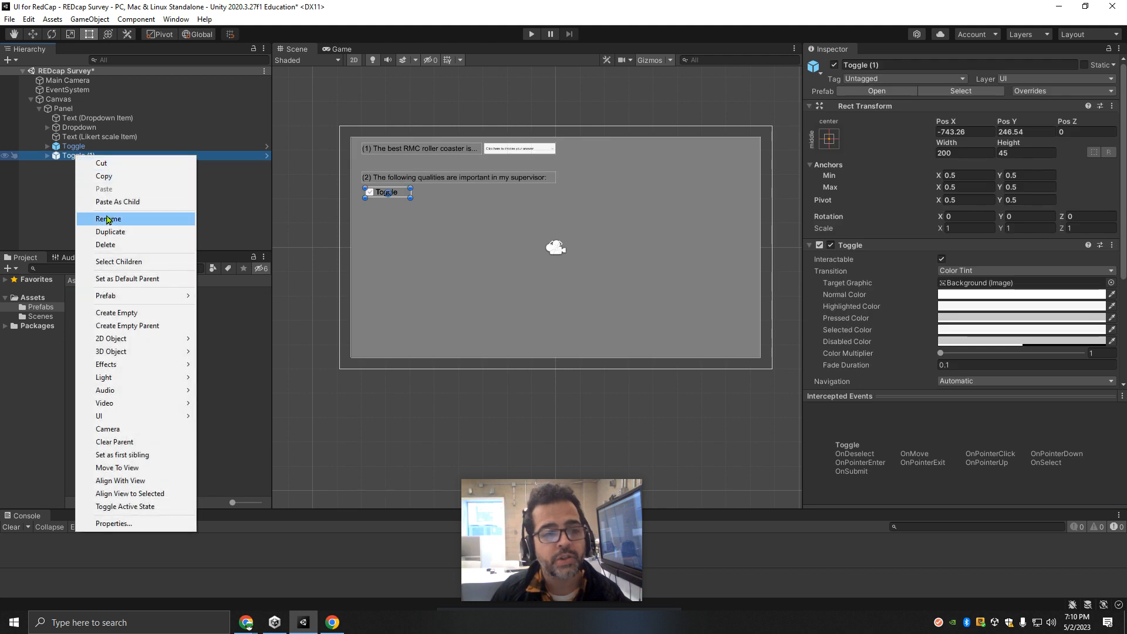
left_click(71, 148)
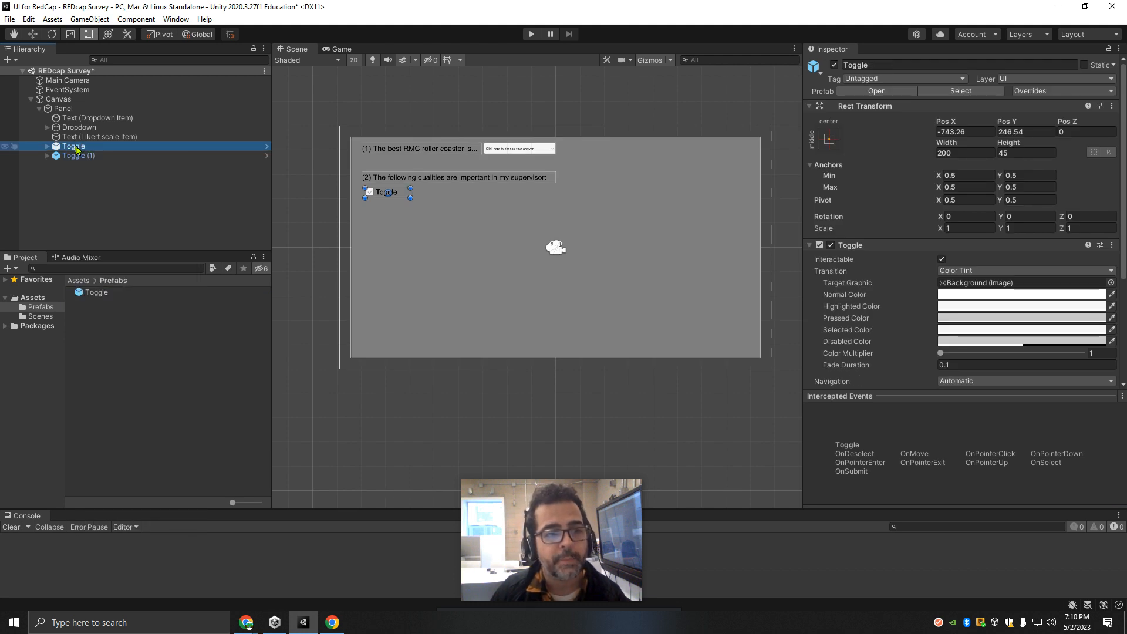
right_click(76, 150)
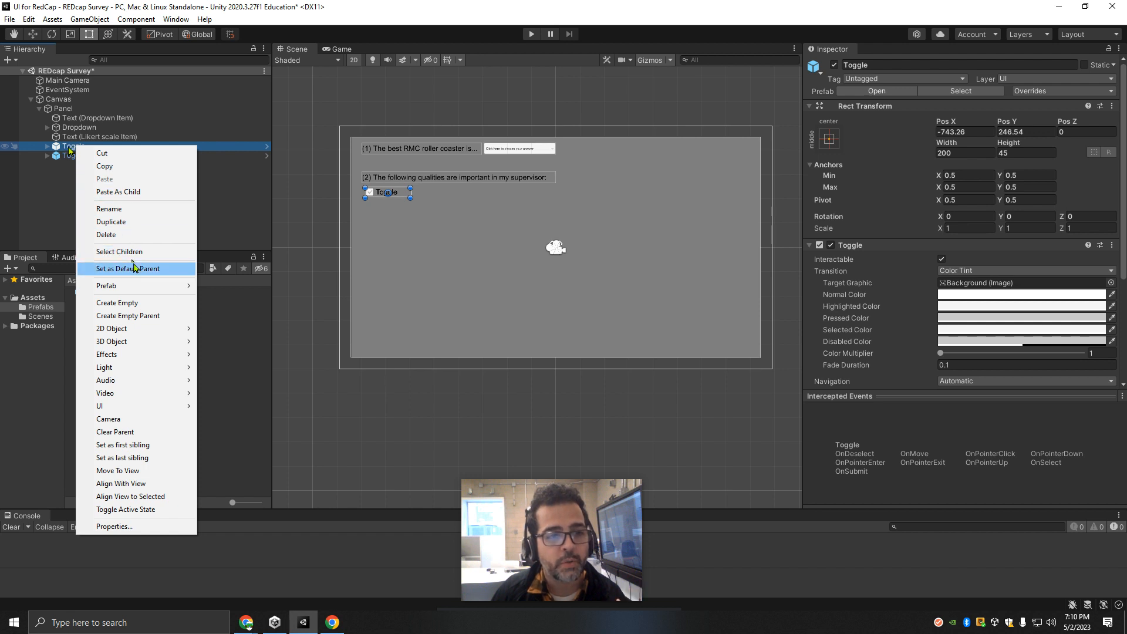
mouse_move(118, 287)
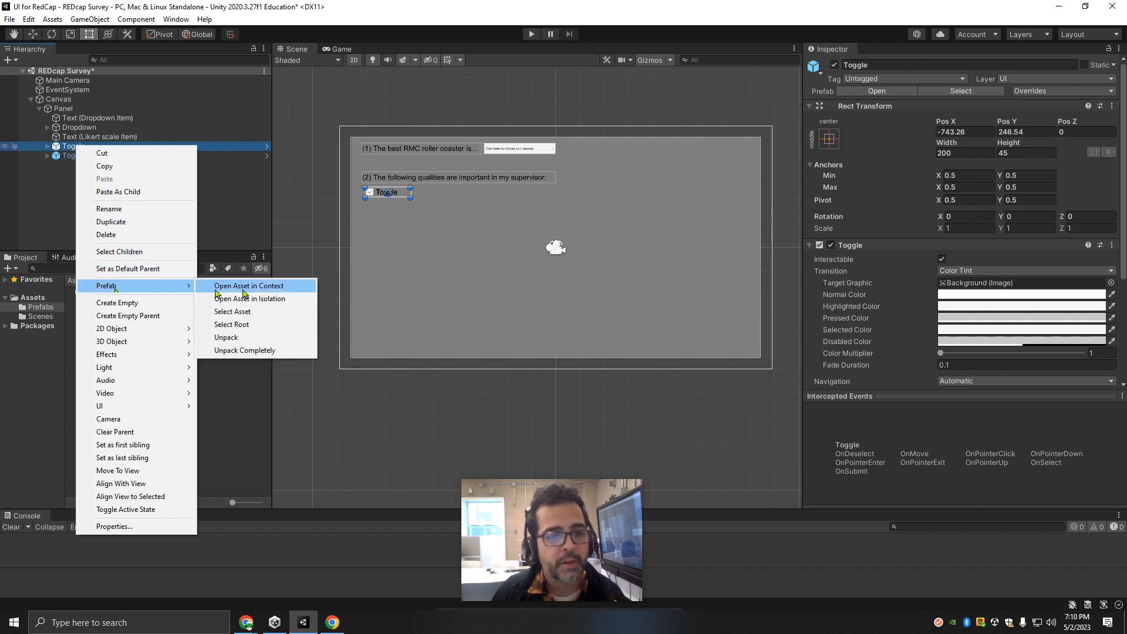
Completely unpack the original Toggle from its prefab.
left_click(219, 350)
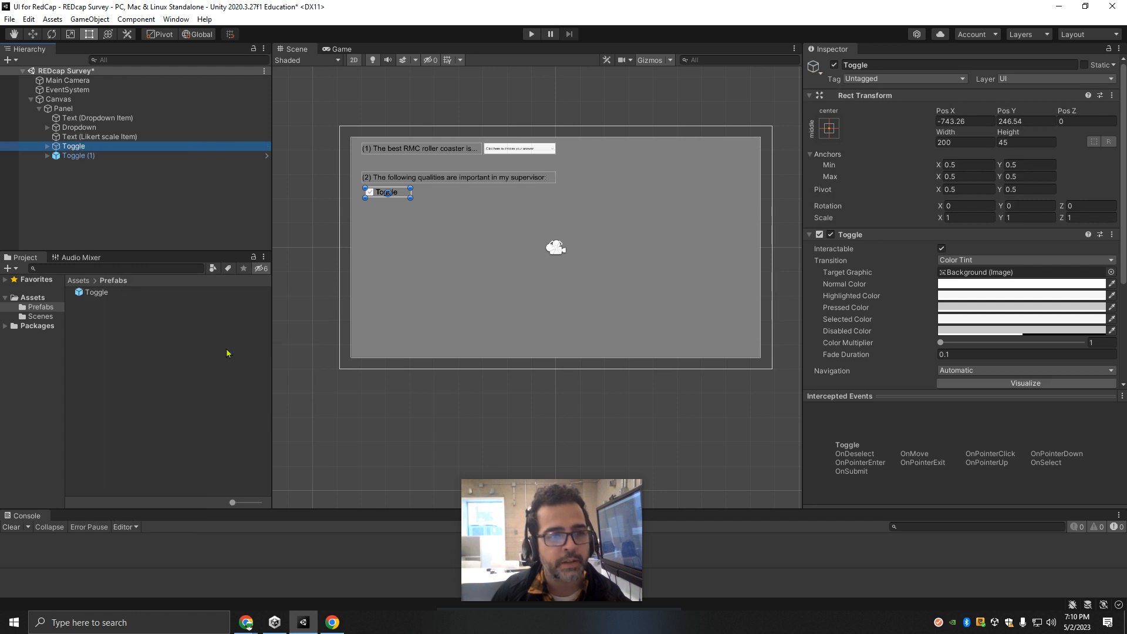
left_click(71, 156)
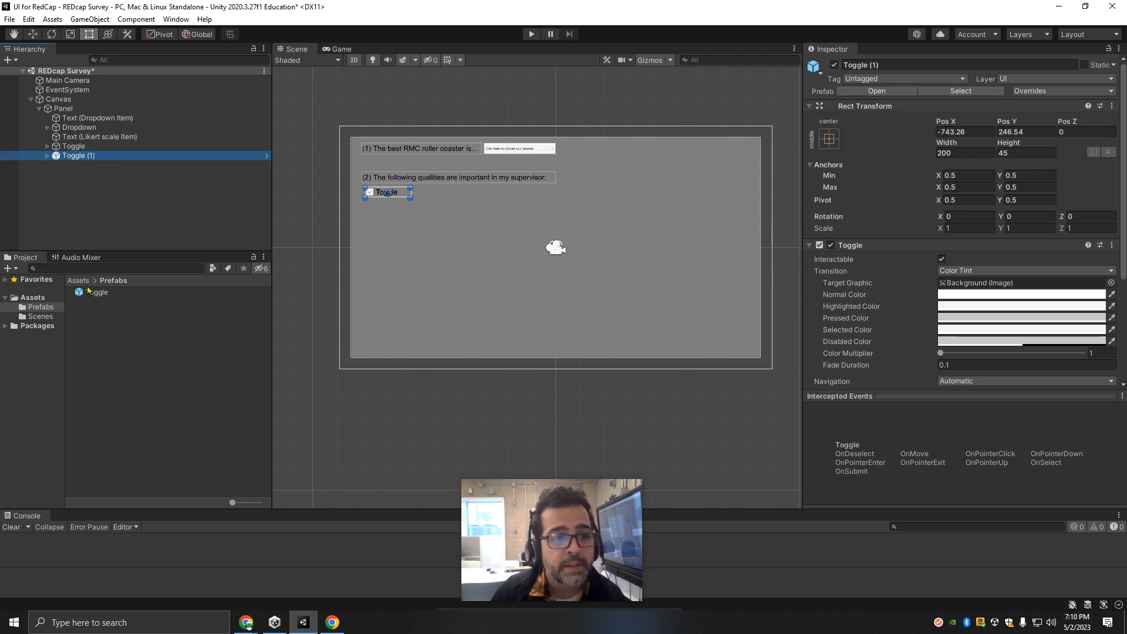
left_click(82, 196)
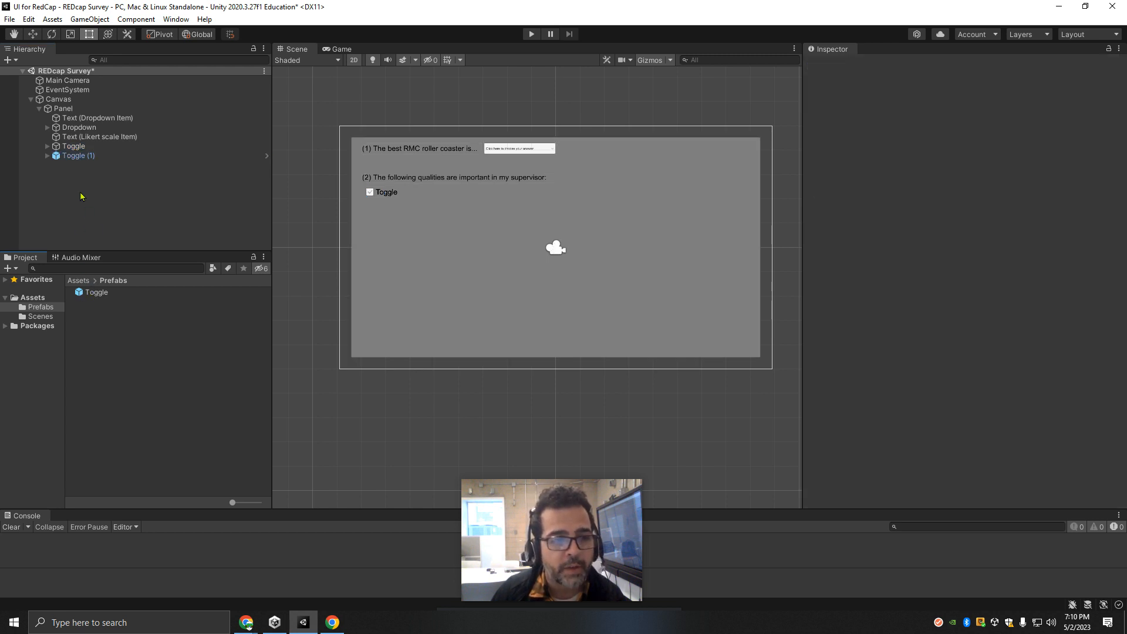
Delete the Toggle prefab asset from the Prefabs folder and remove the Toggle (1) copy from the scene.
left_click(97, 294)
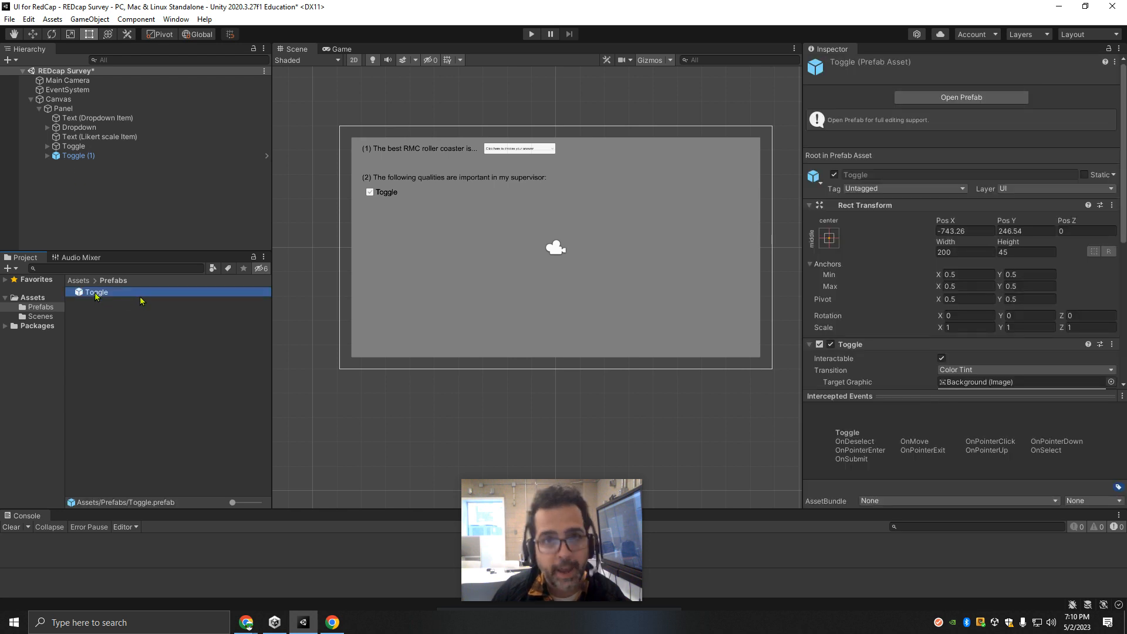
key("Delete")
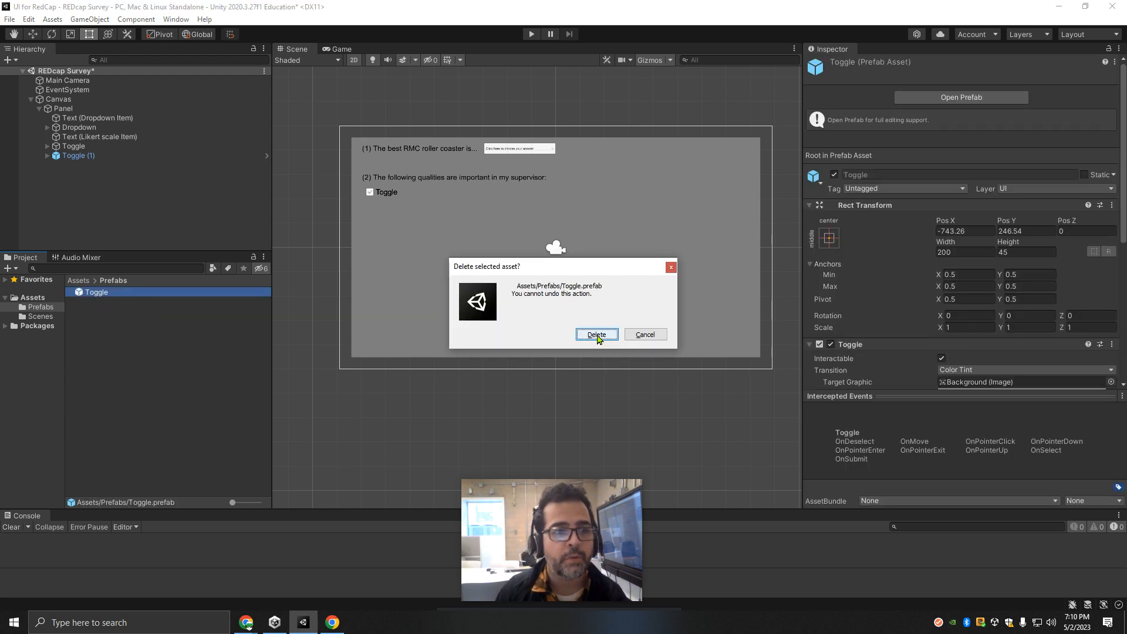
left_click(597, 334)
left_click(97, 157)
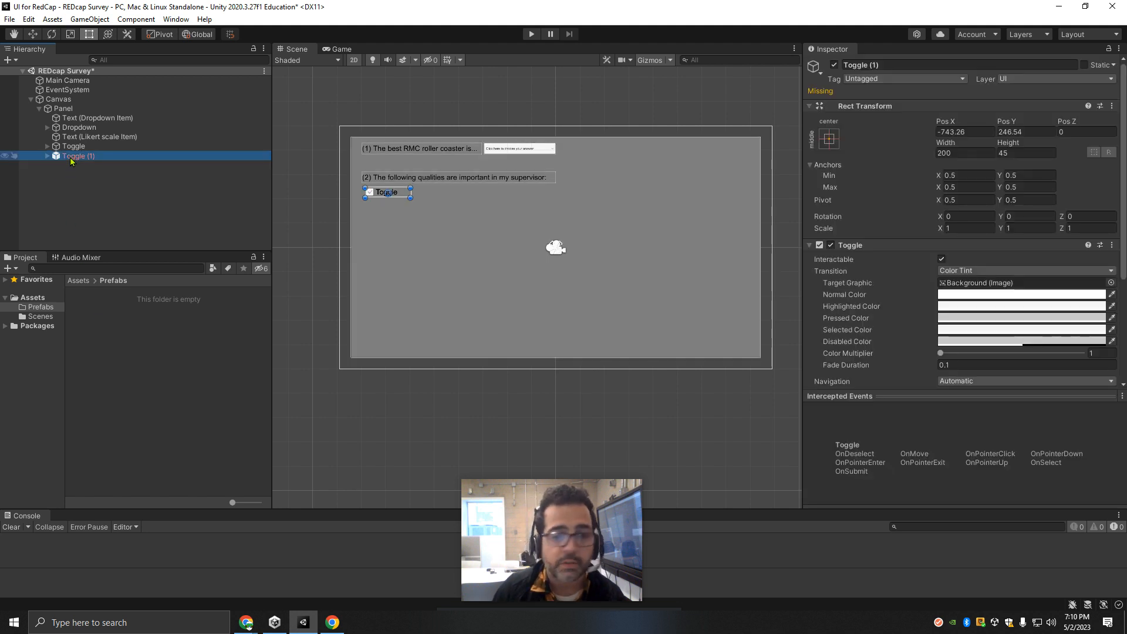
key("Delete")
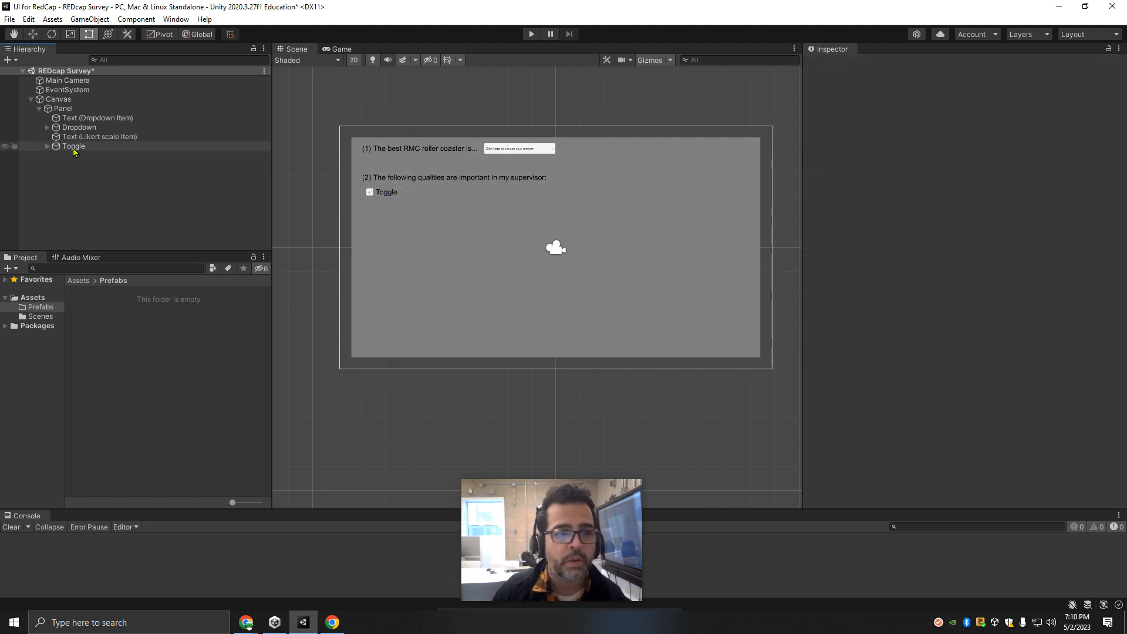
Save the unpacked Toggle as a prefab in the Prefabs folder and duplicate its scene instance four times.
left_click(73, 146)
left_click_drag(97, 250, 101, 311)
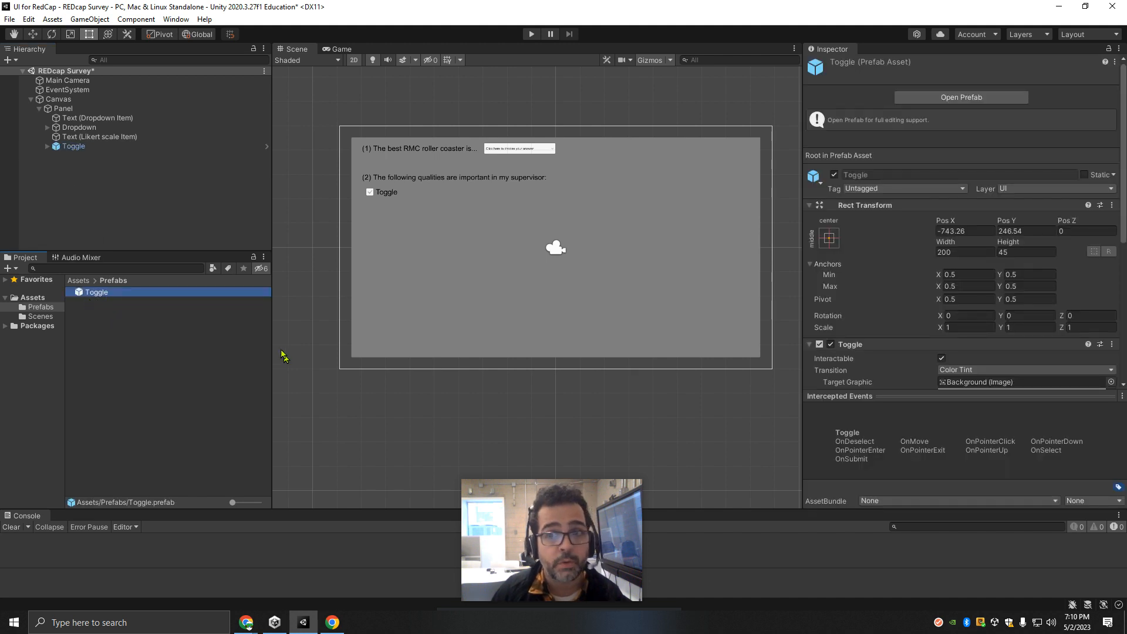
left_click(89, 148)
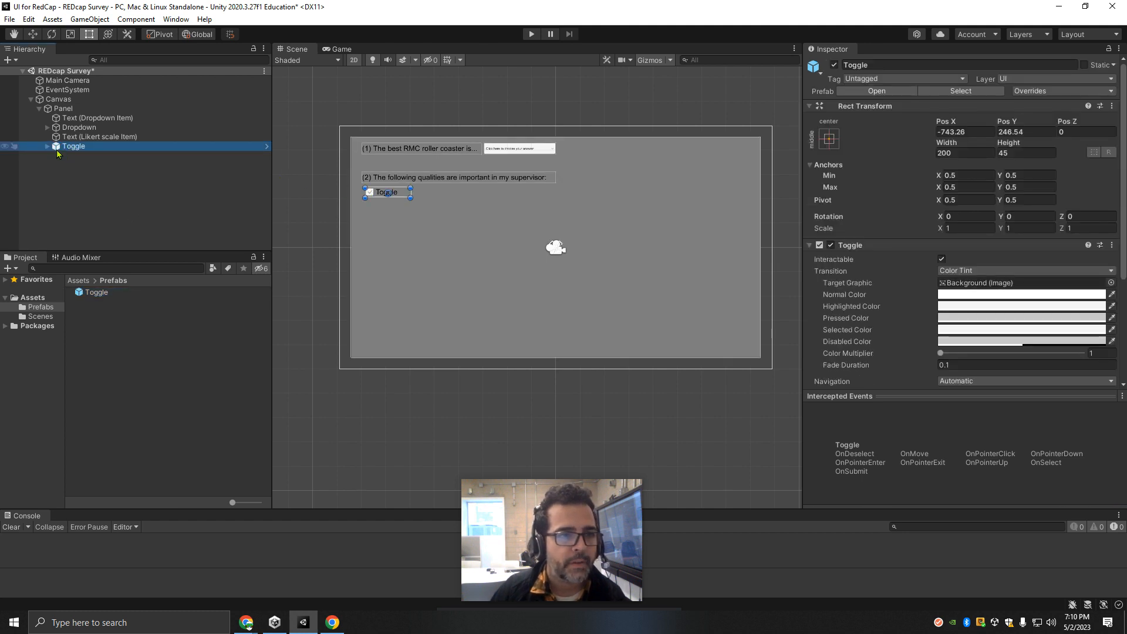
key("ctrl+d")
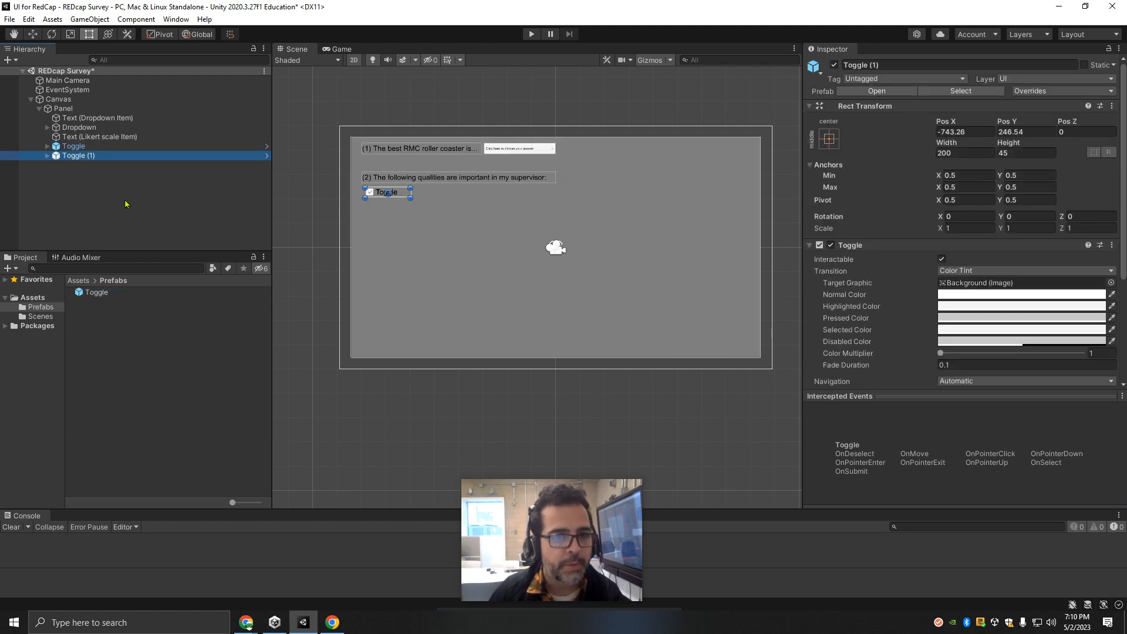
key("ctrl+d")
key("ctrl+d")
key("ctrl+d")
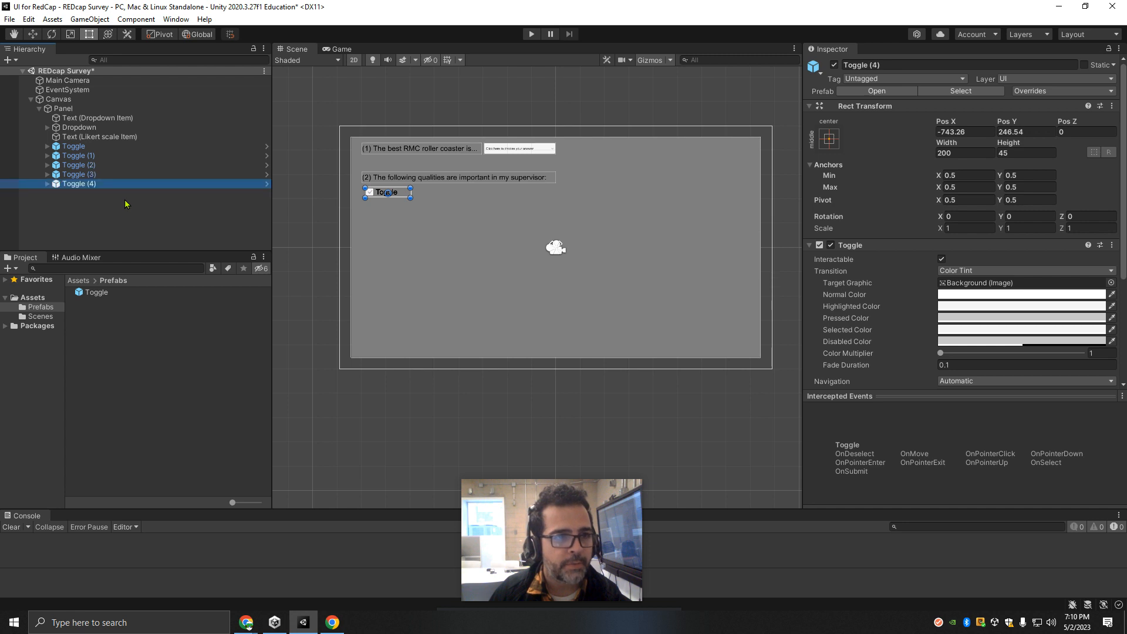
Move Toggle (1) through (4) to Pos X about -521.7, and shift Toggle (2) through (4) on to about -306.2.
left_click(83, 156, "shift")
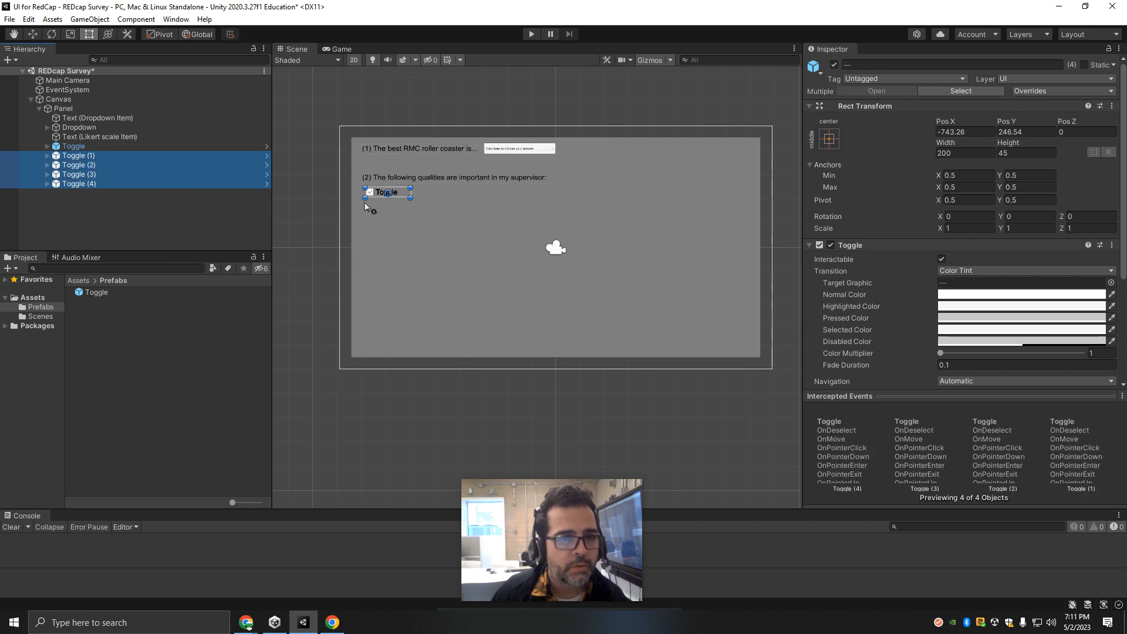
left_click_drag(947, 122, 646, 122)
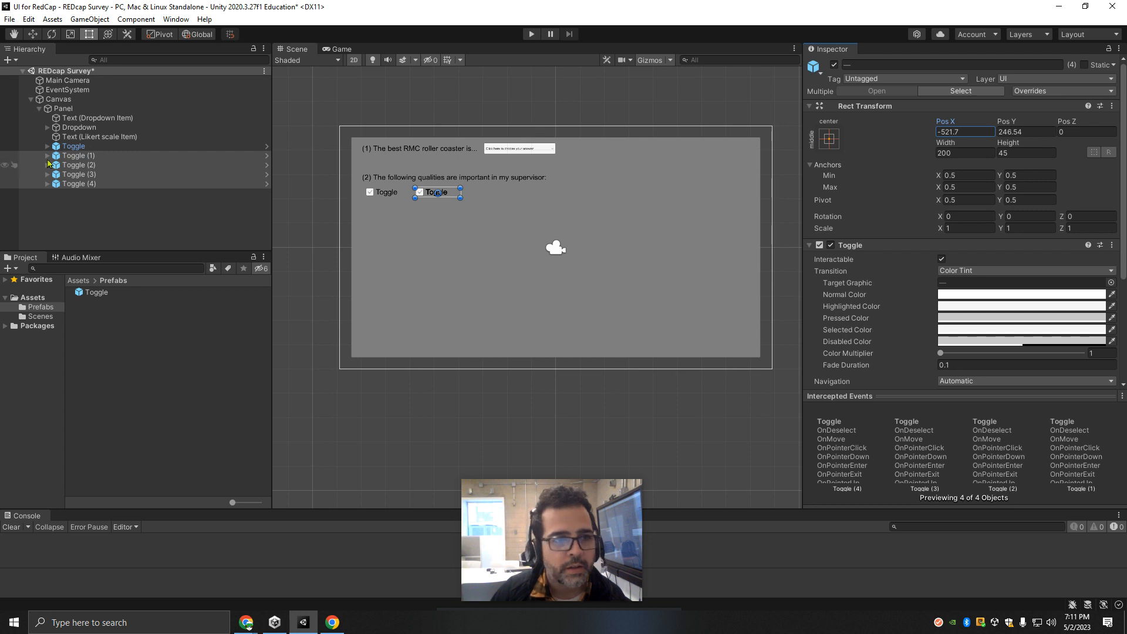
left_click(91, 167)
left_click(87, 183, "shift")
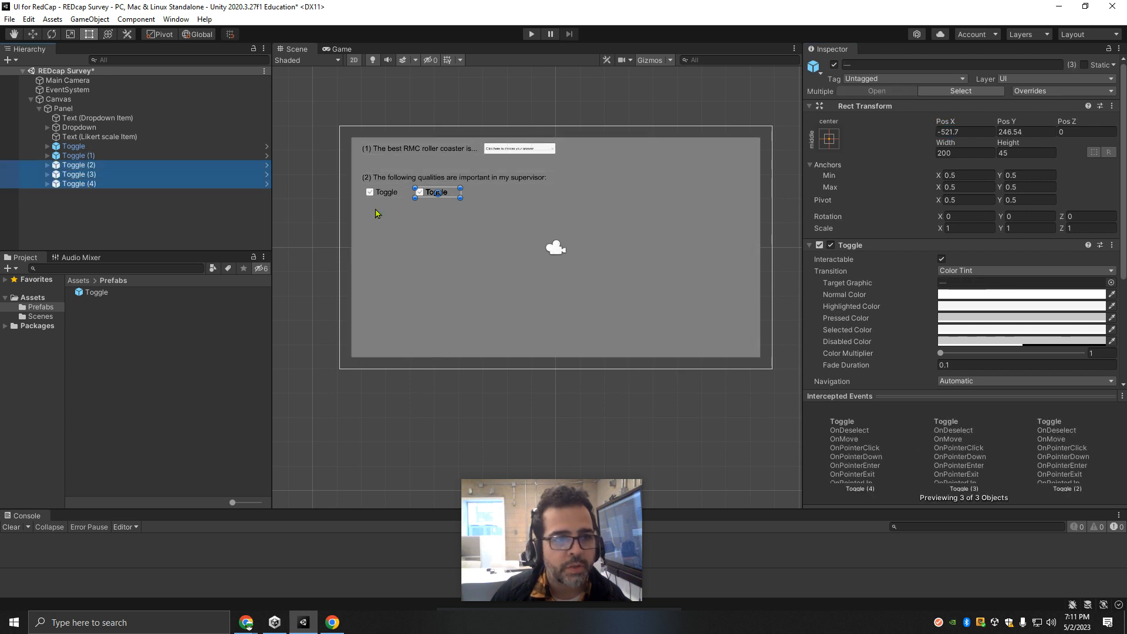
scroll(440, 197, "up", 3)
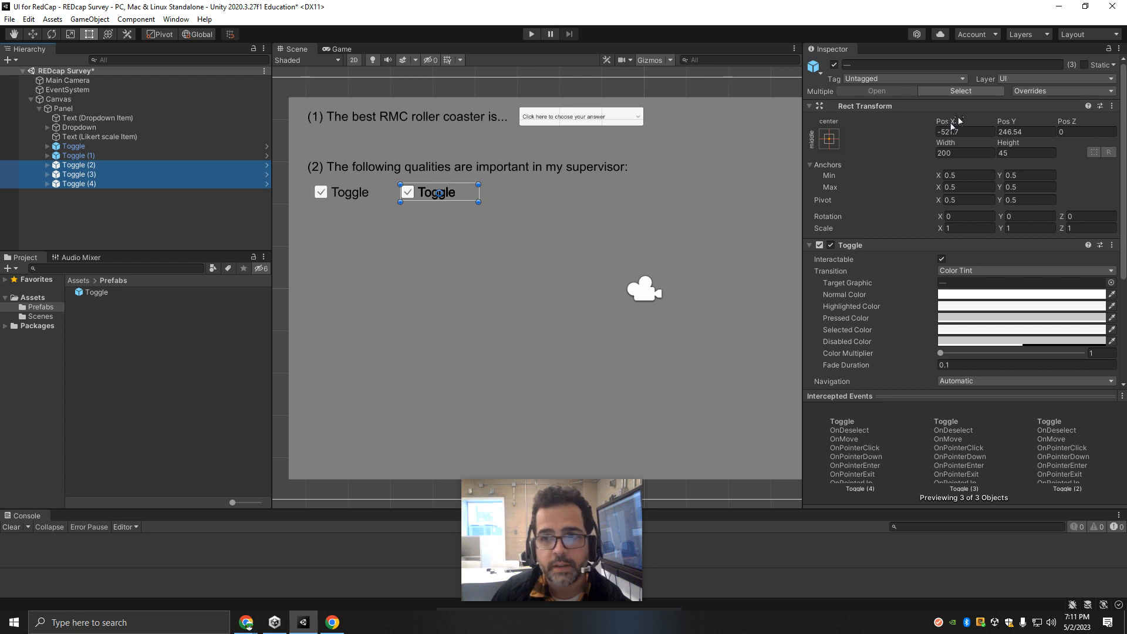
left_click_drag(946, 122, 1103, 123)
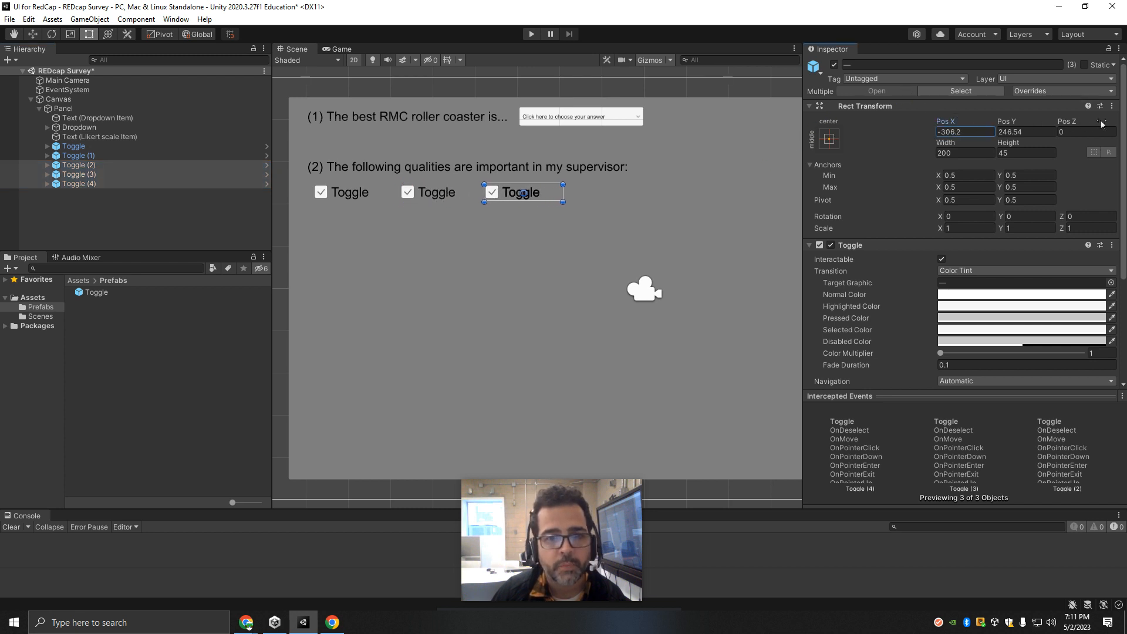
Move Toggle (3) and Toggle (4) to Pos X about -95.7, and shift Toggle (4) on to about 100.6.
left_click(92, 184)
left_click(92, 174, "shift")
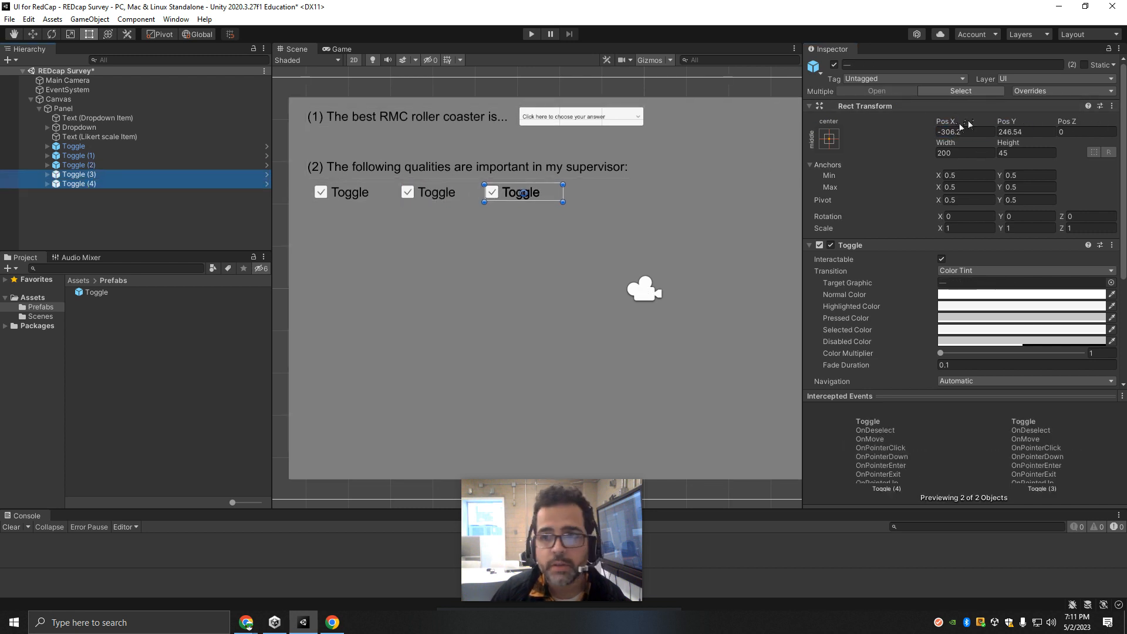
left_click_drag(943, 122, 11, 119)
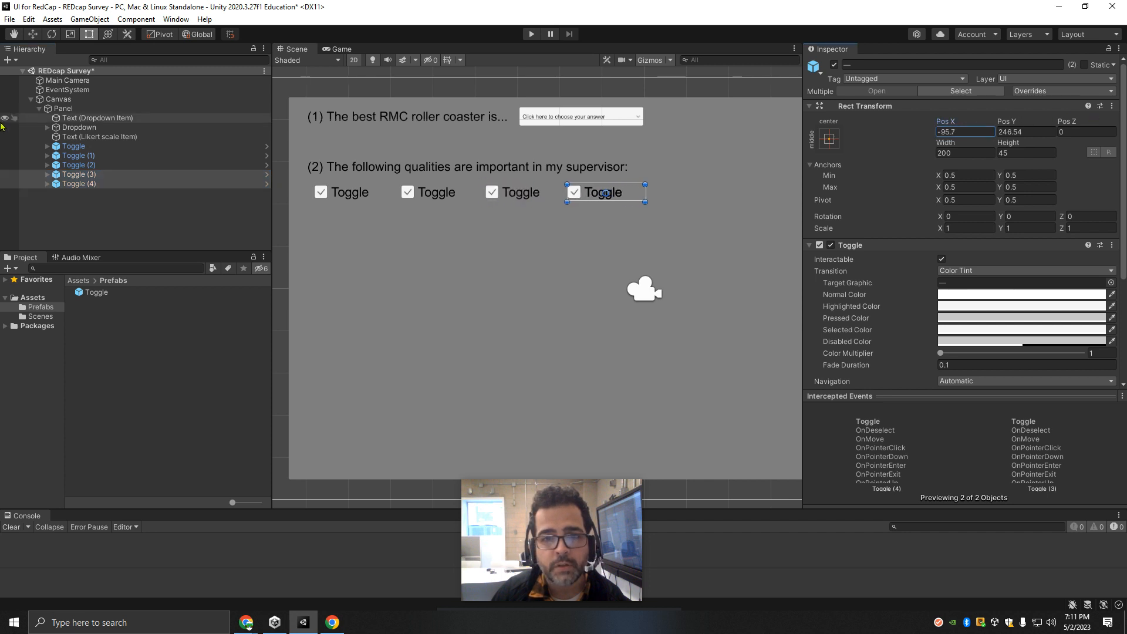
left_click(94, 183)
left_click_drag(956, 122, 54, 120)
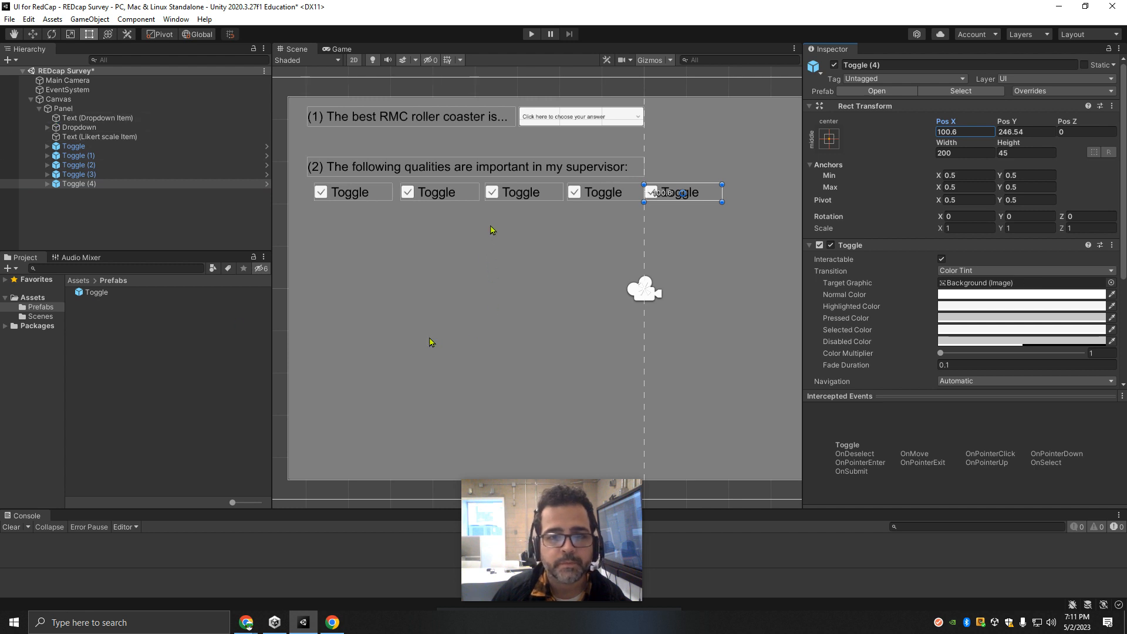
Set the font style of both question texts, the dropdown item and the Likert scale item, to Bold.
left_click(81, 157)
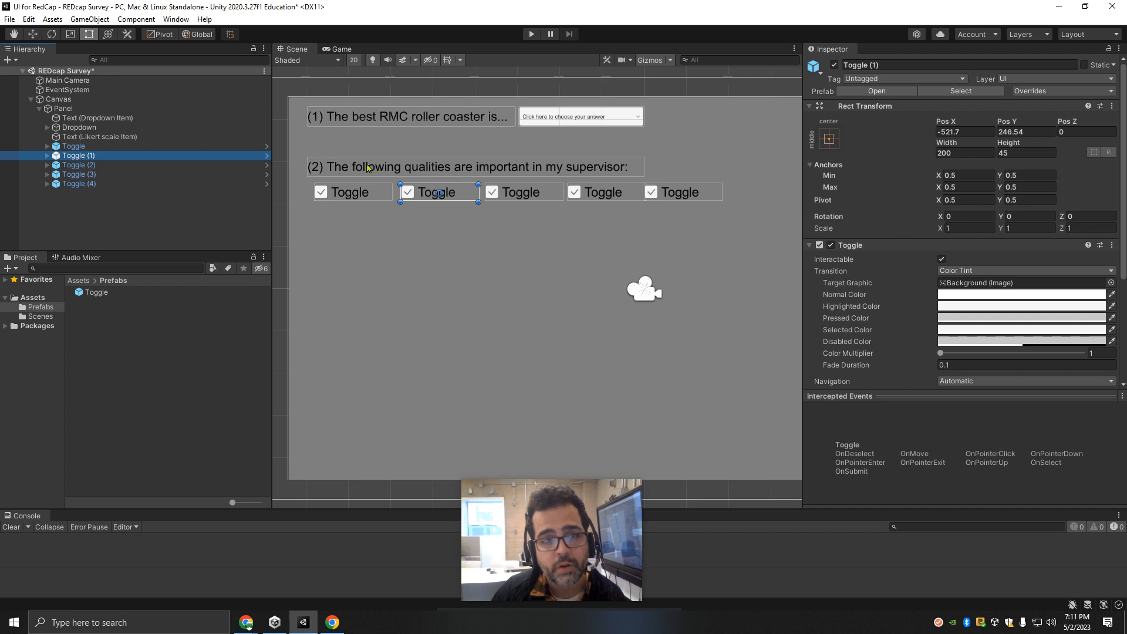
left_click(84, 118)
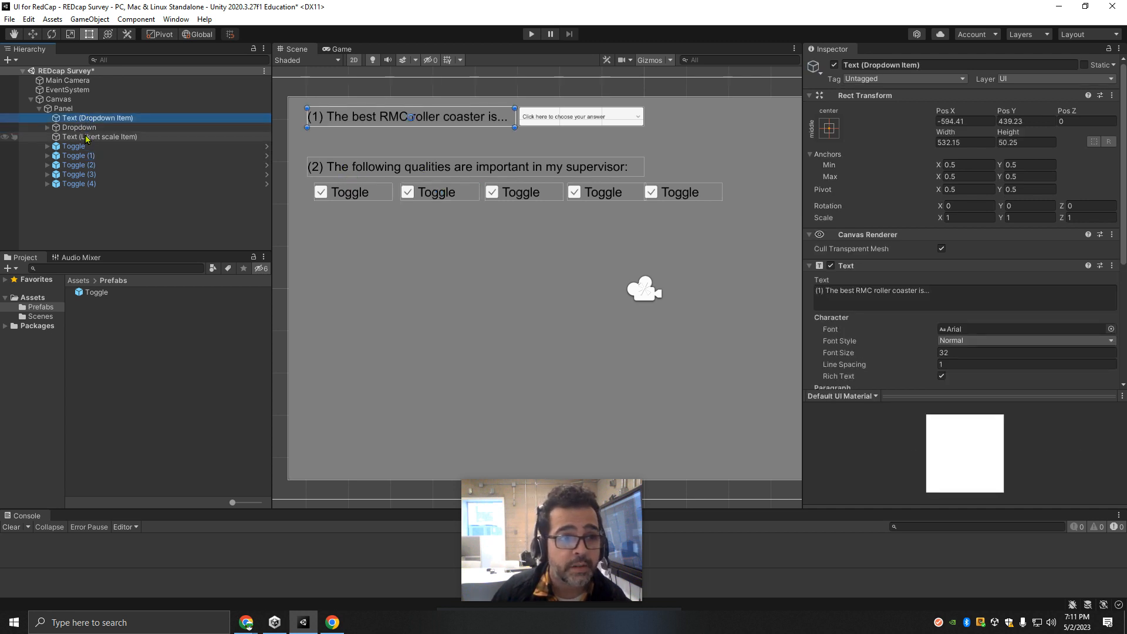
left_click(86, 137, "ctrl")
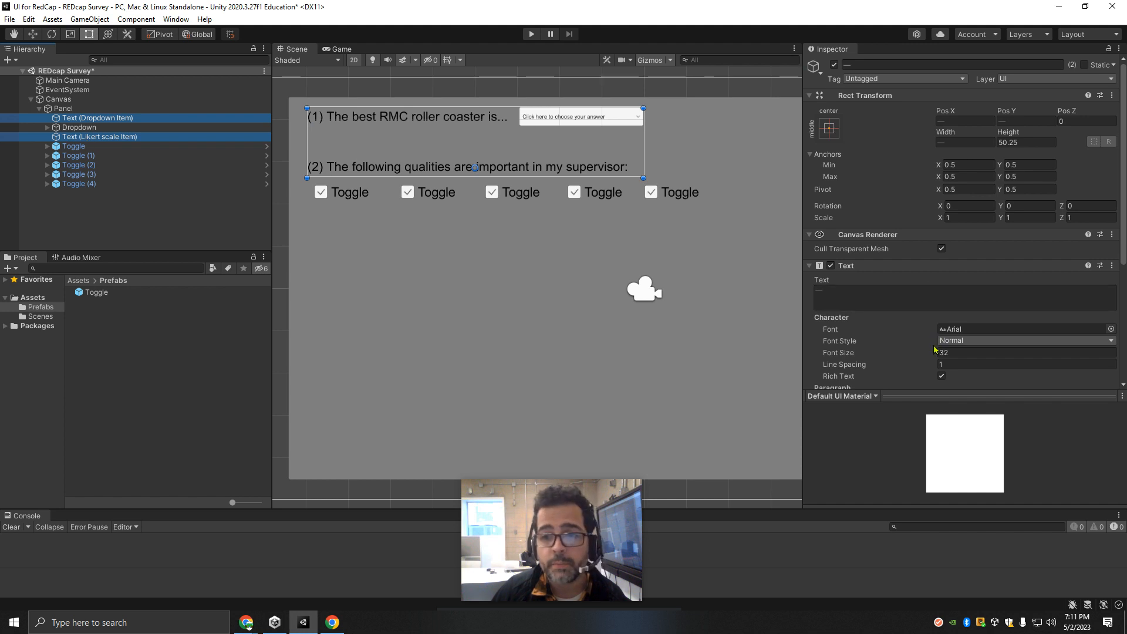
scroll(966, 297, "down", 3)
left_click(969, 235)
left_click(963, 259)
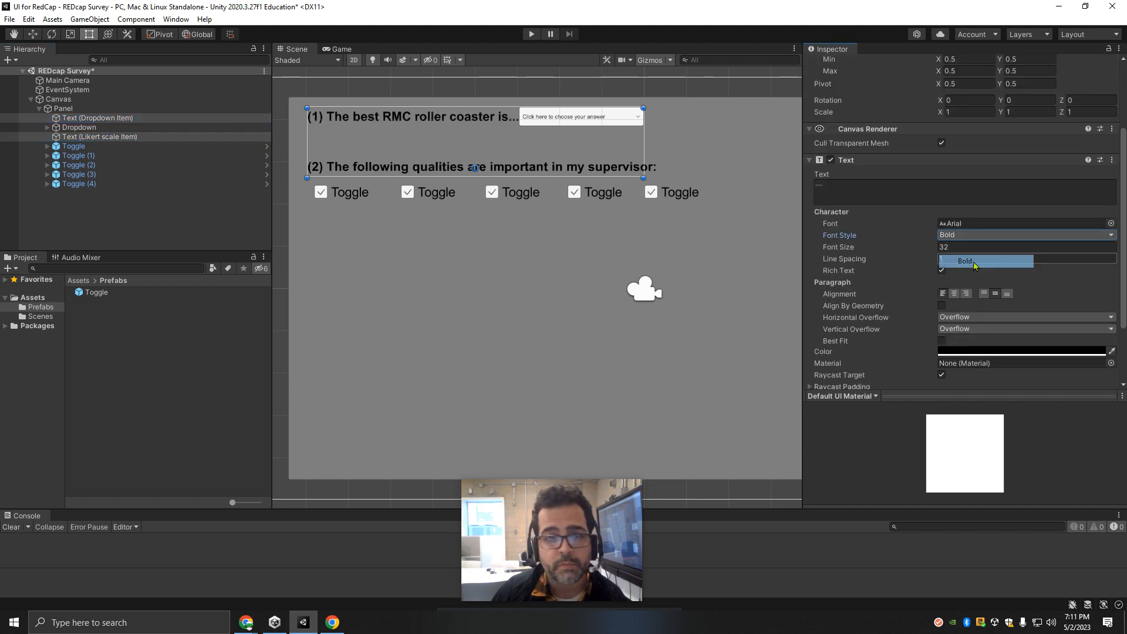
left_click(423, 292)
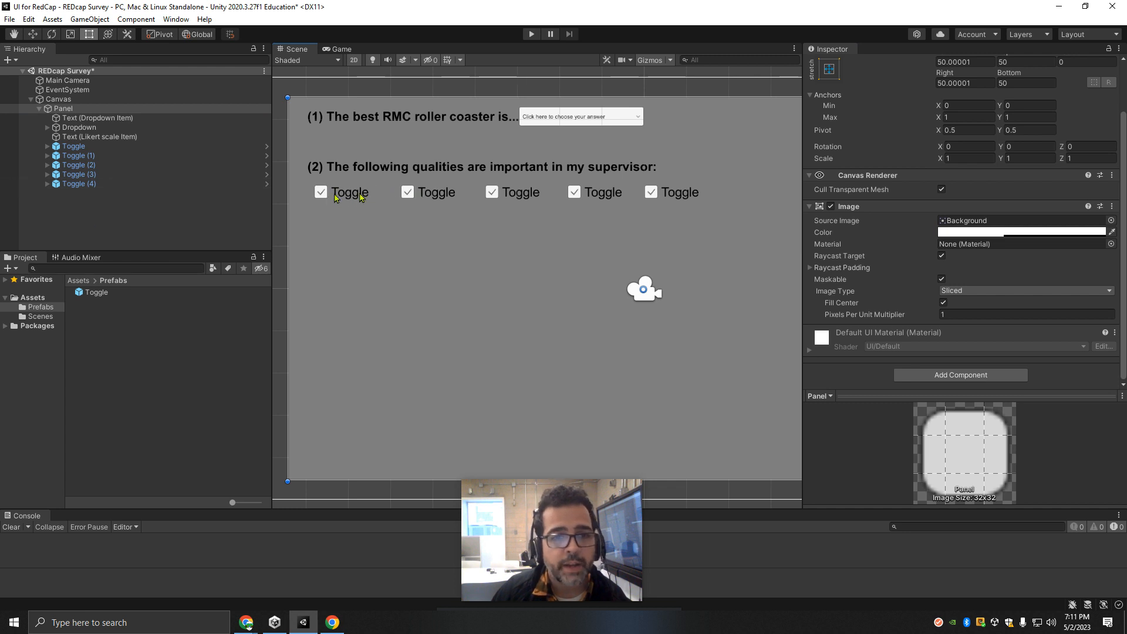
left_click(53, 156)
left_click(48, 156)
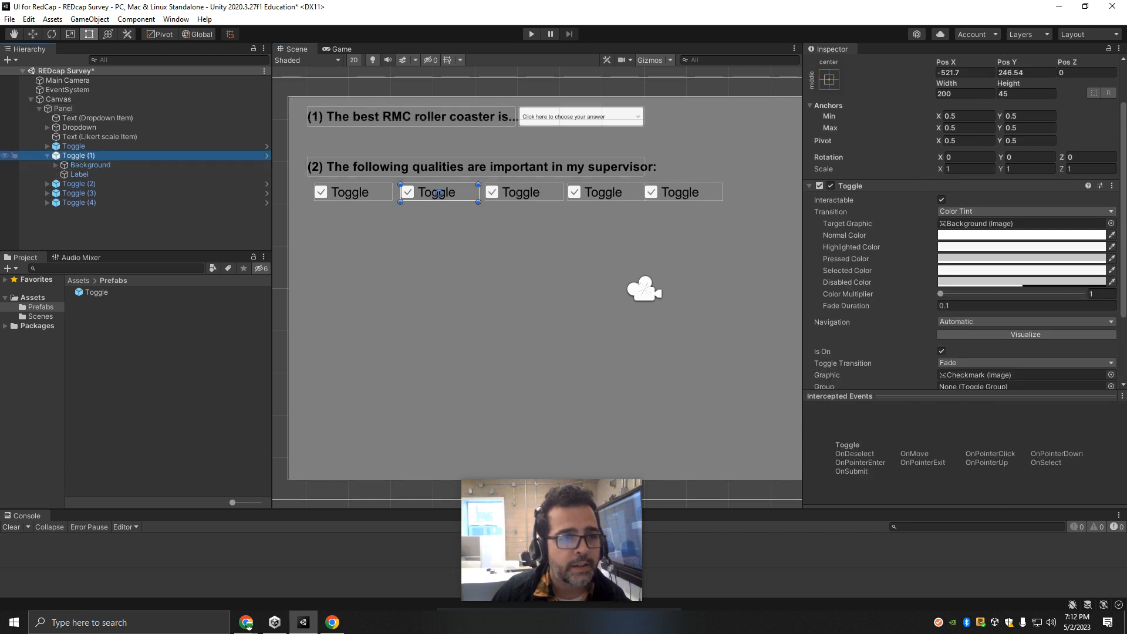
left_click(47, 184)
left_click(47, 212)
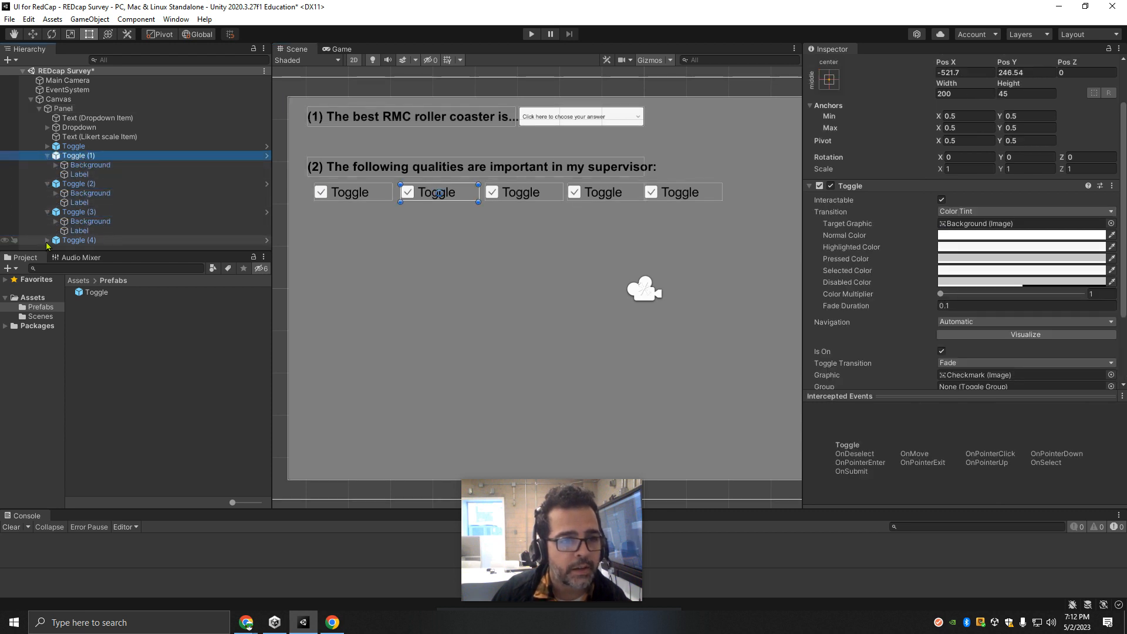
left_click(48, 212)
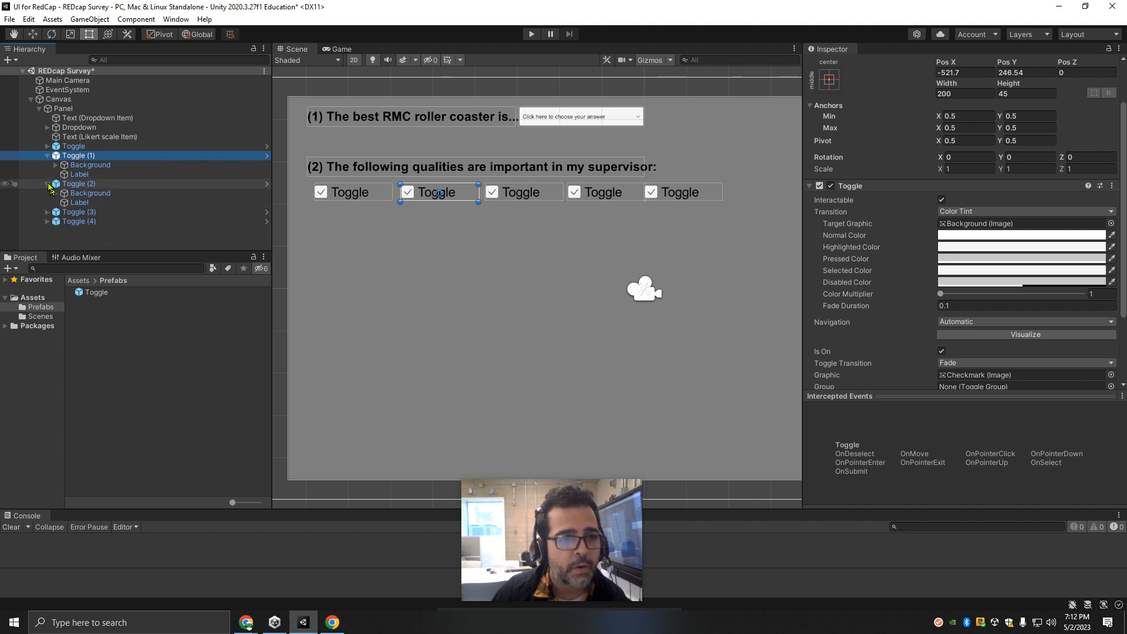
left_click(47, 184)
left_click(48, 156)
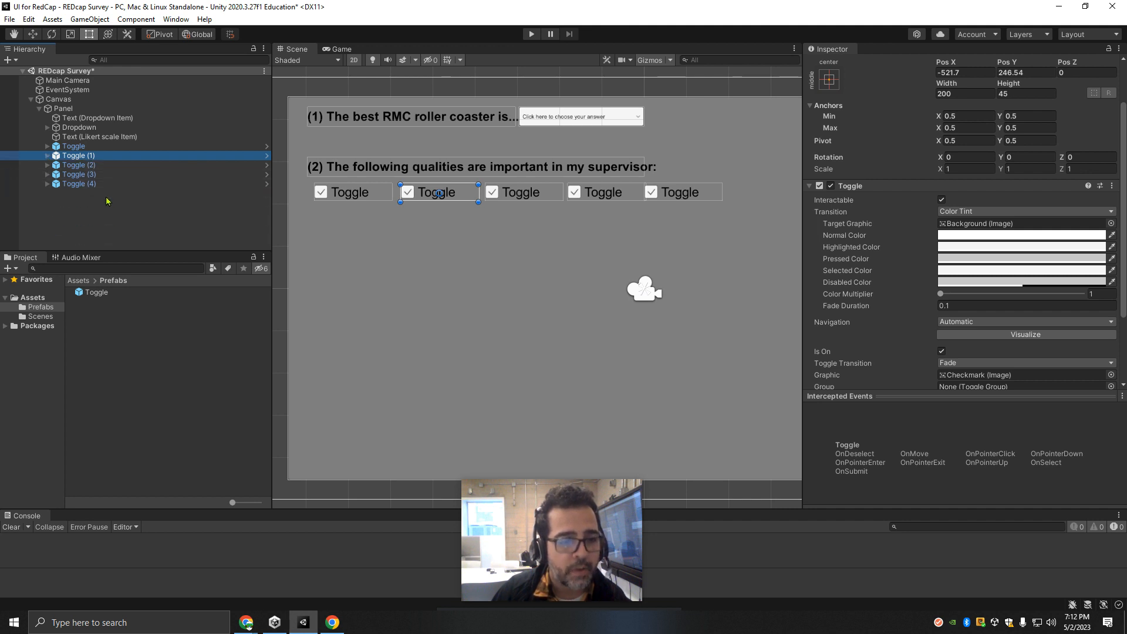
Select Toggle (1) through Toggle (4) together and expand all four at once to reveal their Background and Label children.
left_click(78, 157)
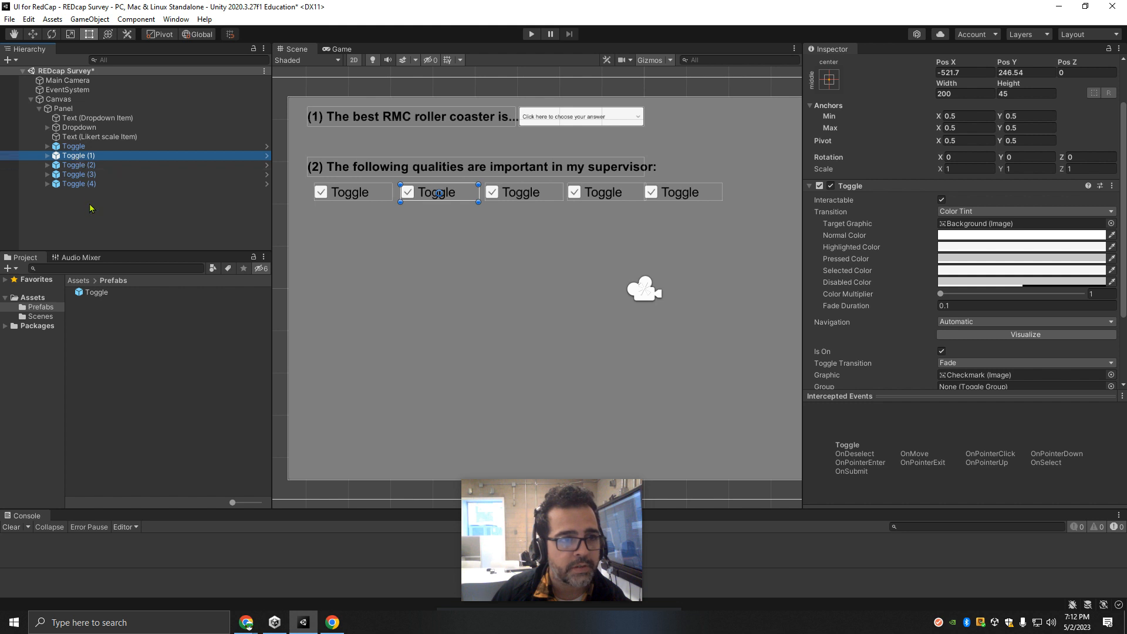
left_click(82, 184, "shift")
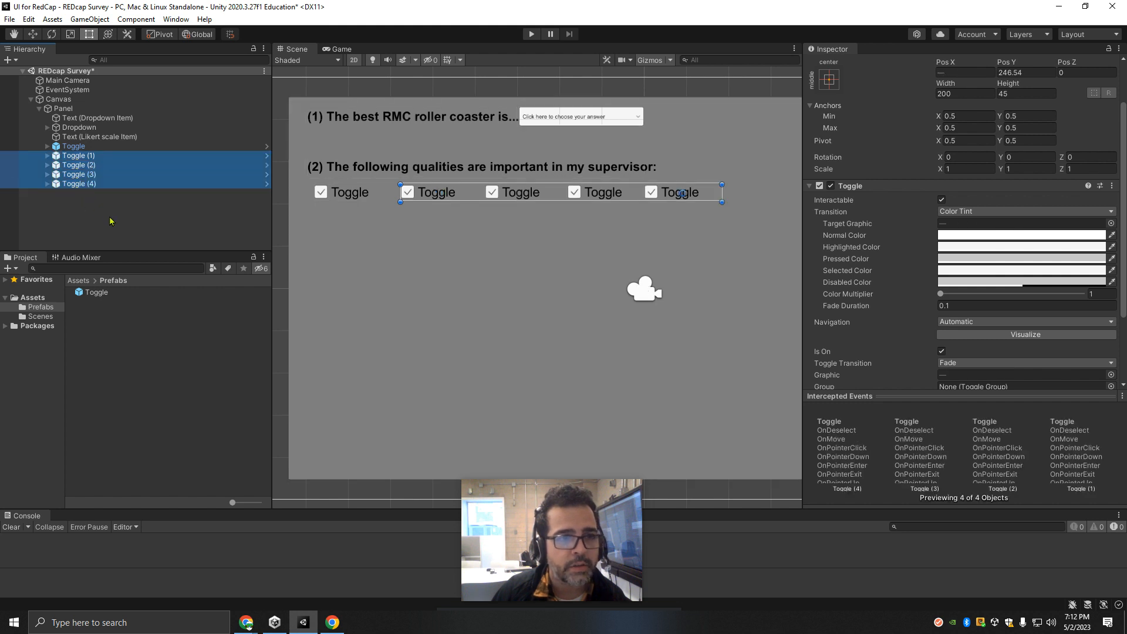
left_click(48, 156)
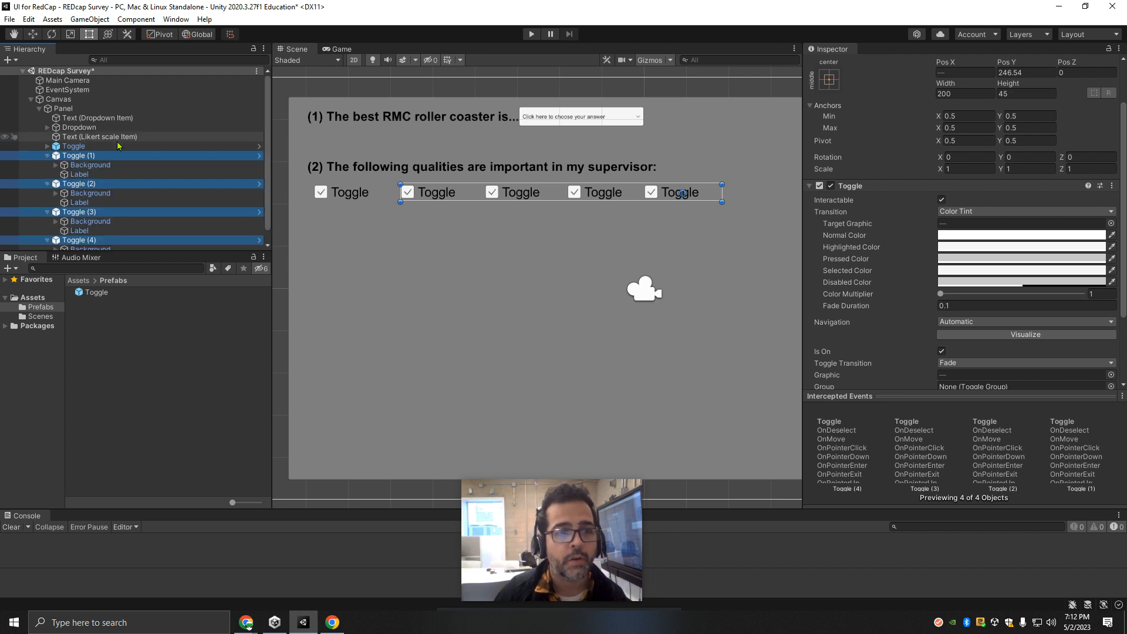
scroll(141, 136, "down", 1)
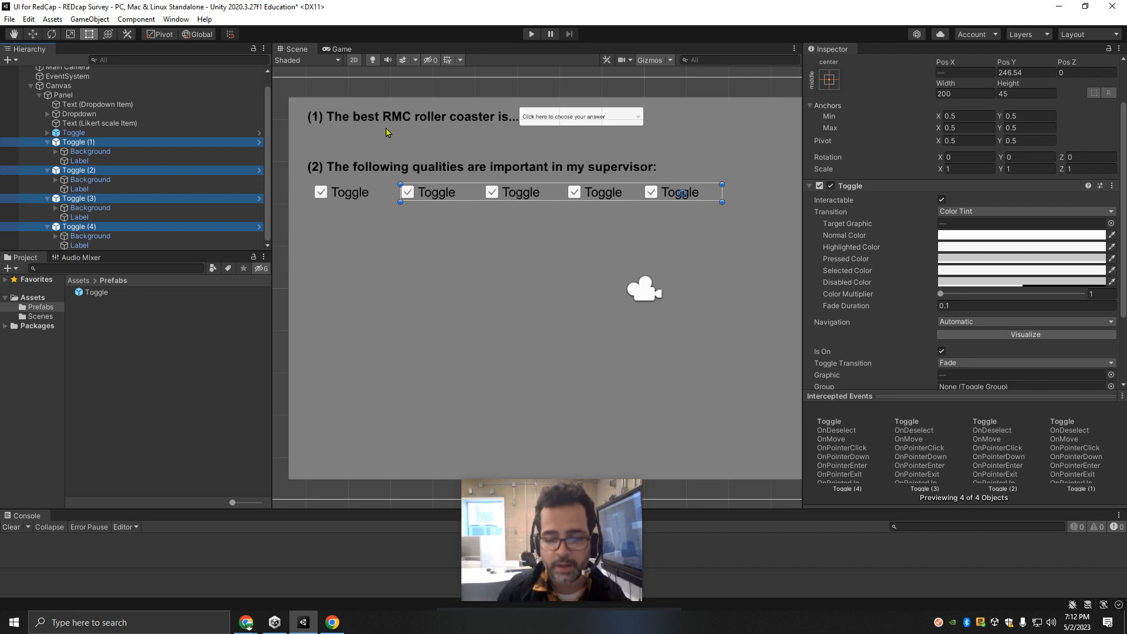
key("Left")
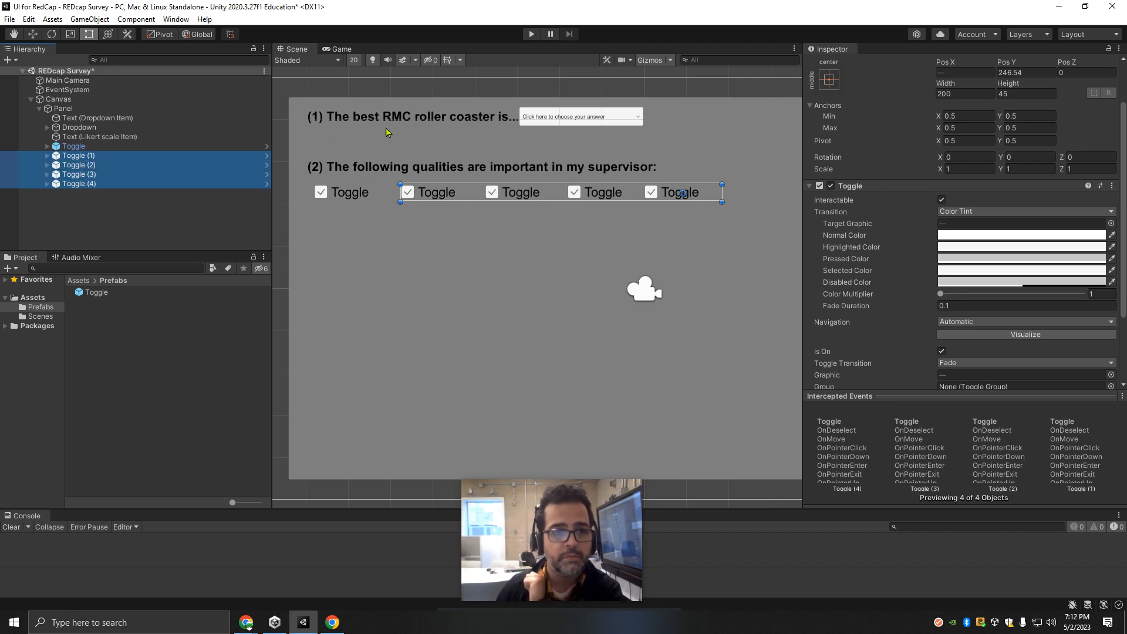
key("Right")
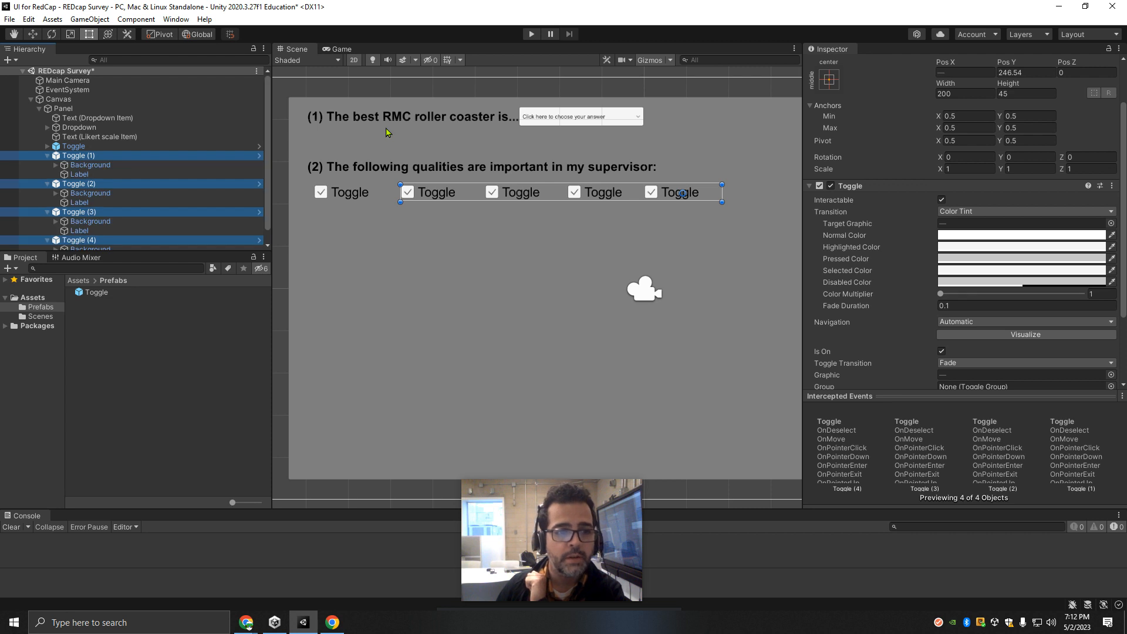
key("Left")
key("Right")
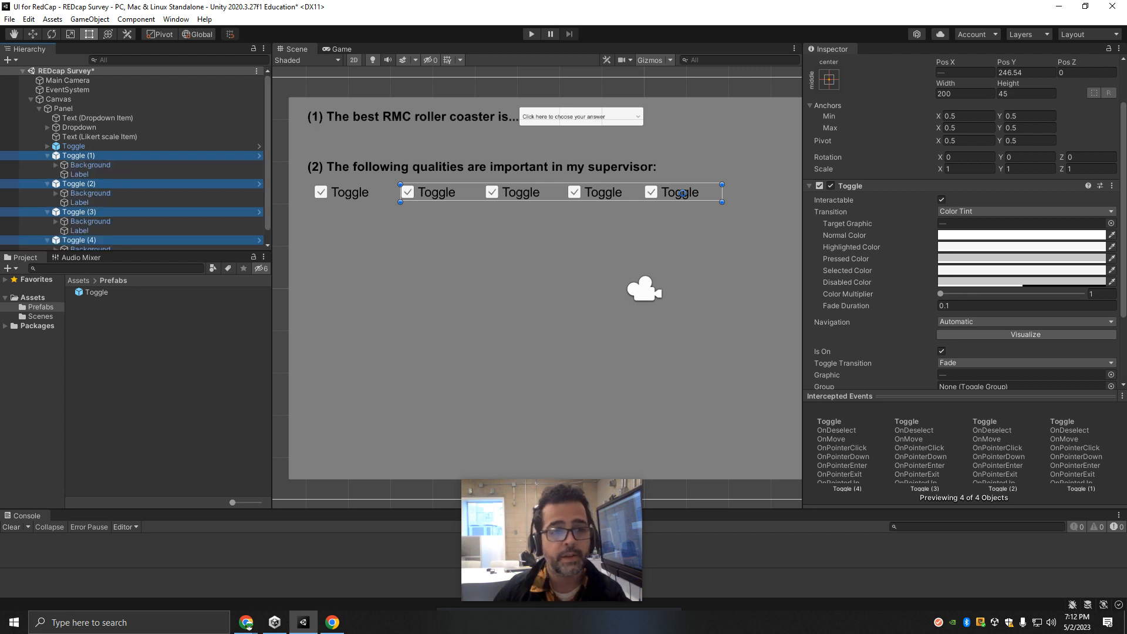
left_click_drag(223, 252, 223, 349)
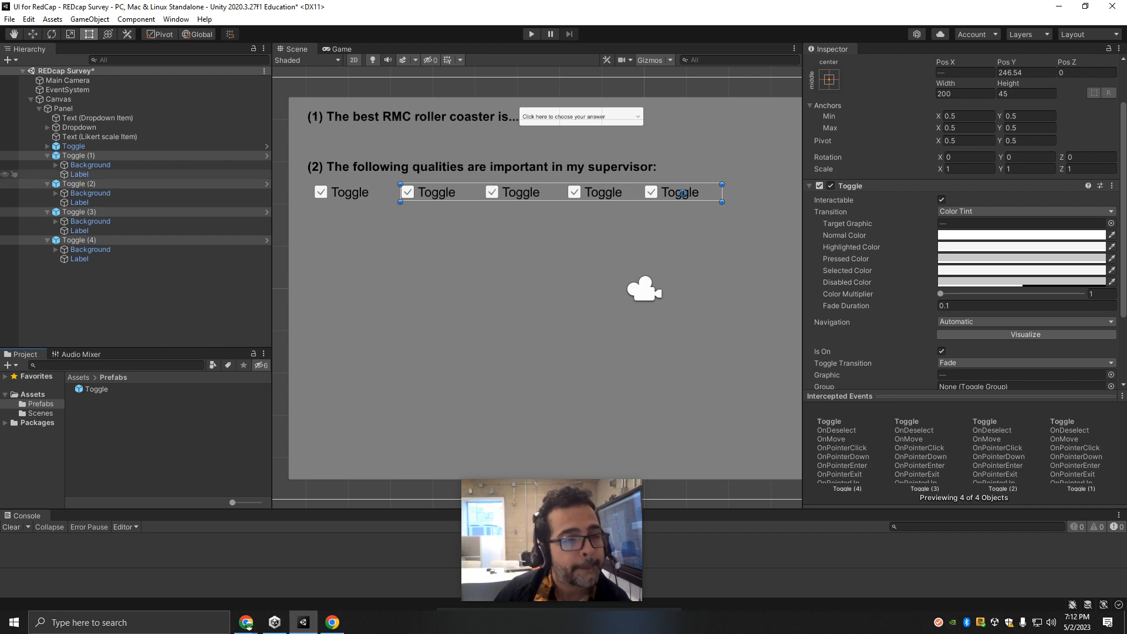
left_click(80, 174)
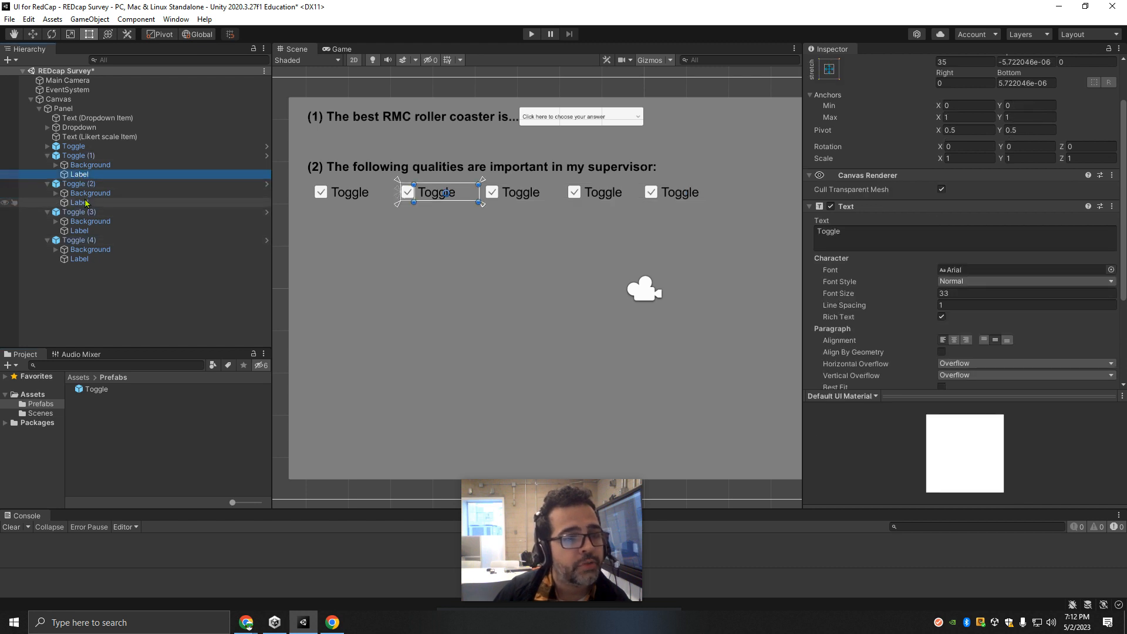
left_click(79, 203, "ctrl")
left_click(79, 231, "ctrl")
left_click(79, 259, "ctrl")
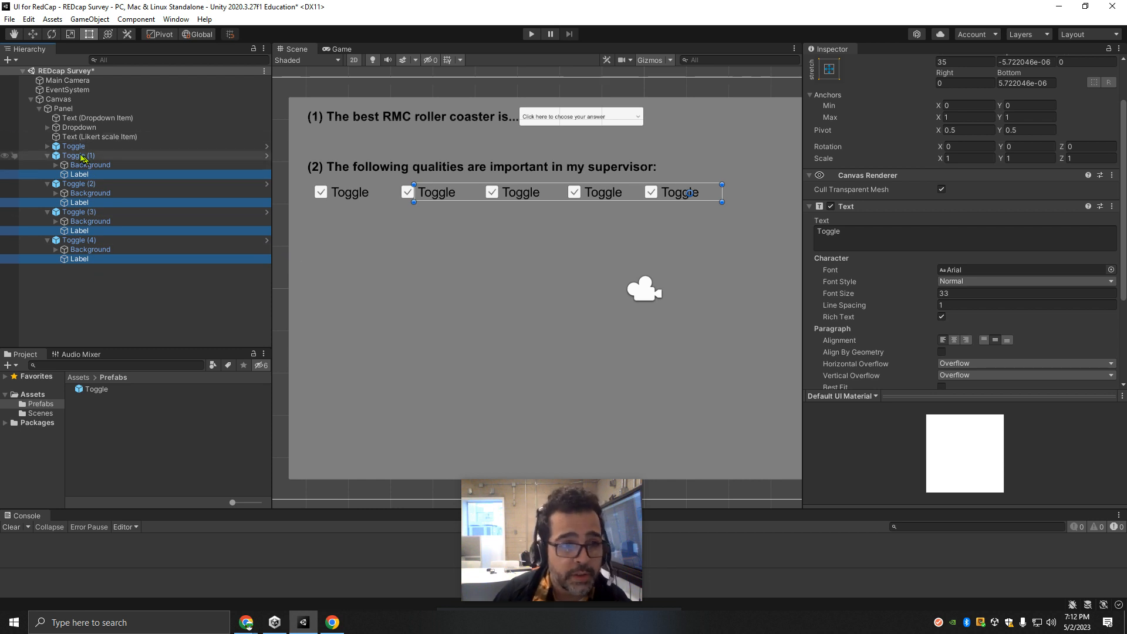
Set the Label's font size to 24 in the Toggle prefab, save the prefab, and return to the scene.
left_click(99, 391)
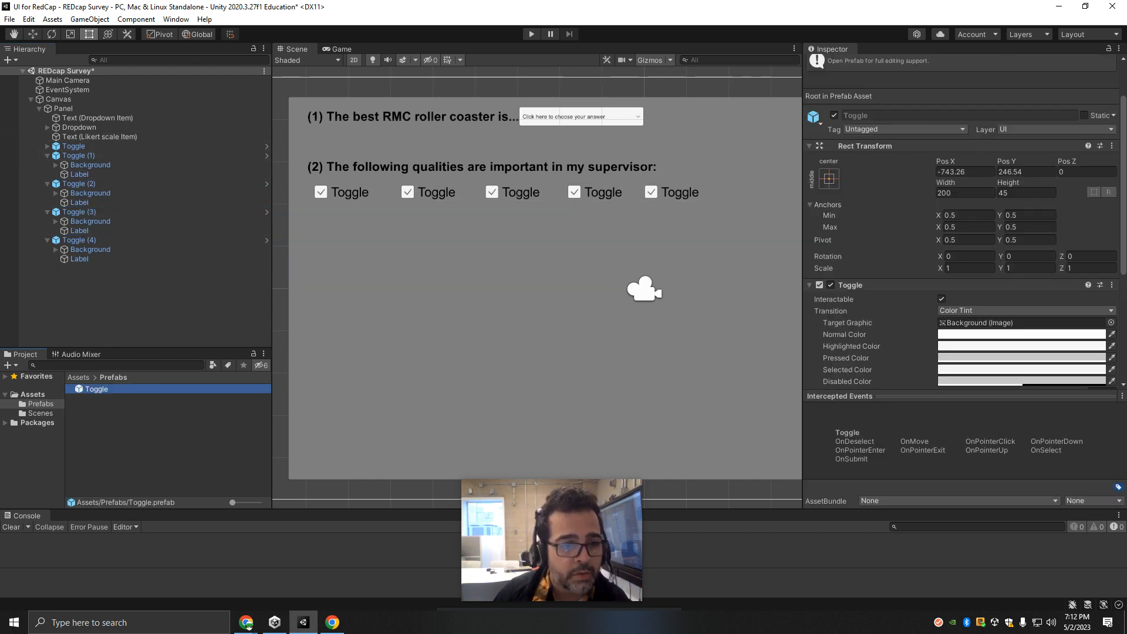
double_click(89, 390)
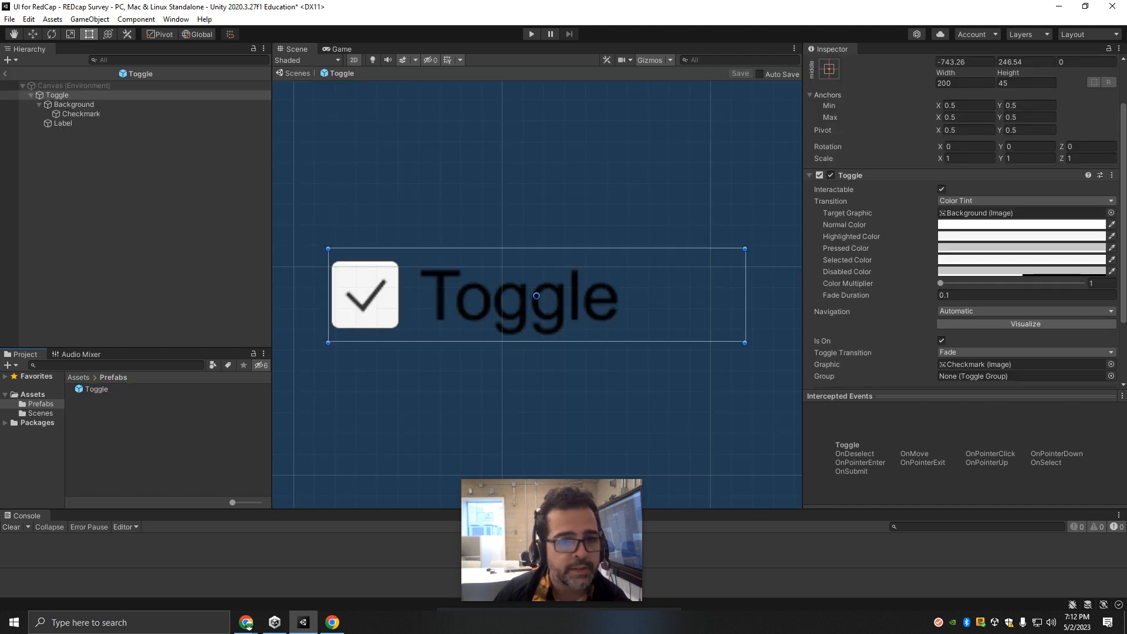
left_click(42, 124)
left_click(961, 294)
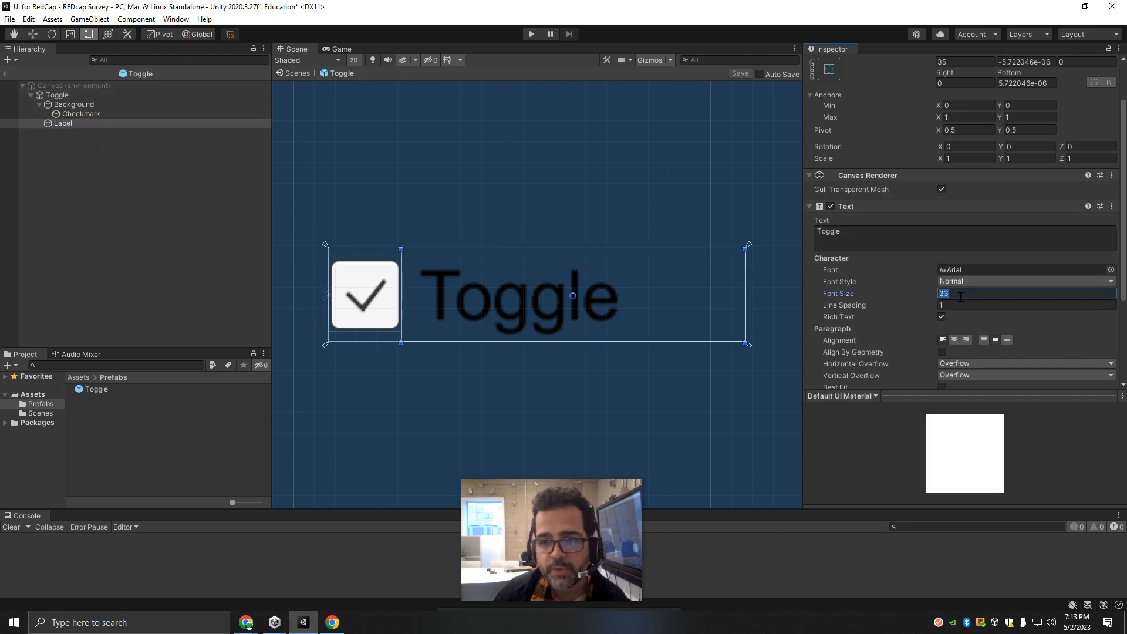
type("24")
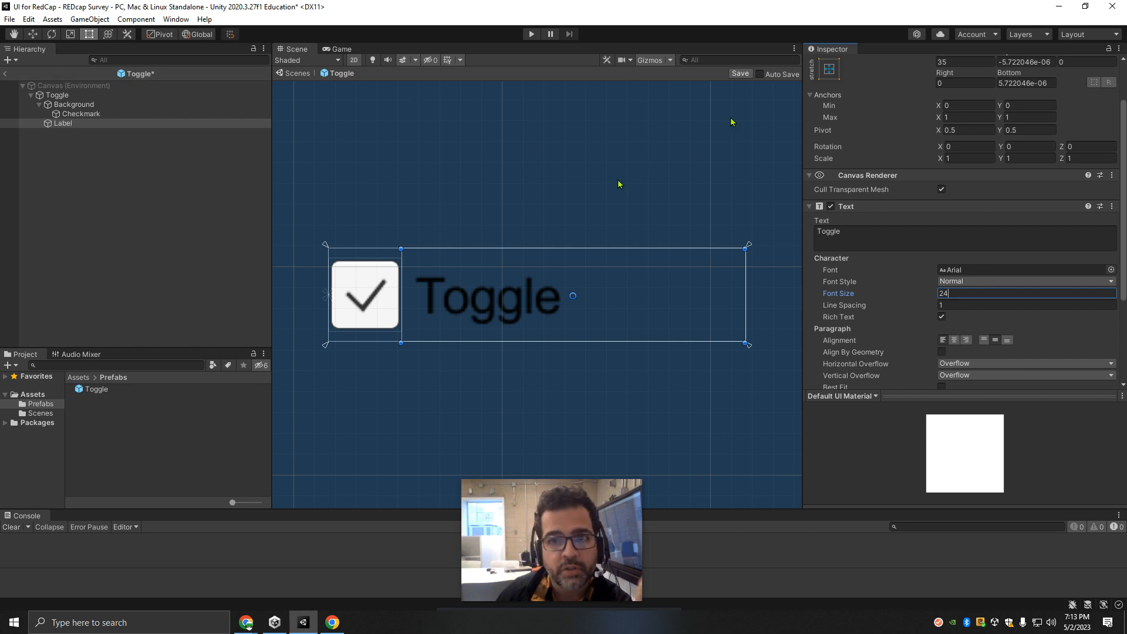
left_click(746, 76)
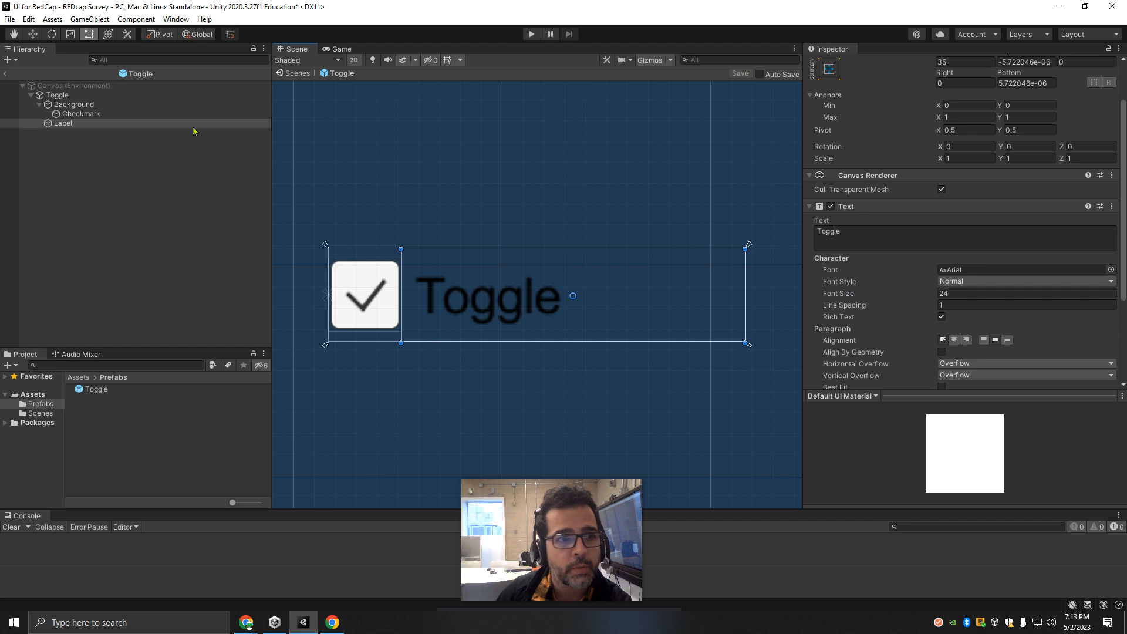
left_click(6, 74)
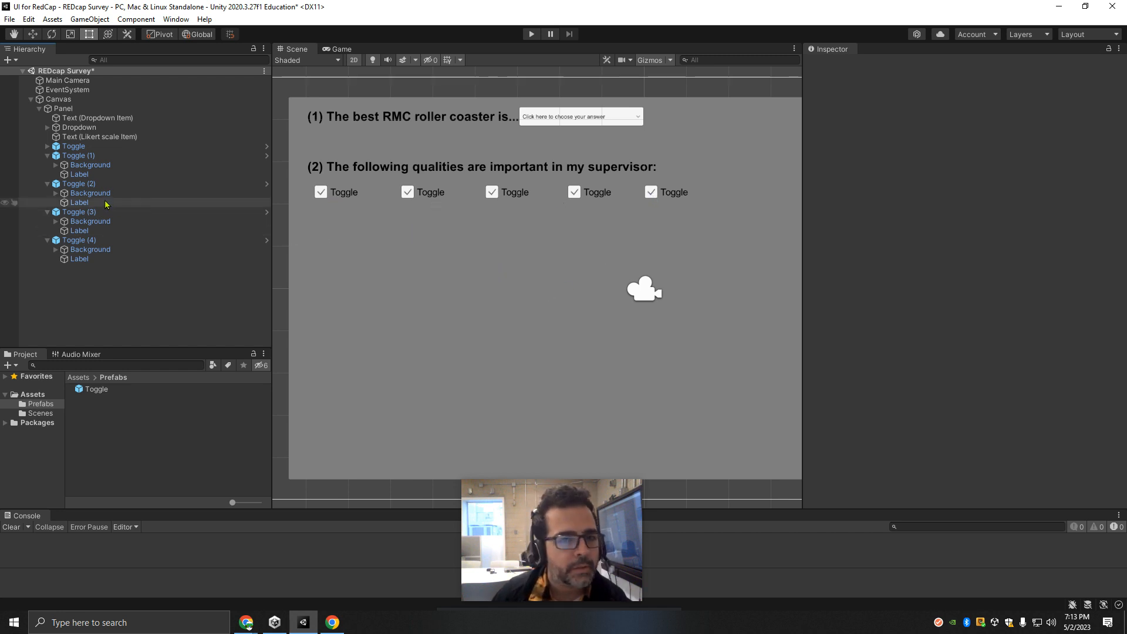
Collapse Toggle (1) through Toggle (4) in the object hierarchy.
left_click(48, 156)
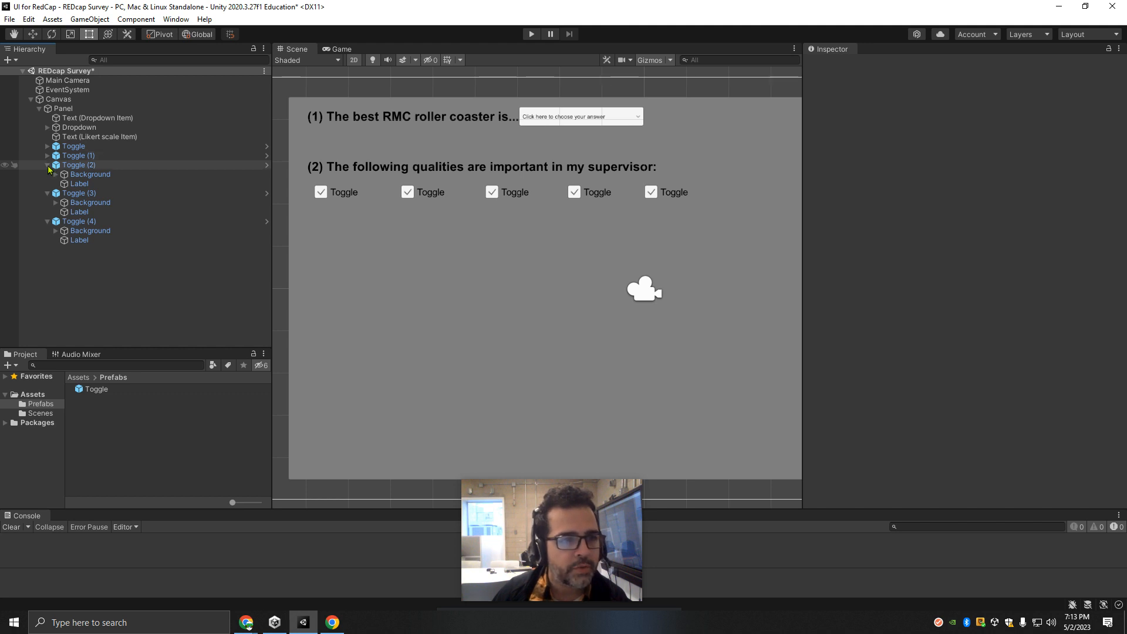
left_click(48, 166)
left_click(48, 174)
left_click(48, 184)
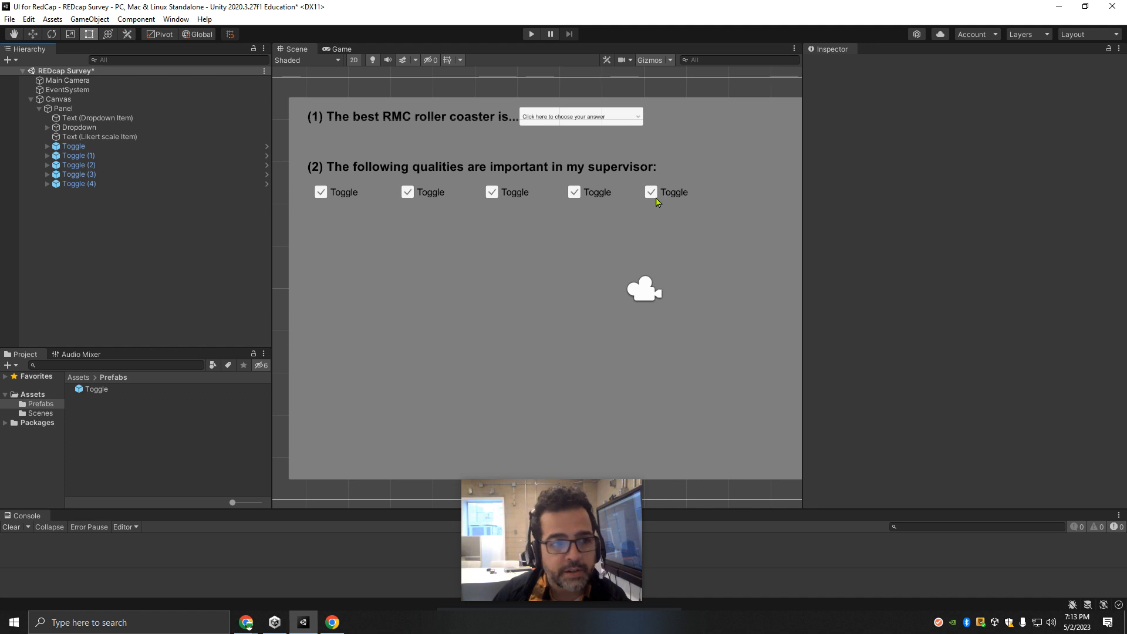
Group all five toggles, Toggle through Toggle (4), under a new empty parent object.
left_click(83, 149)
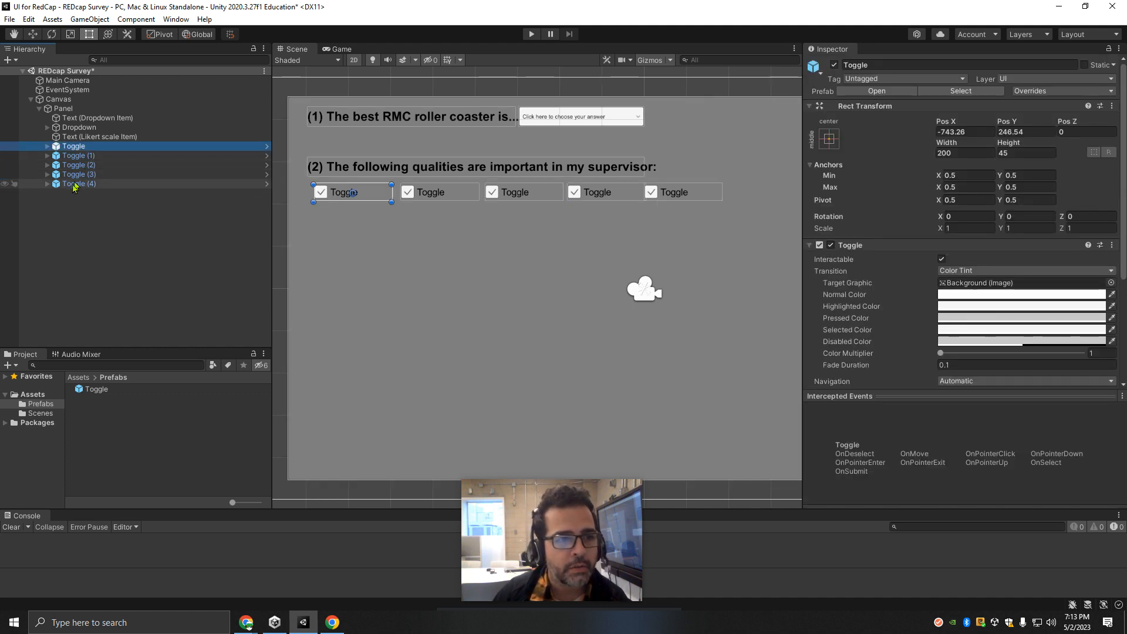
left_click(74, 184, "shift")
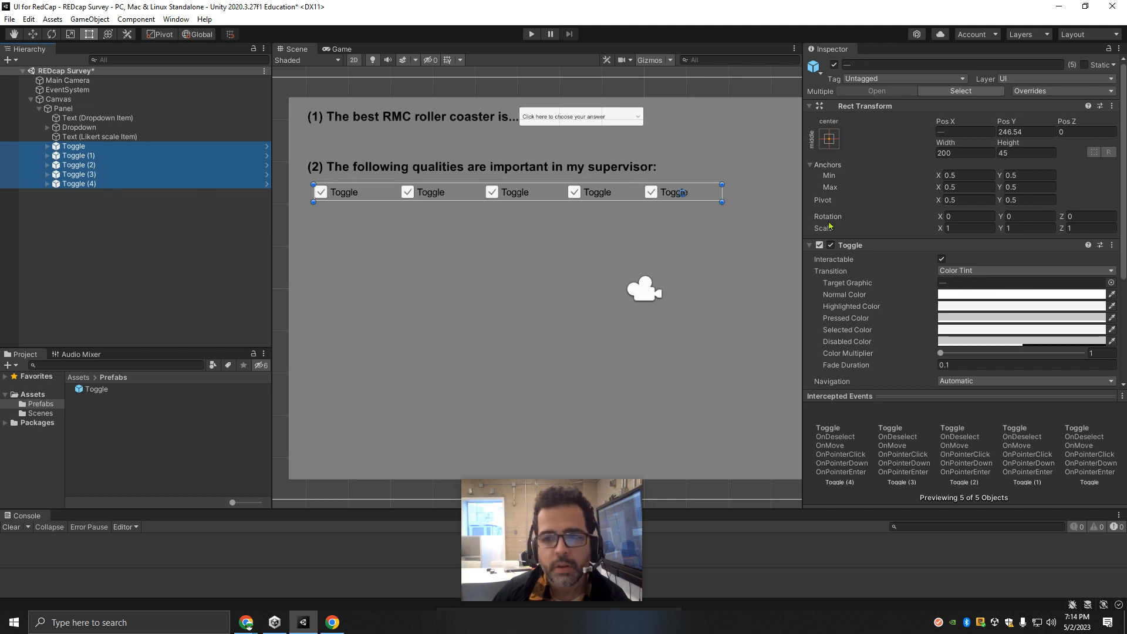
right_click(81, 156)
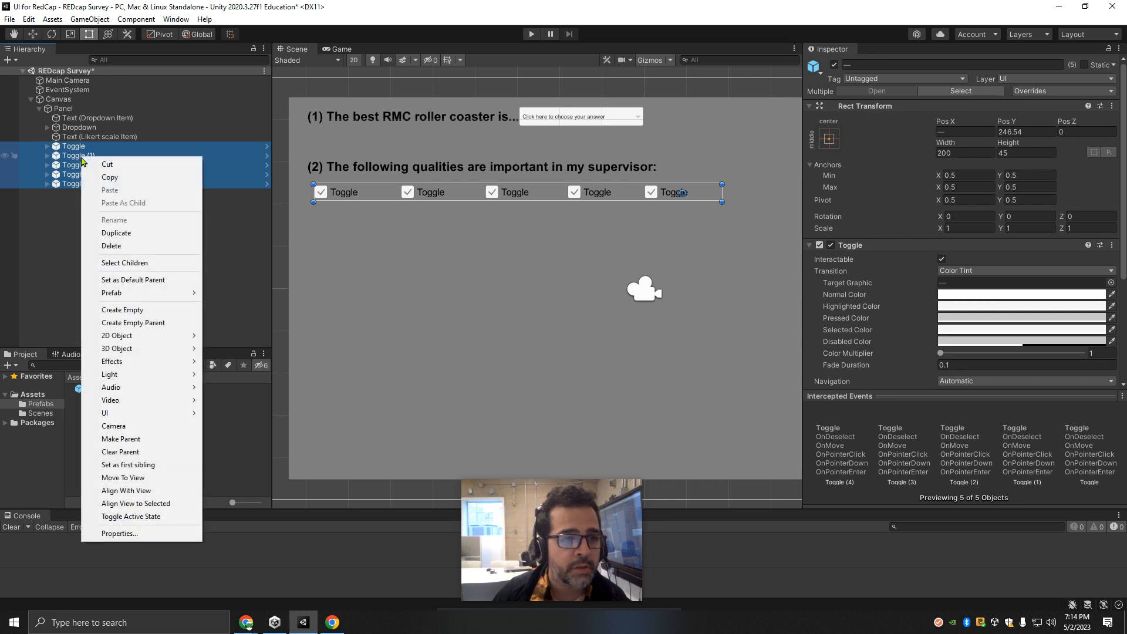
left_click(141, 323)
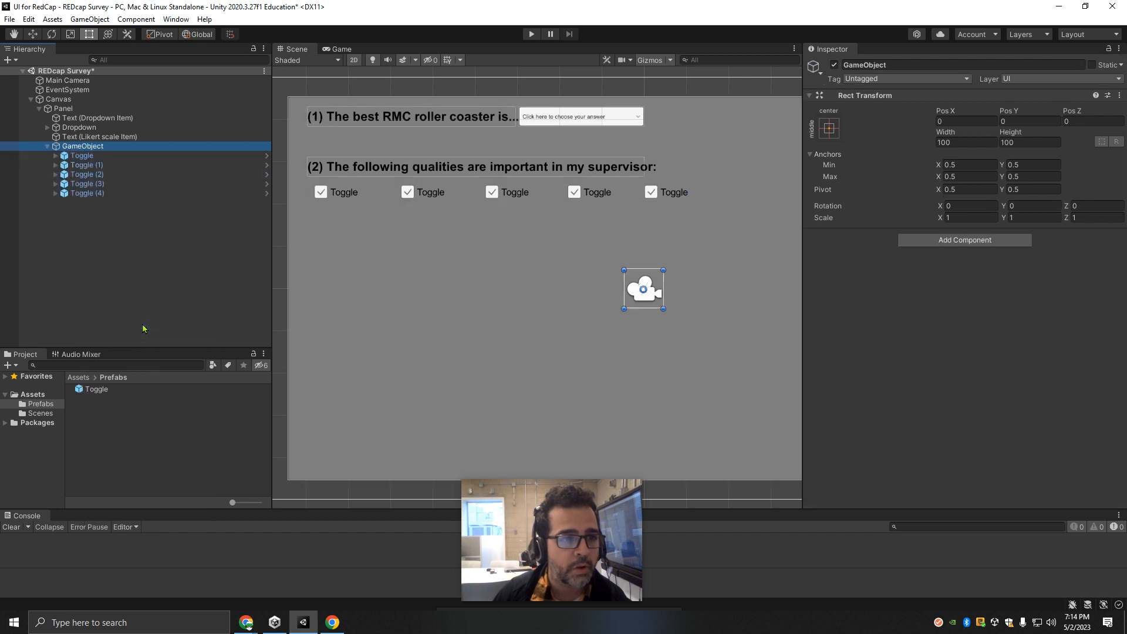
Rename the new parent object of the toggles as "Likert Scale toggles".
left_click(91, 146)
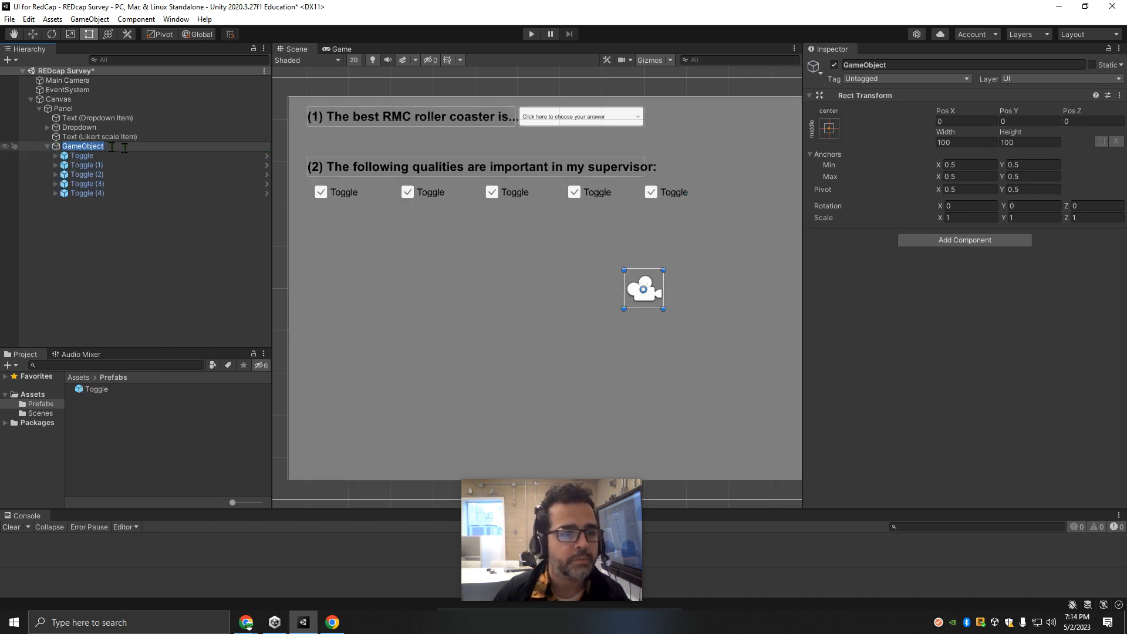
type("LikertScale")
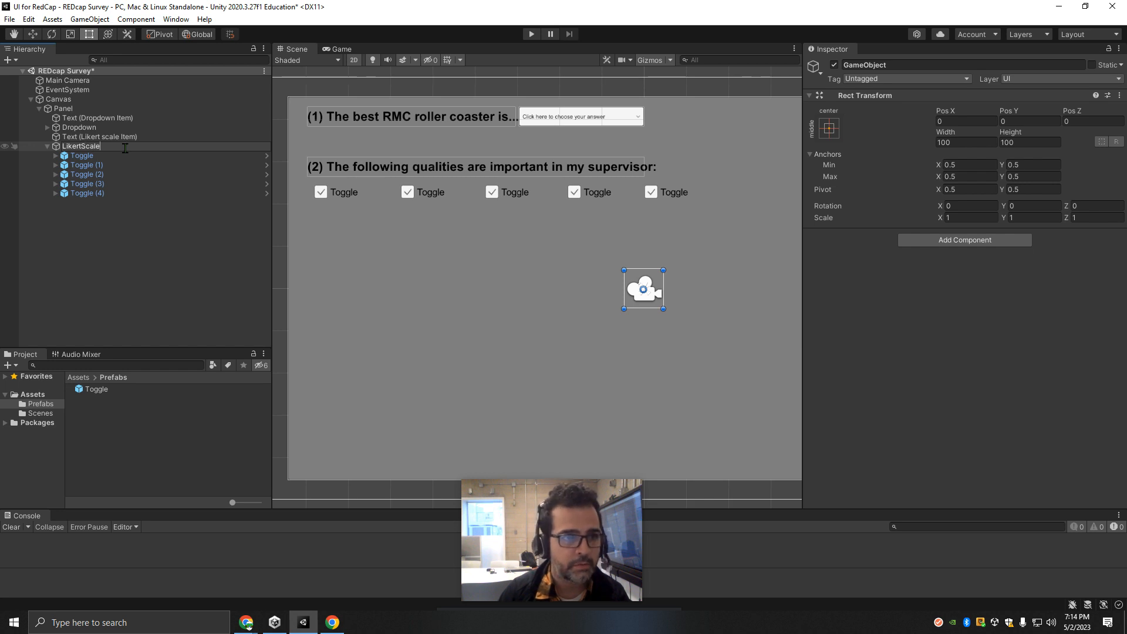
key("End")
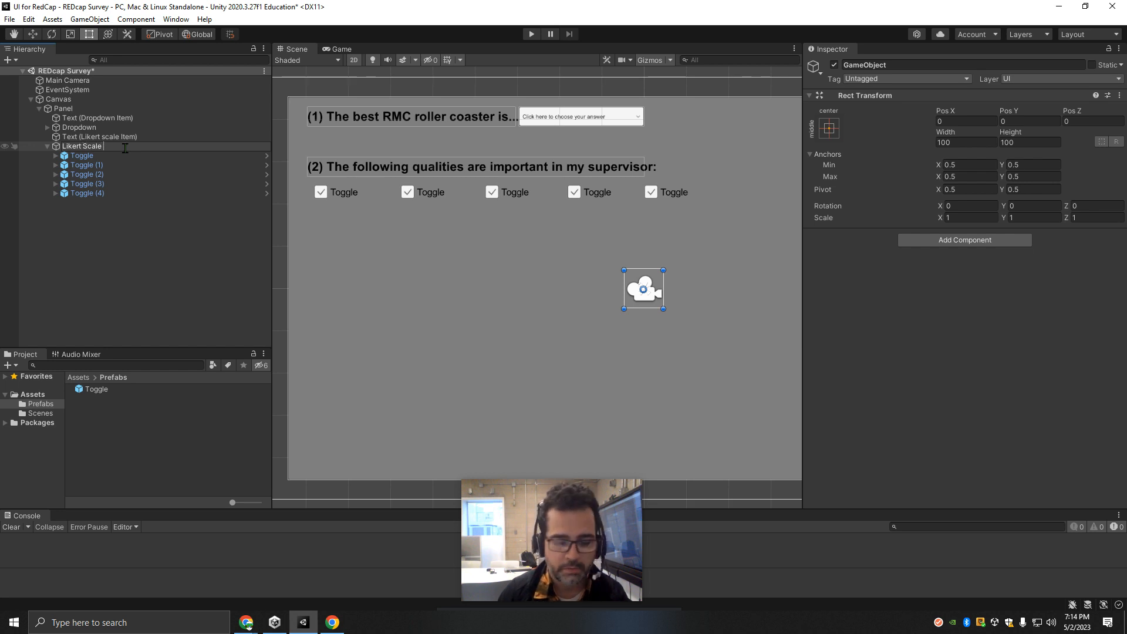
type("toggle")
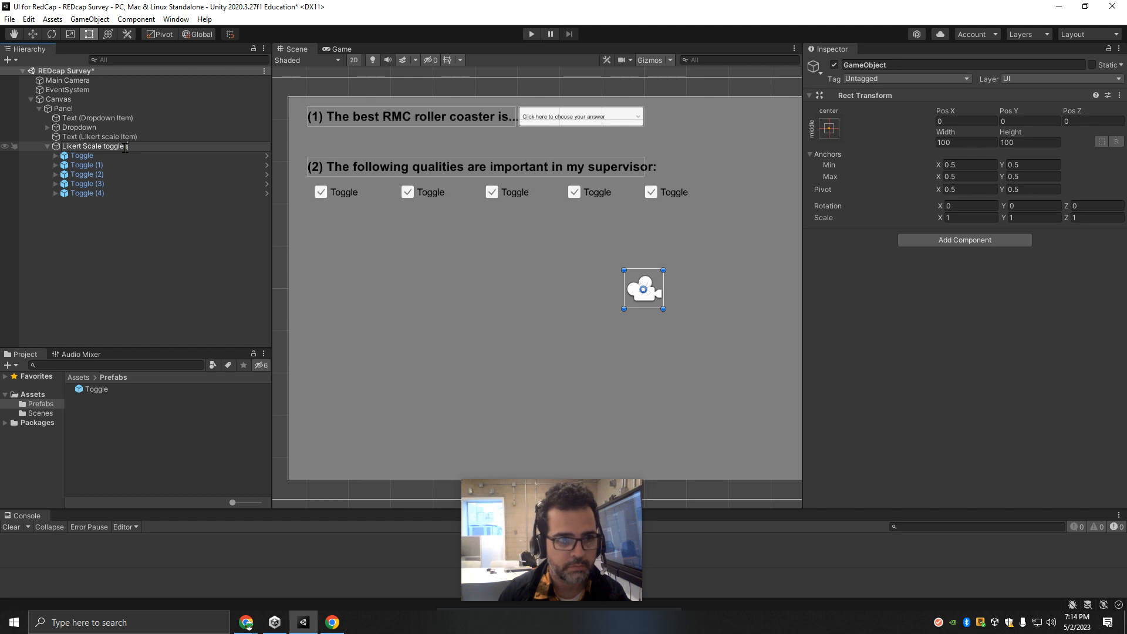
type("s")
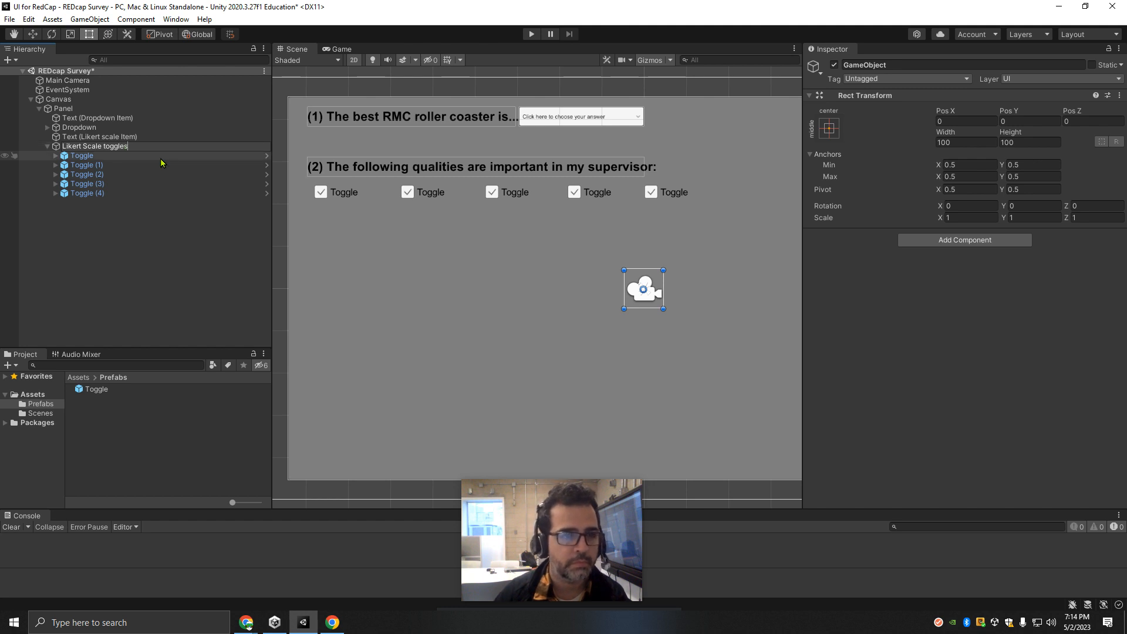
key("Return")
Try moving the Likert Scale toggles group to Pos X 41 and Pos Y -33, and undo the move.
left_click(52, 155)
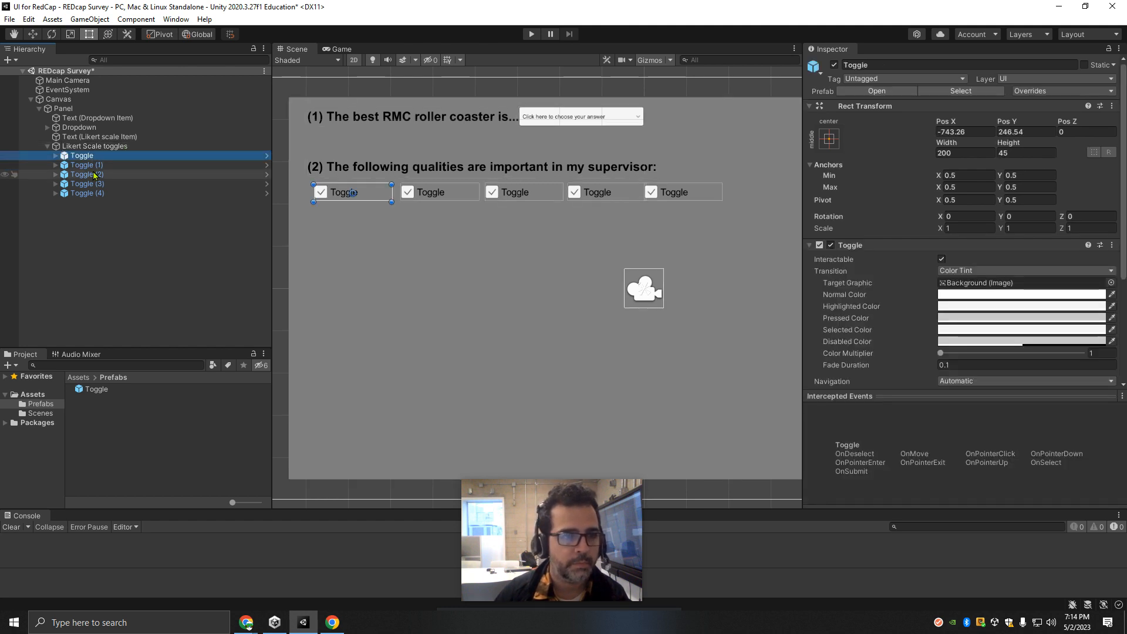
left_click(47, 147)
left_click(83, 147)
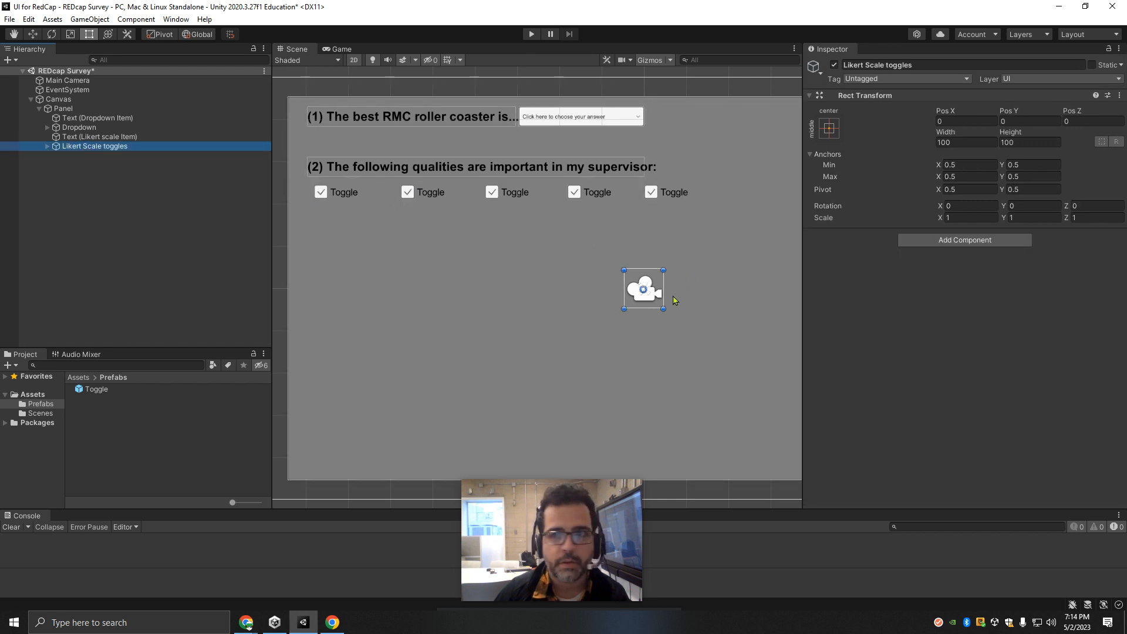
mouse_move(661, 296)
left_mouse_down()
mouse_move(691, 308)
mouse_move(661, 340)
mouse_move(676, 309)
left_mouse_up()
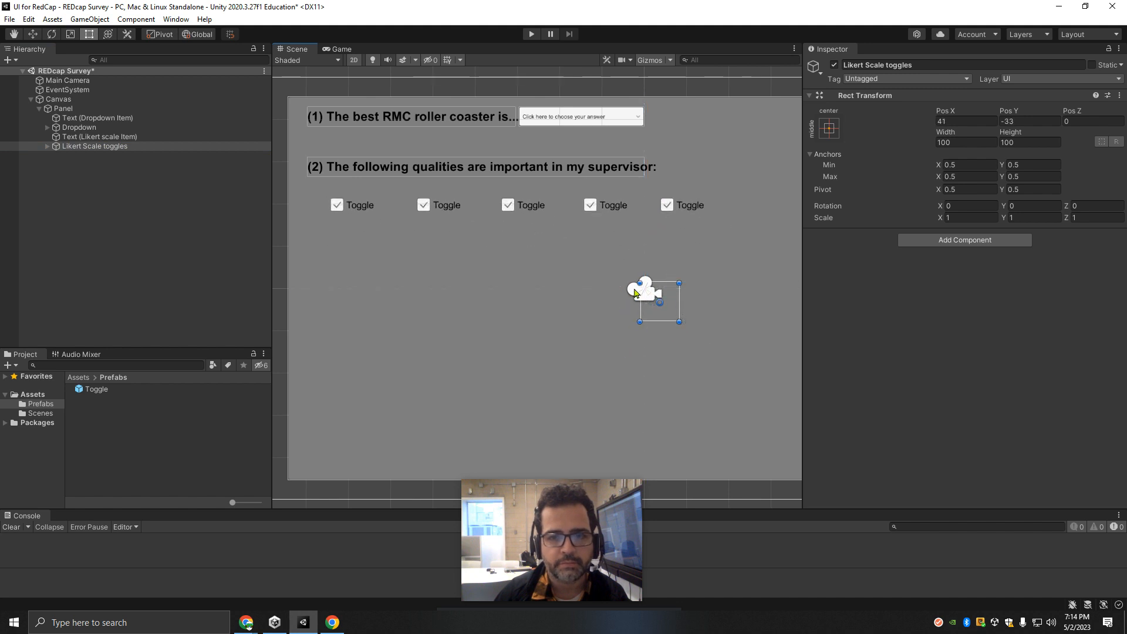
key("ctrl+z")
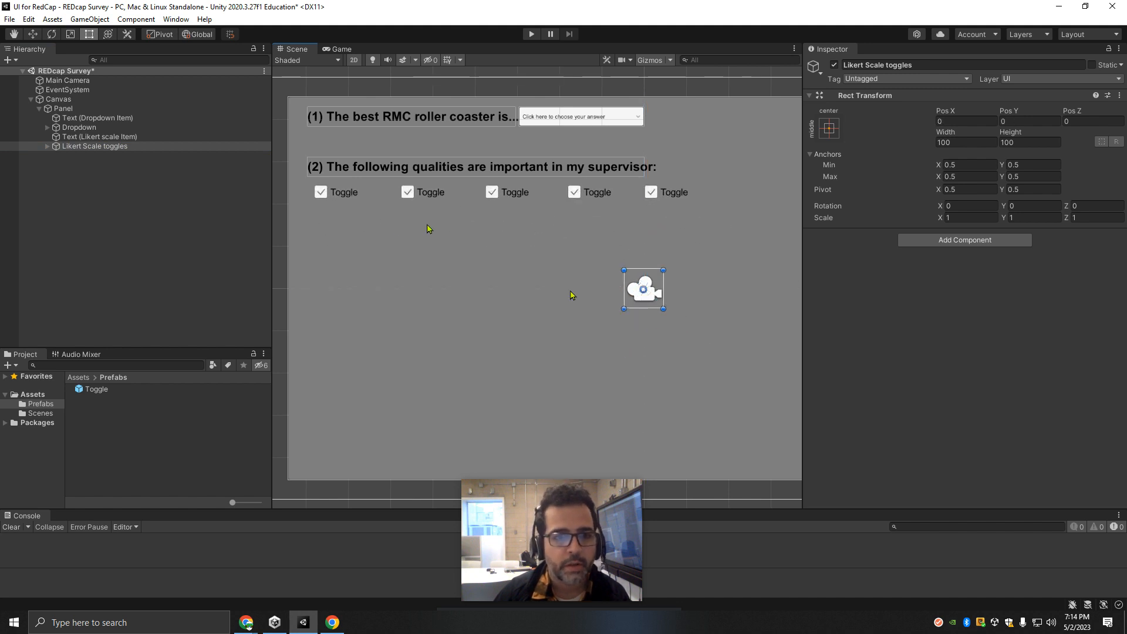
Add a Toggle Group component to the Likert Scale toggles object, with Allow Switch Off disabled.
left_click(38, 136)
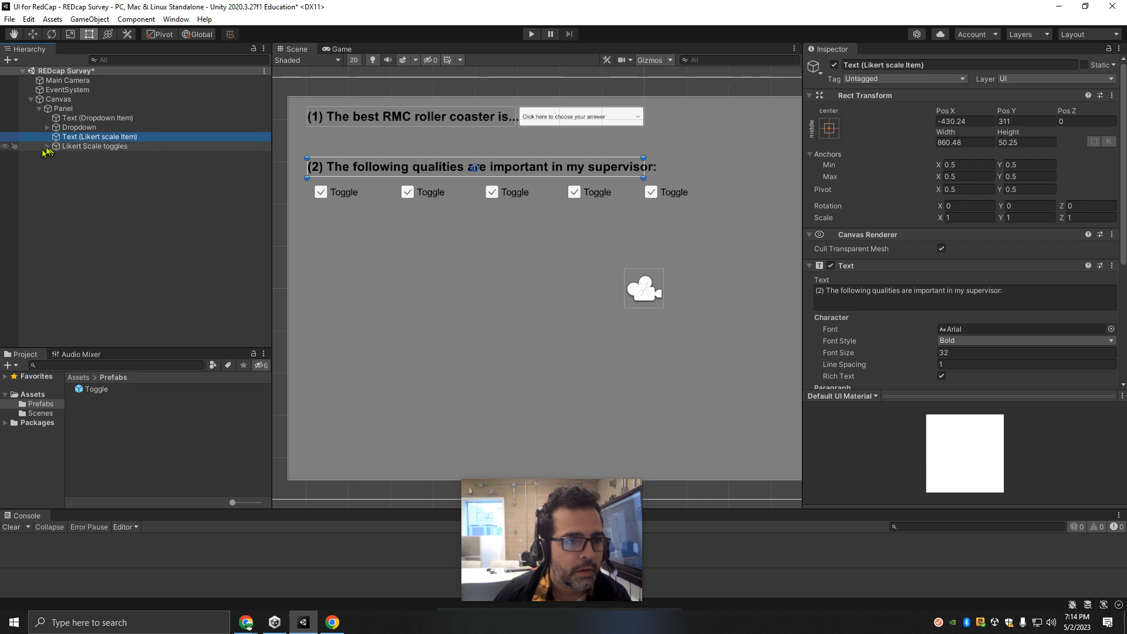
left_click(48, 146)
left_click(88, 146)
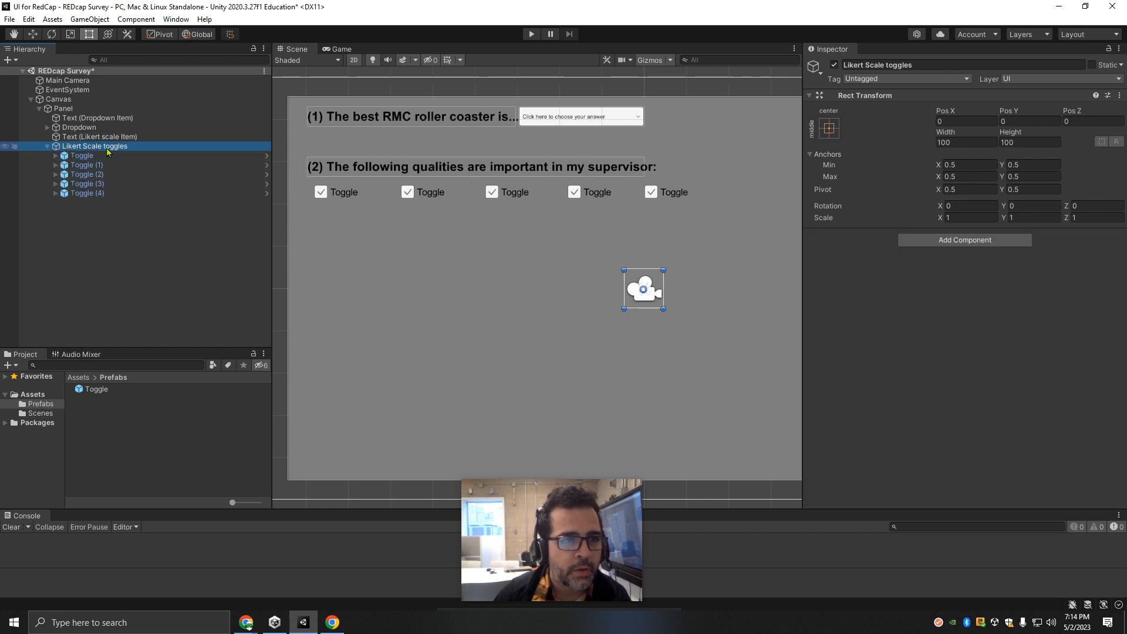
left_click(940, 240)
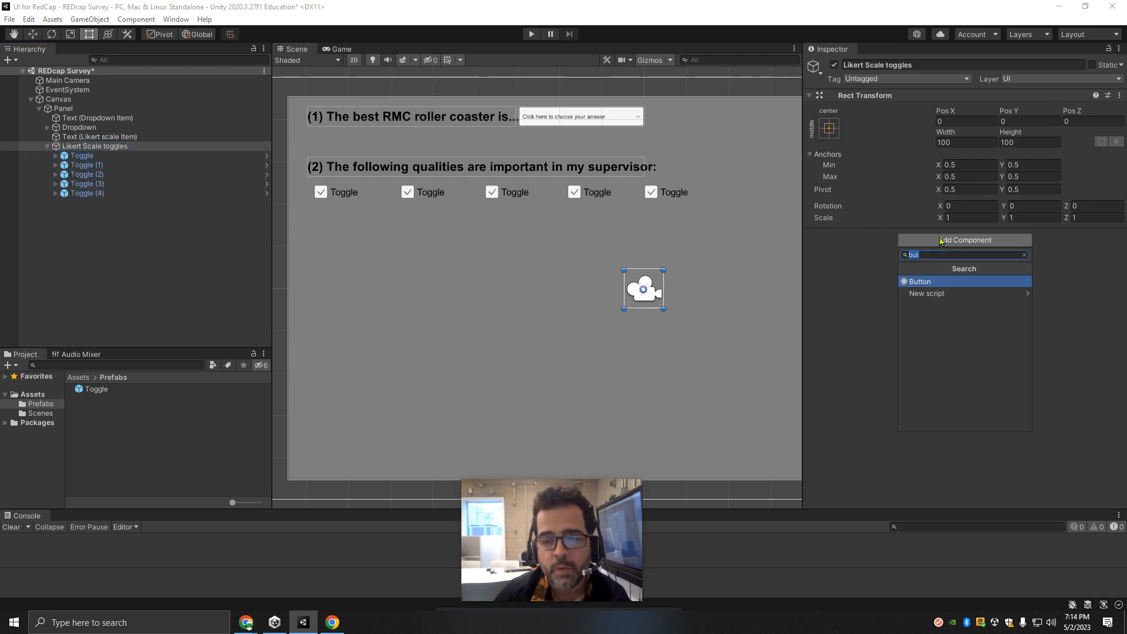
type("tog")
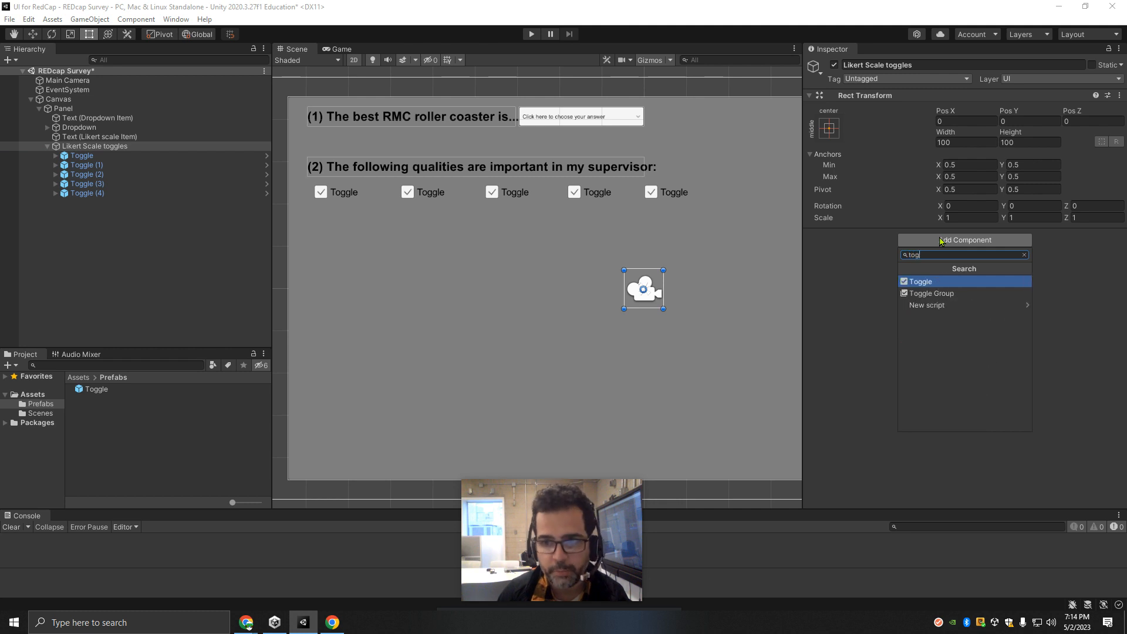
left_click(944, 293)
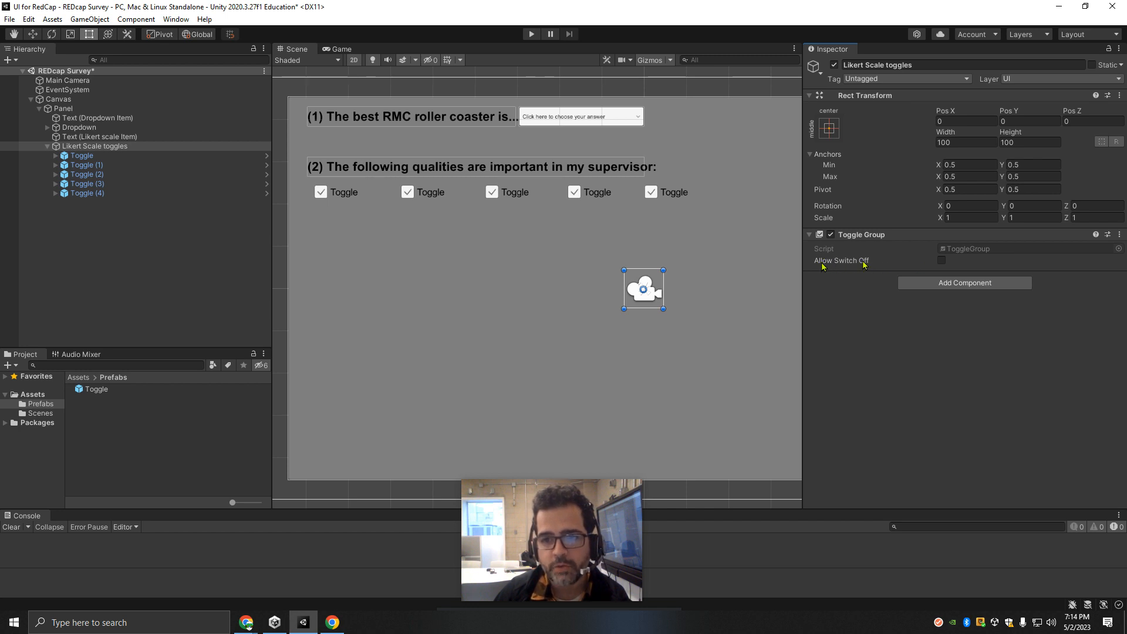
left_click(942, 261)
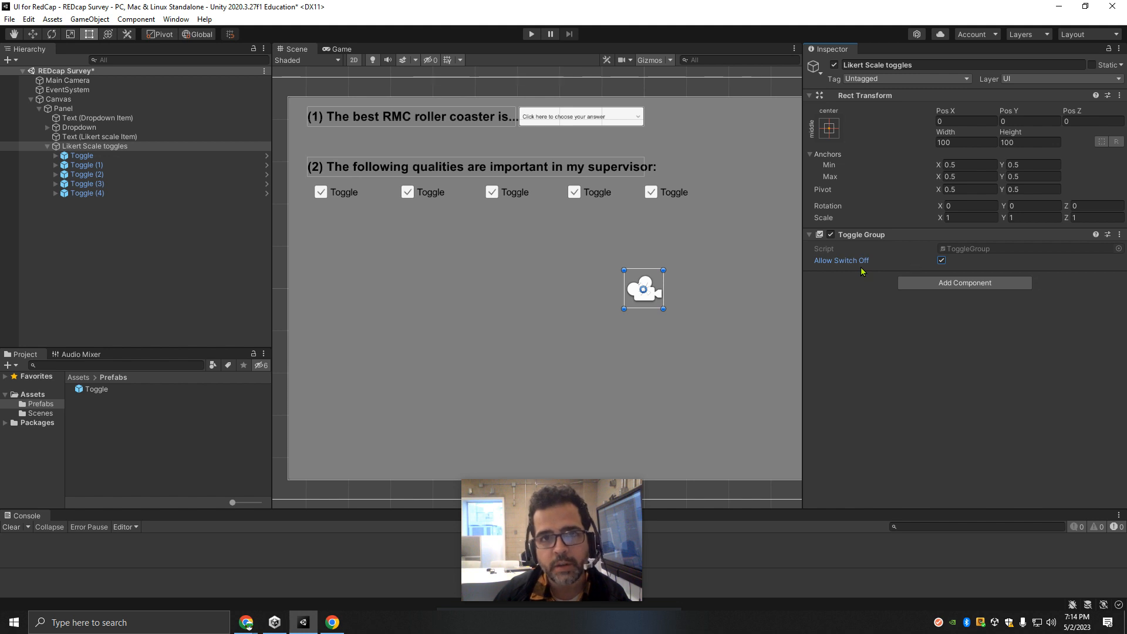
left_click(942, 260)
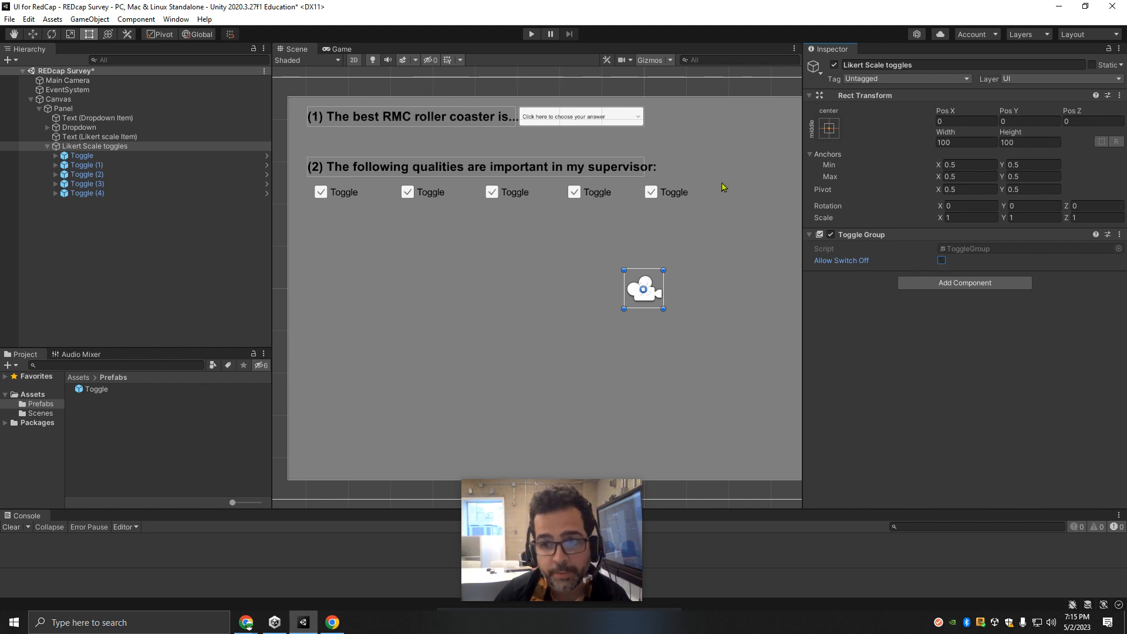
Run the scene in Play mode, test switching each of the five Likert toggles on and off, and stop playback.
left_click(530, 34)
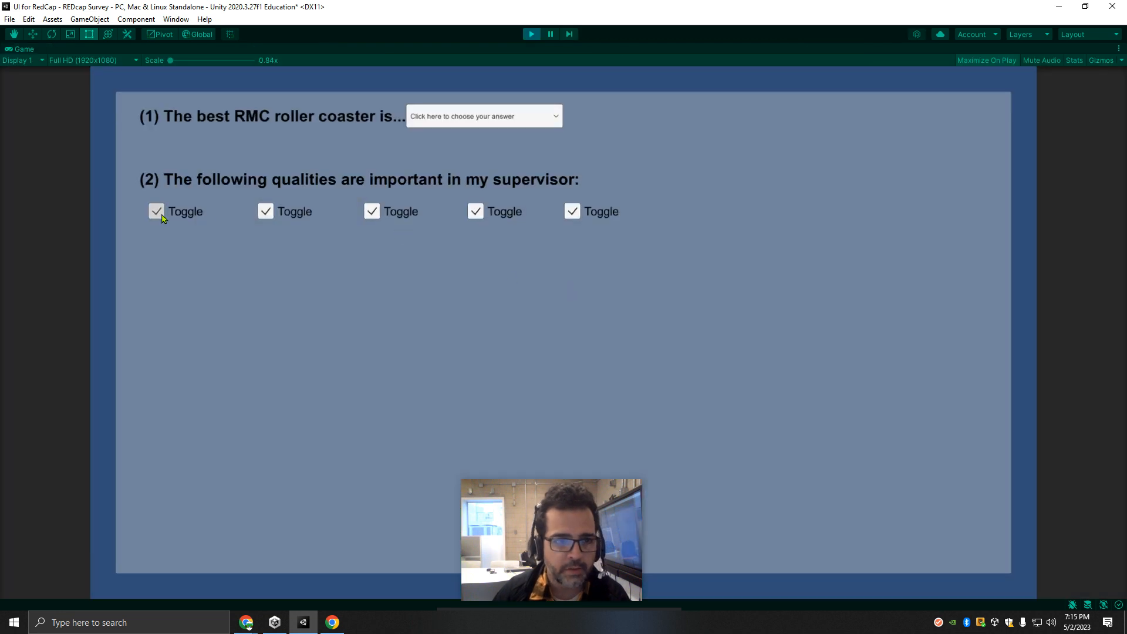
left_click(156, 212)
left_click(265, 212)
left_click(371, 213)
left_click(476, 212)
left_click(572, 214)
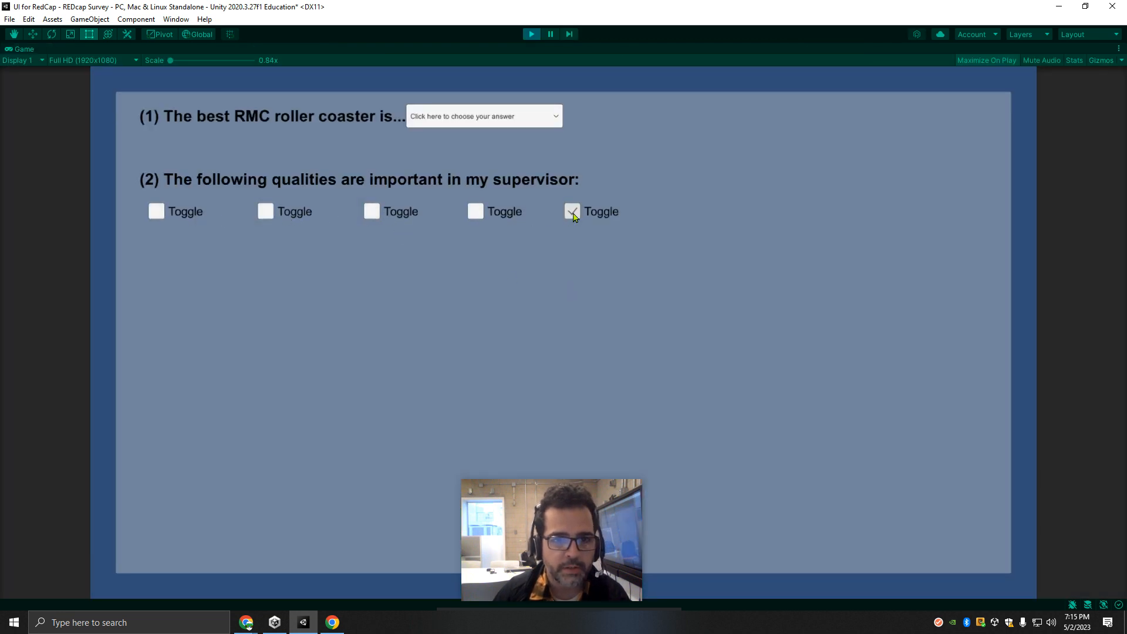
left_click(476, 213)
left_click(372, 213)
left_click(476, 212)
left_click(571, 212)
left_click(374, 212)
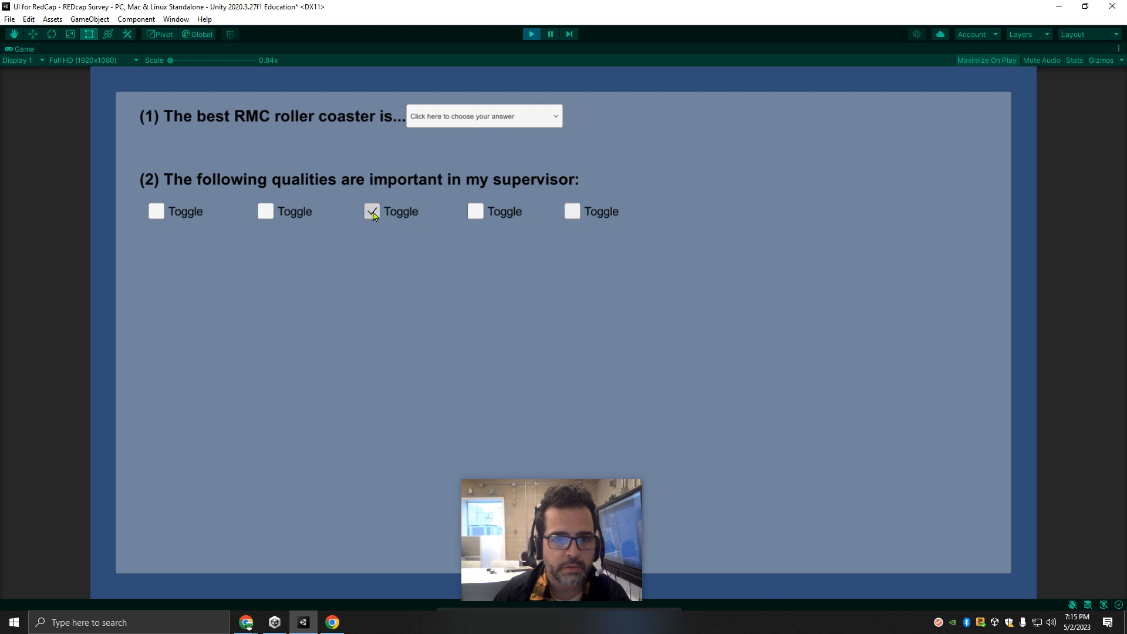
left_click(531, 36)
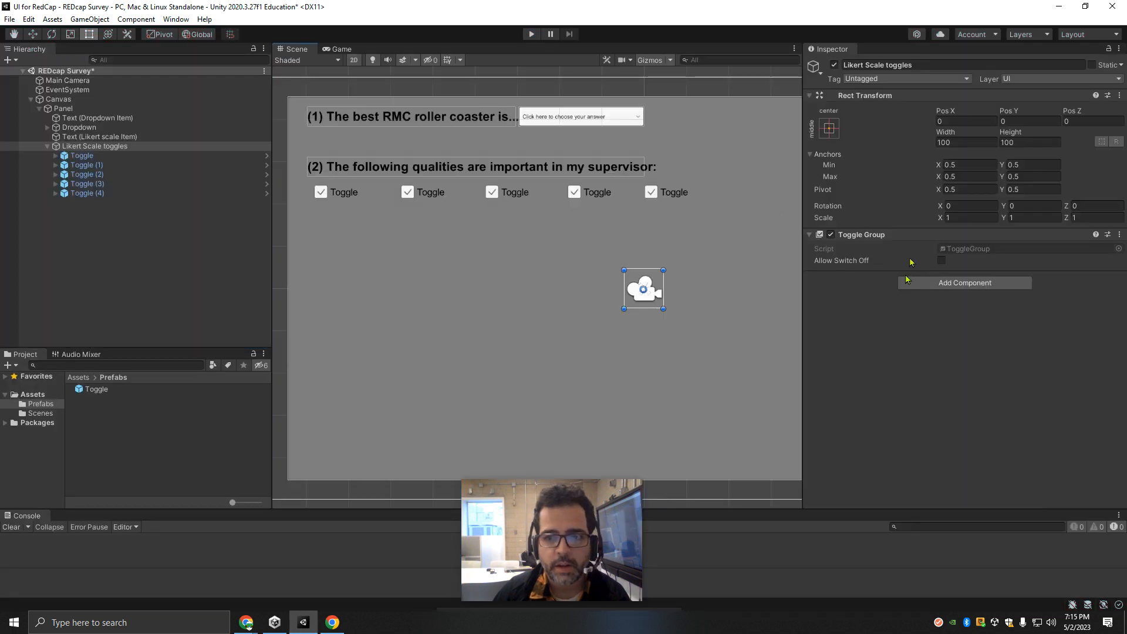
Assign the Likert Scale toggles object as the Group of the first Toggle.
left_click(83, 156)
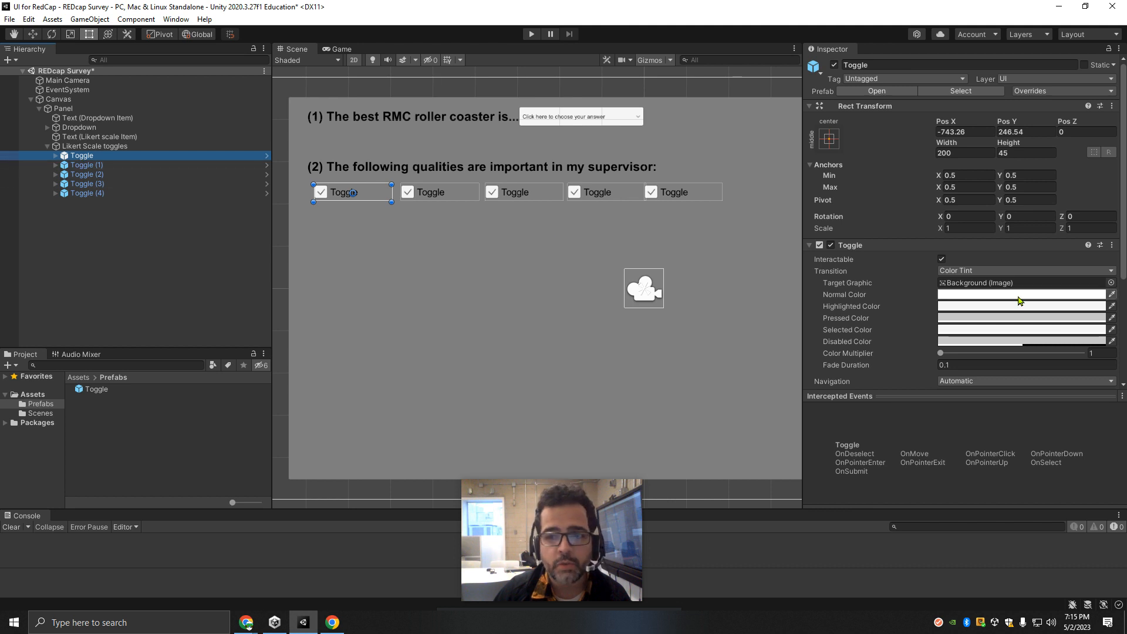
scroll(1013, 311, "down", 5)
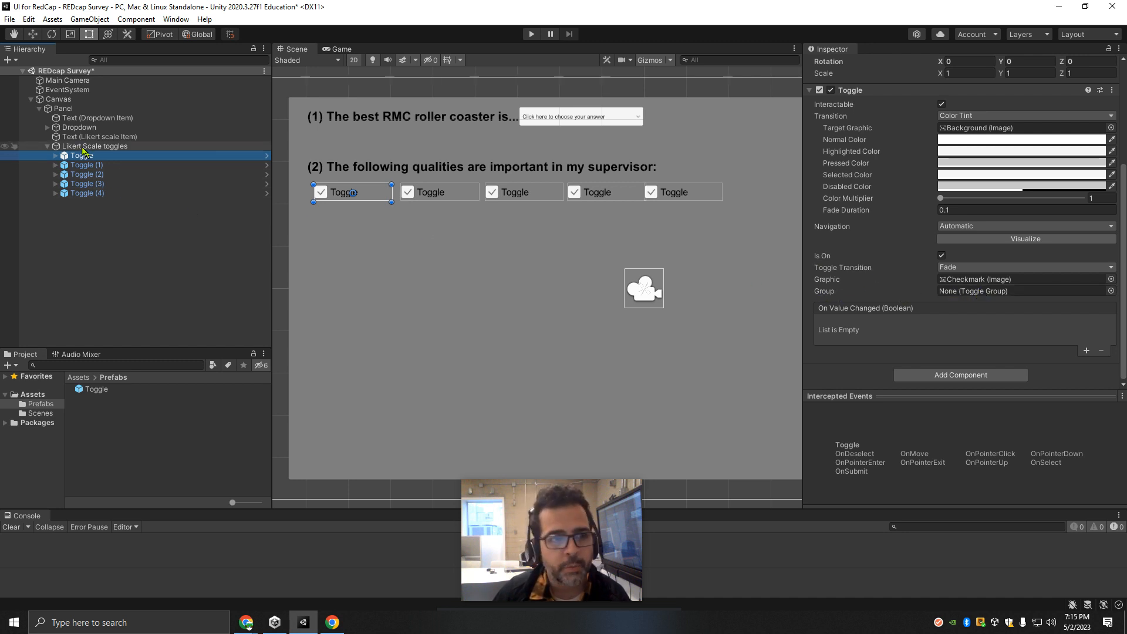
left_click_drag(83, 148, 960, 293)
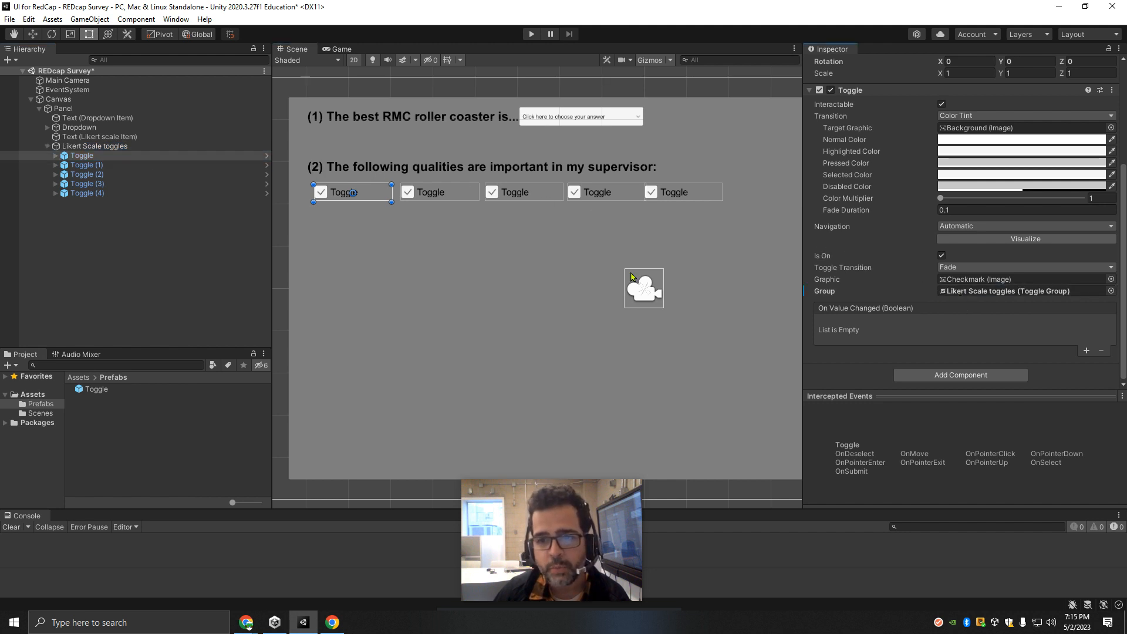
Try to apply the first Toggle's Group reference to the Toggle prefab, and check the prefab's own Group setting.
right_click(828, 295)
left_click(875, 298)
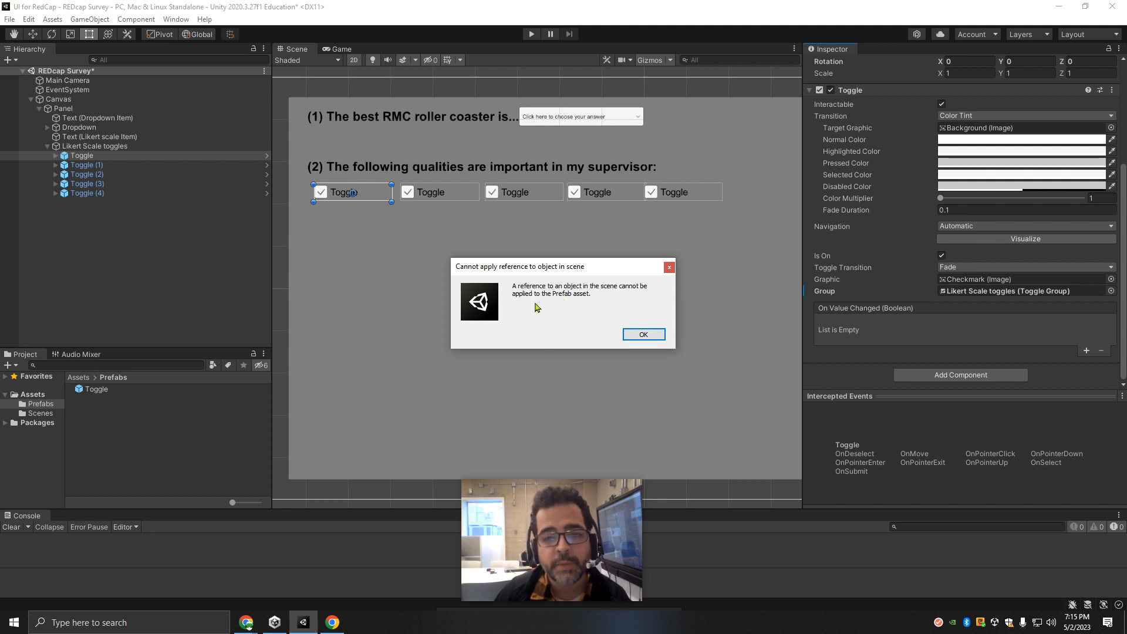
left_click(644, 337)
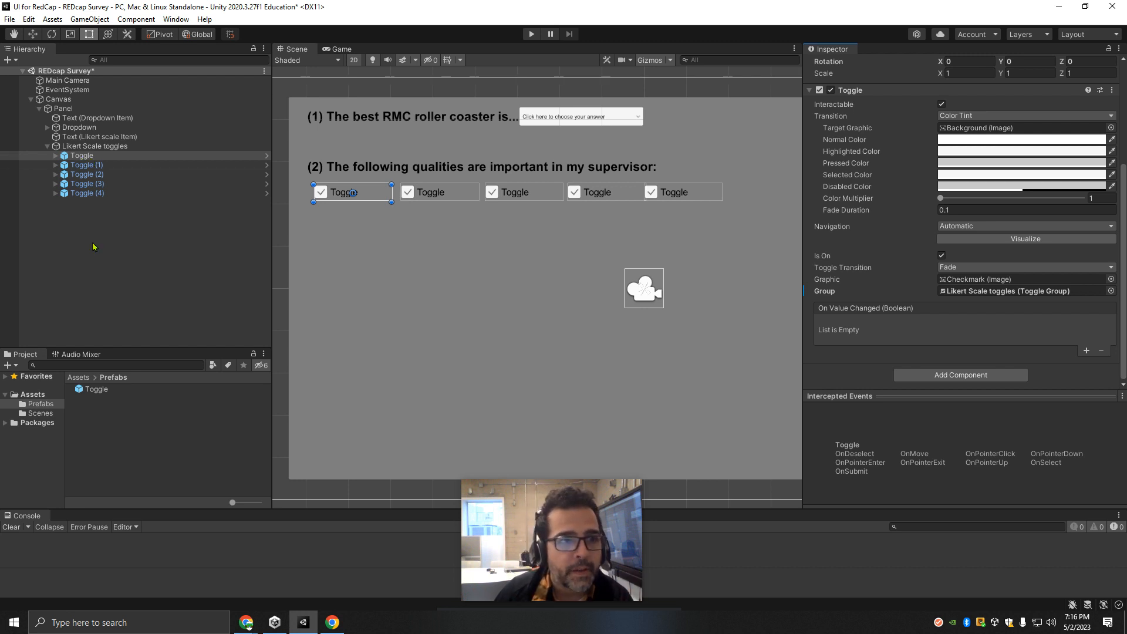
double_click(92, 389)
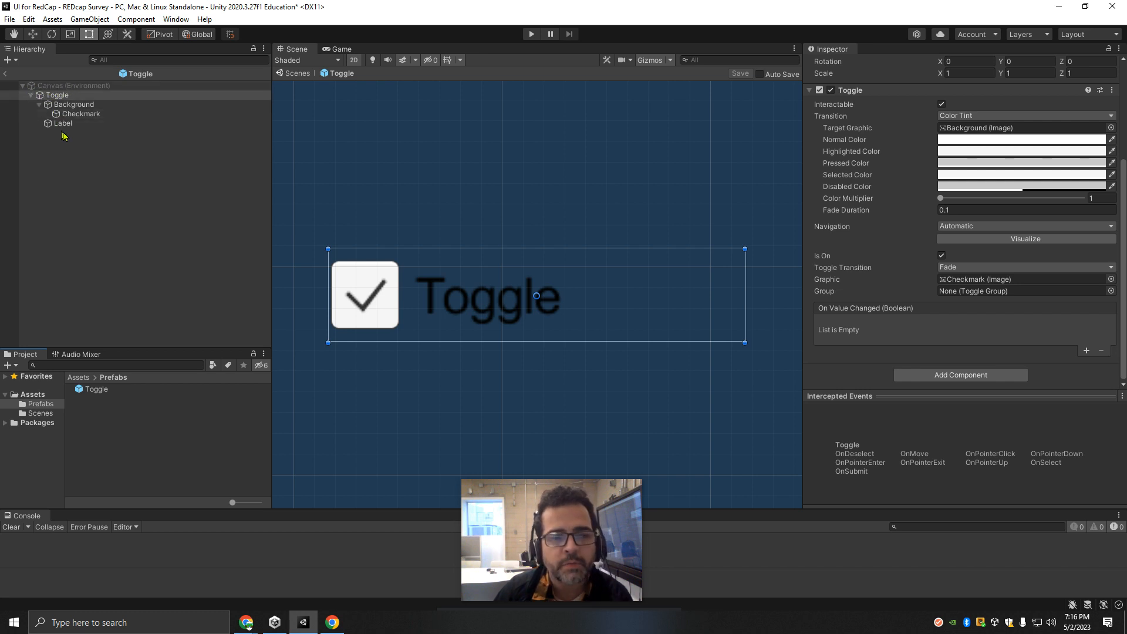
left_click(5, 73)
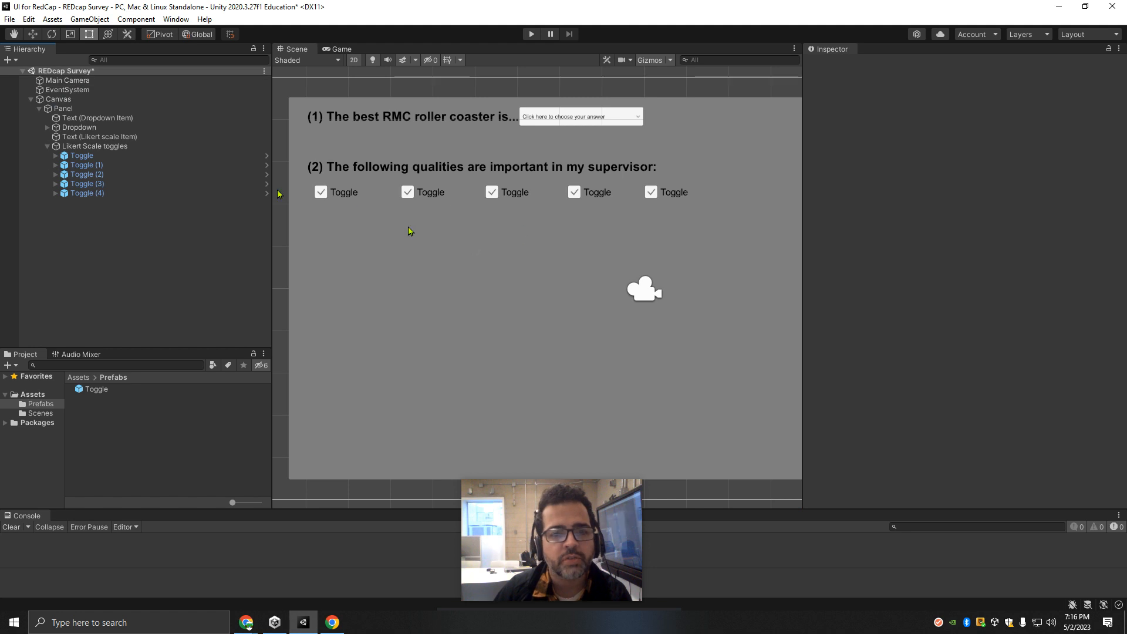
Assign the Likert Scale toggles object as the Group of Toggle (1) through Toggle (4) together.
left_click(90, 157)
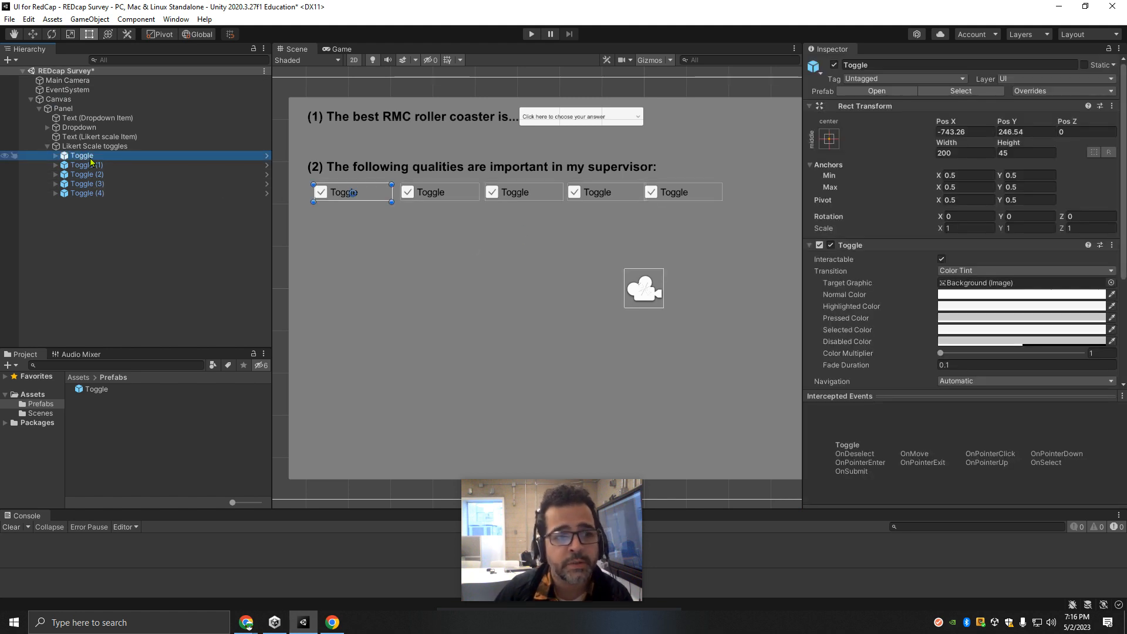
scroll(857, 299, "down", 5)
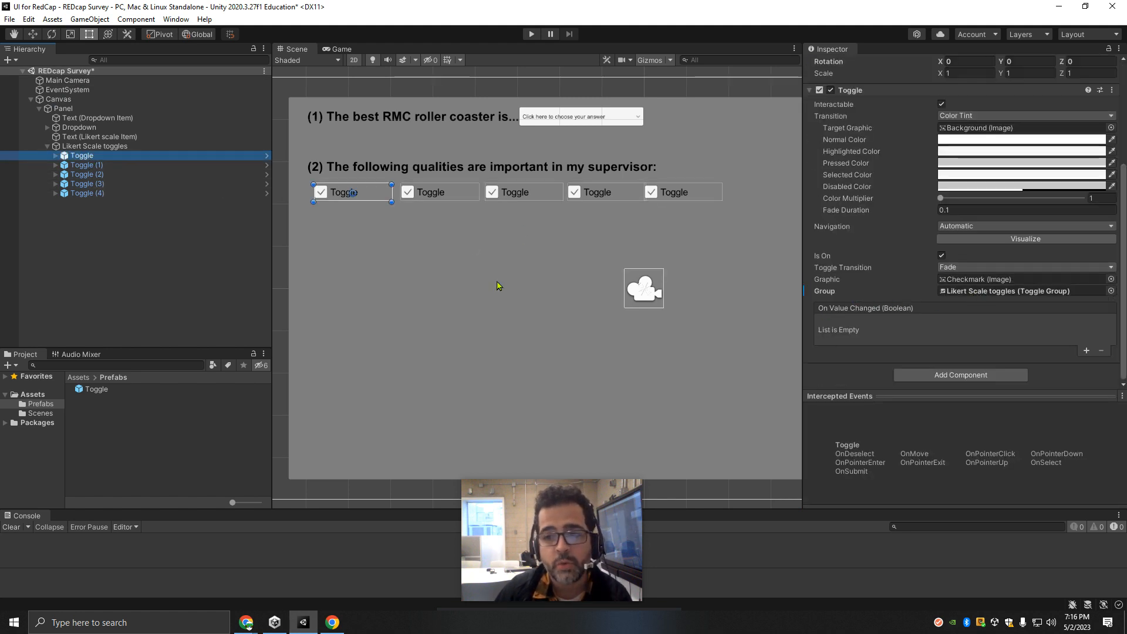
left_click(83, 165)
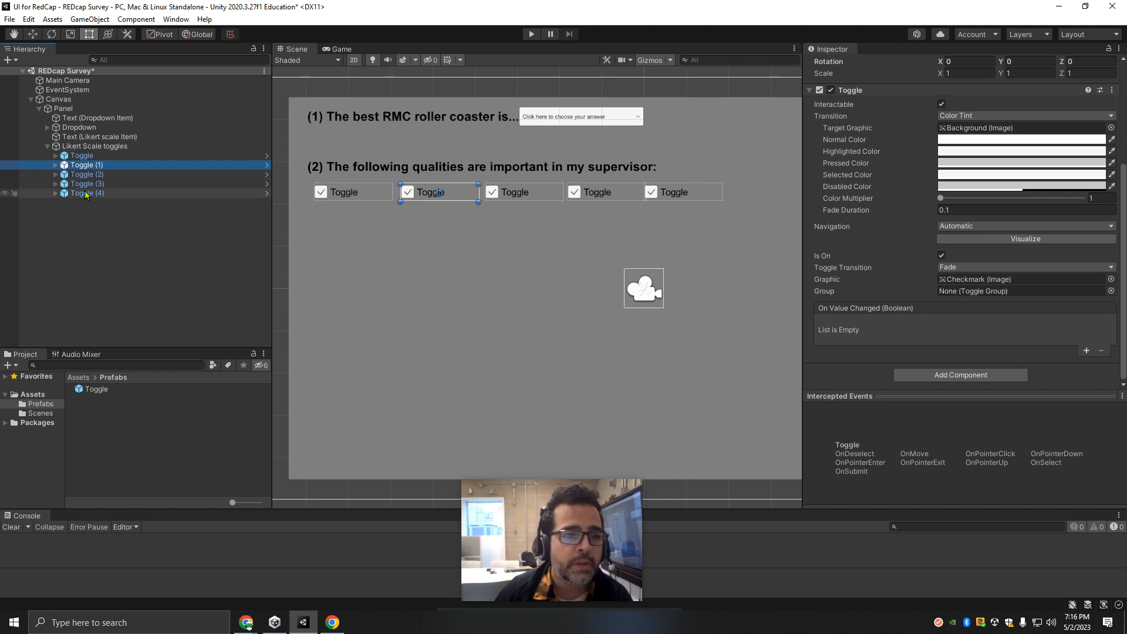
left_click(85, 194, "shift")
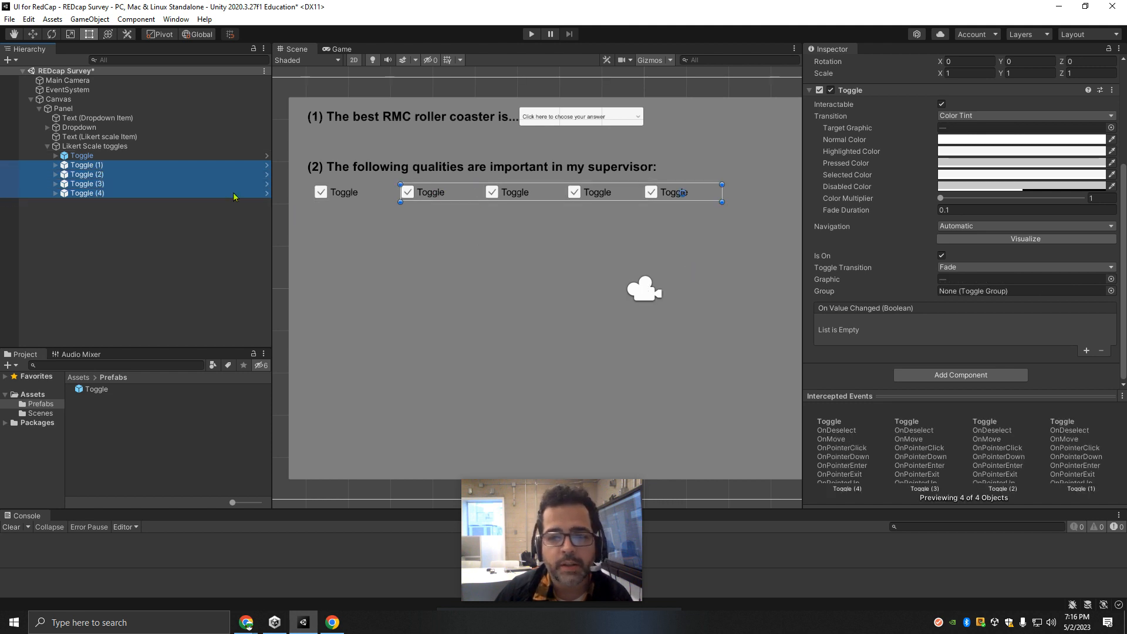
left_click_drag(92, 148, 960, 290)
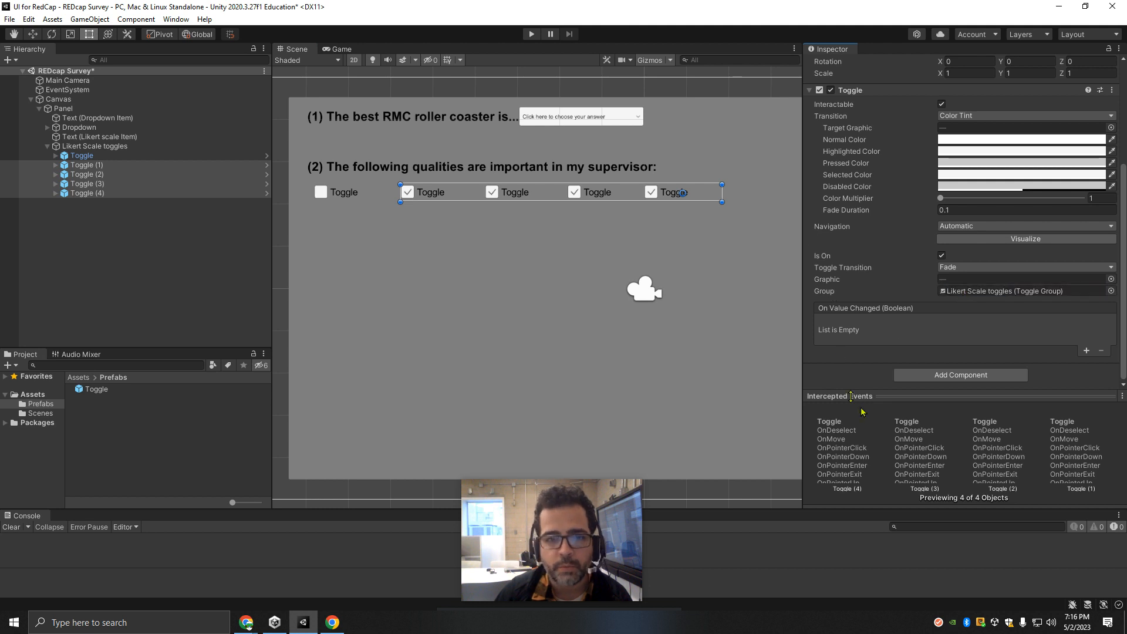
Turn off Is On for Toggle (1) through Toggle (4) and run the scene briefly in Play mode.
left_click(83, 157)
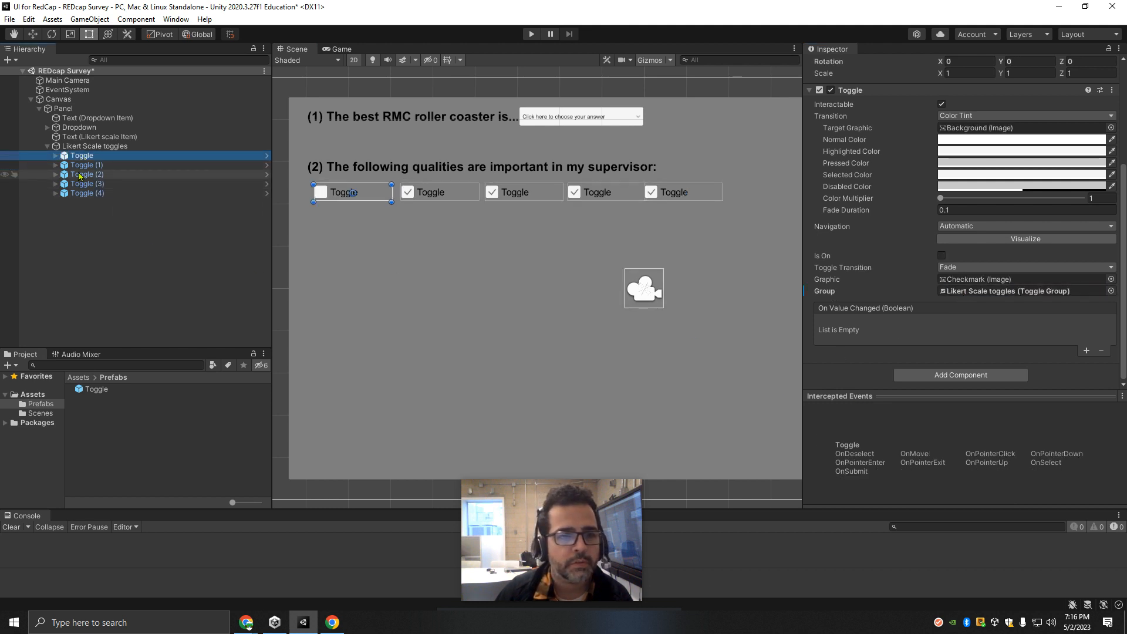
left_click(94, 146)
left_click(82, 156)
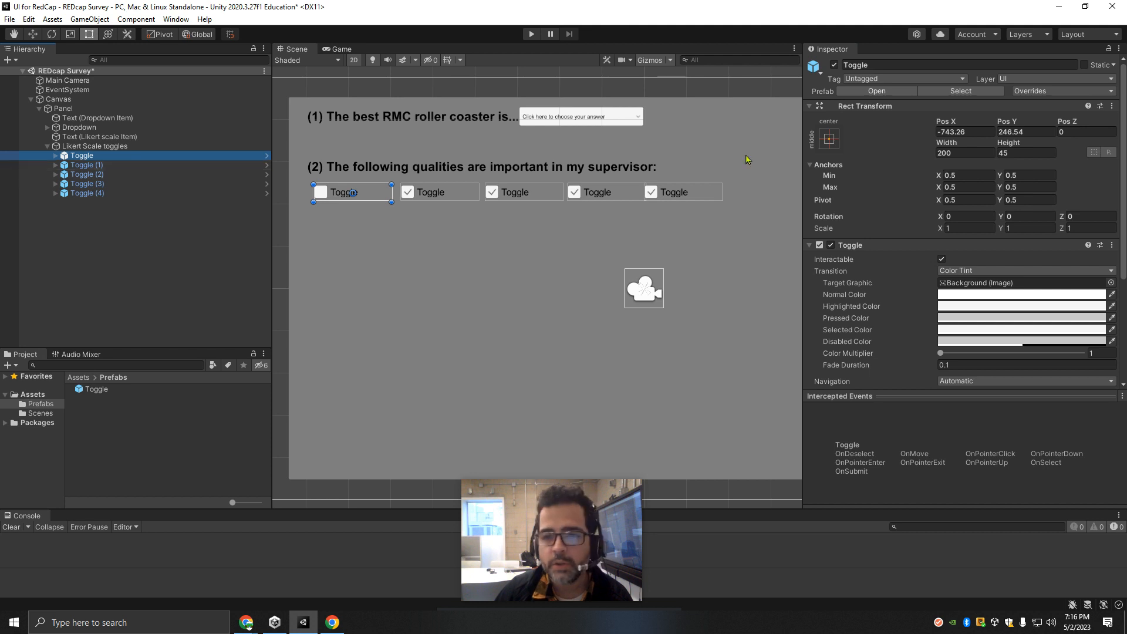
scroll(748, 160, "down", 2)
scroll(933, 287, "down", 4)
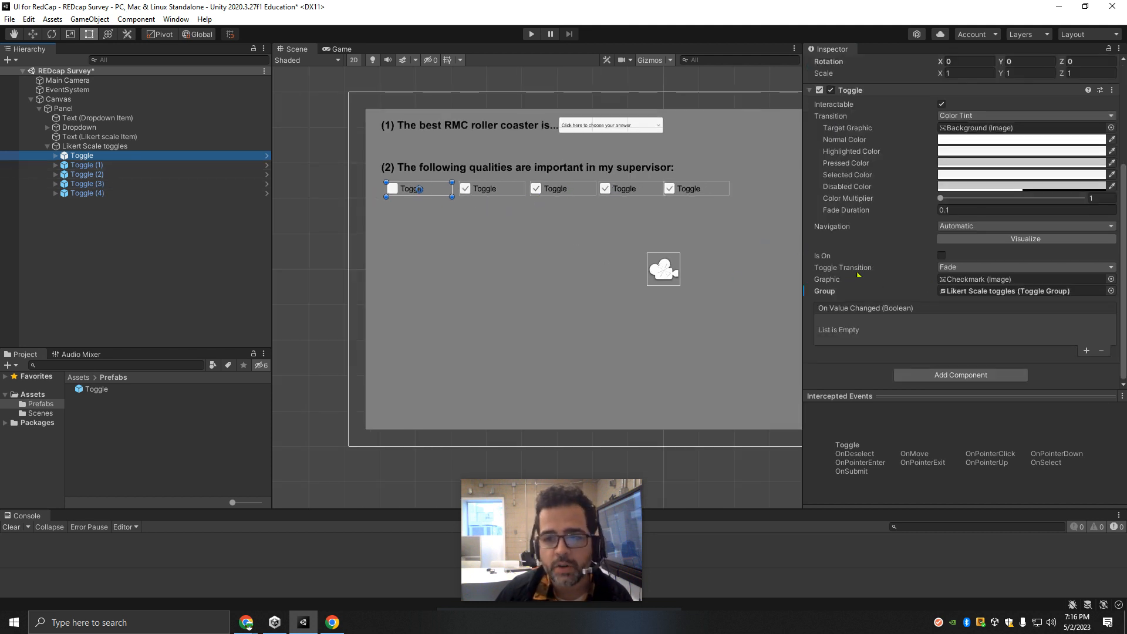
left_click(85, 165)
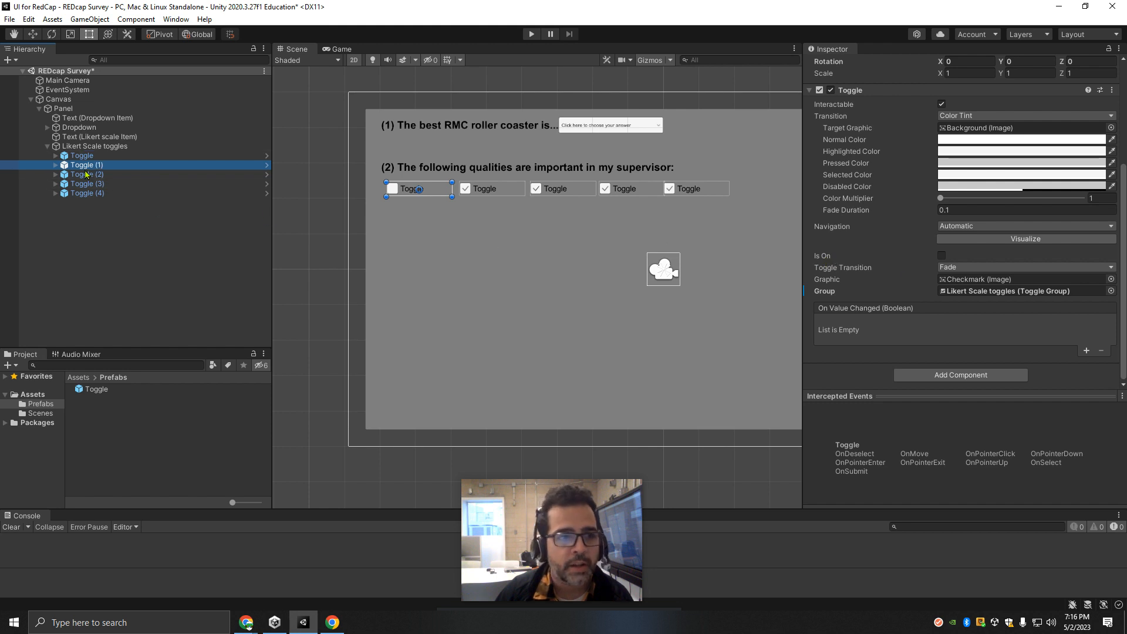
left_click(87, 193, "shift")
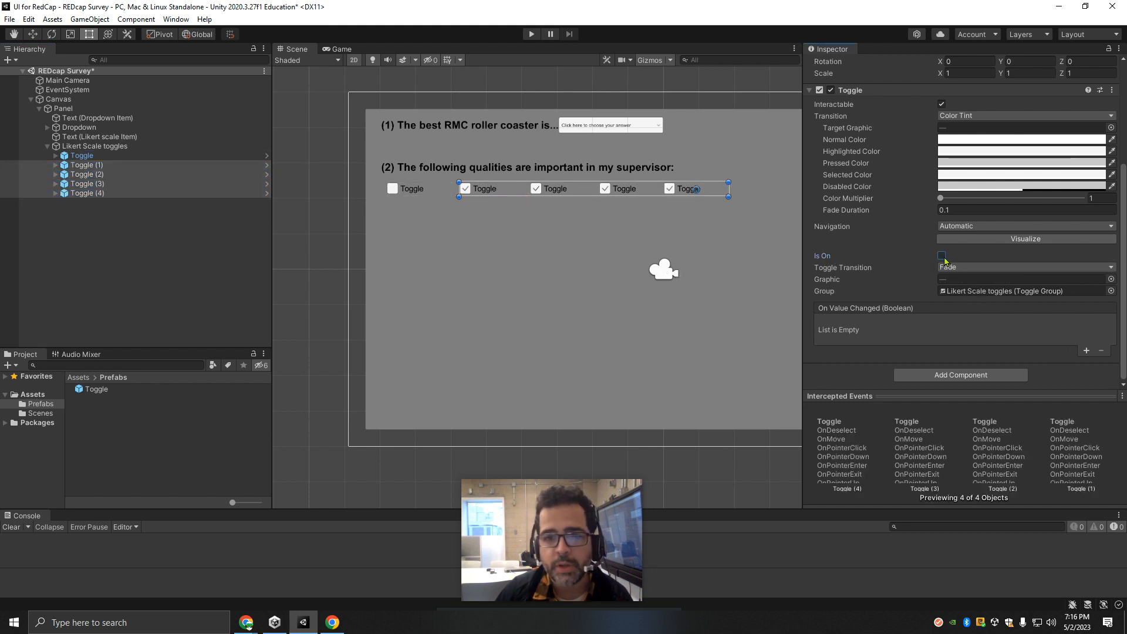
left_click(87, 165)
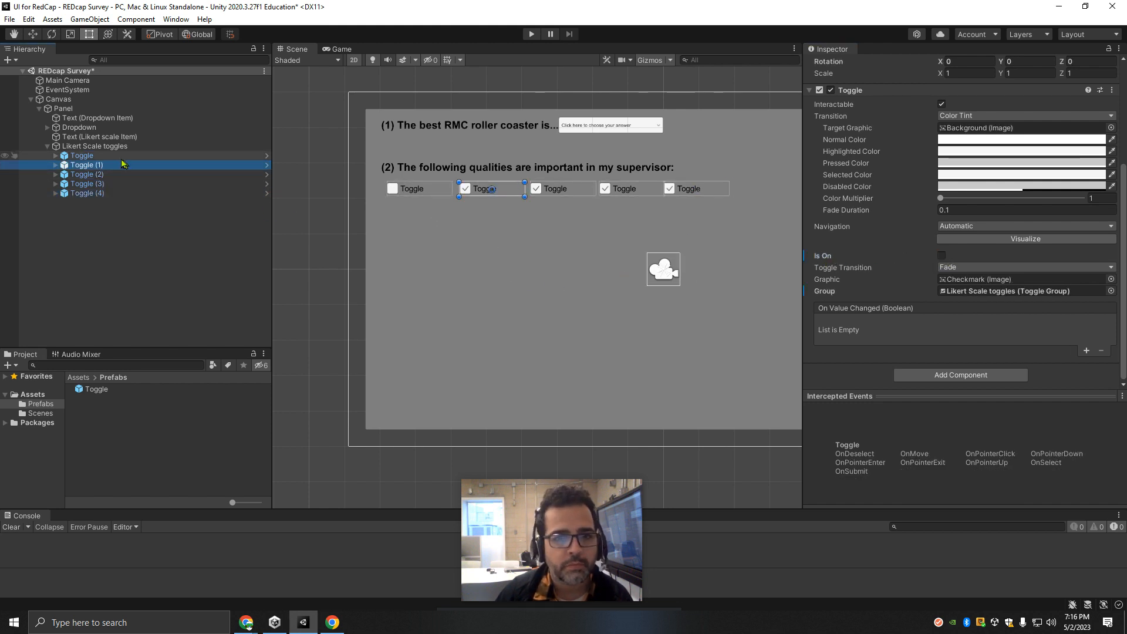
left_click(531, 34)
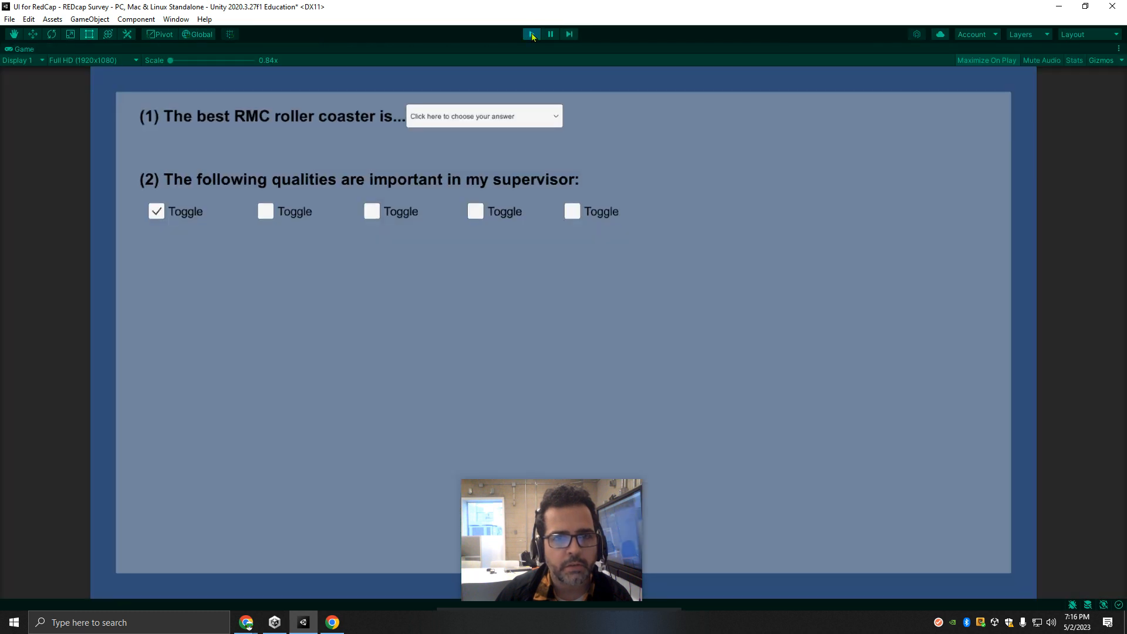
left_click(531, 34)
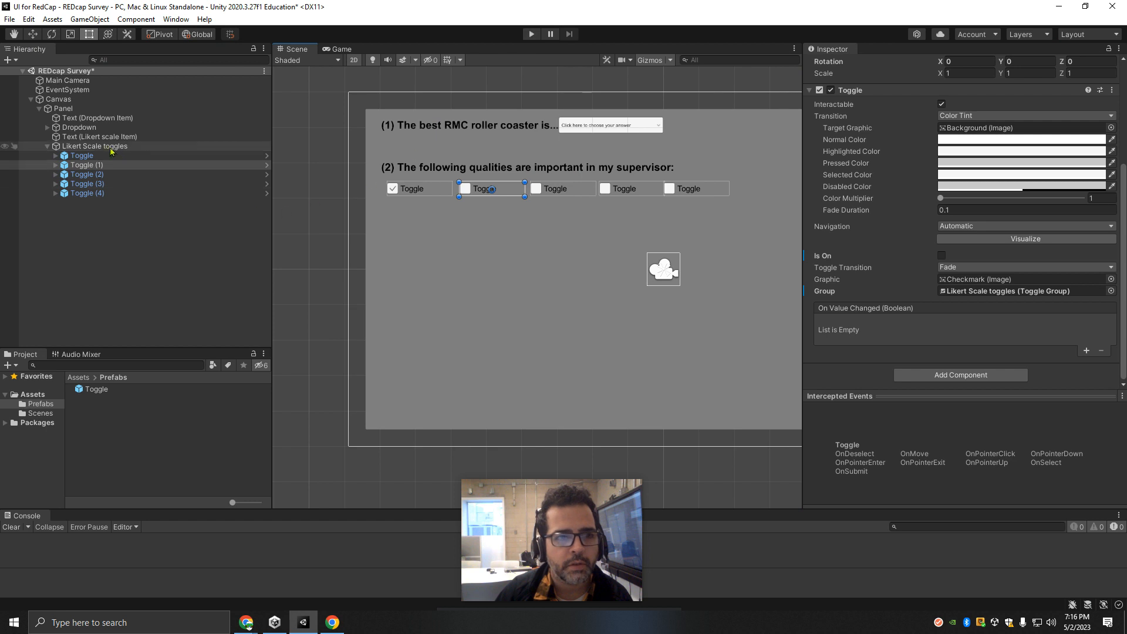
Turn off Is On for the first Toggle, and check the Likert question's initial selection in Play mode.
left_click(97, 157)
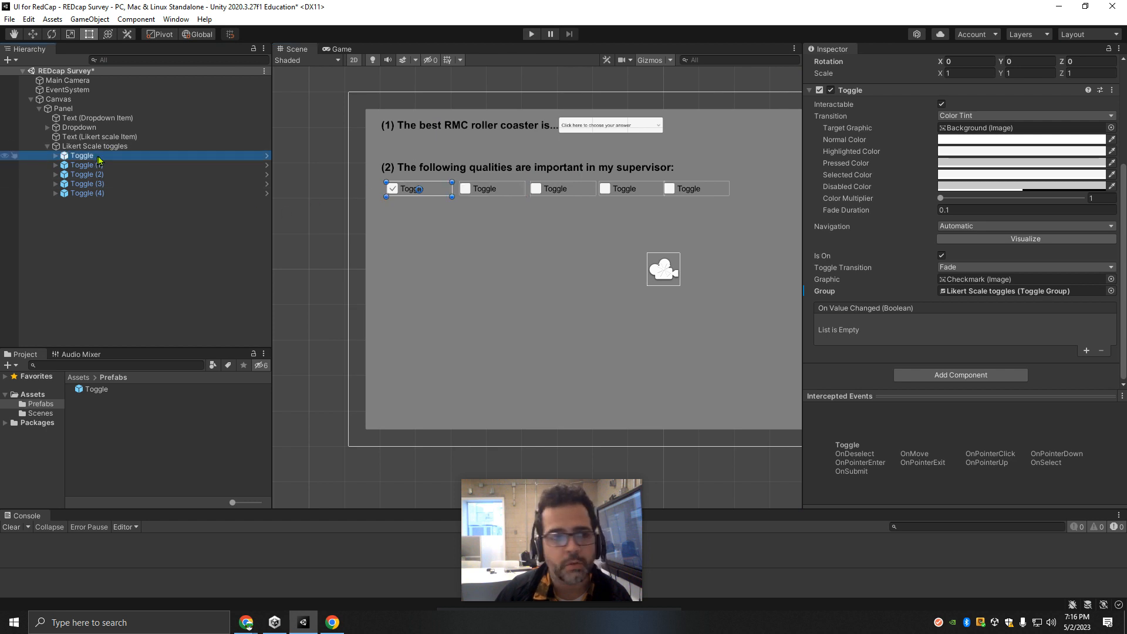
left_click(942, 255)
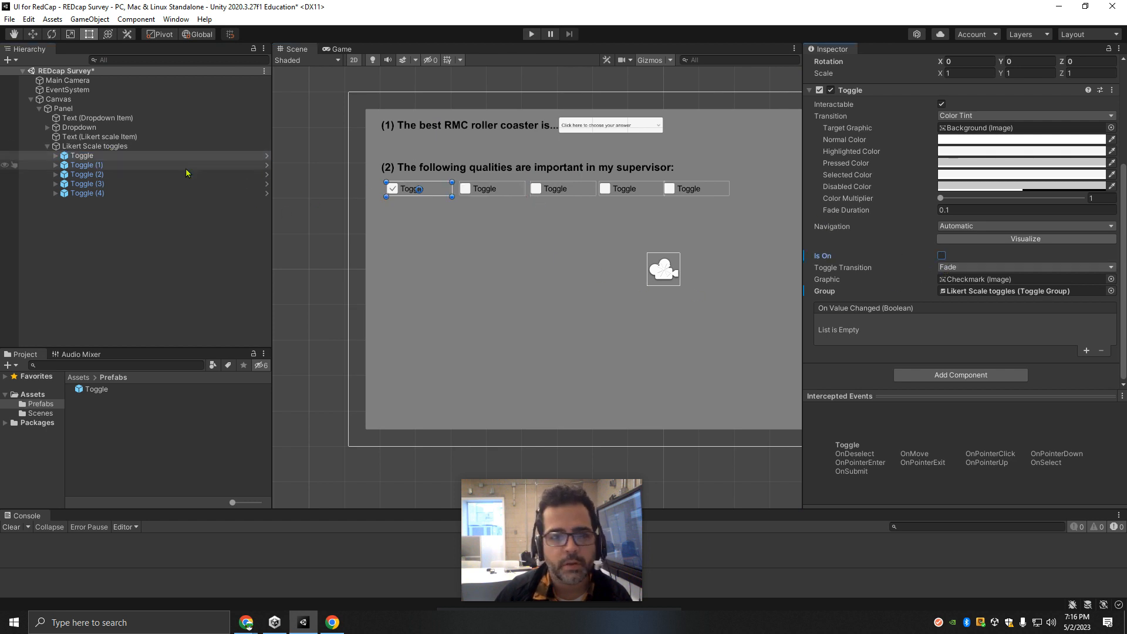
left_click(532, 34)
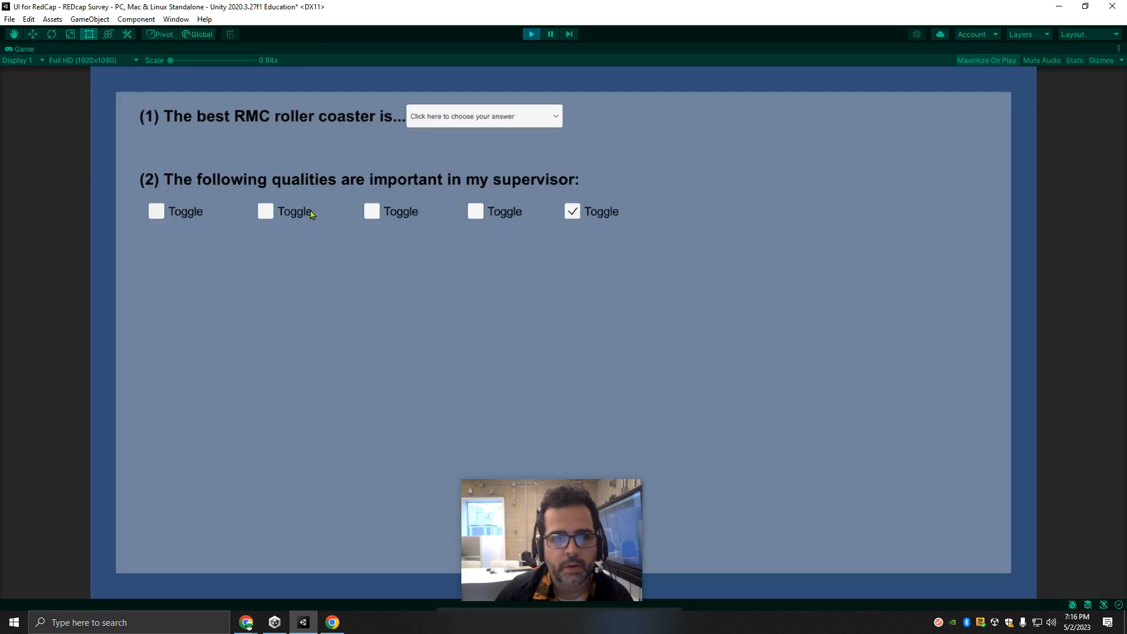
left_click(532, 34)
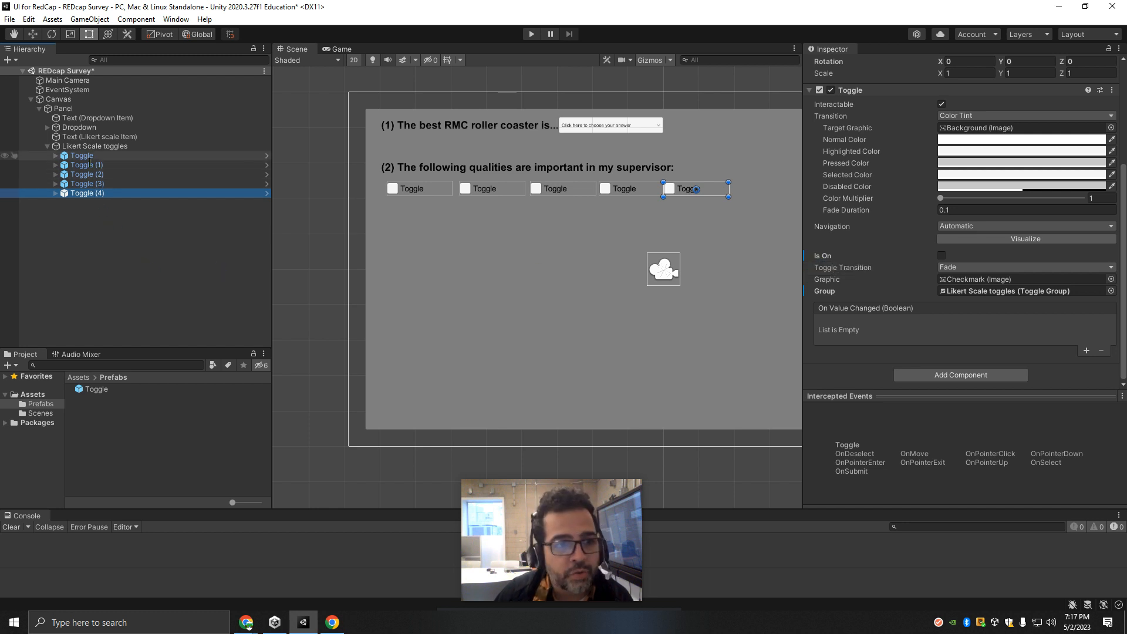
Turn off Is On in the Toggle prefab, save the prefab, and test the scene in Play mode.
double_click(93, 390)
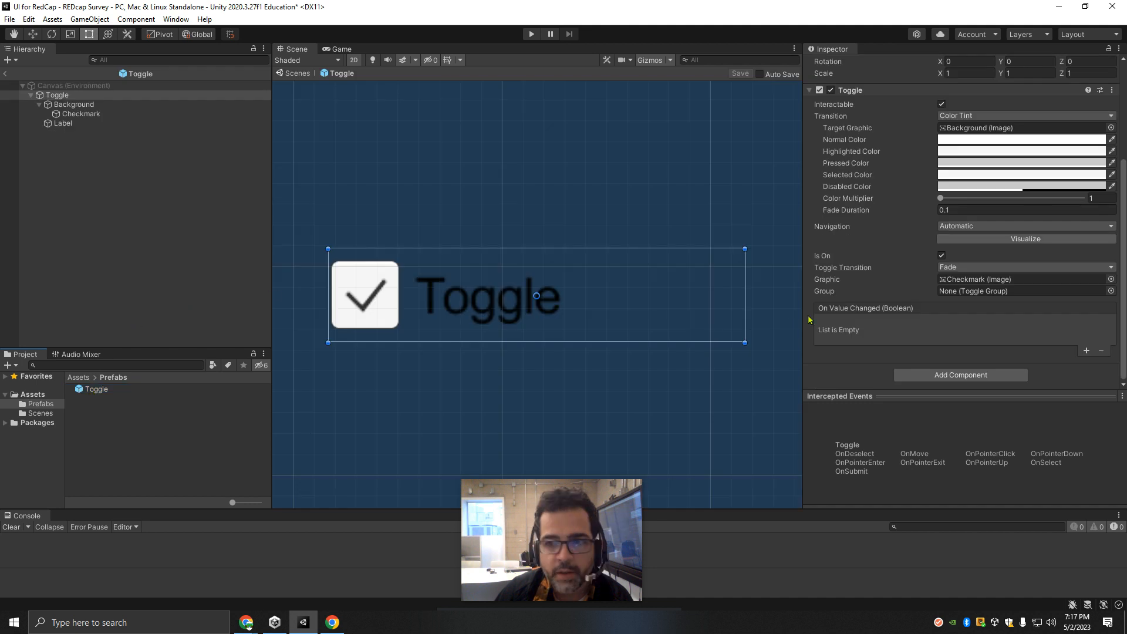
left_click(942, 256)
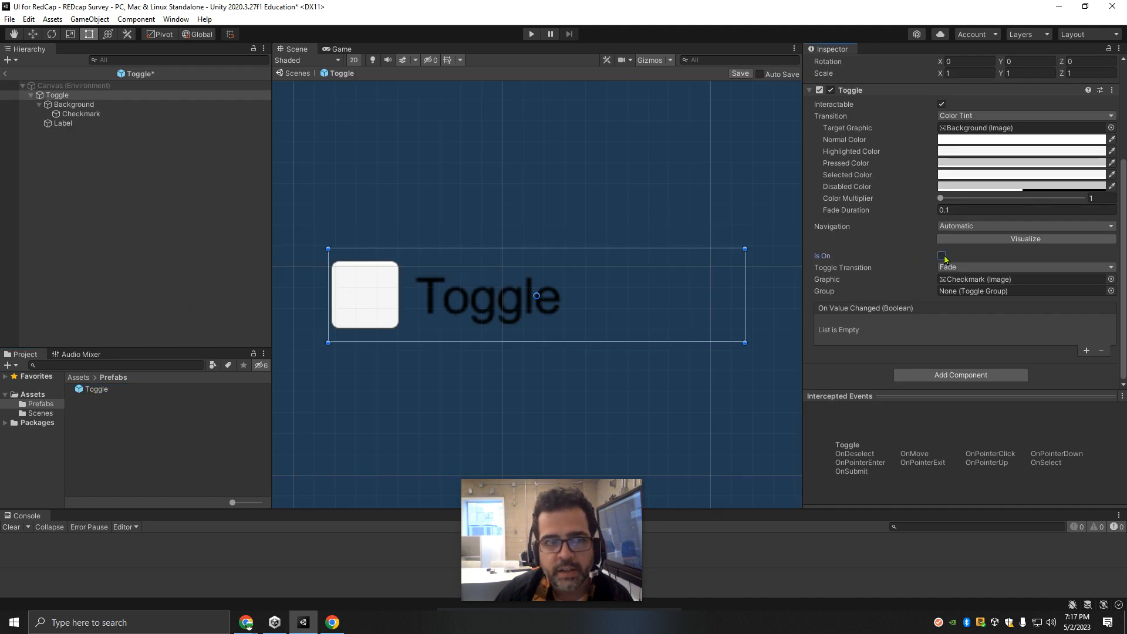
left_click(741, 74)
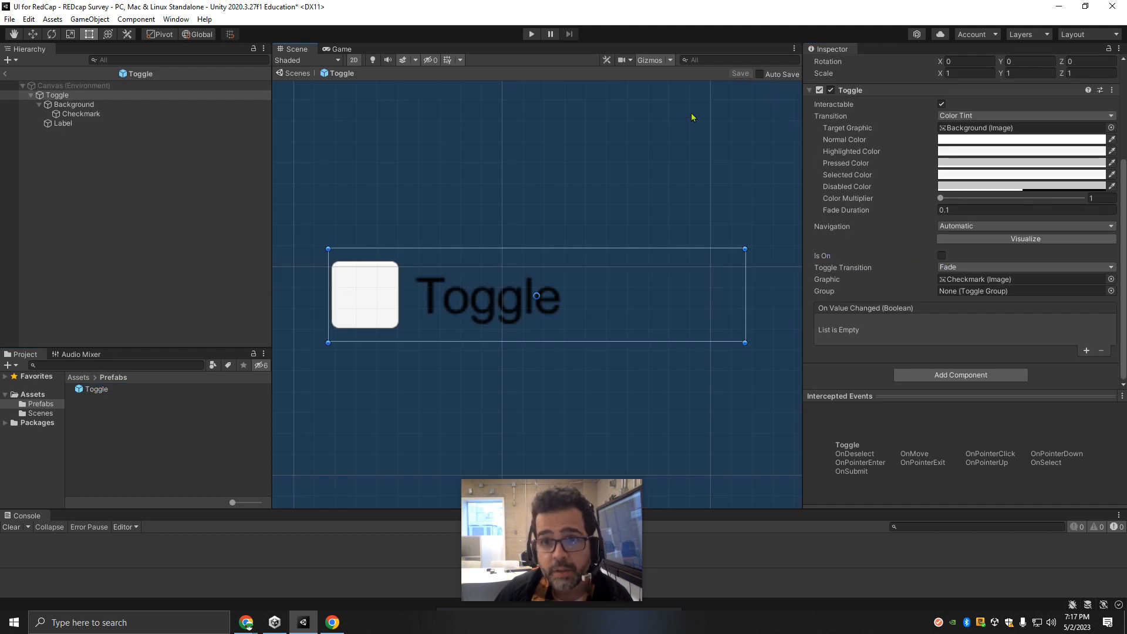
left_click(5, 73)
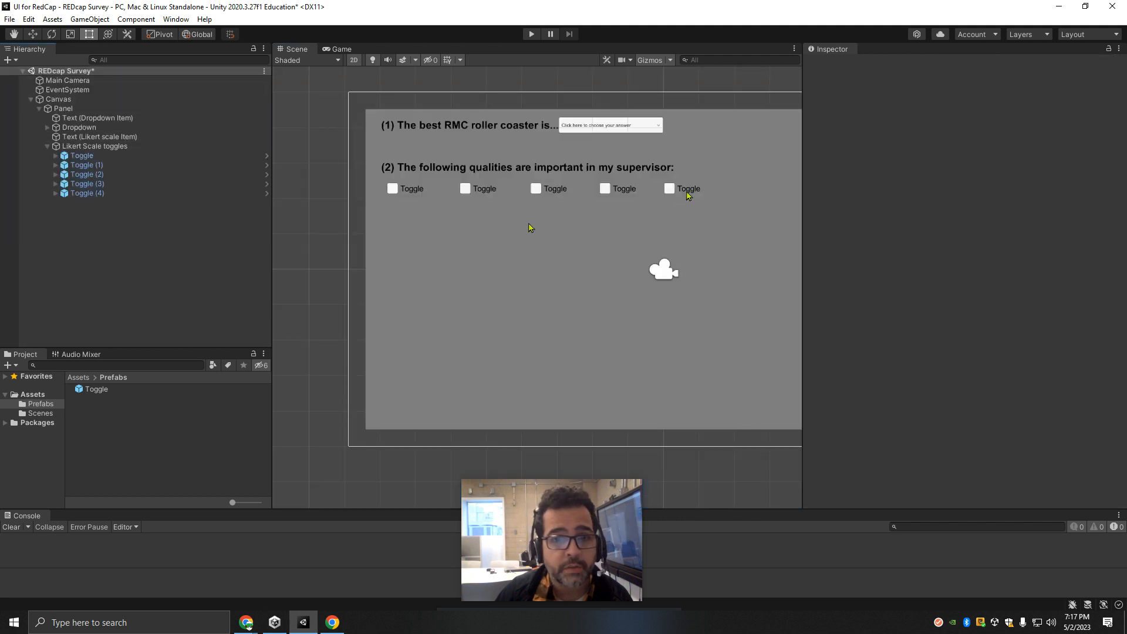
key("ctrl+p")
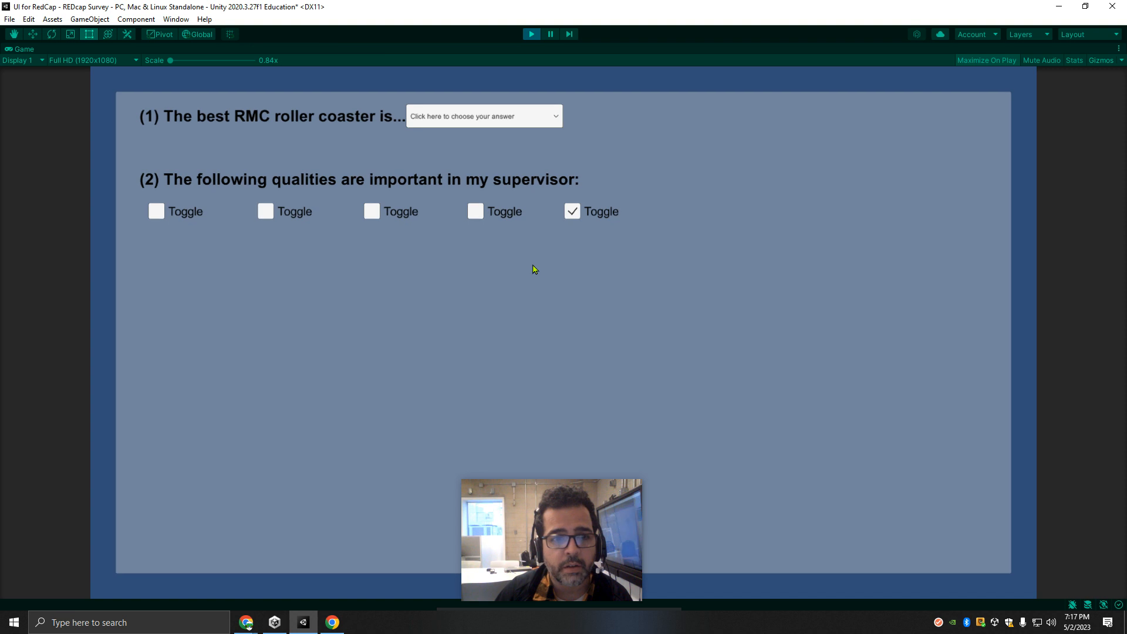
left_click(531, 34)
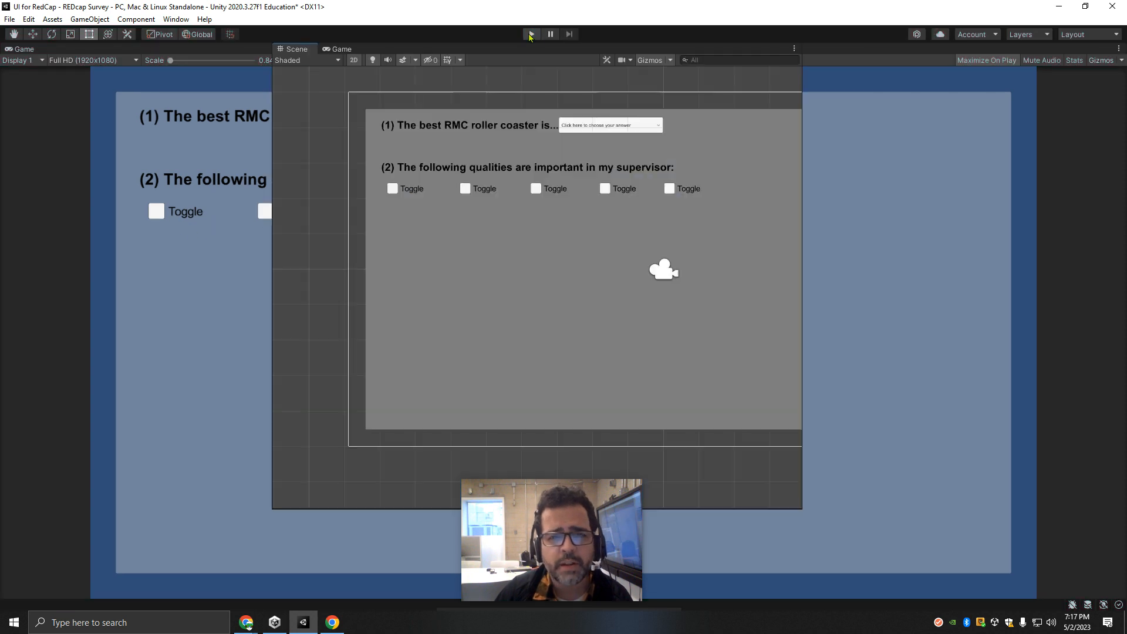
Examine the Toggle Group component and the Is On and Group settings of the individual Likert toggles.
left_click(92, 146)
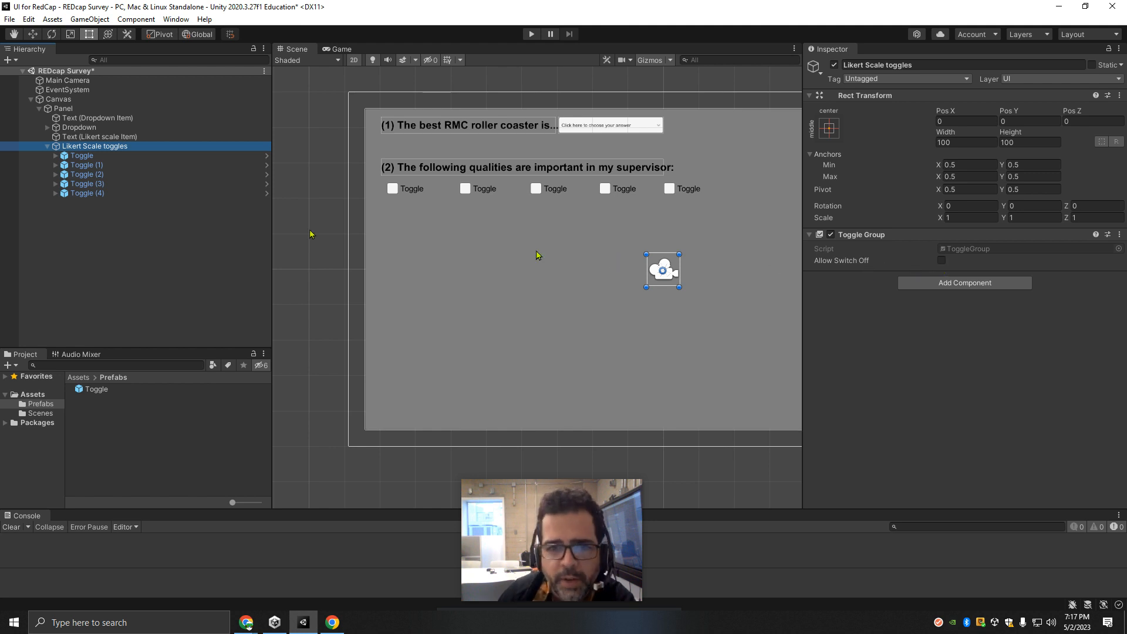
left_click(87, 193)
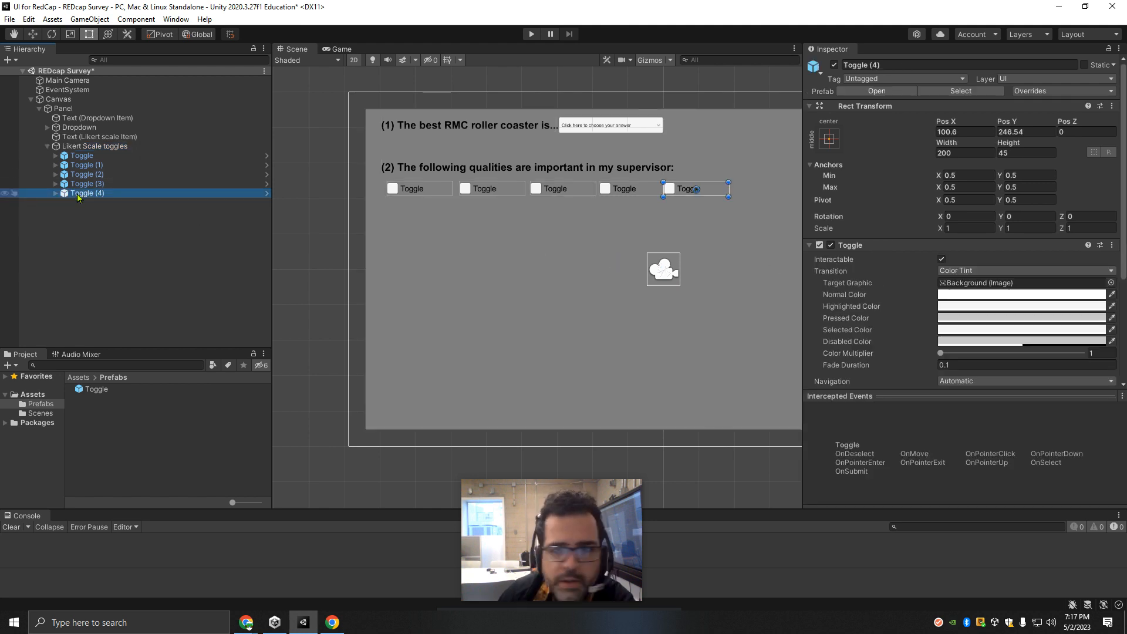
scroll(873, 299, "down", 4)
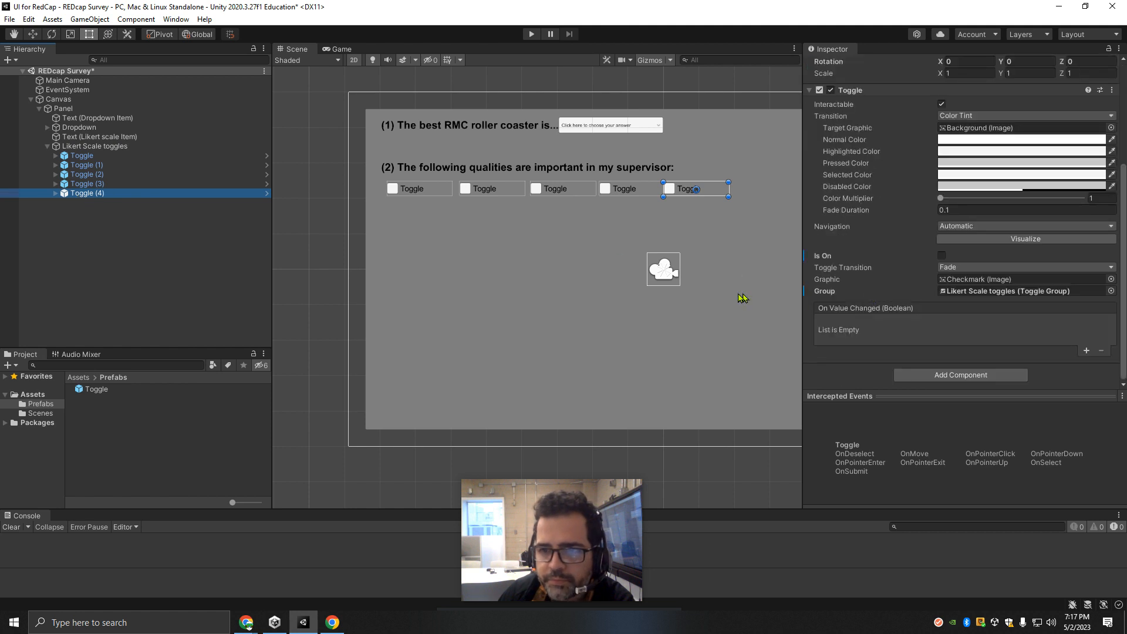
left_click(90, 184)
left_click(93, 174)
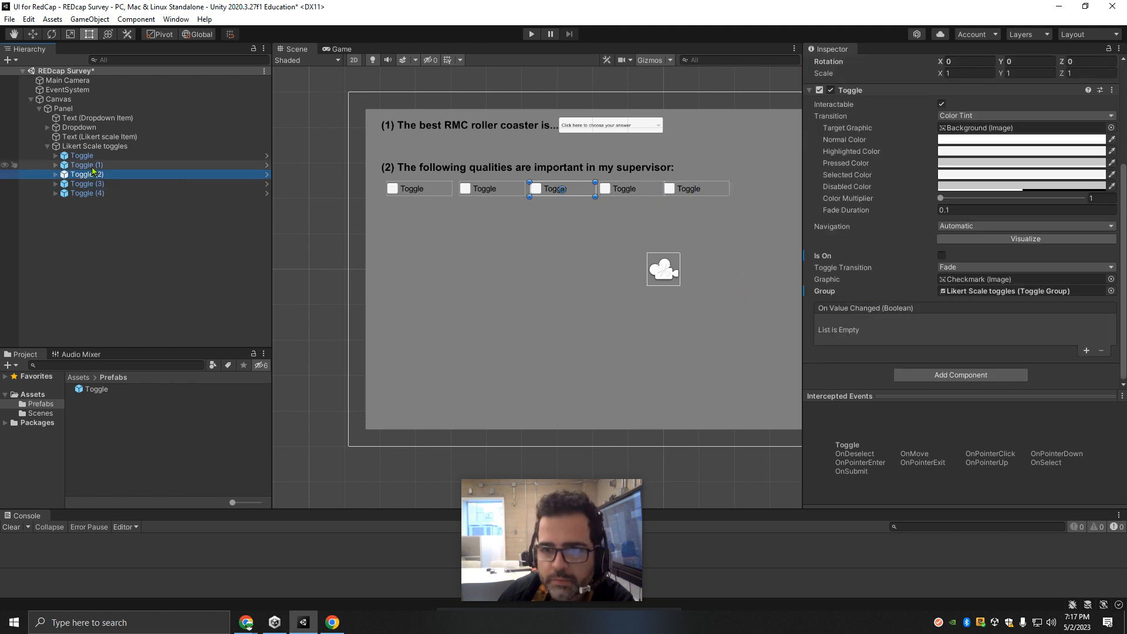
left_click(88, 165)
left_click(82, 156)
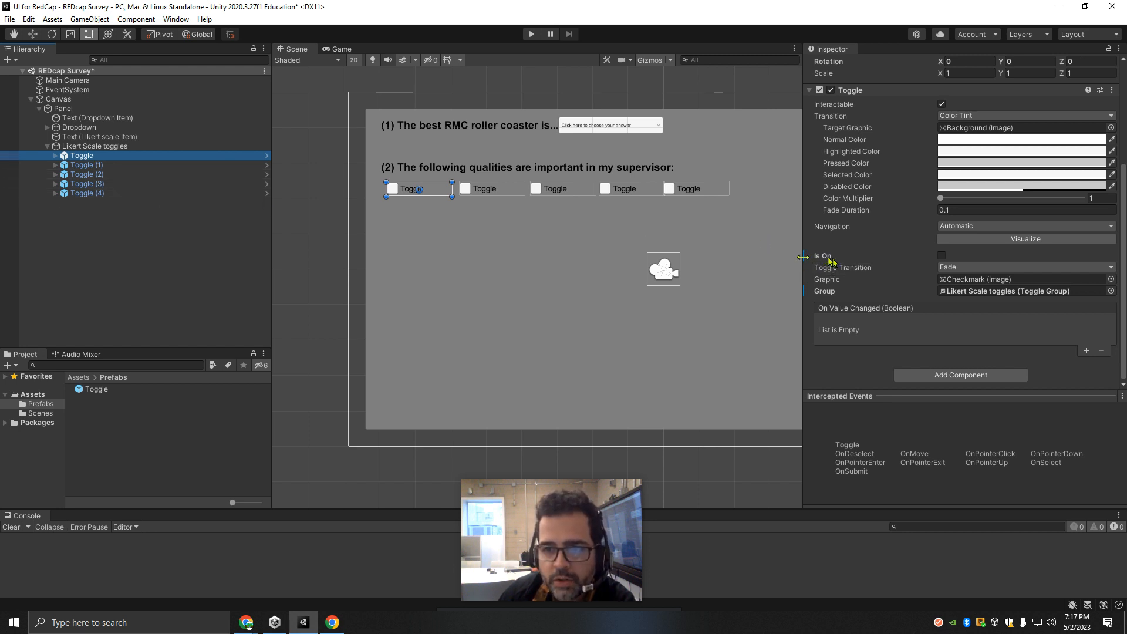
Check the Is On setting in the Toggle prefab, return to the scene, and inspect Toggle (1)'s Is On and Group settings.
double_click(99, 392)
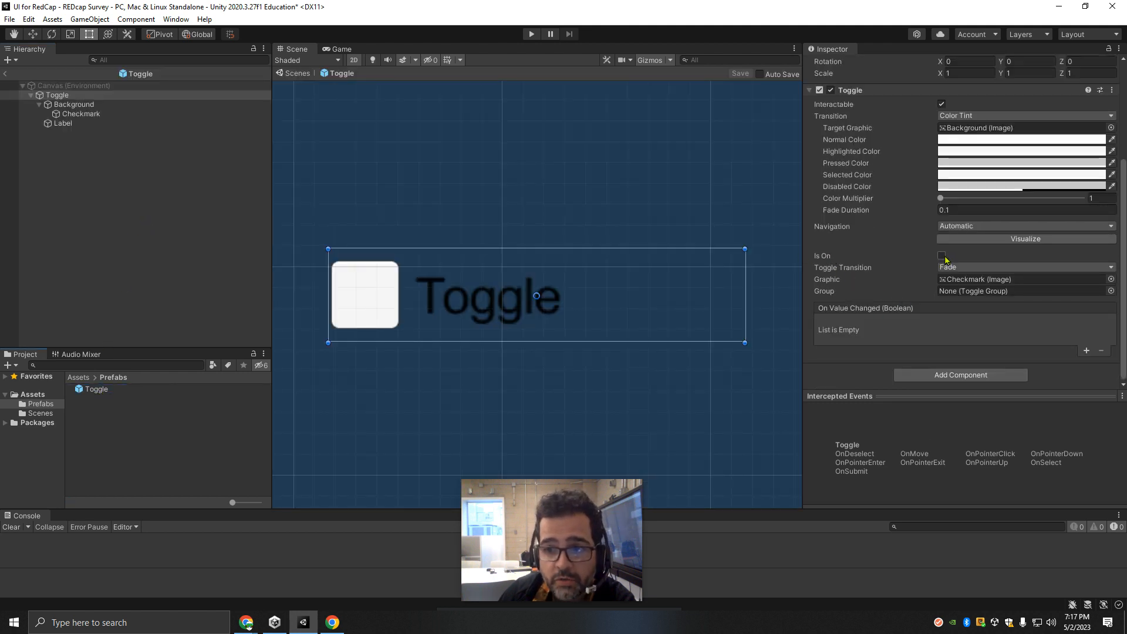
left_click(34, 95)
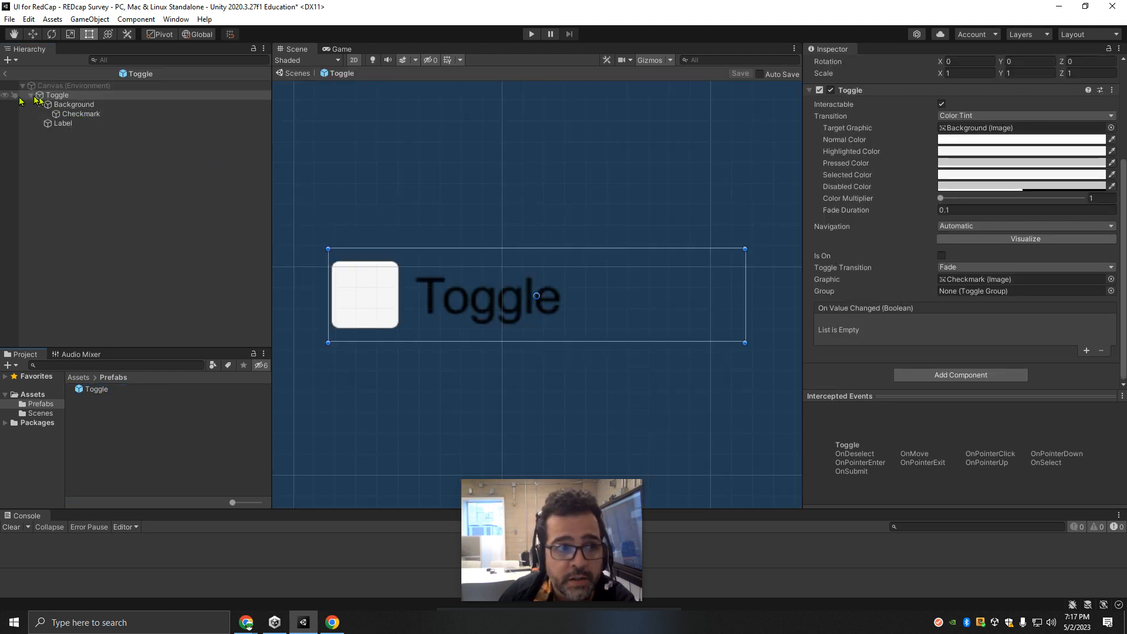
left_click(31, 96)
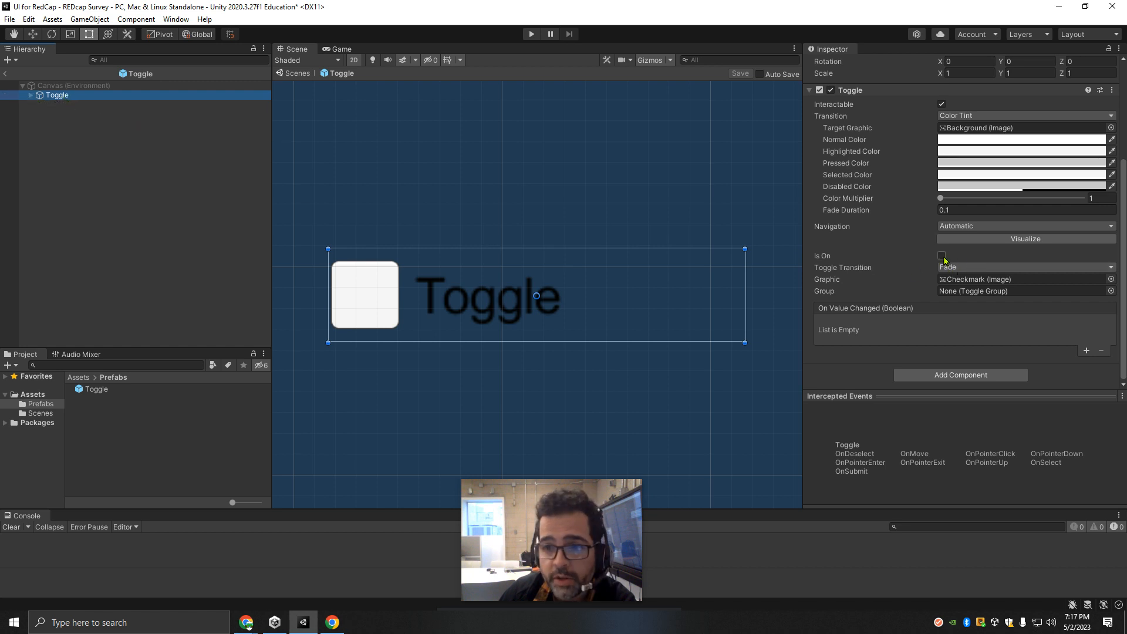
left_click(4, 71)
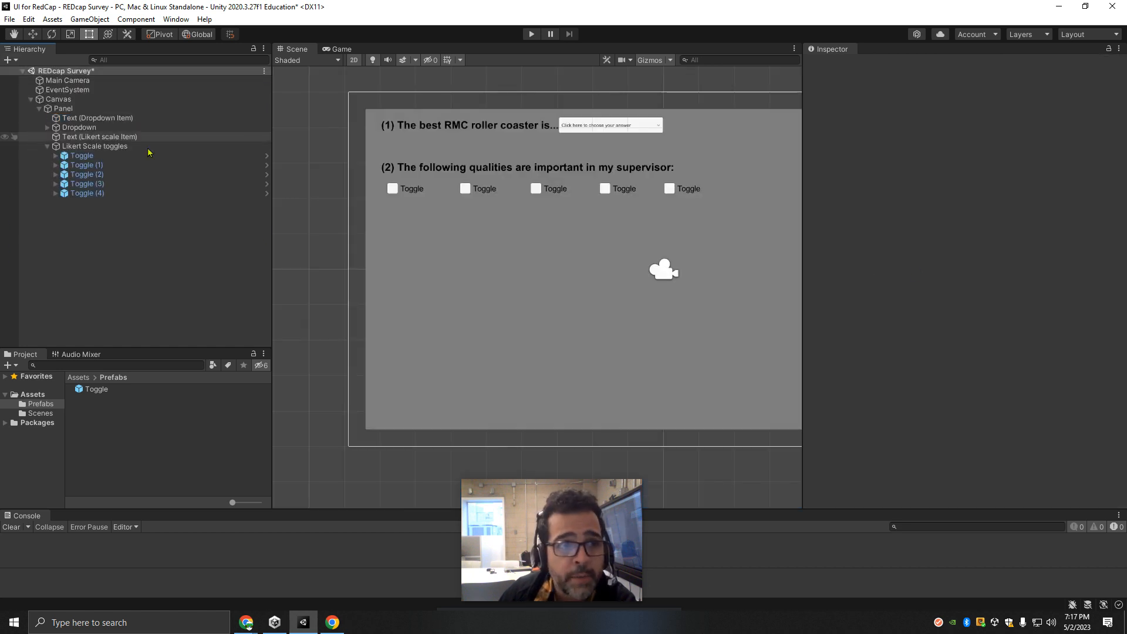
scroll(851, 306, "down", 5)
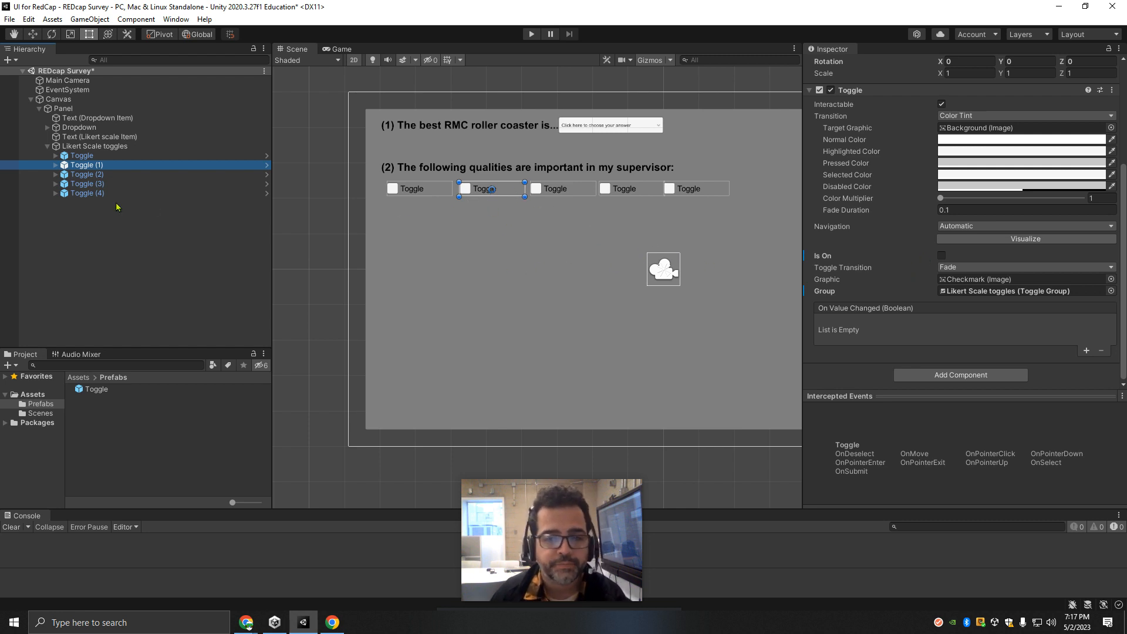
Enable Allow Switch Off on the Likert Scale toggles' Toggle Group, and test the toggles in Play mode.
left_click(93, 146)
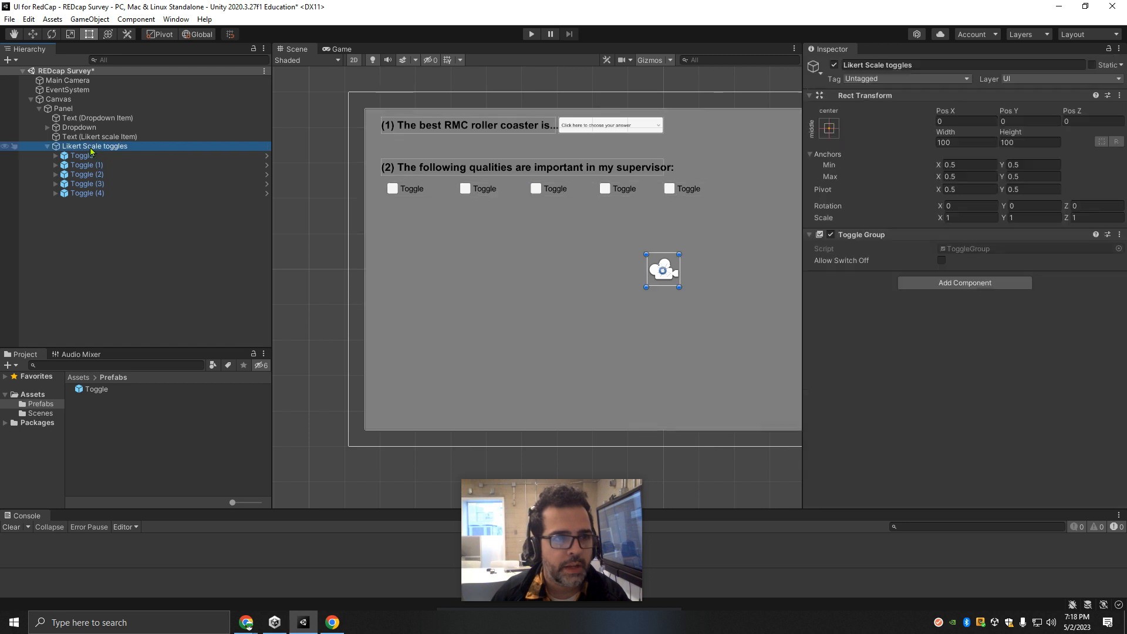
left_click(942, 260)
key("ctrl+p")
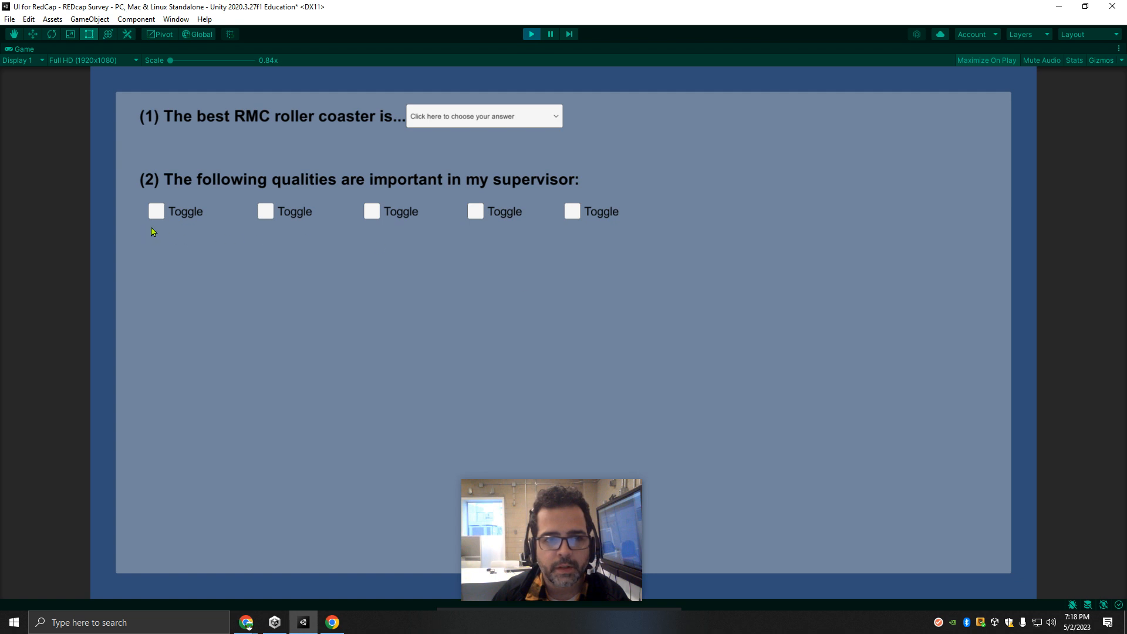
left_click(528, 37)
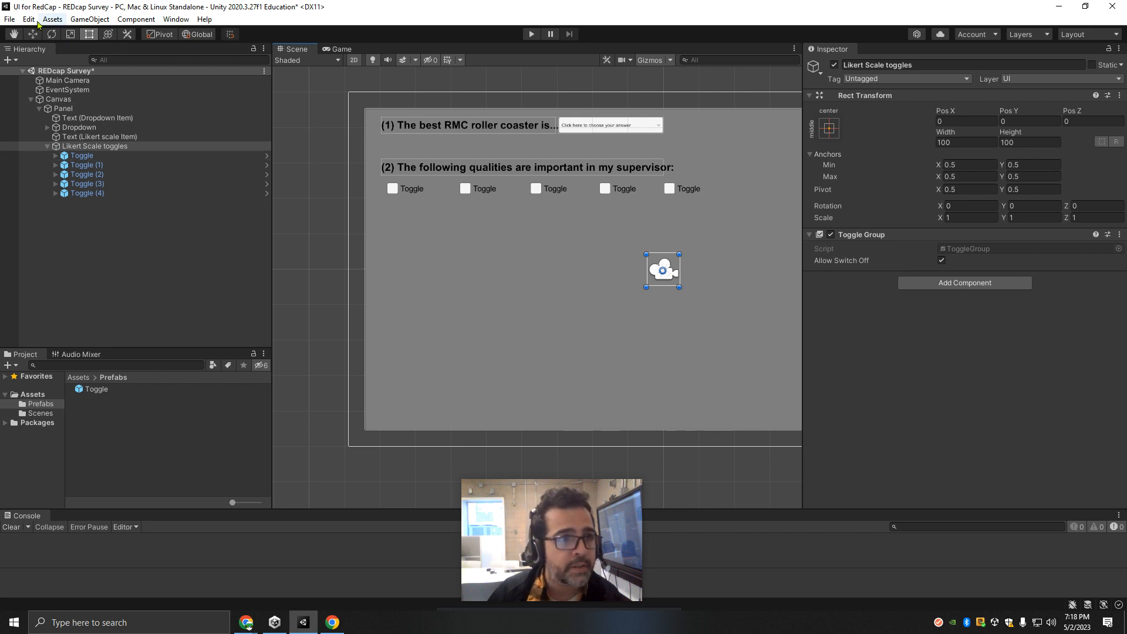
Save the REDcap Survey scene.
left_click(9, 18)
left_click(32, 76)
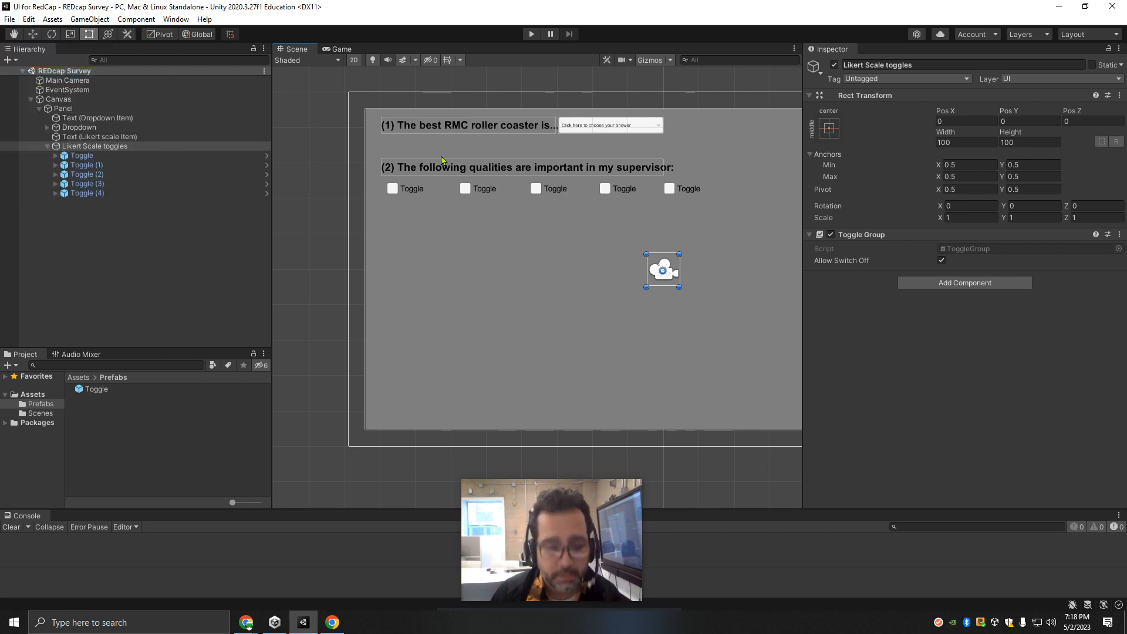
Place Unity beside the REDCap guide, review the supervisor-quality matrix rows and column choices, and restore Unity to full screen.
key("super+Right")
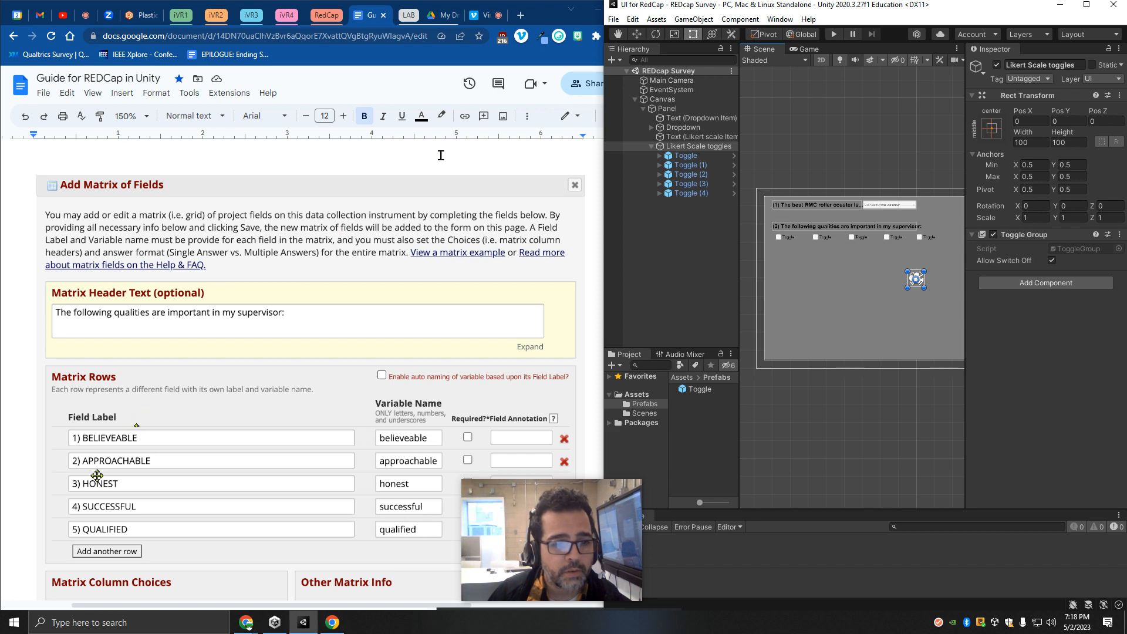
scroll(329, 385, "down", 3)
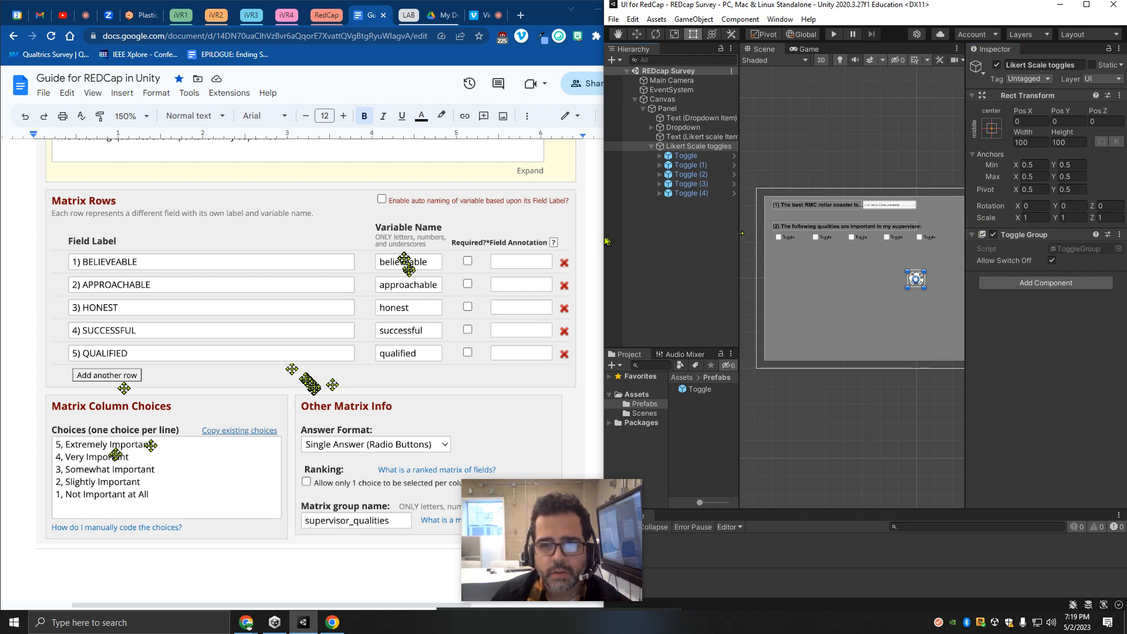
left_click_drag(605, 241, 533, 254)
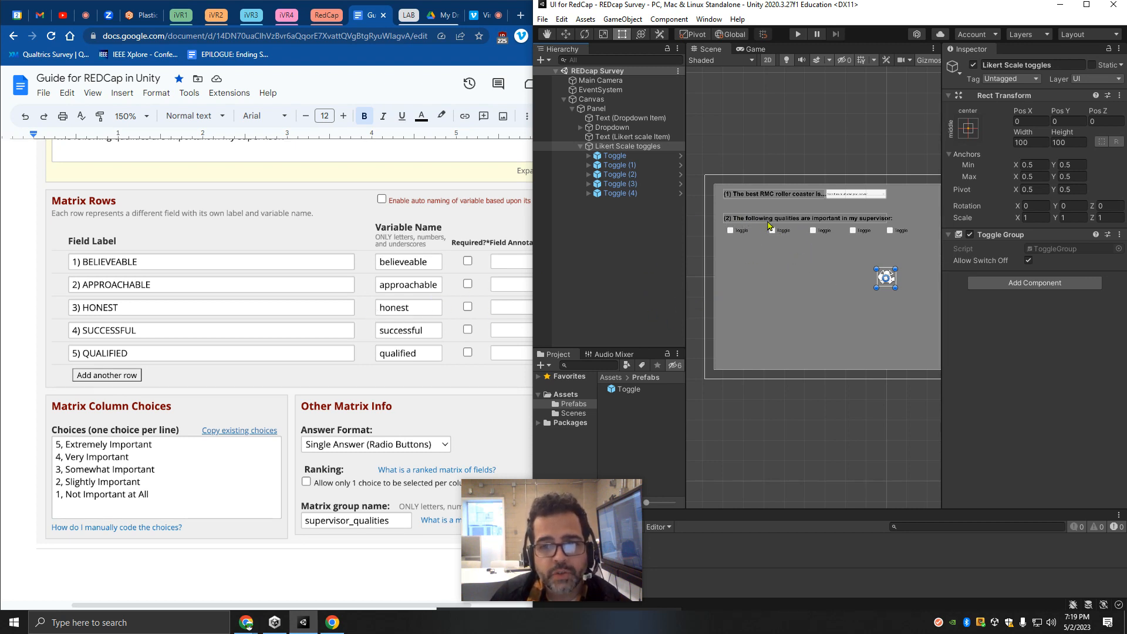
scroll(780, 232, "up", 1)
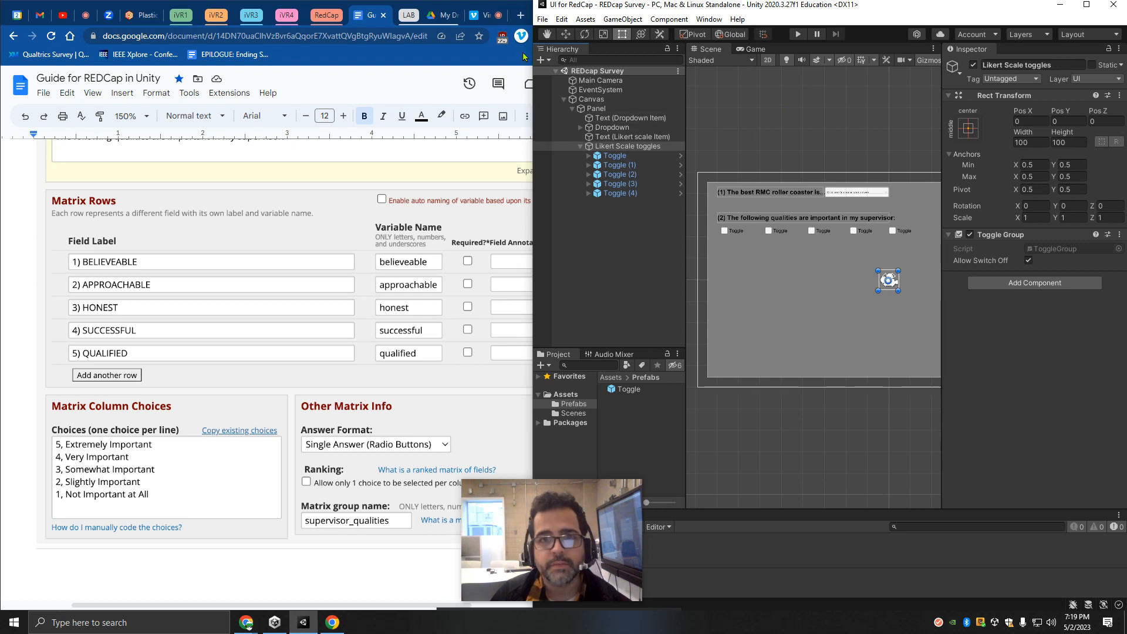
left_click(1087, 4)
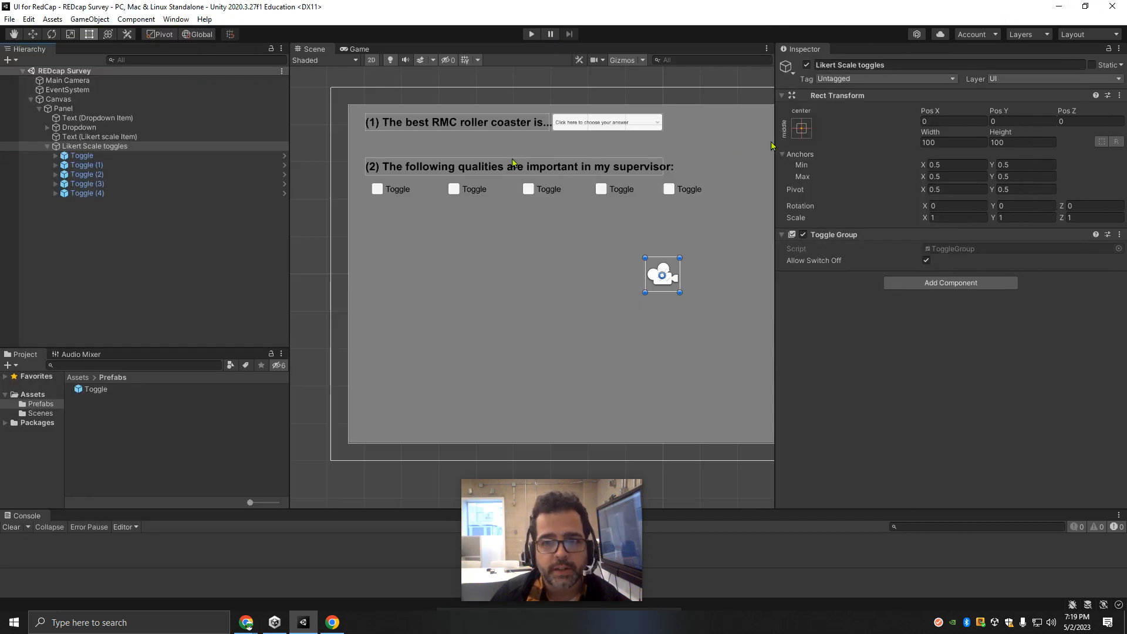
Set the label text of the first Likert toggle to "Believable".
left_click_drag(772, 146, 966, 147)
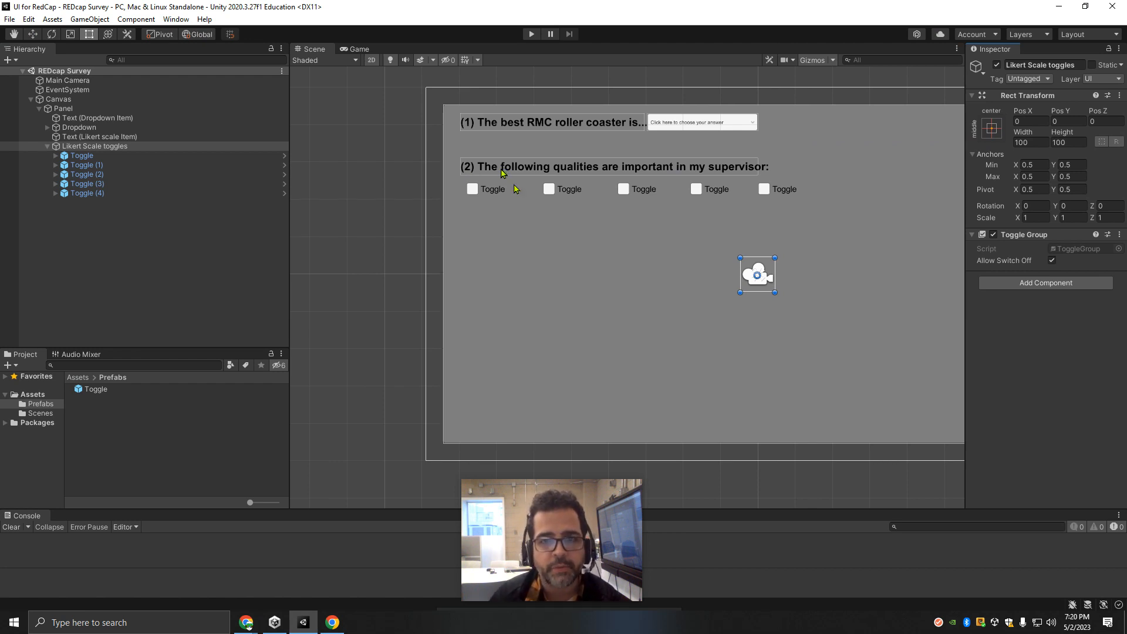
middle_click_drag(669, 262, 561, 273)
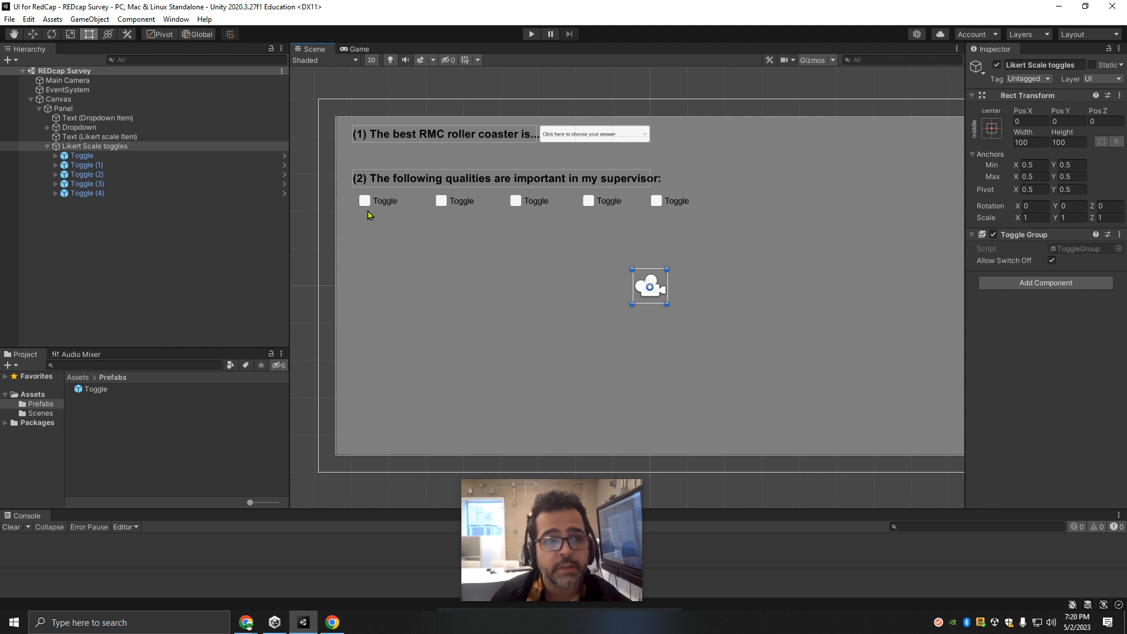
left_click(56, 156)
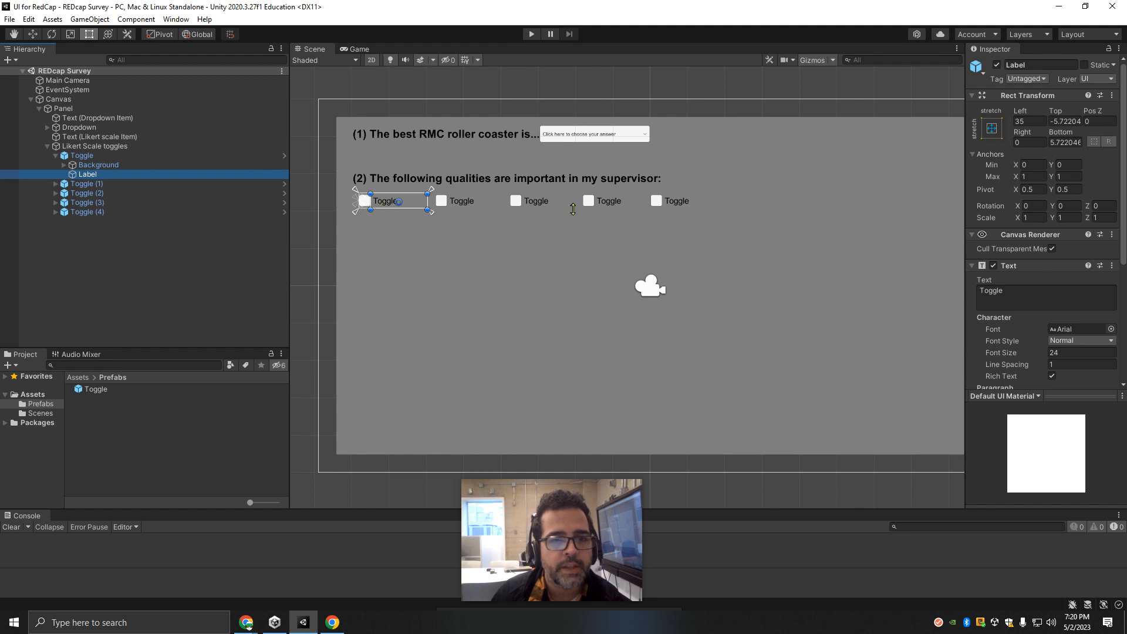
left_click(1039, 295)
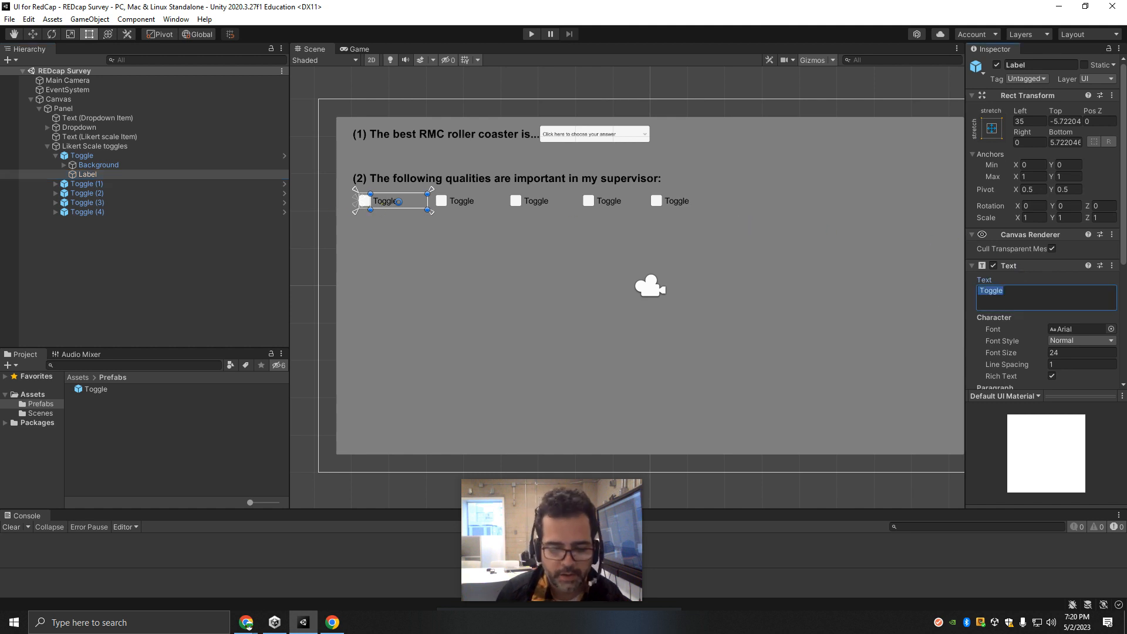
type("Believable")
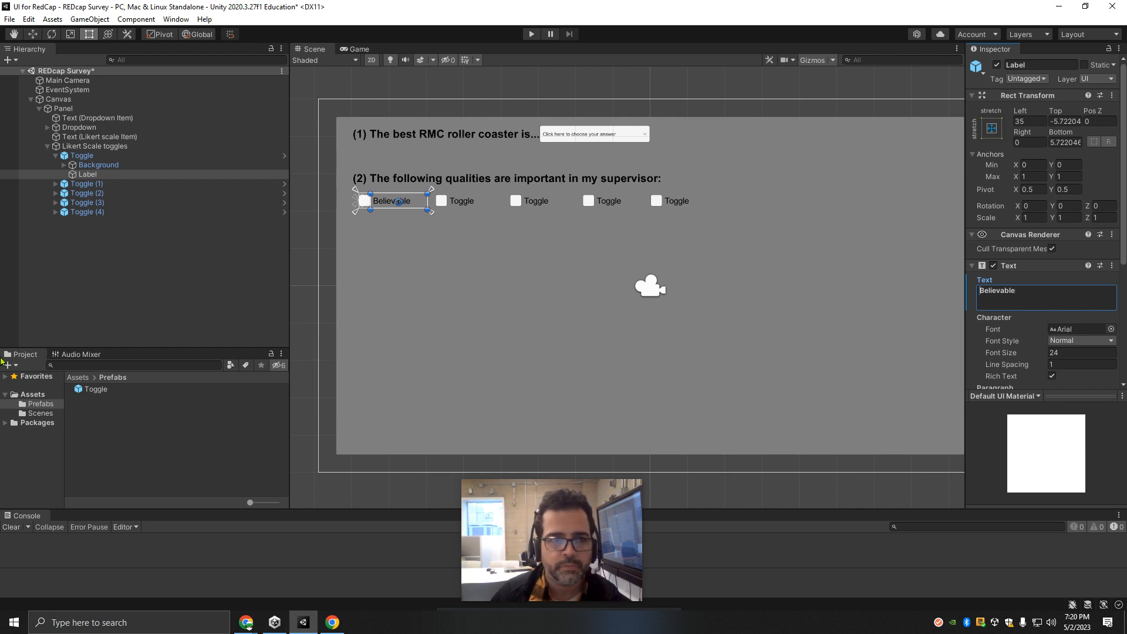
Set Toggle (1)'s label text to "Approachable", with Unity placed beside the REDCap guide for reference.
left_click(64, 184)
left_click(55, 184)
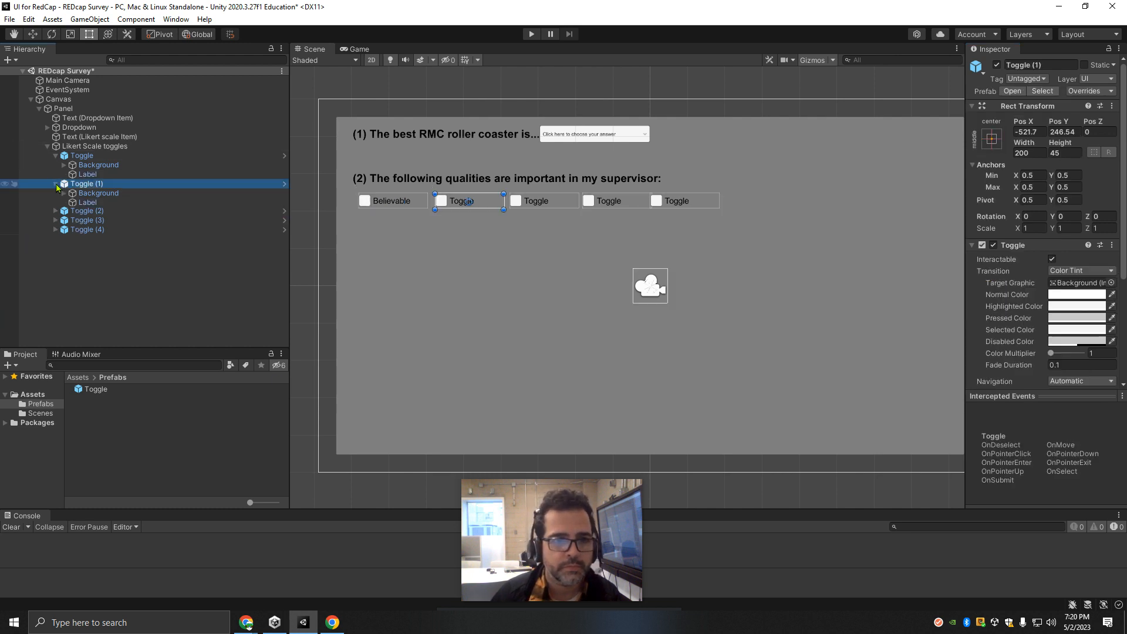
left_click(87, 203)
left_click(1015, 290)
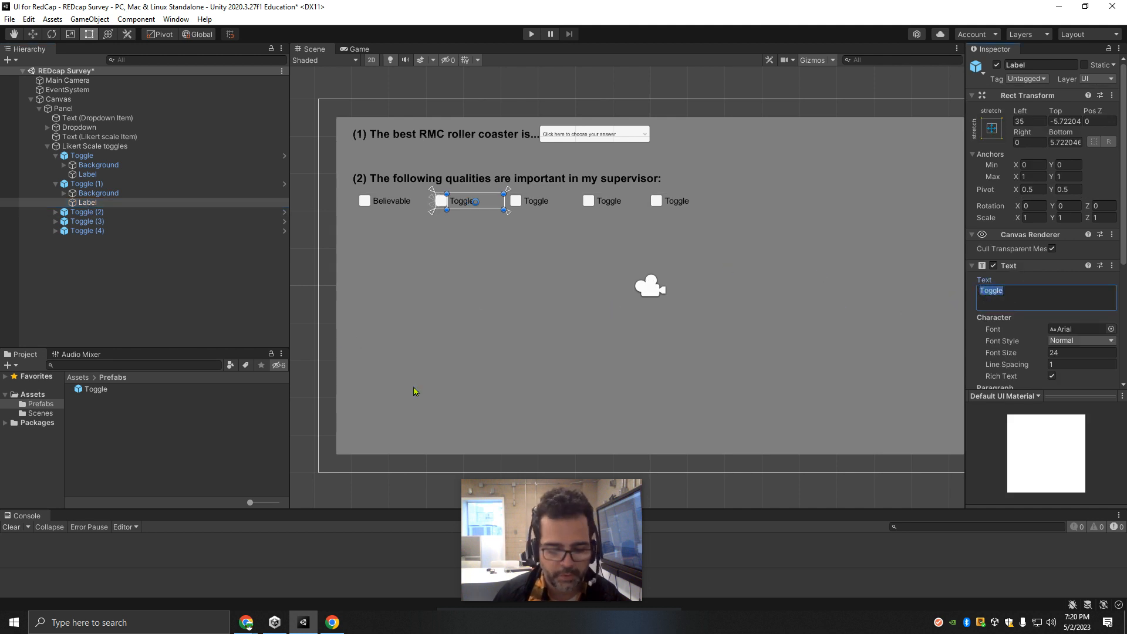
key("super+Right")
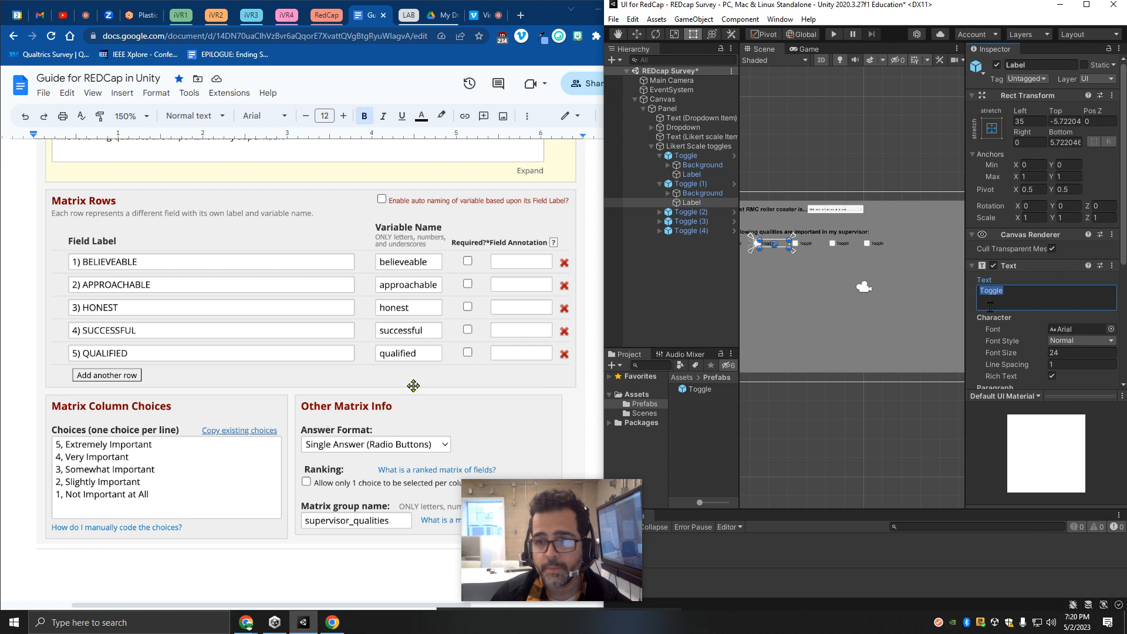
type("Approachab")
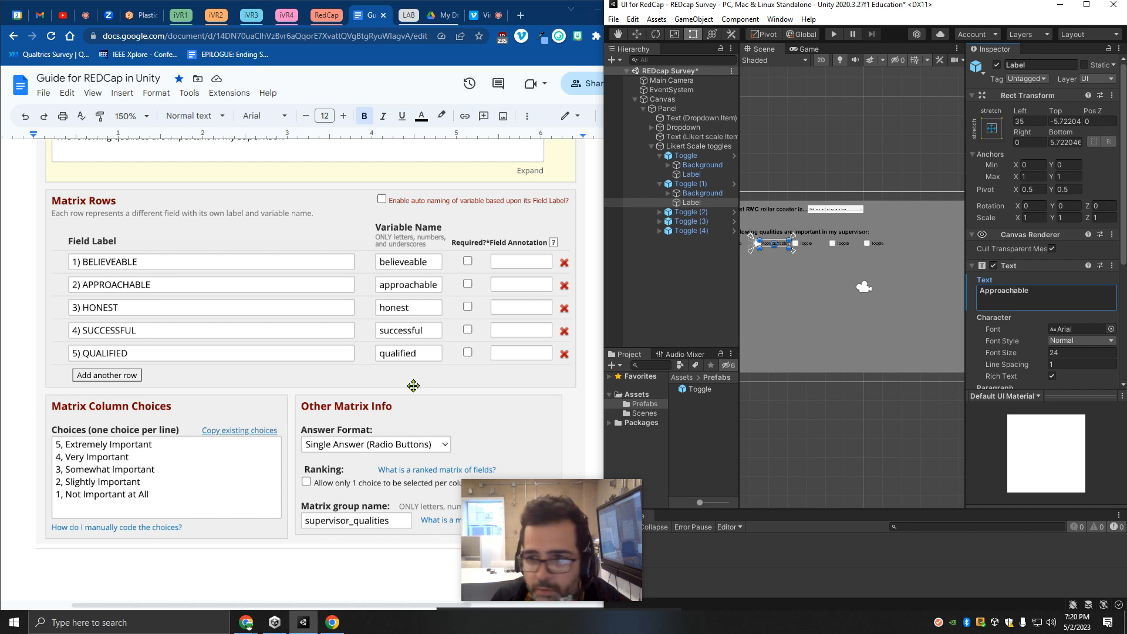
Set the label text of Toggle (2) to "Honest" with a capital H.
scroll(908, 282, "up", 5)
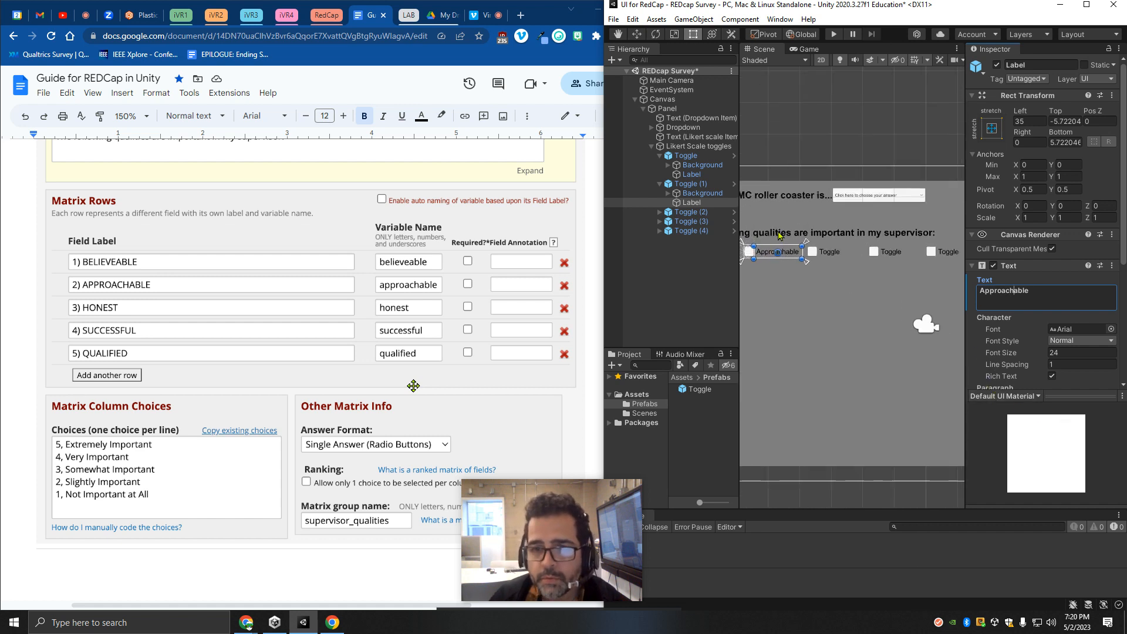
middle_click_drag(909, 282, 801, 279)
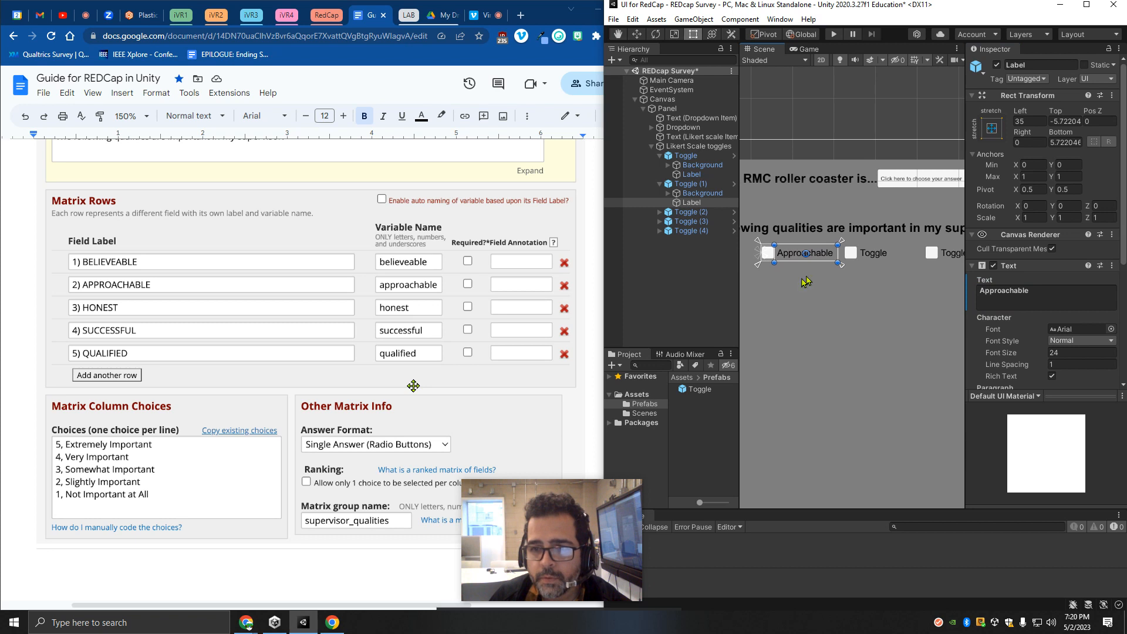
left_click(659, 212)
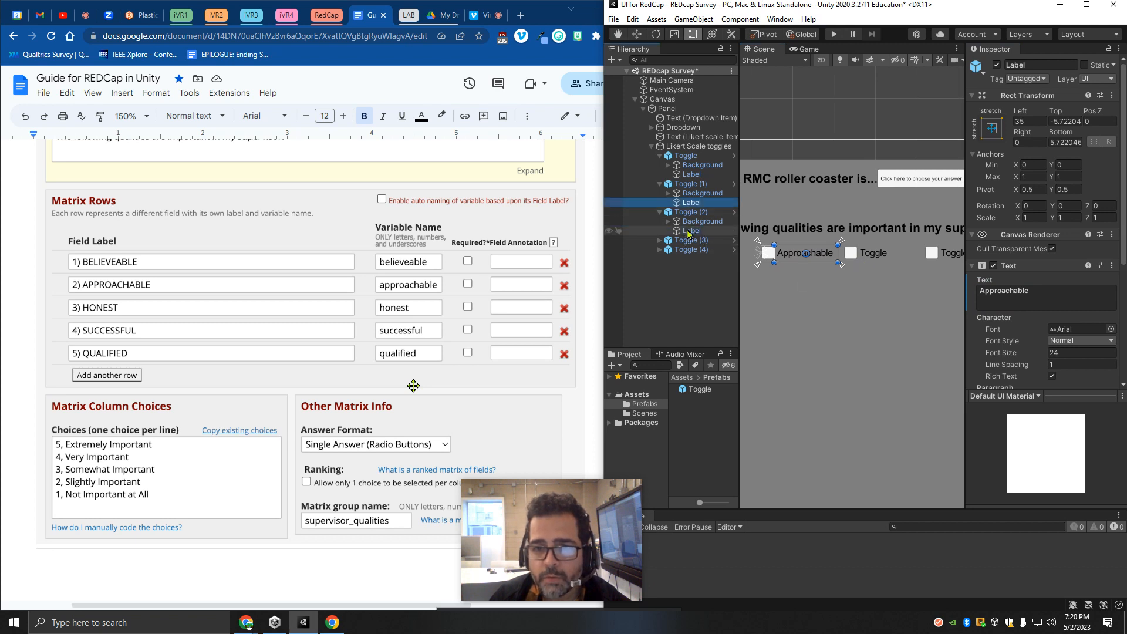
left_click(691, 230)
left_click_drag(1008, 292, 981, 296)
type("honest")
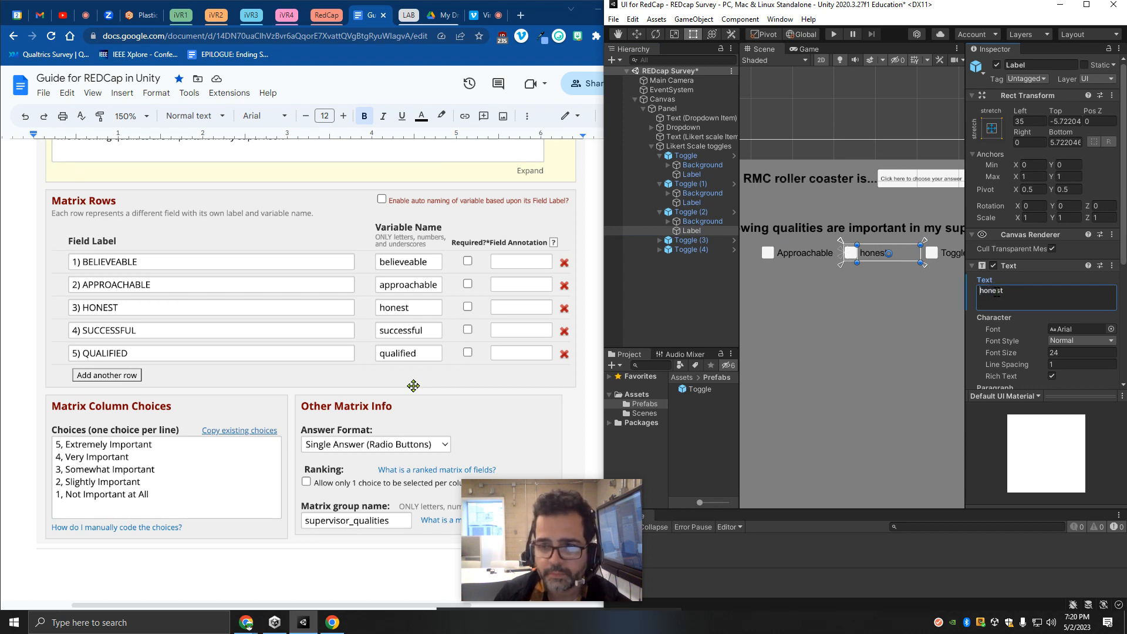
key("Delete")
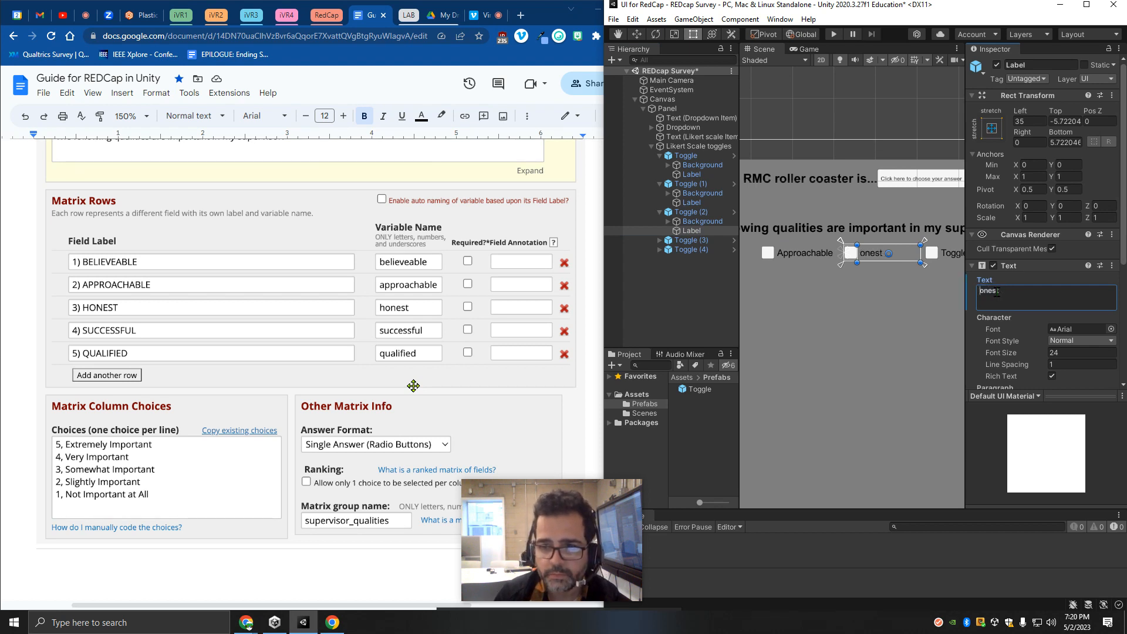
type("H")
Set the label text of Toggle (3) to "Successful".
left_click(660, 240)
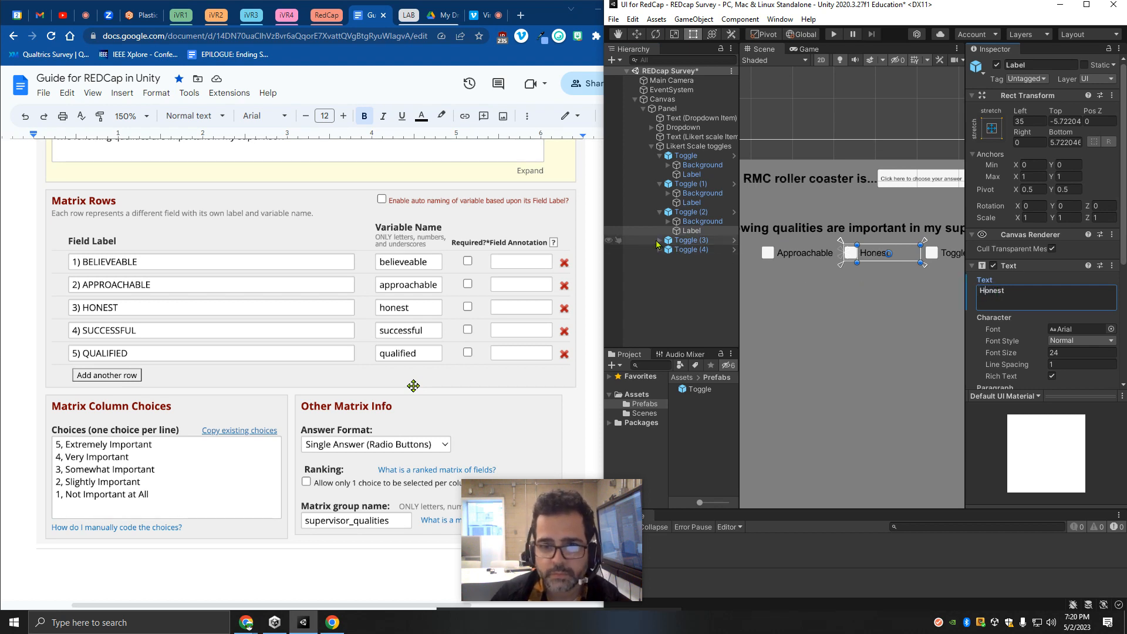
left_click(693, 259)
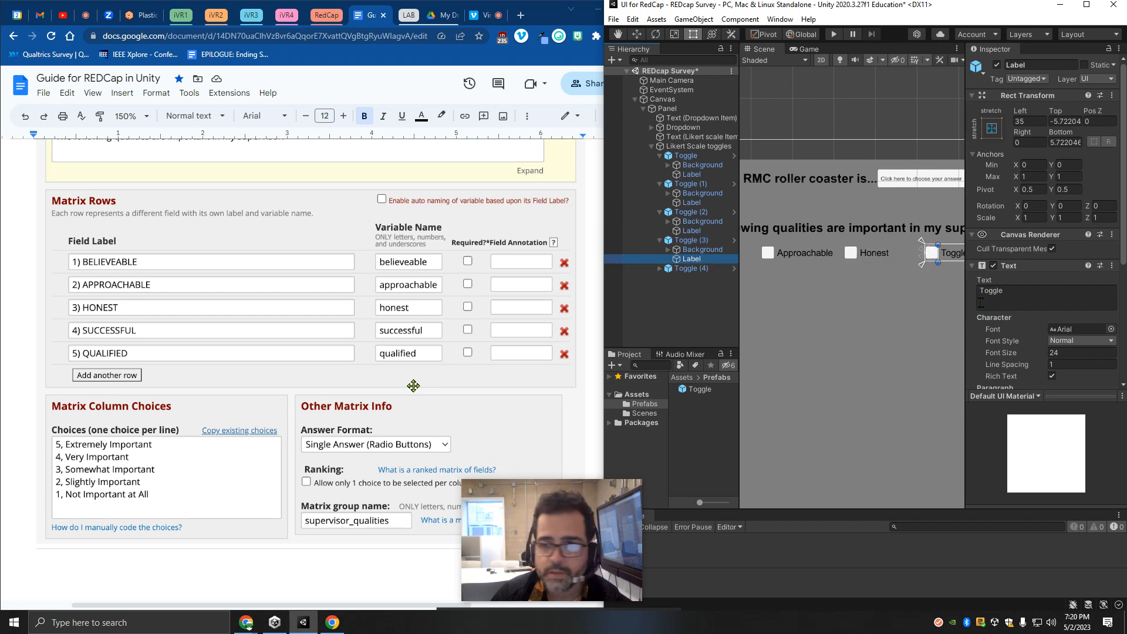
left_click(991, 301)
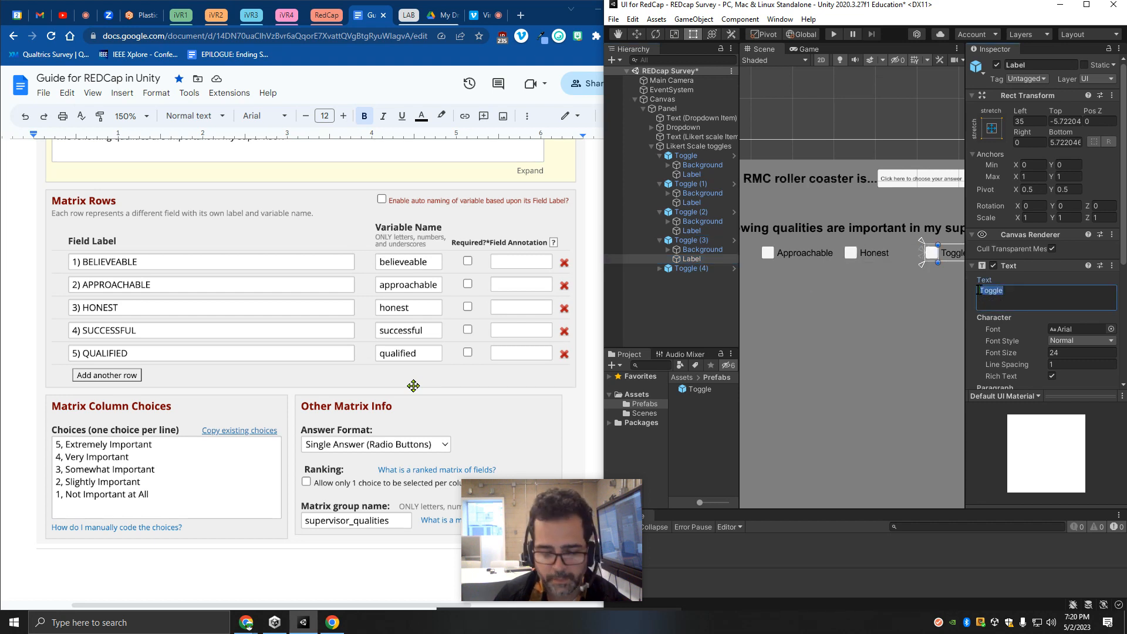
type("Successful")
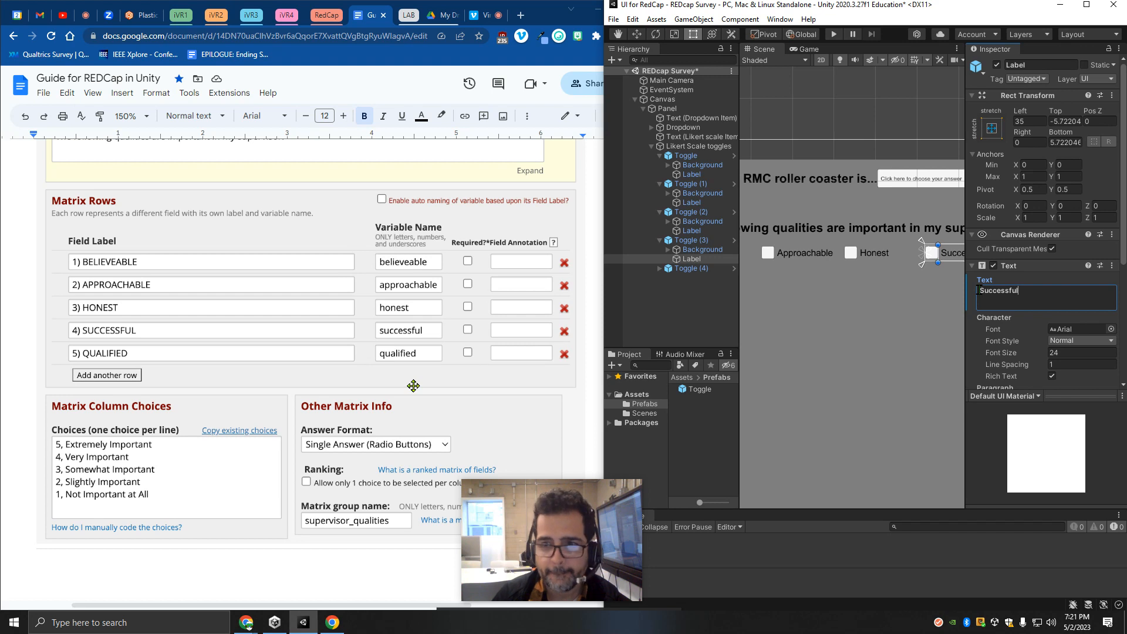
Set the label text of Toggle (4) to "Qualified".
middle_click_drag(901, 293, 745, 287)
left_click(659, 269)
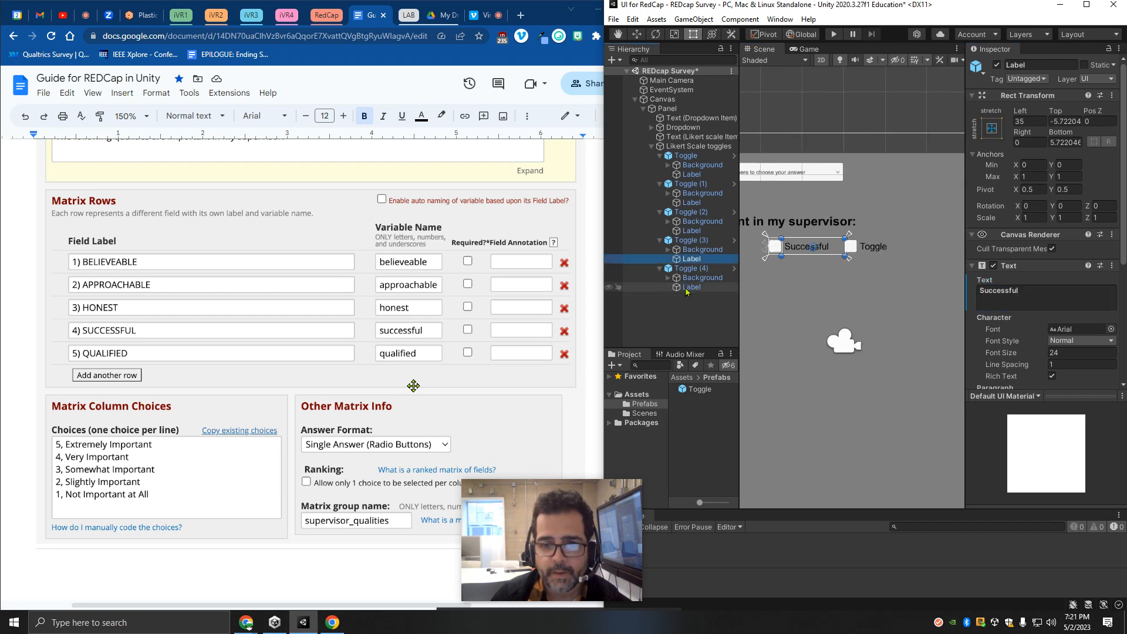
left_click(692, 287)
left_click(986, 294)
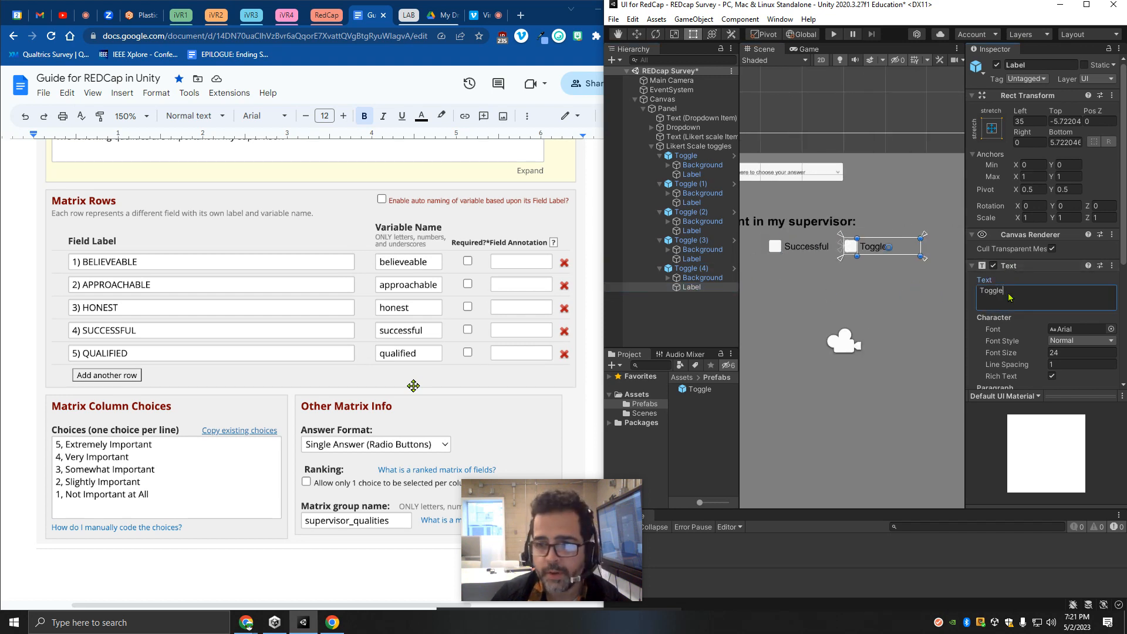
type("Qualified")
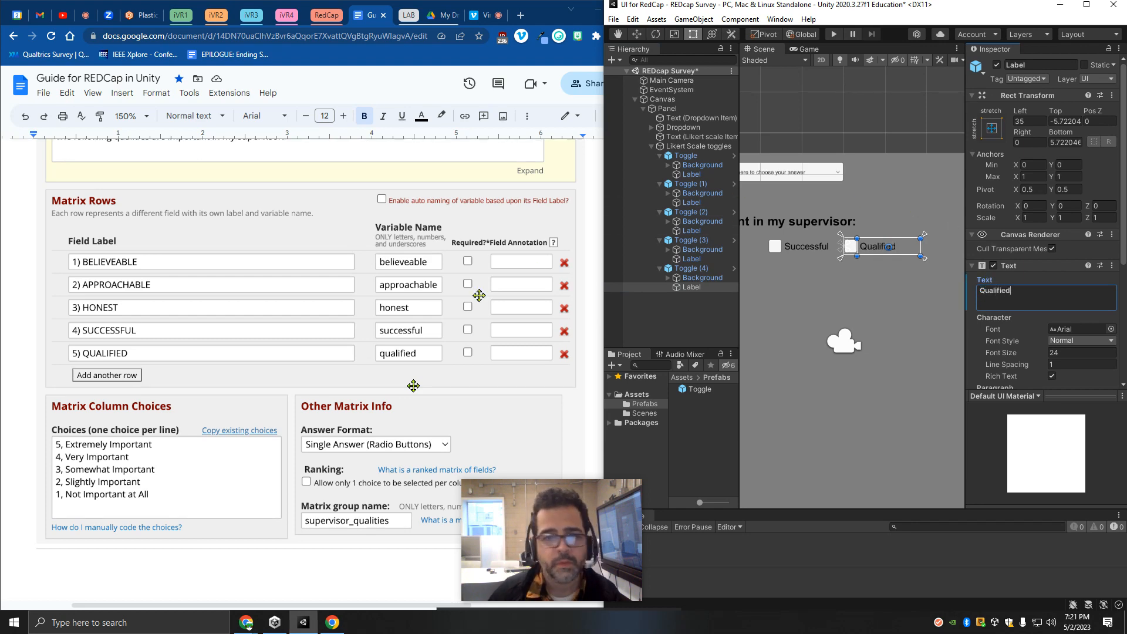
Expand Unity to full screen and collapse the five toggles under Likert Scale toggles in the hierarchy.
left_click(1086, 6)
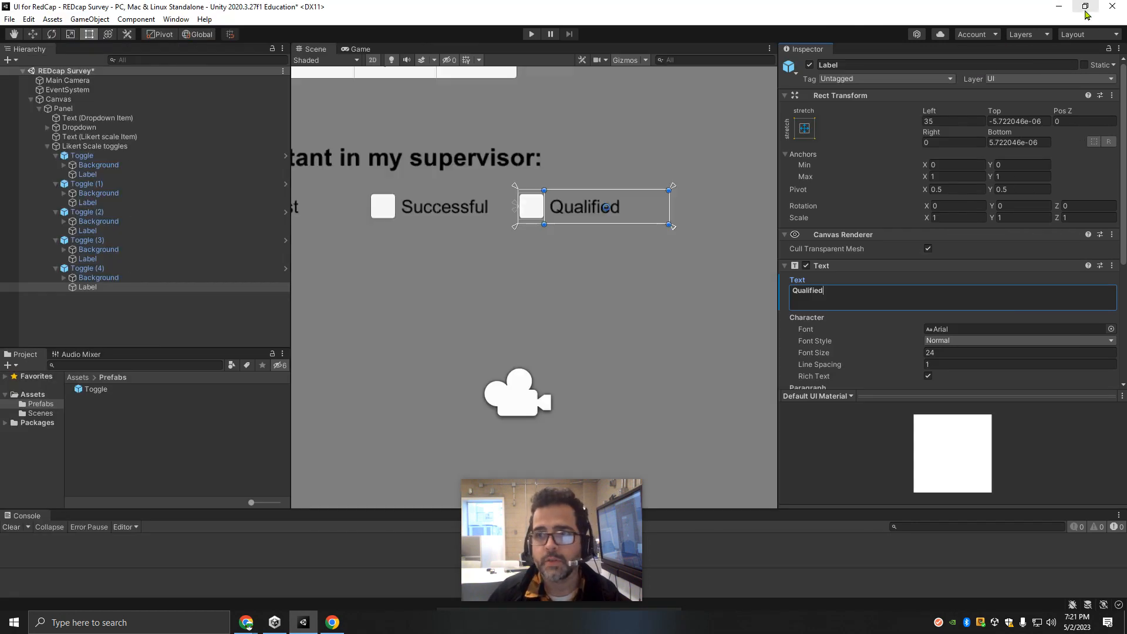
scroll(452, 247, "down", 2)
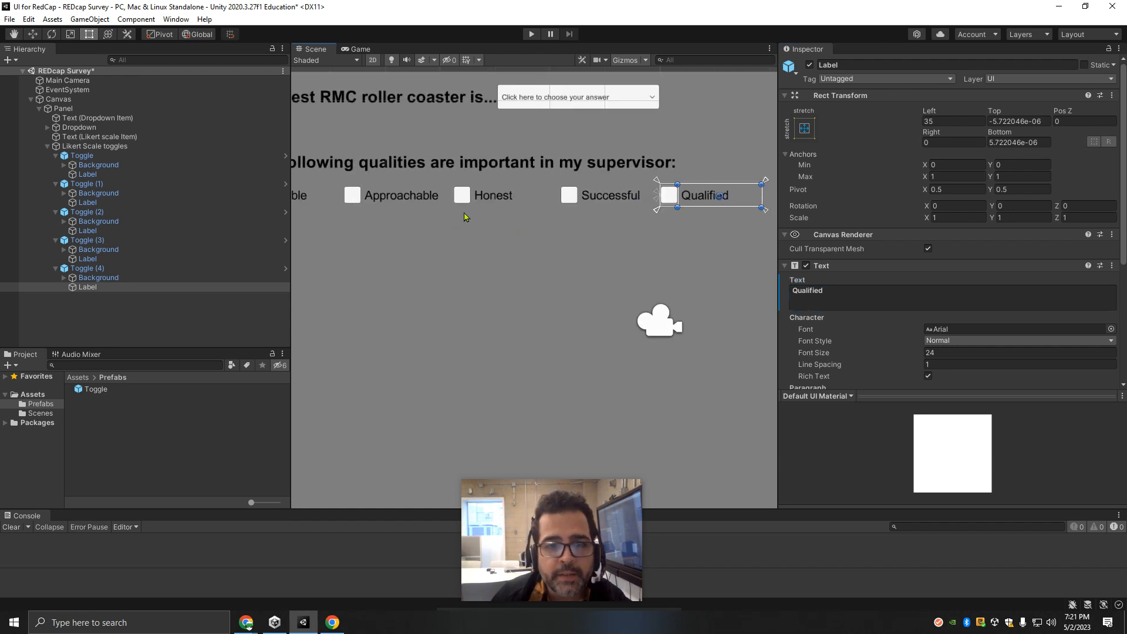
scroll(429, 218, "down", 2)
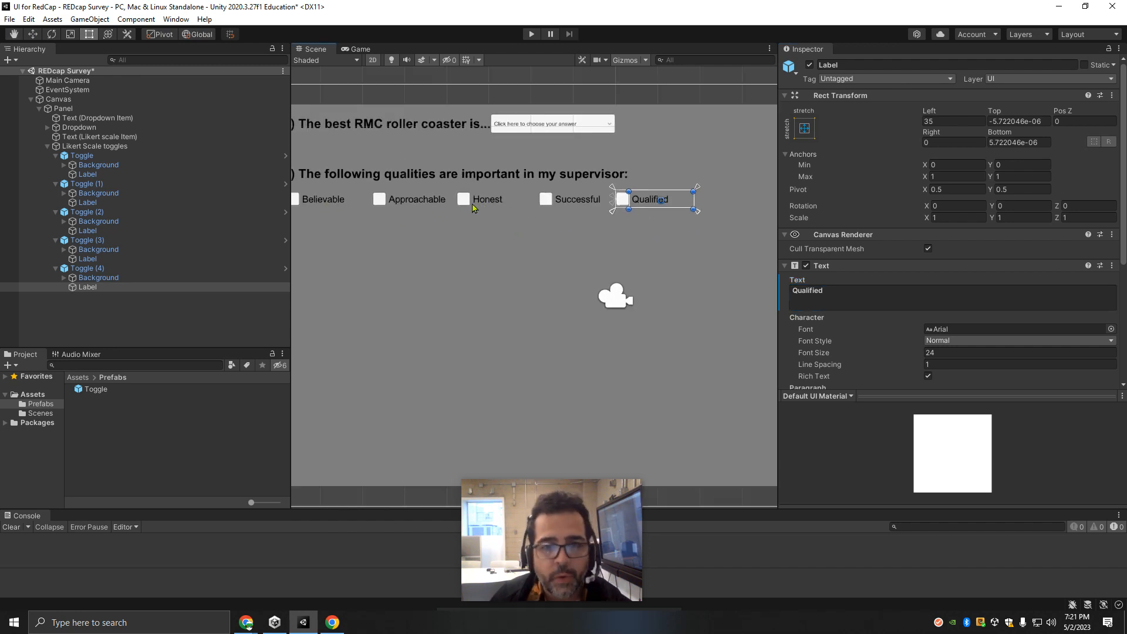
middle_click_drag(370, 205, 397, 216)
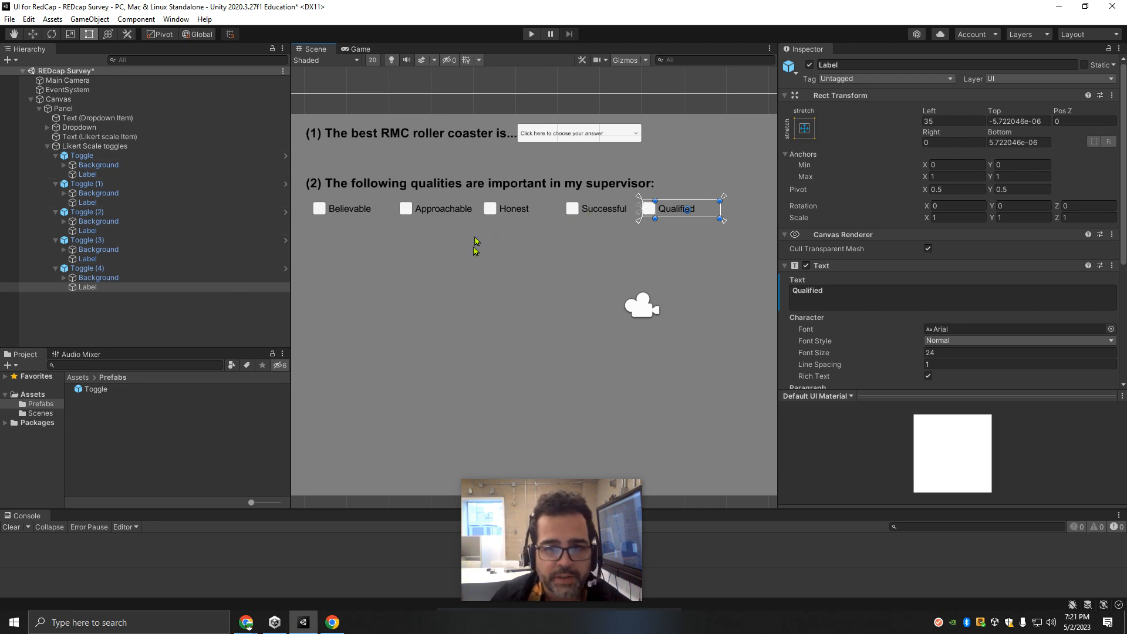
left_click(56, 268)
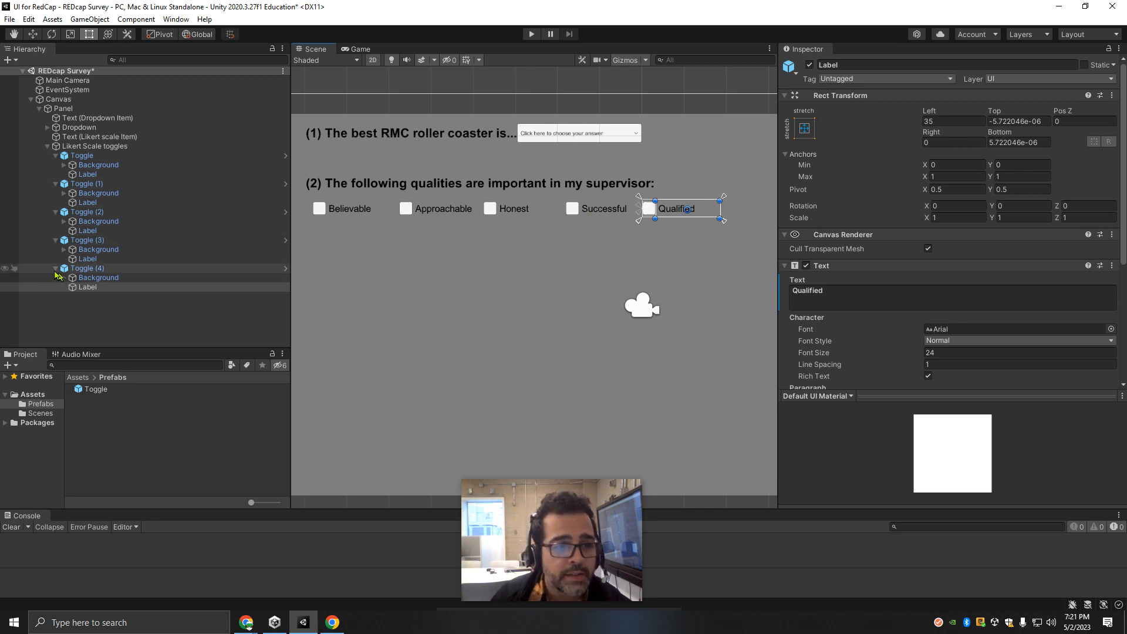
left_click(56, 240)
left_click(55, 212)
left_click(55, 184)
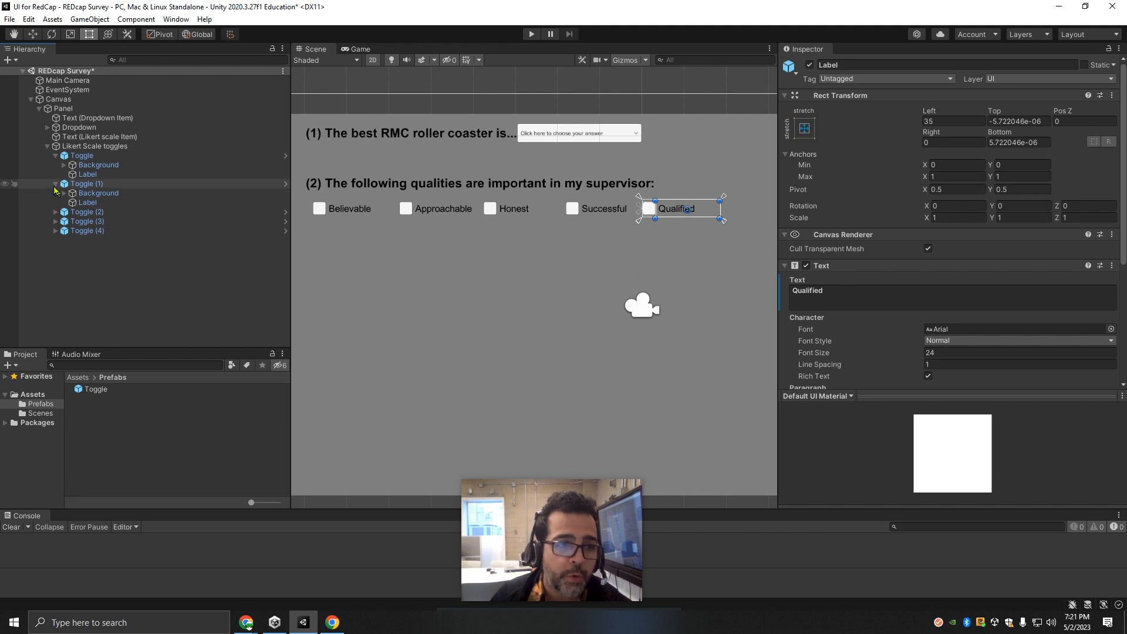
left_click(56, 155)
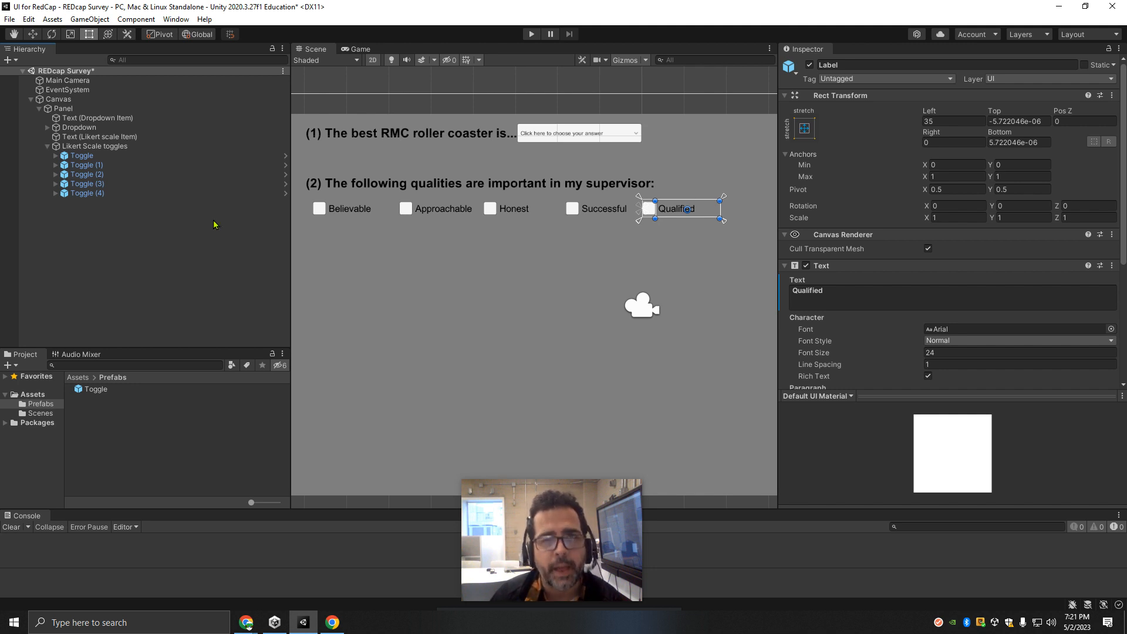
Deactivate and reactivate the Likert Scale toggles object to check that it controls all five toggles.
left_click(92, 147)
left_click(46, 147)
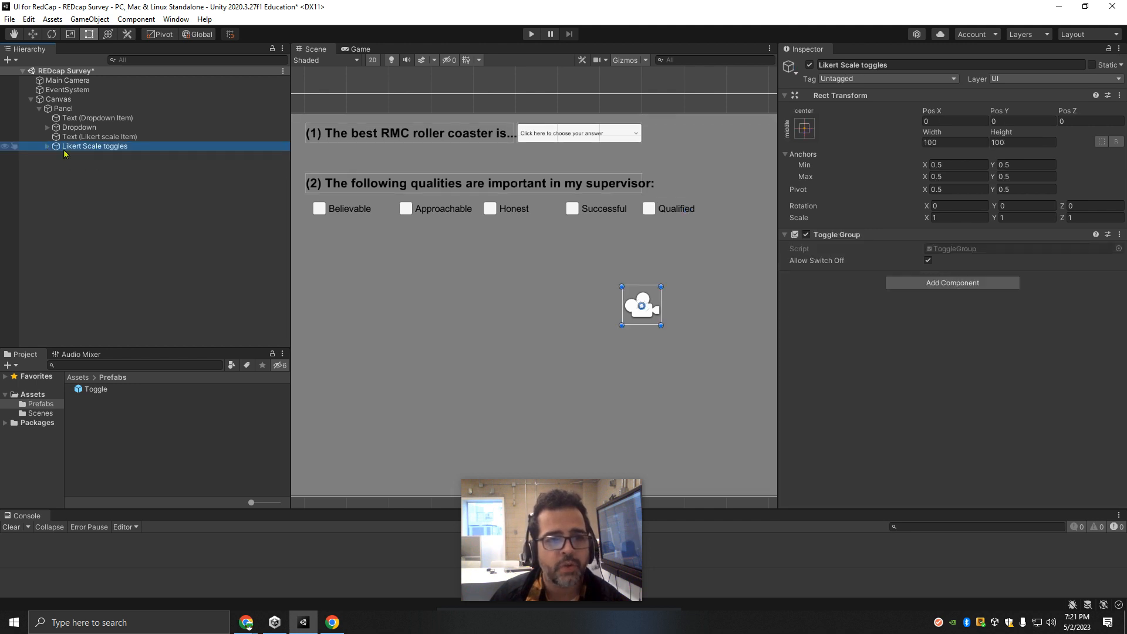
left_click(810, 64)
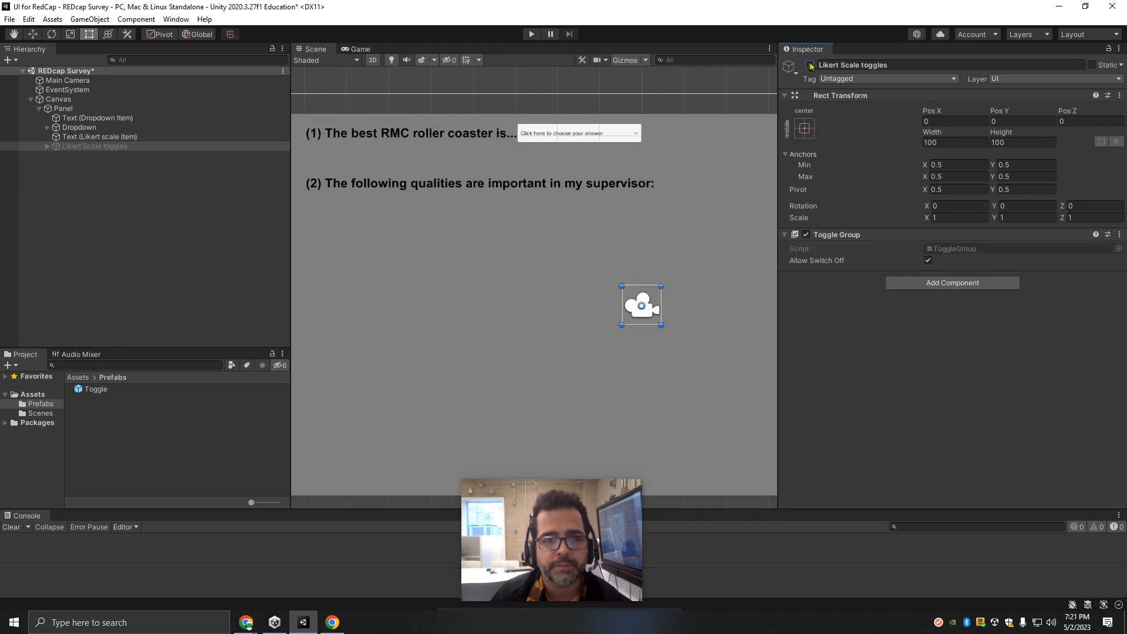
left_click(811, 66)
left_click(810, 65)
left_click(810, 65)
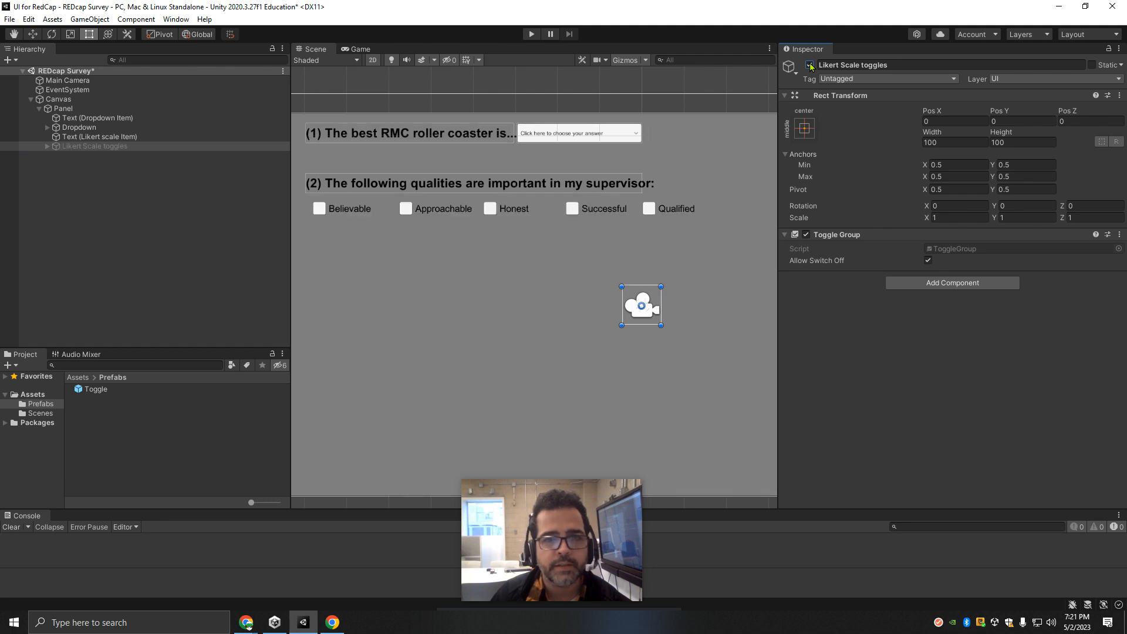
Add a Horizontal Layout Group component to the Likert Scale toggles object.
left_click(47, 146)
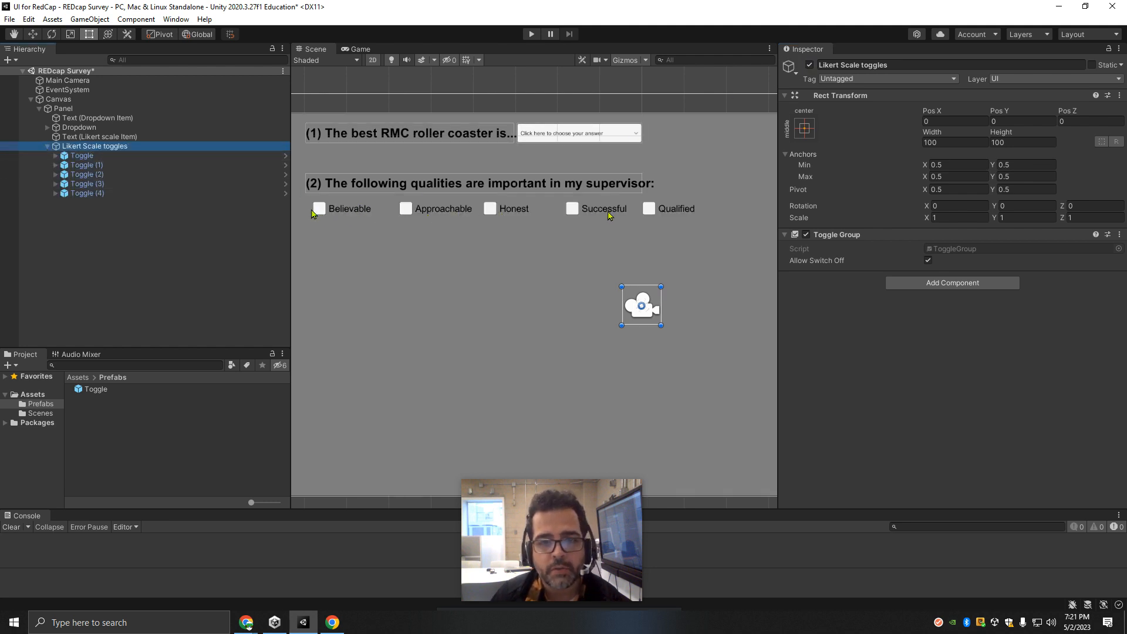
left_click(942, 286)
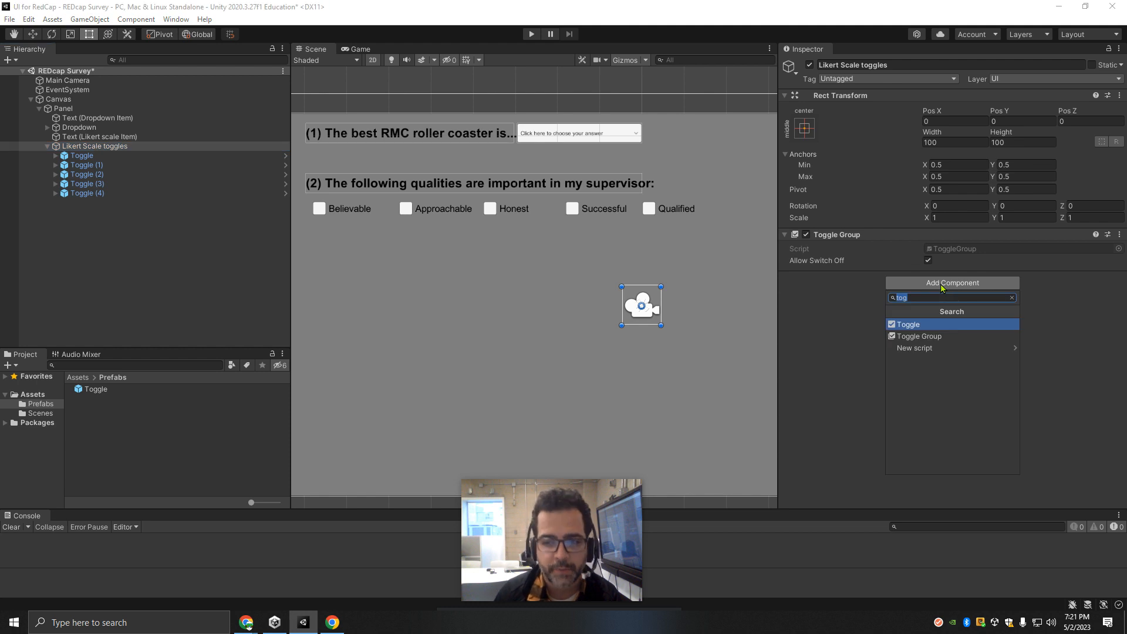
type("hor")
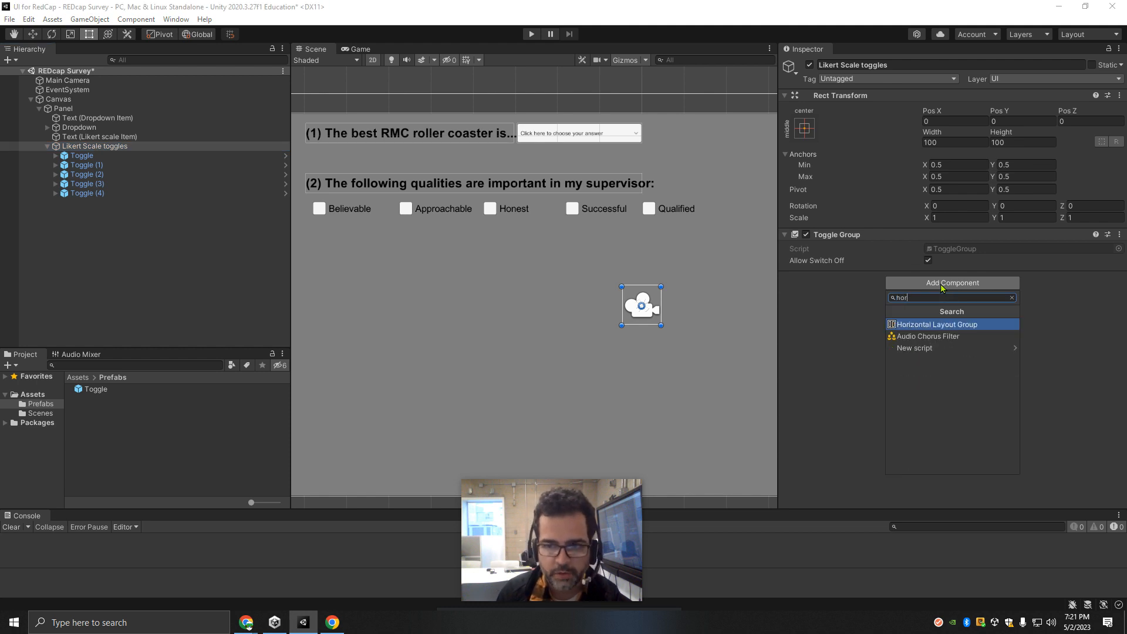
left_click(932, 325)
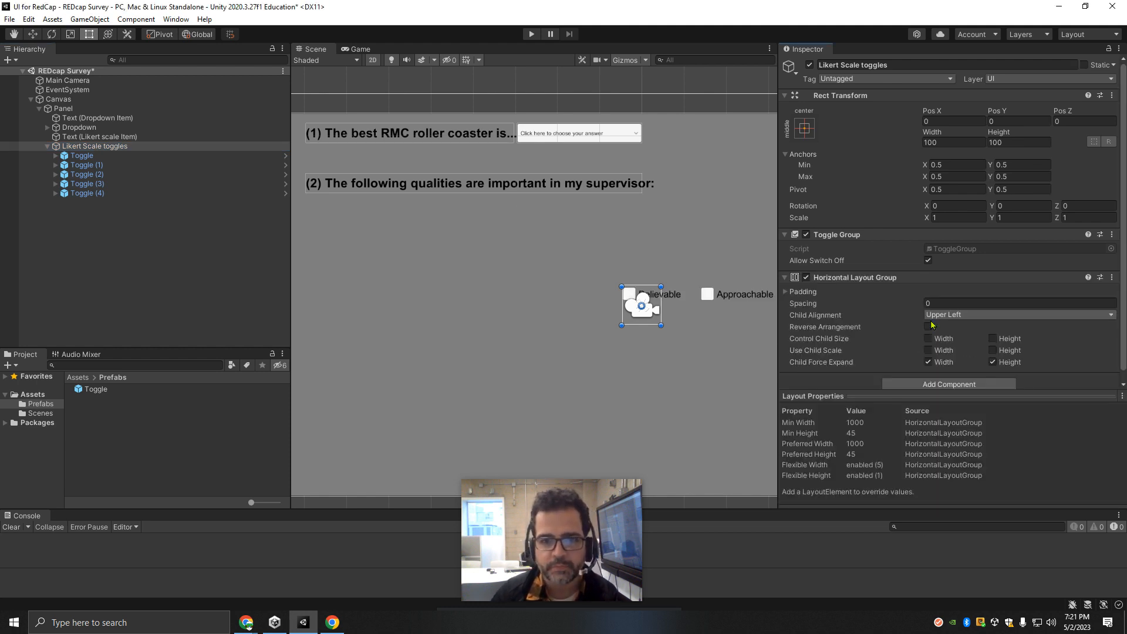
Move the Likert Scale toggles area directly beneath the second question and resize it to about 1114 wide by 91 high.
scroll(669, 303, "down", 2)
middle_click_drag(699, 294, 525, 300)
scroll(524, 295, "down", 1)
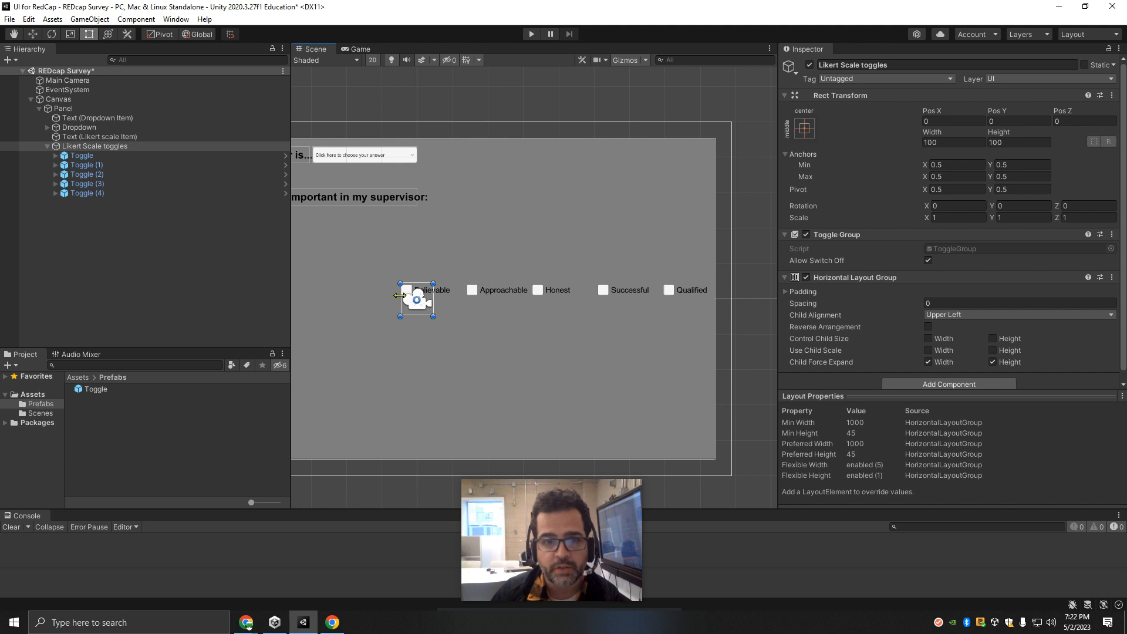
left_click(46, 146)
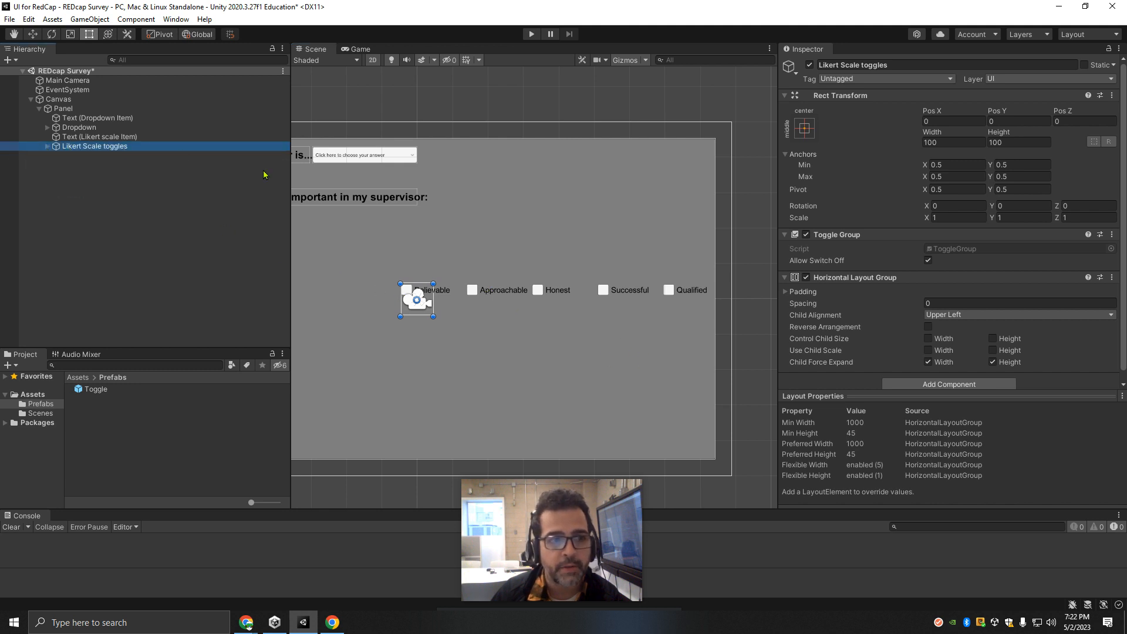
left_click_drag(423, 290, 346, 224)
middle_click_drag(347, 224, 581, 227)
left_click_drag(583, 227, 651, 218)
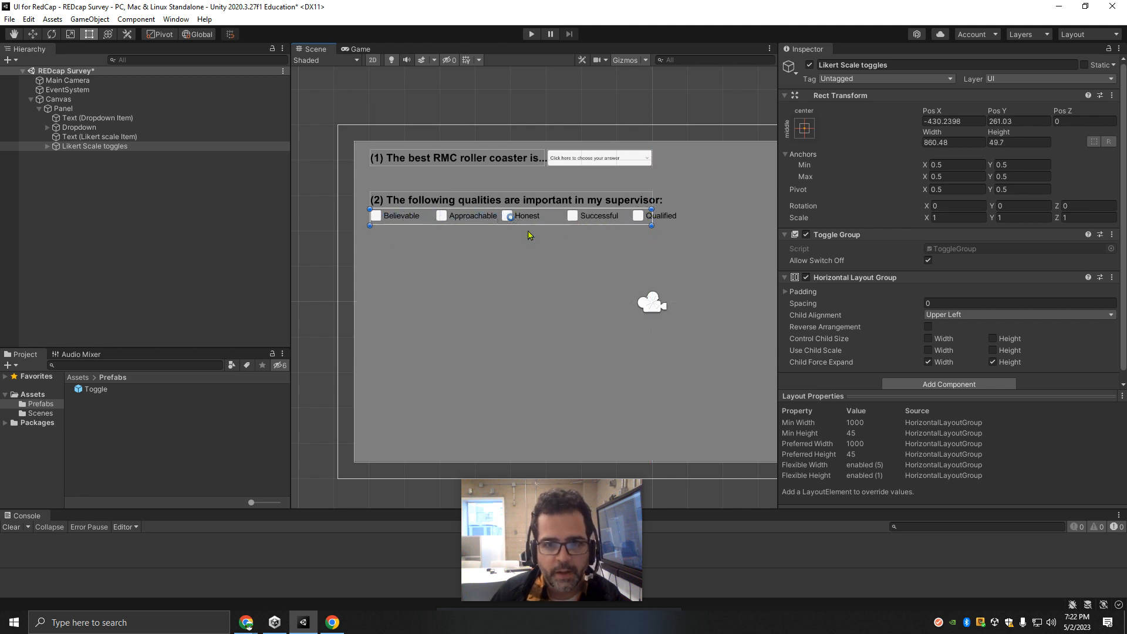
left_click_drag(531, 225, 532, 239)
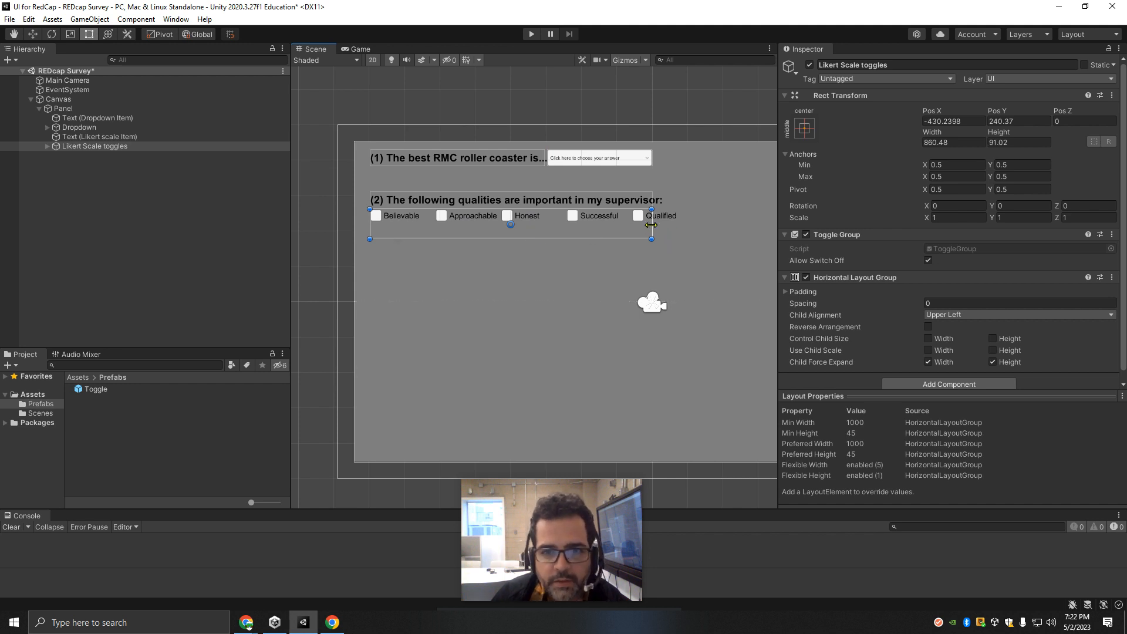
left_click_drag(651, 225, 734, 251)
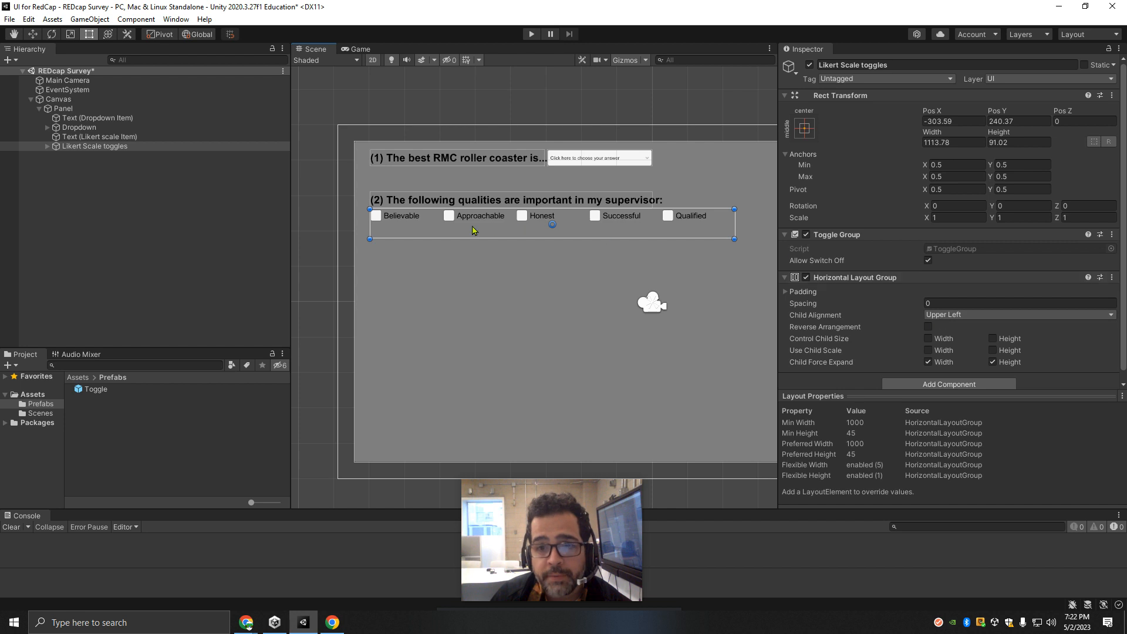
Try the Middle Center and Lower Left child alignments on the Horizontal Layout Group.
left_click(968, 315)
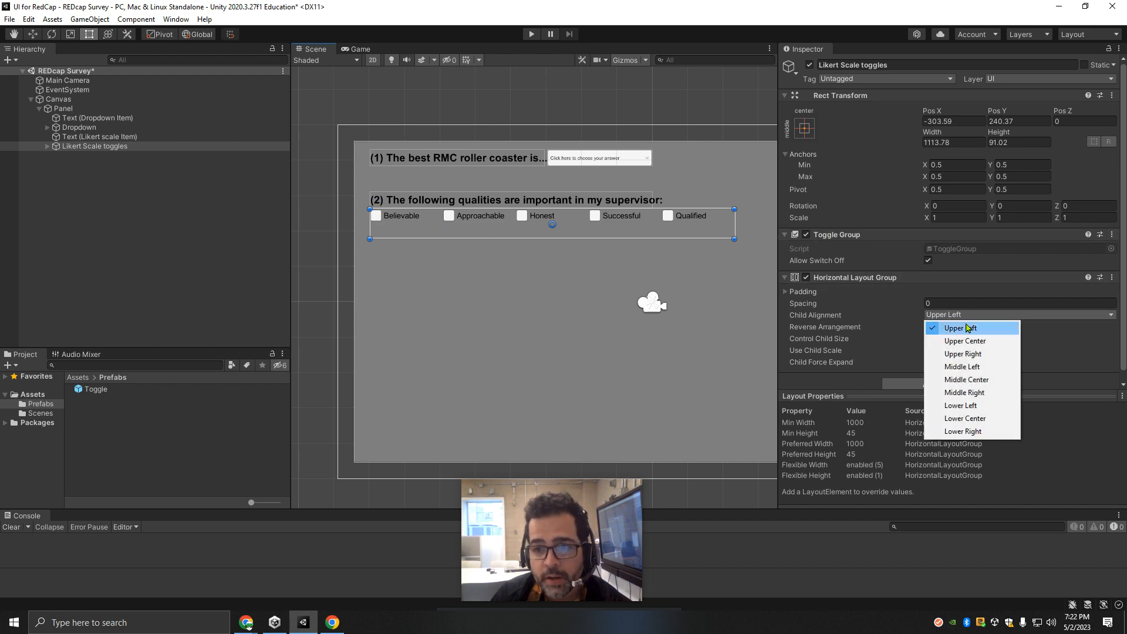
left_click(968, 380)
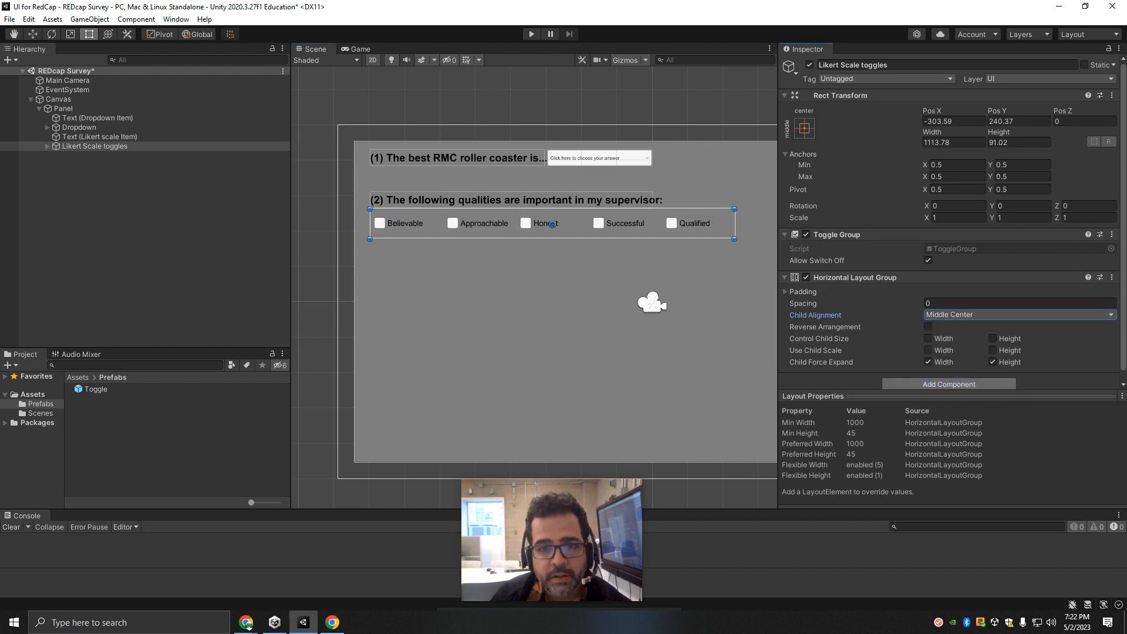
left_click(963, 317)
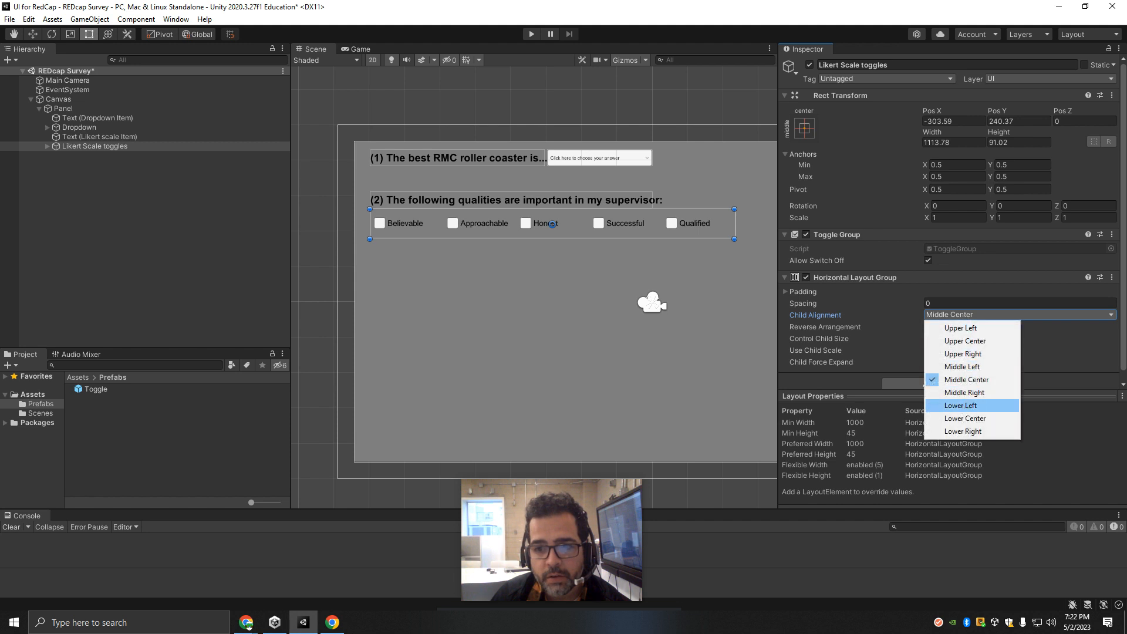
left_click(963, 406)
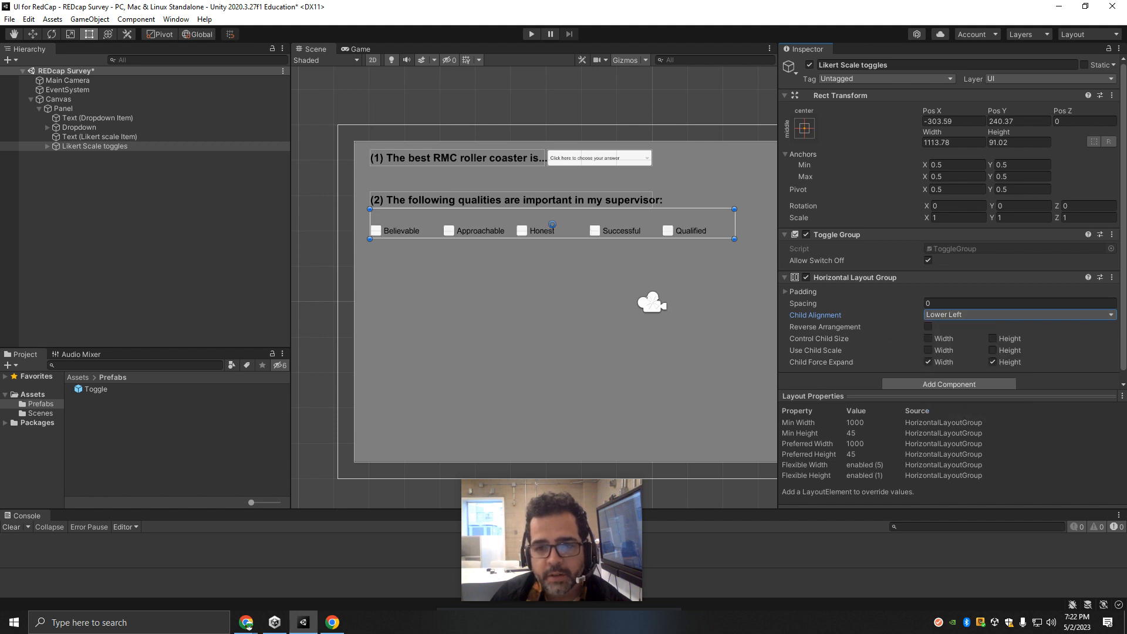
Enlarge the Likert Scale toggles area to about 1664 wide by 419 high.
scroll(648, 205, "down", 2)
left_click_drag(640, 217, 769, 218)
middle_click_drag(724, 240, 681, 239)
left_click_drag(659, 229, 659, 308)
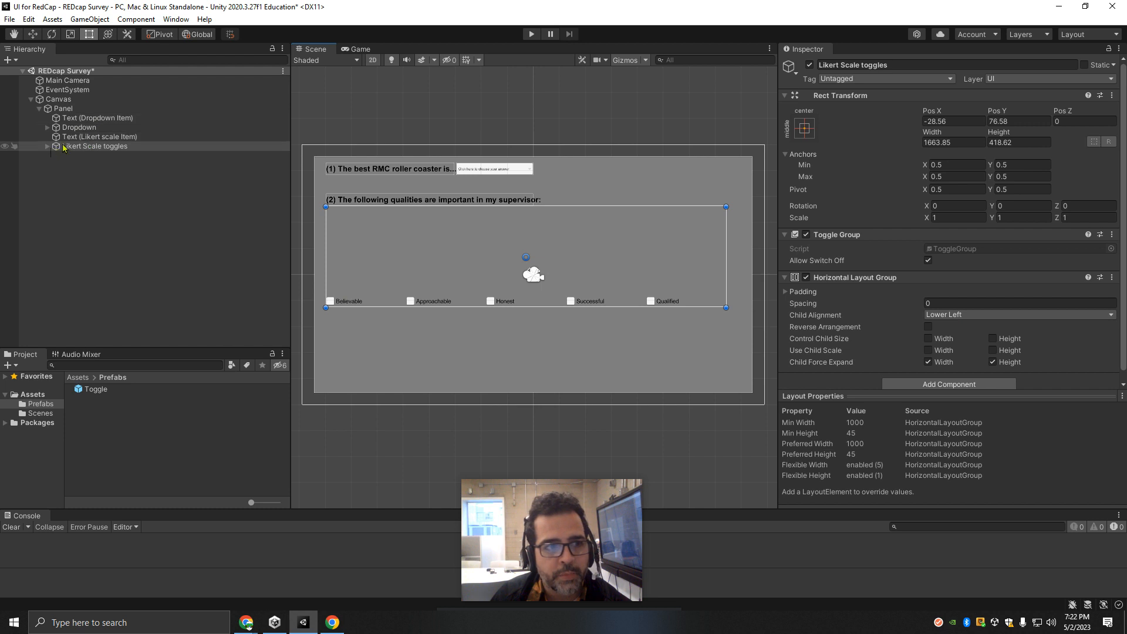
Compare the Middle Center and Upper Left child alignments of the Horizontal Layout Group and settle on Middle Center.
left_click(48, 146)
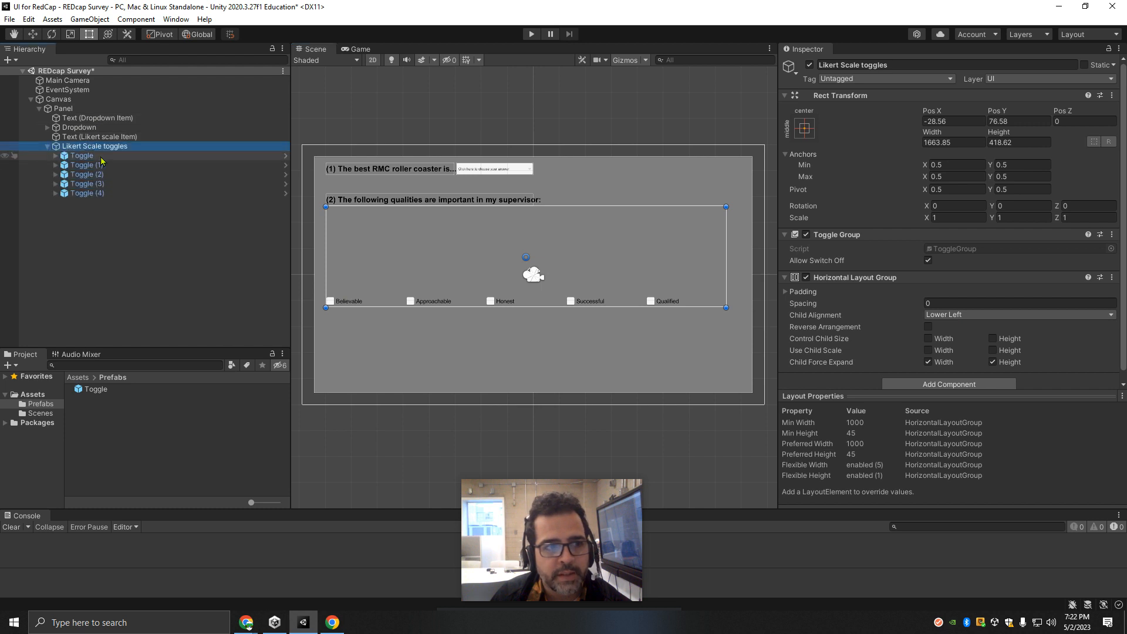
left_click(958, 320)
left_click(960, 378)
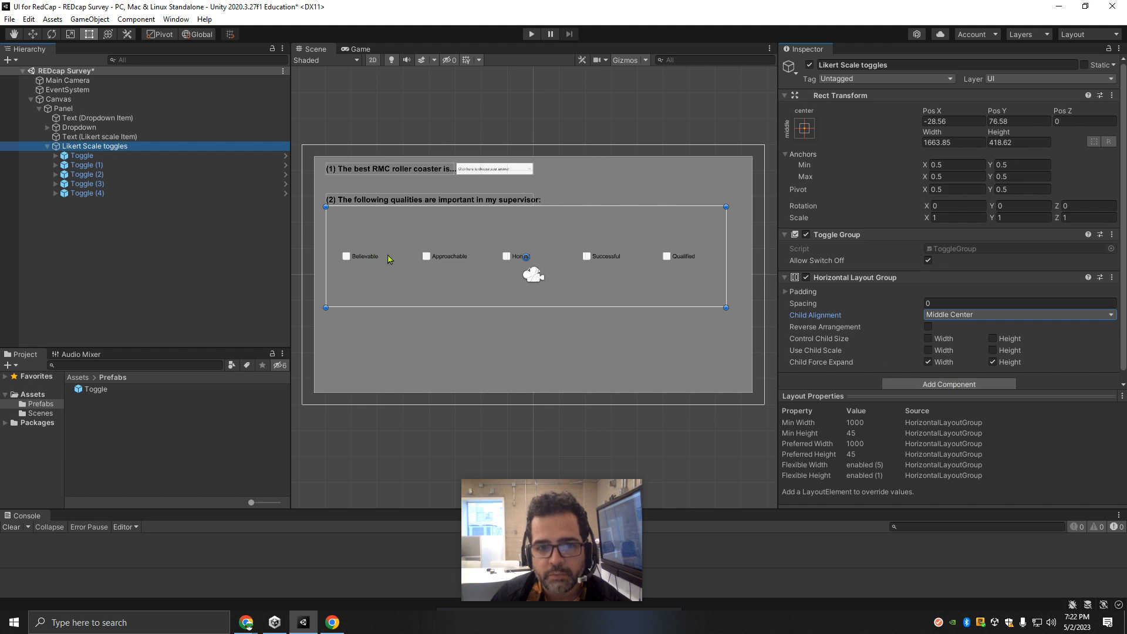
left_click(955, 319)
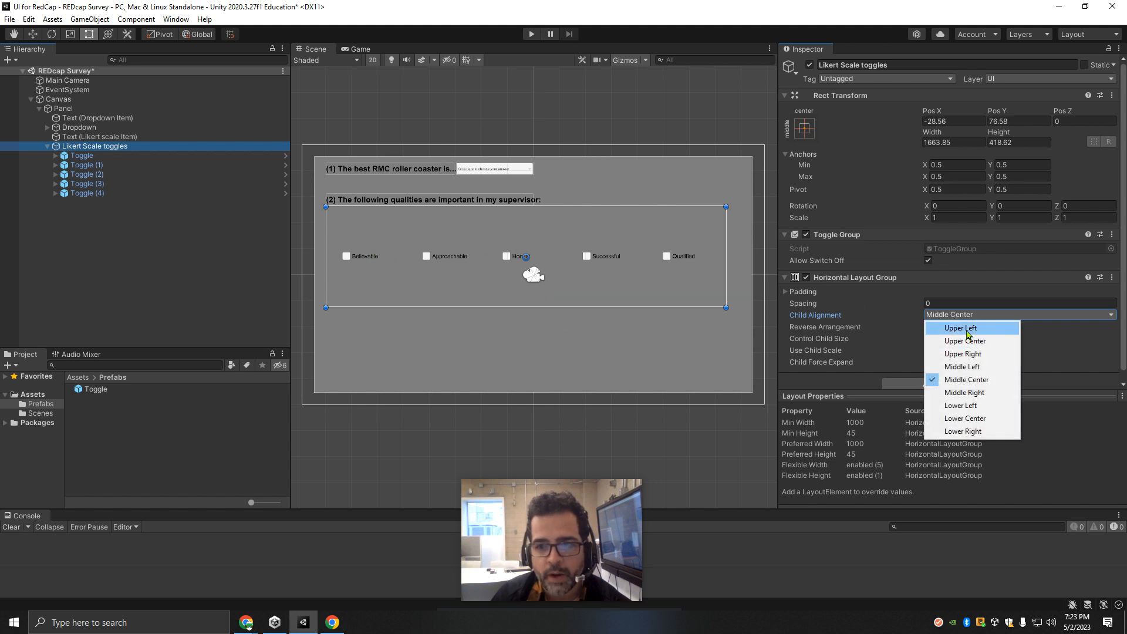
left_click(964, 327)
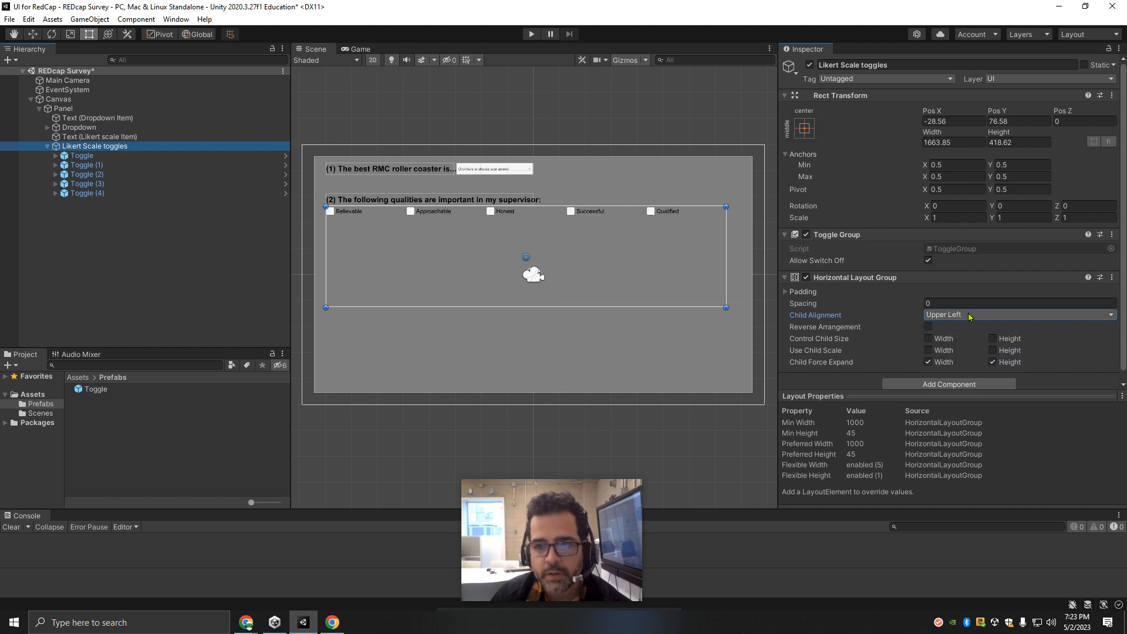
left_click(970, 315)
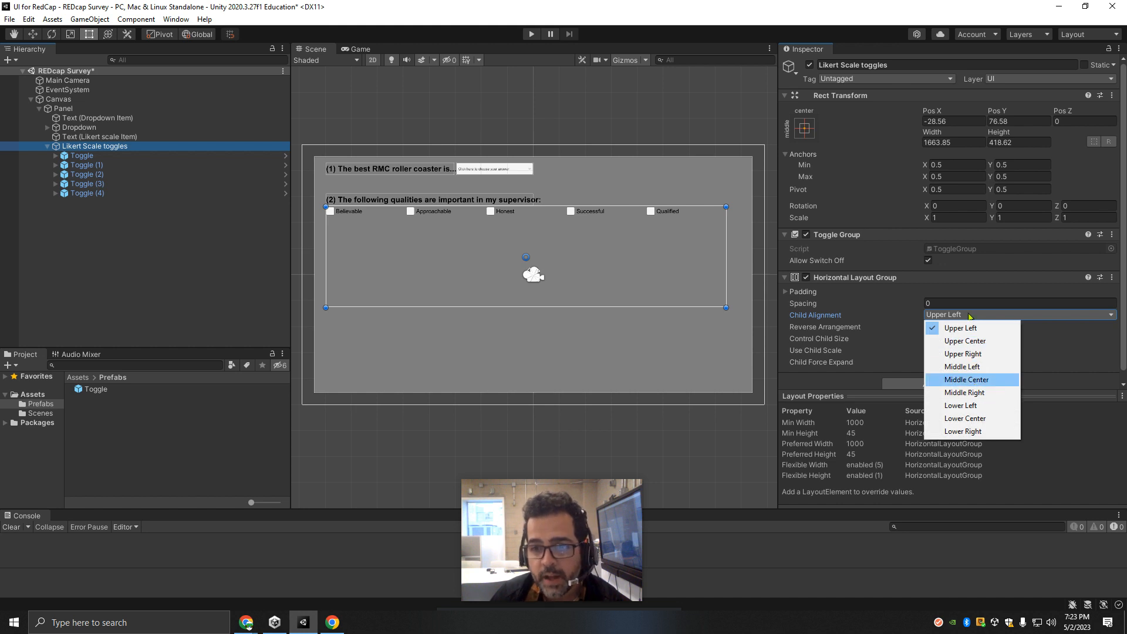
left_click(974, 380)
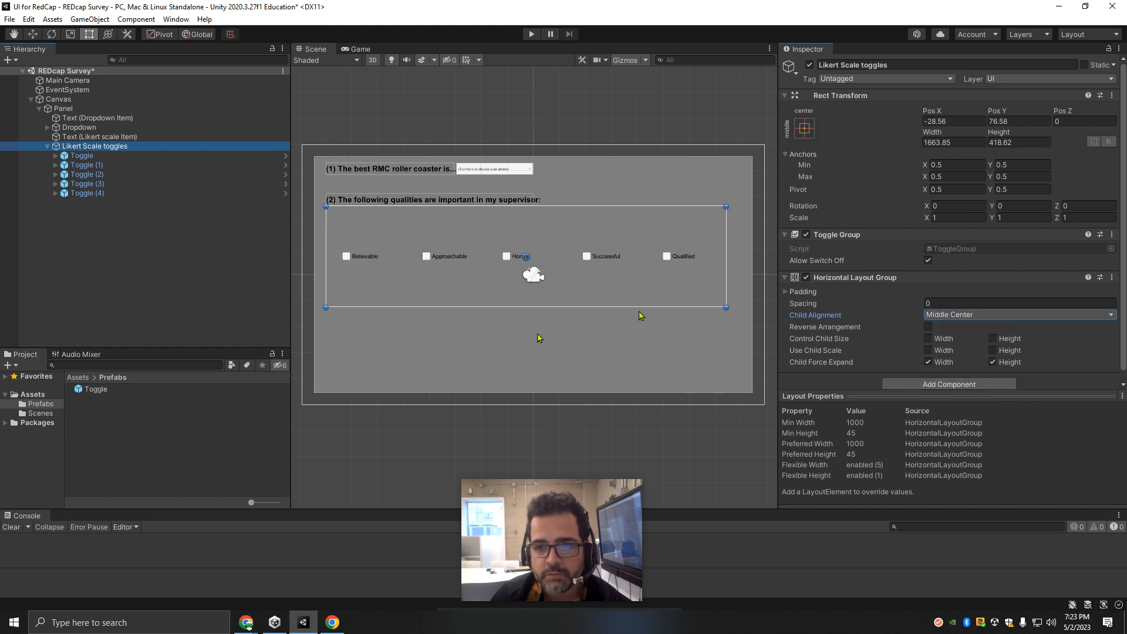
Shrink the Likert Scale toggles area to about 1290 wide by 84 high and look over the layout group's padding options.
left_click_drag(544, 307, 545, 227)
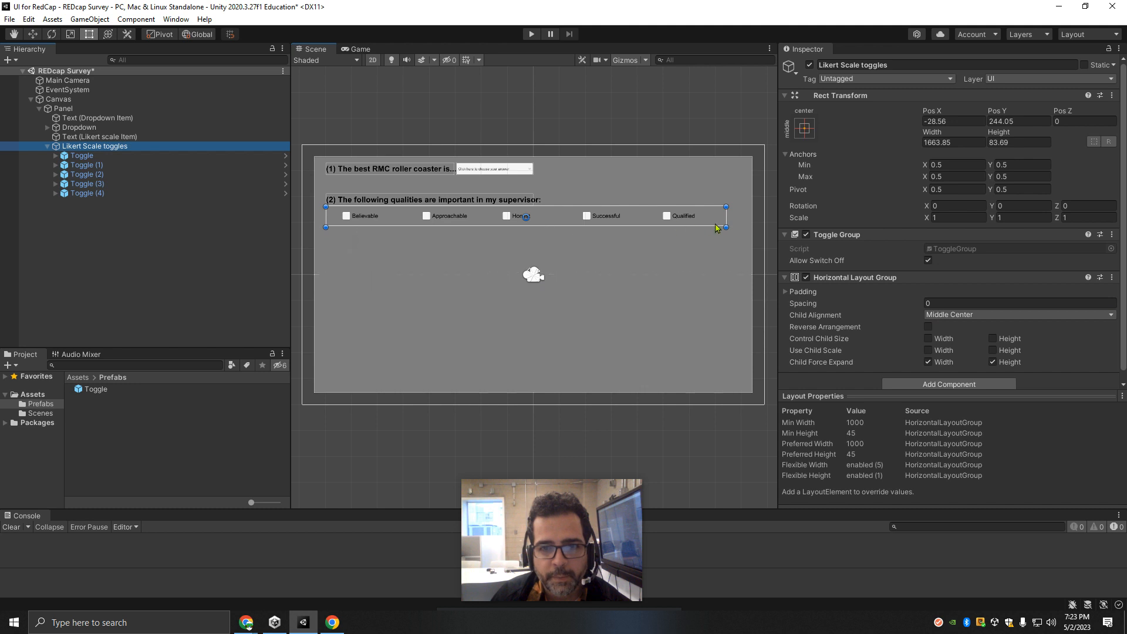
left_click_drag(726, 227, 636, 231)
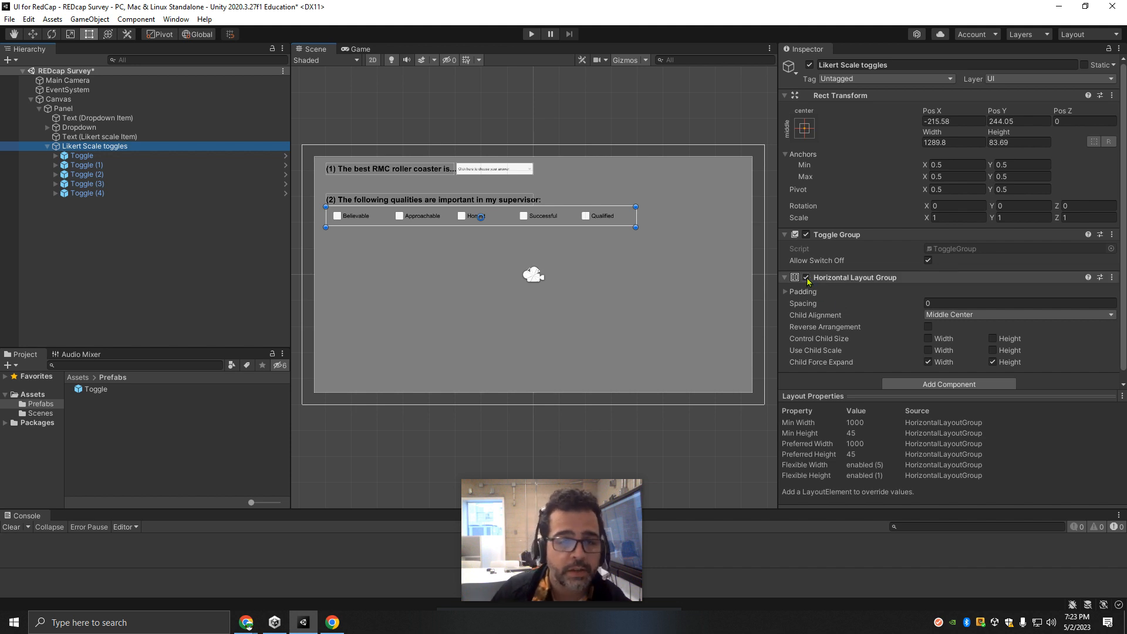
scroll(868, 286, "down", 1)
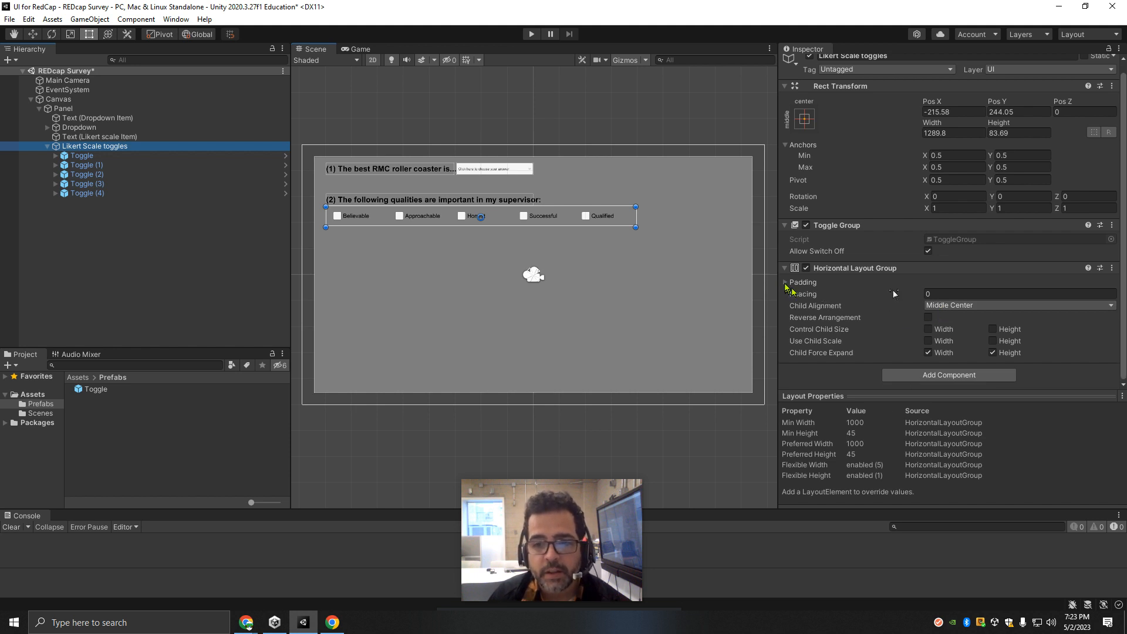
left_click(790, 283)
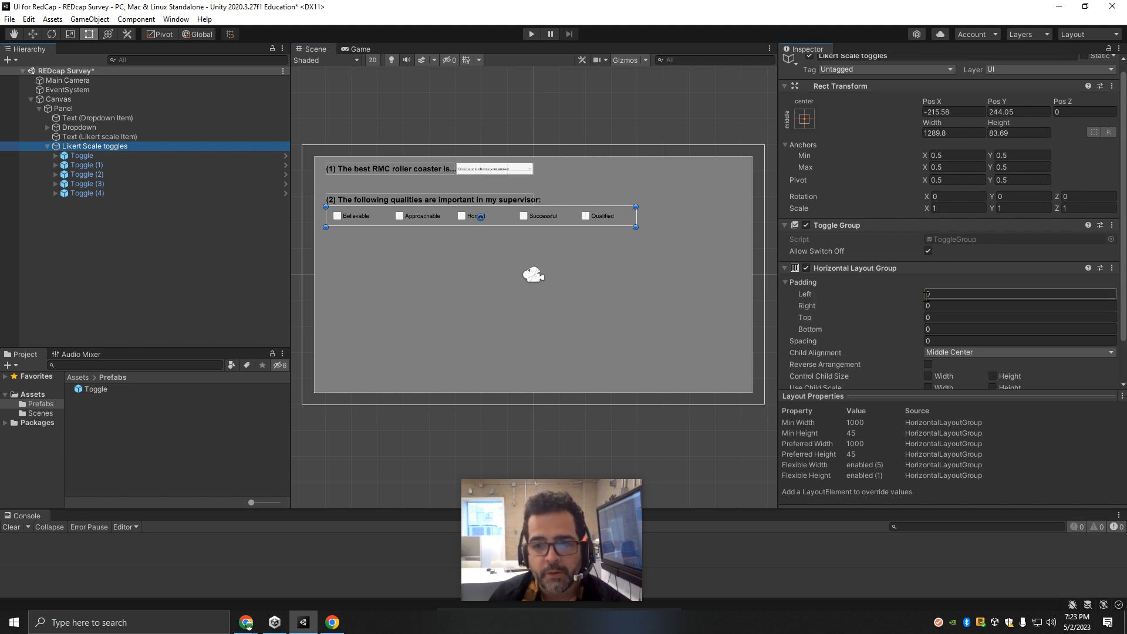
left_click(786, 284)
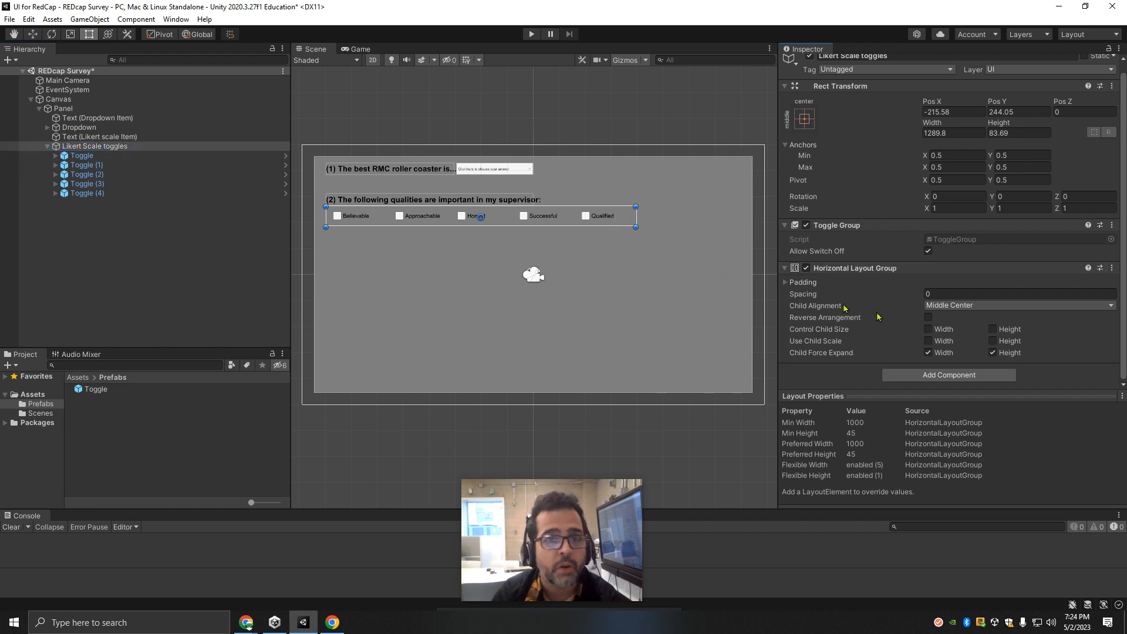
Disable the Horizontal Layout Group on the Likert Scale toggles and try to add a Vertical Layout Group beside it.
left_click(806, 268)
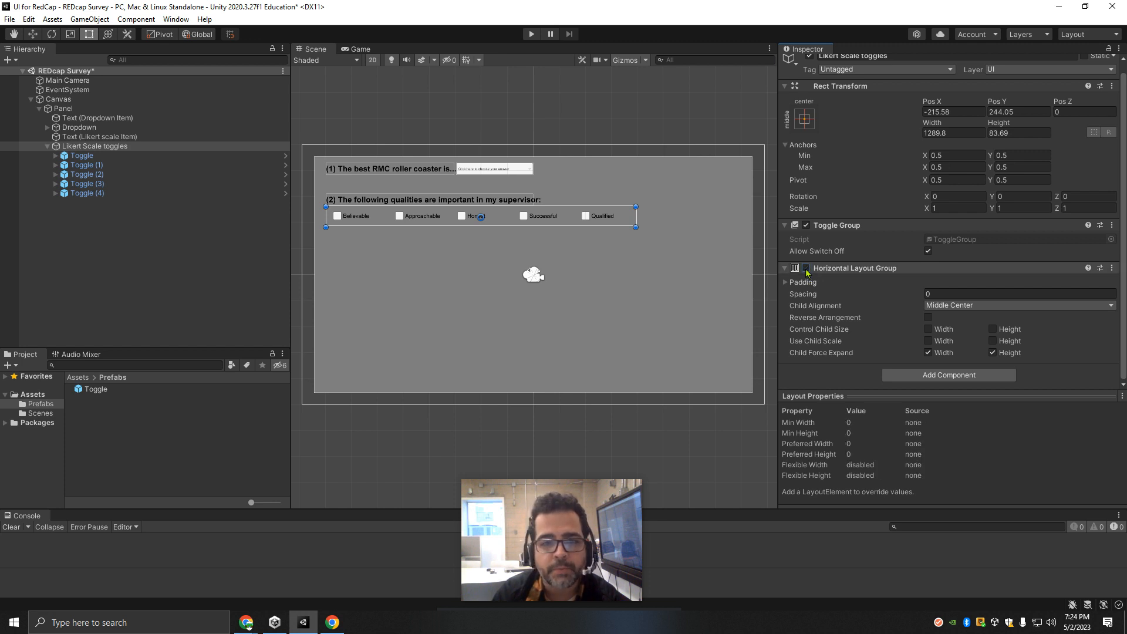
left_click(785, 270)
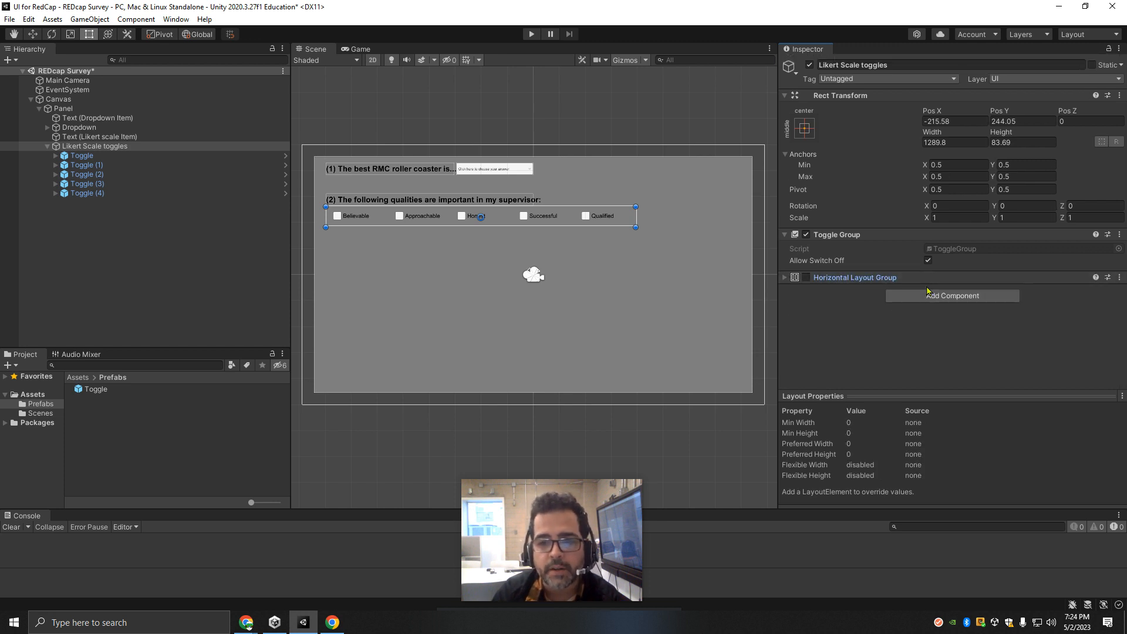
left_click(957, 297)
type("ver")
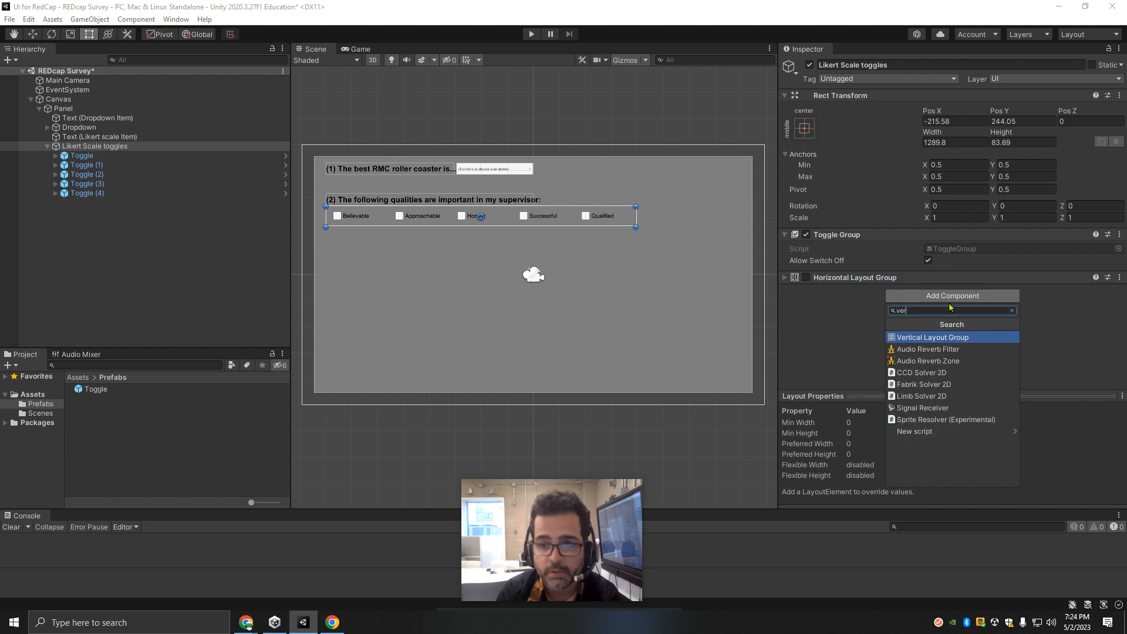
key("Return")
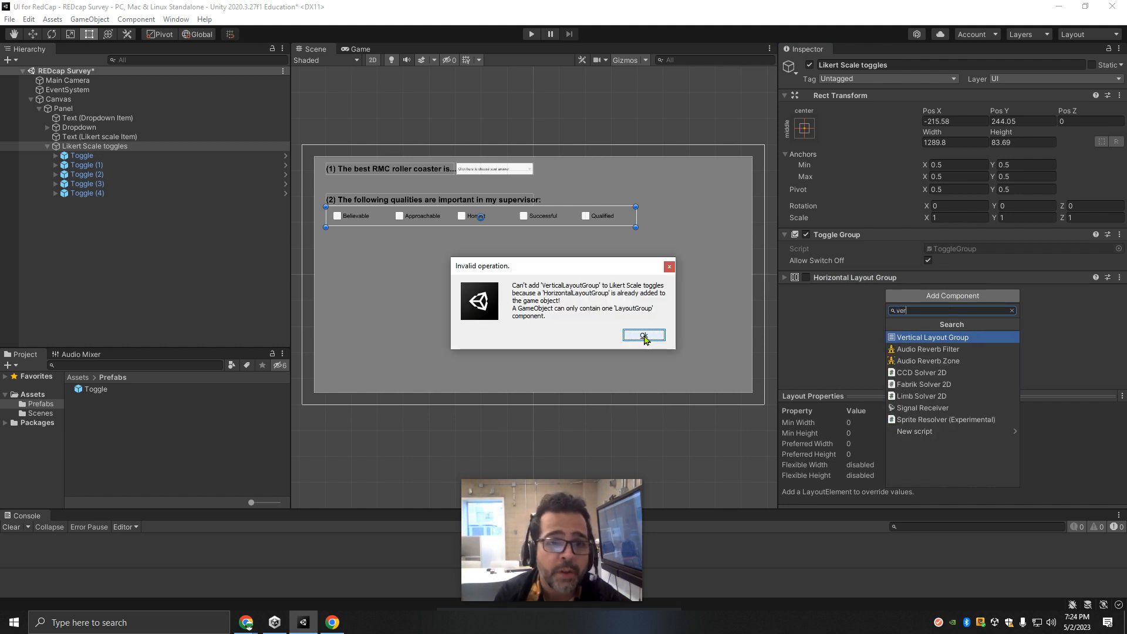
left_click(645, 336)
left_click(645, 336)
scroll(866, 265, "down", 3)
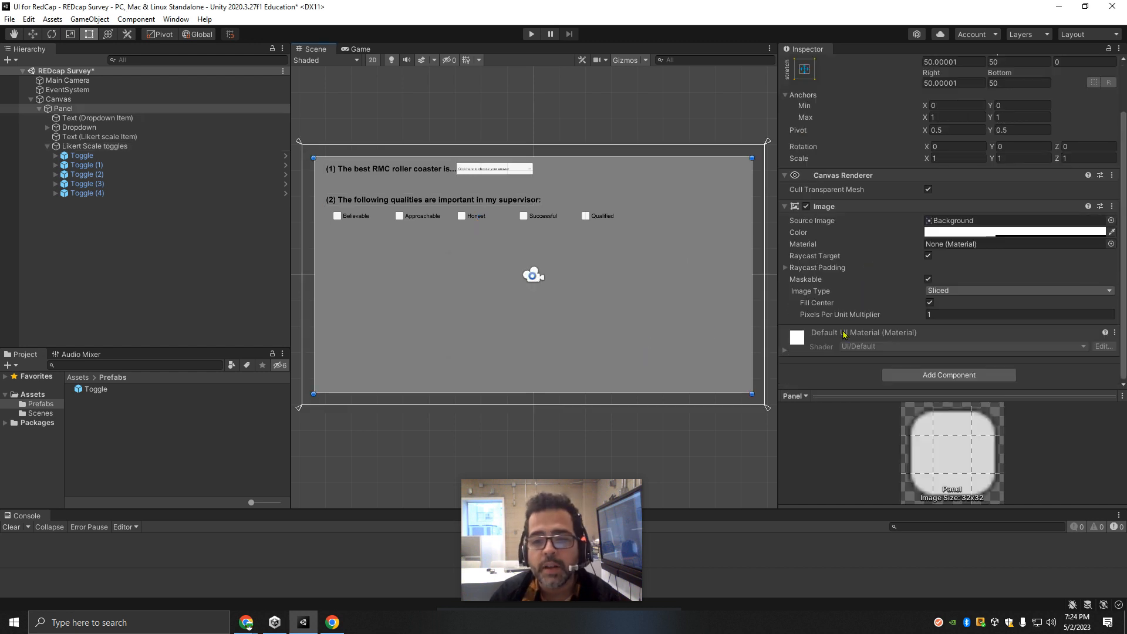
Remove the Horizontal Layout Group from the Likert Scale toggles and add a Vertical Layout Group instead.
left_click(94, 146)
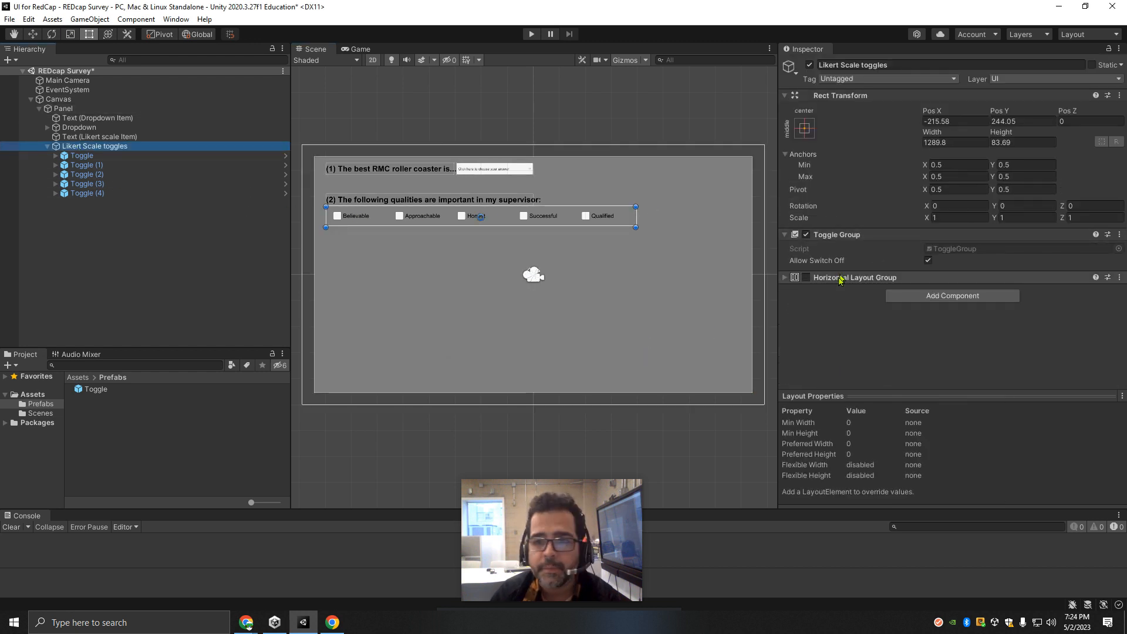
left_click(1119, 277)
left_click(1051, 335)
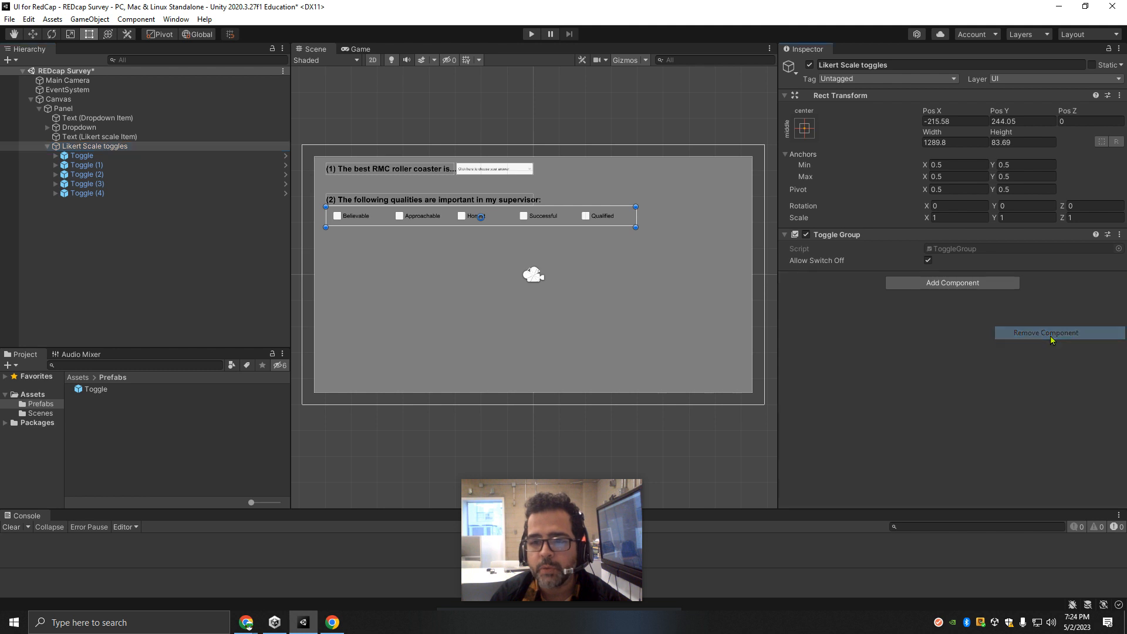
left_click(928, 283)
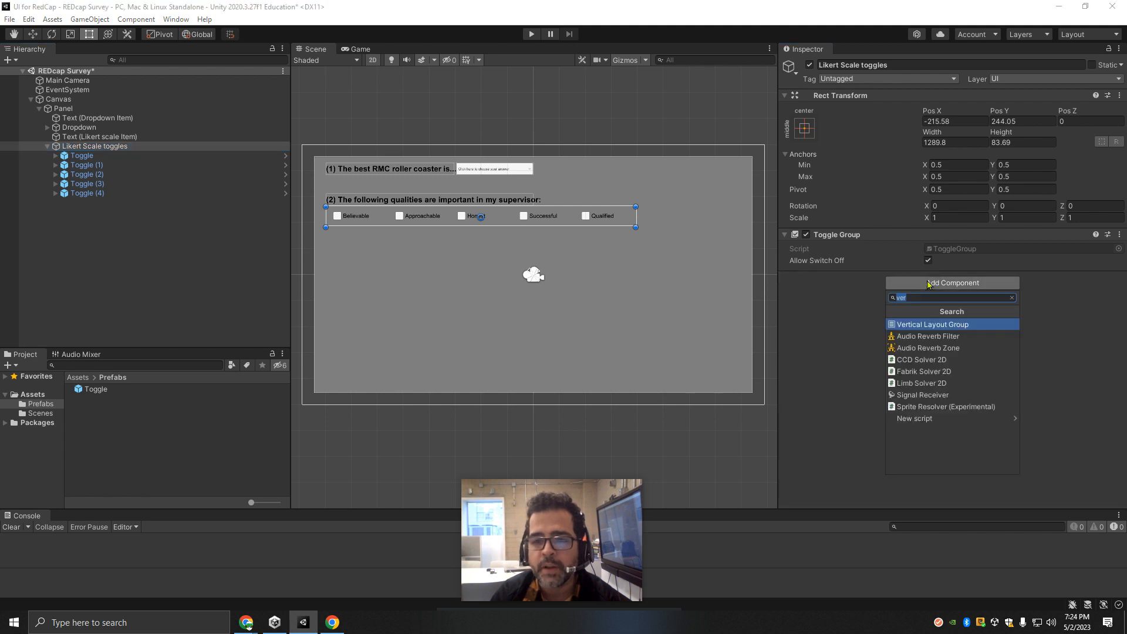
left_click(927, 325)
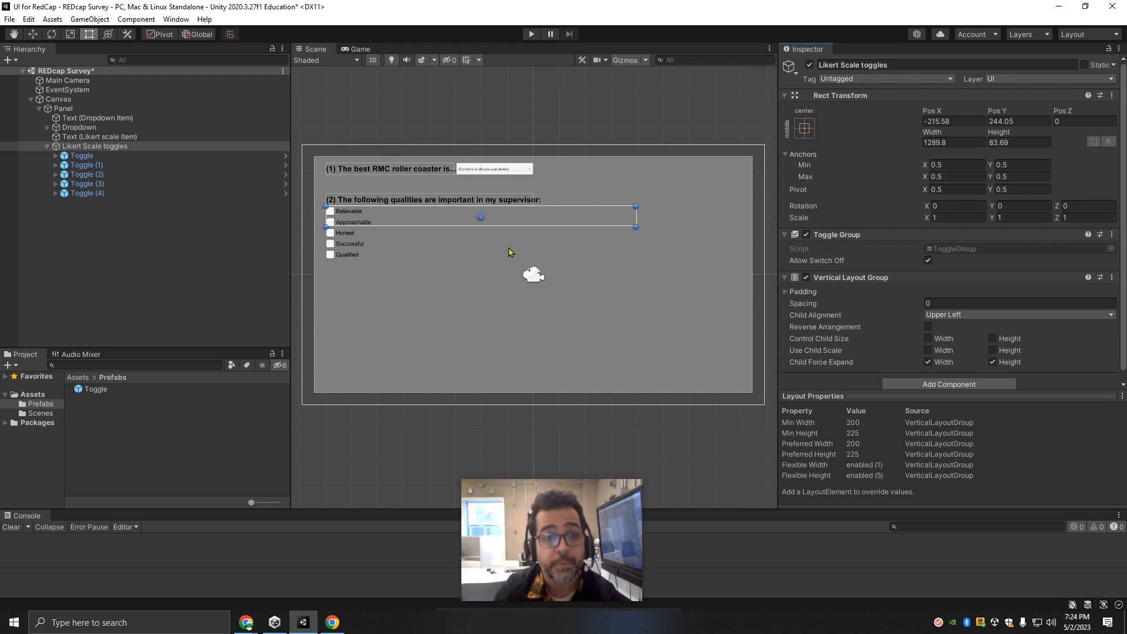
Resize the Likert Scale toggles area to about 1232 wide by 286 high, moving its left edge inward.
scroll(388, 255, "up", 5)
middle_click_drag(401, 249, 465, 252)
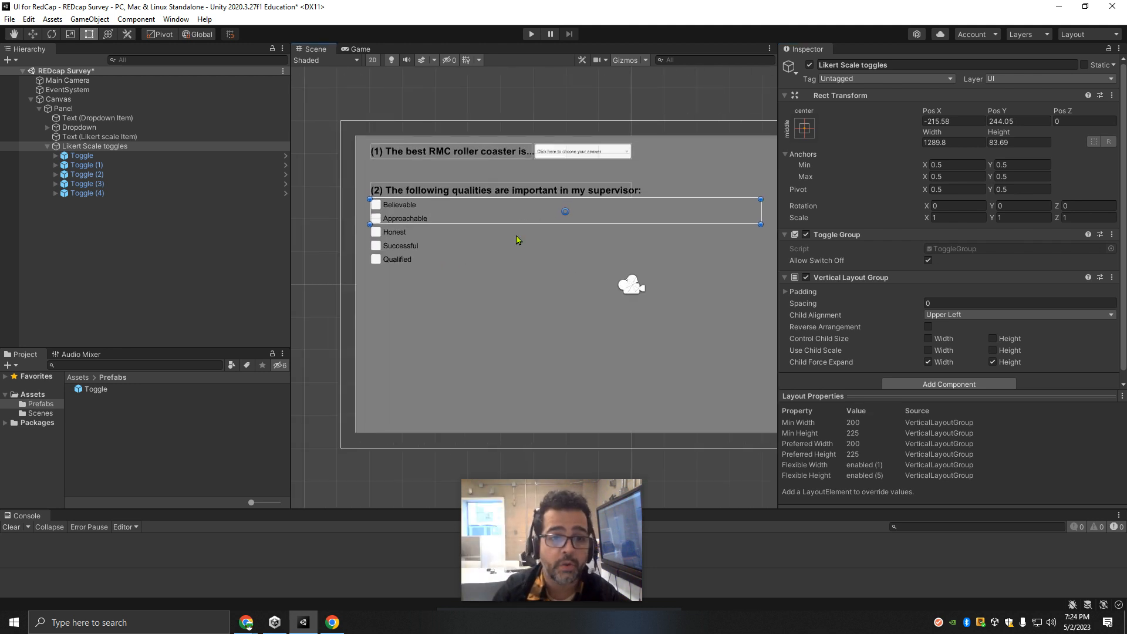
key("t")
left_click_drag(534, 224, 592, 285)
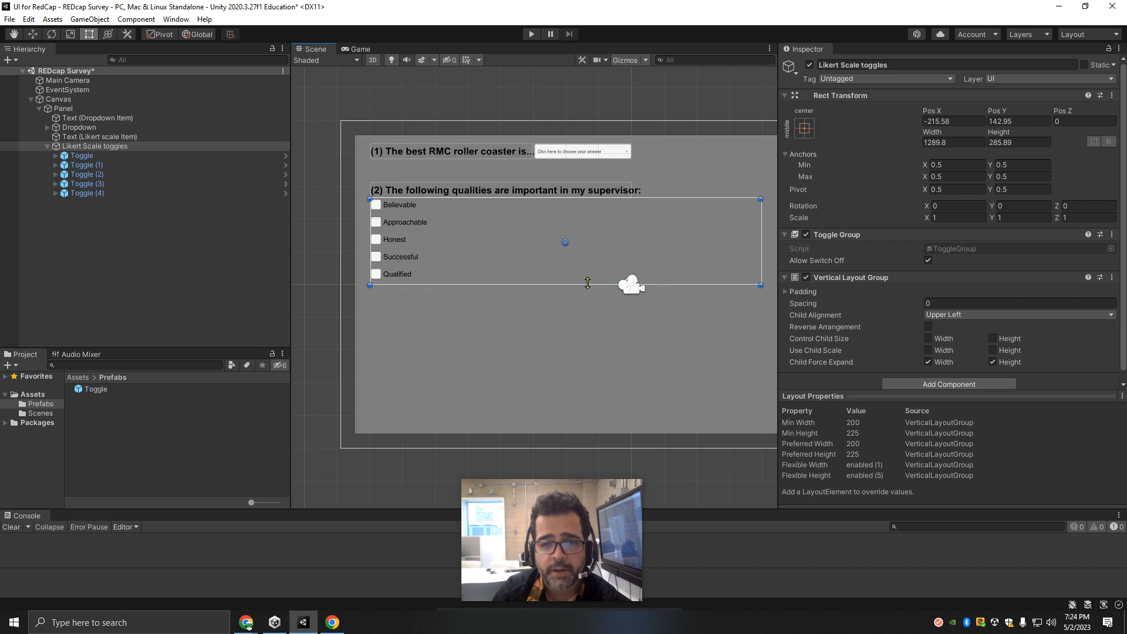
mouse_move(370, 233)
left_mouse_down()
mouse_move(495, 231)
mouse_move(388, 232)
left_mouse_up()
left_click_drag(490, 285, 523, 285)
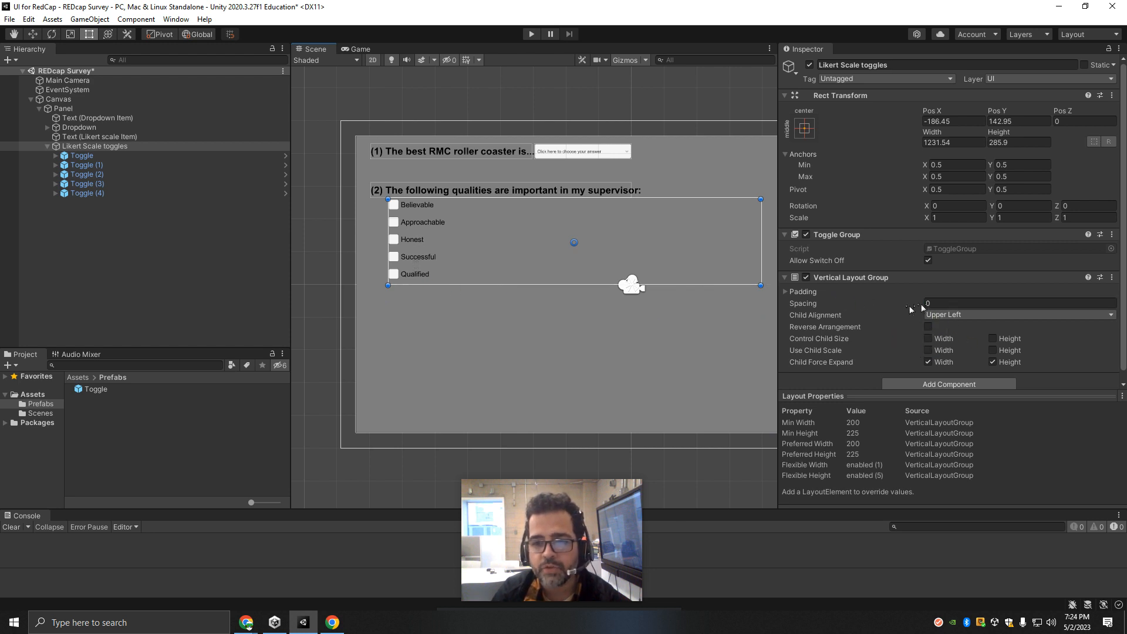
Try a spacing of about 10.58 on the Vertical Layout Group and return it to 0.
left_click_drag(803, 311, 945, 307)
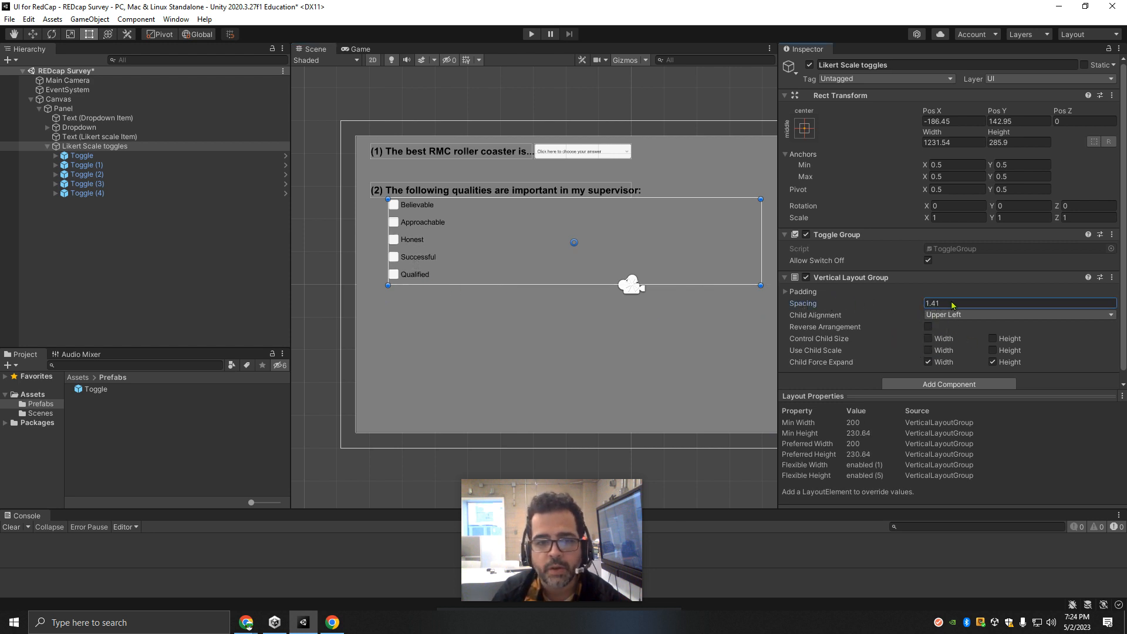
left_click_drag(416, 282, 34, 487)
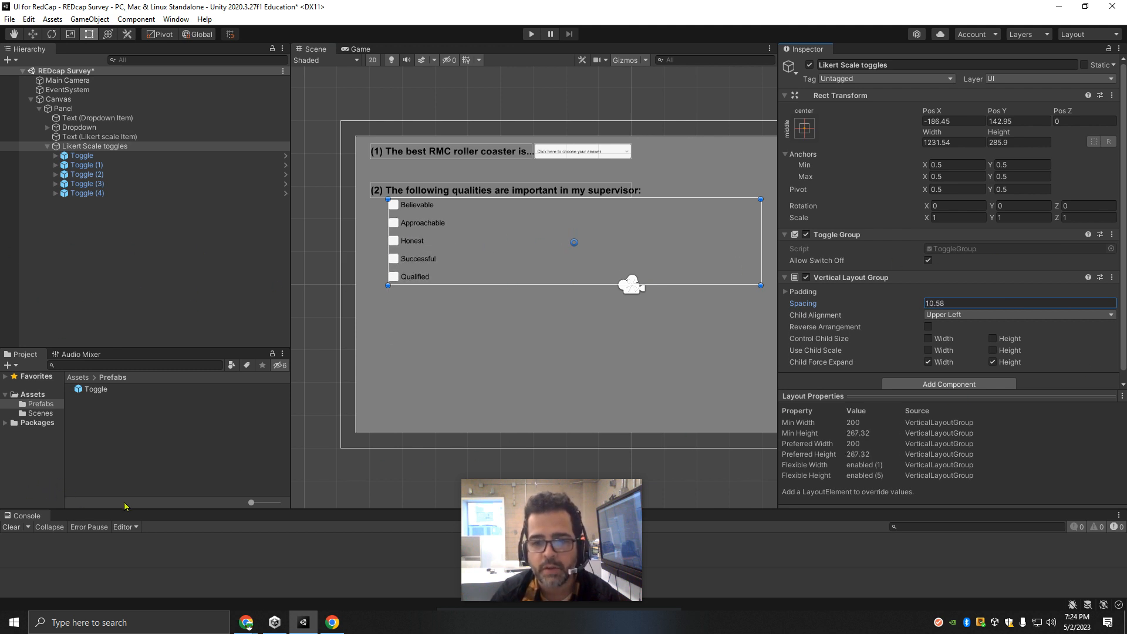
left_click_drag(124, 506, 26, 491)
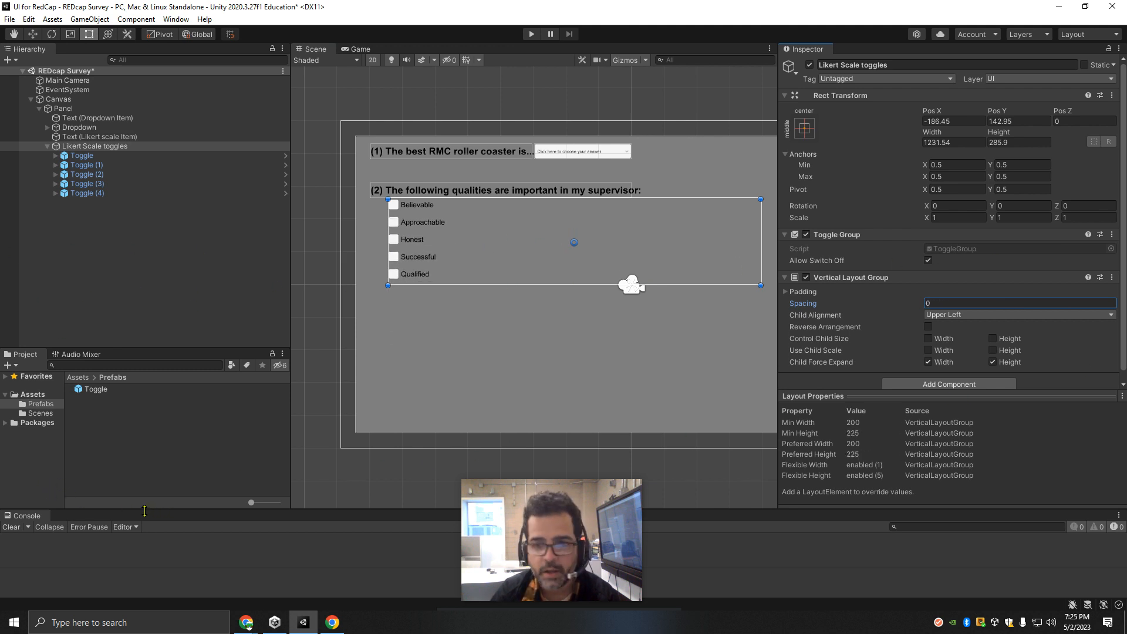
Set the Vertical Layout Group's left, right, top and bottom padding to 15 each.
left_click(787, 292)
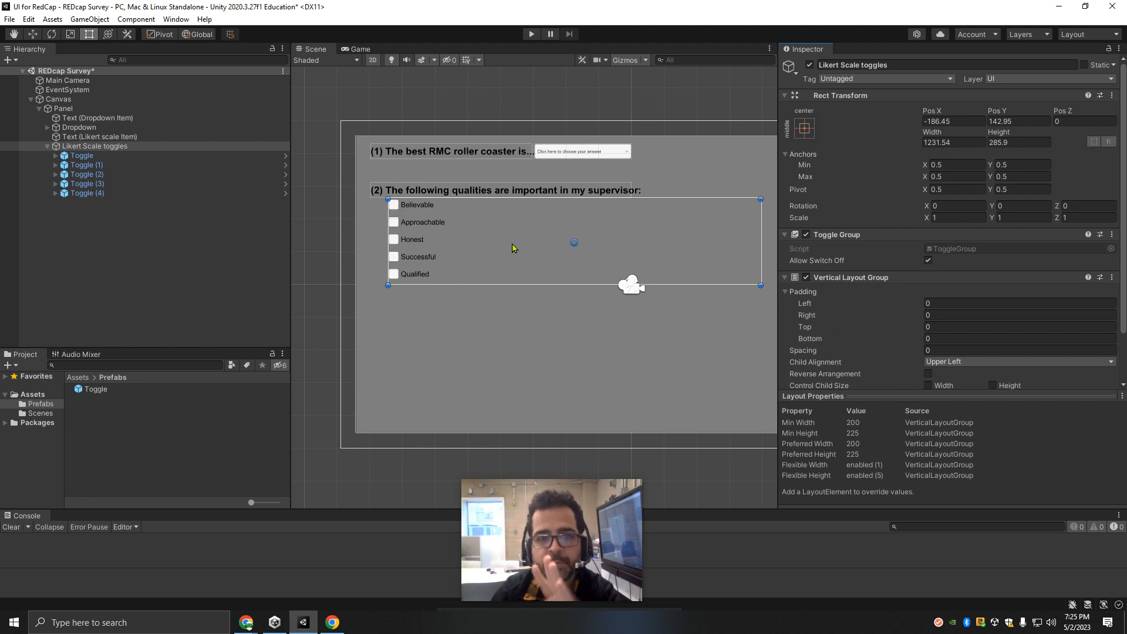
left_click(963, 304)
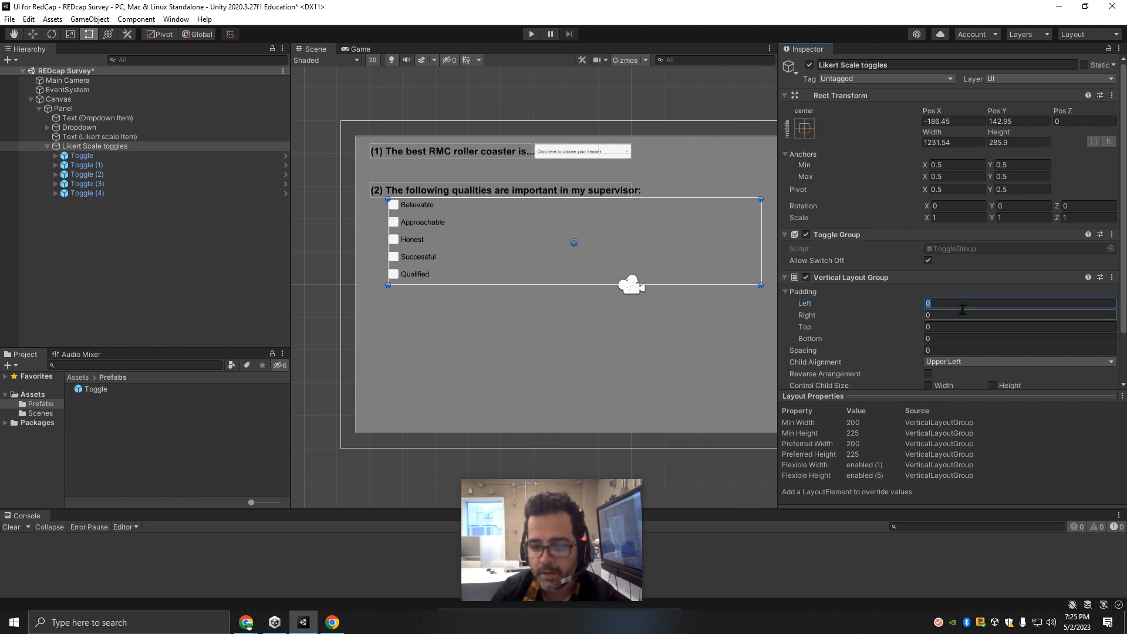
type("5")
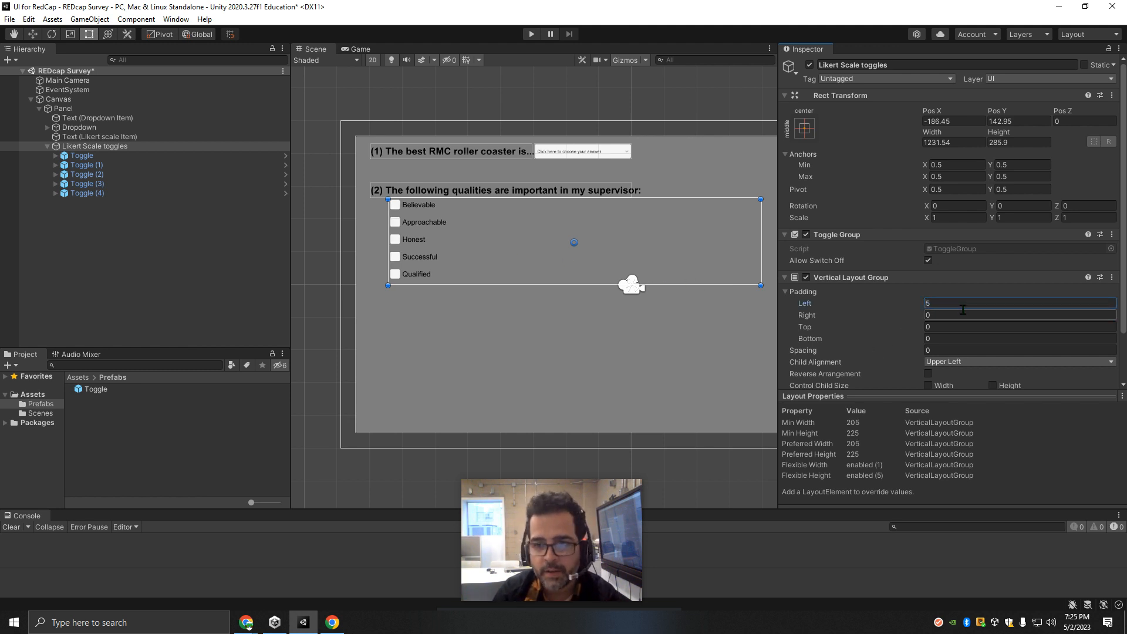
type("1")
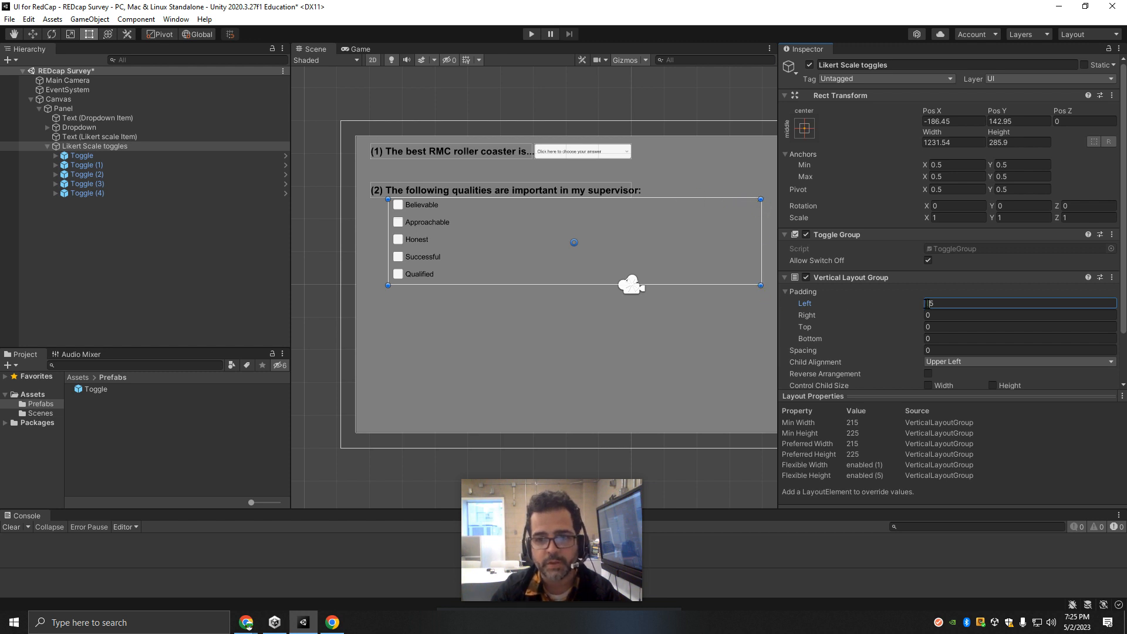
left_click(950, 314)
type("1")
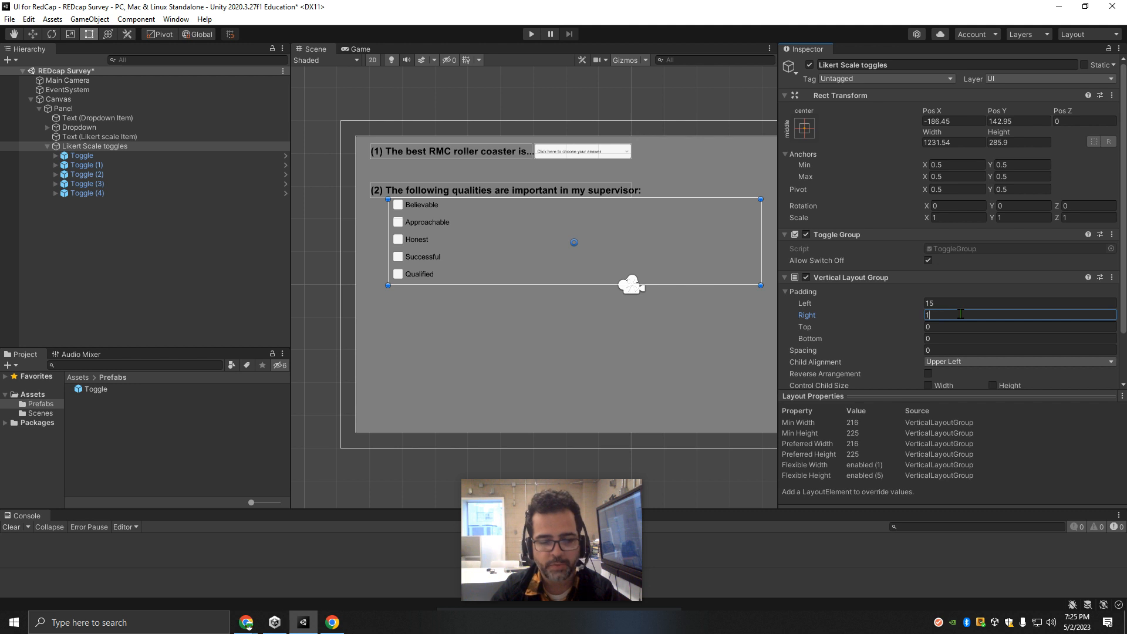
type("5")
left_click(945, 327)
type("15")
left_click(969, 339)
type("15")
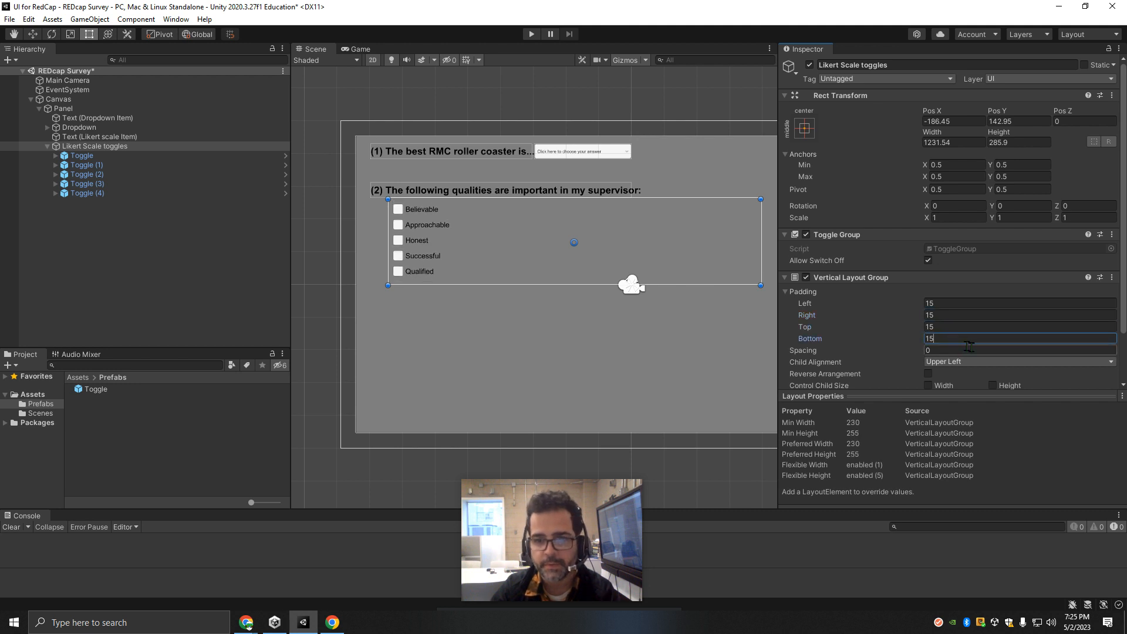
Narrow the Likert Scale toggles area to about 894 wide, lining it up with the second question's text.
left_click_drag(760, 242, 642, 242)
left_click_drag(388, 244, 370, 245)
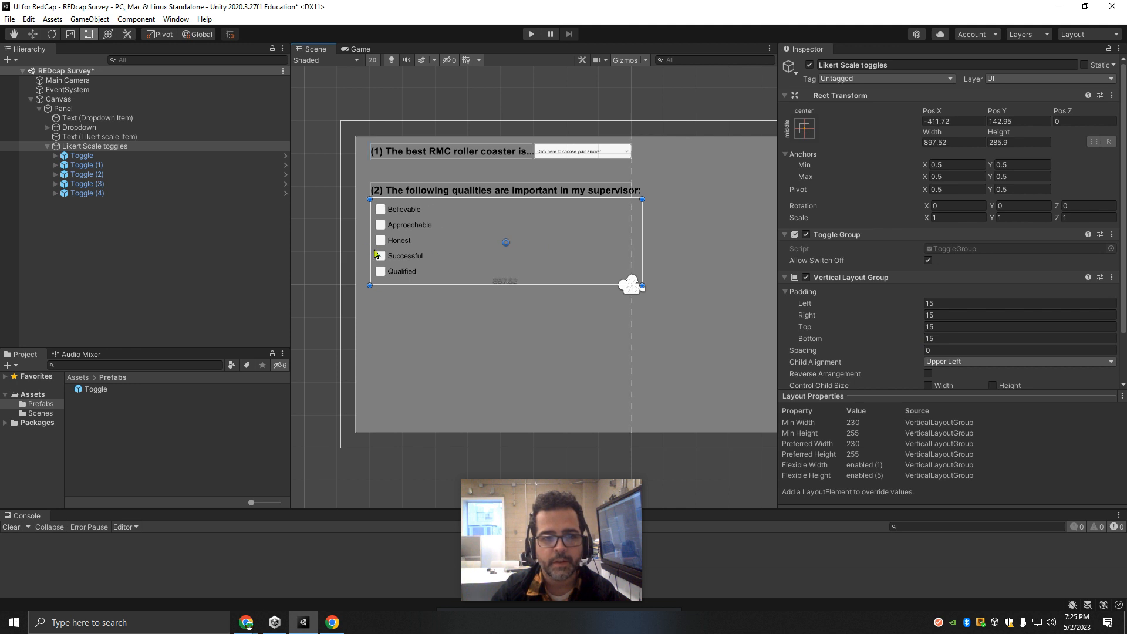
mouse_move(642, 238)
left_mouse_down()
mouse_move(653, 237)
mouse_move(643, 238)
left_mouse_up()
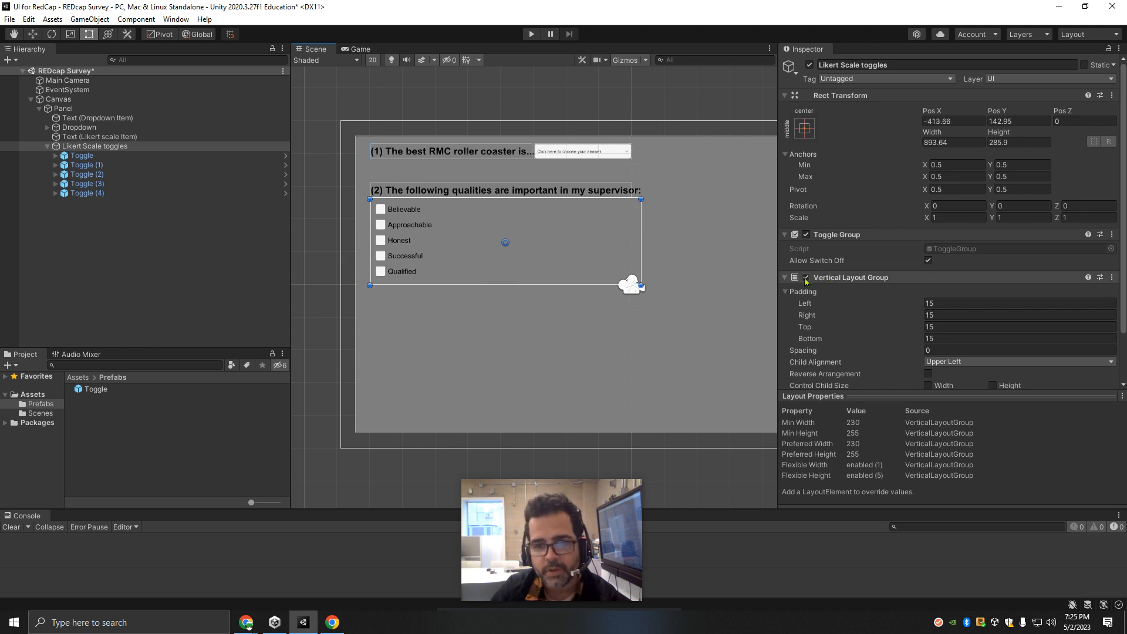
Remove the Vertical Layout Group from the Likert Scale toggles and add a Horizontal Layout Group in its place.
left_click(1117, 281)
left_click(1117, 282)
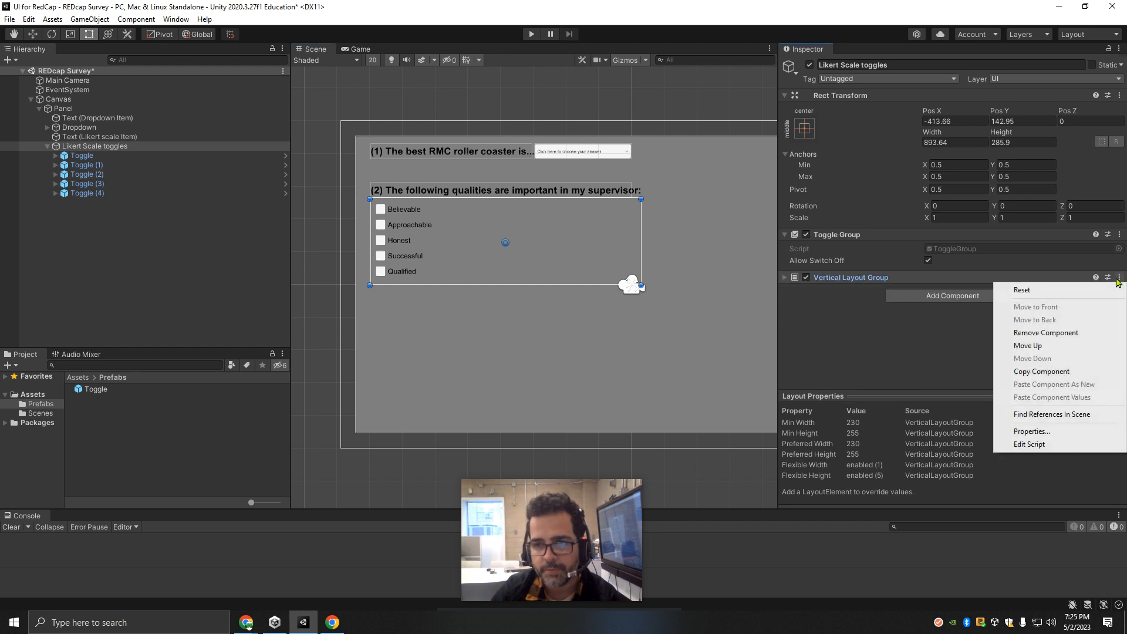
left_click(1066, 329)
left_click(886, 282)
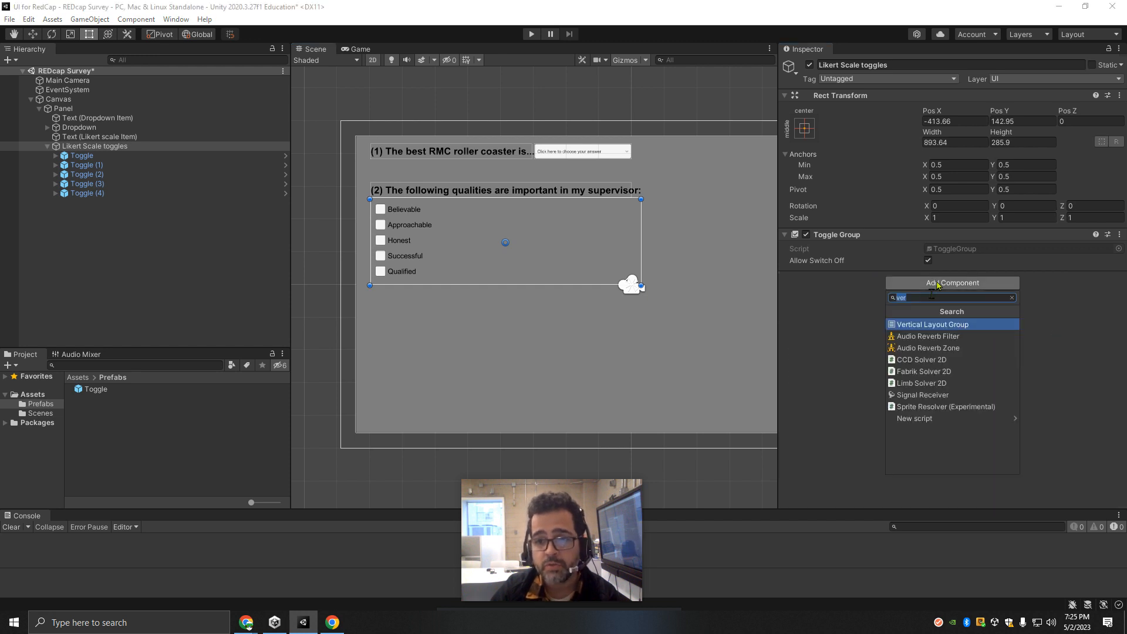
type("hor")
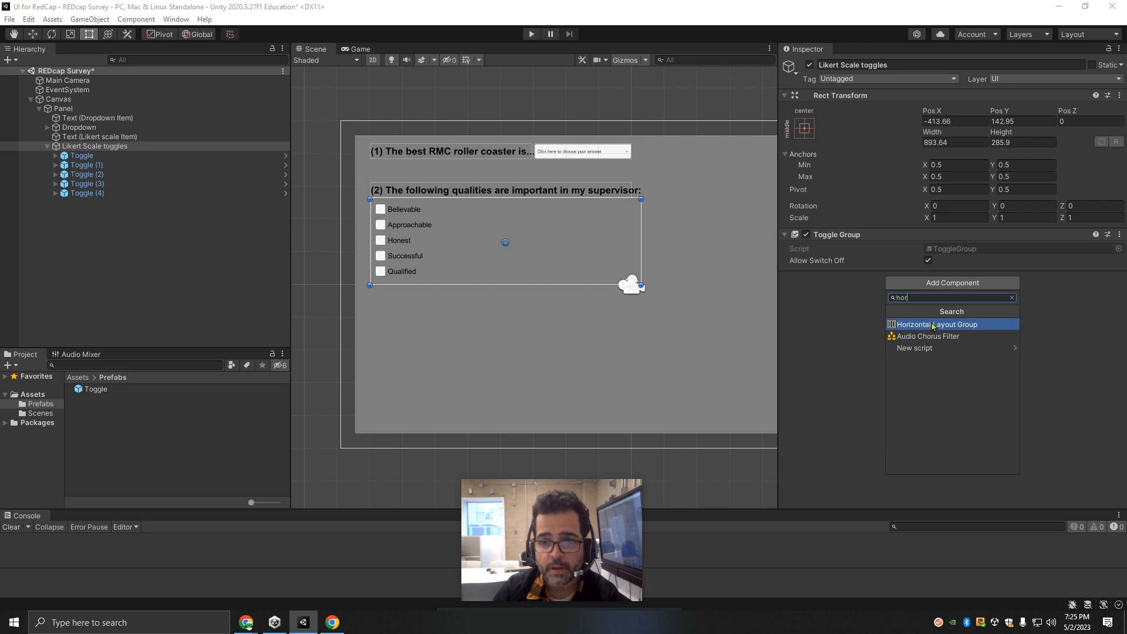
left_click(934, 327)
Resize the Likert Scale toggles area to about 1216 wide by 66 high and set its child alignment to Middle Center.
left_click_drag(614, 286, 614, 222)
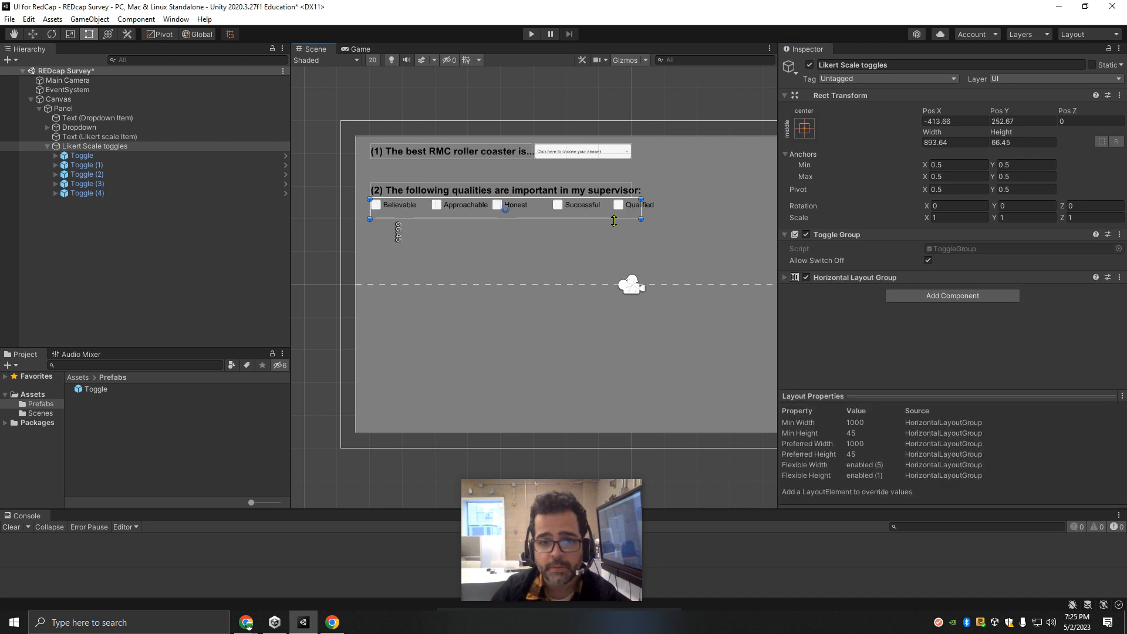
left_click(916, 277)
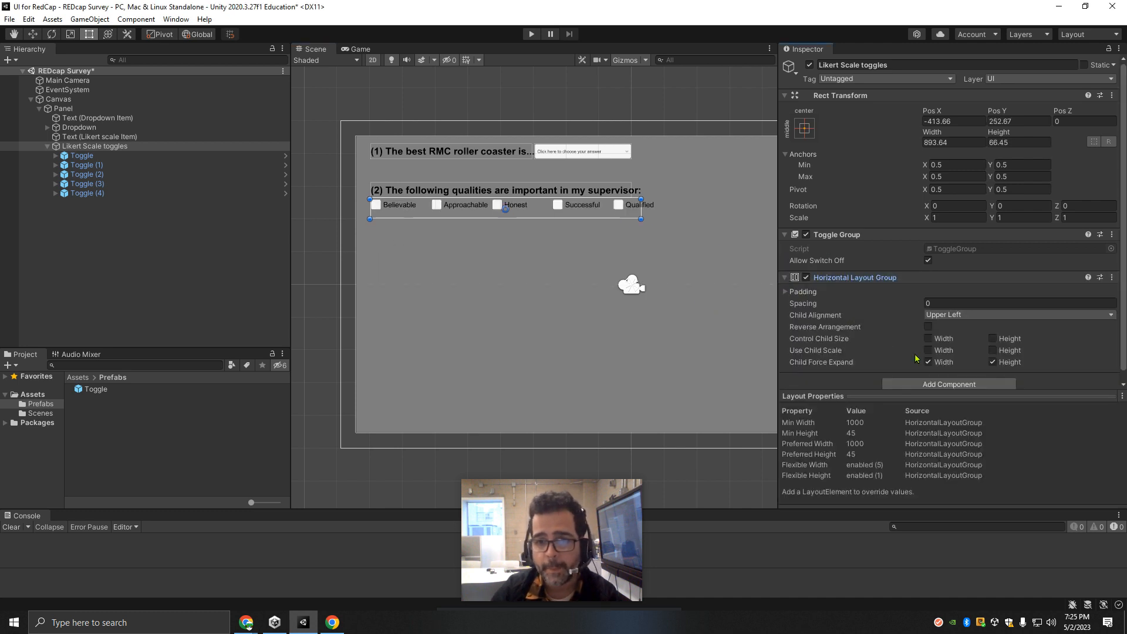
left_click(974, 315)
left_click(979, 379)
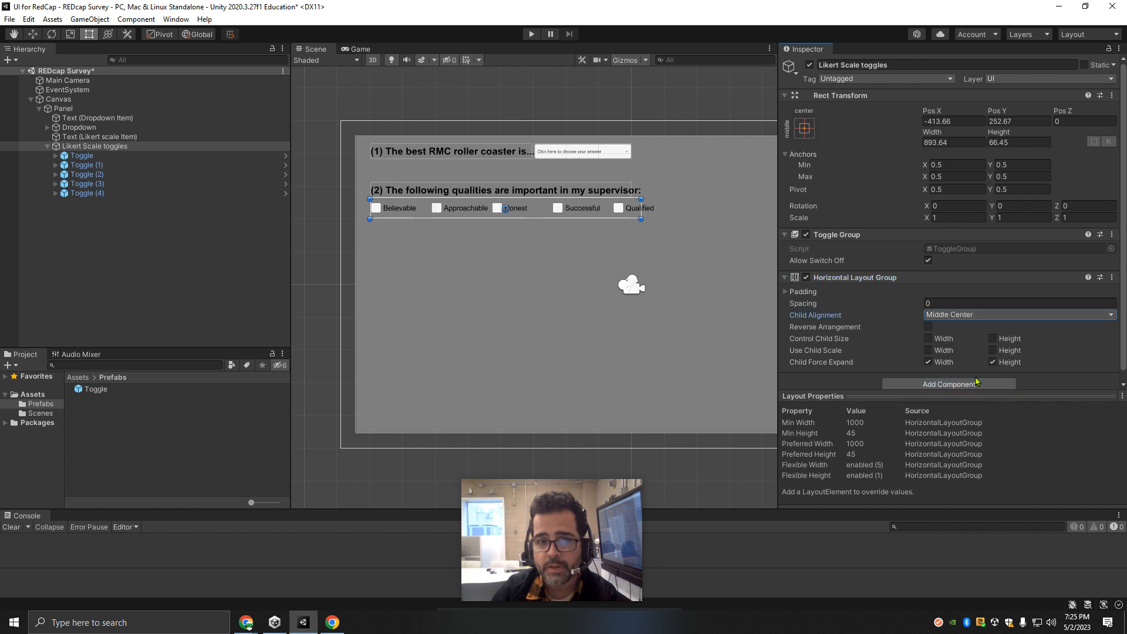
left_click_drag(643, 209, 739, 210)
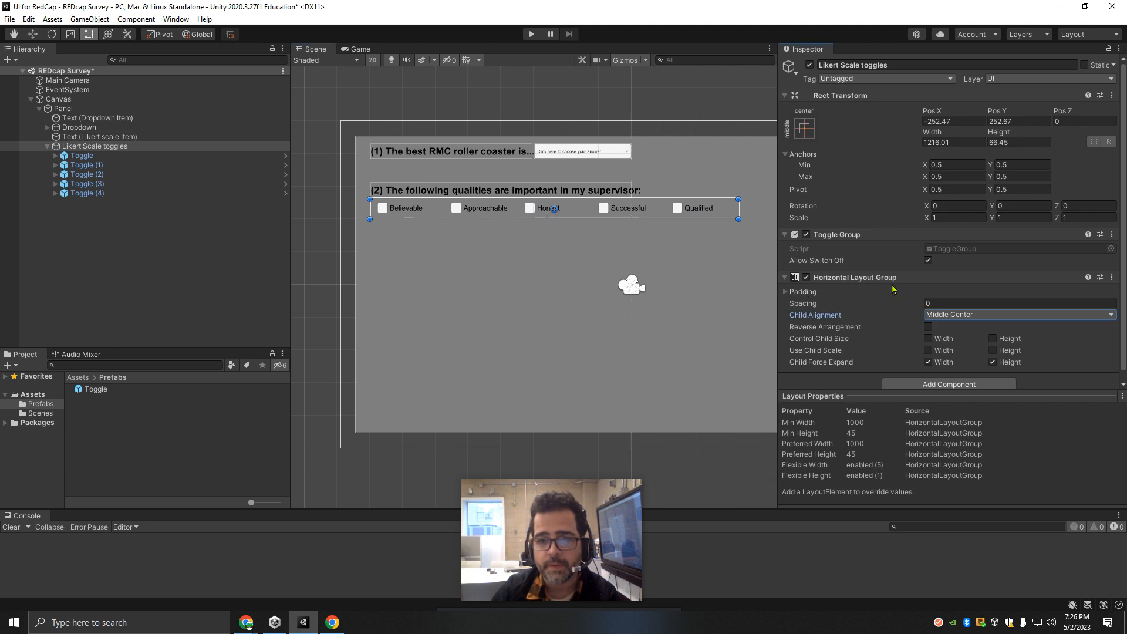
Save the scene and select the Panel with the Likert Scale toggles collapsed in the hierarchy.
left_click(10, 20)
left_click(35, 72)
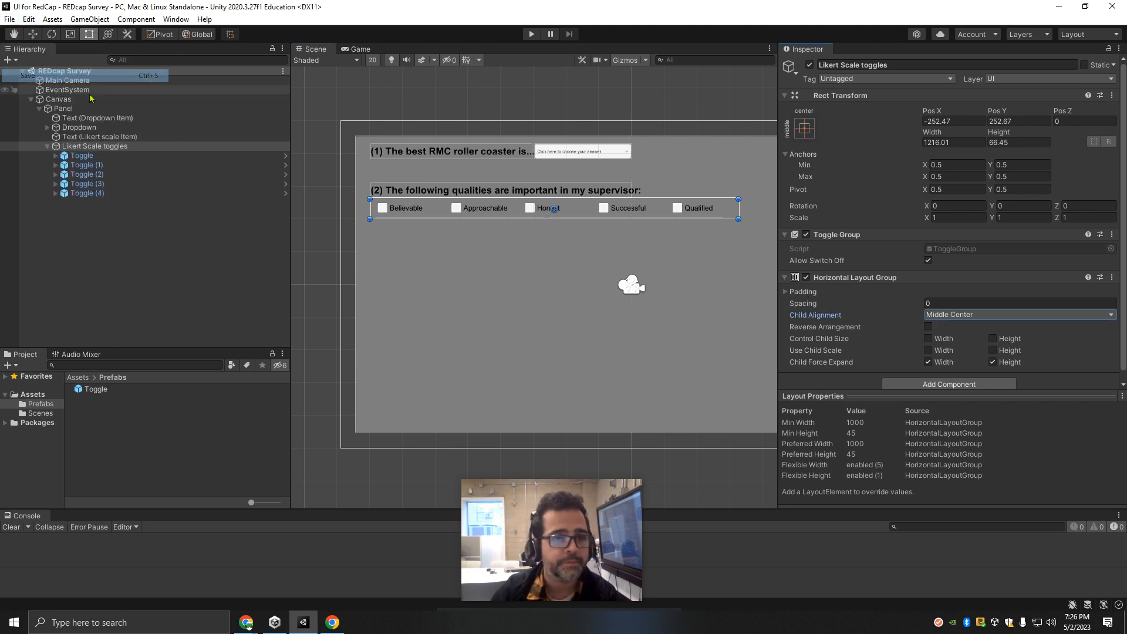
left_click(47, 147)
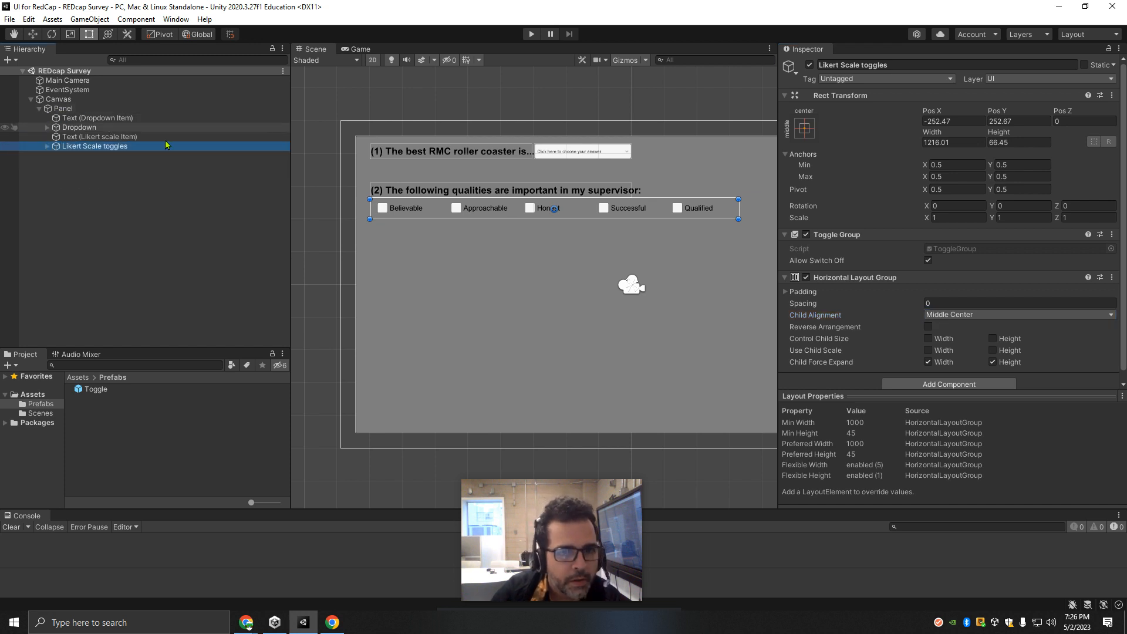
left_click(478, 280)
left_click(61, 111)
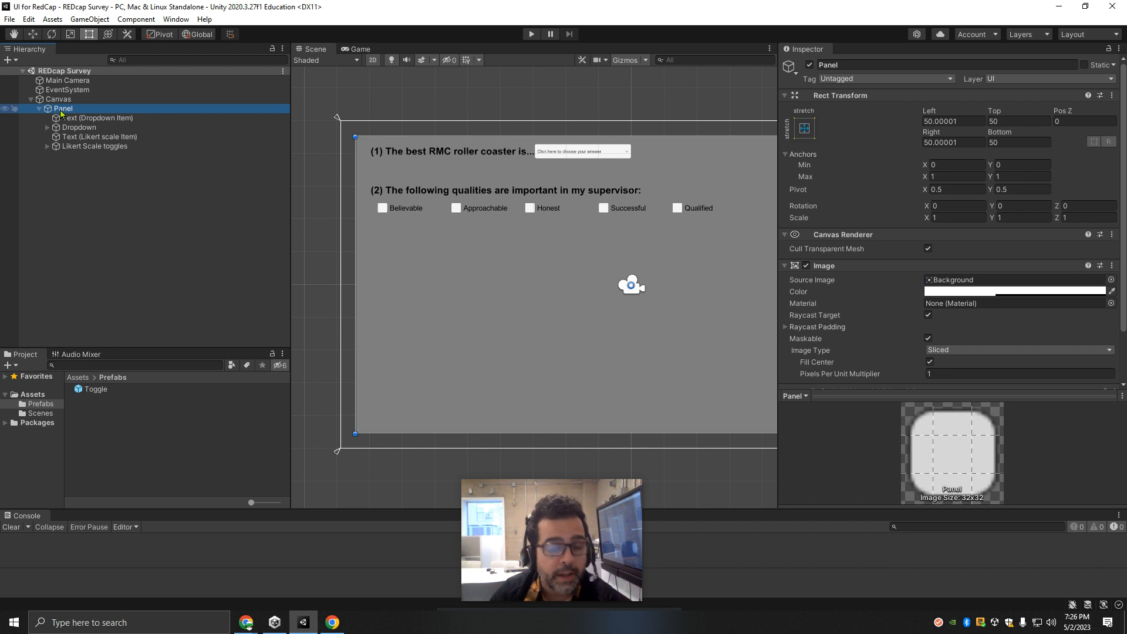
Switch to Chrome and review the supervisor qualities matrix setup in the Guide for REDCap in Unity document.
mouse_move(332, 629)
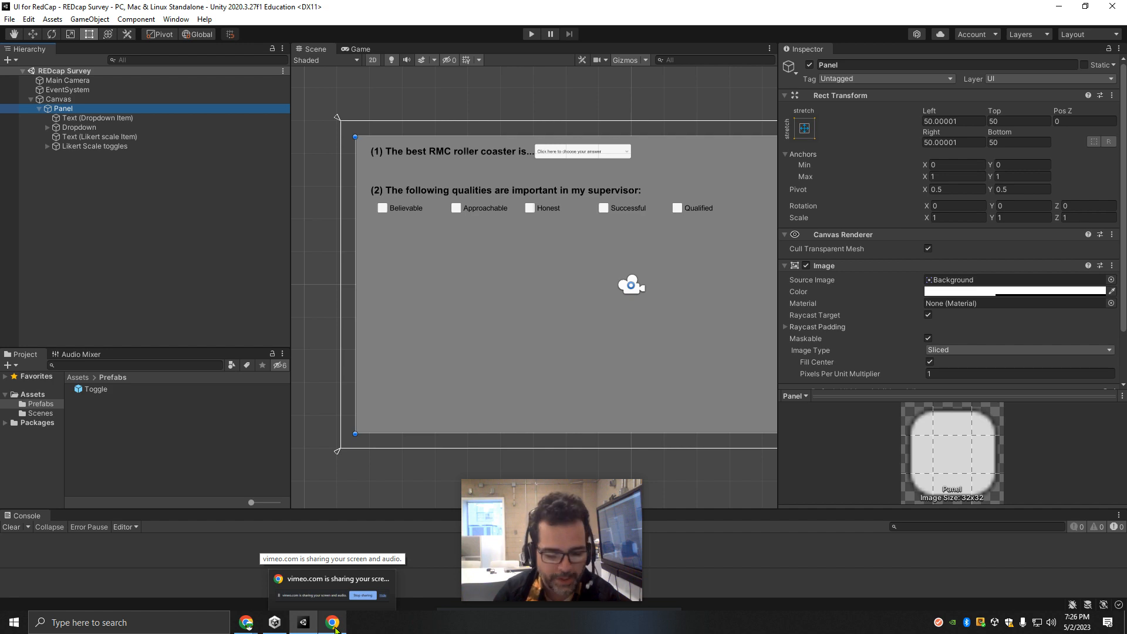
left_click(333, 627)
scroll(300, 364, "up", 15)
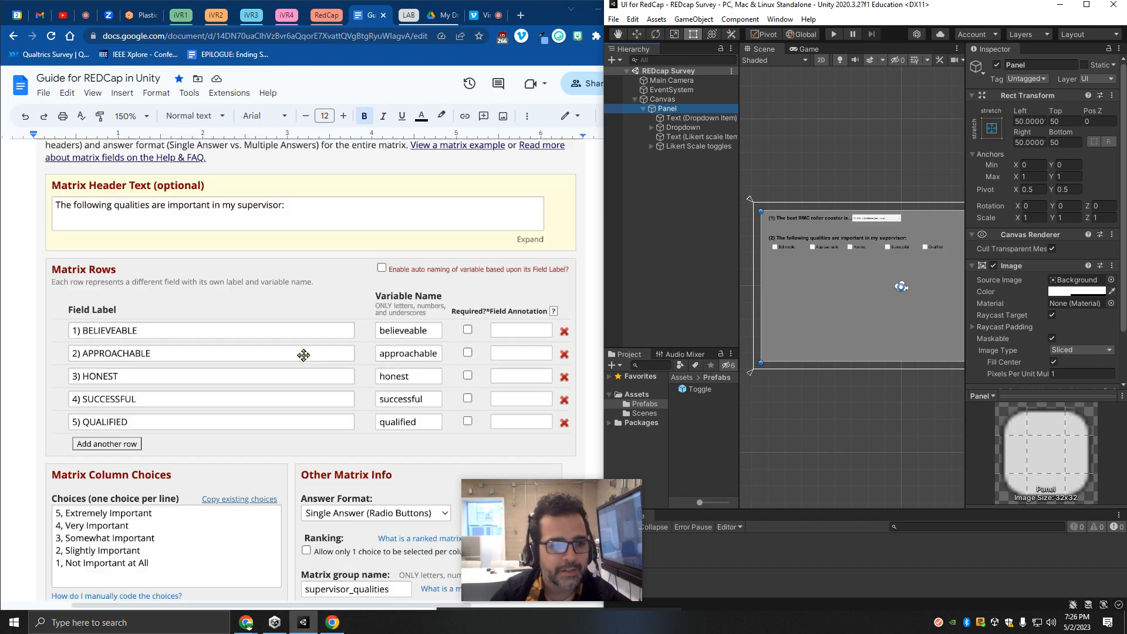
Zoom the guide out to 75% and examine the matrix header, rows, column choices and group name together.
scroll(285, 360, "down", 5)
scroll(285, 360, "down", 3, "ctrl")
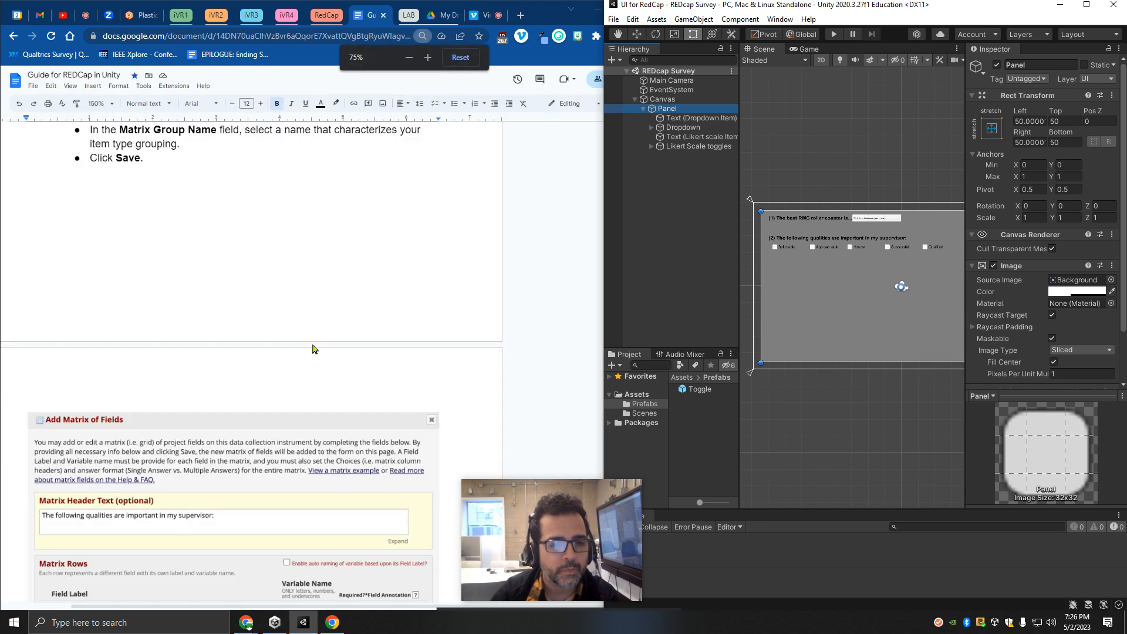
scroll(310, 344, "down", 10)
scroll(245, 372, "up", 3)
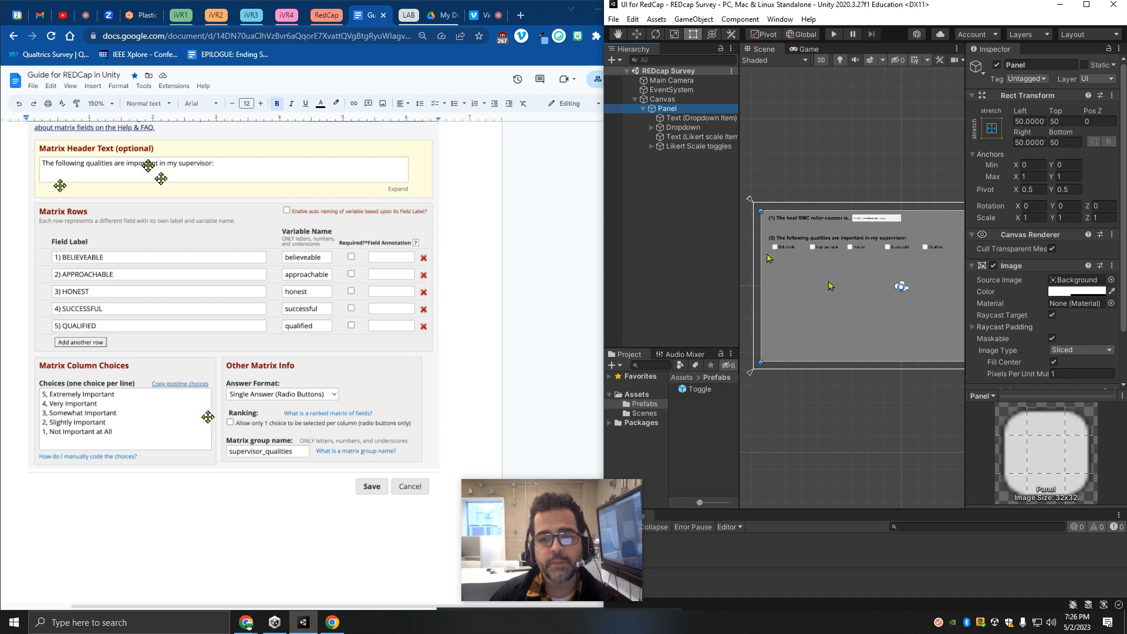
Duplicate the Likert scale question text and move the copy below the toggles to a Y position of about 153.
scroll(830, 286, "up", 1)
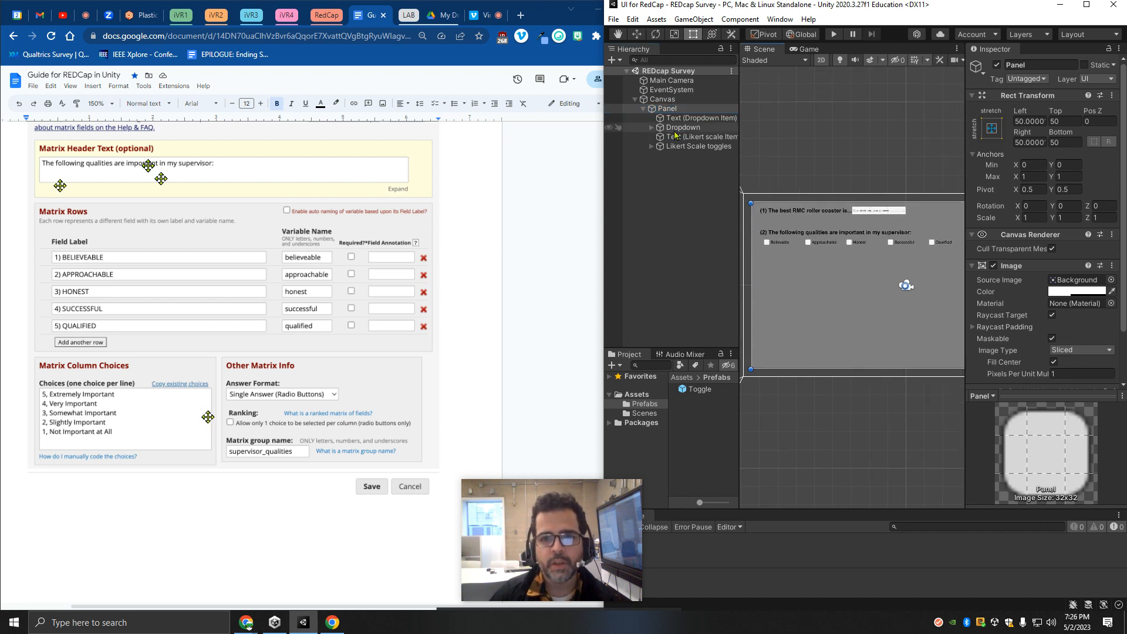
left_click(675, 136)
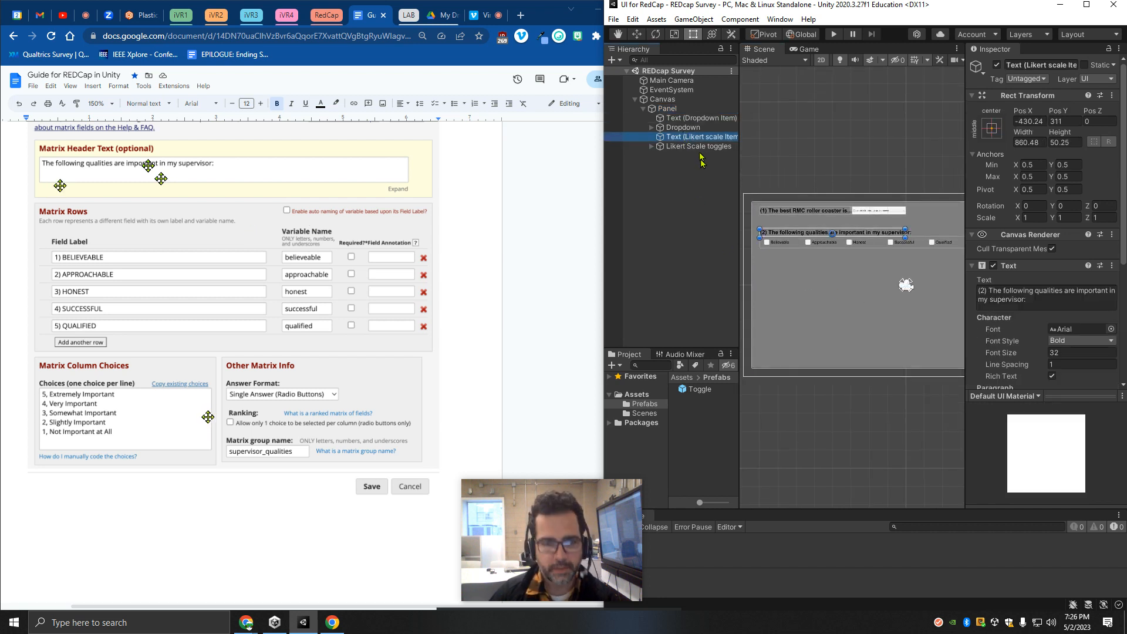
key("ctrl+d")
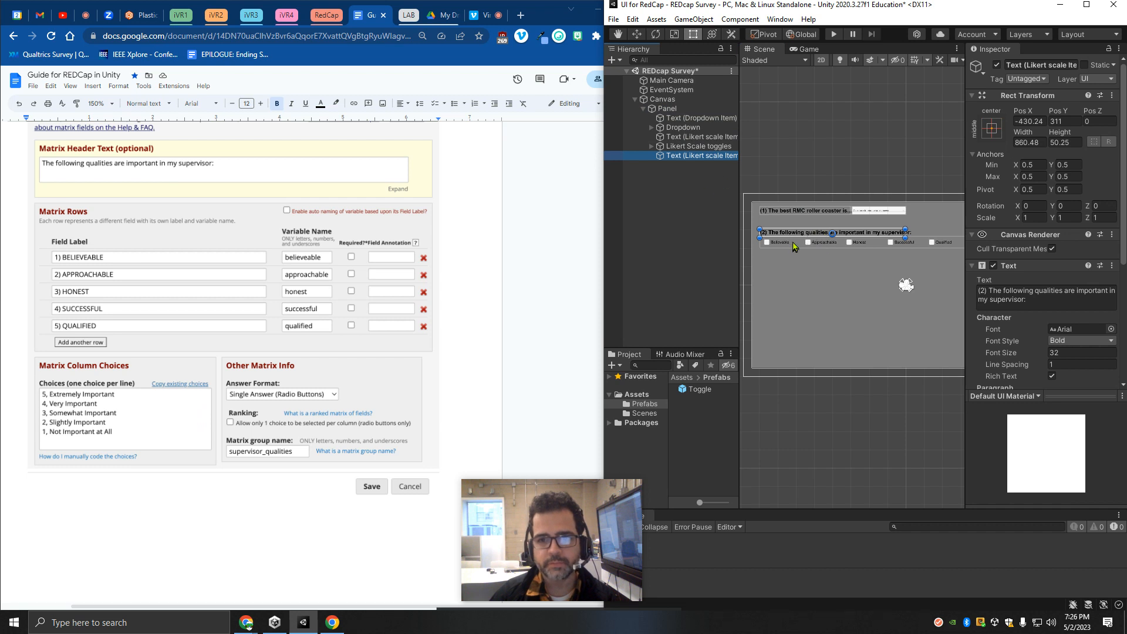
left_click_drag(1059, 115, 226, 359)
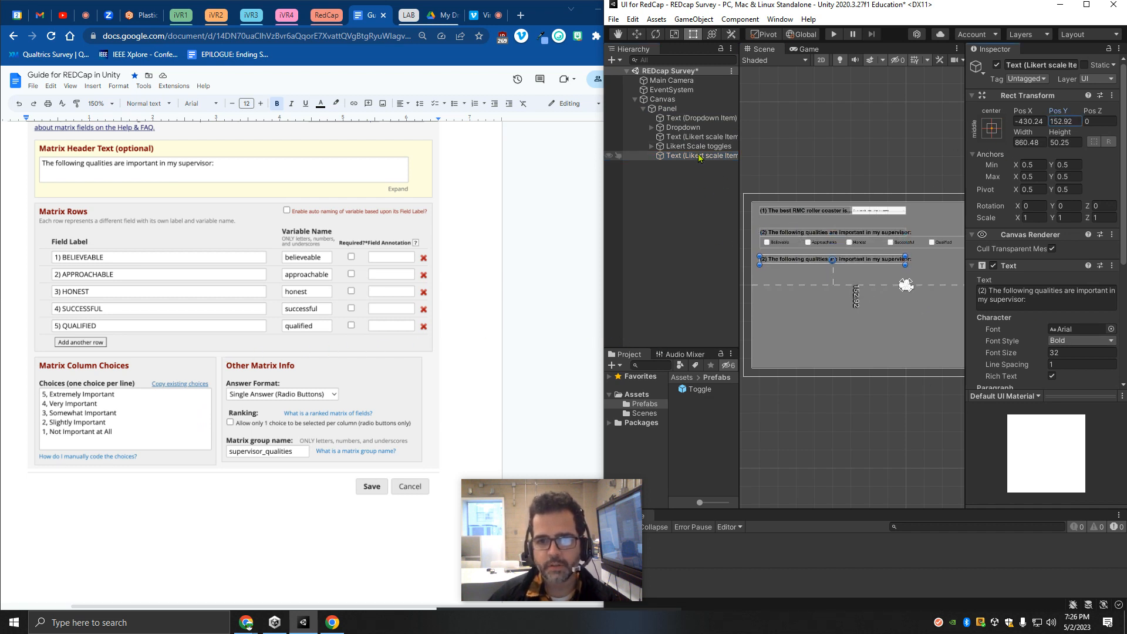
Enlarge the Unity window, renumber the copied question to (3), and insert "MATRIX REDcap Likert scale question" before its existing wording.
left_click_drag(602, 93, 275, 125)
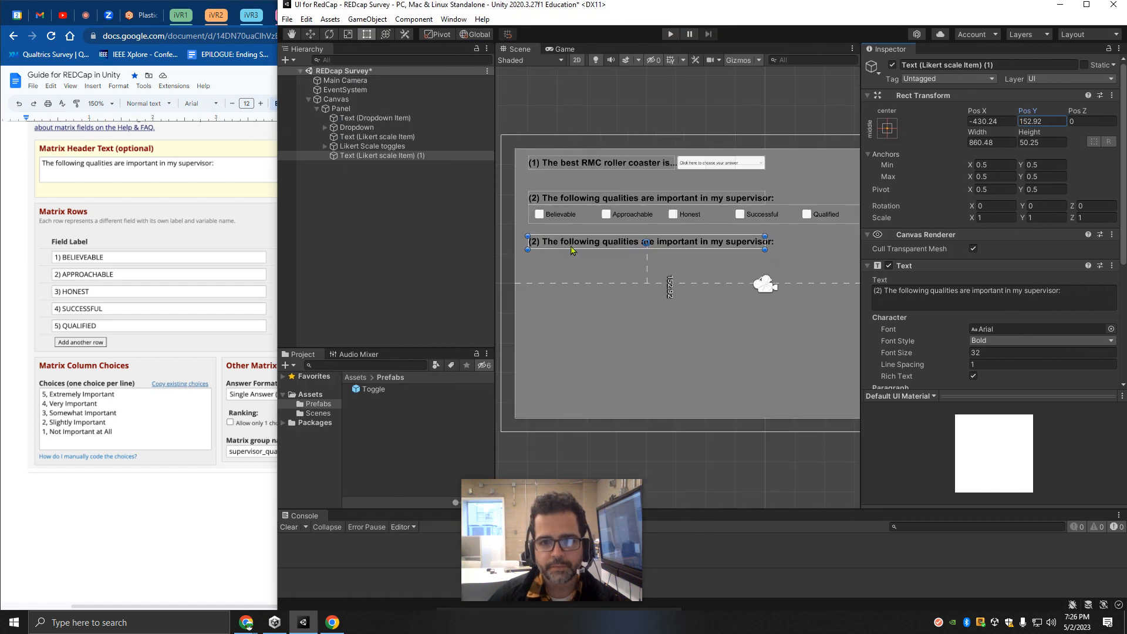
left_click(876, 292)
left_click(877, 291)
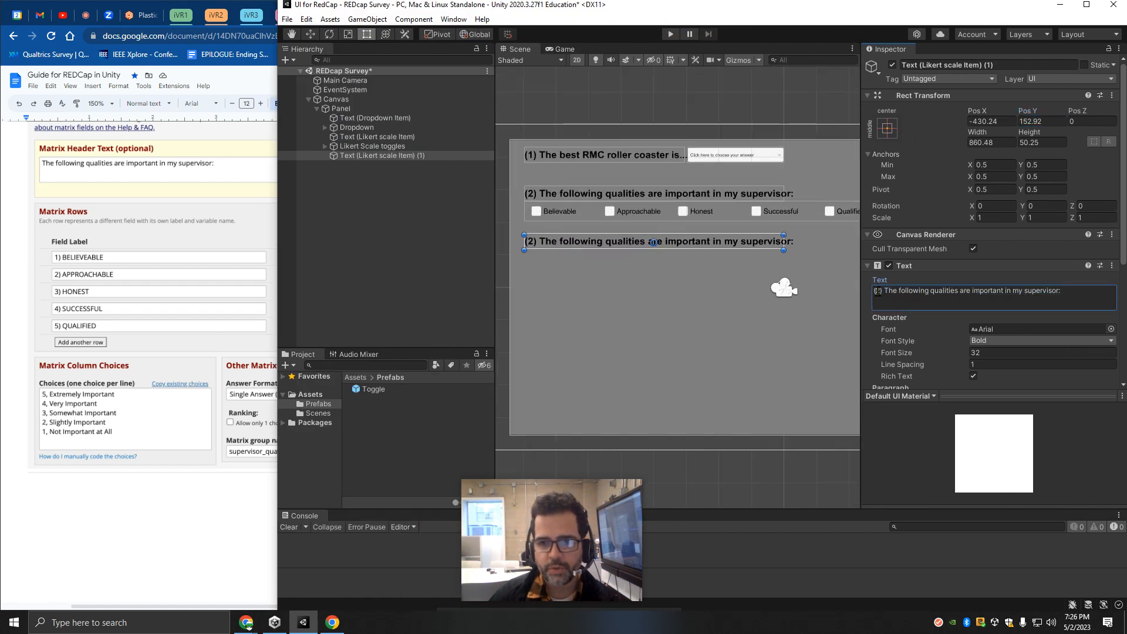
key("Delete")
type("3")
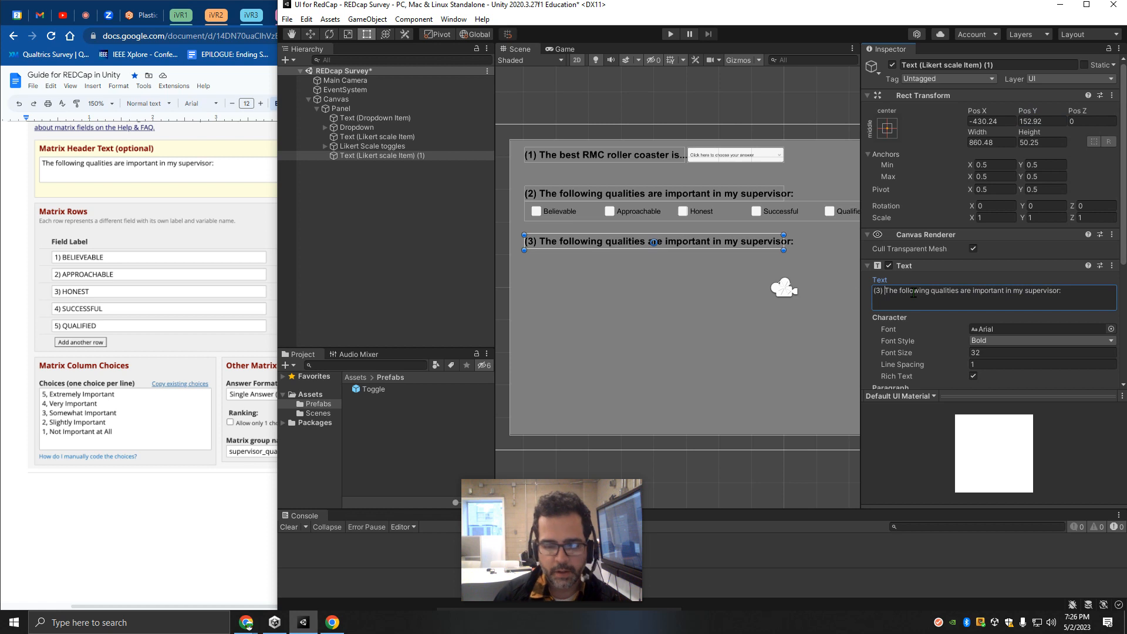
type("MATRIX ")
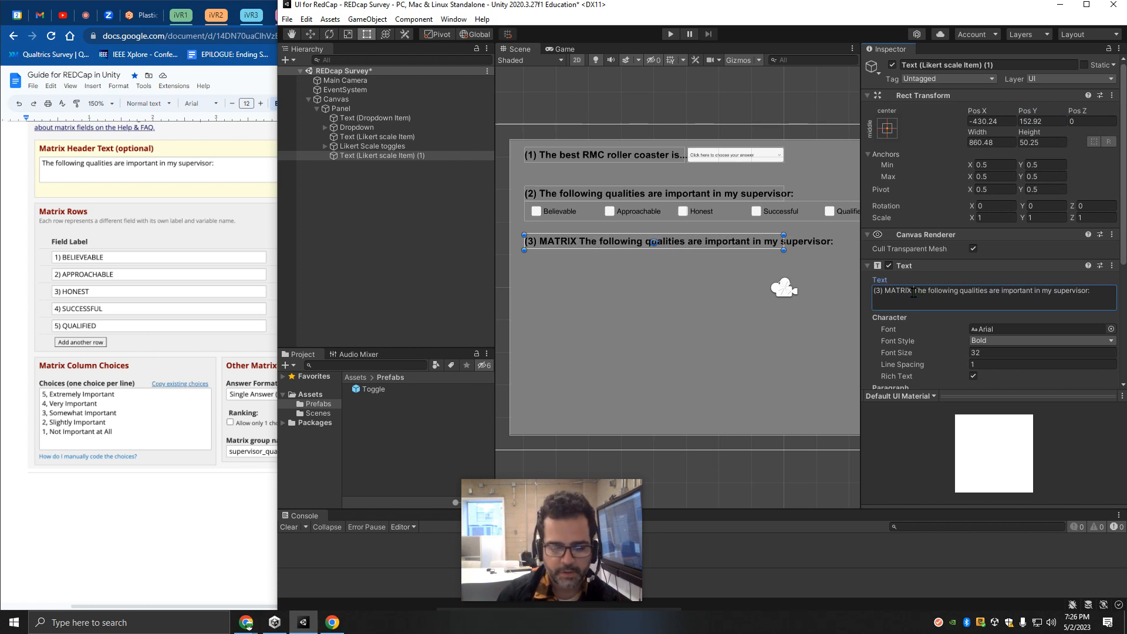
type("REDcap ")
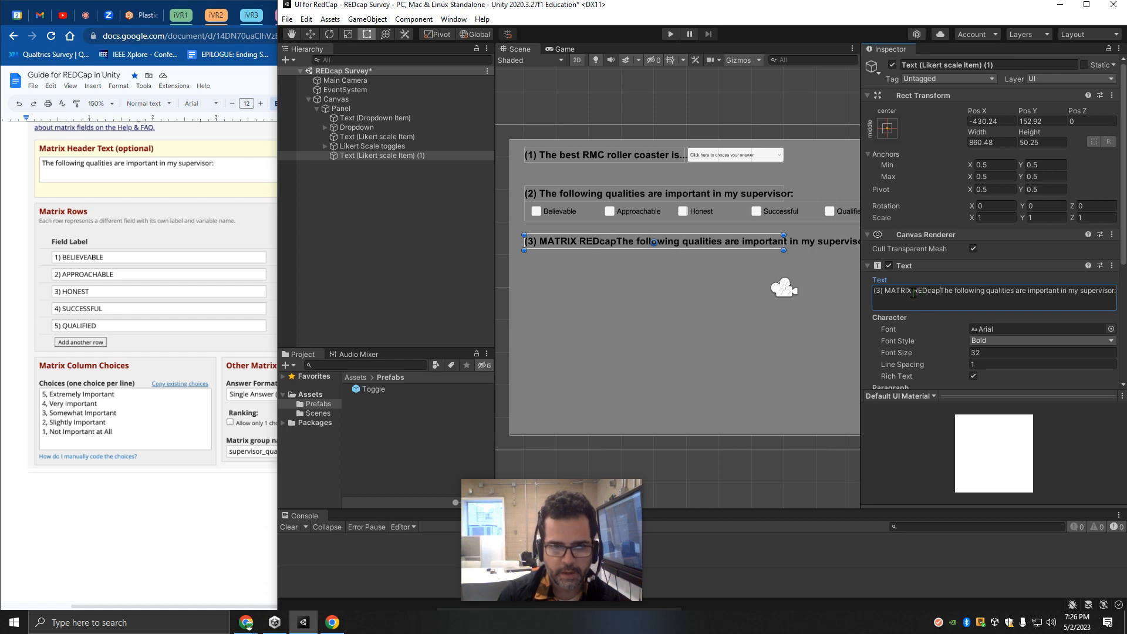
type("item")
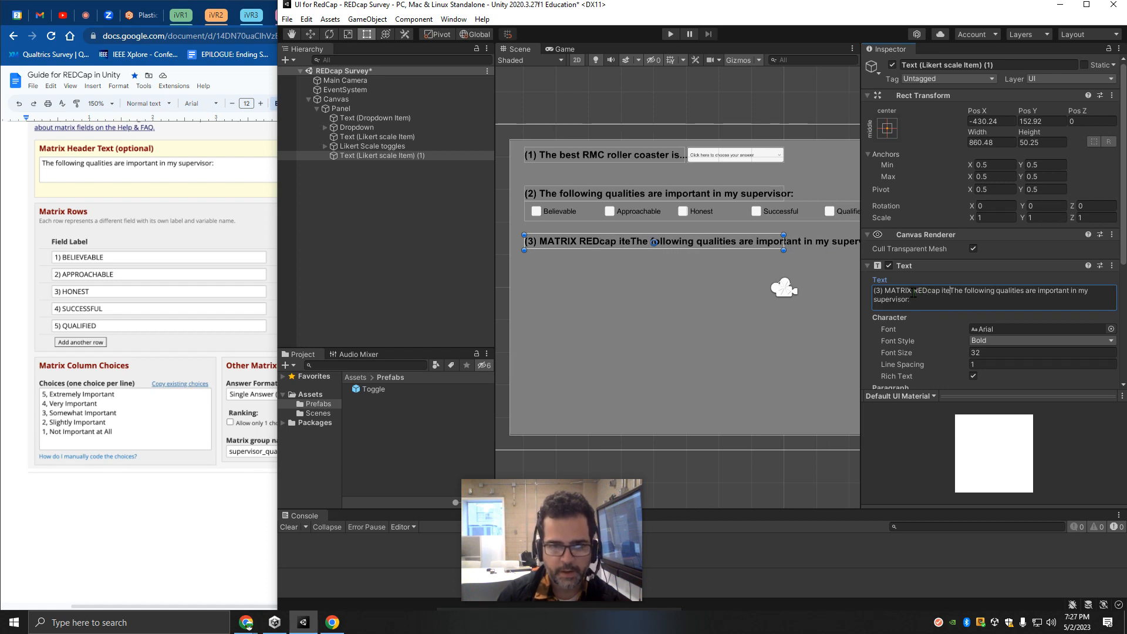
key("BackSpace")
key("BackSpace")
key("BackSpace")
key("BackSpace")
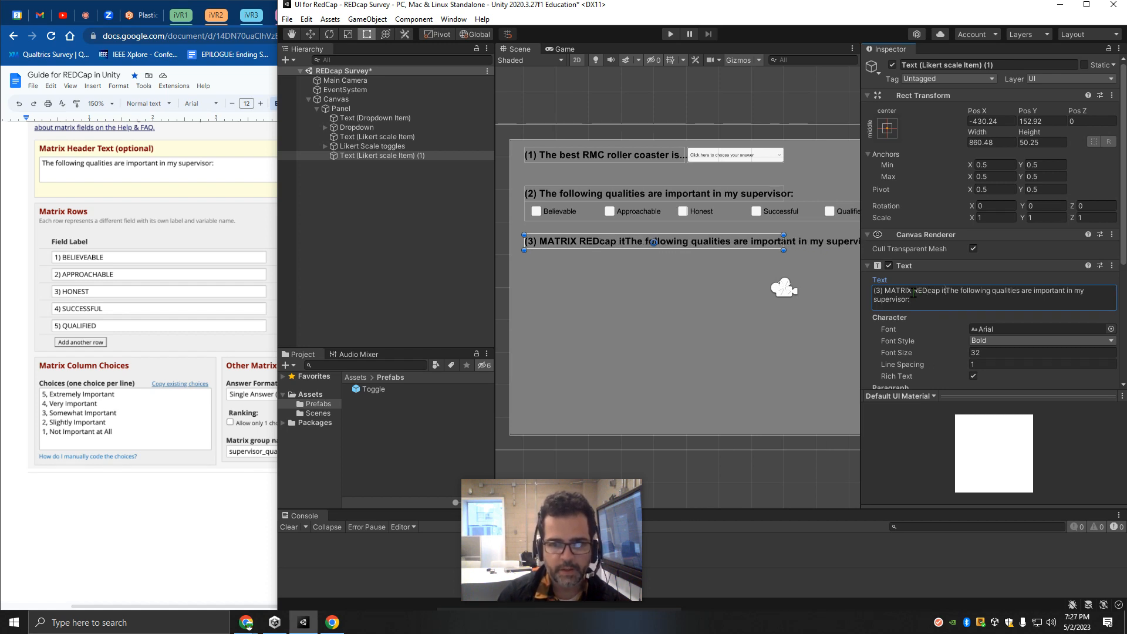
type("Likert scale")
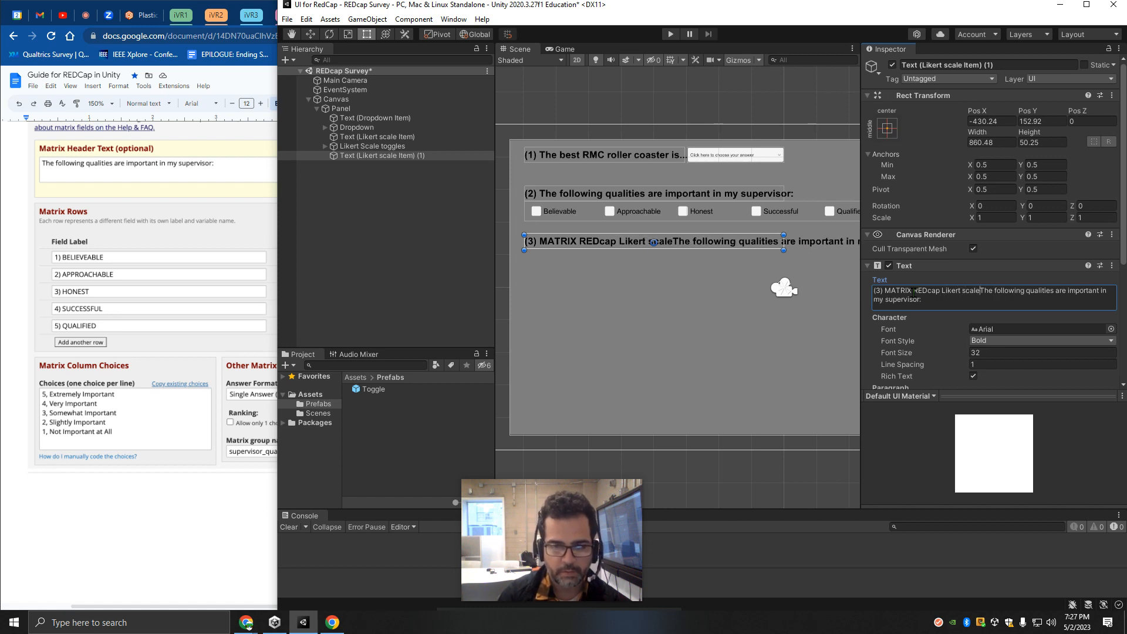
type(" question")
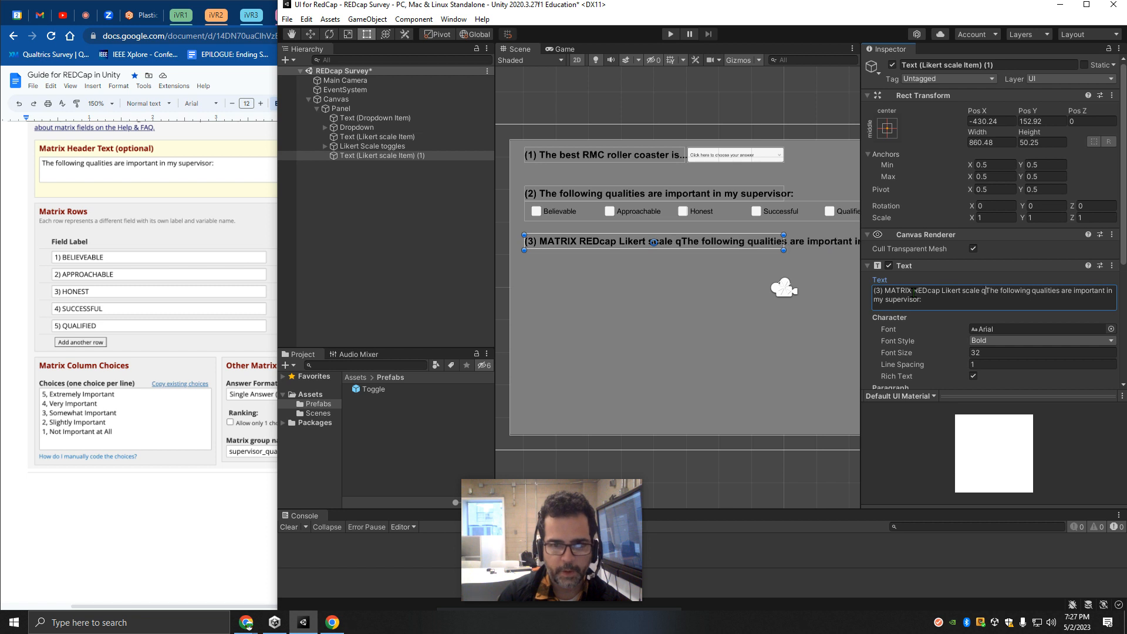
Delete the leftover wording "The following qualities are important in my supervisor:" from the third question's text.
key("Delete")
key("Delete")
key("Delete")
key("Delete")
key("Delete")
key("Delete")
key("Delete")
key("Delete")
key("Delete")
key("Delete")
key("Delete")
key("Delete")
key("Delete")
key("Delete")
key("Delete")
key("Delete")
key("Delete")
key("Delete")
key("Delete")
key("Delete")
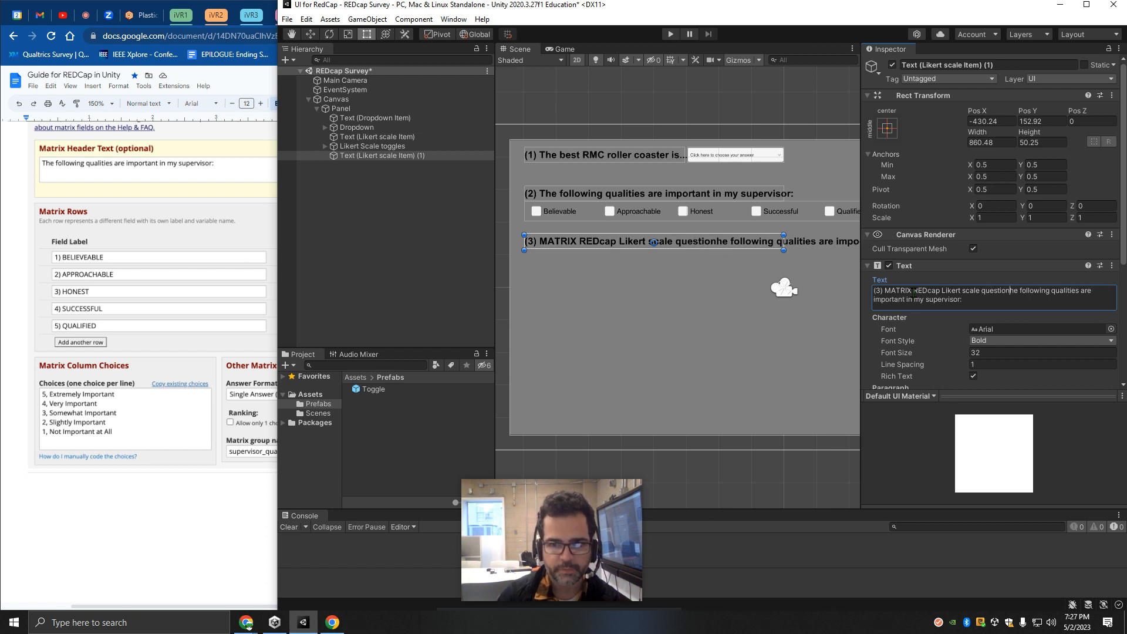
key("Delete")
key("Delete")
key("Delete")
key("Delete")
key("Delete")
key("Delete")
key("Delete")
key("Delete")
key("Delete")
key("Delete")
key("Delete")
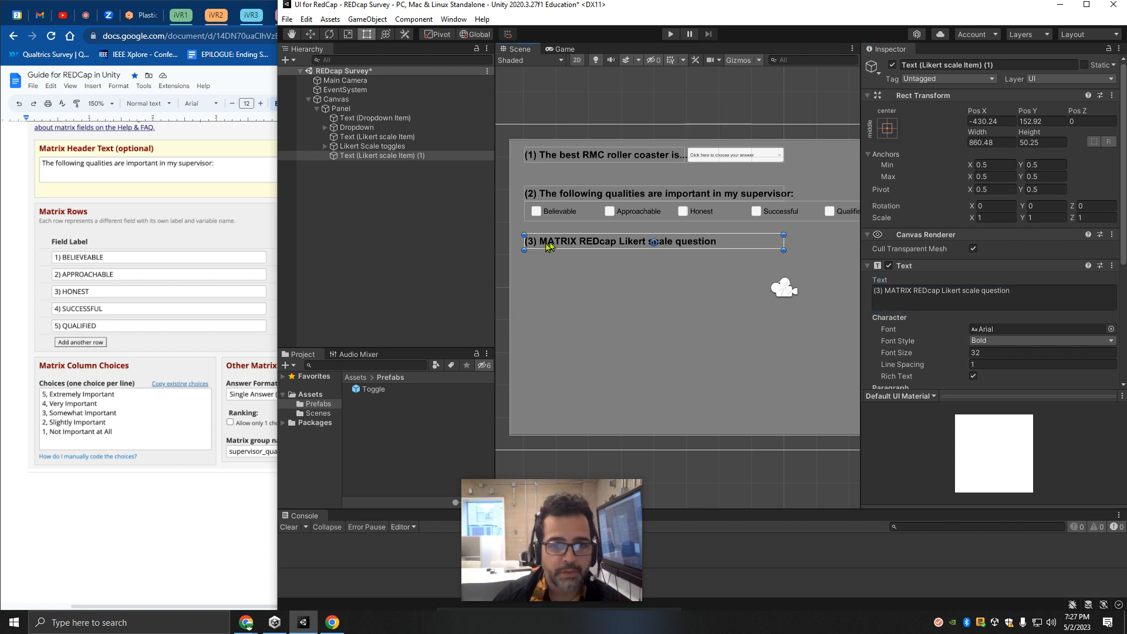
Append "(you could write your prompt here)" to the end of the third question's text.
left_click(547, 250)
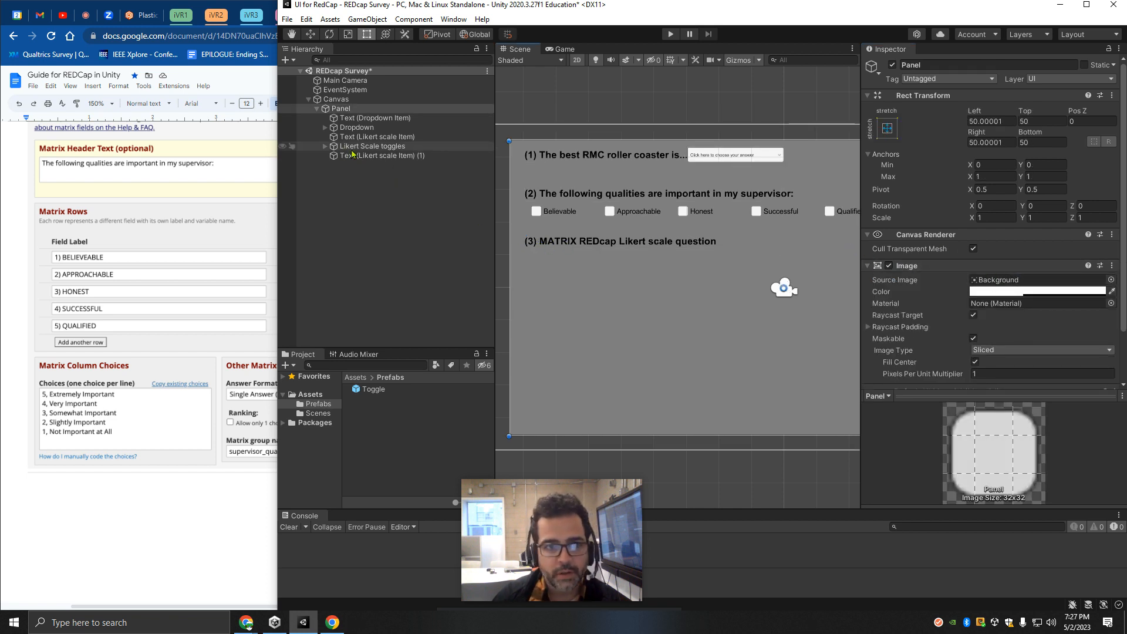
left_click(741, 246)
left_click_drag(1024, 292, 895, 291)
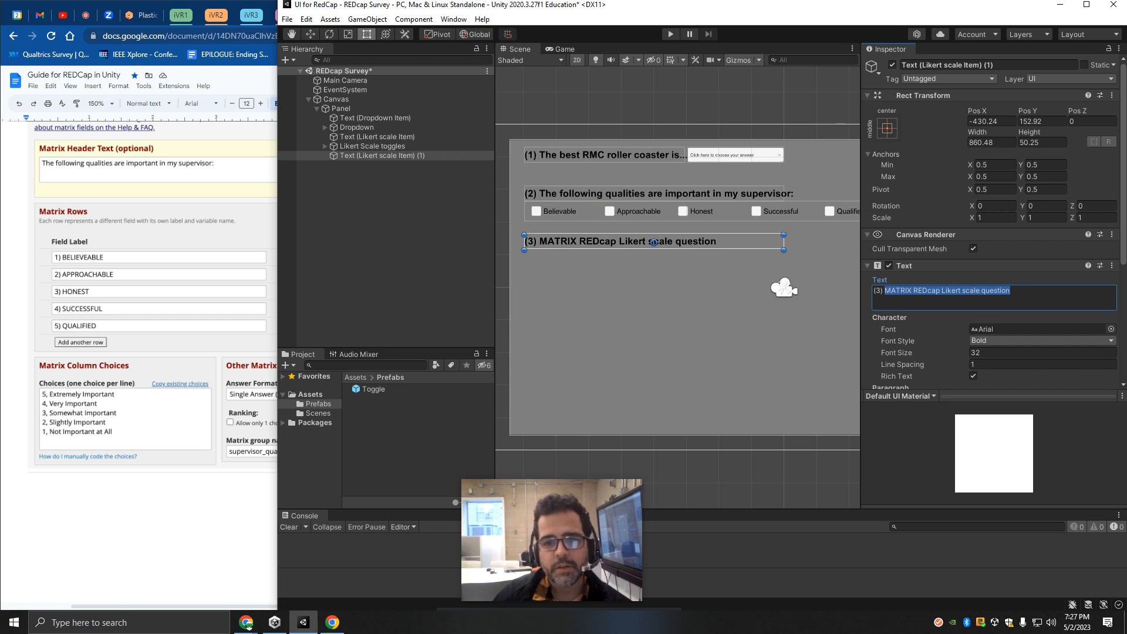
left_click(1042, 289)
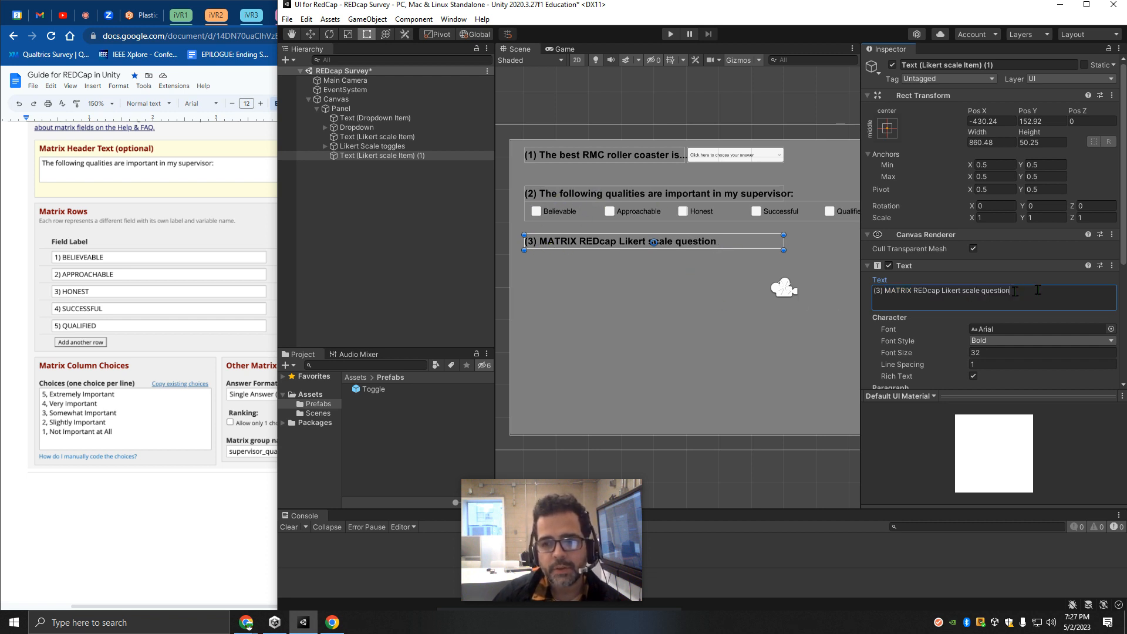
type("(you coul")
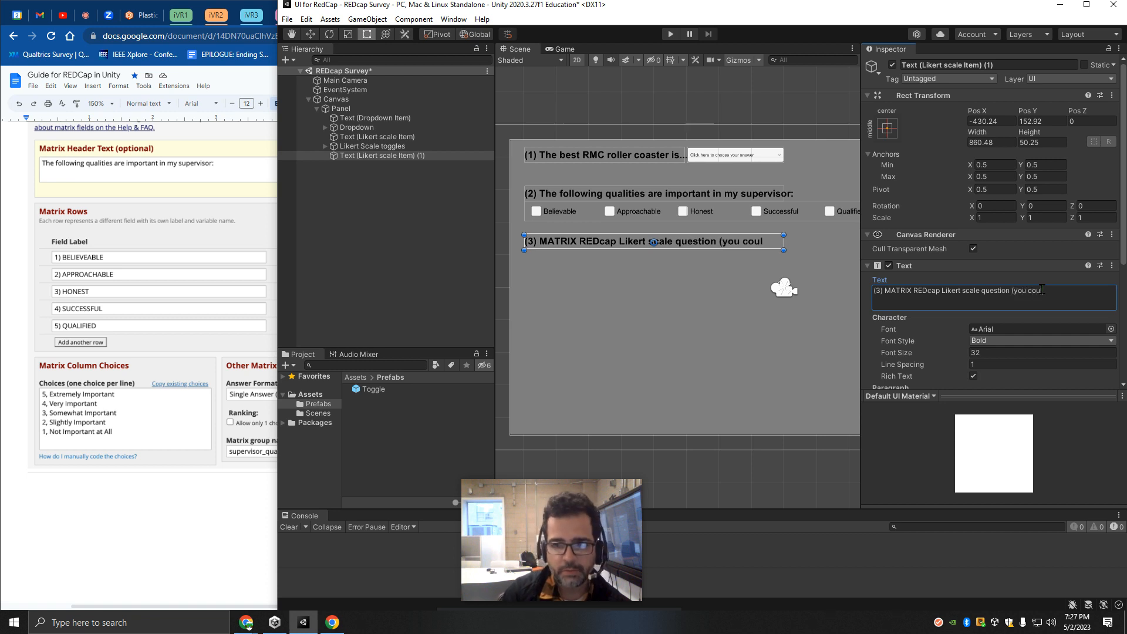
type("d write")
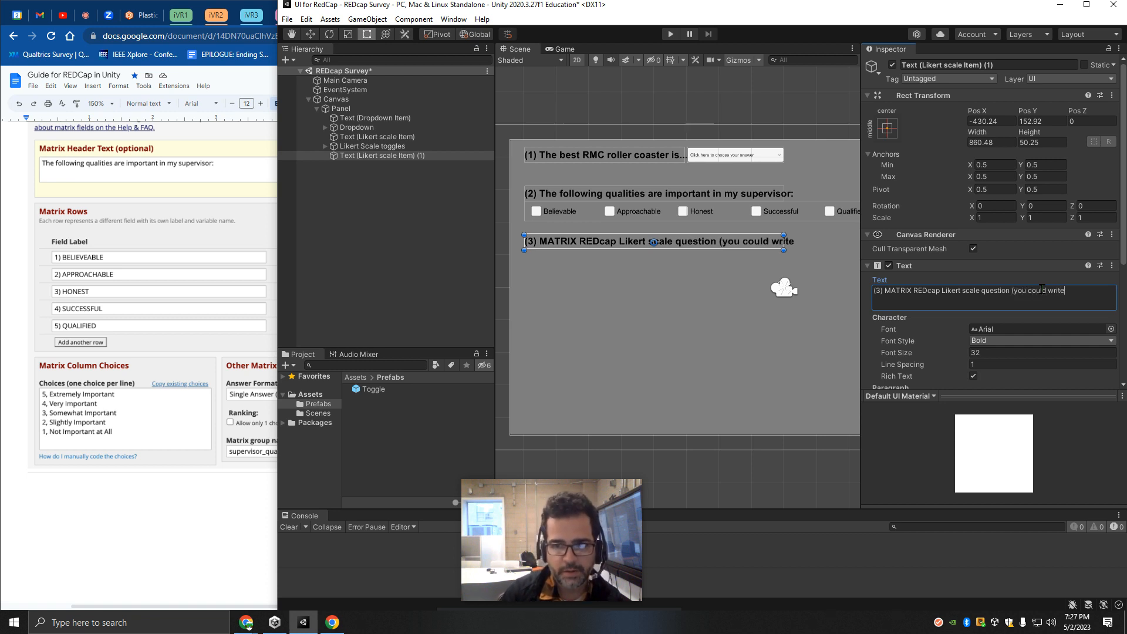
type(" your prom")
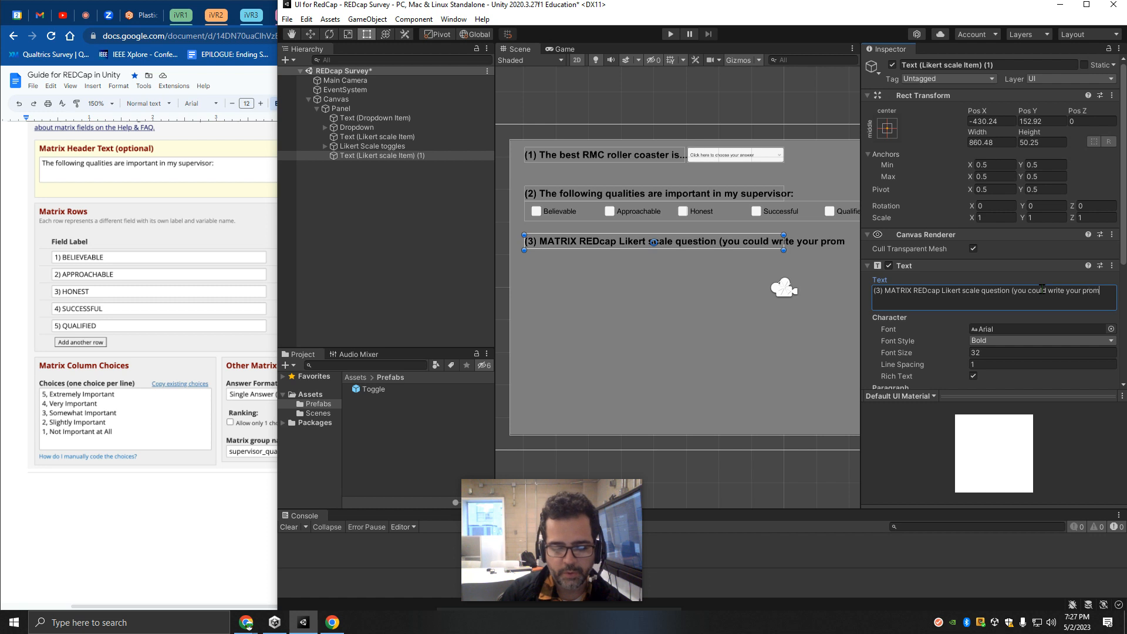
type("t he")
key("BackSpace")
key("BackSpace")
key("BackSpace")
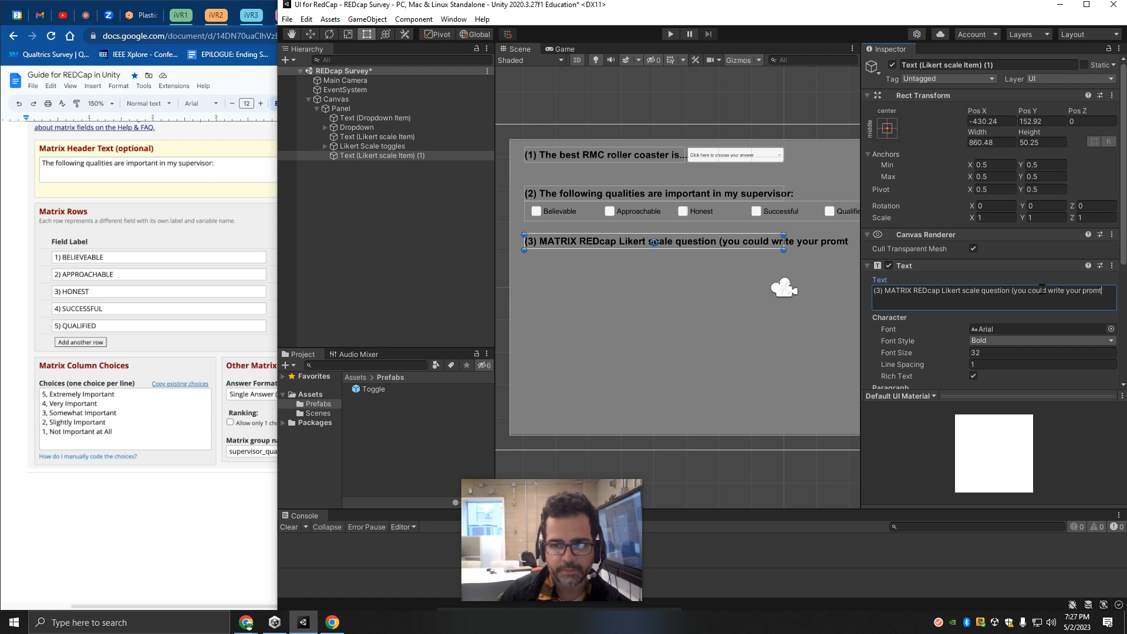
type("pt here")
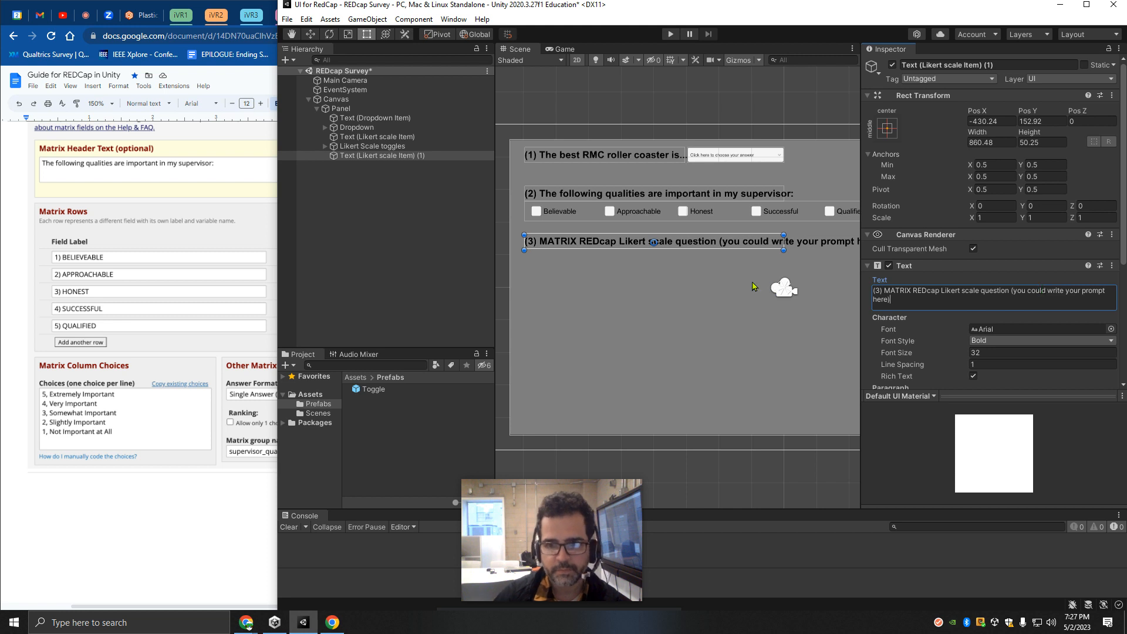
Widen the third question's text box to about 1233 so the whole prompt fits, and enlarge the Scene view.
scroll(751, 258, "down", 3)
middle_click_drag(742, 239, 671, 234)
left_click_drag(716, 246, 814, 246)
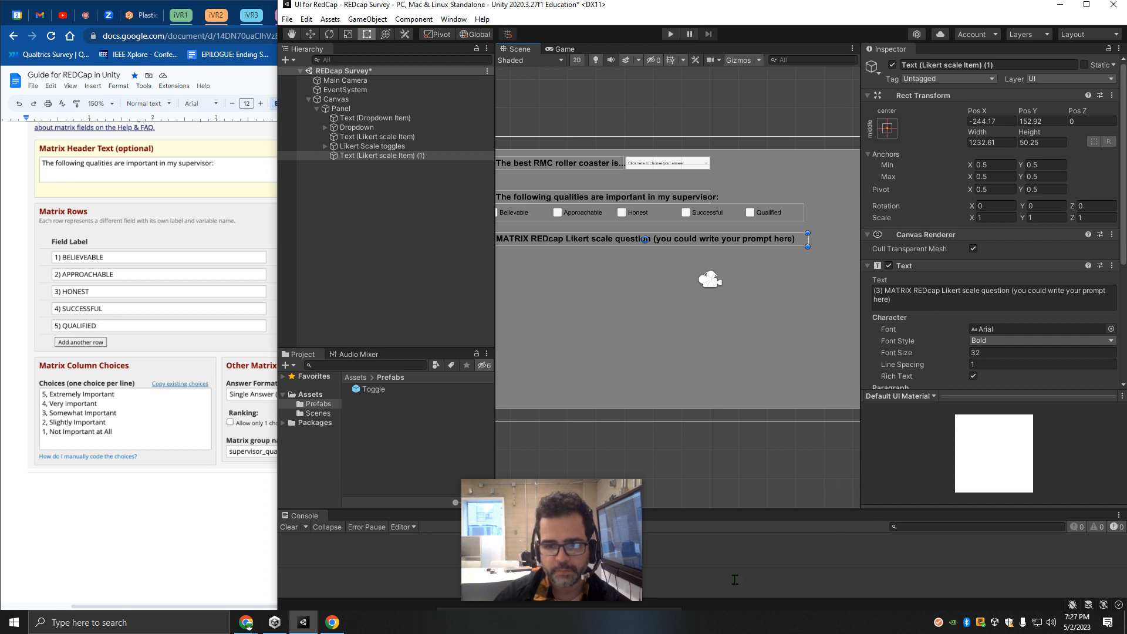
left_click_drag(495, 271, 464, 266)
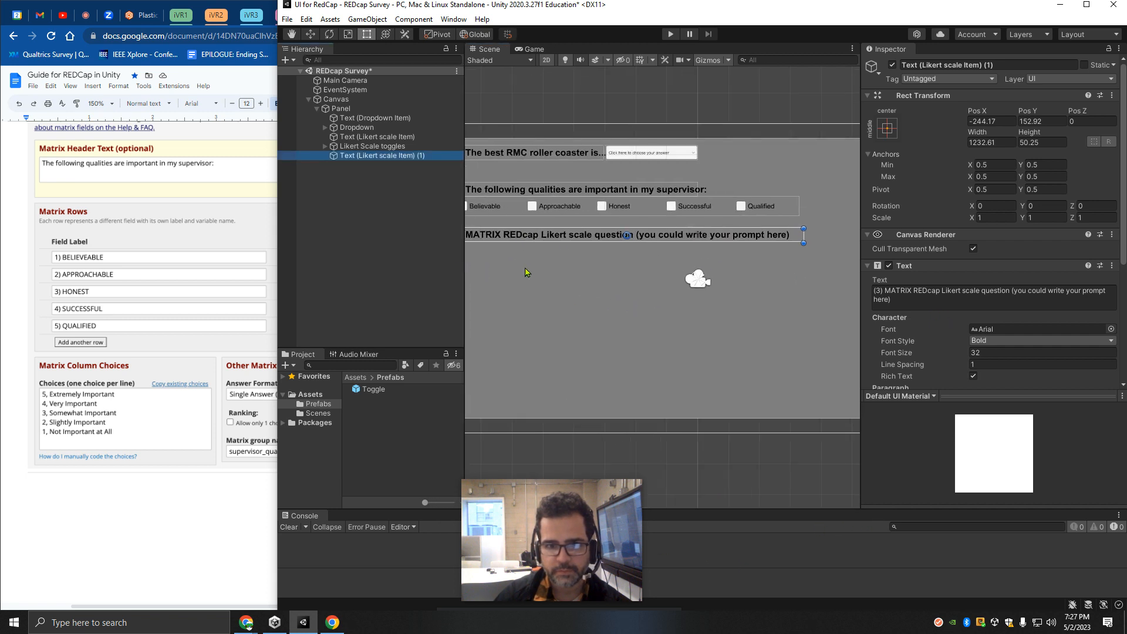
scroll(565, 300, "up", 3)
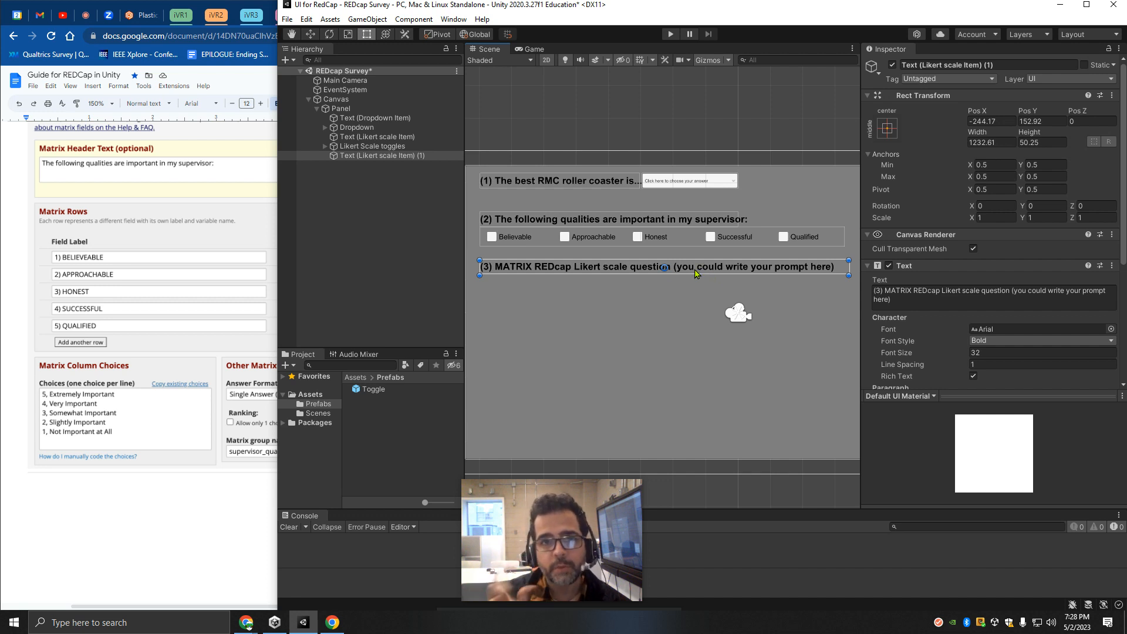
Turn Rich Text off and back on for the third question's text.
scroll(951, 287, "down", 3)
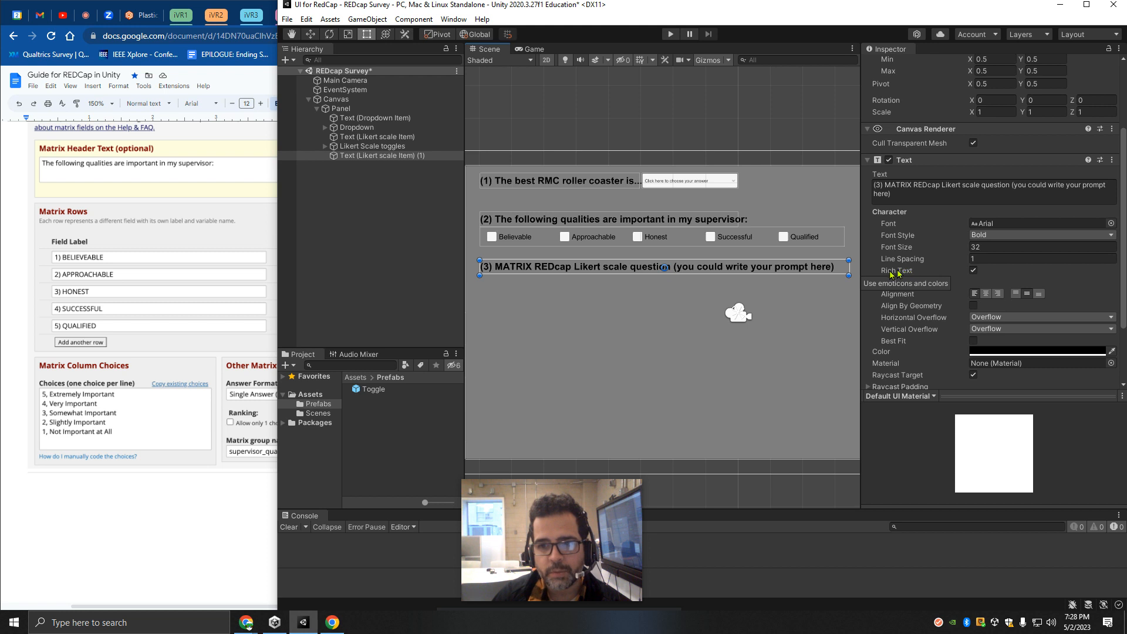
left_click(973, 274)
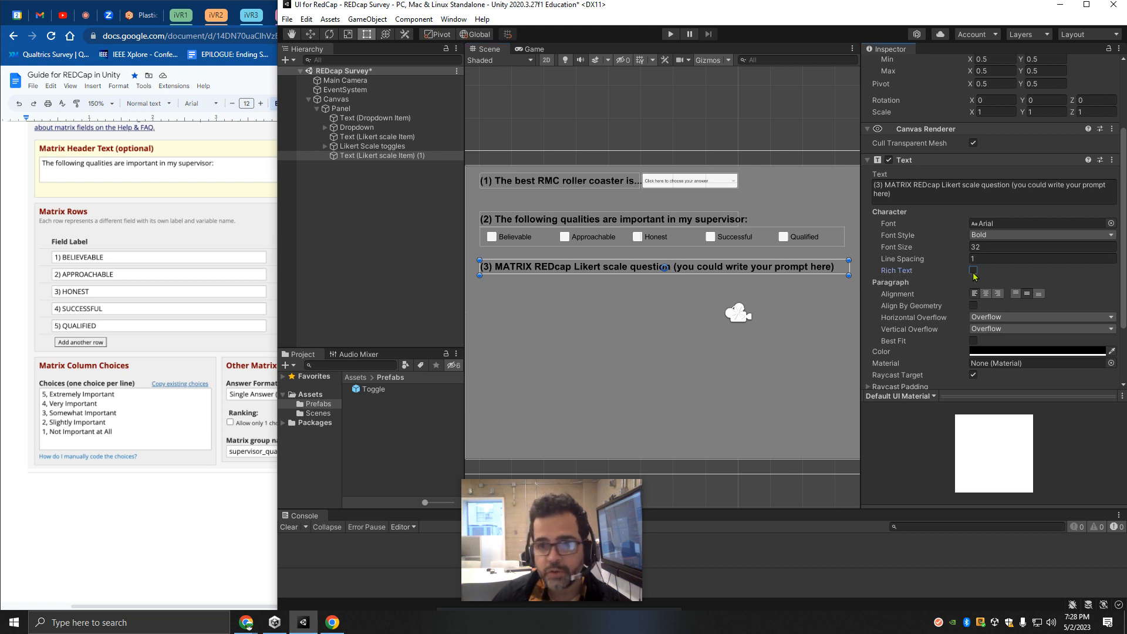
left_click(974, 271)
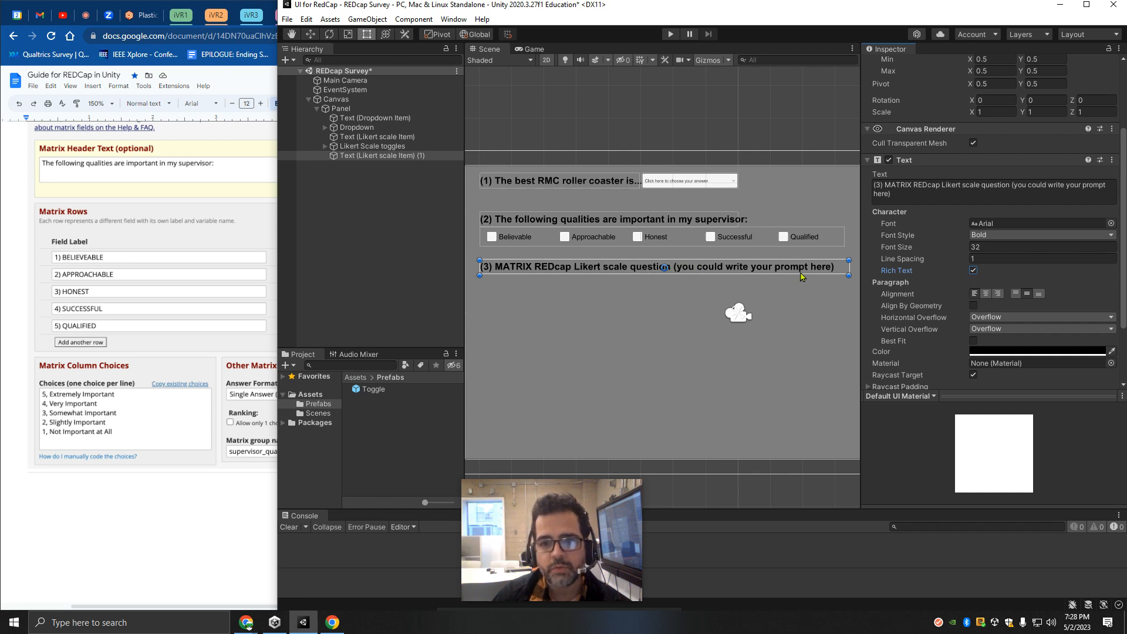
Italicize "(you could write your prompt here)" in the third question's text by wrapping it in <i> and </i> tags.
left_click(1011, 186)
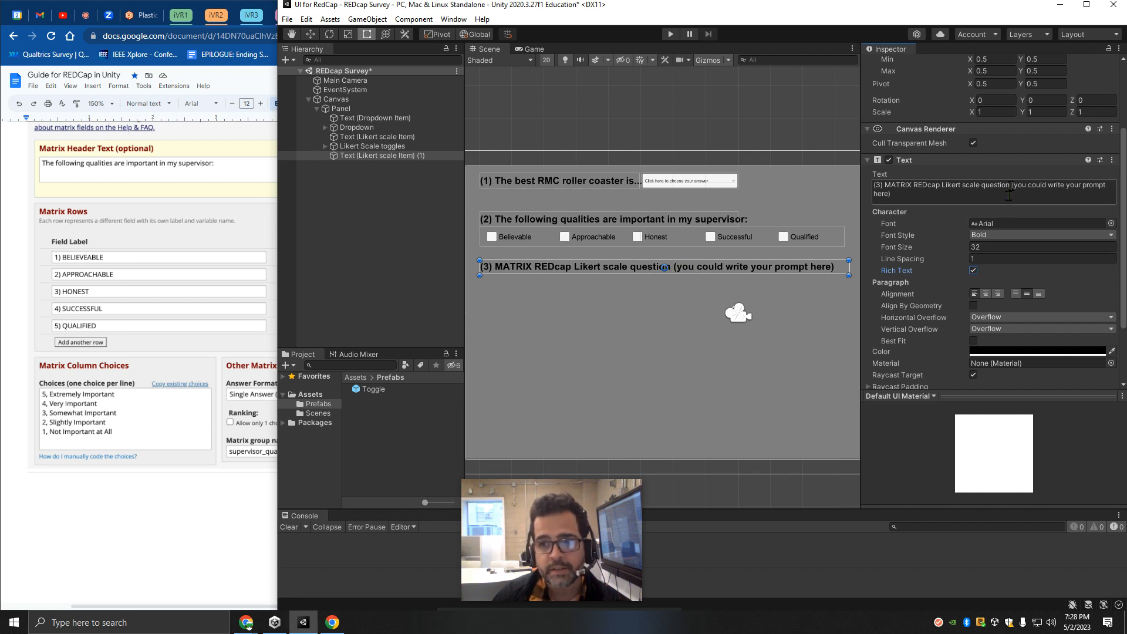
left_click(1011, 186)
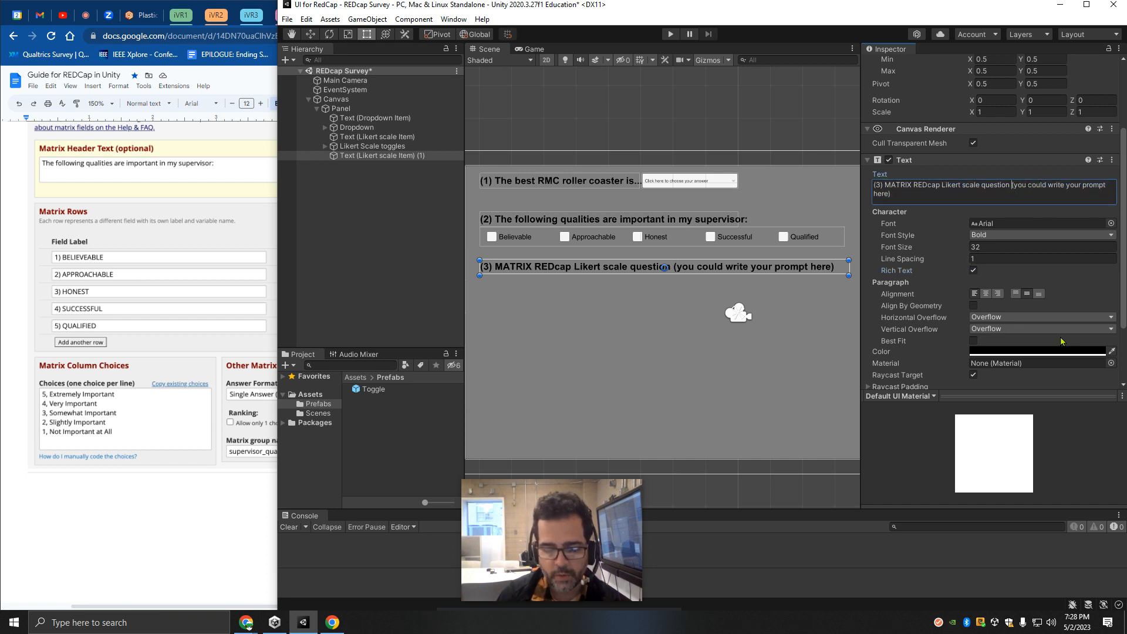
type("<i>")
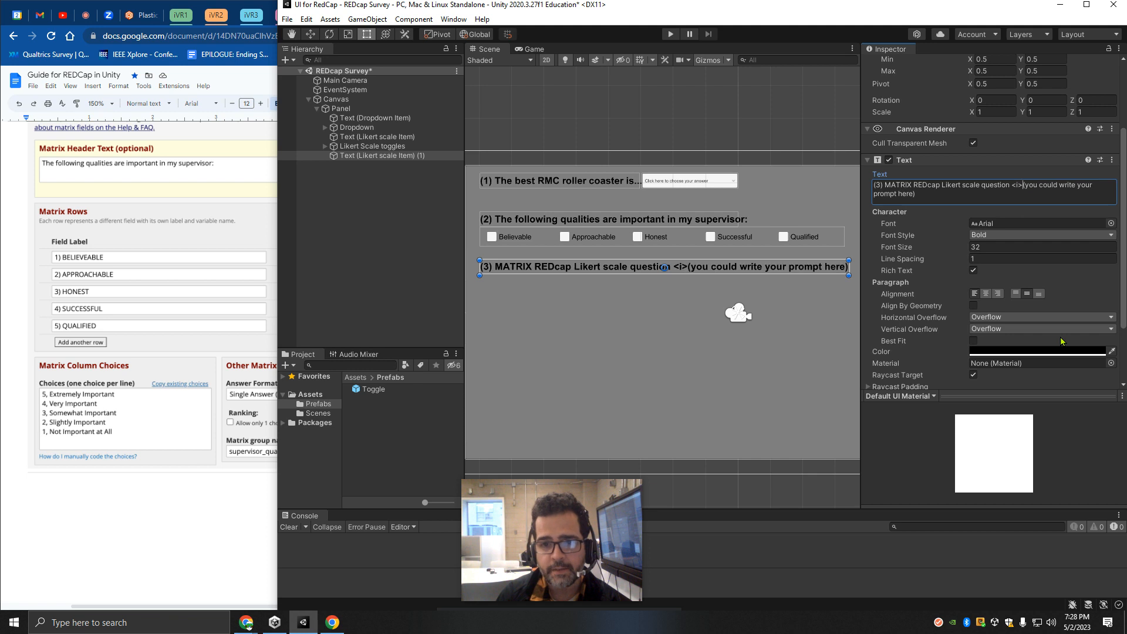
left_click(928, 193)
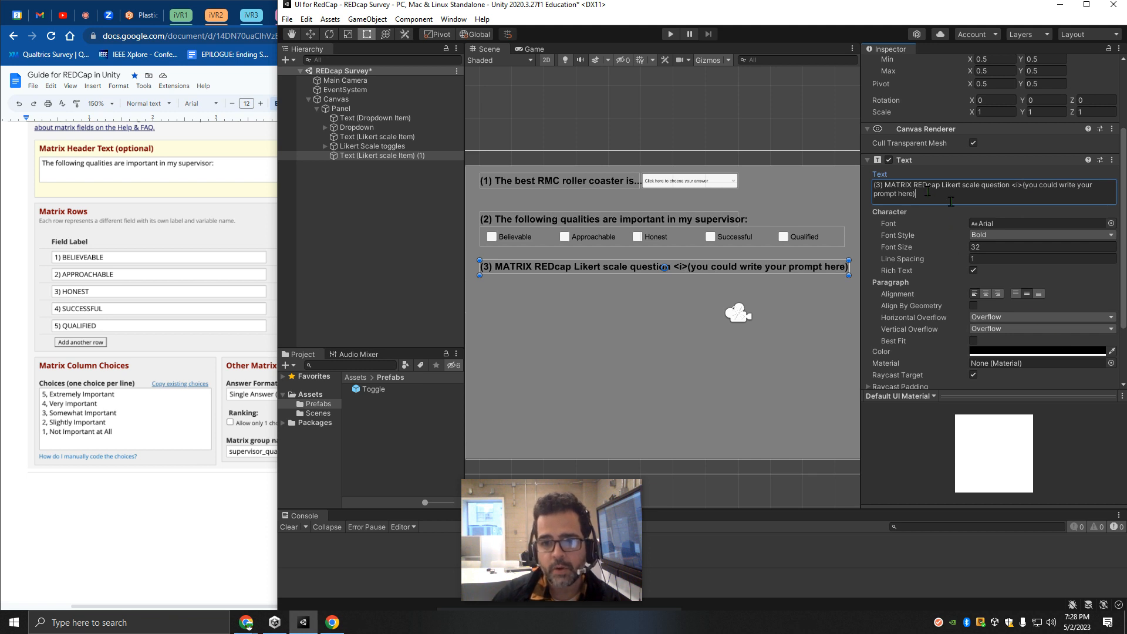
type("</i")
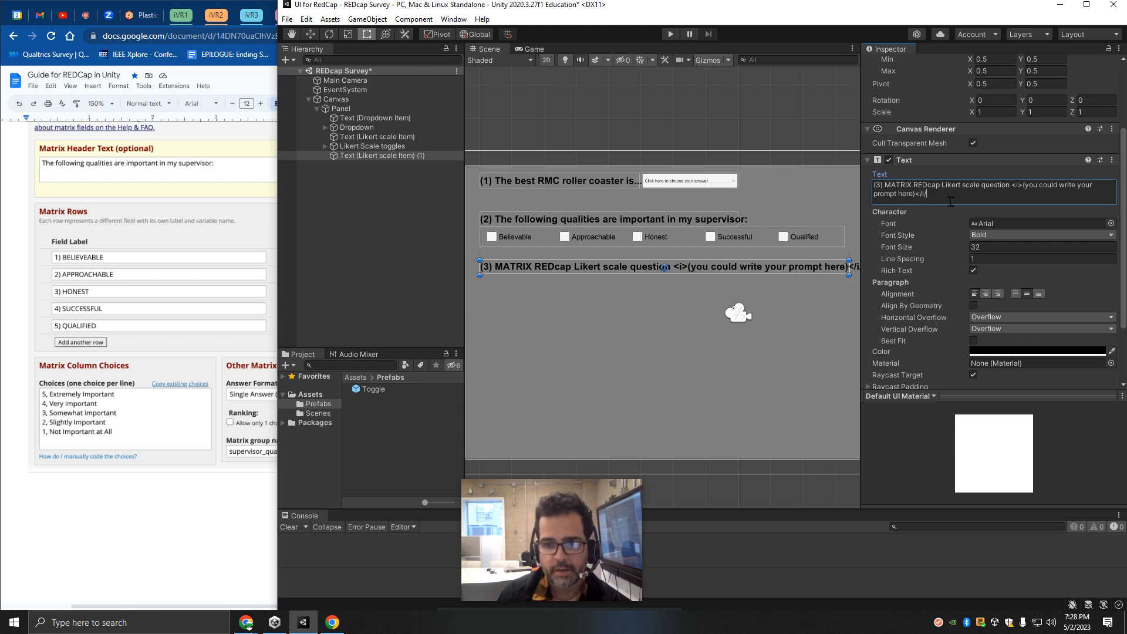
type(">")
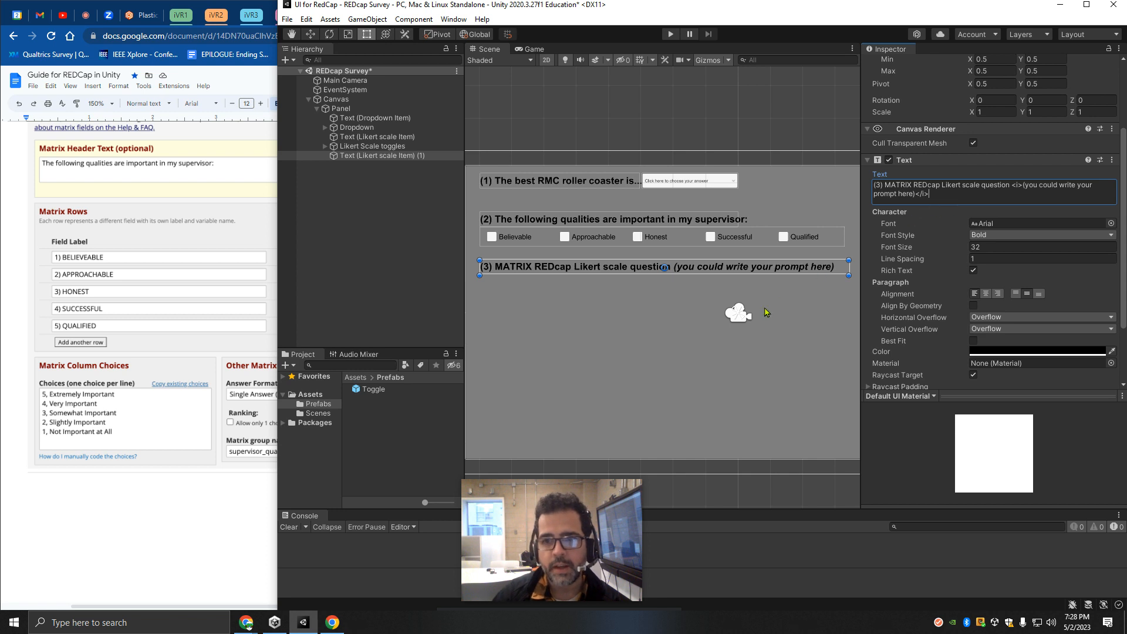
Color the word "REDcap" red in the third question's text by wrapping it in <color=RED> and </color> tags.
scroll(755, 295, "up", 2)
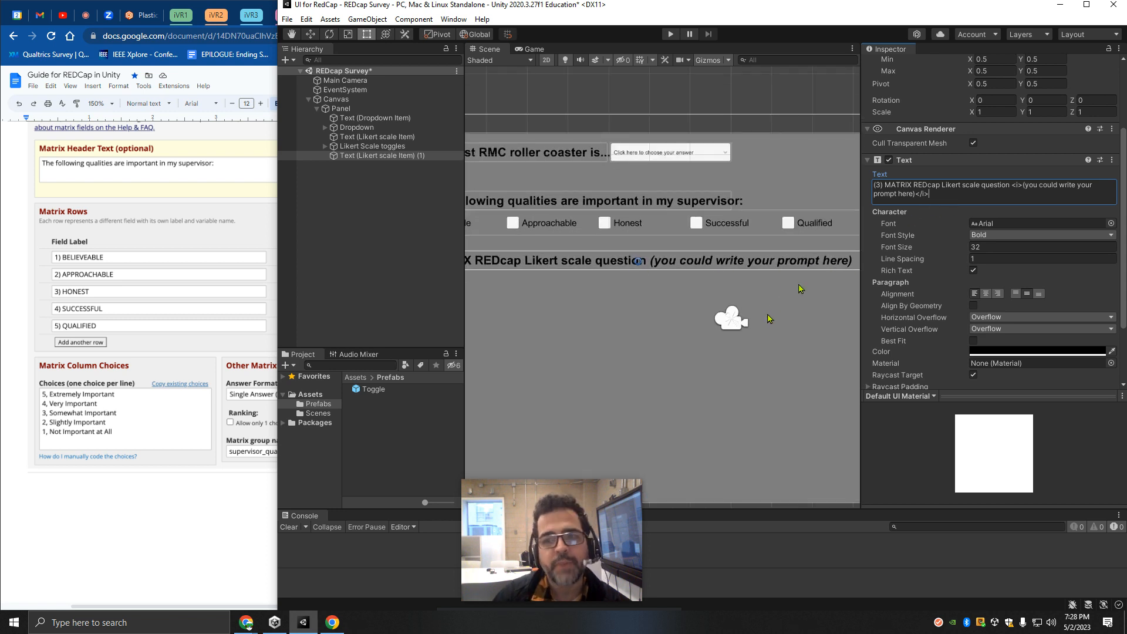
scroll(675, 311, "down", 2)
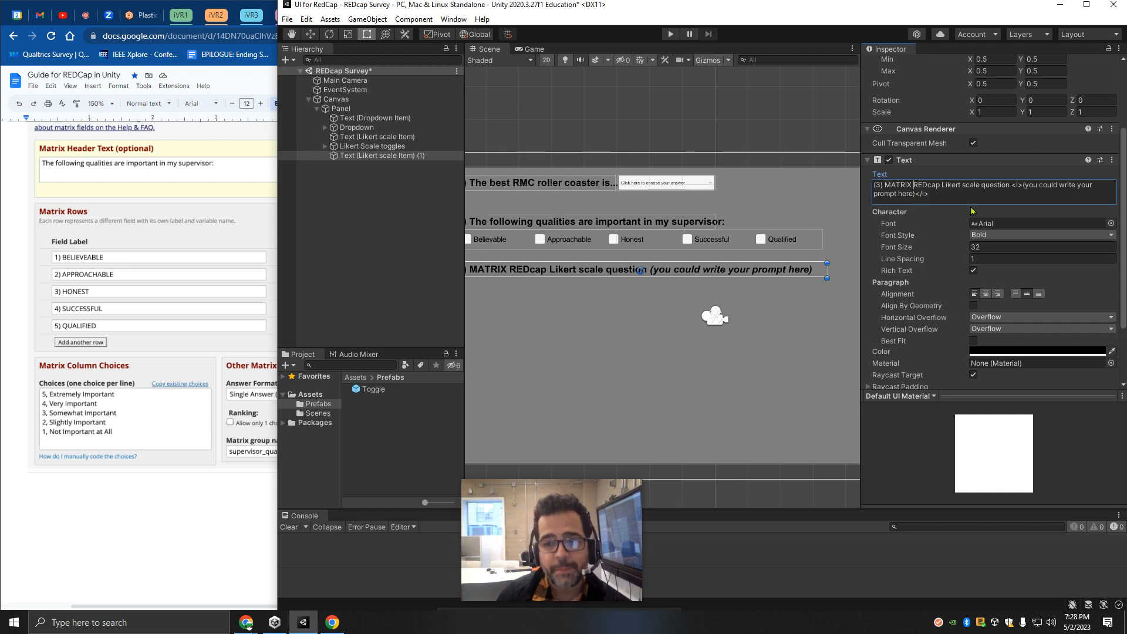
type("<color")
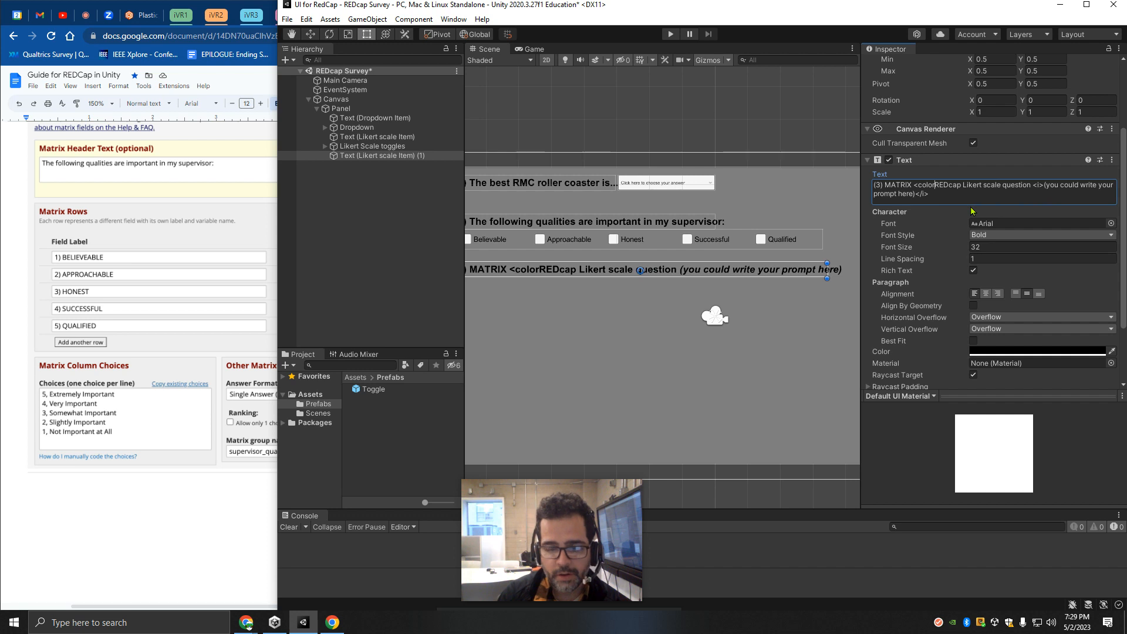
type("=RED>REDcap")
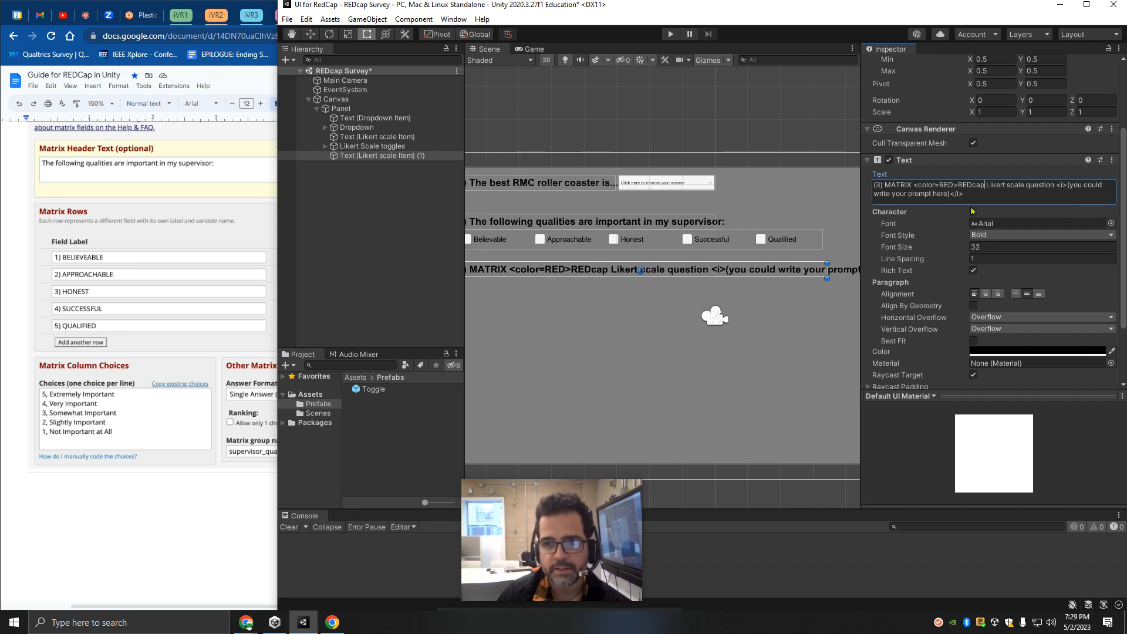
type("<")
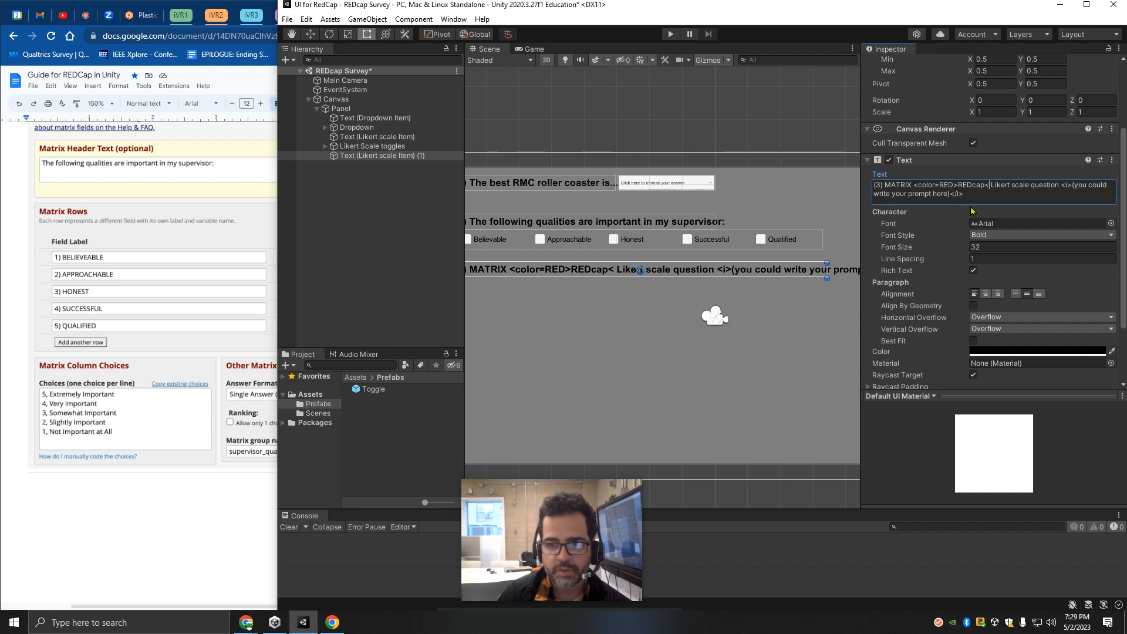
type("/color>")
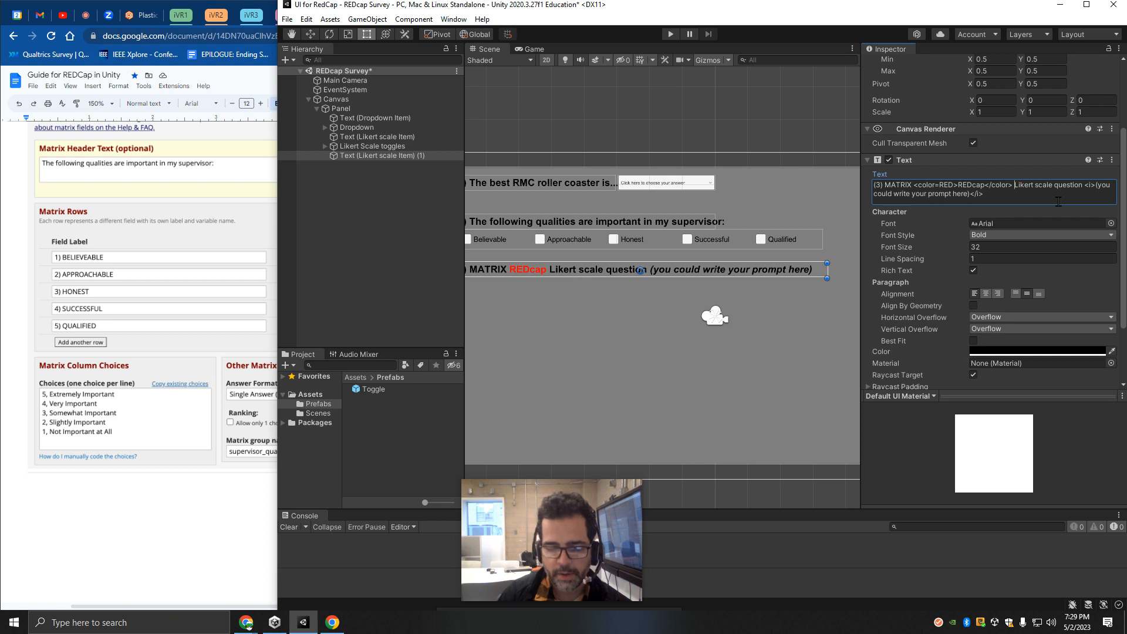
Wrap "Likert scale" in <b> and </b> tags in the third question's text and set its Font Style to Normal.
type("<b>")
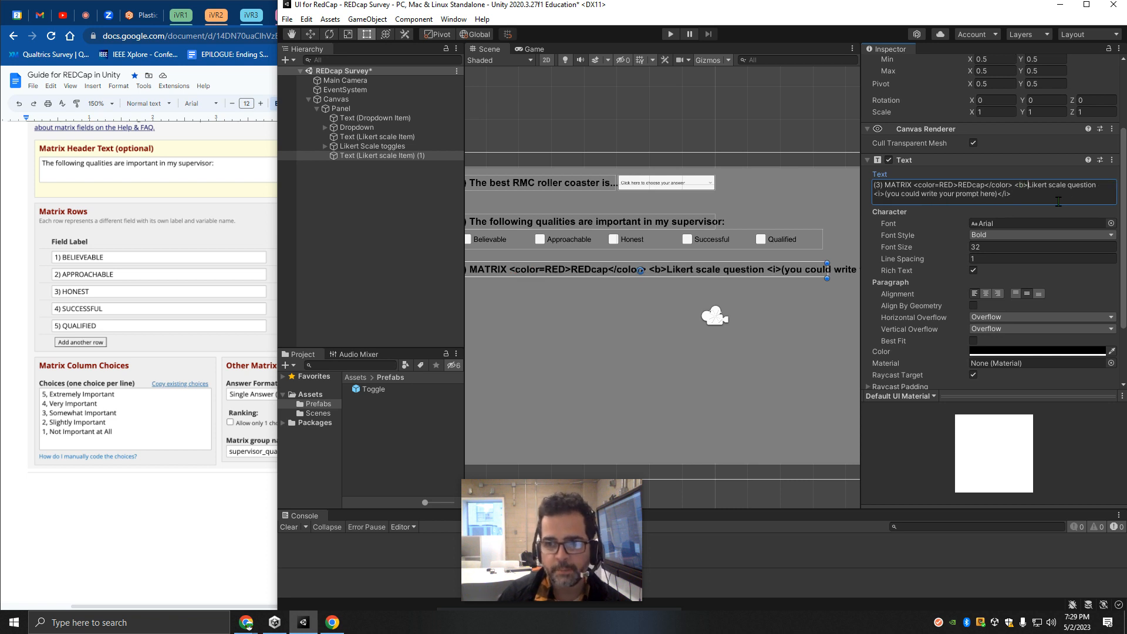
type("0")
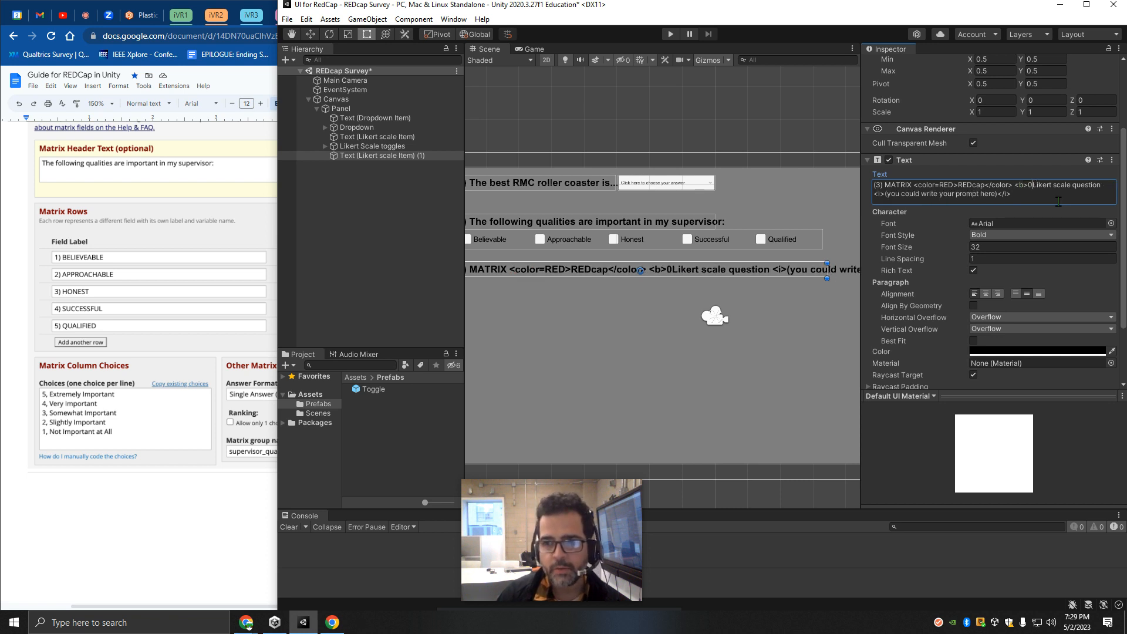
key("BackSpace")
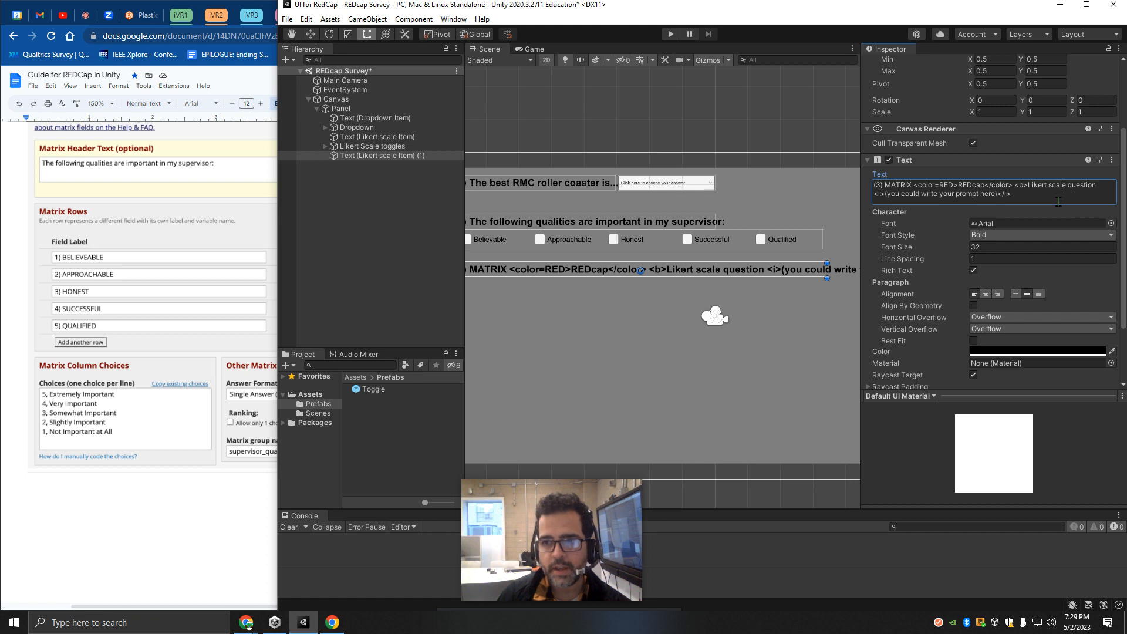
type("</b>")
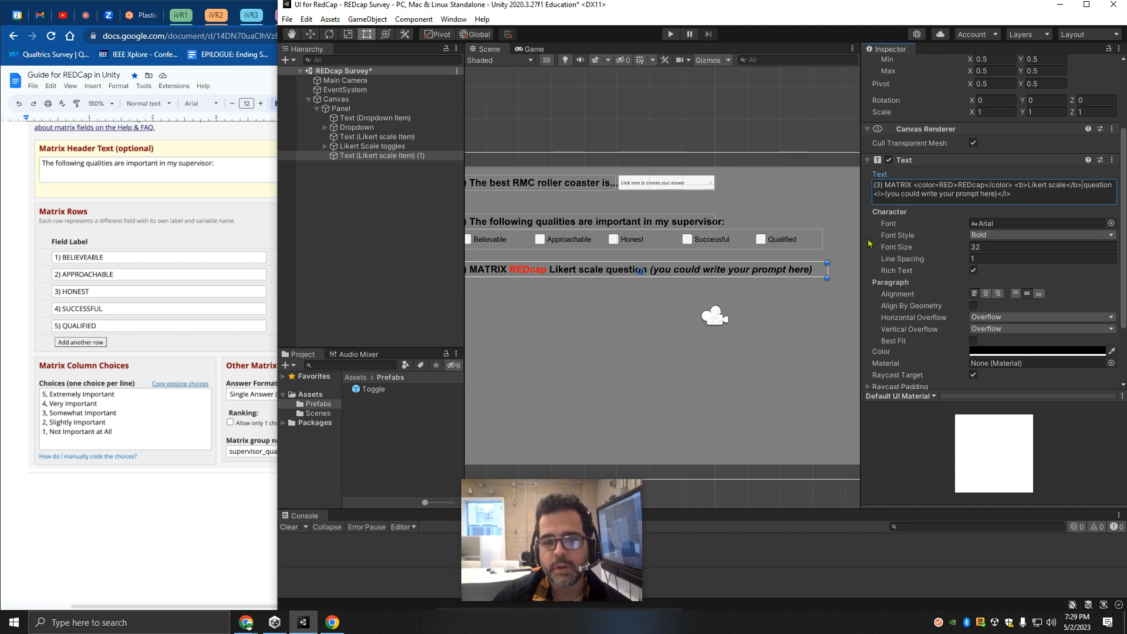
left_click(1014, 235)
left_click(1010, 245)
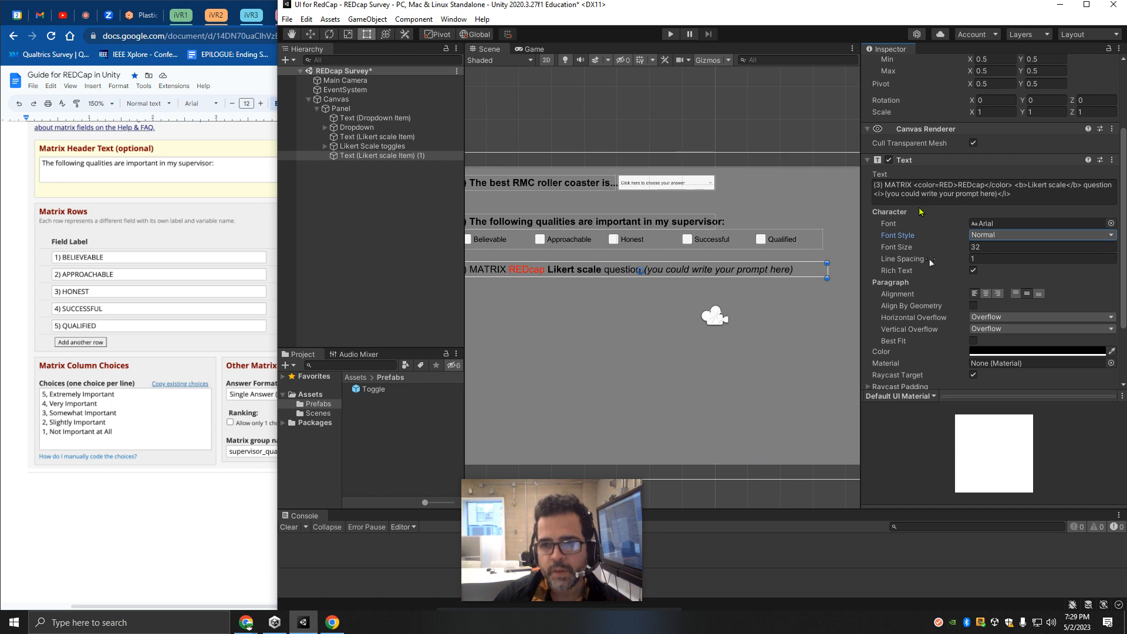
Try to underline "MATRIX" in the third question's text by wrapping it in <u> and </u> tags.
left_click(887, 188)
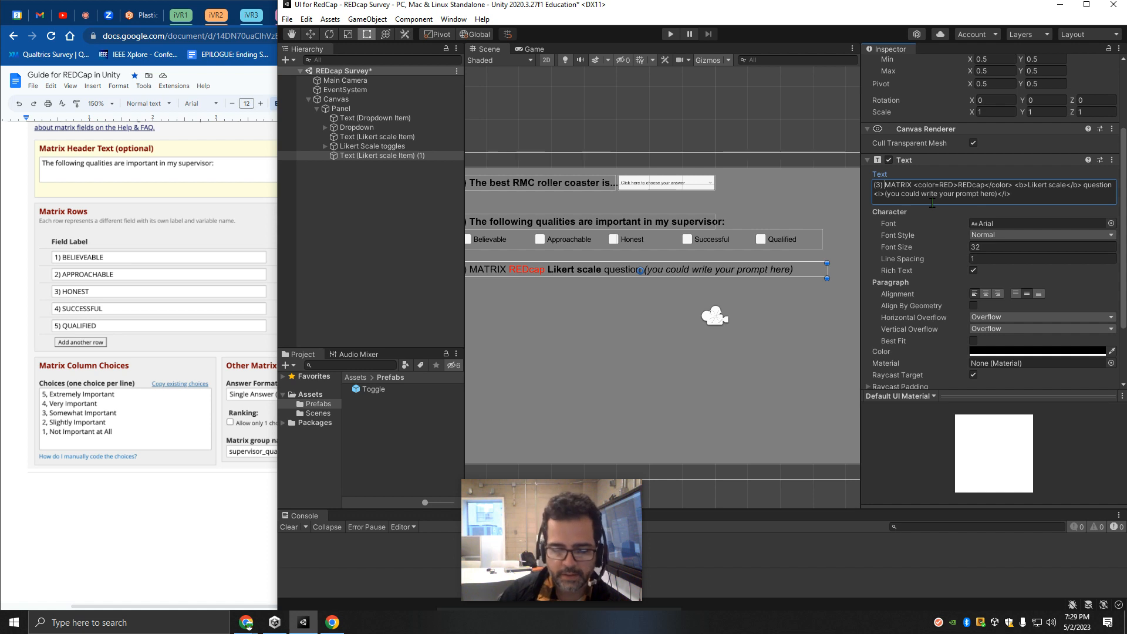
type("<")
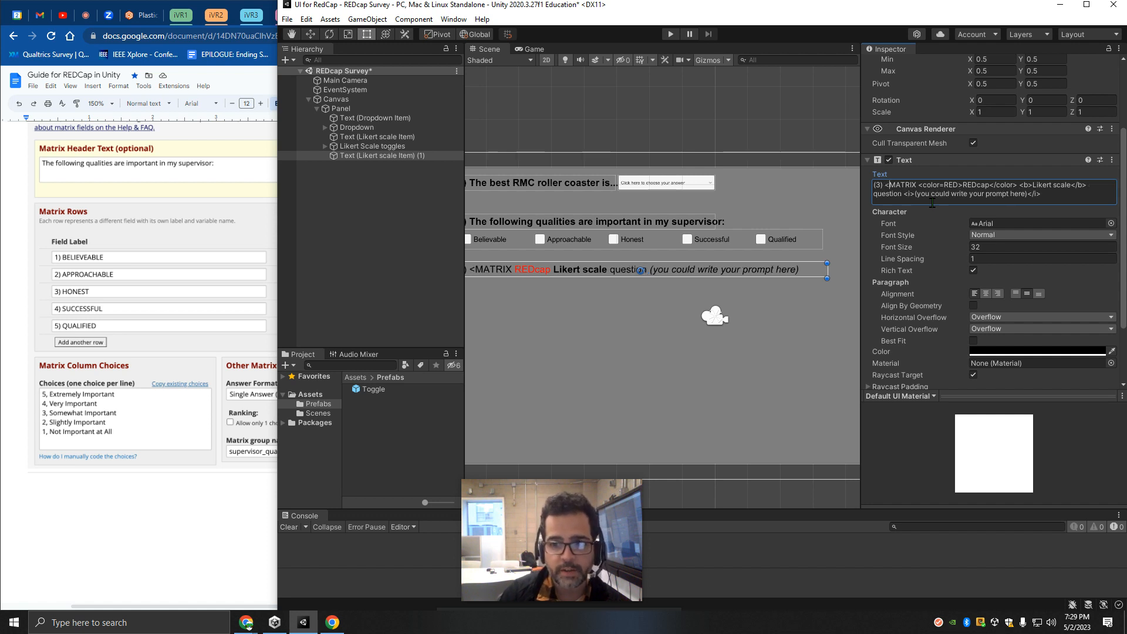
type("u>MATRIX")
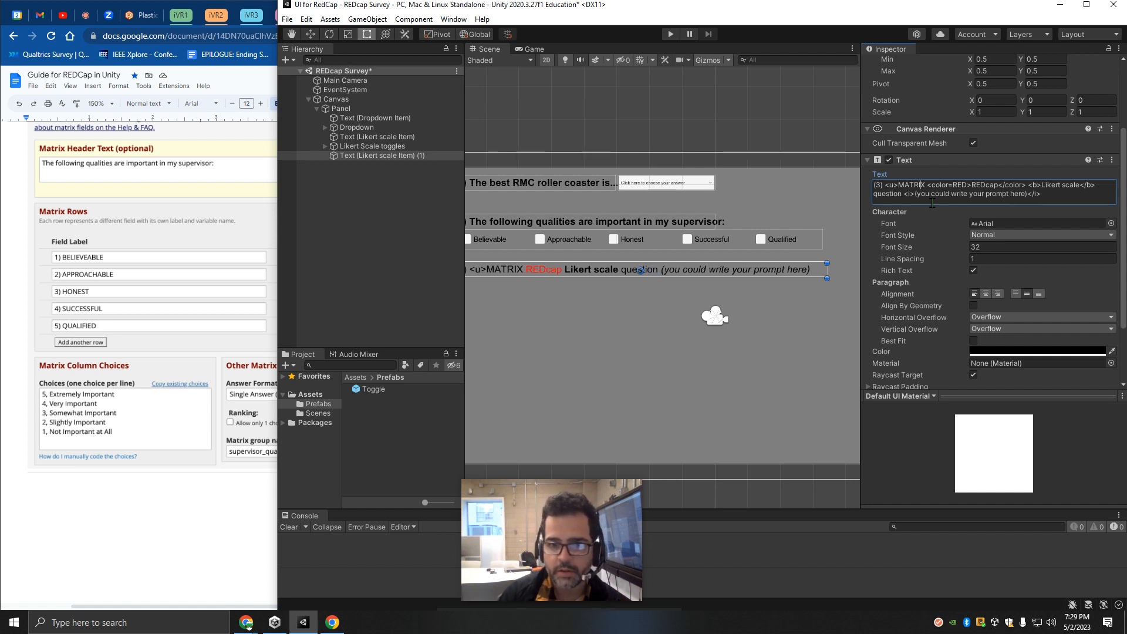
type("</u>")
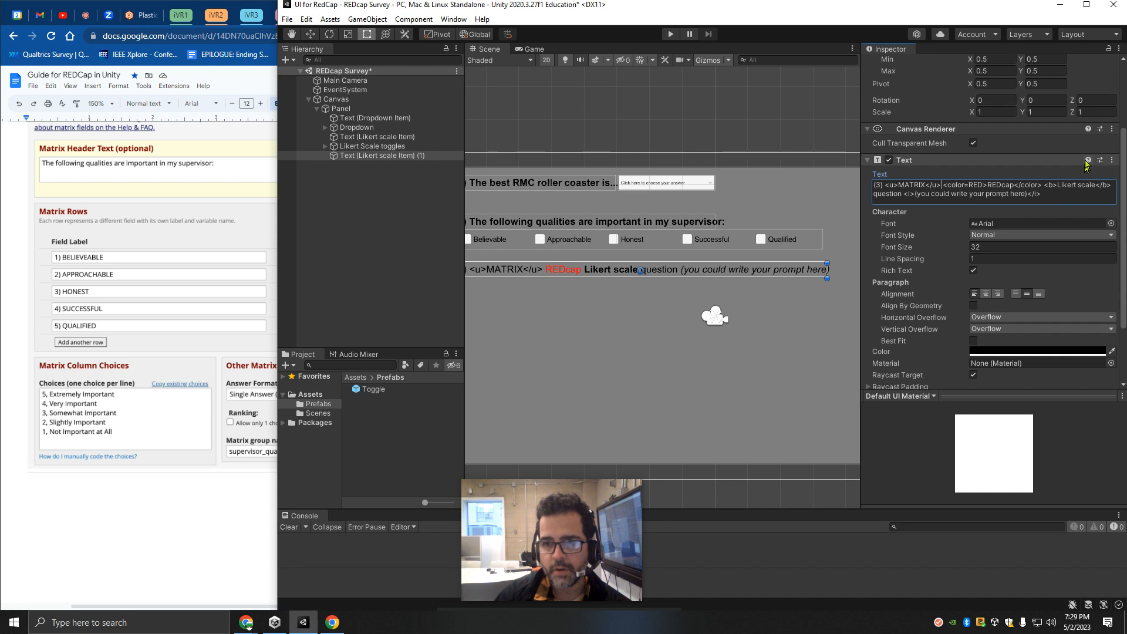
Check the Font Style options and remove the opening underline tag before "MATRIX" in the third question's text.
left_click(893, 186)
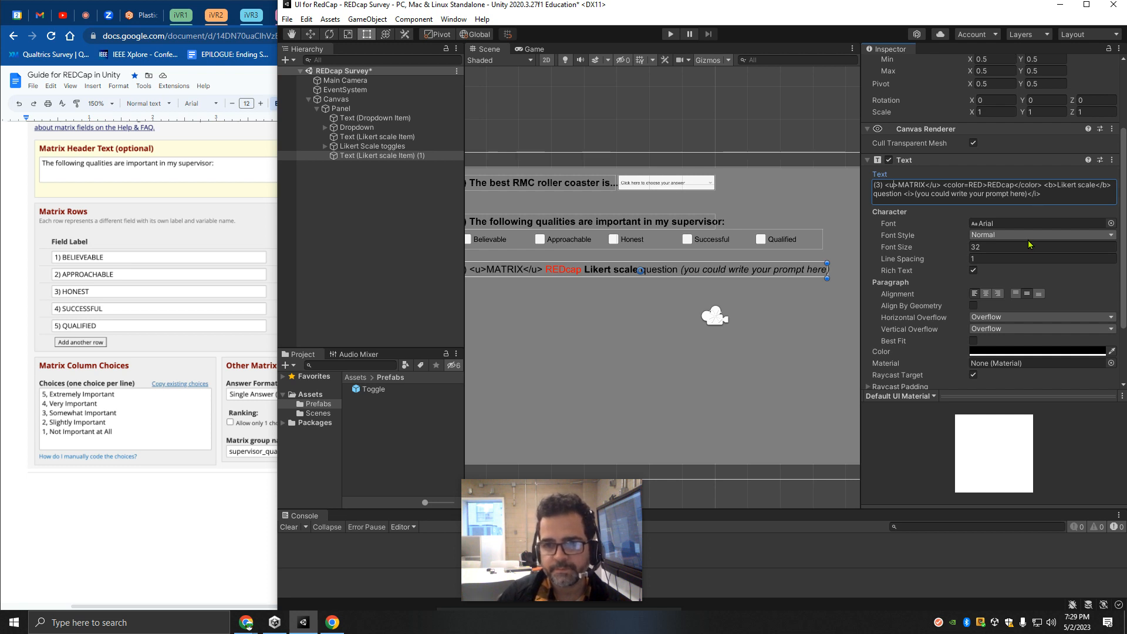
key("BackSpace")
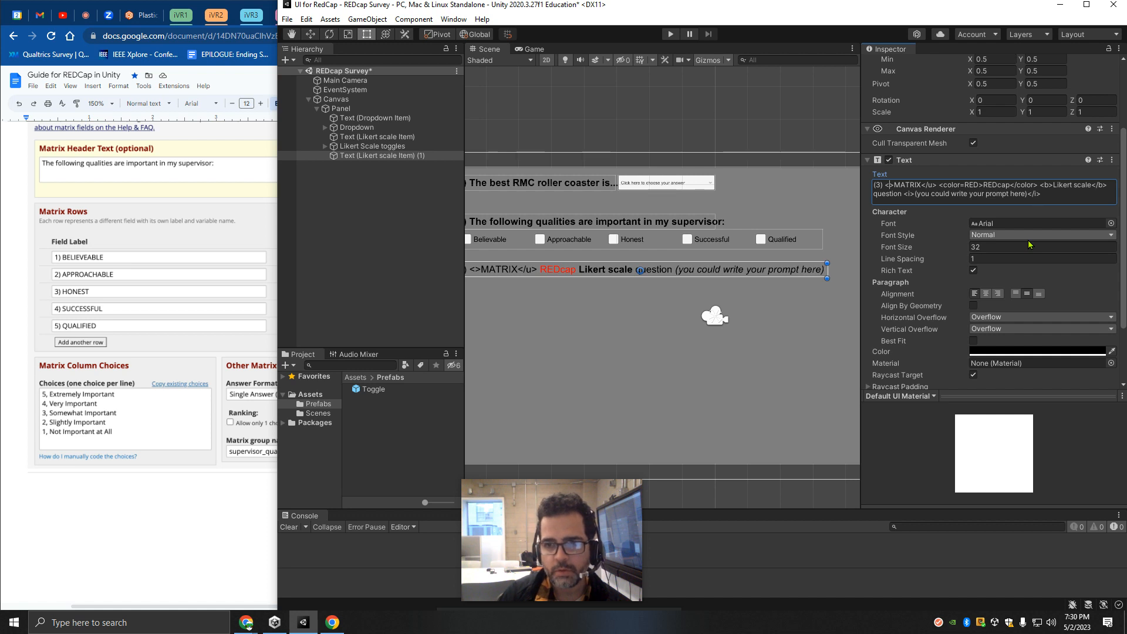
left_click(1029, 236)
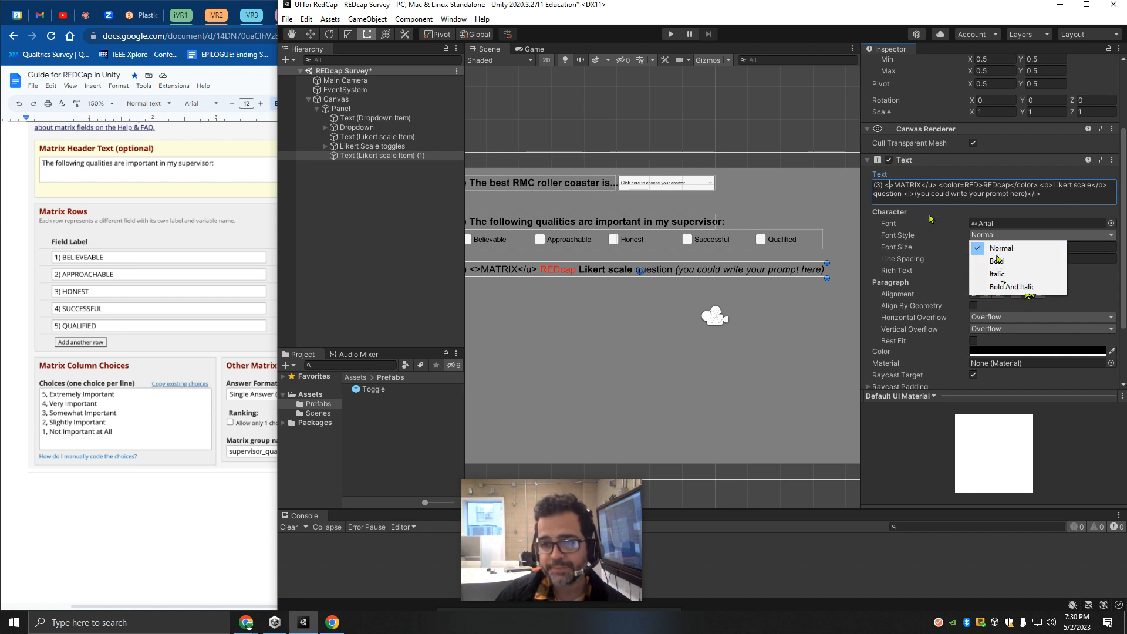
left_click(932, 194)
left_click(890, 184)
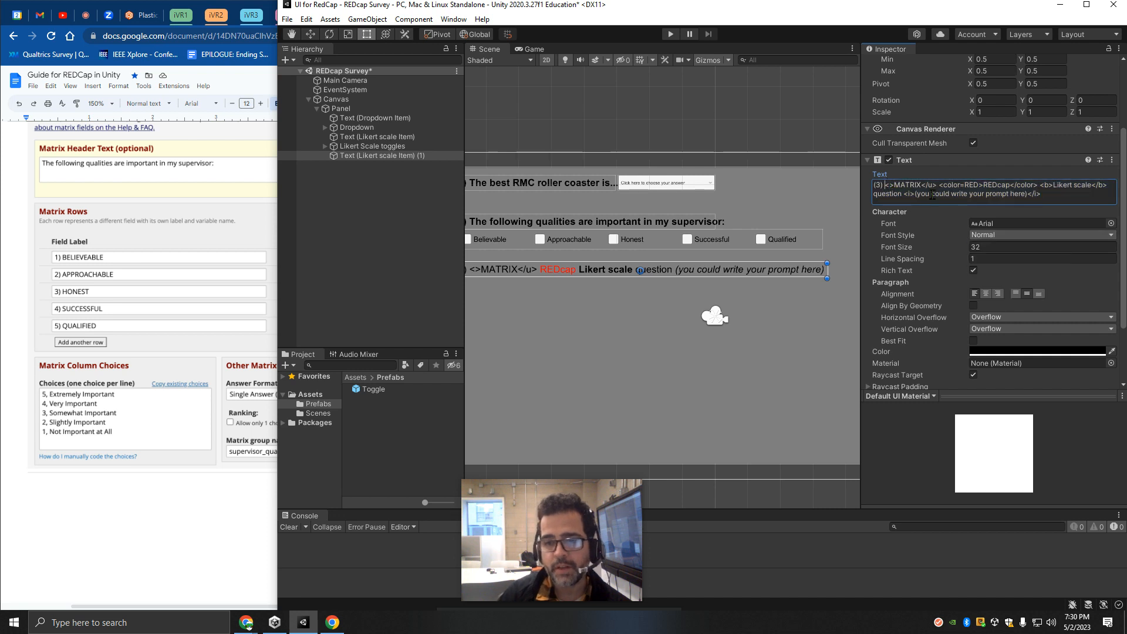
key("Delete")
key("Delete")
key("Delete")
type("M")
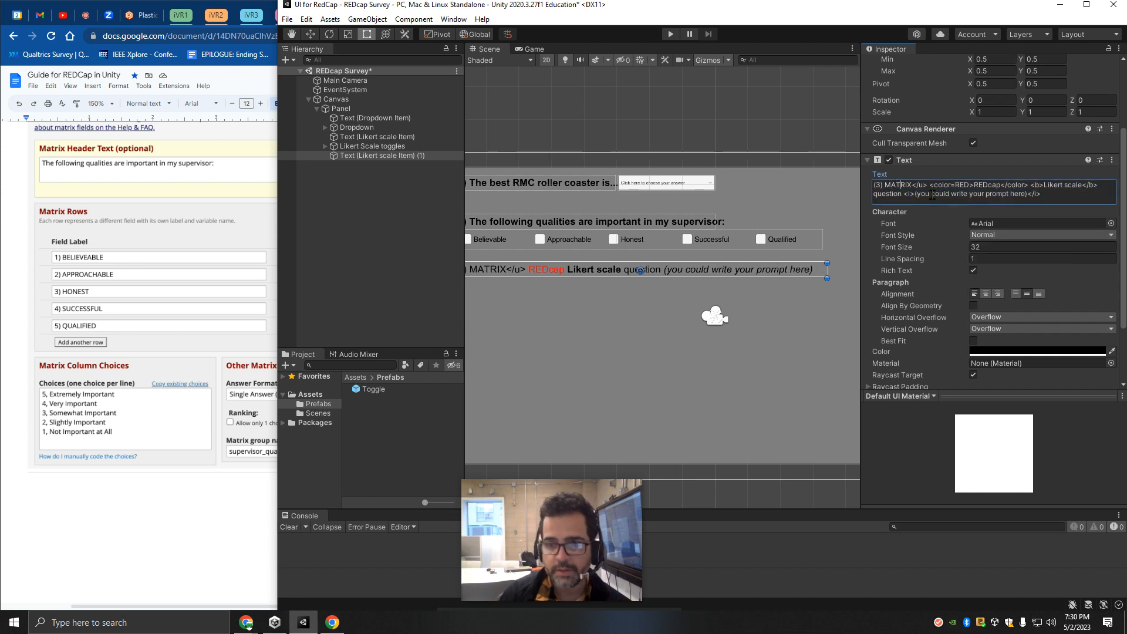
Remove the stray </u> tag after MATRIX in the third question's text.
key("Delete")
key("Delete")
key("Delete")
key("Delete")
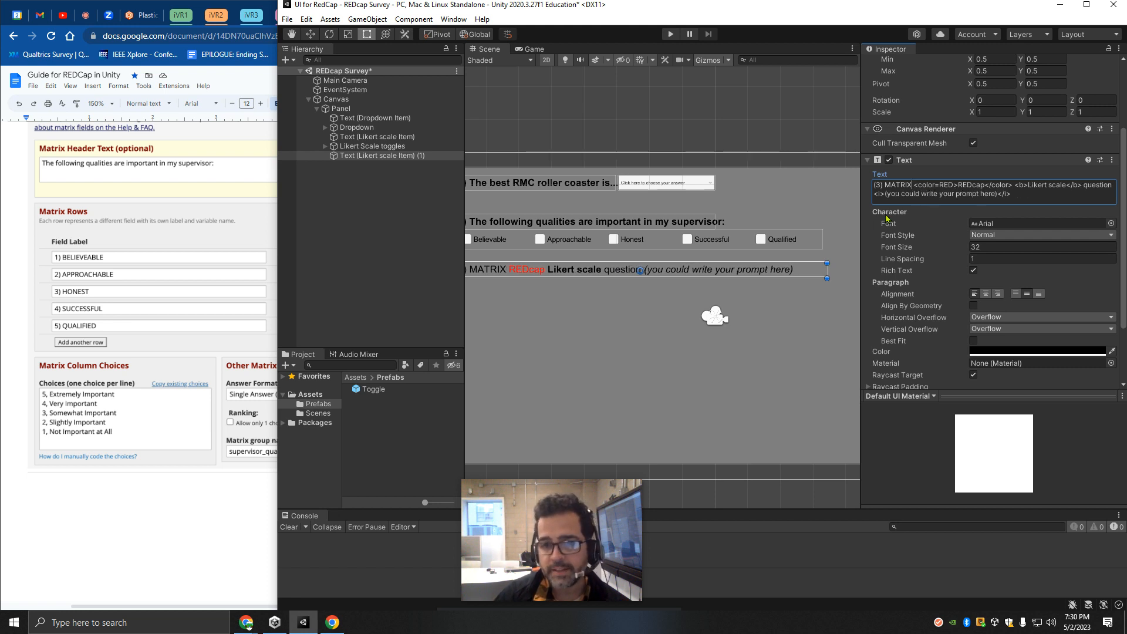
mouse_move(861, 224)
left_mouse_down()
mouse_move(885, 224)
mouse_move(865, 223)
left_mouse_up()
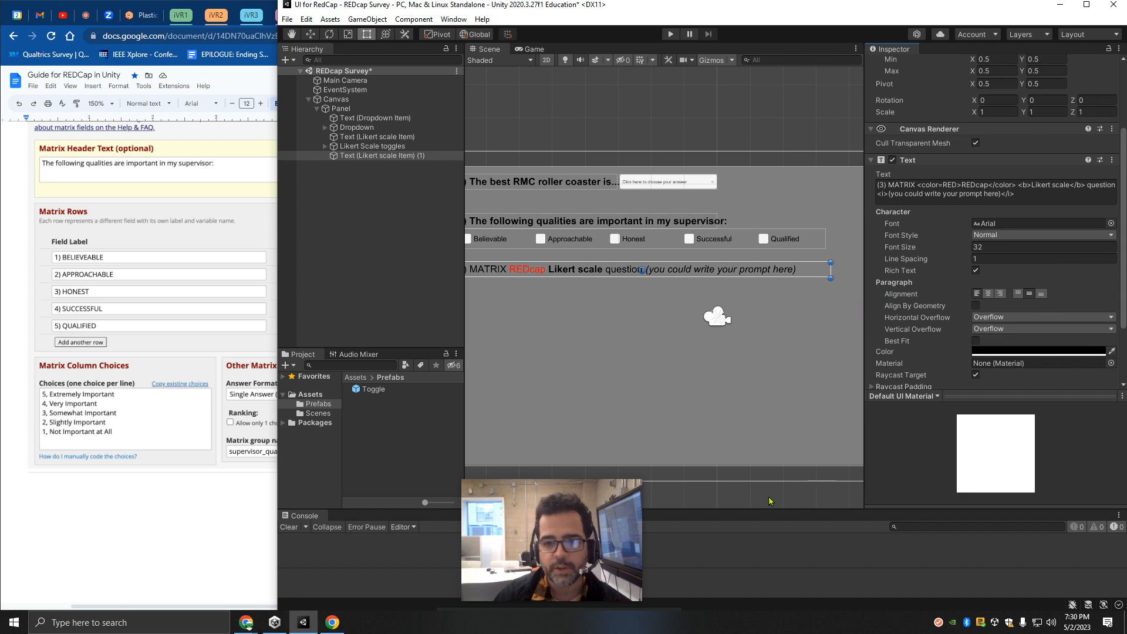
middle_click_drag(521, 305, 529, 307)
key("f")
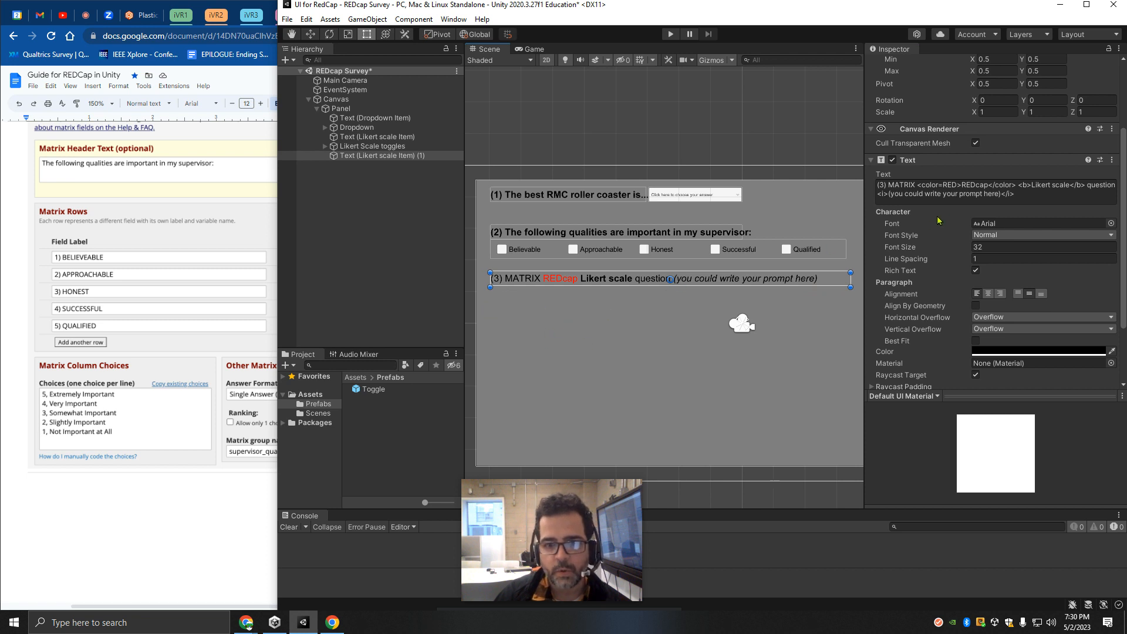
Make the number (3) bold in the matrix question's text by enclosing it in <b> and </b> tags.
left_click(908, 193)
key("Home")
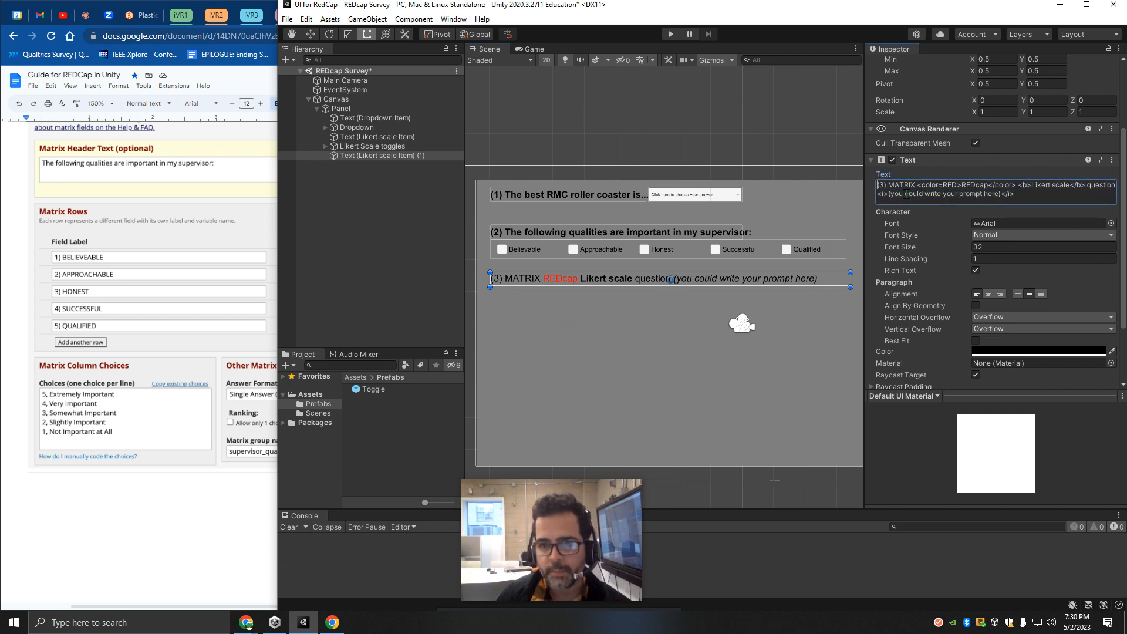
type("<b>(3)")
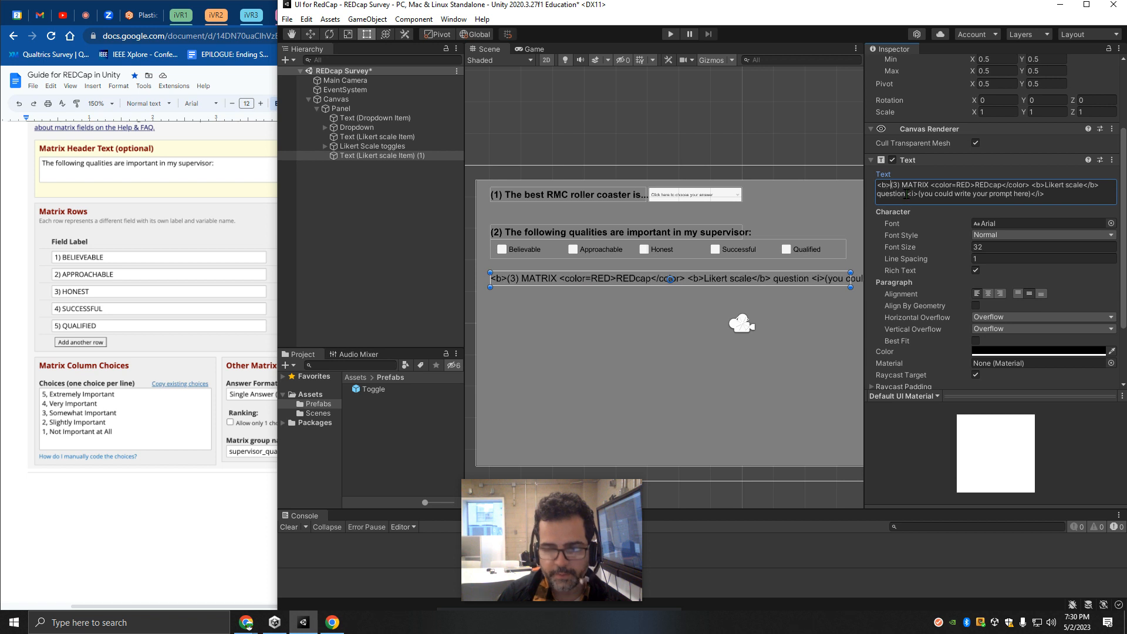
type("<")
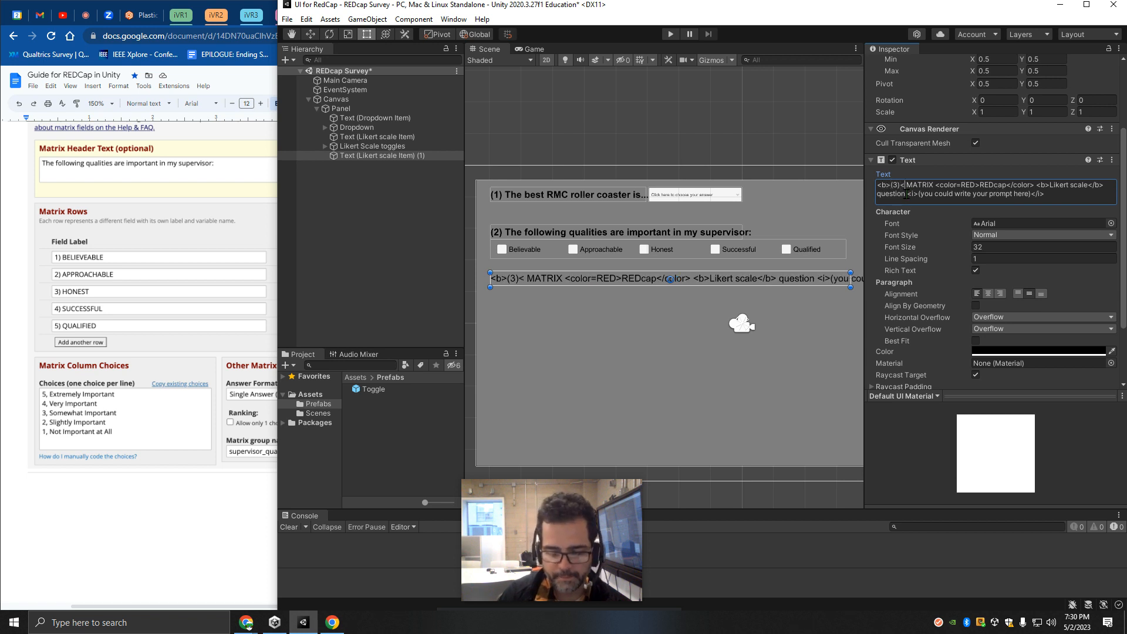
type("/b>")
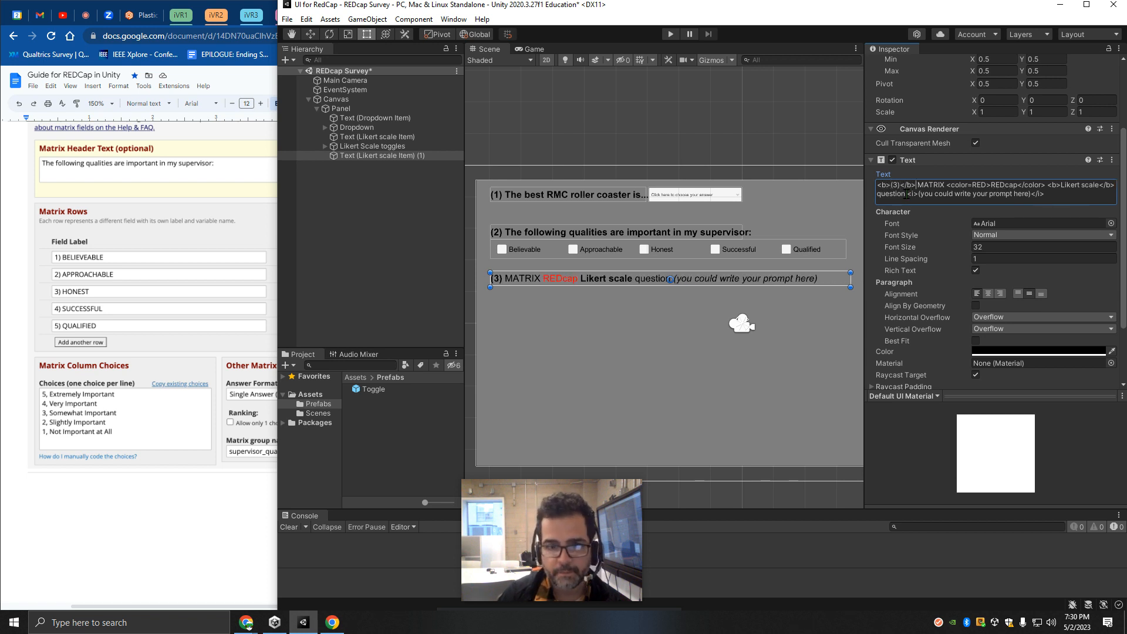
left_click(569, 339)
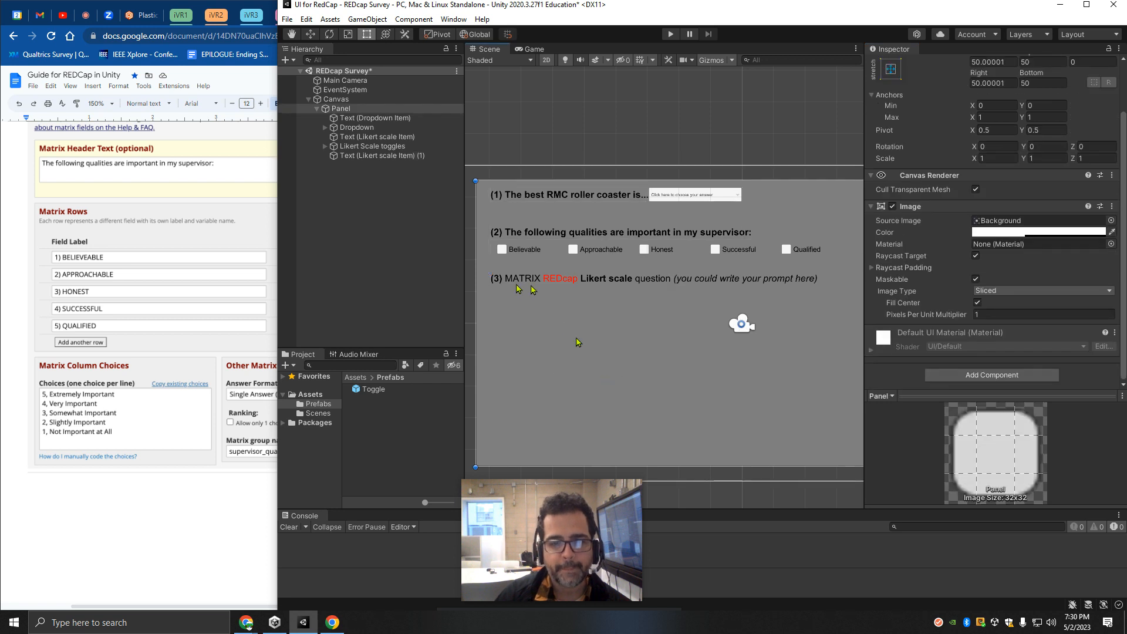
Rename the third question's text object as "Text (Matrix header)".
left_click(347, 157)
key("F2")
left_click(366, 156)
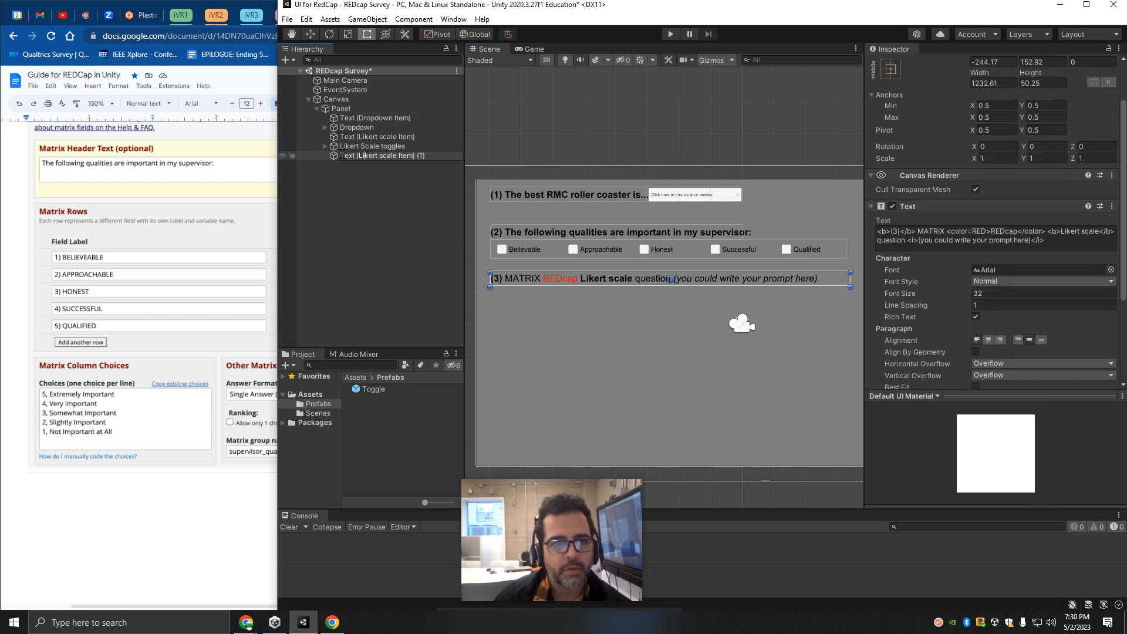
left_click_drag(362, 157, 405, 157)
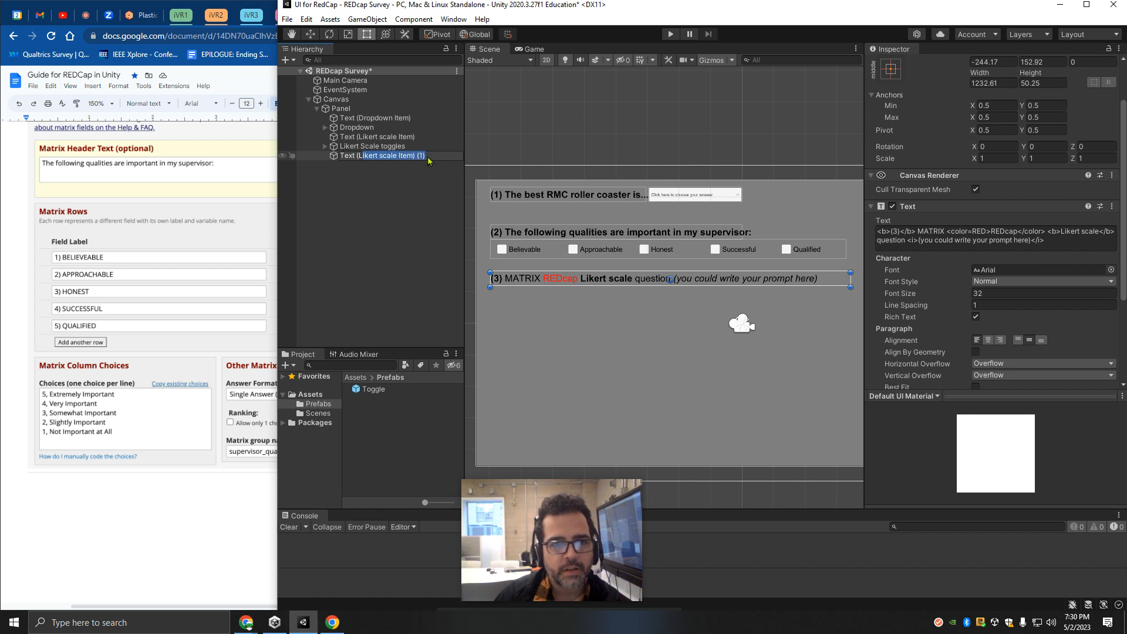
key("BackSpace")
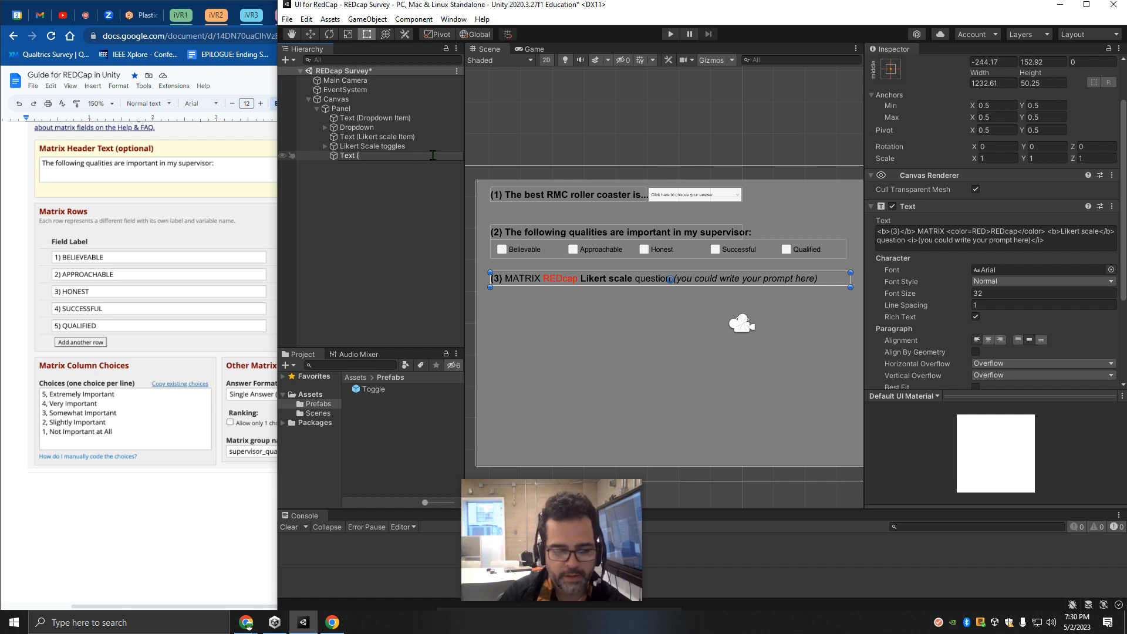
type("Matrix ")
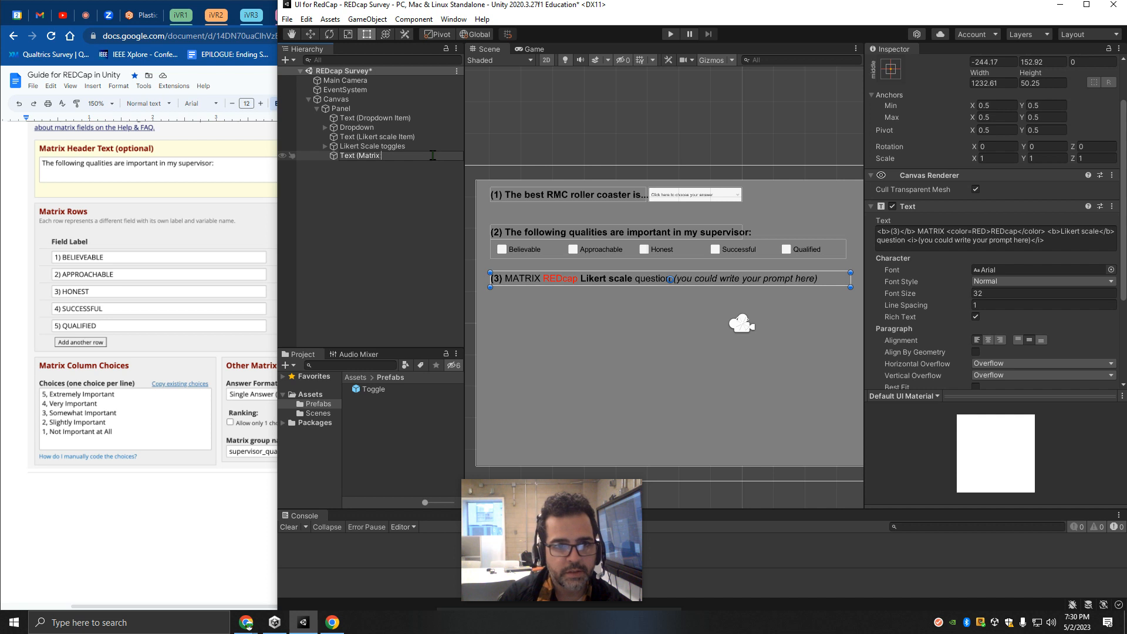
type("header")
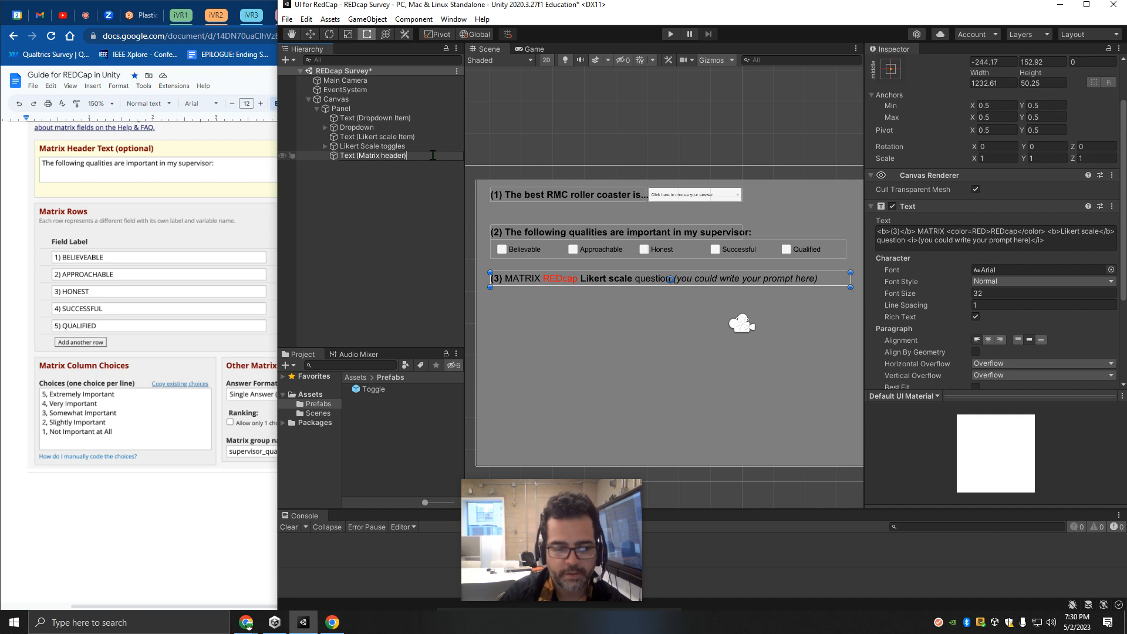
left_click(389, 182)
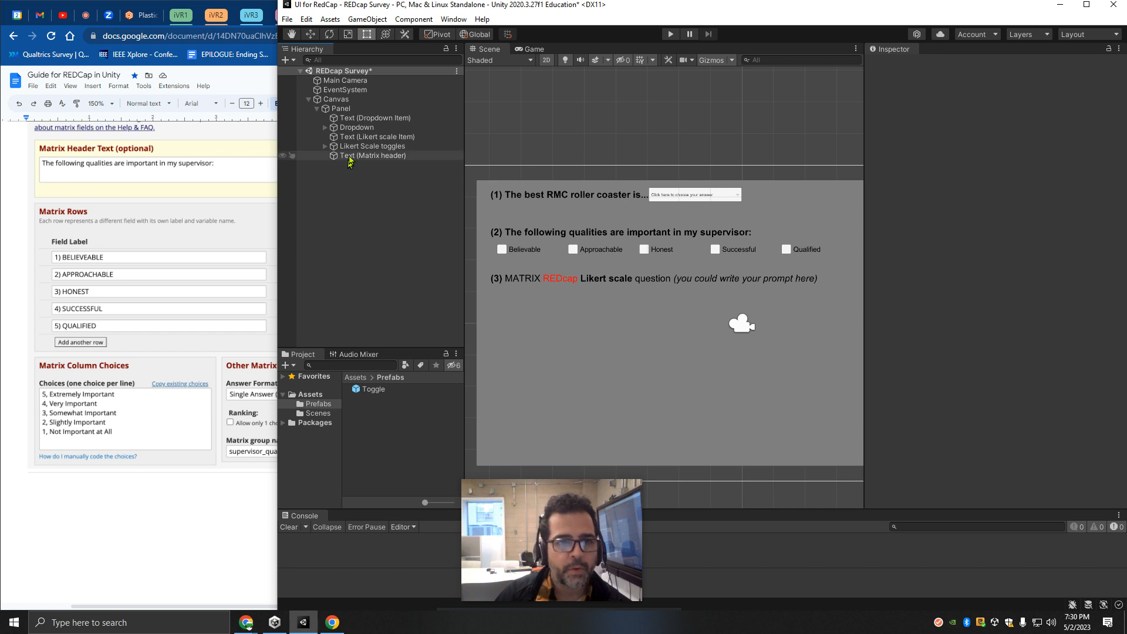
Duplicate the Text (Likert scale Item) object and rename the copy as "Text (Likert scale Group of Items)".
left_click(356, 137)
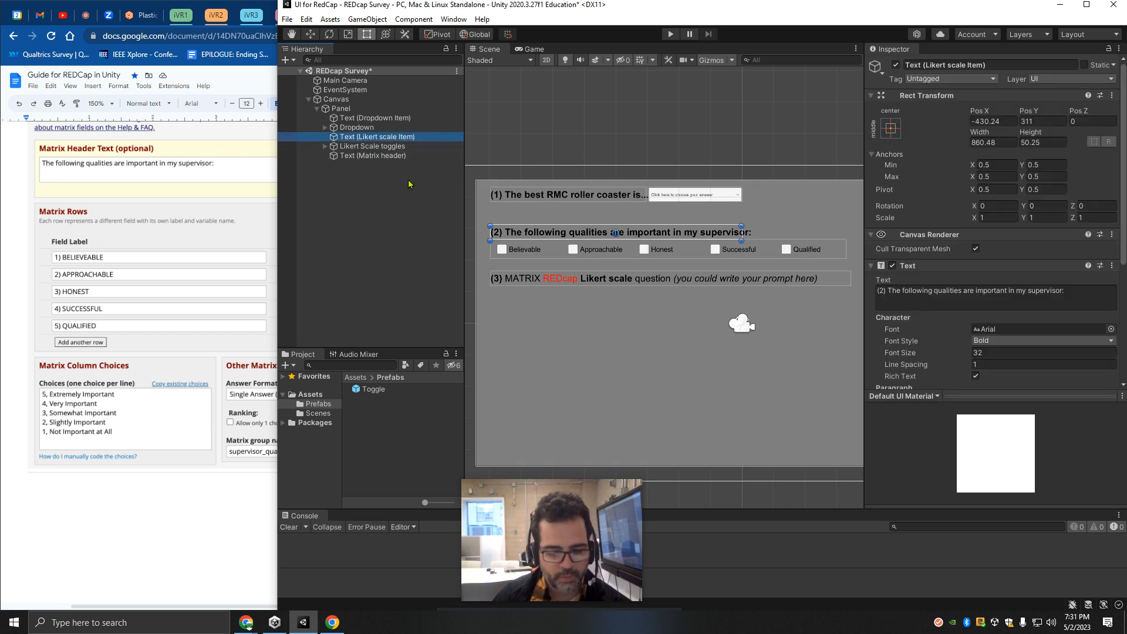
key("ctrl+d")
left_click(373, 166)
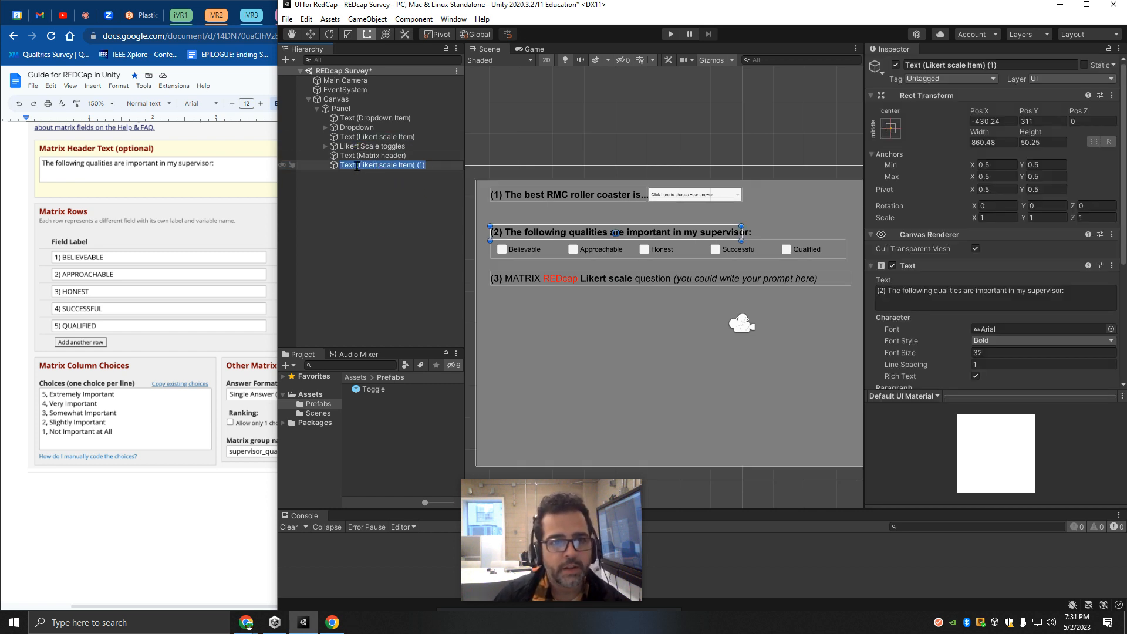
left_click(360, 166)
key("BackSpace")
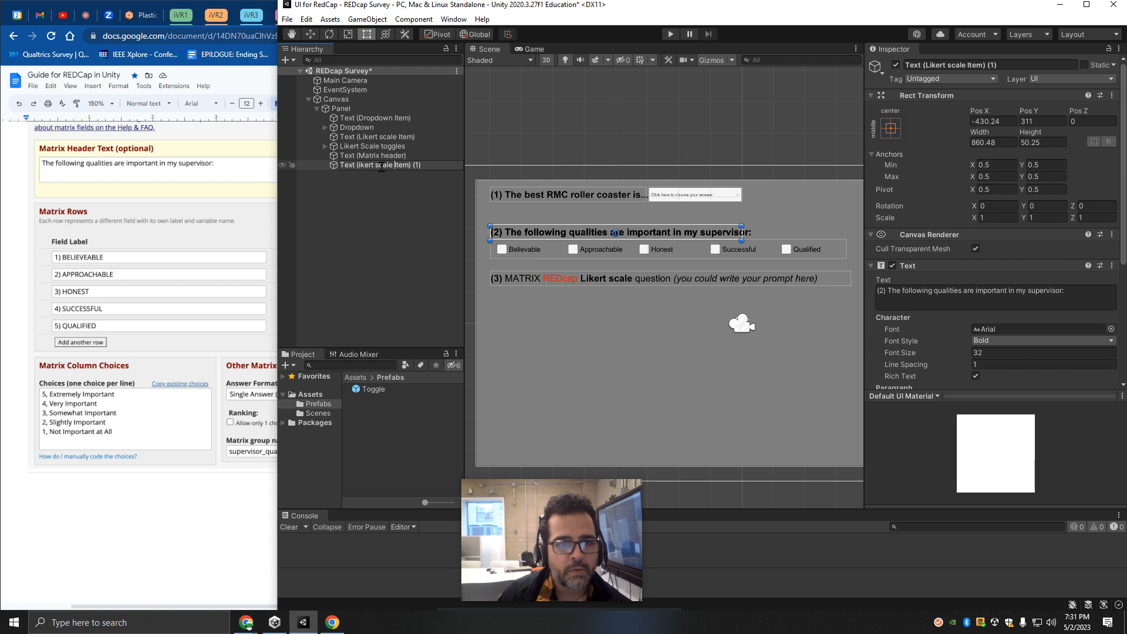
type("scale ")
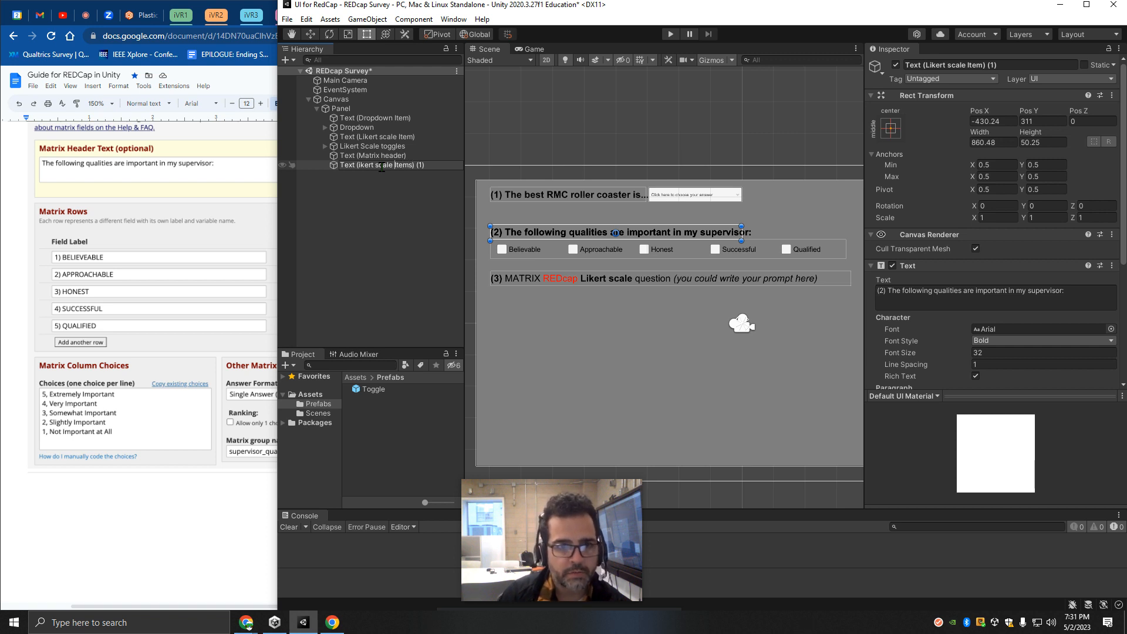
type("Group of")
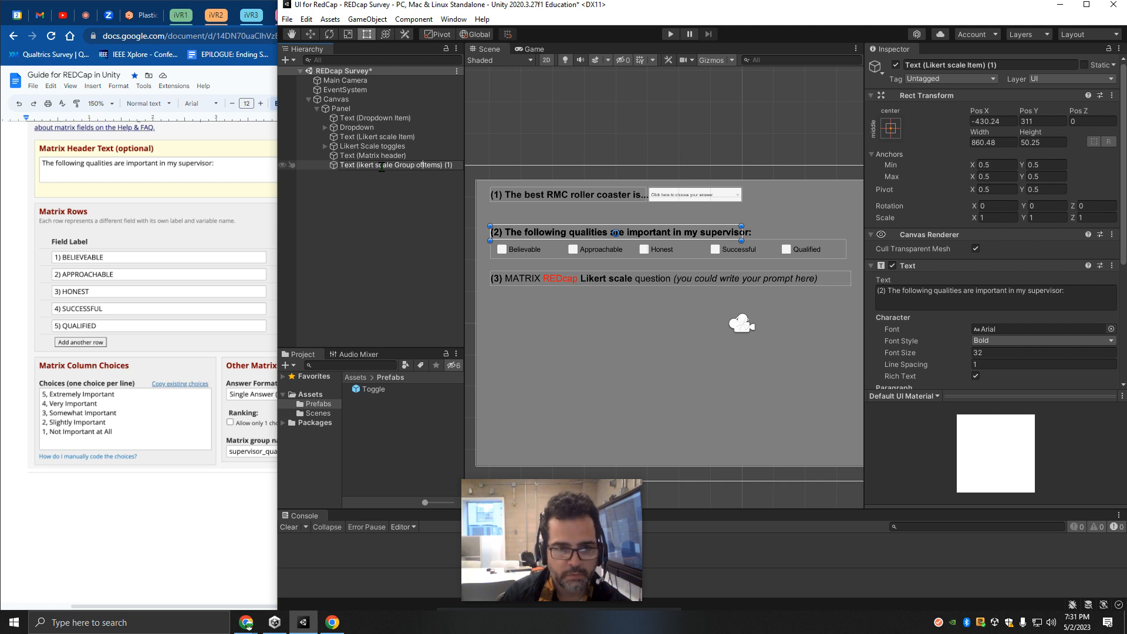
key("Delete")
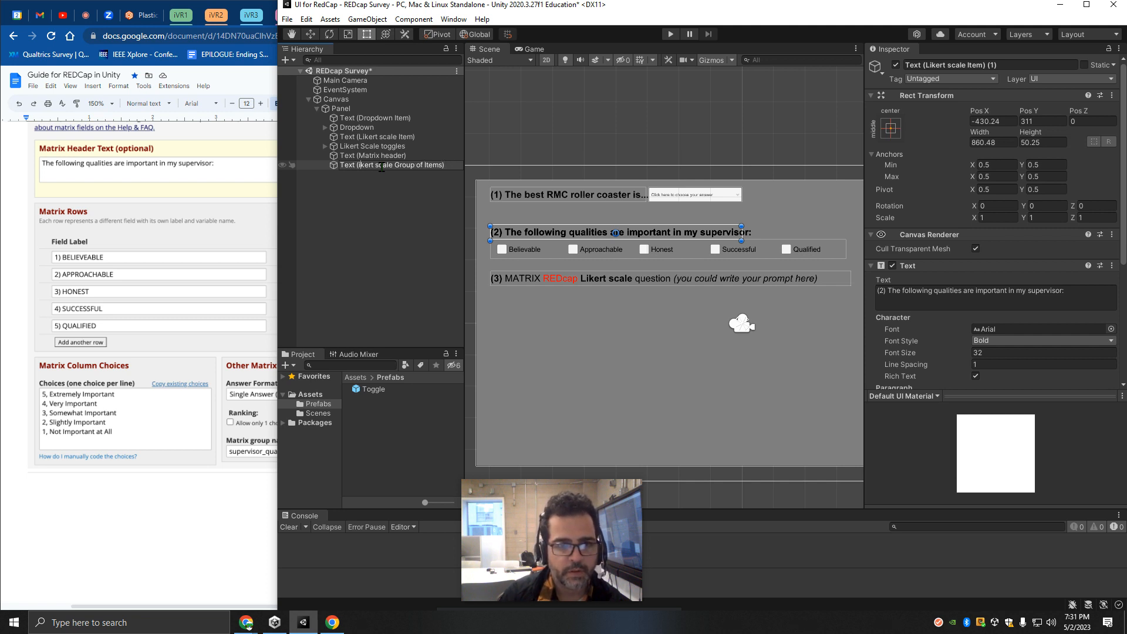
type("L")
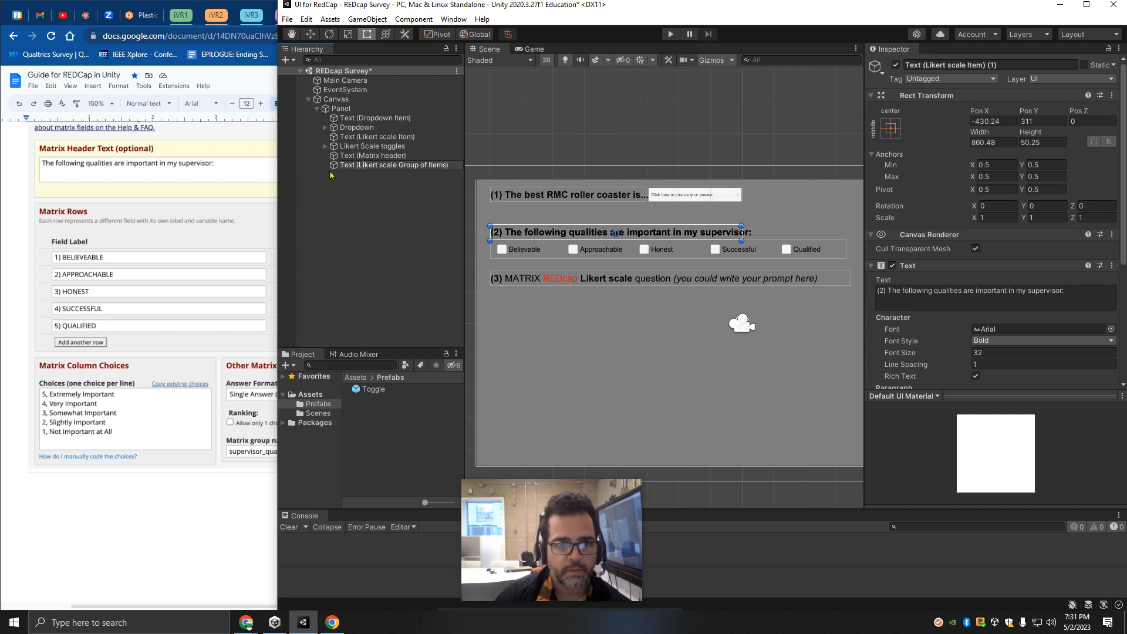
left_click(329, 171)
Make Text (Likert scale Group of Items) a child of Text (Matrix header) and reset its Rect Transform.
left_click(344, 167)
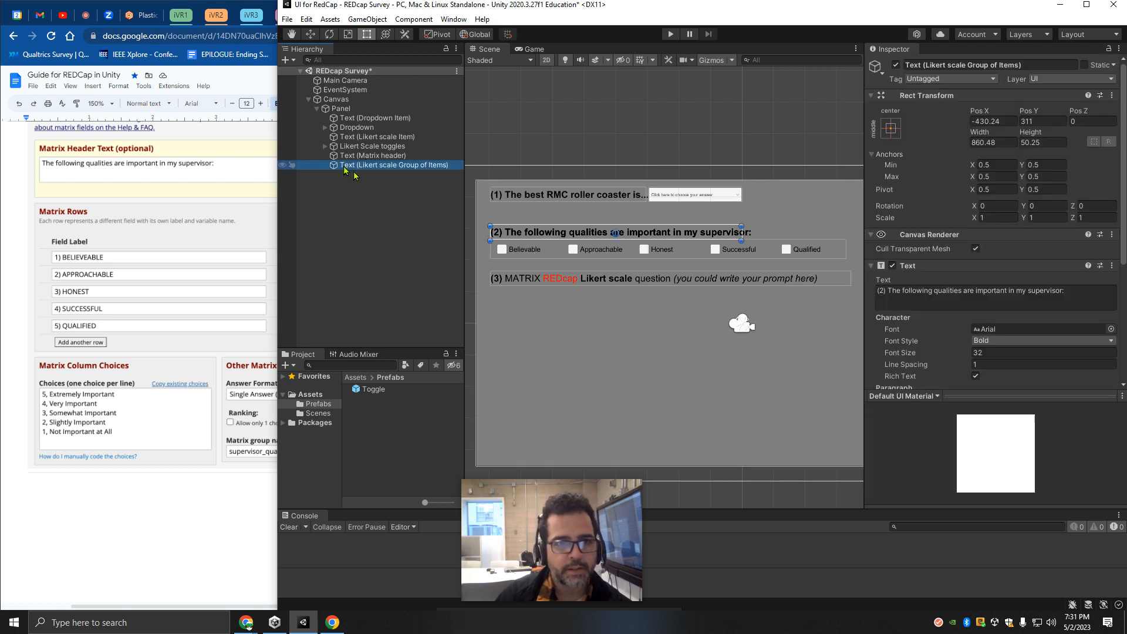
left_click_drag(343, 167, 353, 157)
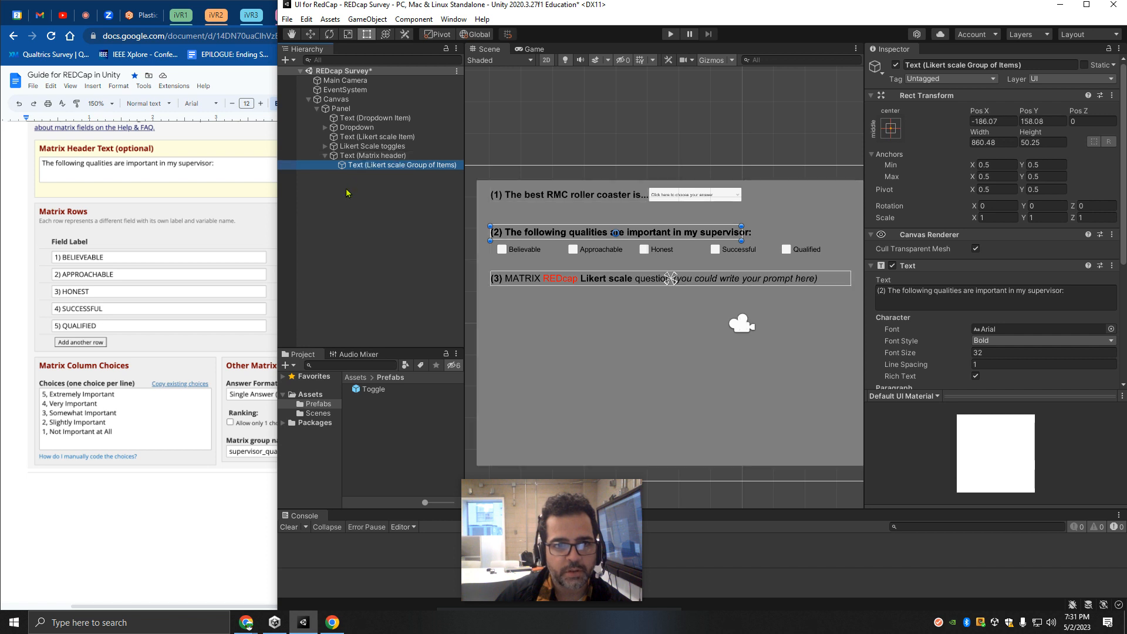
left_click(1112, 95)
left_click(1105, 108)
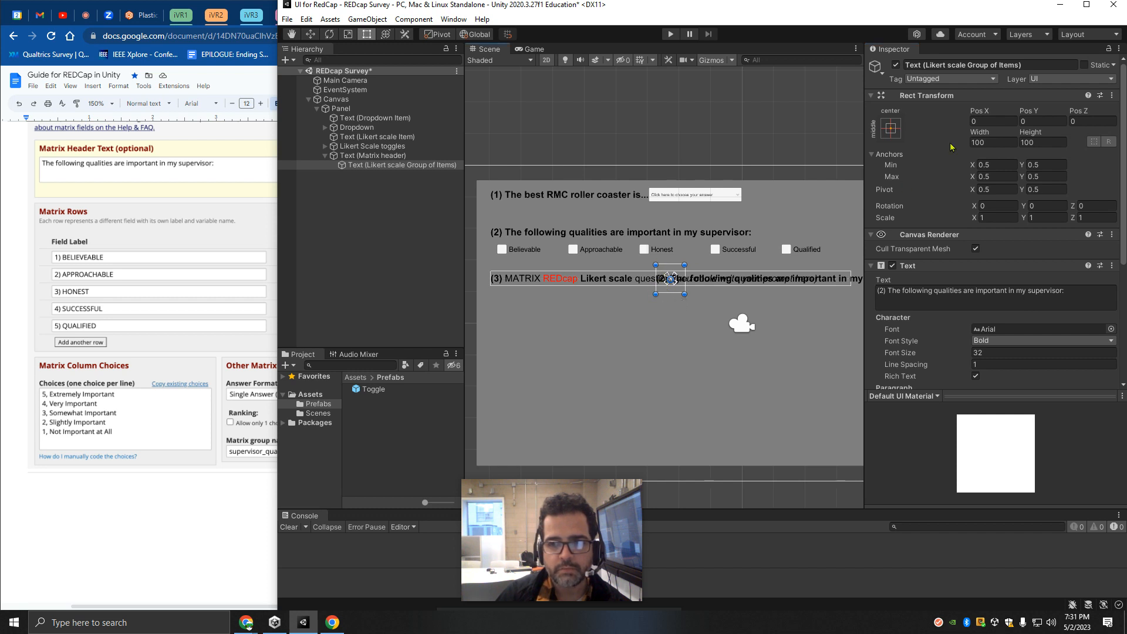
Fit the group text box, about 1185 by 100, just below the matrix question and remove the (2) from its text.
left_click_drag(1025, 111, 114, 323)
left_click_drag(1117, 342, 593, 519)
left_click_drag(533, 316, 851, 296)
key("BackSpace")
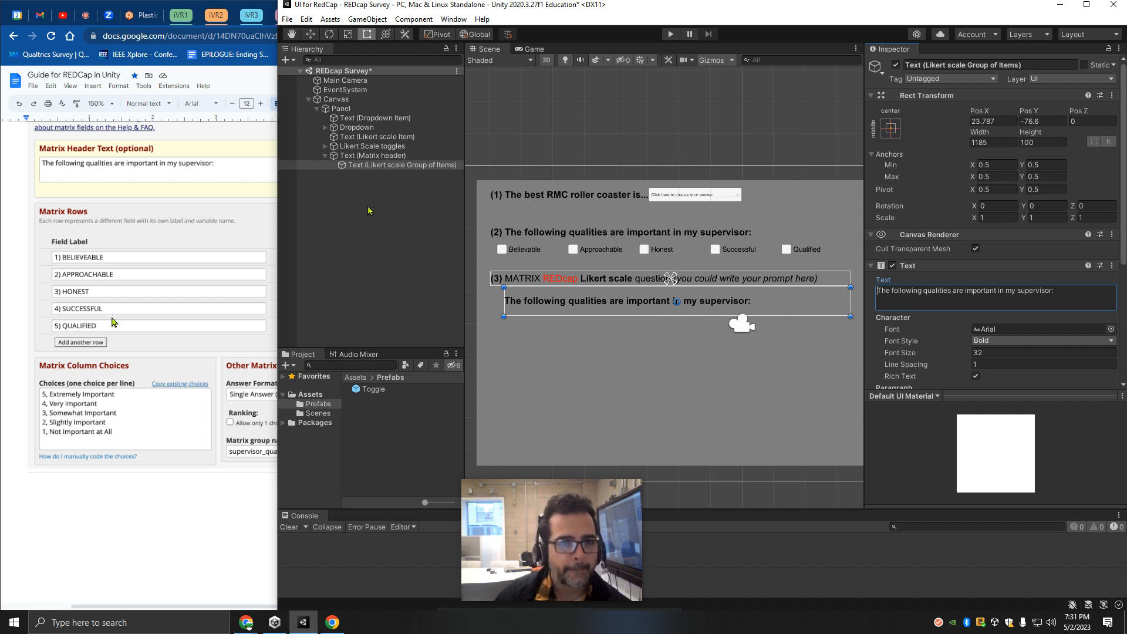
left_click(352, 184)
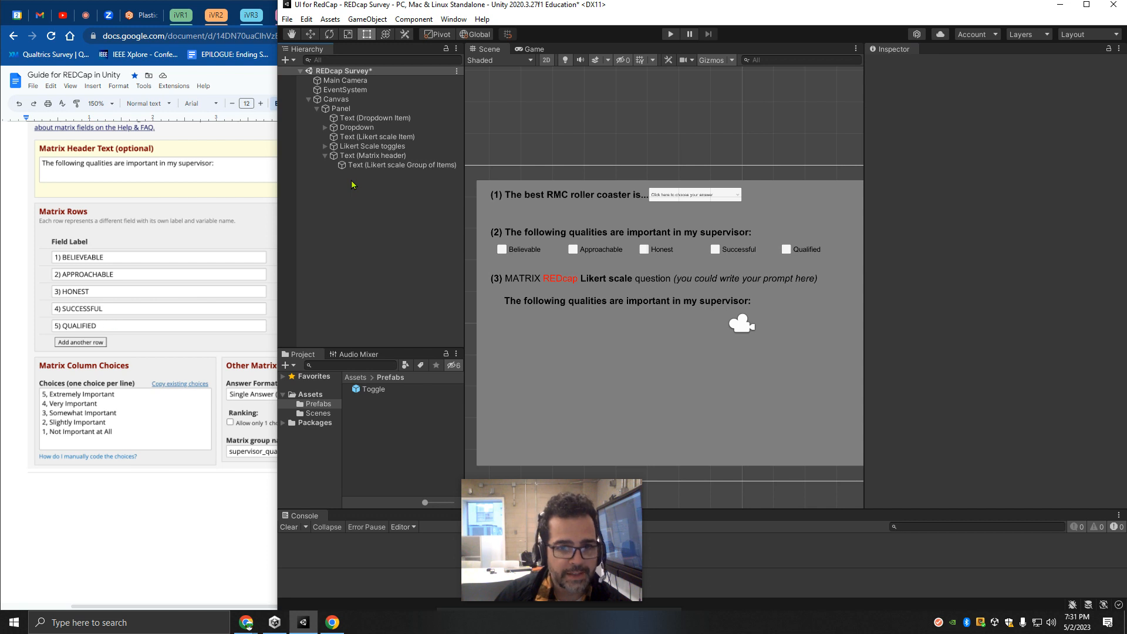
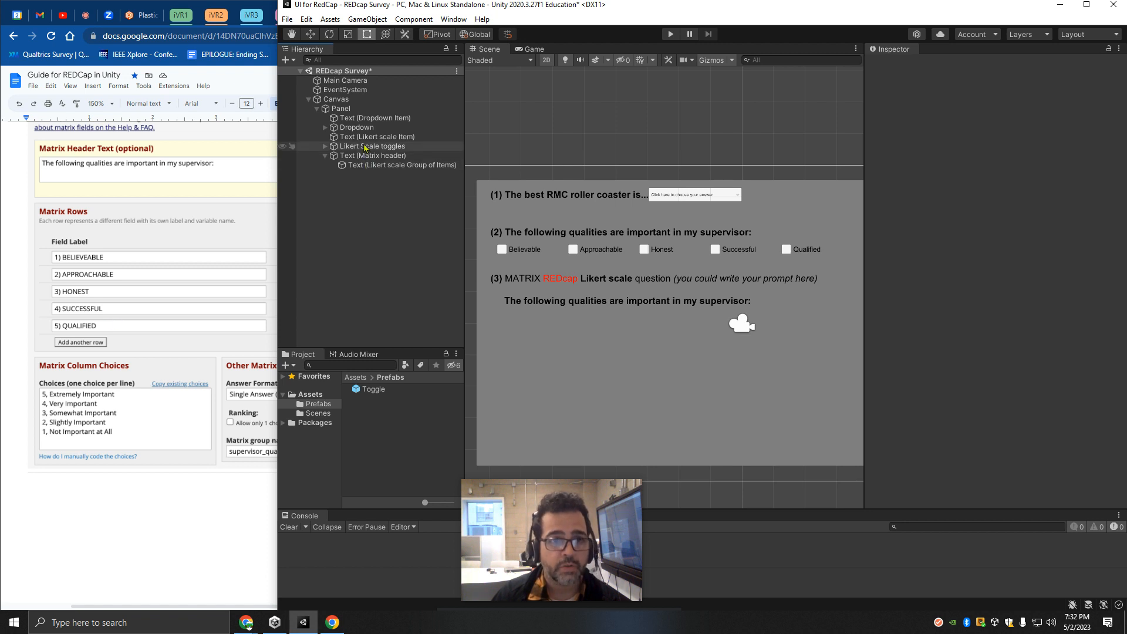
Duplicate the group text, place the copy directly below the original and narrow its box to about 356 wide.
left_click(364, 166)
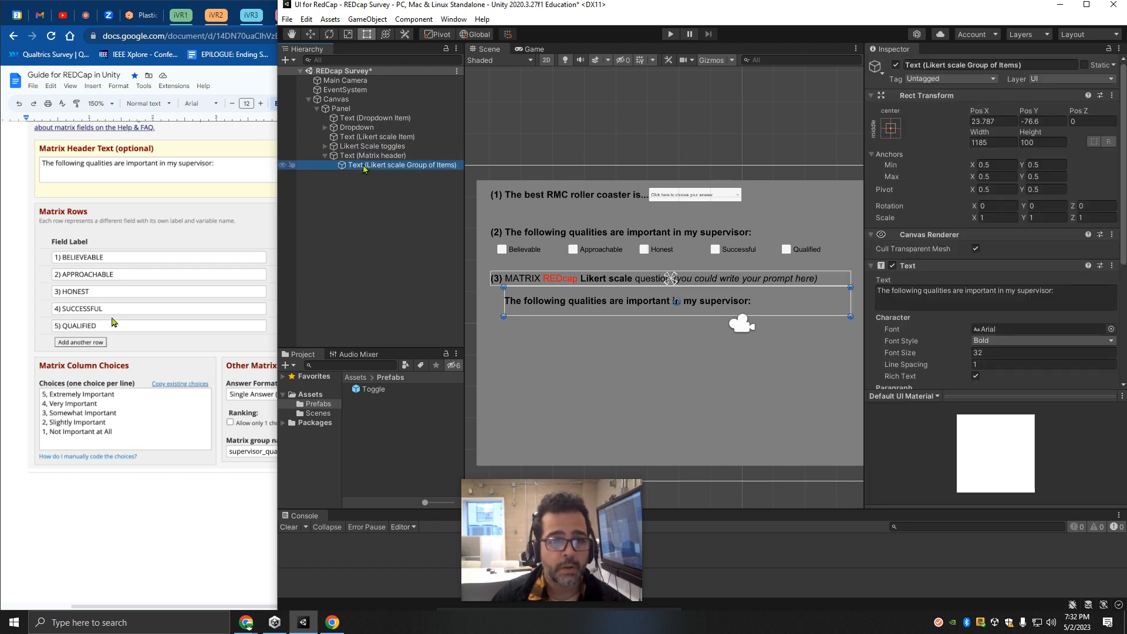
key("ctrl+d")
left_click_drag(546, 304, 546, 333)
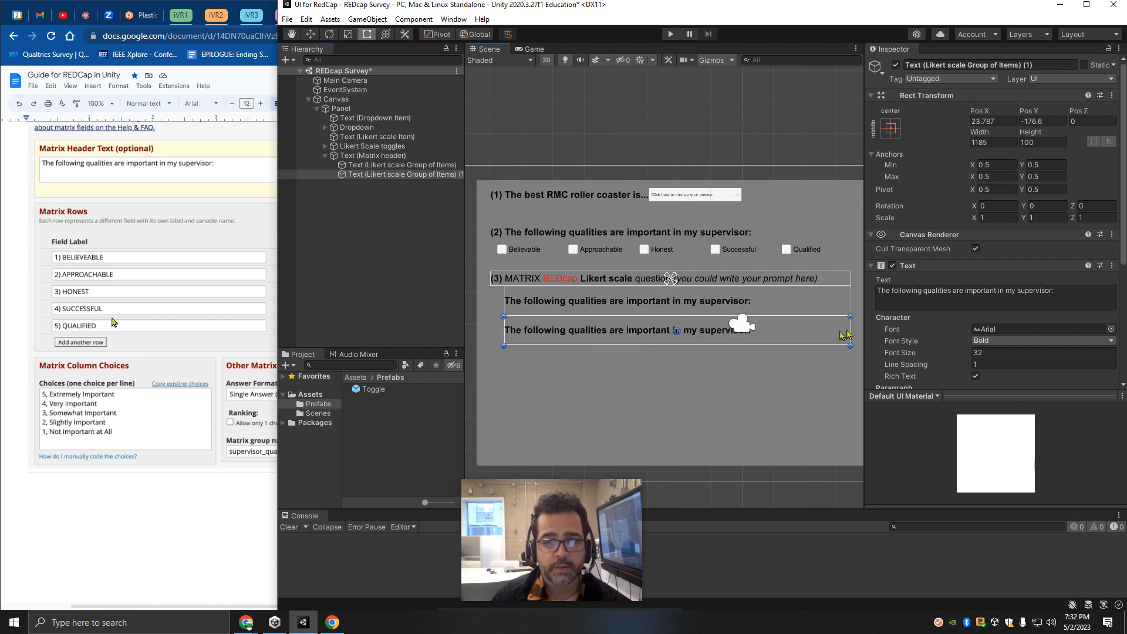
left_click_drag(849, 328, 608, 329)
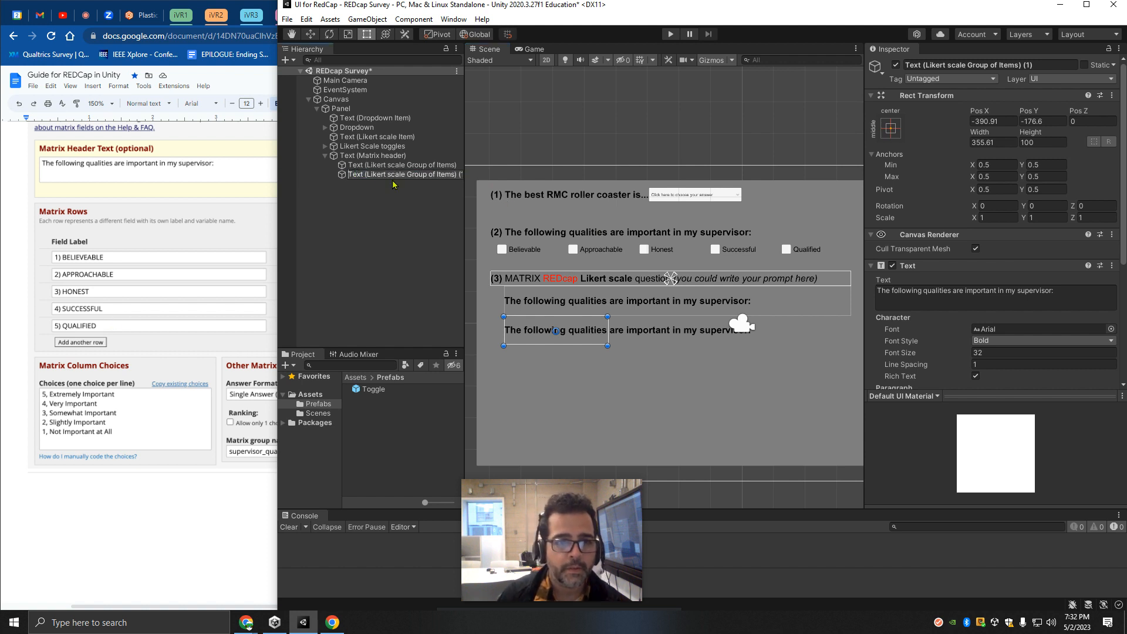
Rename the narrowed copy as "Text (Believable)" and make it a child of Text (Likert scale Group of Items).
key("BackSpace")
key("BackSpace")
key("BackSpace")
key("BackSpace")
key("BackSpace")
key("BackSpace")
key("BackSpace")
key("BackSpace")
key("BackSpace")
key("BackSpace")
key("BackSpace")
key("BackSpace")
key("BackSpace")
key("BackSpace")
key("BackSpace")
key("BackSpace")
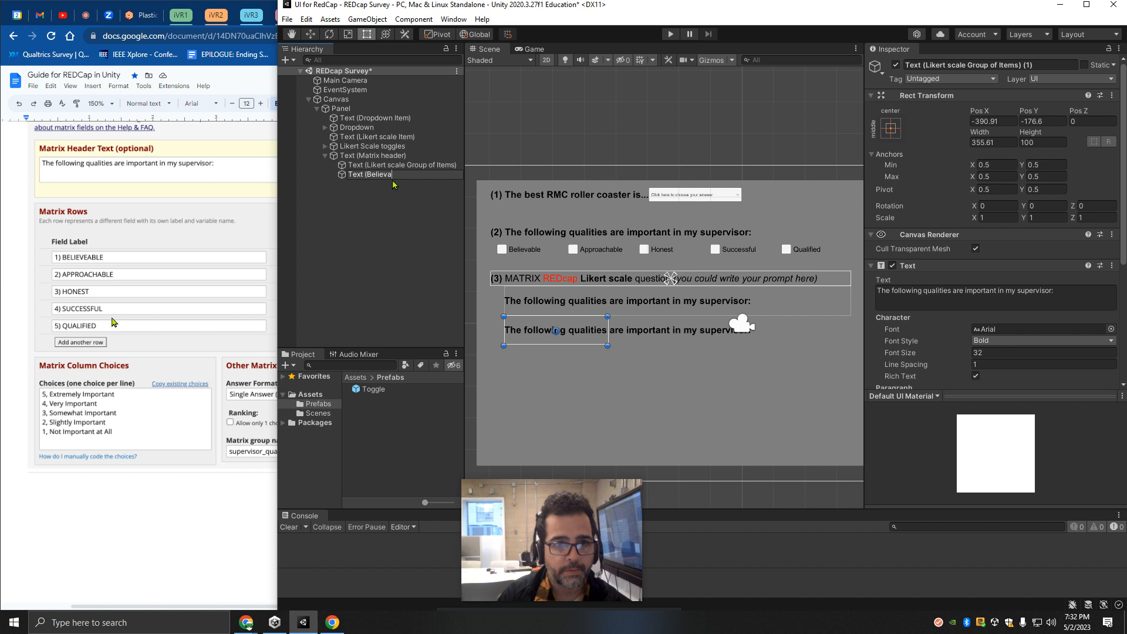
type("Believable)")
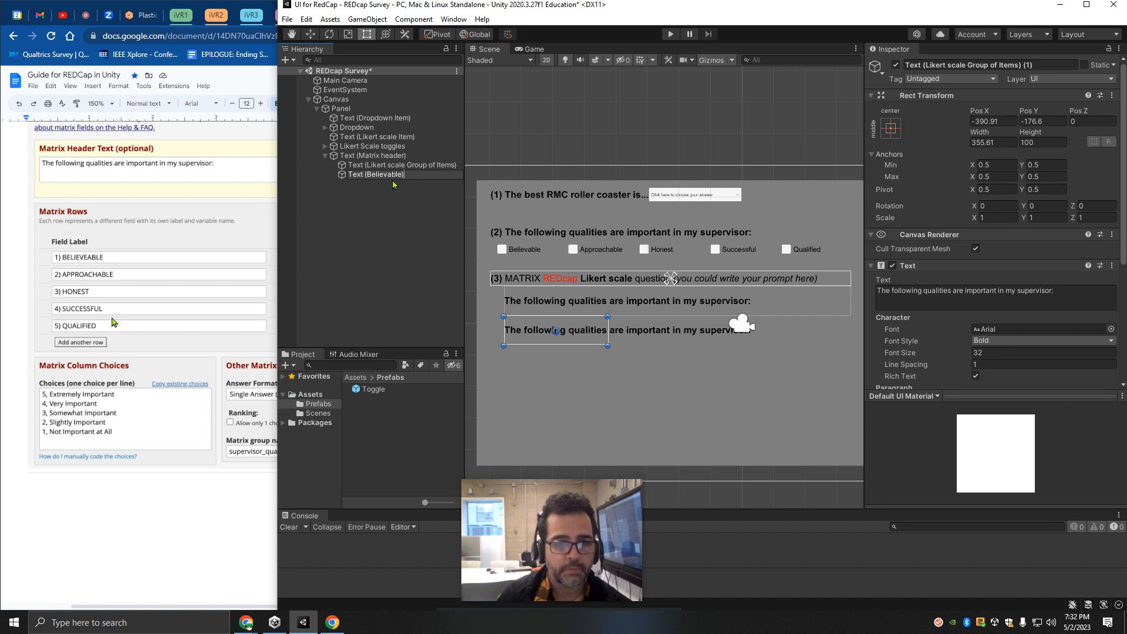
key("Return")
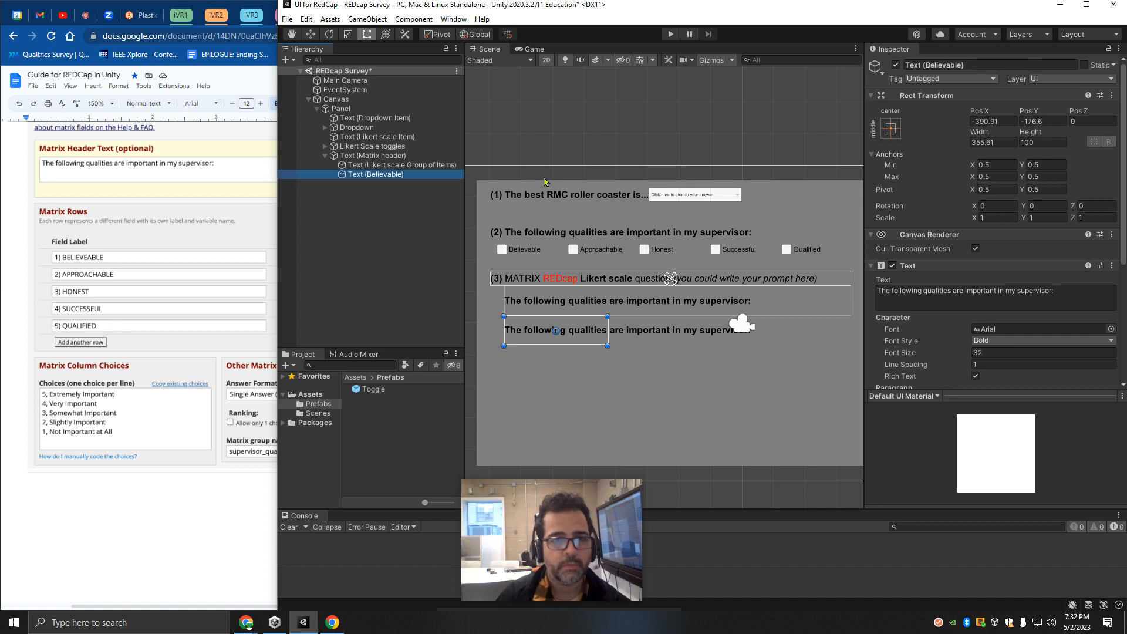
left_click_drag(356, 179, 376, 165)
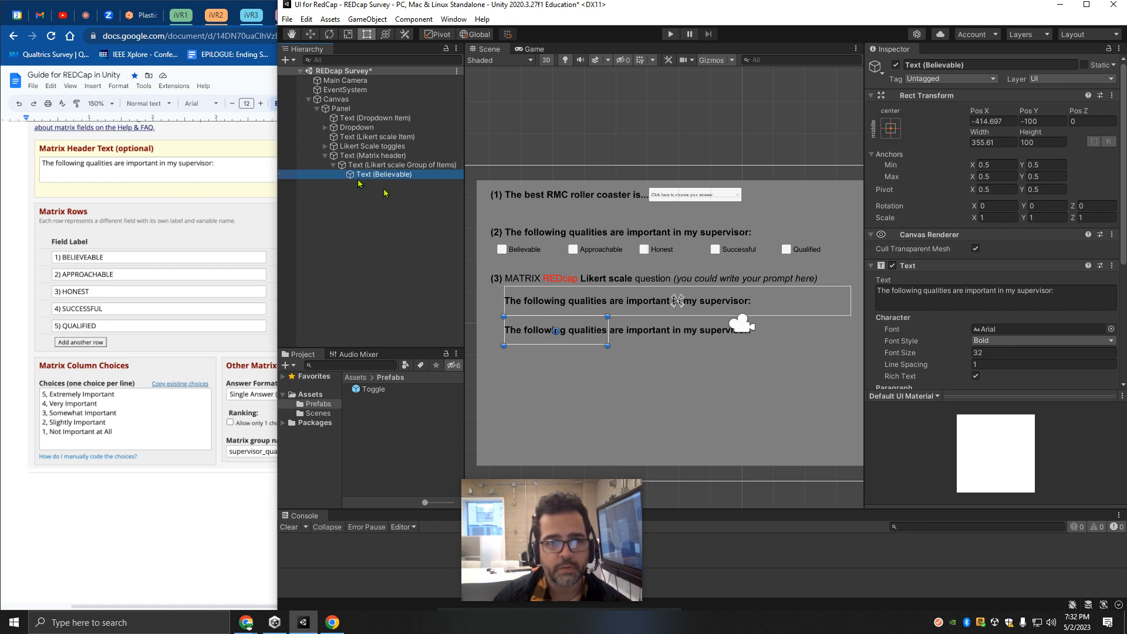
Replace the text content of Text (Believable) with "1) Believeable".
left_click(931, 290)
key("ctrl+a")
type("Beli")
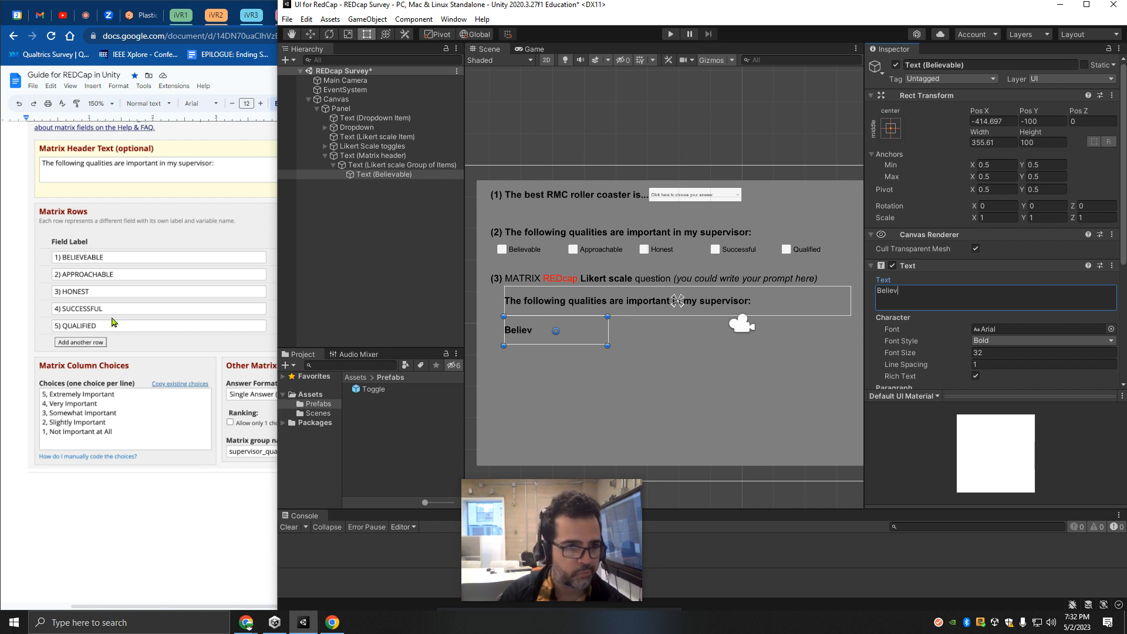
type("evea")
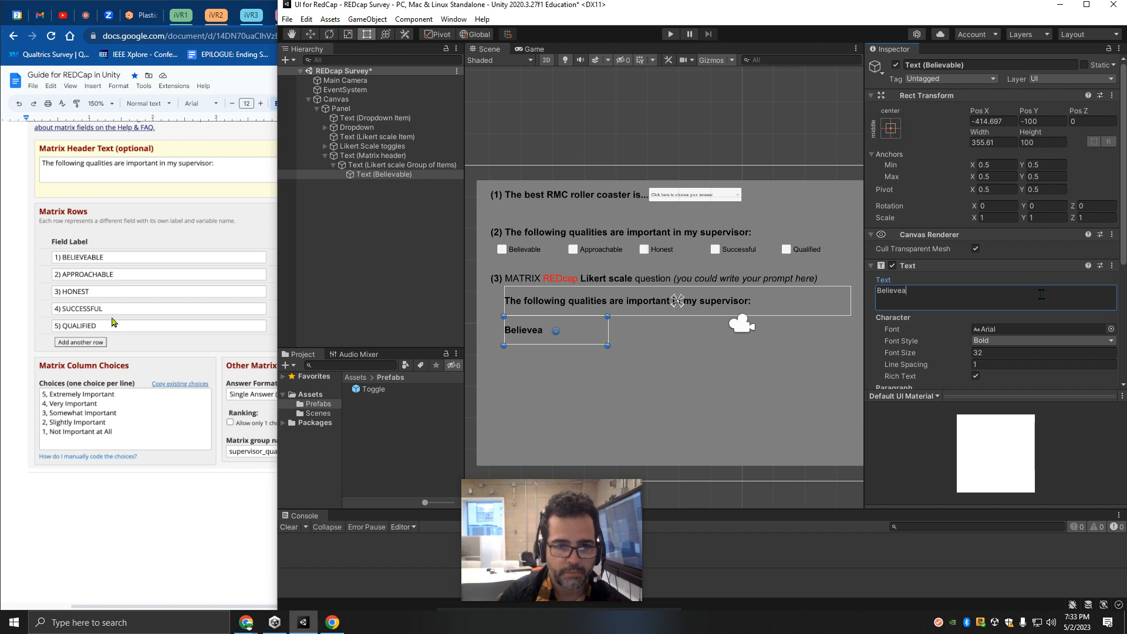
type("v")
key("BackSpace")
type("ble")
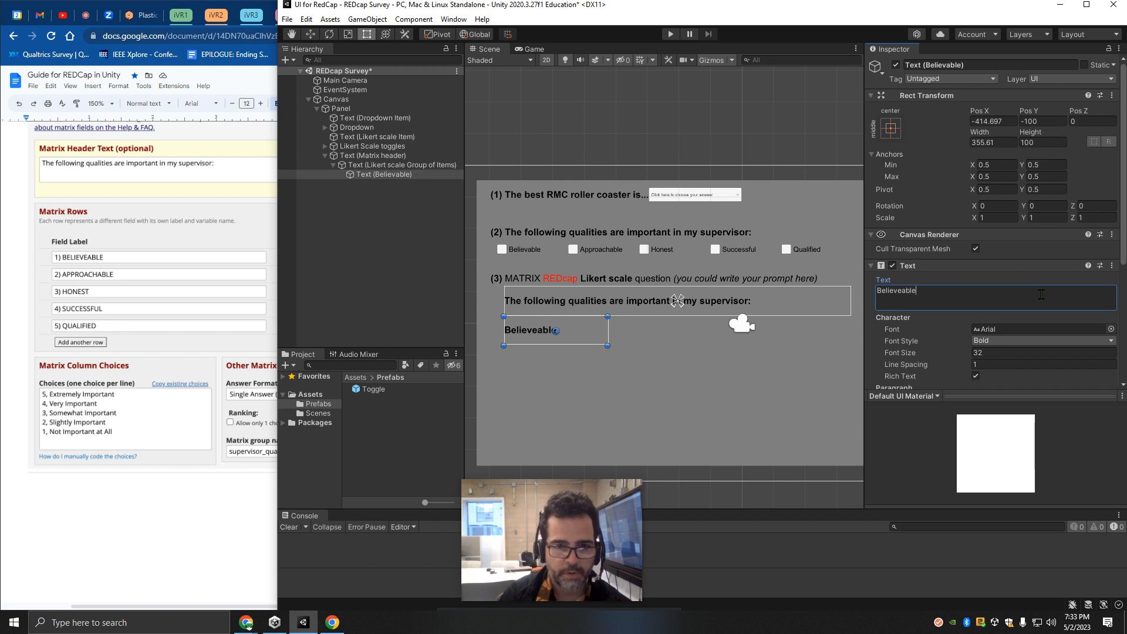
type("1)")
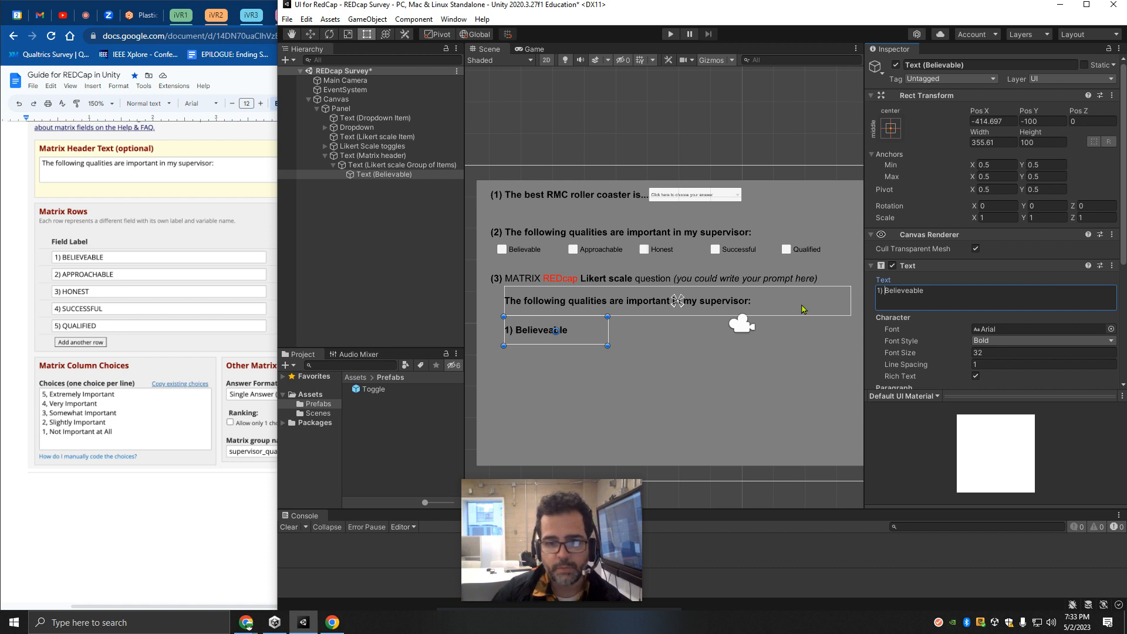
Duplicate Text (Believable) four times within Text (Likert scale Group of Items).
left_click(387, 175)
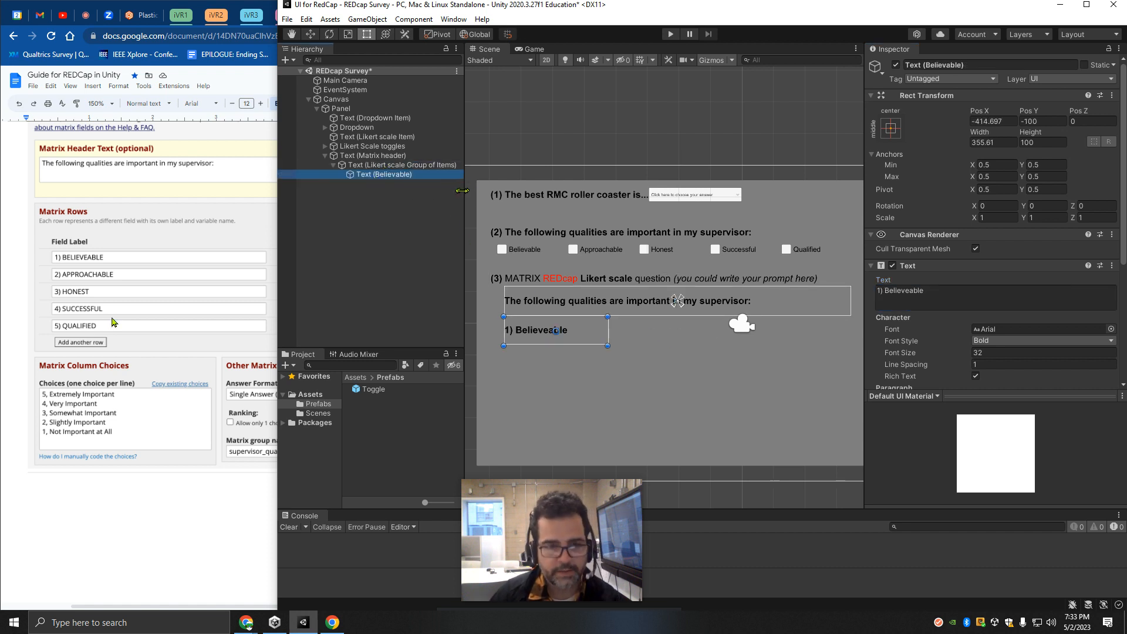
key("ctrl+d")
key("ctrl+d")
key("ctrl+d")
key("ctrl+d")
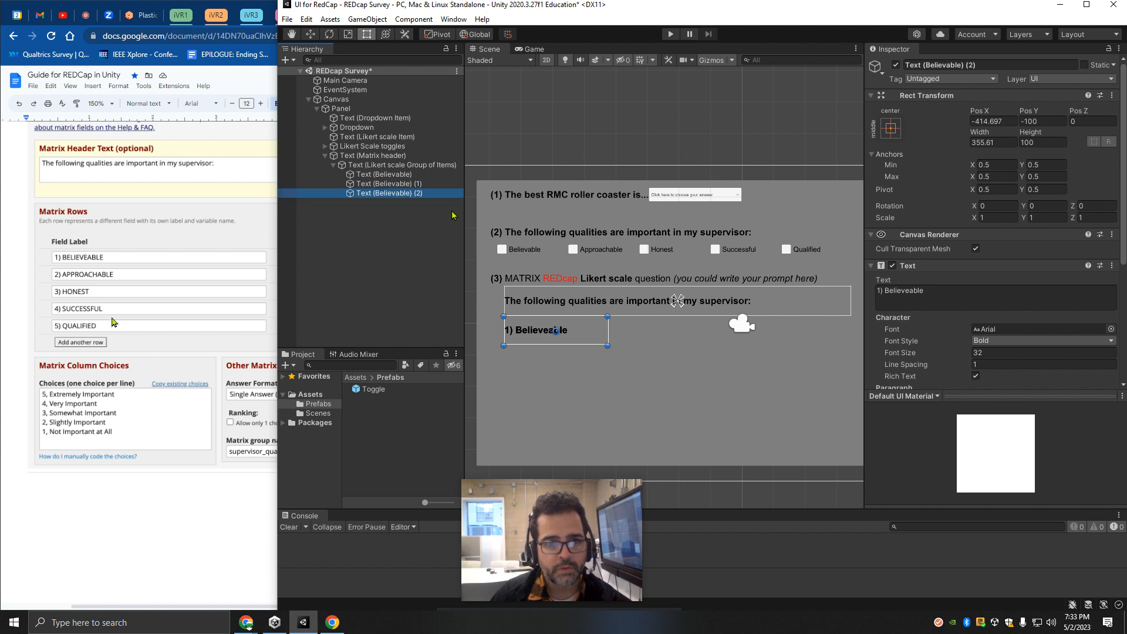
Rename the first copy, Text (Believable) (1), as "Text (Approachable)".
left_click(413, 187)
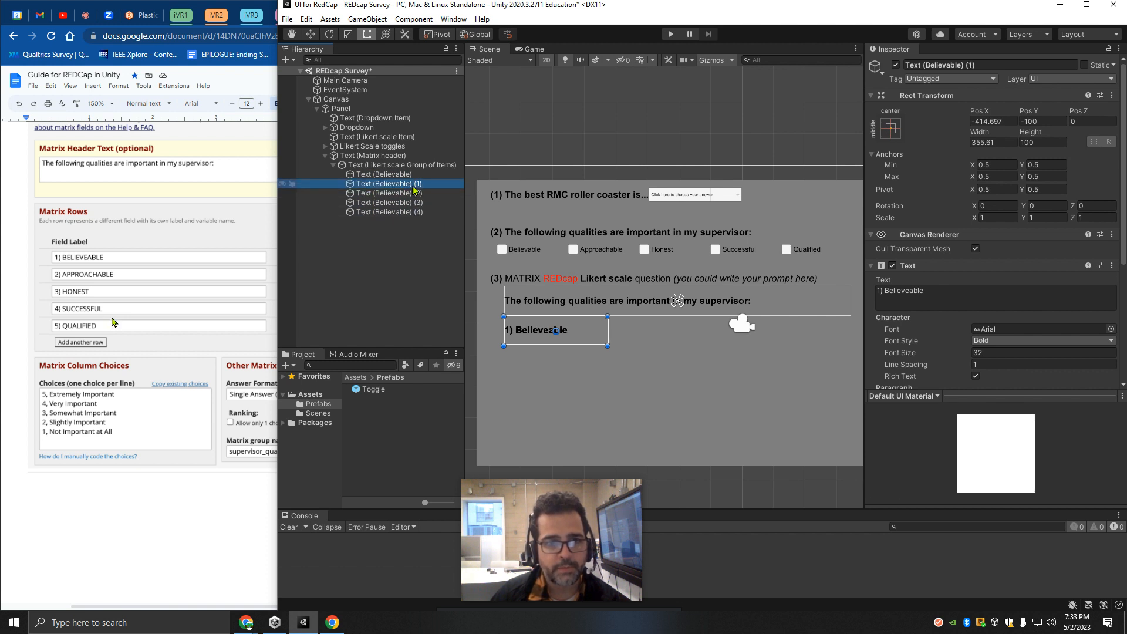
key("F2")
left_click(377, 185)
key("Delete")
key("Delete")
key("Delete")
key("Delete")
key("Delete")
key("Delete")
key("Delete")
key("Delete")
key("Delete")
key("Delete")
key("Delete")
key("Delete")
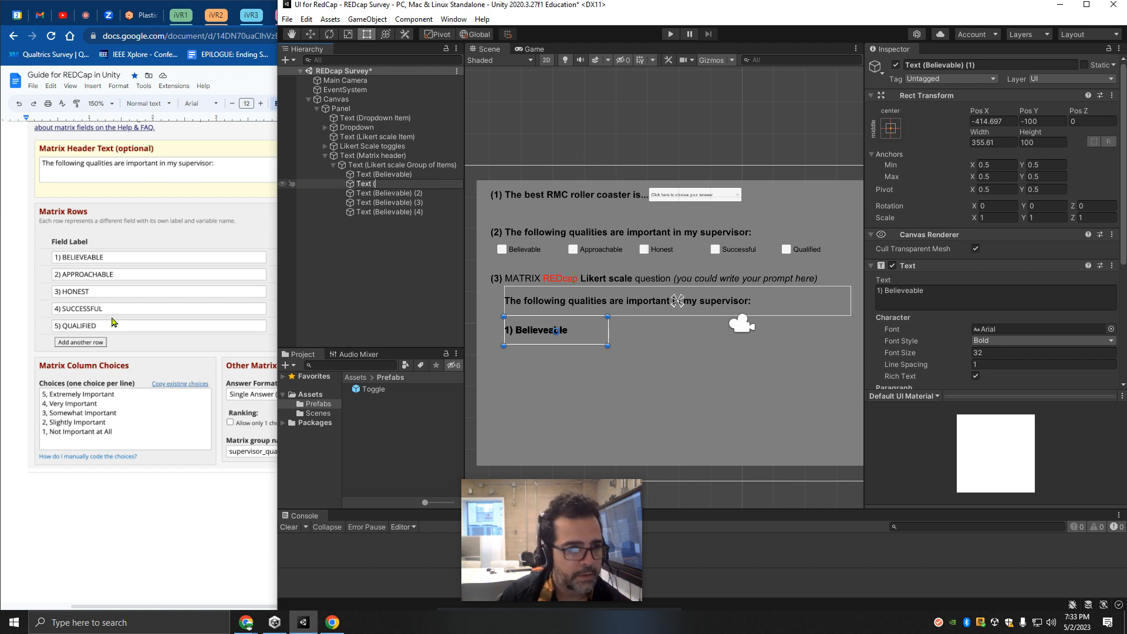
type("Approacha")
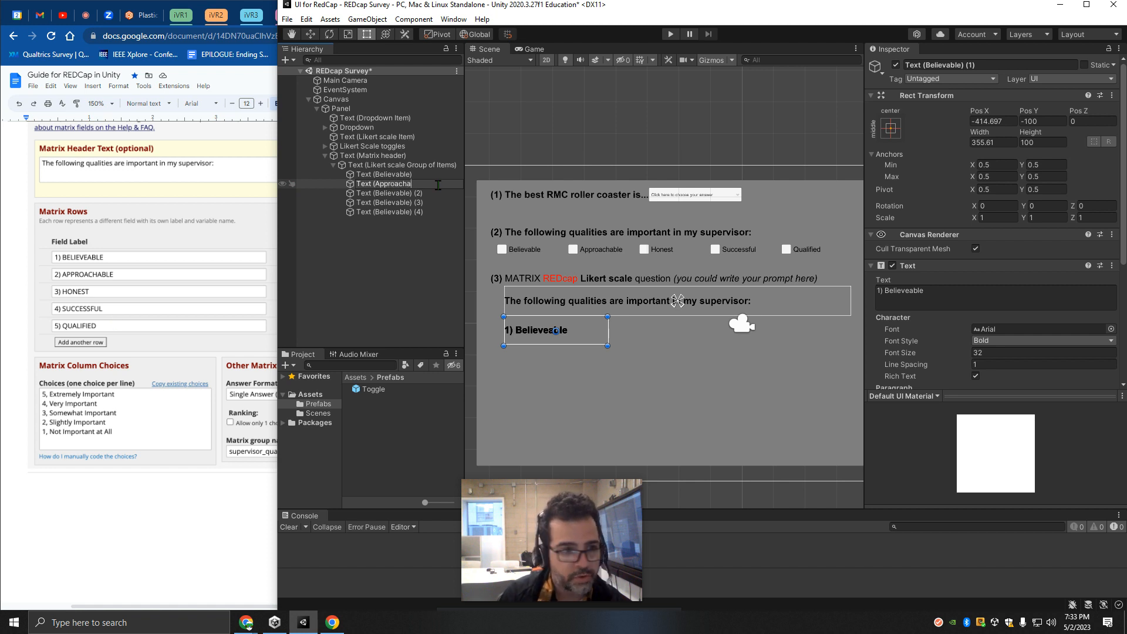
type("ble")
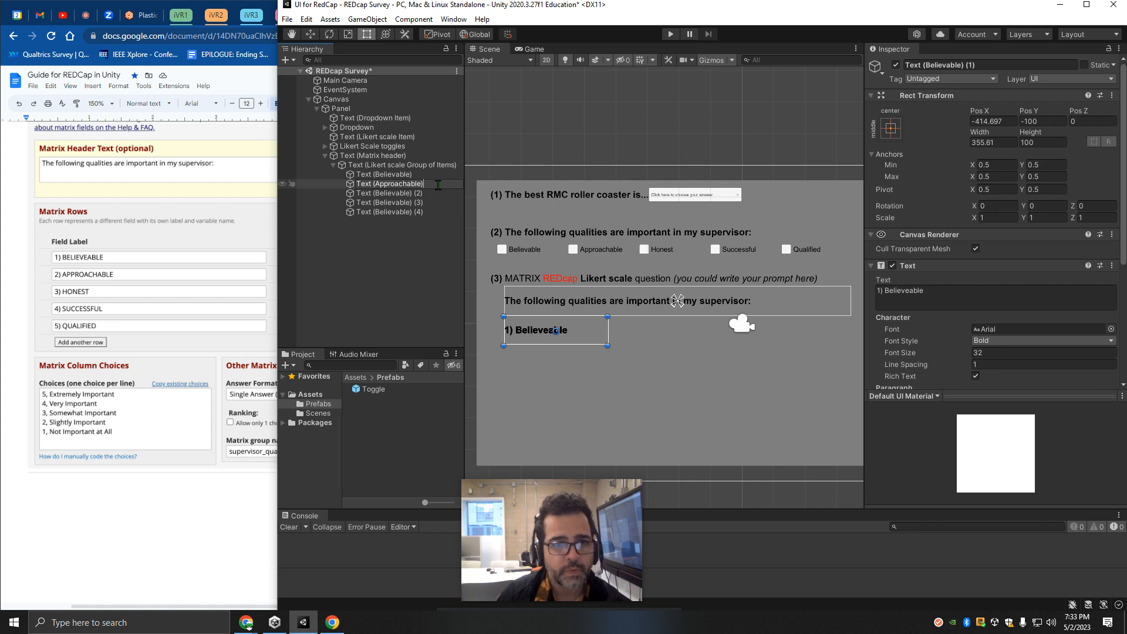
left_click(433, 193)
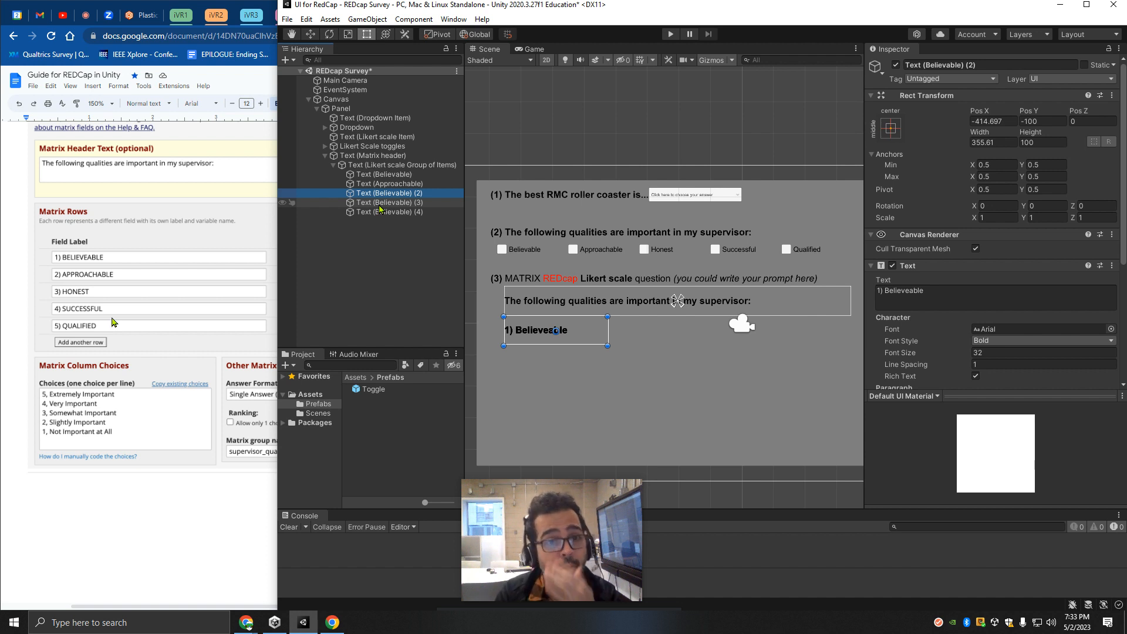
Add a Mesh Renderer component to Text (Believable).
scroll(998, 292, "down", 3)
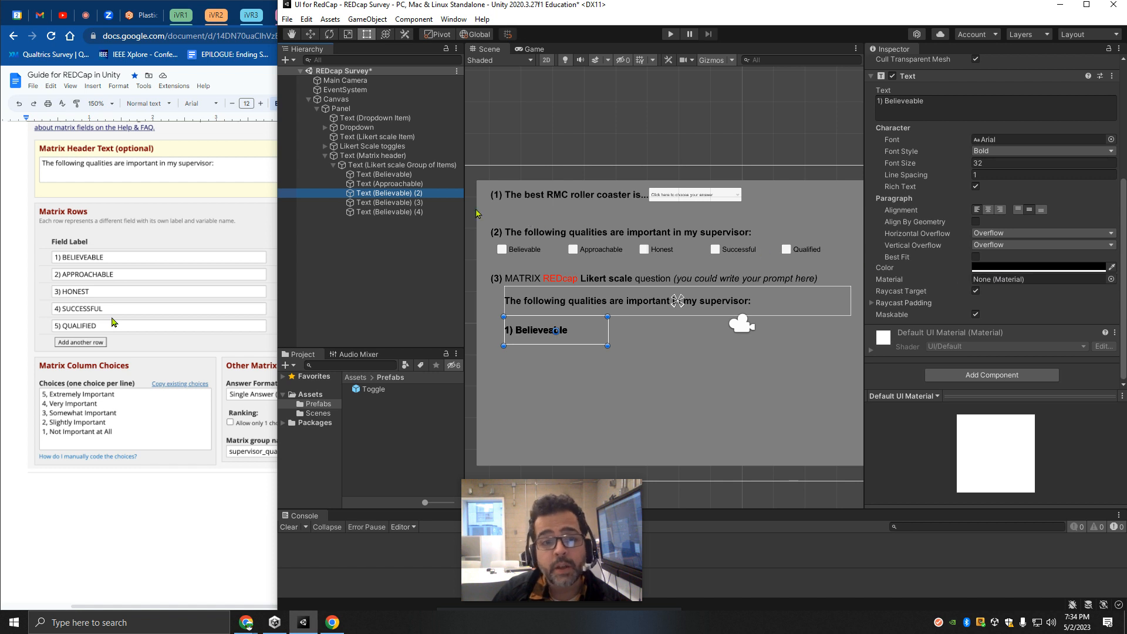
left_click_drag(375, 178, 995, 284)
left_click(385, 175)
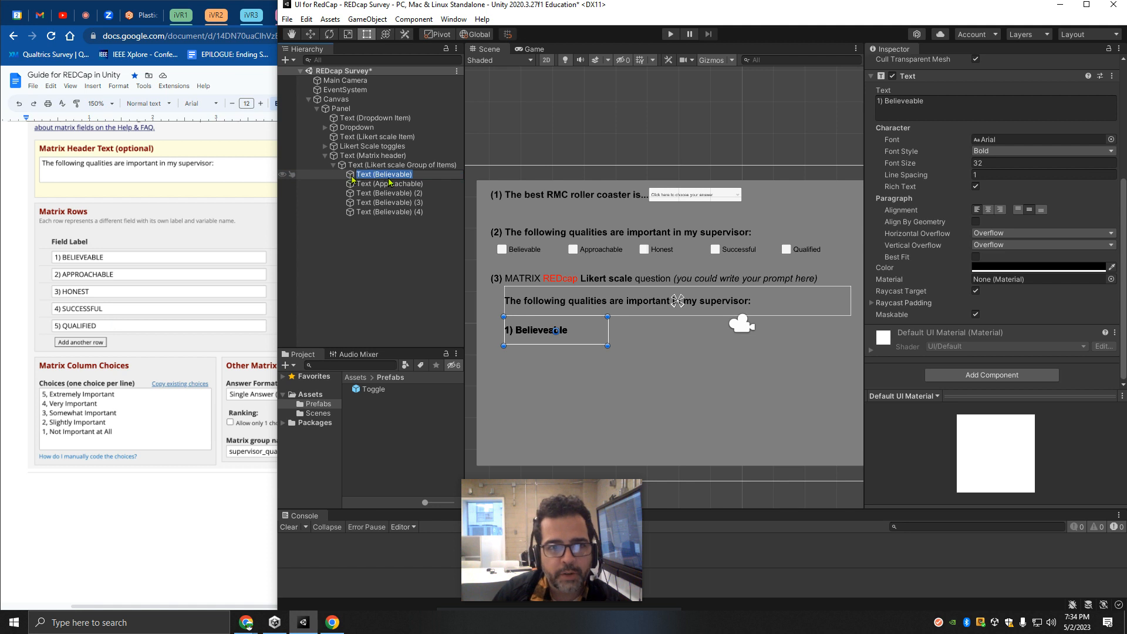
scroll(979, 257, "up", 3)
scroll(978, 258, "down", 3)
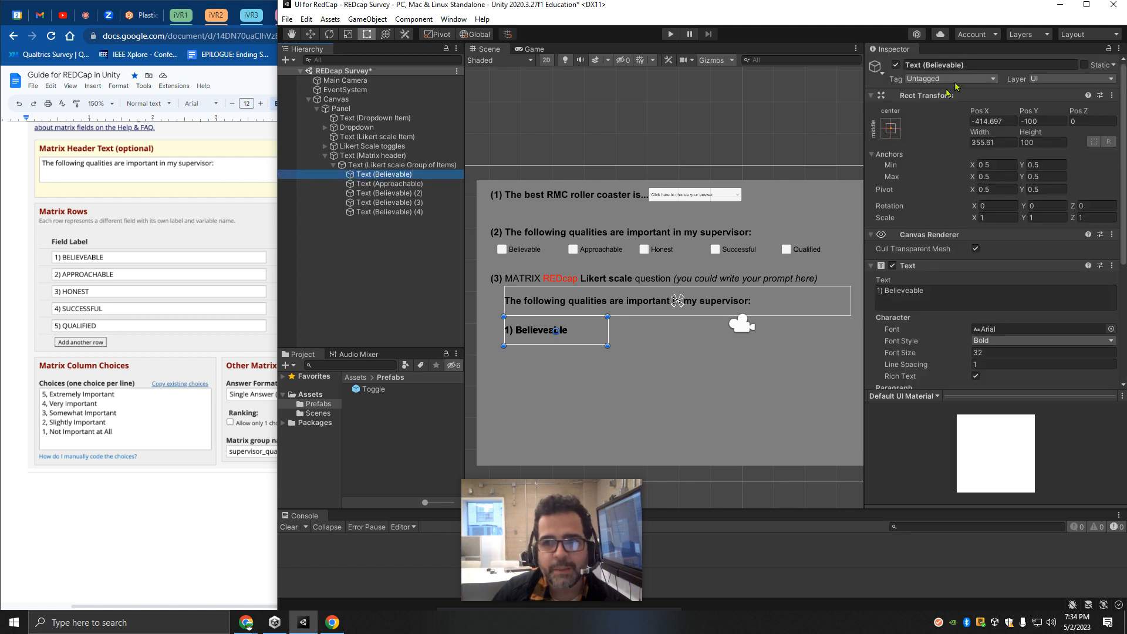
left_click(971, 376)
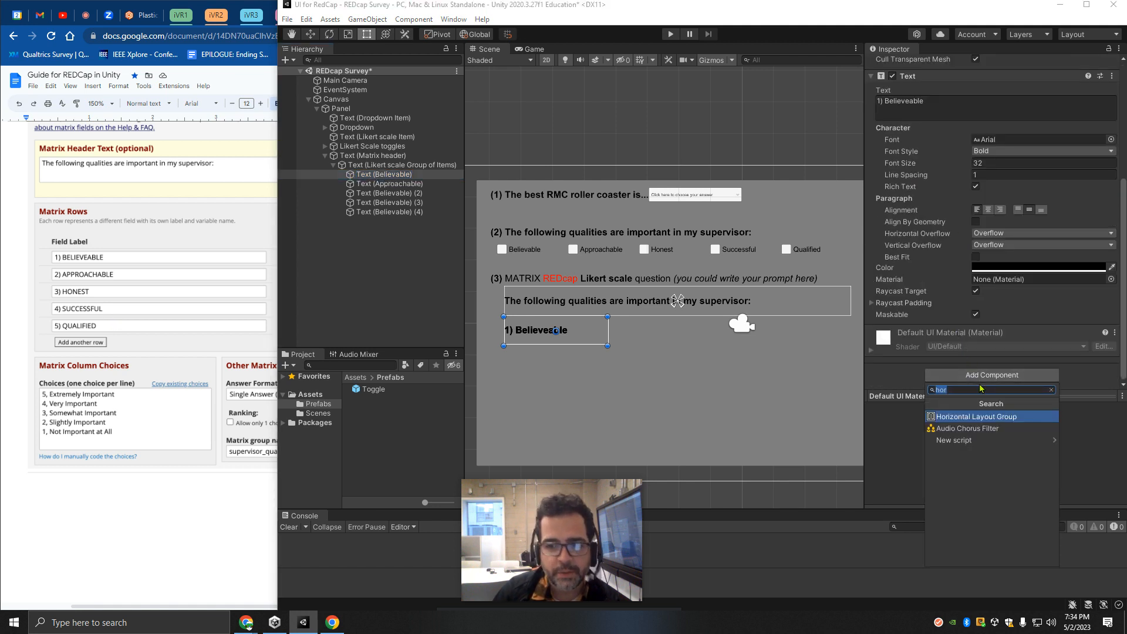
type("ma")
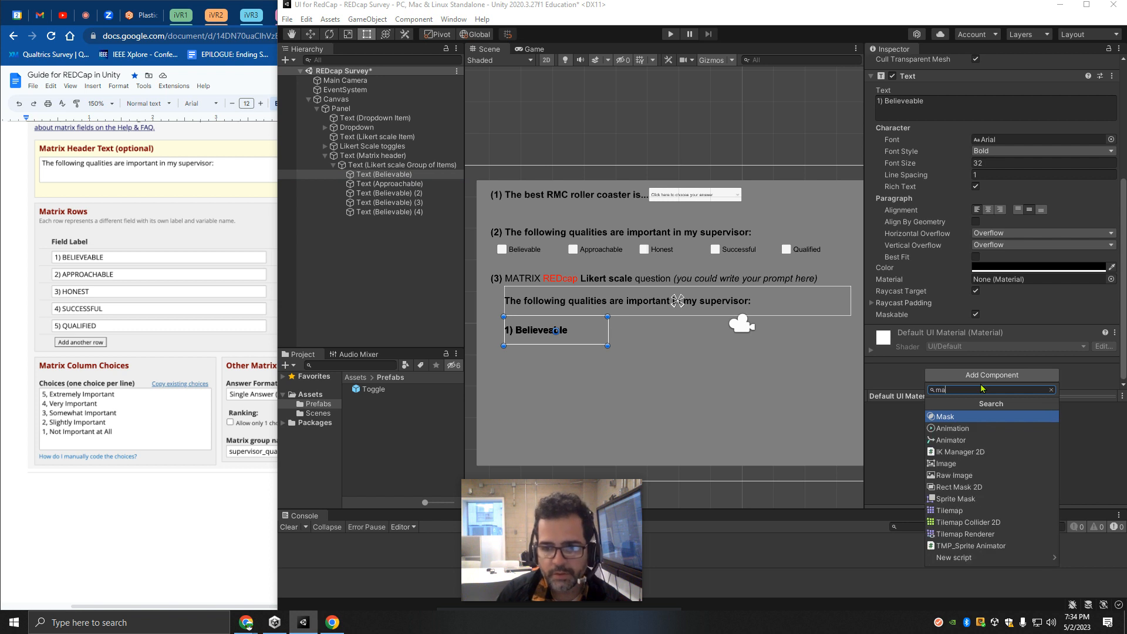
key("BackSpace")
key("BackSpace")
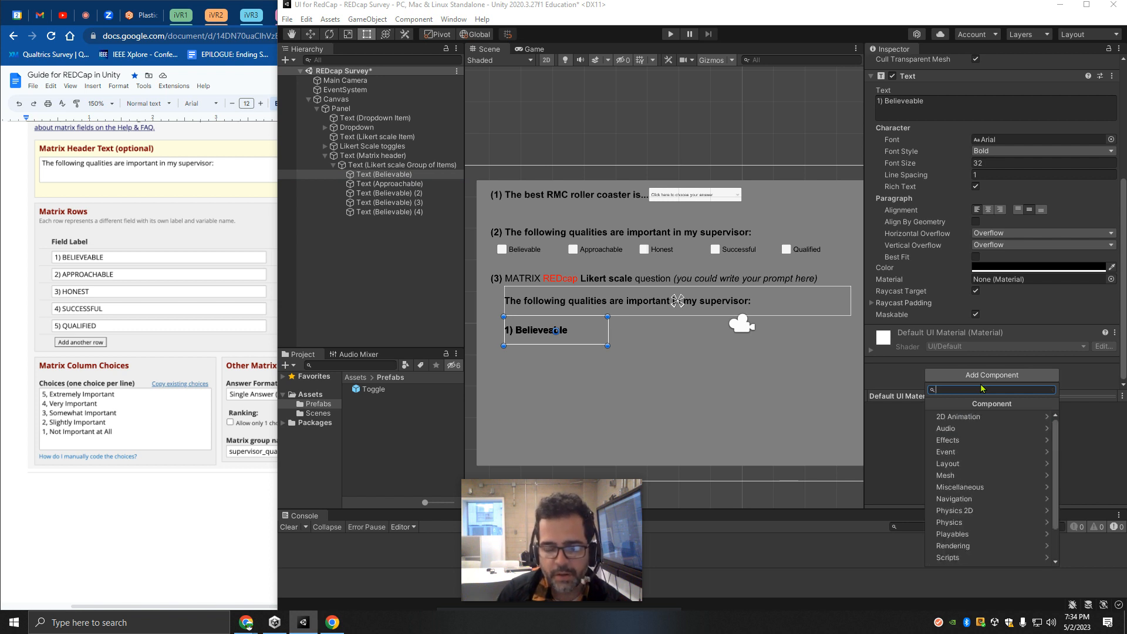
type("tex")
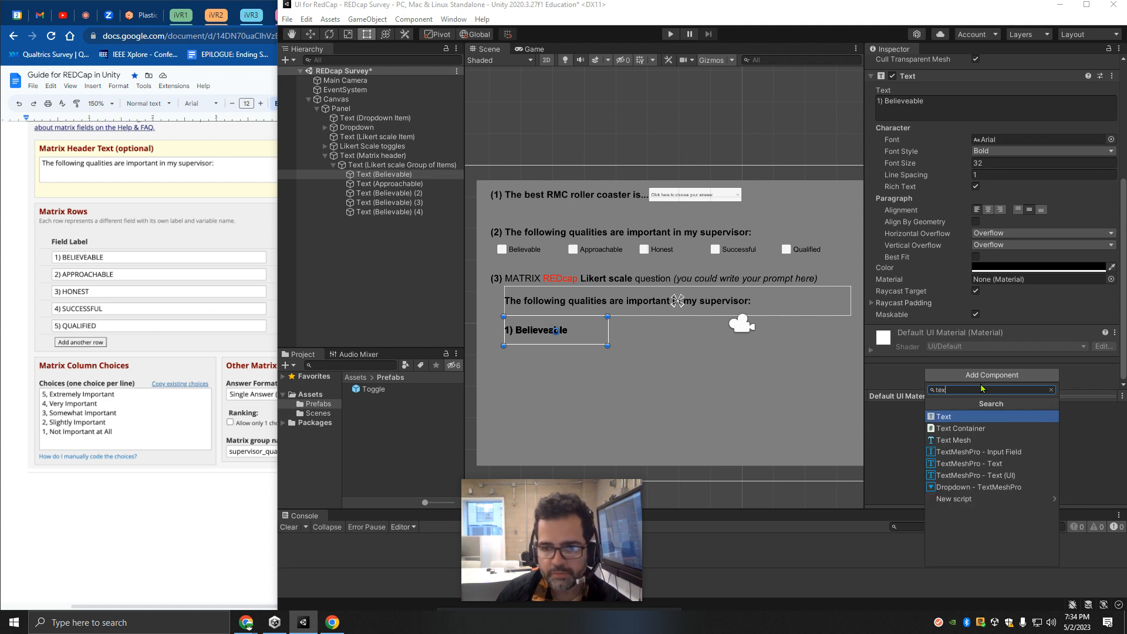
type("t")
key("BackSpace")
key("BackSpace")
key("BackSpace")
key("BackSpace")
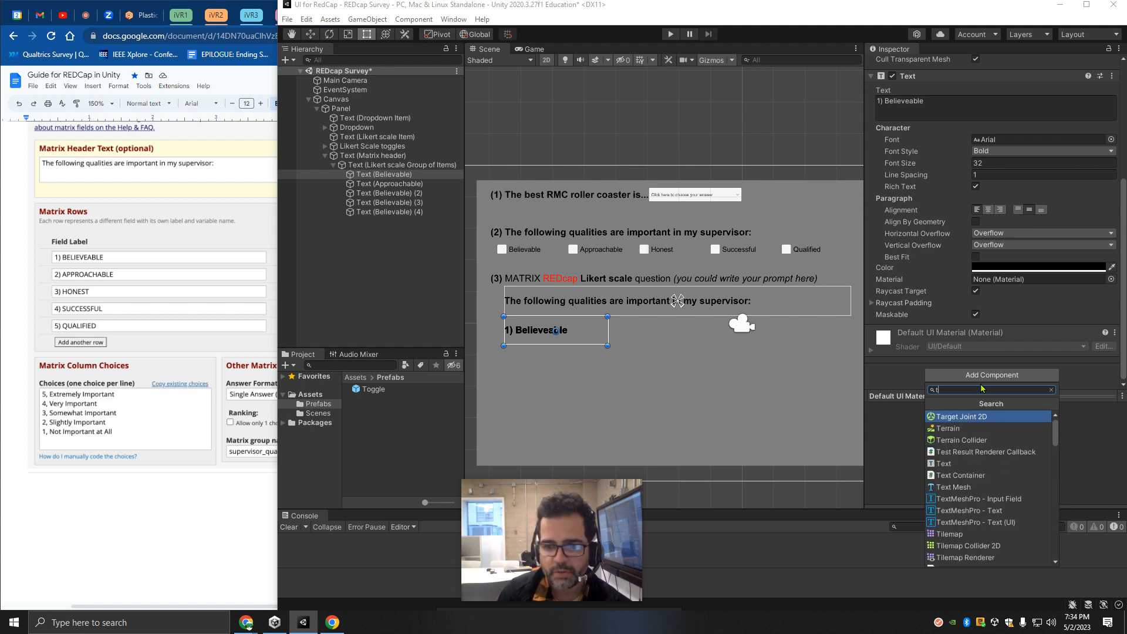
type("render")
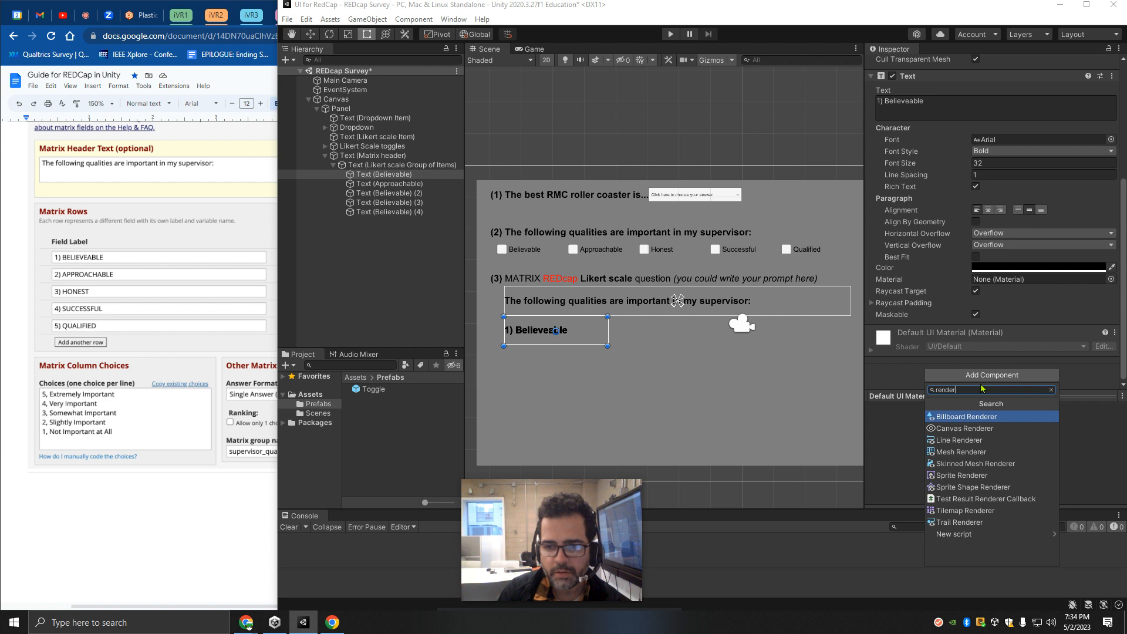
key("Down")
key("Down")
key("Down")
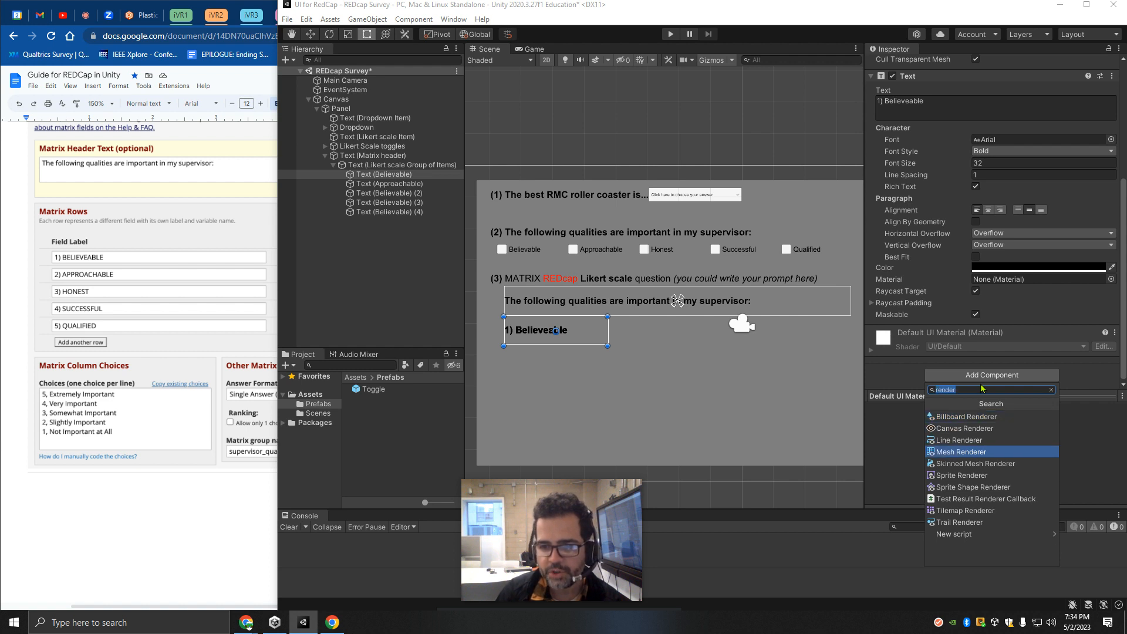
key("Return")
Examine the component settings of Text (Believable) and browse the materials available for its text without choosing one.
scroll(981, 387, "down", 3)
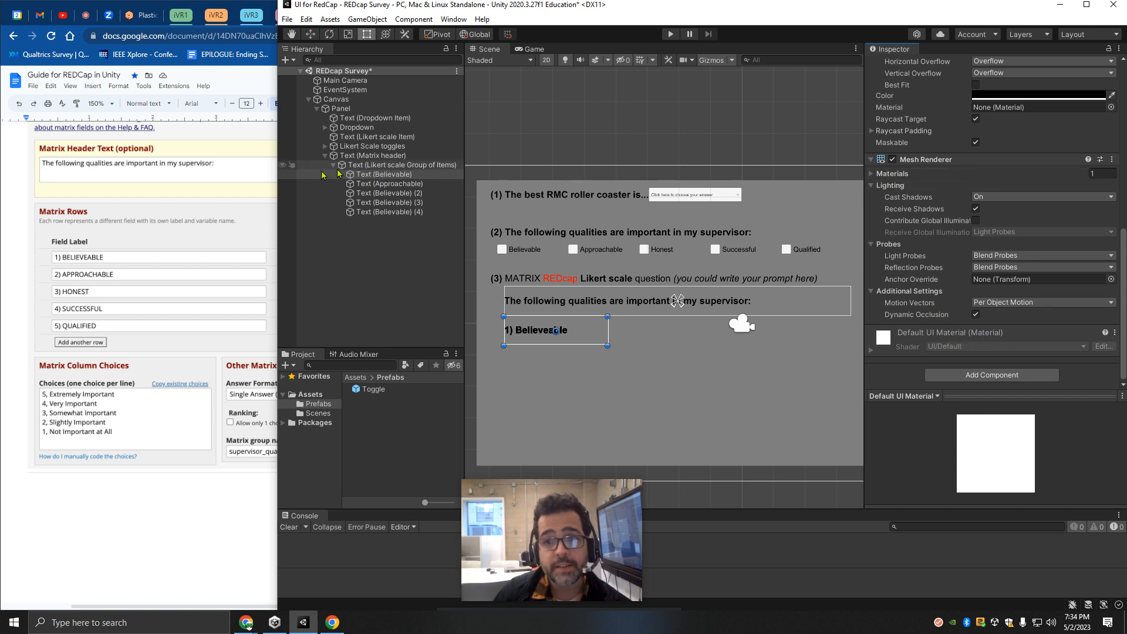
scroll(1006, 323, "up", 11)
scroll(920, 230, "down", 9)
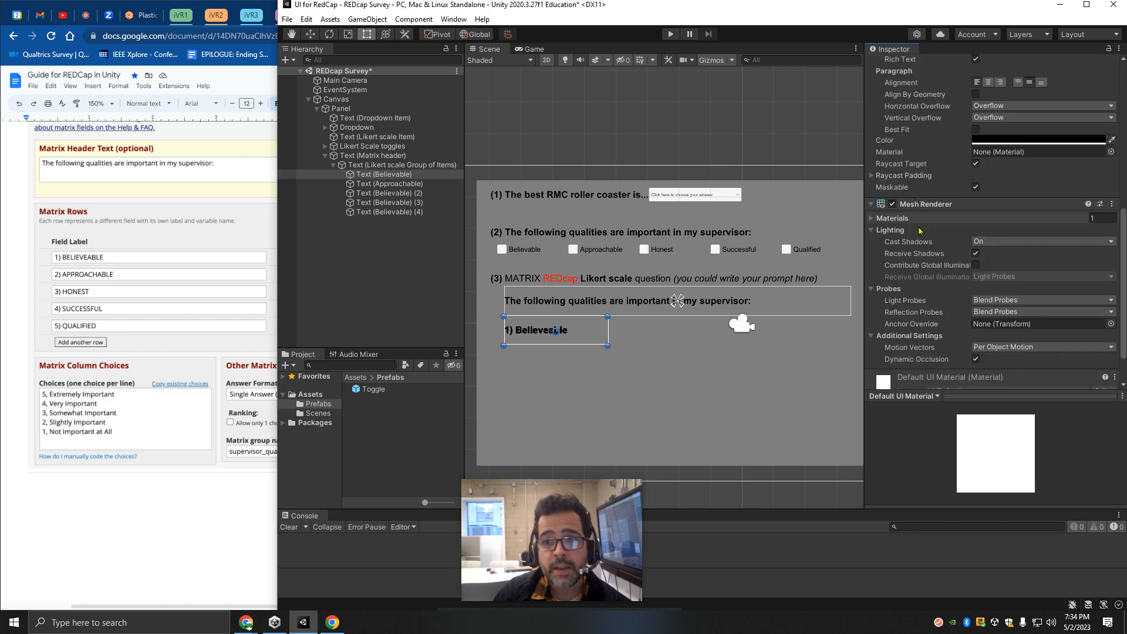
scroll(951, 254, "down", 2)
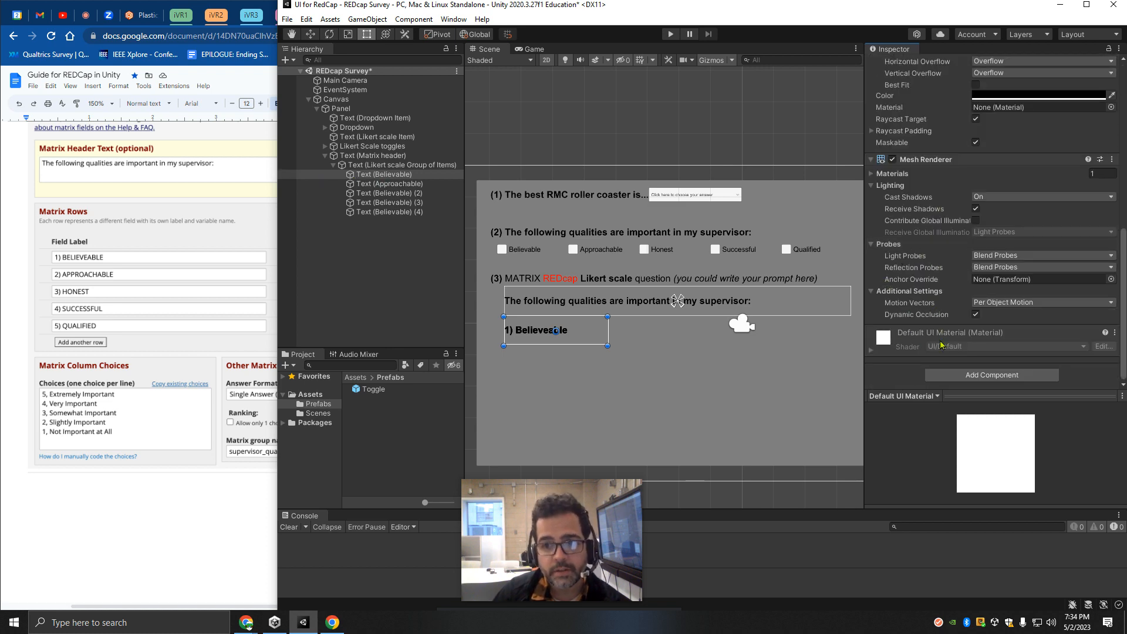
scroll(966, 340, "up", 12)
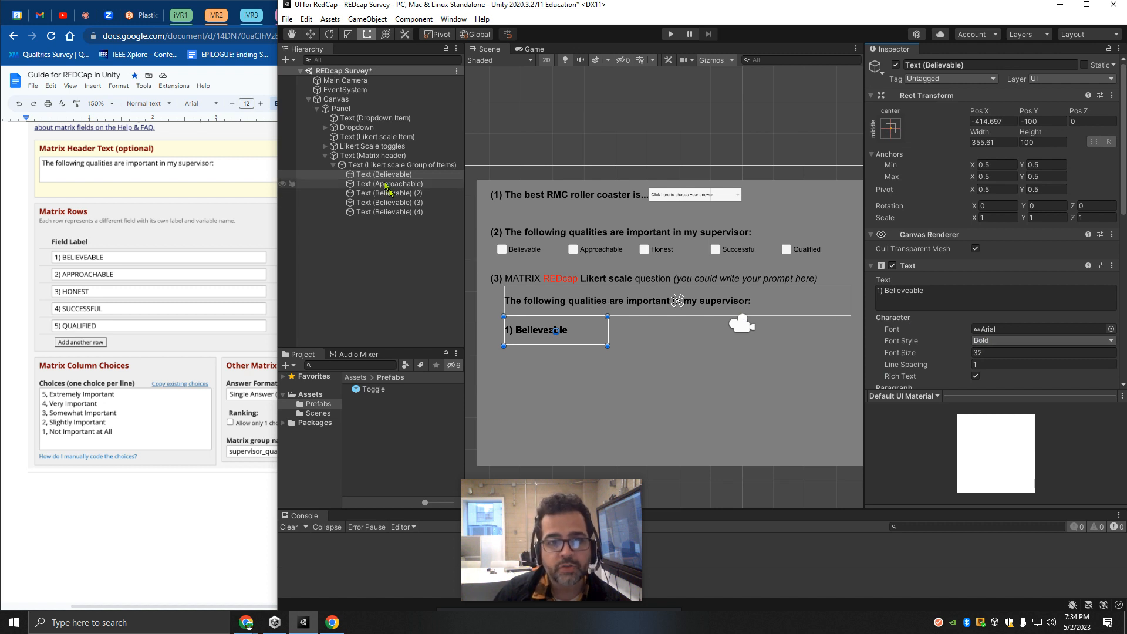
scroll(985, 247, "down", 4)
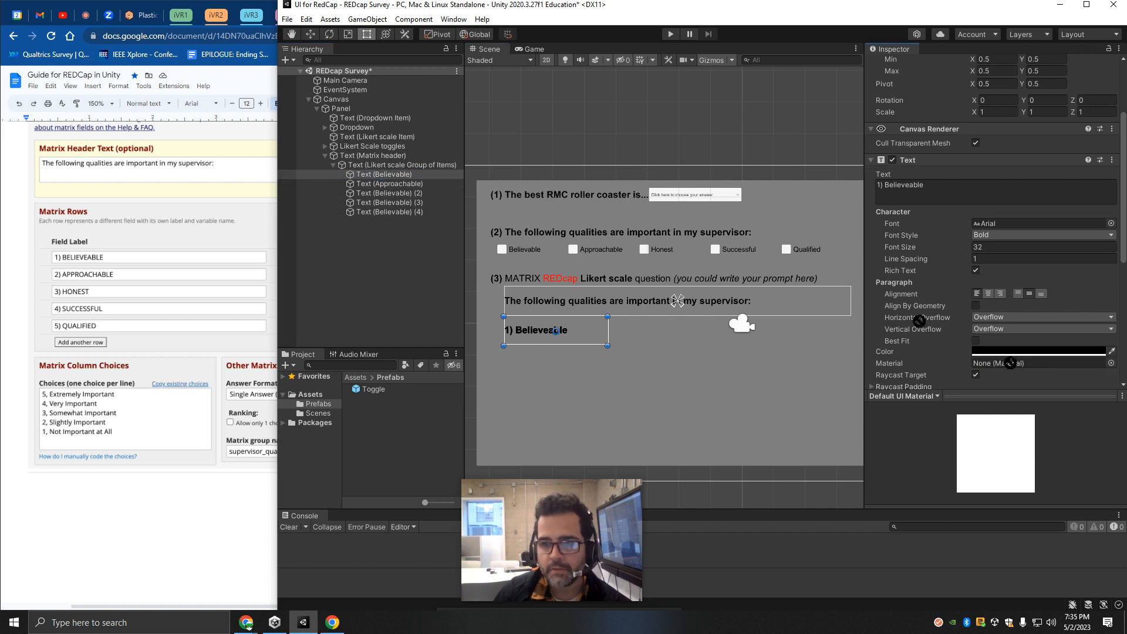
scroll(1003, 366, "down", 1)
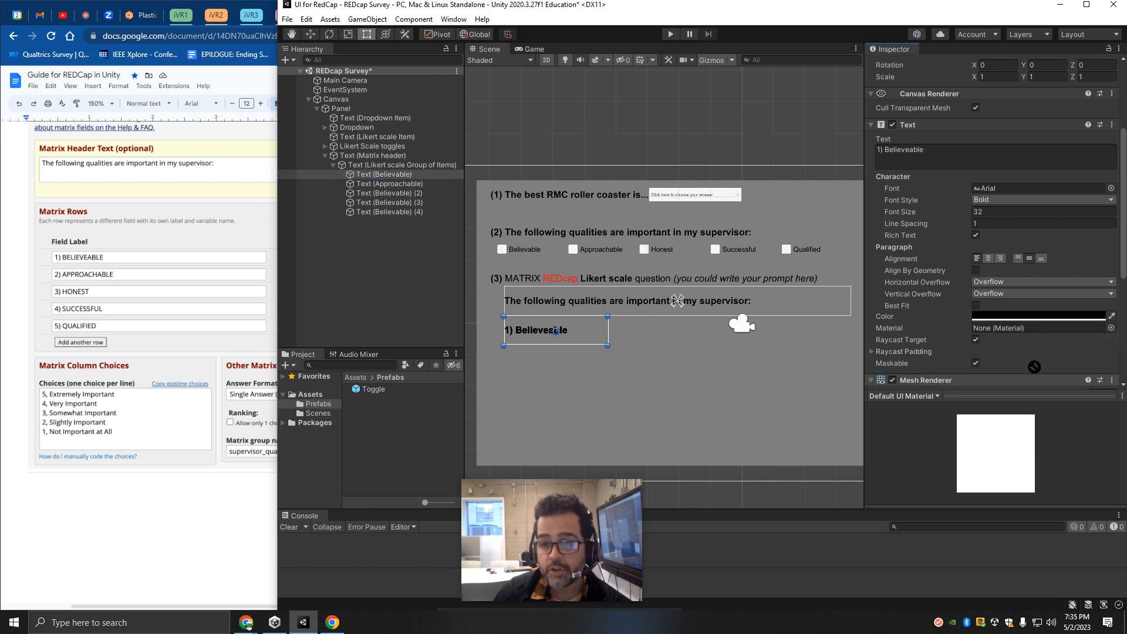
left_click(1111, 327)
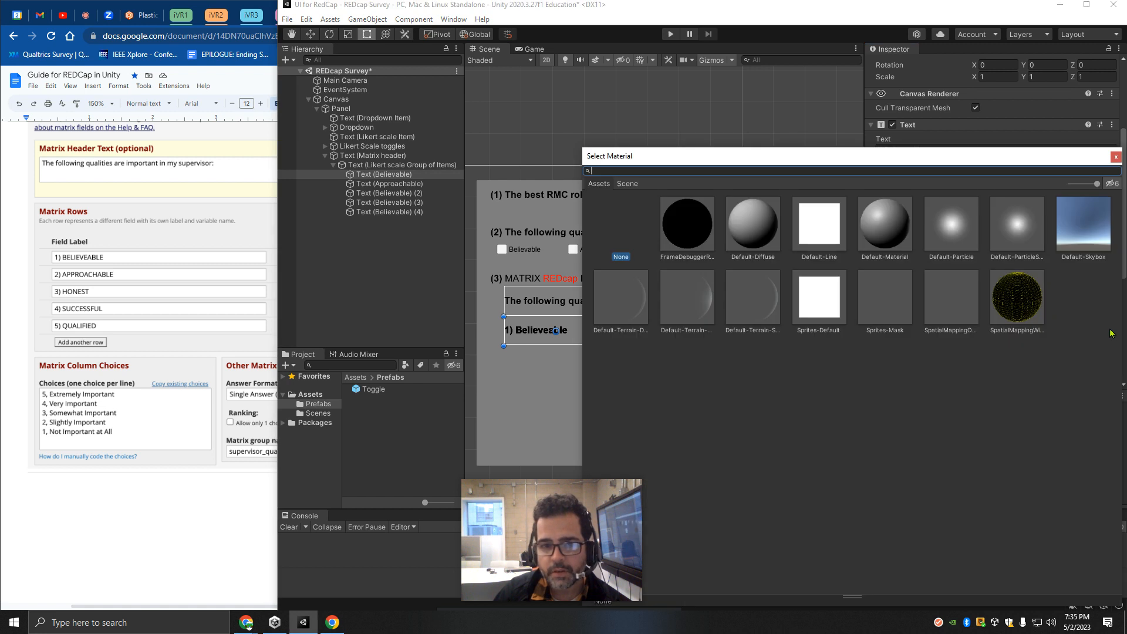
left_click(1115, 158)
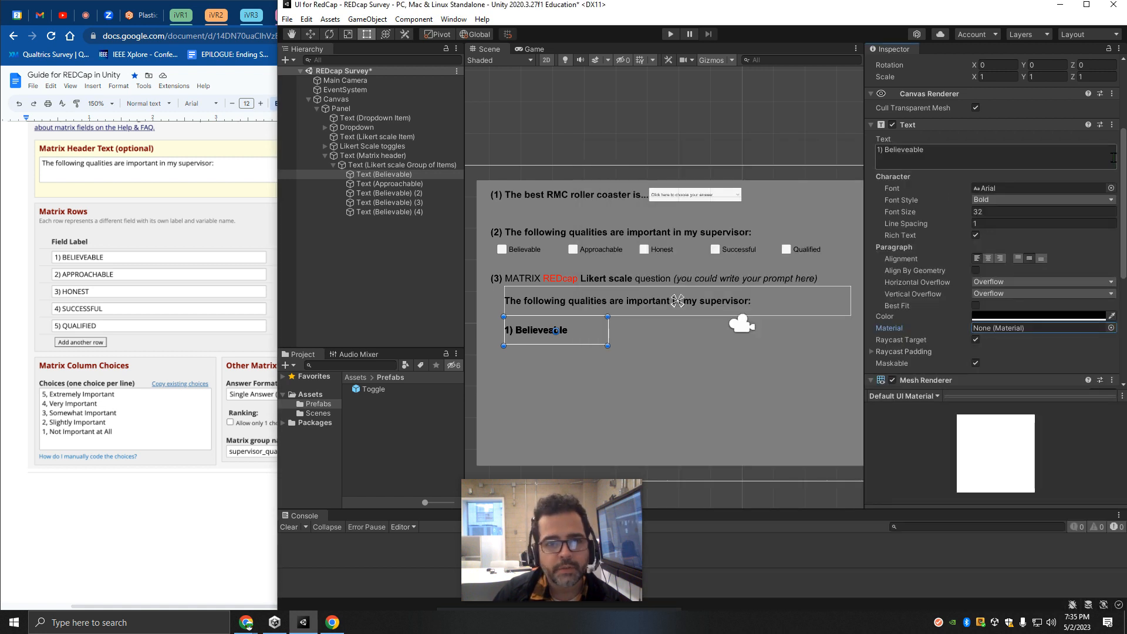
Remove the Mesh Renderer component from Text (Believable) and show the contents of the Assets folder.
scroll(933, 332, "down", 5)
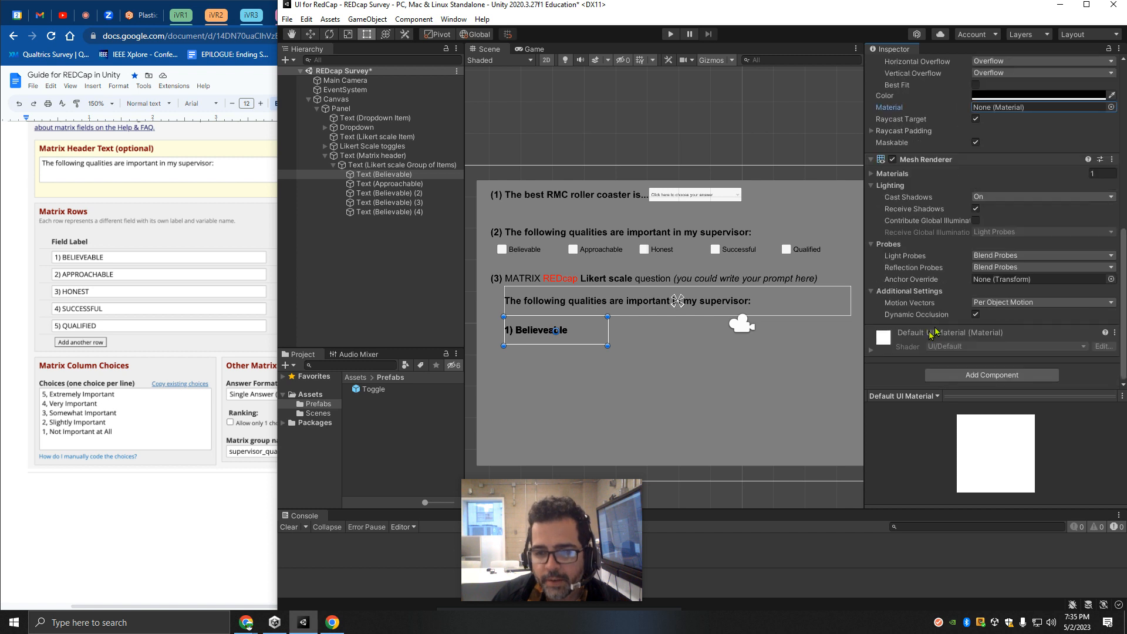
left_click(1114, 163)
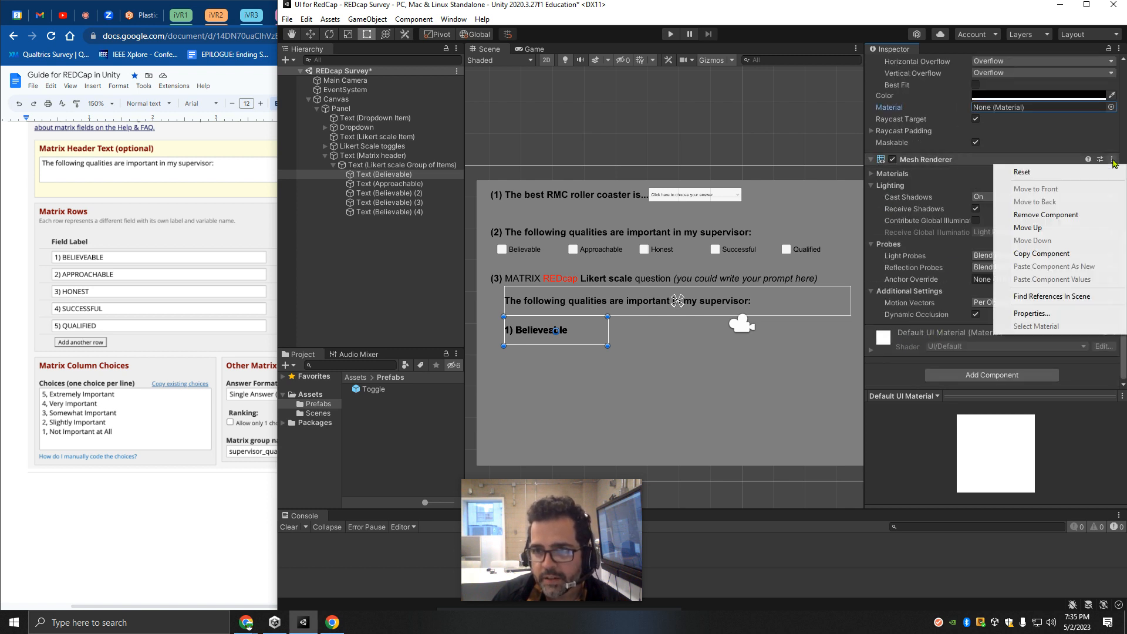
left_click(1032, 220)
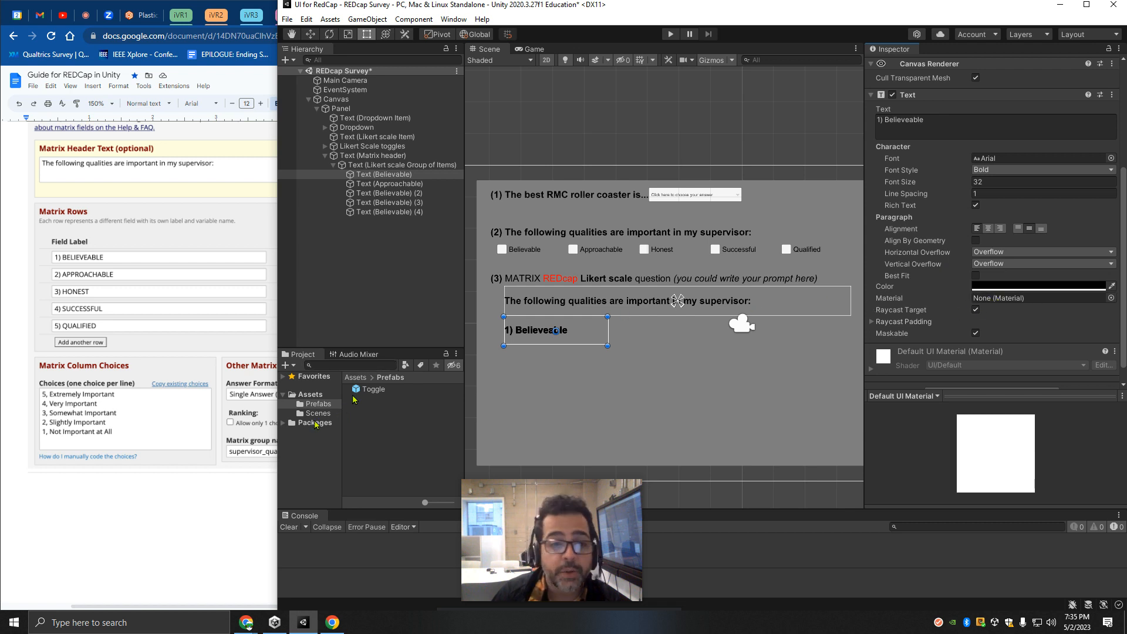
left_click(310, 395)
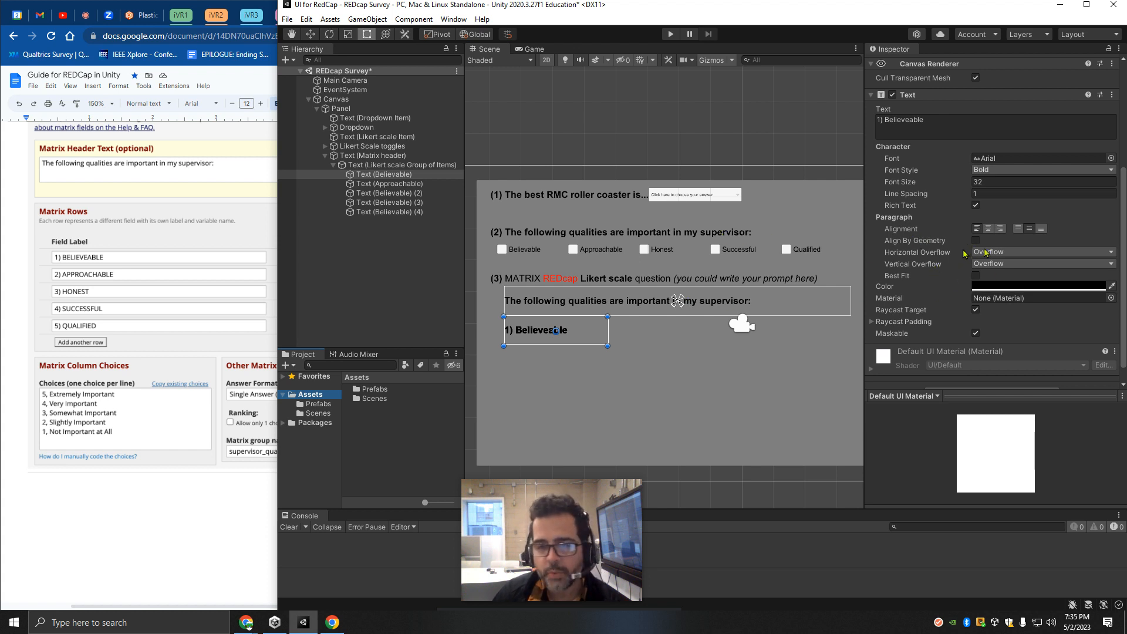
scroll(952, 294, "down", 1)
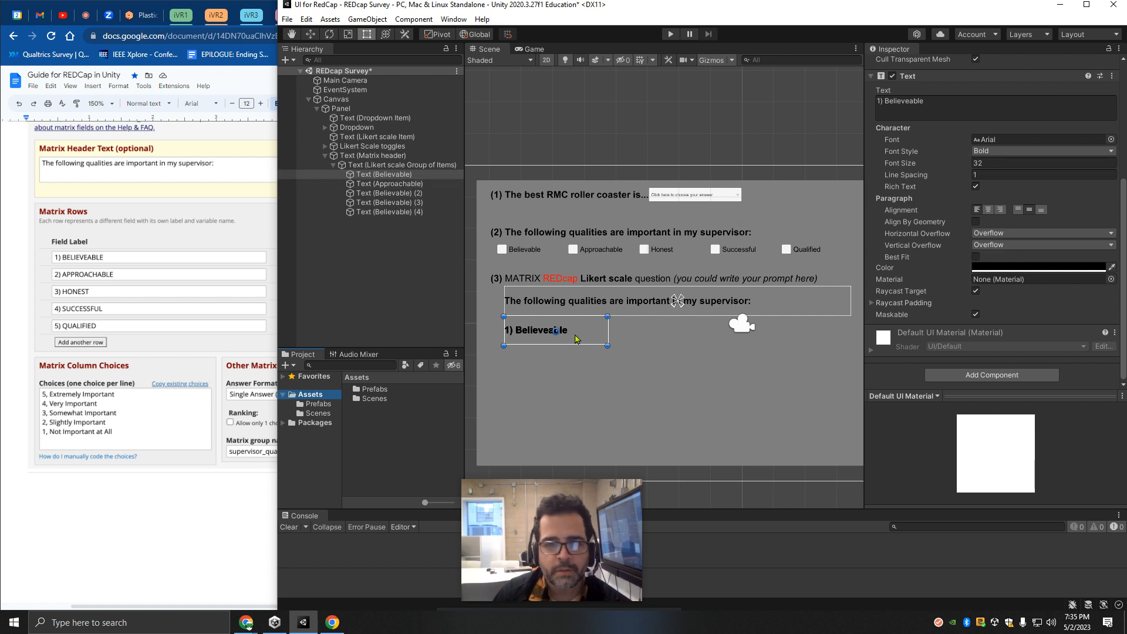
Move Text (Approachable) and the three remaining Believable copies together to just below the original row label.
left_click(389, 184)
left_click(396, 212, "shift")
left_click_drag(545, 325, 543, 361)
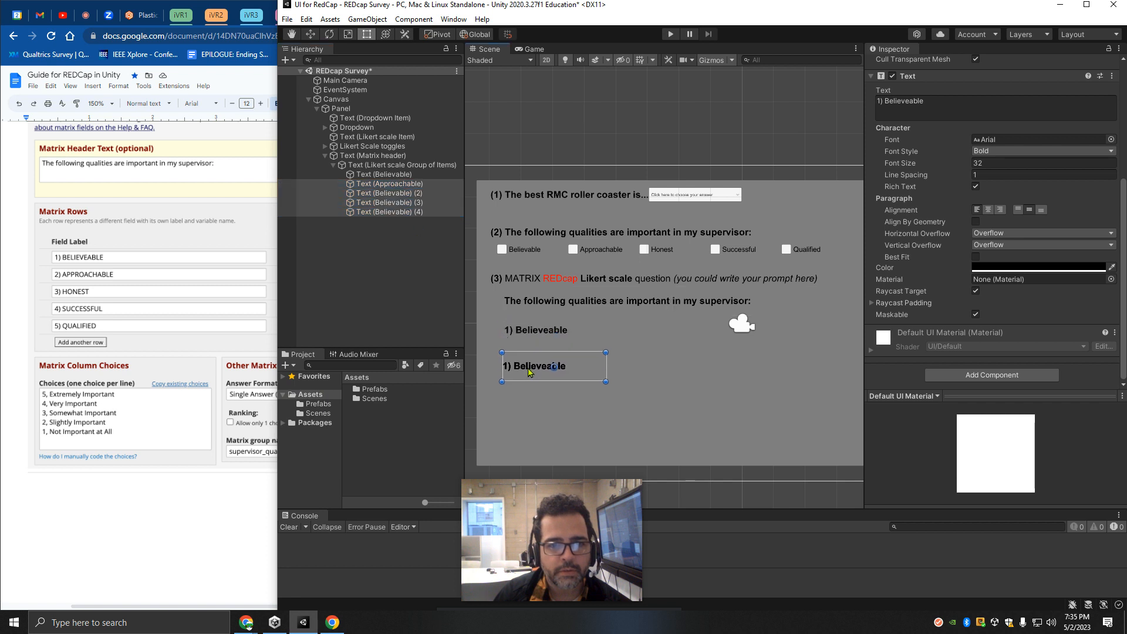
Collapse the Likert Scale toggles group and undo the last moves of the four copied row labels.
key("ctrl+a")
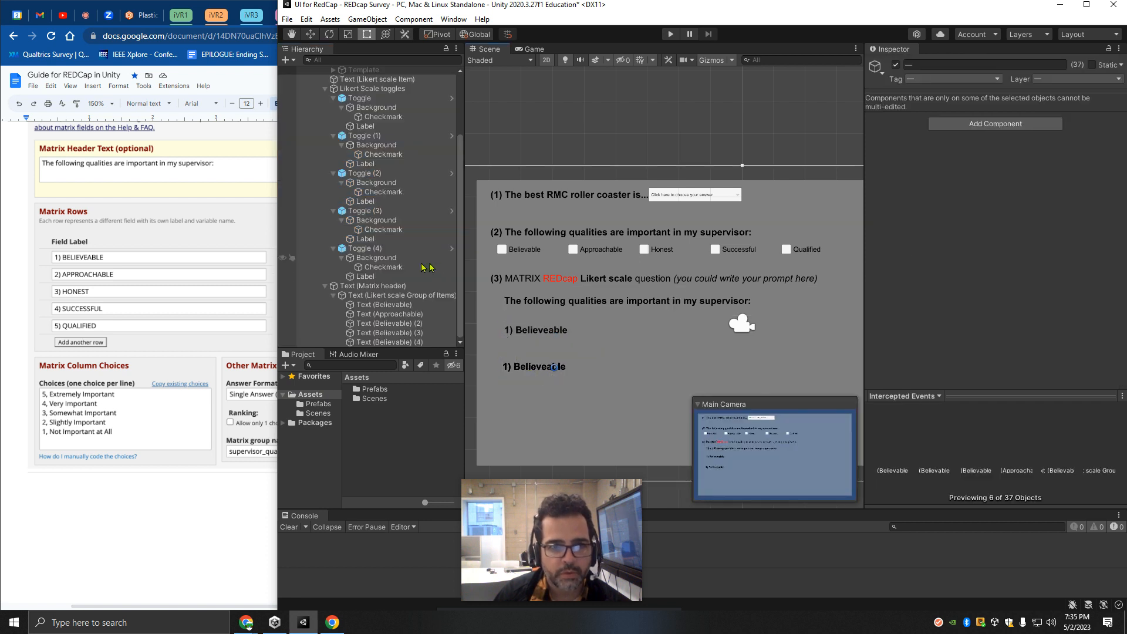
key("ctrl+z")
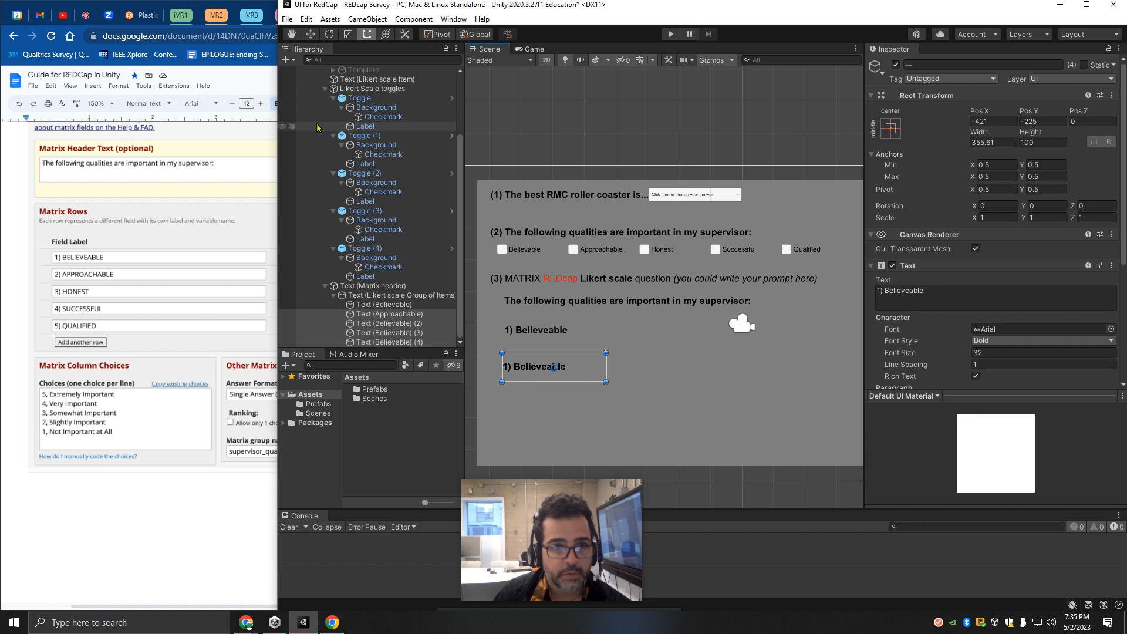
left_click(324, 88)
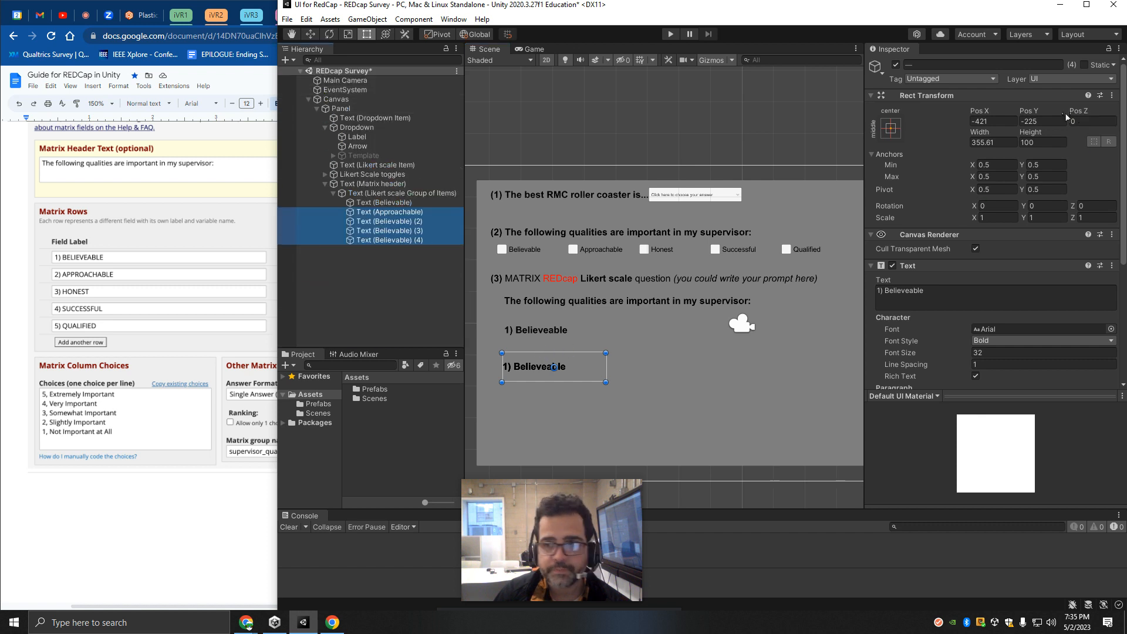
left_click_drag(1026, 110, 729, 171)
key("ctrl+z")
key("ctrl+z")
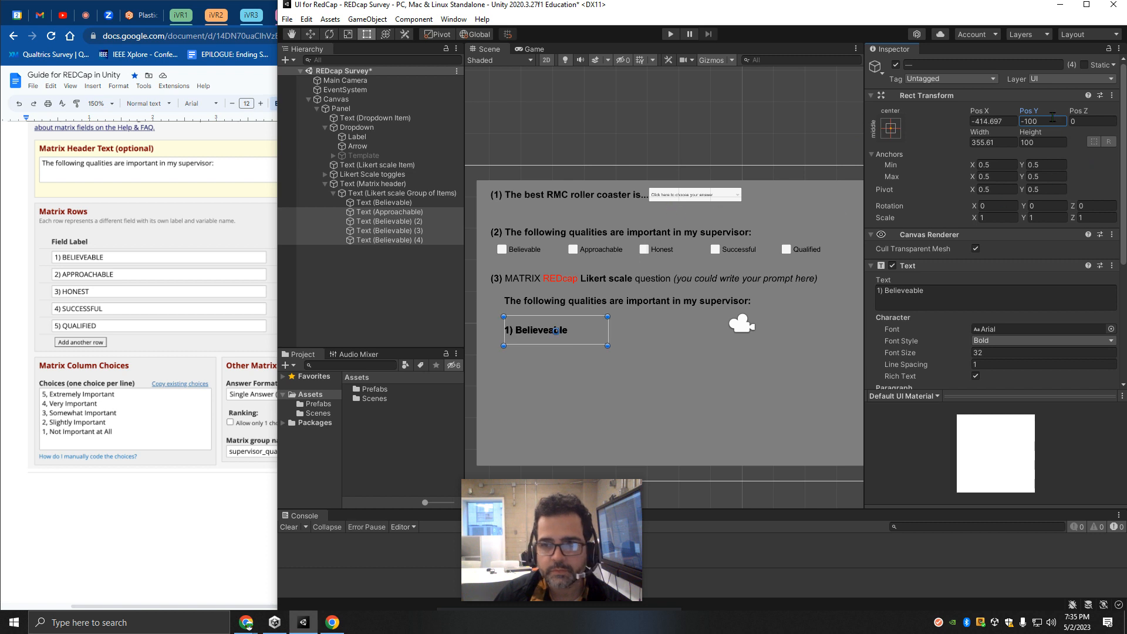
Align all five matrix row labels horizontally by setting their Pos X to -415.
left_click(1009, 119)
type("-4")
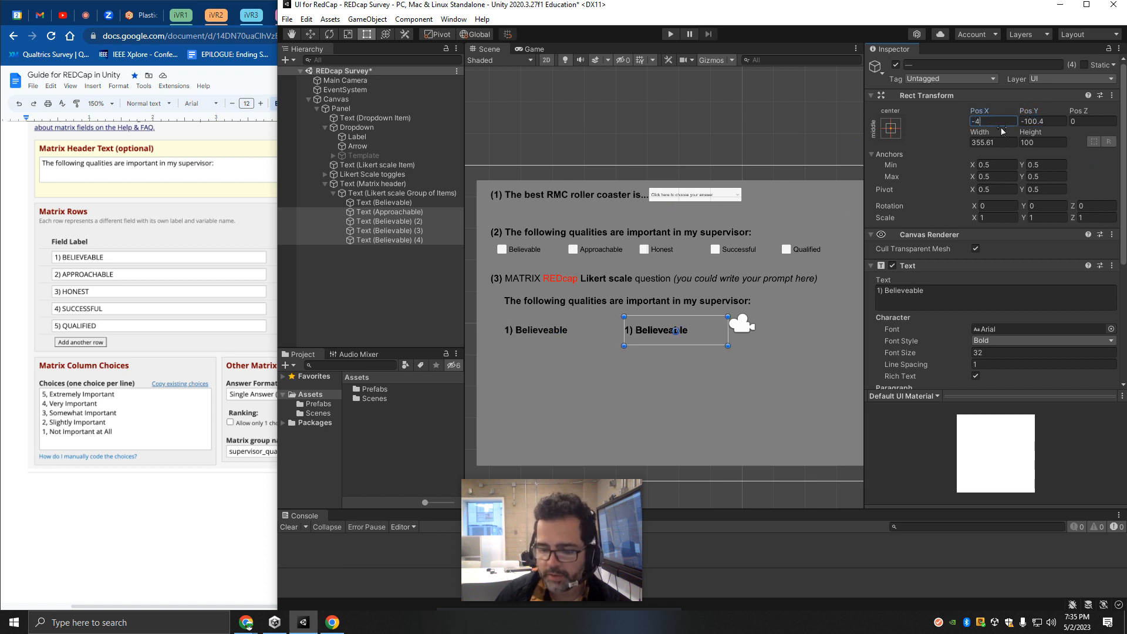
type("15")
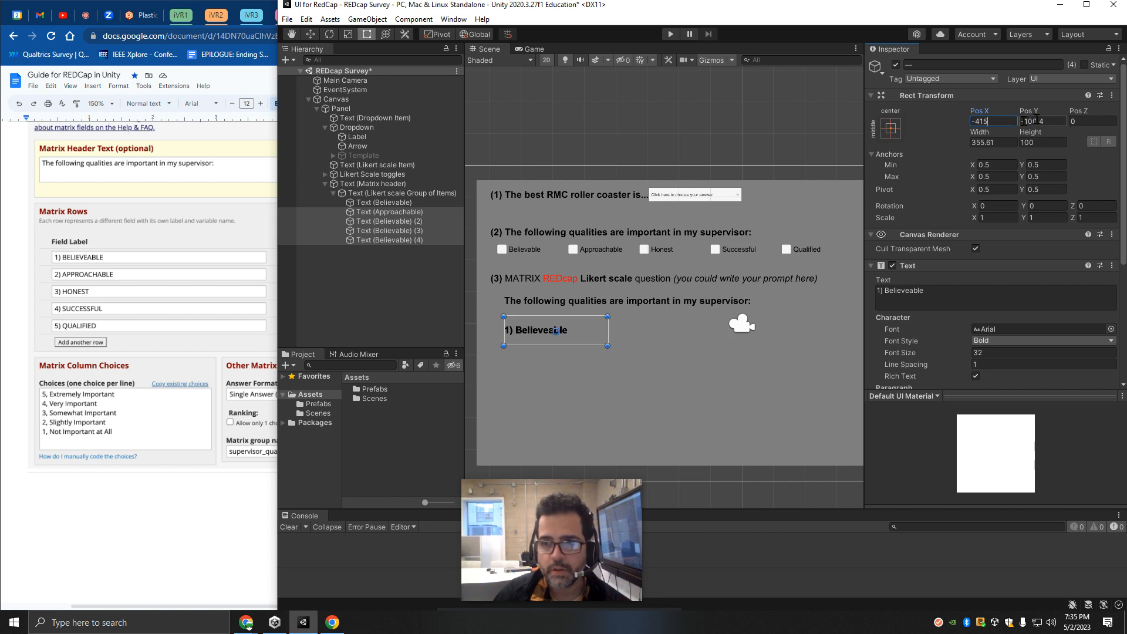
left_click(428, 202)
left_click(424, 240, "shift")
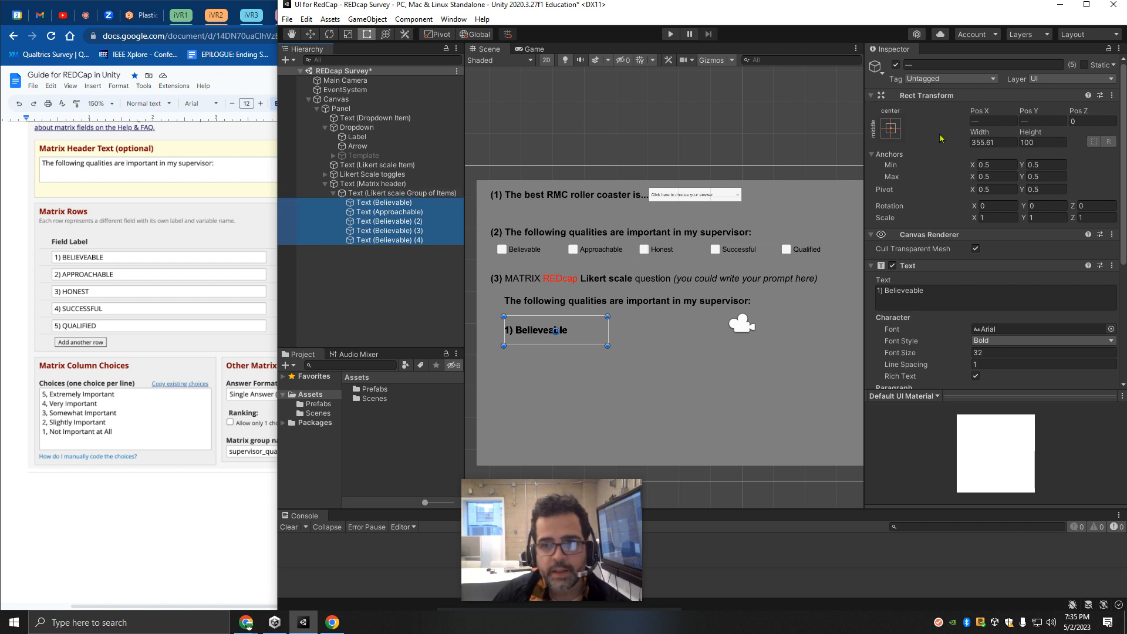
left_click(1024, 122)
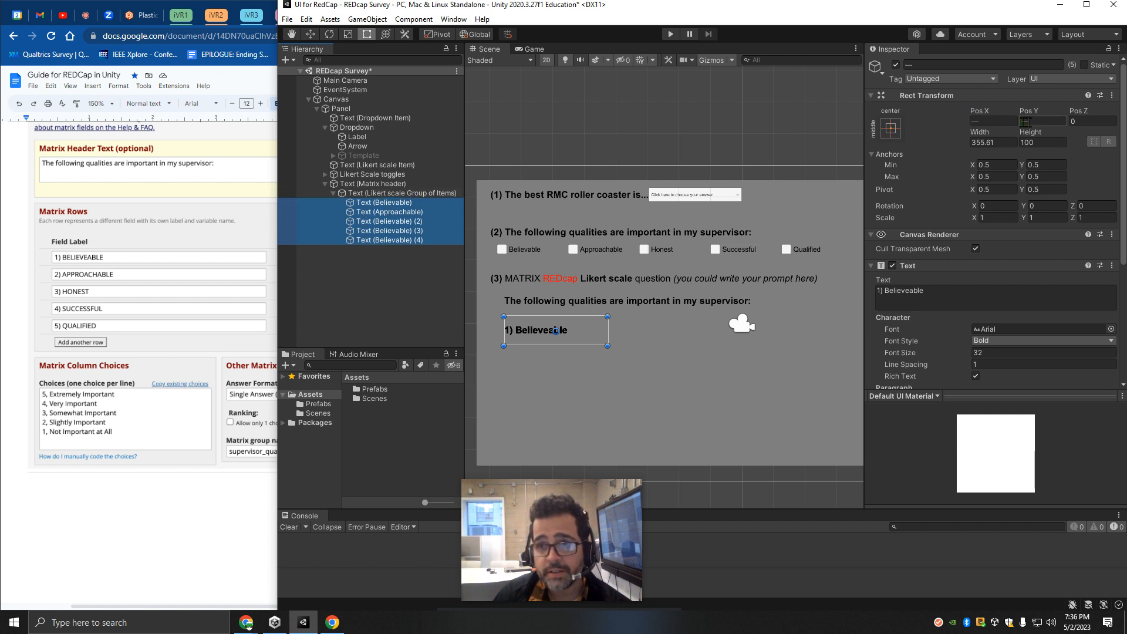
left_click(982, 122)
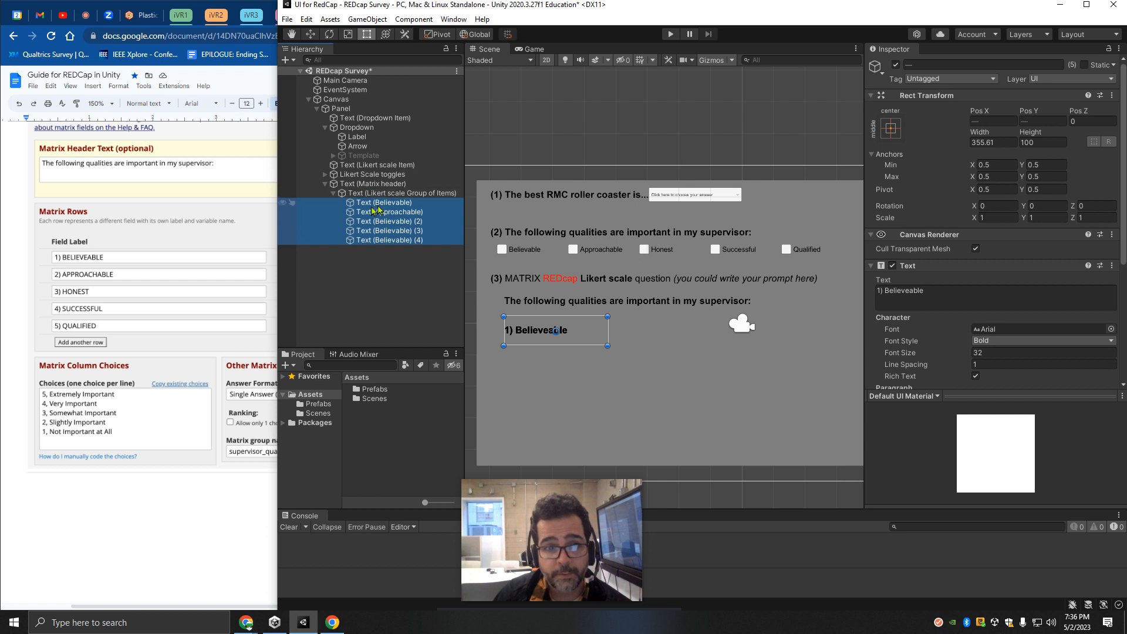
left_click(988, 121)
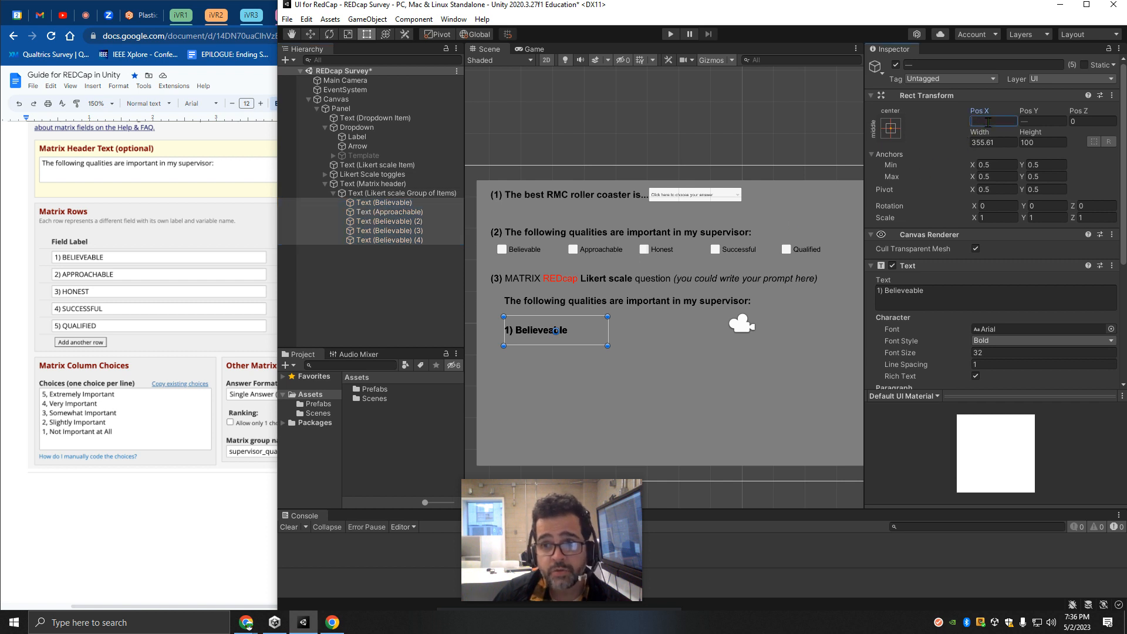
left_click_drag(983, 111, 1002, 134)
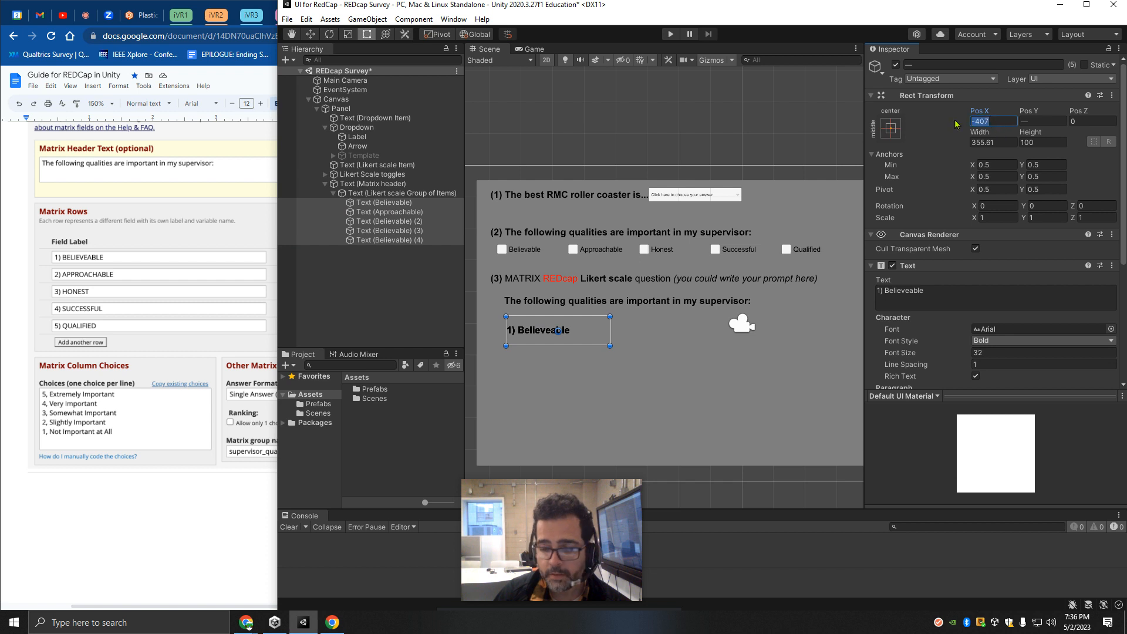
type("-415")
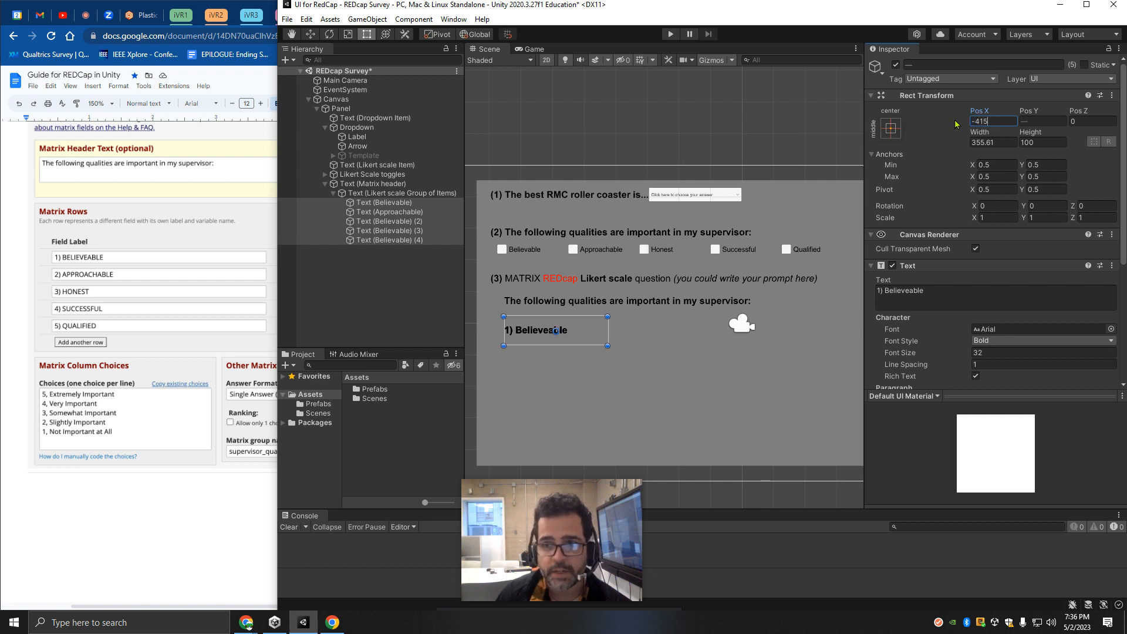
left_click(948, 155)
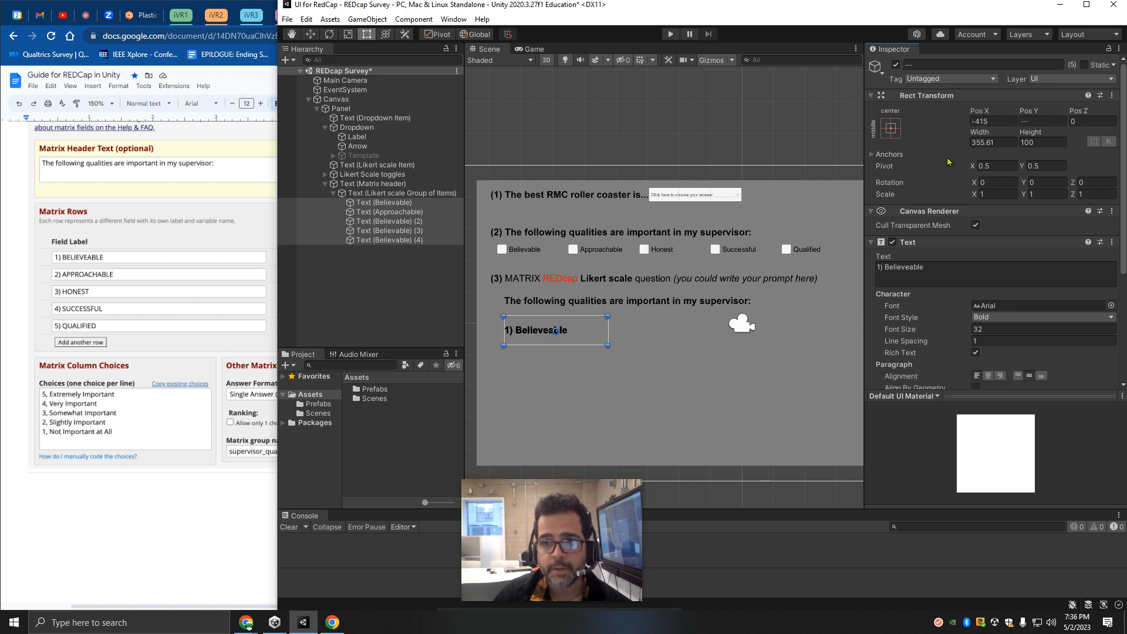
left_click(879, 154)
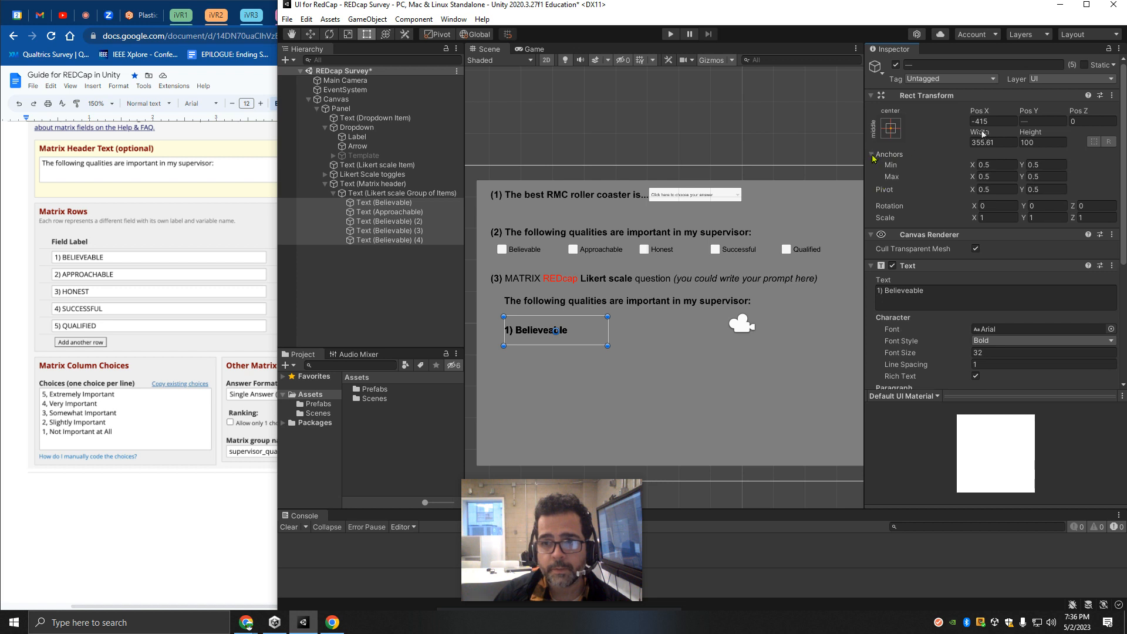
Lower Text (Approachable) and the three copies to Pos Y -198.1, and the three copies alone further to -292.8.
left_click(381, 213)
left_click(390, 241, "shift")
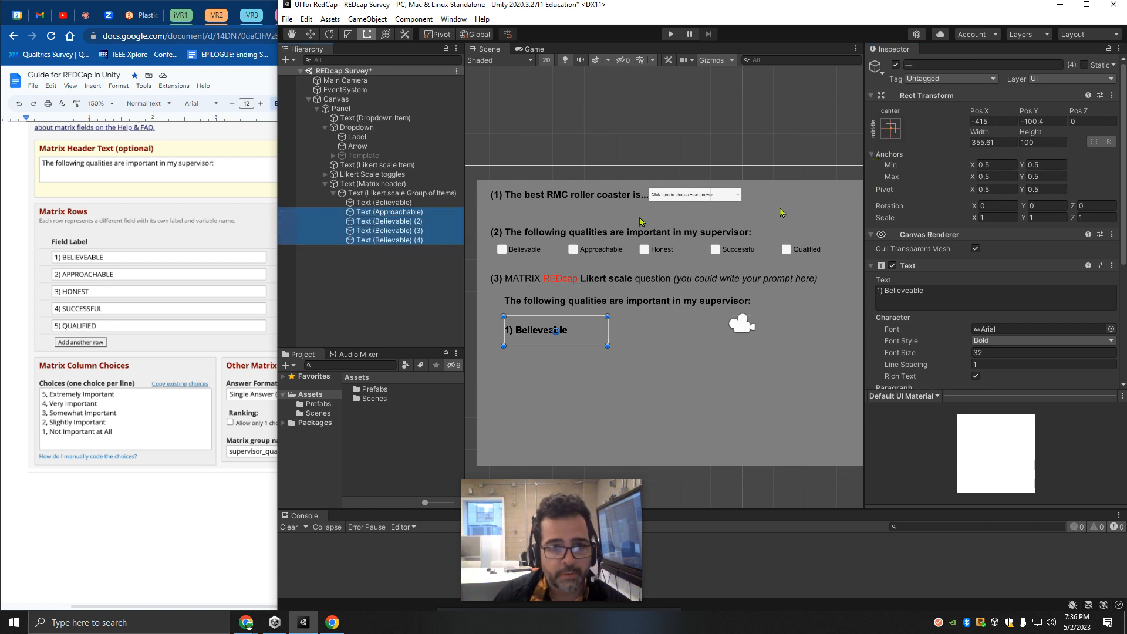
left_click_drag(1028, 111, 939, 129)
left_click(396, 222)
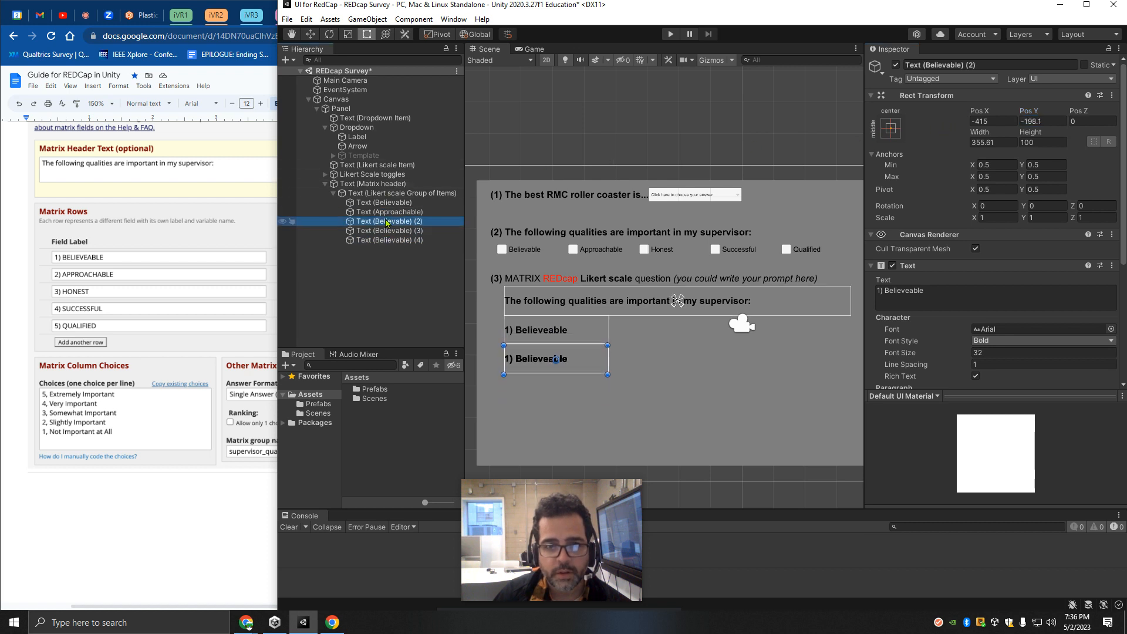
left_click(398, 240, "shift")
left_click_drag(1035, 121, 864, 189)
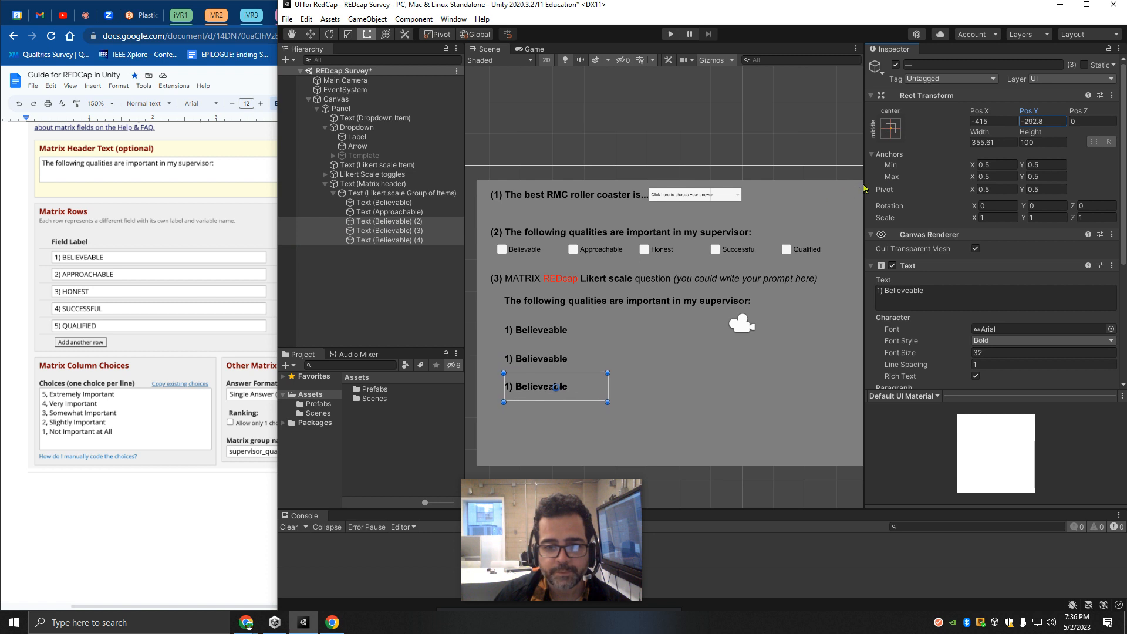
Lower the last two Believable copies to Pos Y -385.5, and the very last one further to -490.
left_click(352, 231)
left_click(389, 240, "shift")
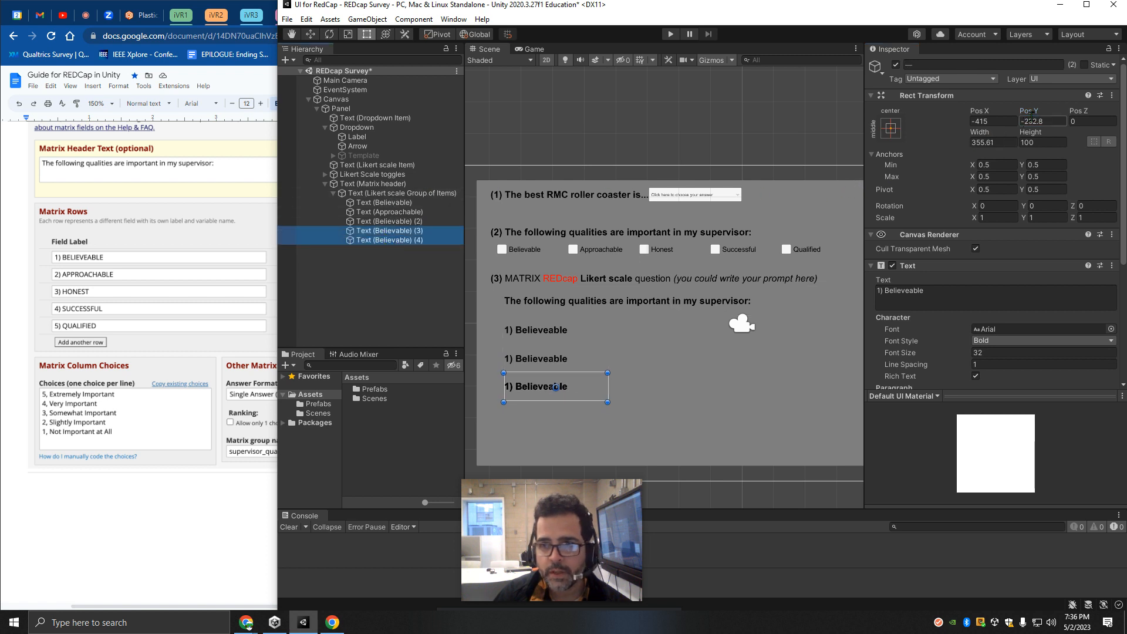
left_click_drag(1035, 121, 916, 154)
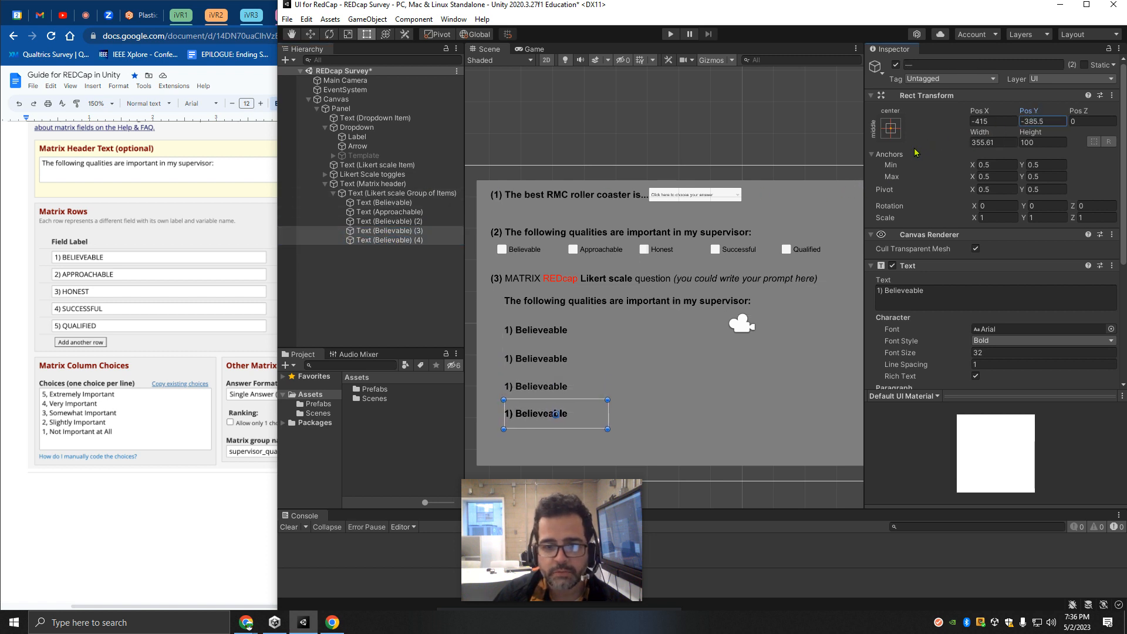
left_click(389, 241)
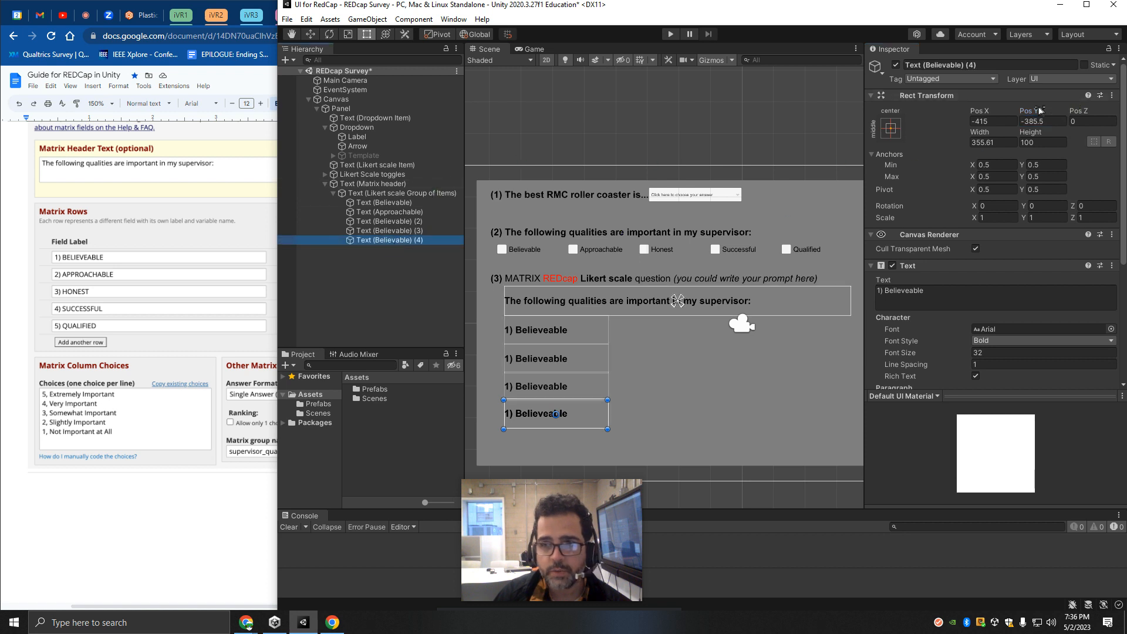
left_click_drag(1039, 112, 928, 144)
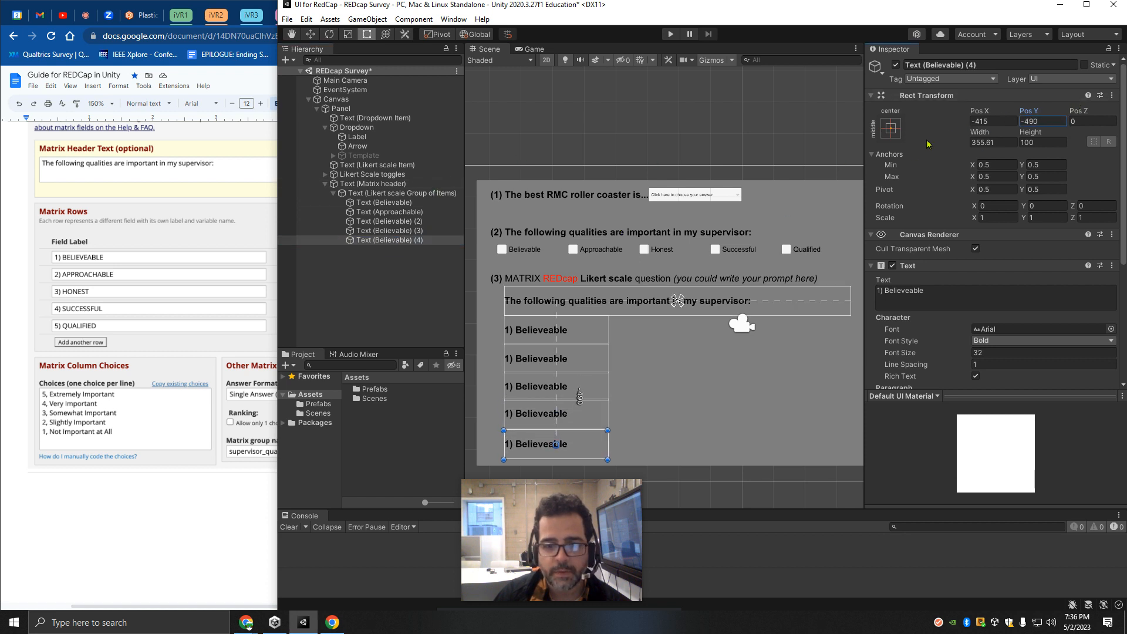
Change the displayed text of the last row label to "5) Qualified".
left_click(875, 290)
left_click(908, 292)
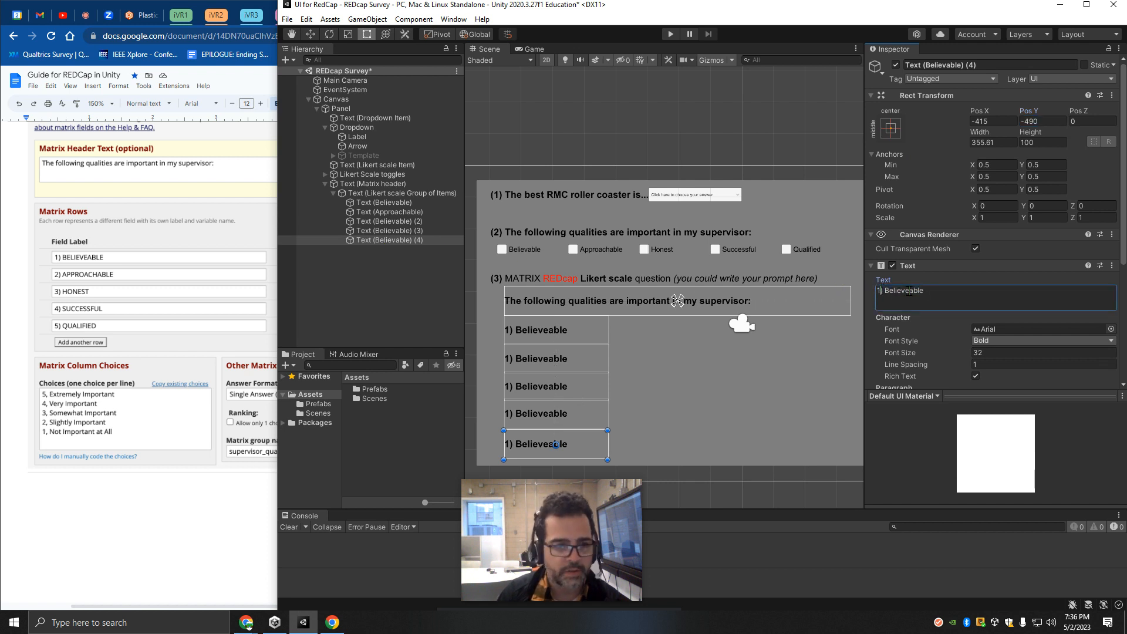
key("BackSpace")
type("5")
key("BackSpace")
key("BackSpace")
key("BackSpace")
key("BackSpace")
key("BackSpace")
key("BackSpace")
key("BackSpace")
key("BackSpace")
key("BackSpace")
key("BackSpace")
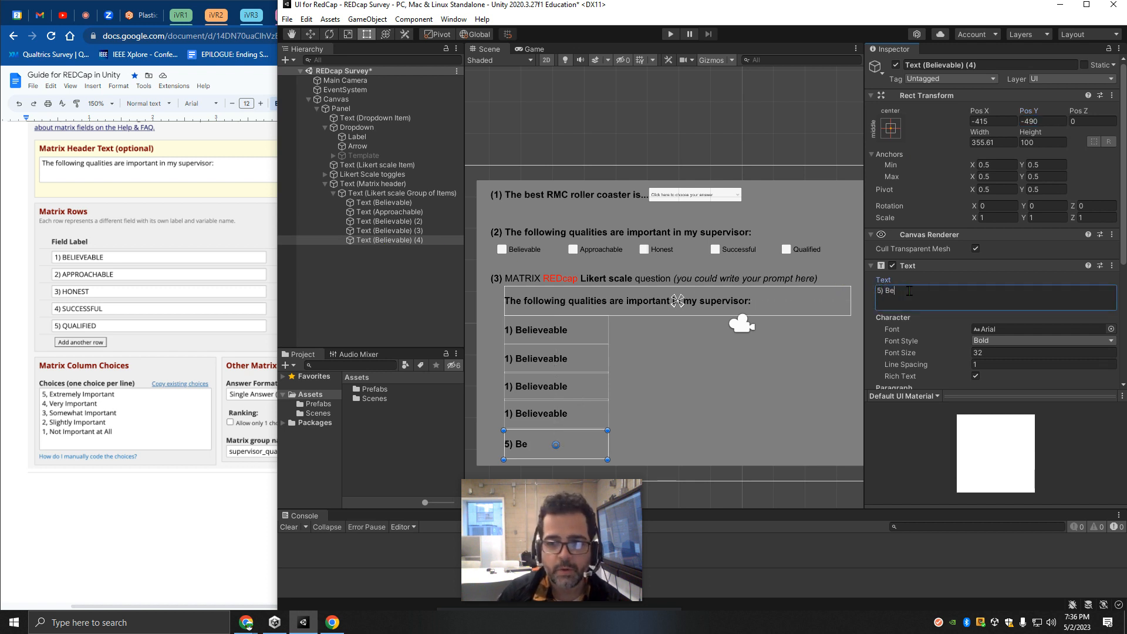
type("Qualified")
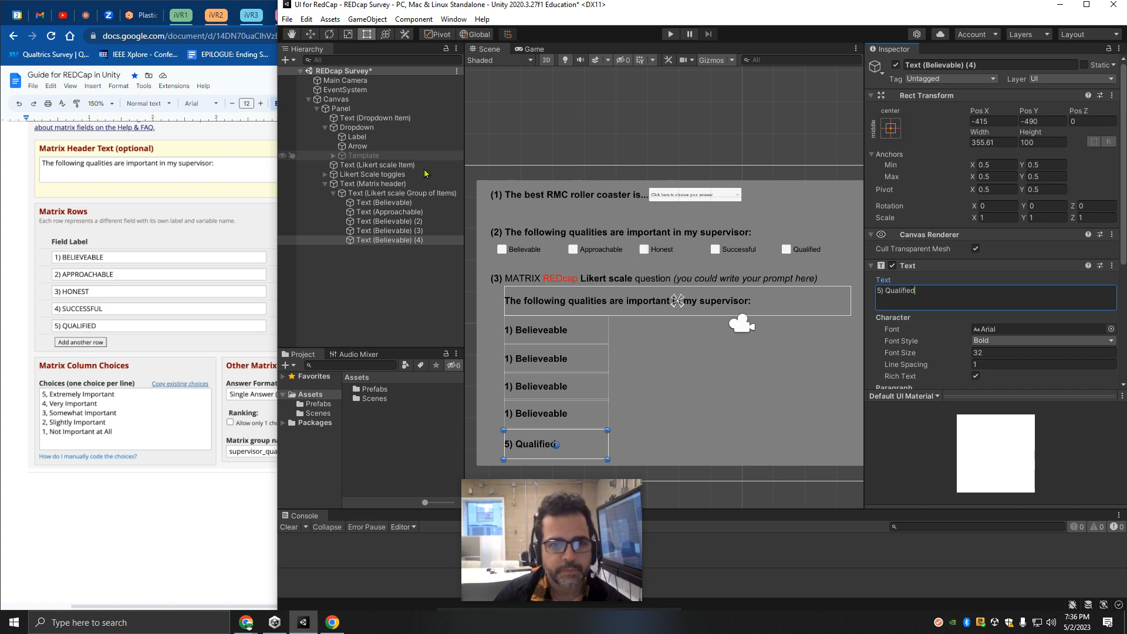
Remove the number suffixes (4), (3) and (2) from the names of the three Believable copies.
left_click(387, 231)
left_click(414, 240)
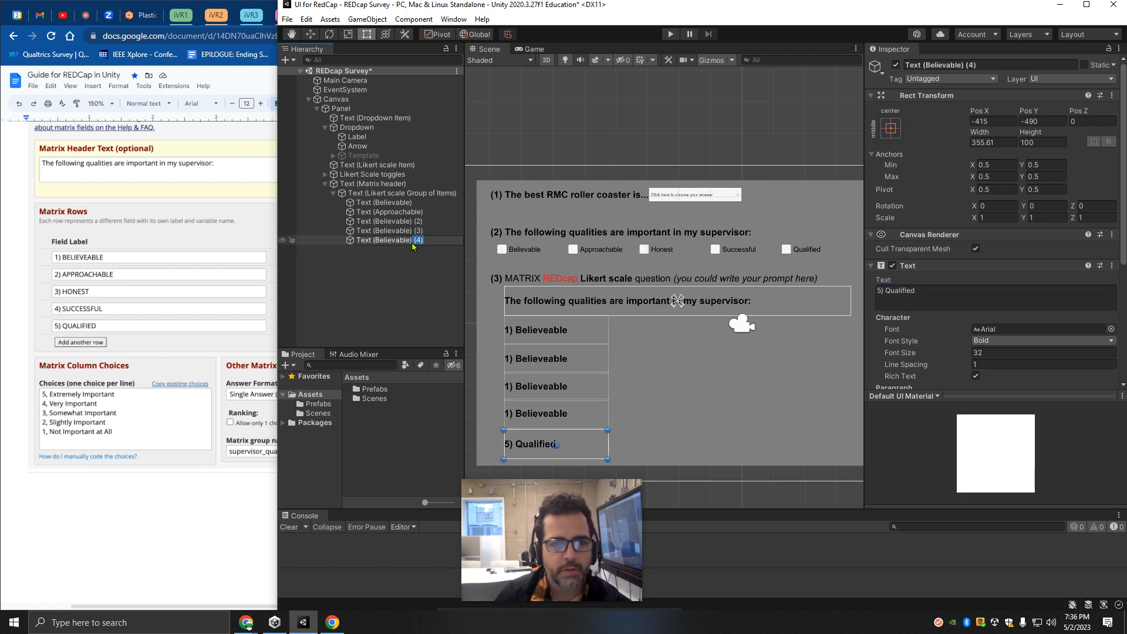
key("BackSpace")
key("Return")
key("Up")
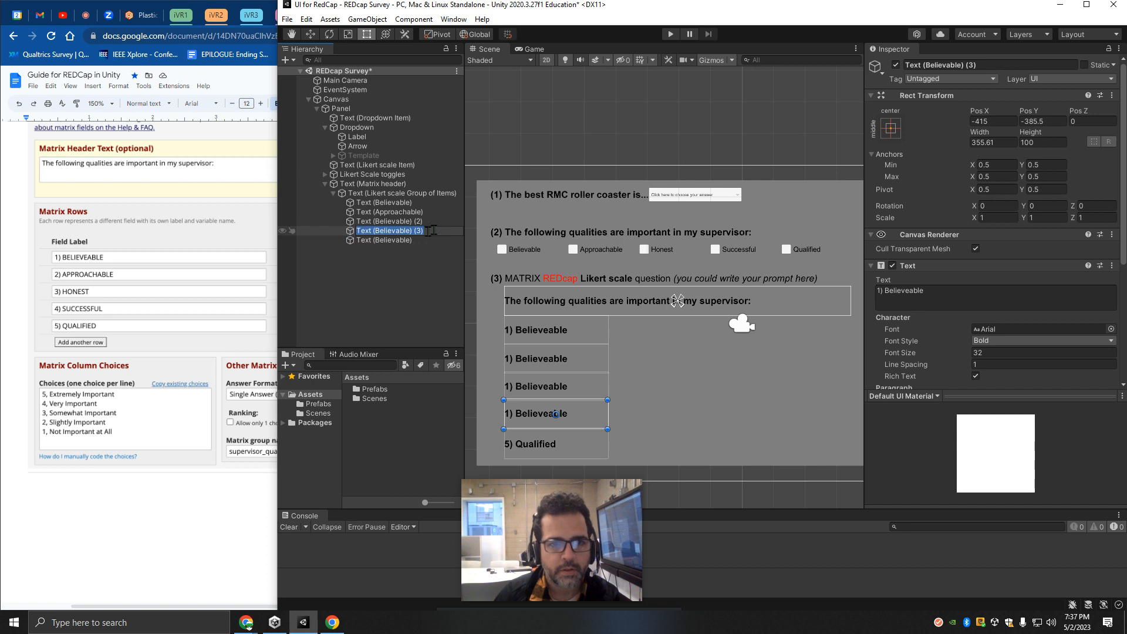
left_click_drag(427, 230, 412, 236)
key("BackSpace")
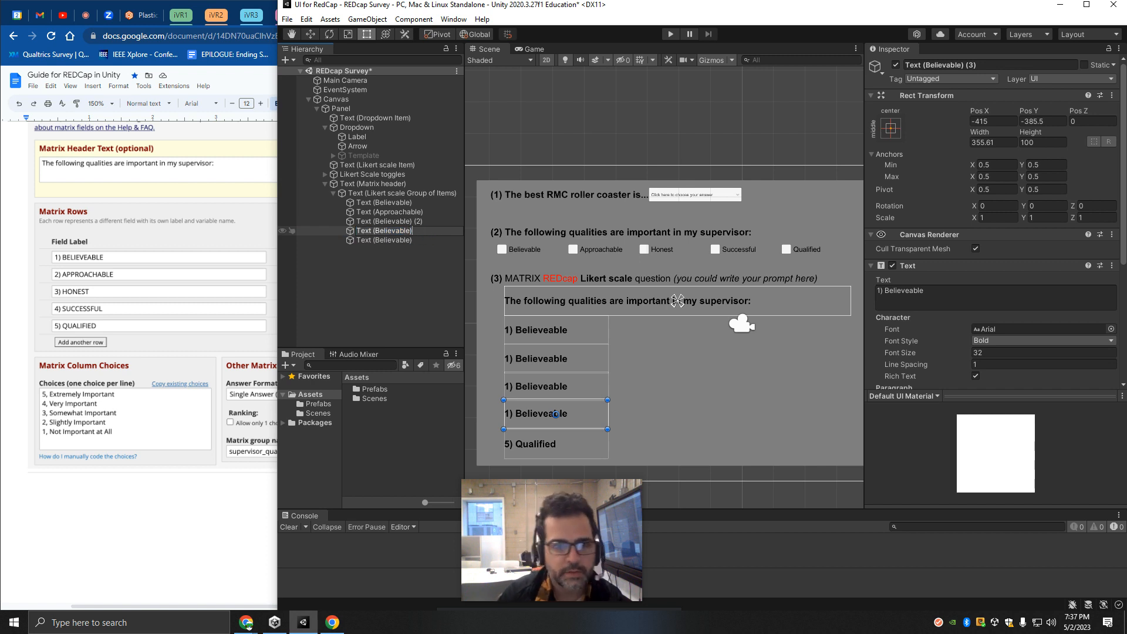
key("Return")
key("Up")
key("F2")
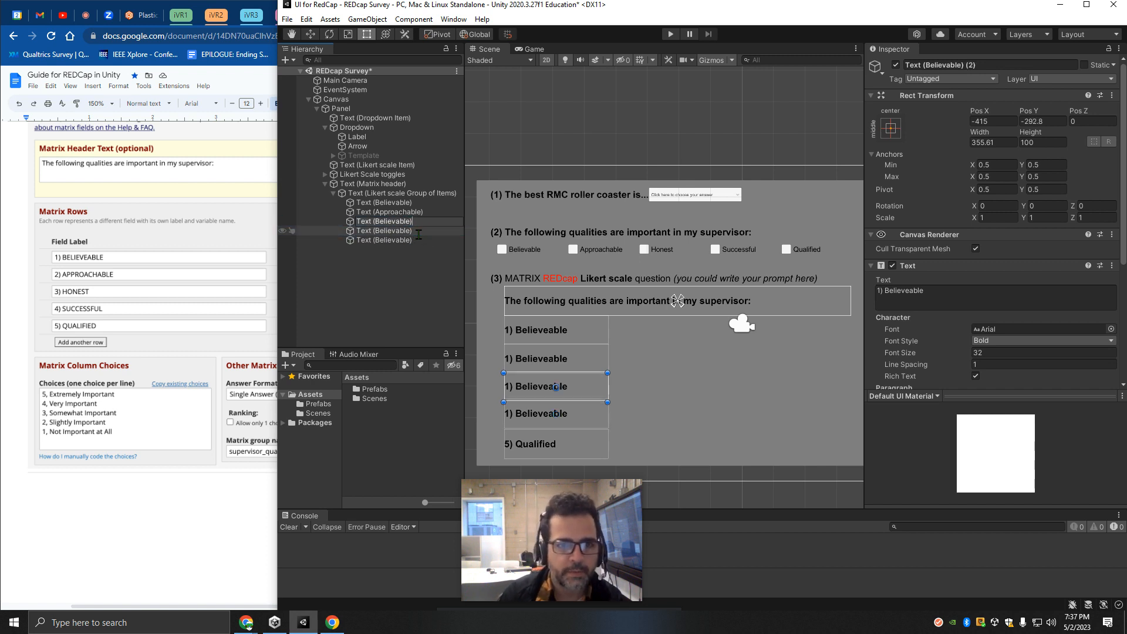
key("Return")
key("Up")
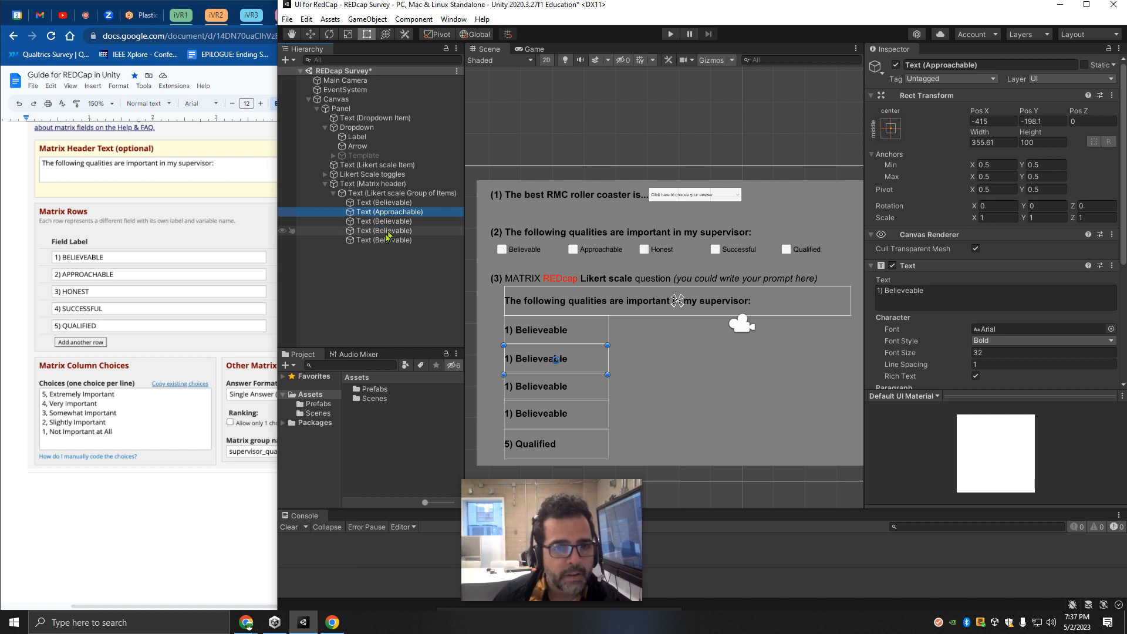
left_click(383, 241)
double_click(887, 291)
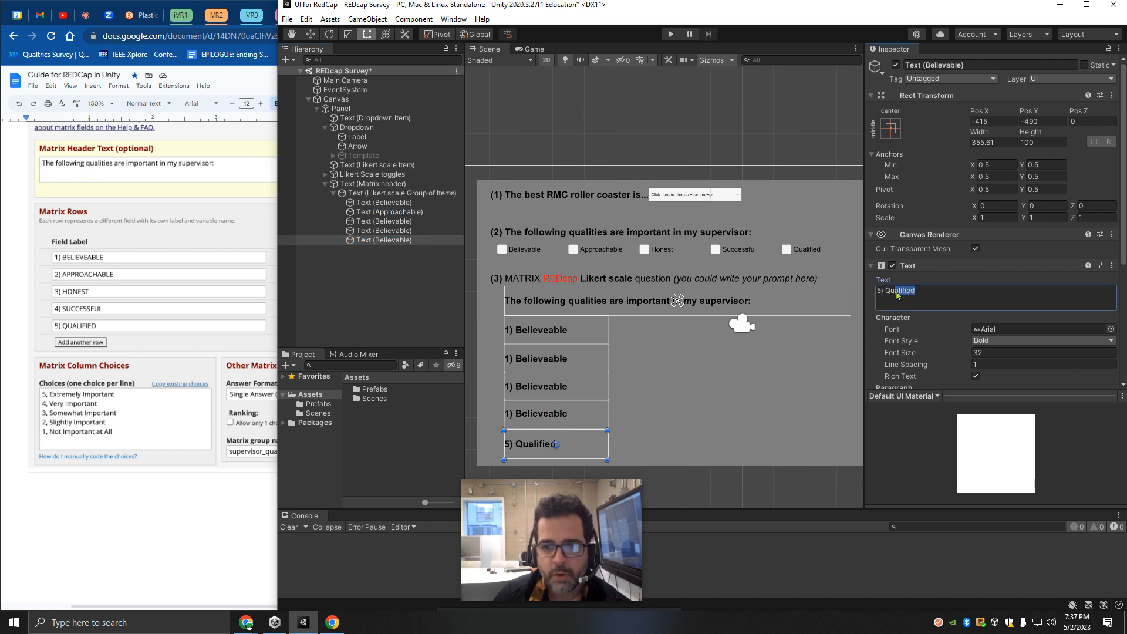
left_click(934, 66)
left_click(932, 67)
Rename the fourth row label object to Text (Qualified).
left_click(384, 231)
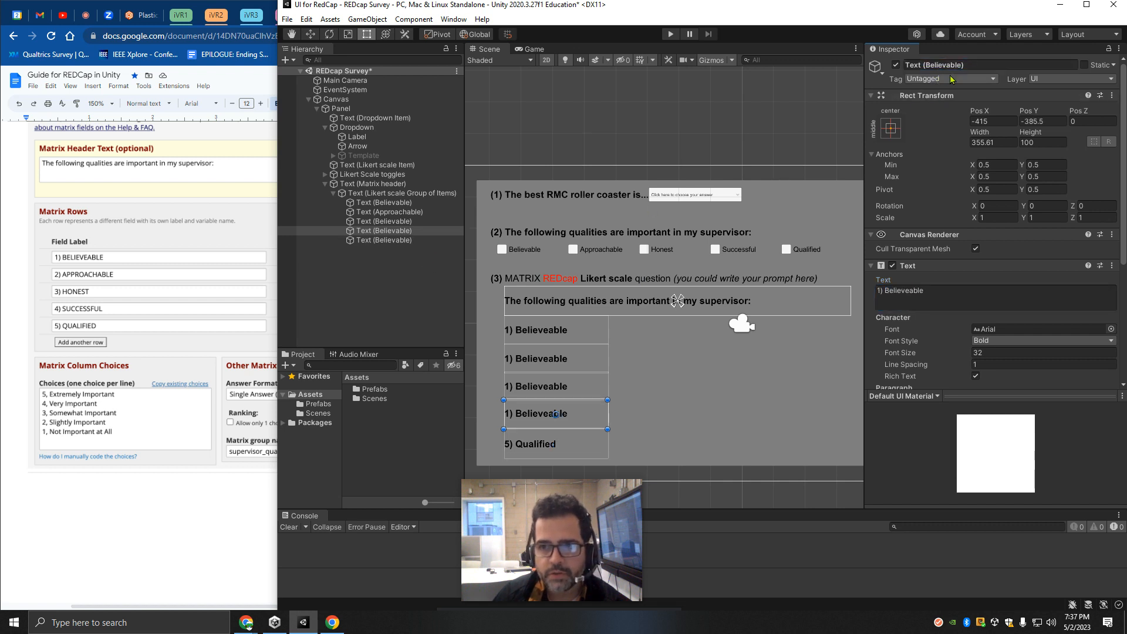
left_click(927, 61)
left_click_drag(926, 64, 961, 65)
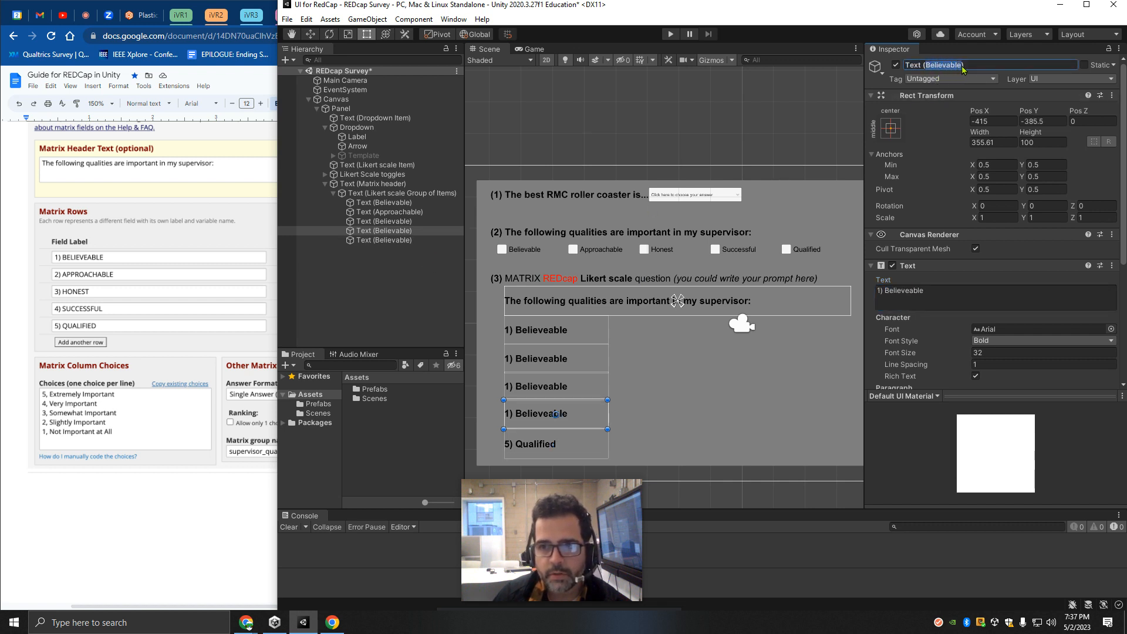
type("Qualified")
left_click(384, 222)
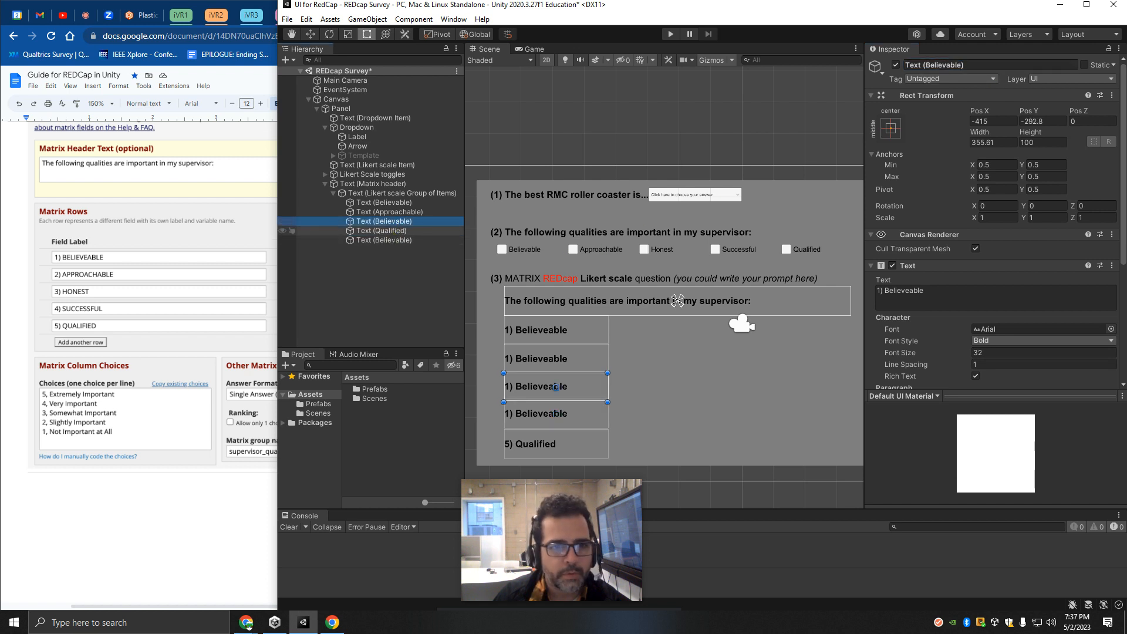
Rename the fifth row label object, which displays "5) Qualified", to Text (Qualified).
left_click(385, 240)
left_click(934, 65)
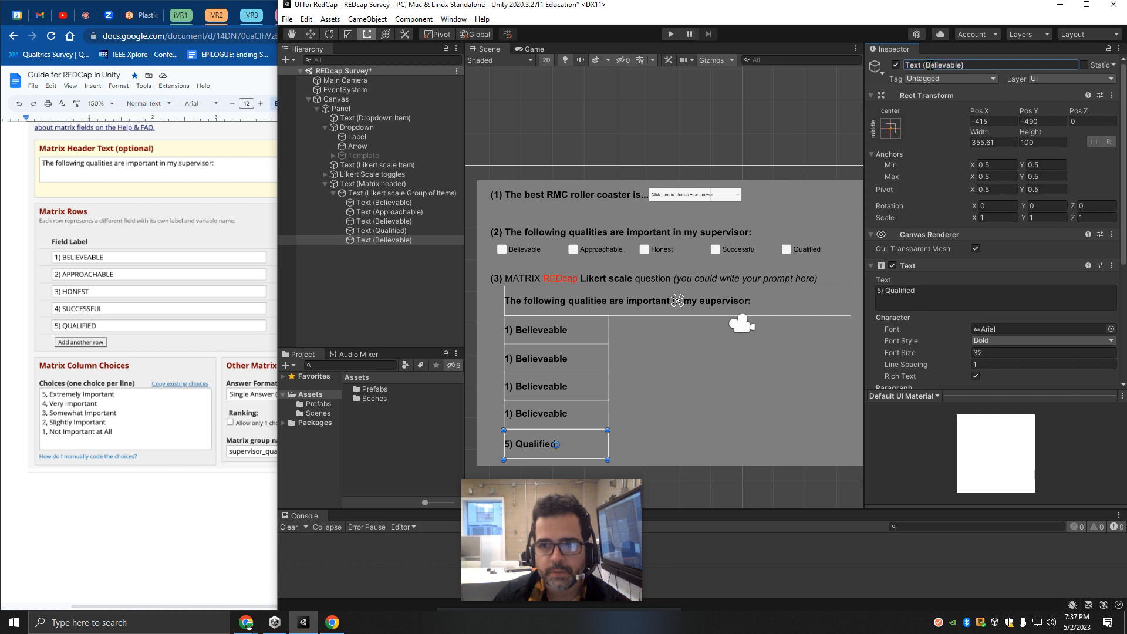
left_click_drag(927, 64, 937, 66)
type("Qualified")
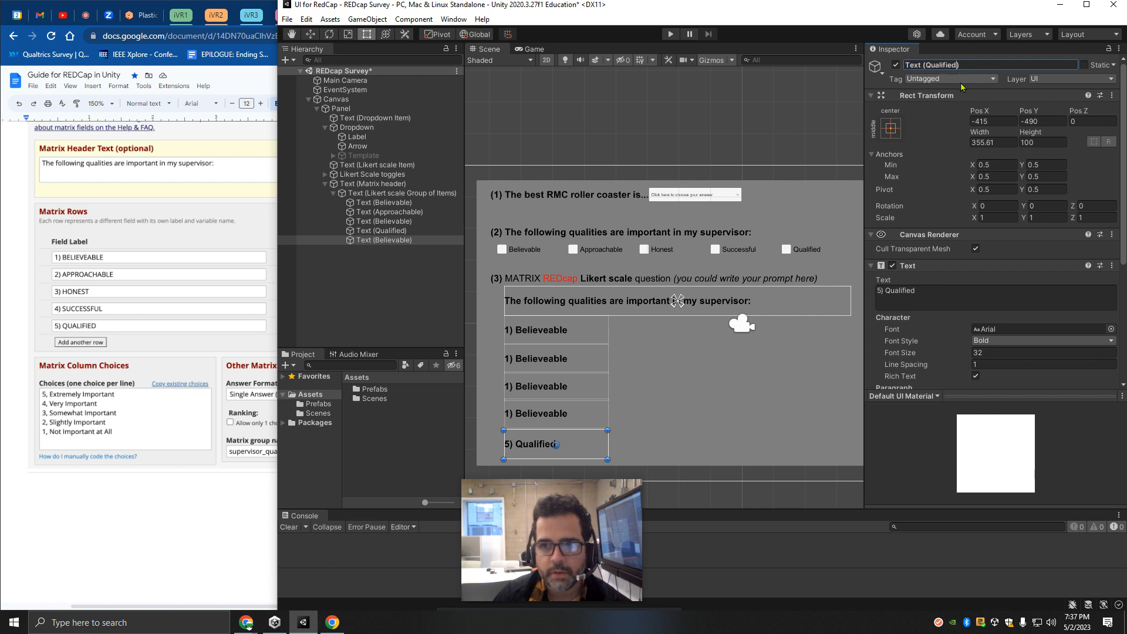
Replace the fourth row label's wording with "Successful", keeping its number, and rename its object to Text (Successful).
left_click(385, 230)
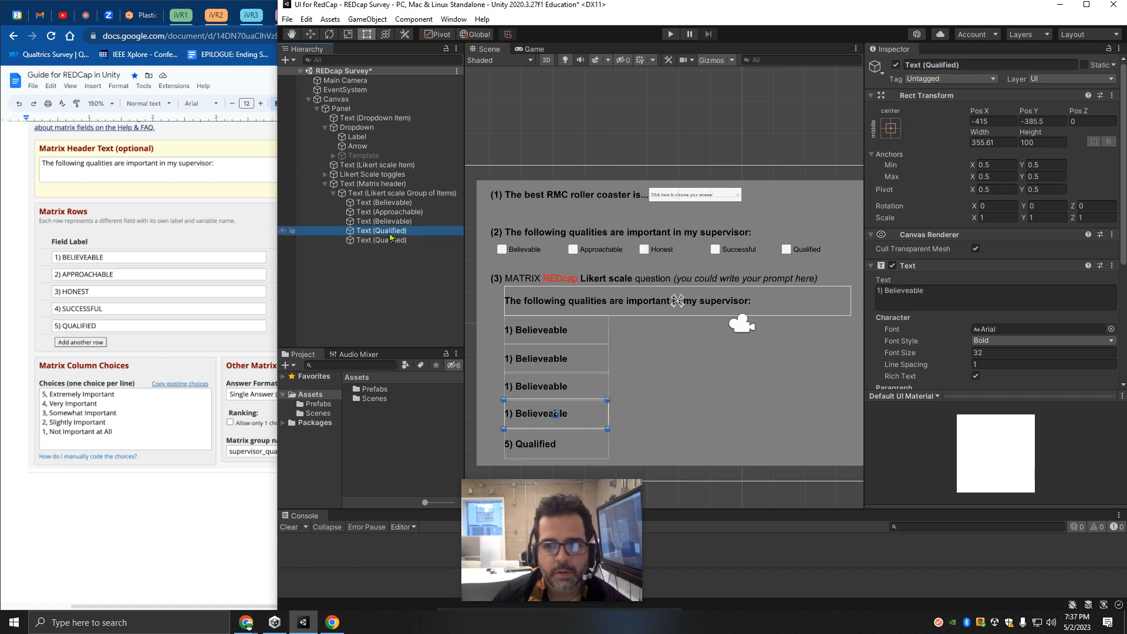
left_click_drag(925, 291, 887, 295)
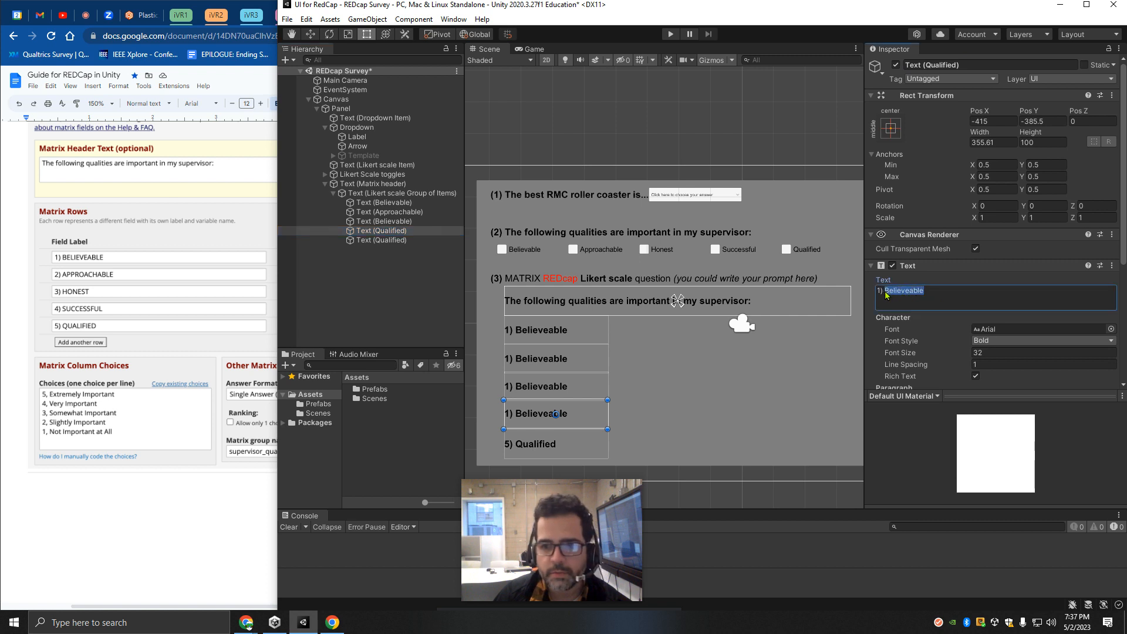
type("Successful")
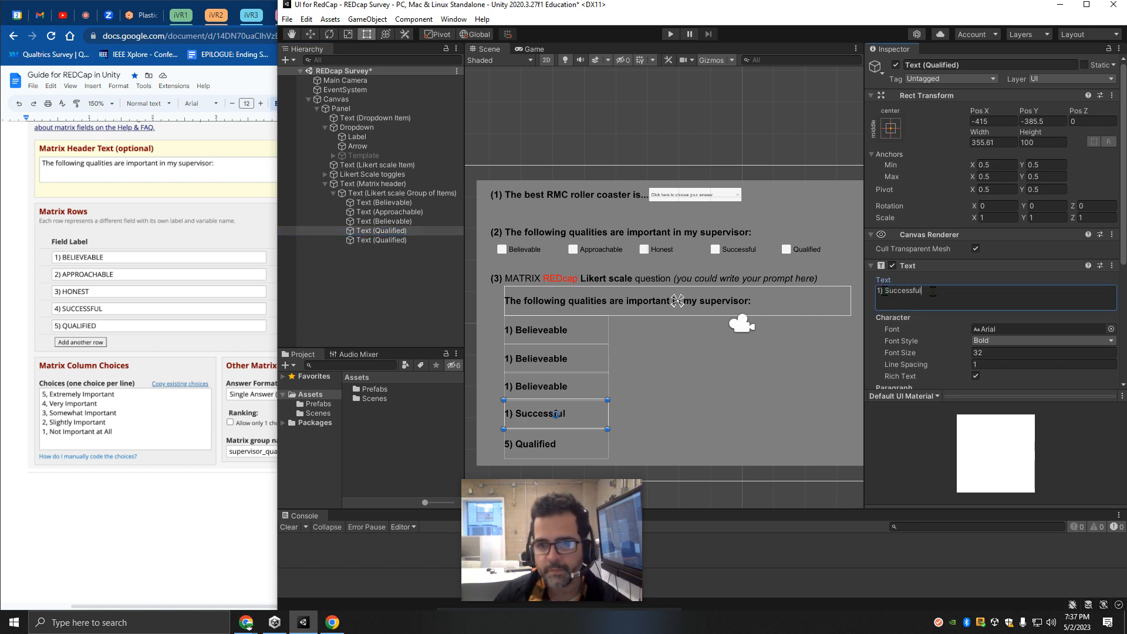
left_click_drag(924, 296, 892, 299)
left_click(887, 298)
double_click(888, 299)
double_click(937, 65)
type("Successful")
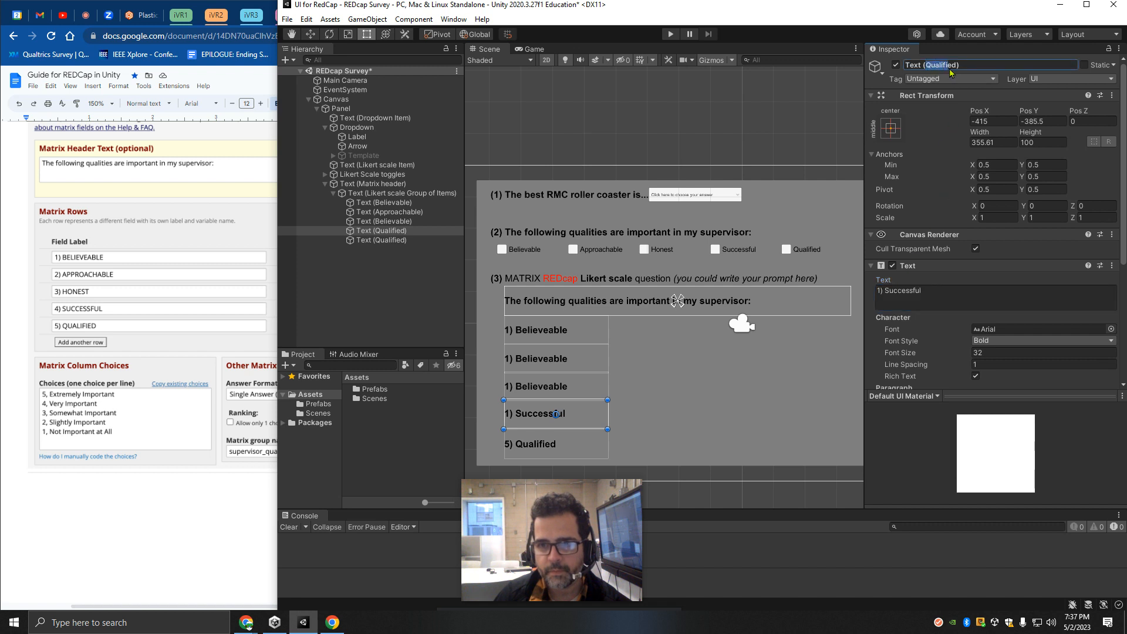
Replace the third row label's wording with "Honest", keeping its number, and rename its object to Text (Honest).
left_click(376, 221)
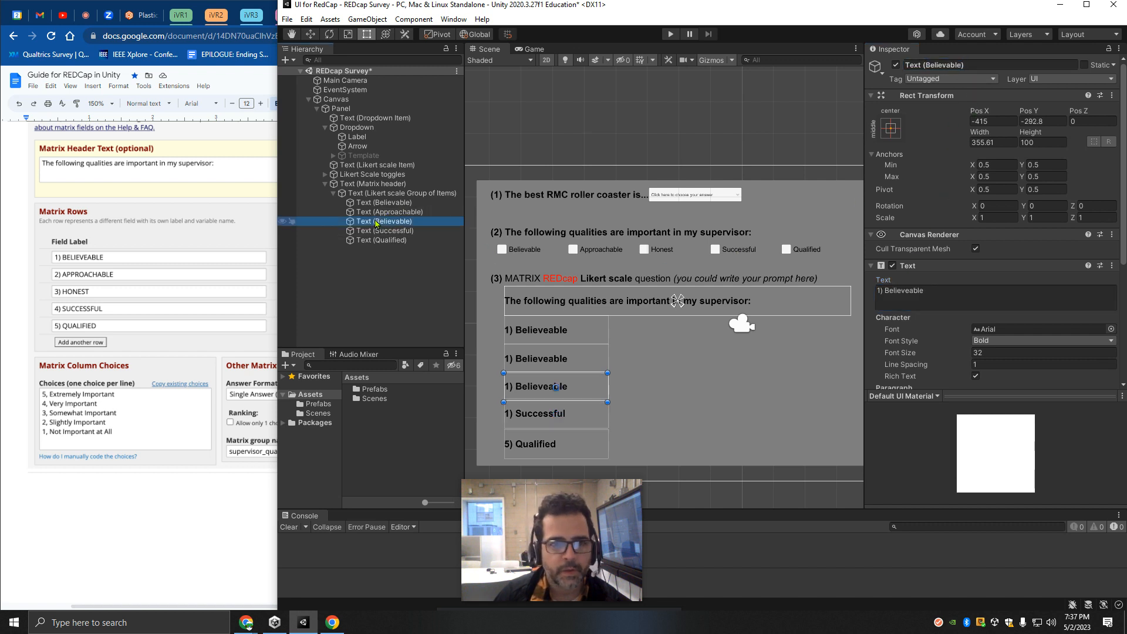
left_click_drag(925, 292, 886, 292)
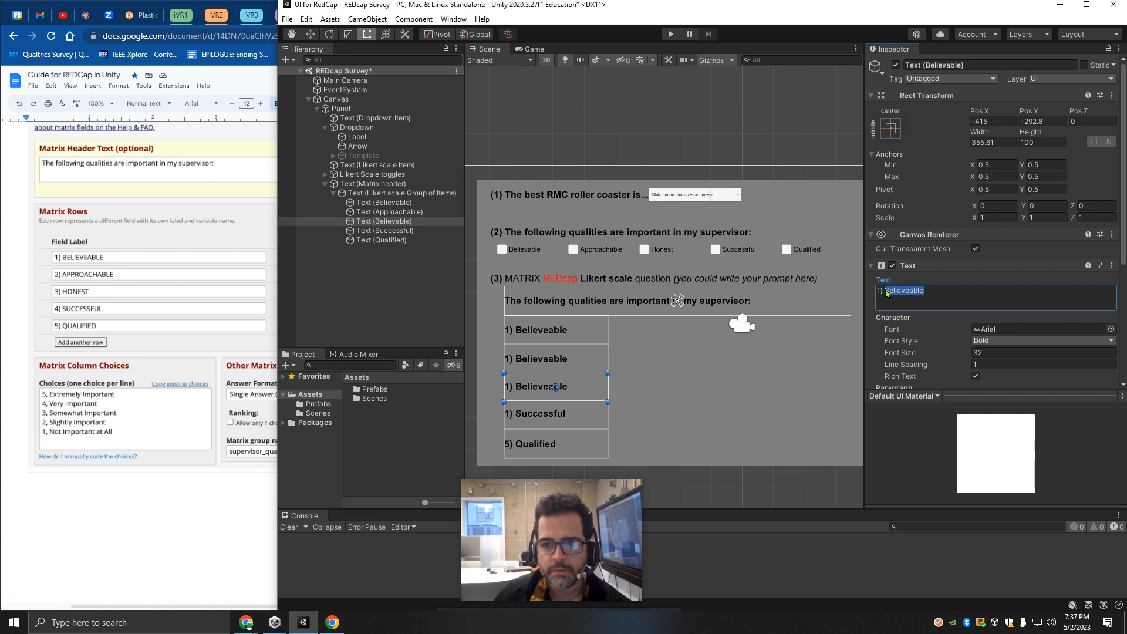
type("Honest")
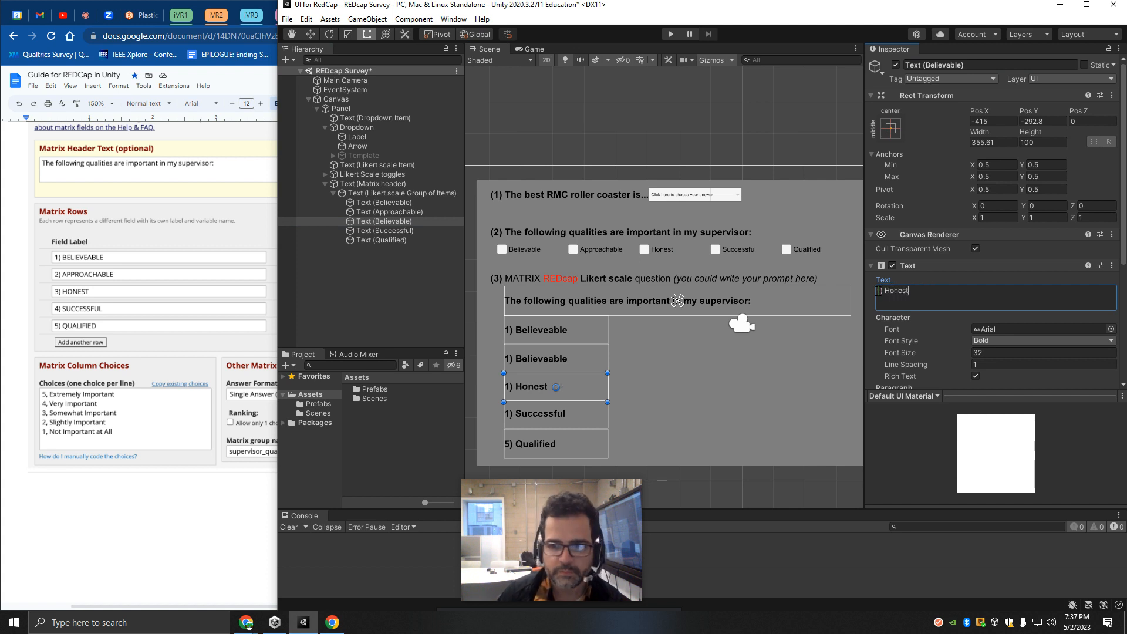
left_click_drag(910, 291, 884, 291)
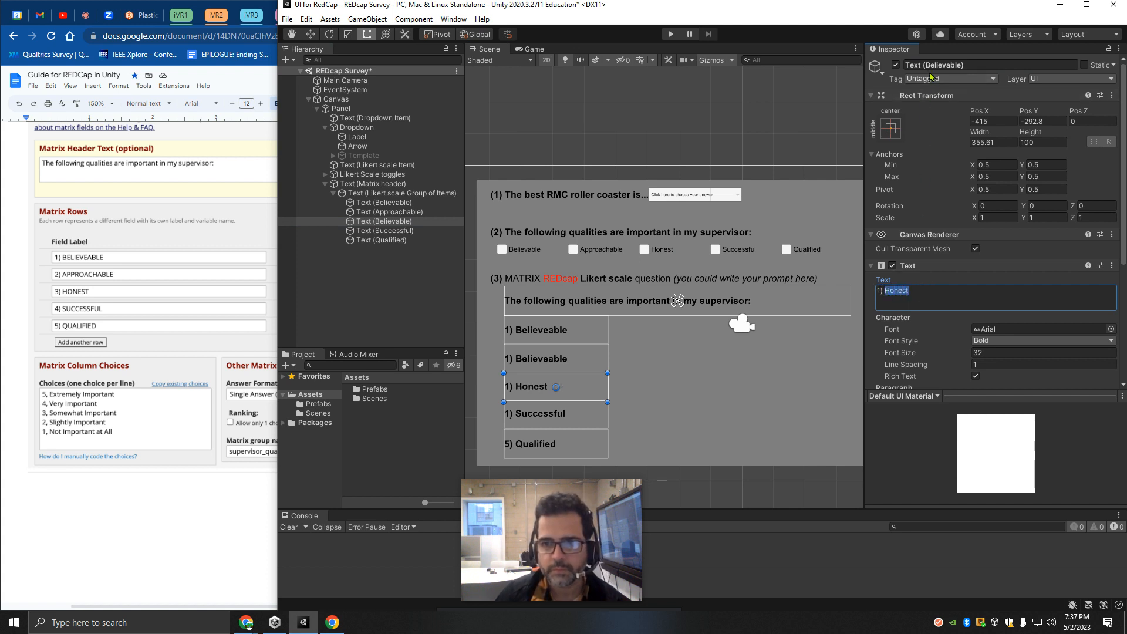
left_click_drag(926, 65, 966, 65)
type("Honest")
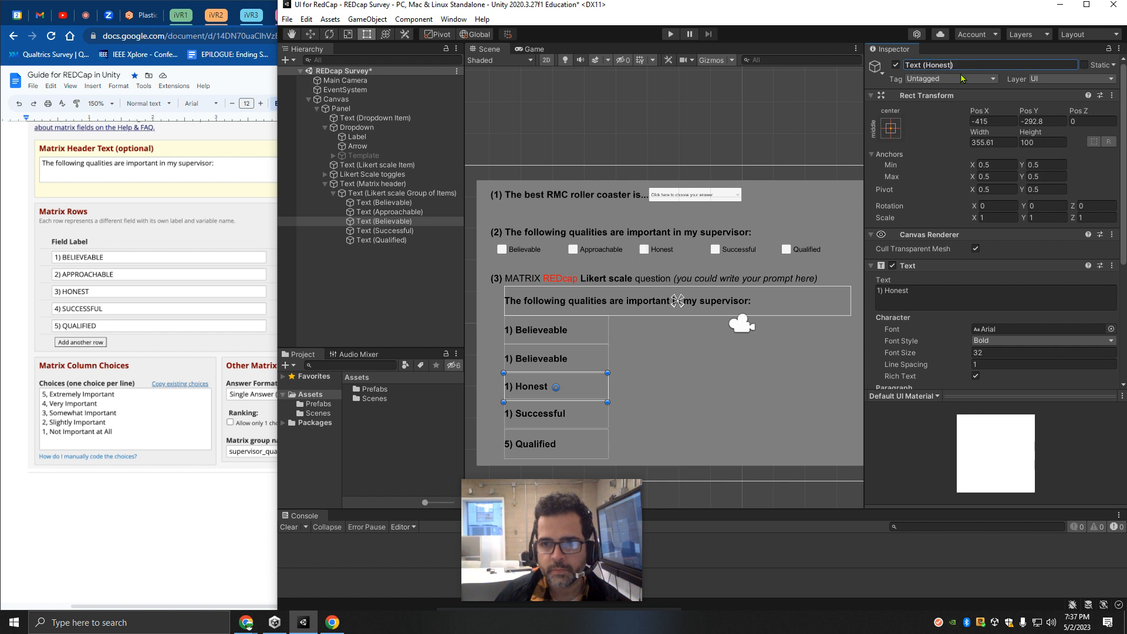
Change the number of the Honest row label so its displayed text reads "3) Honest".
left_click(910, 298)
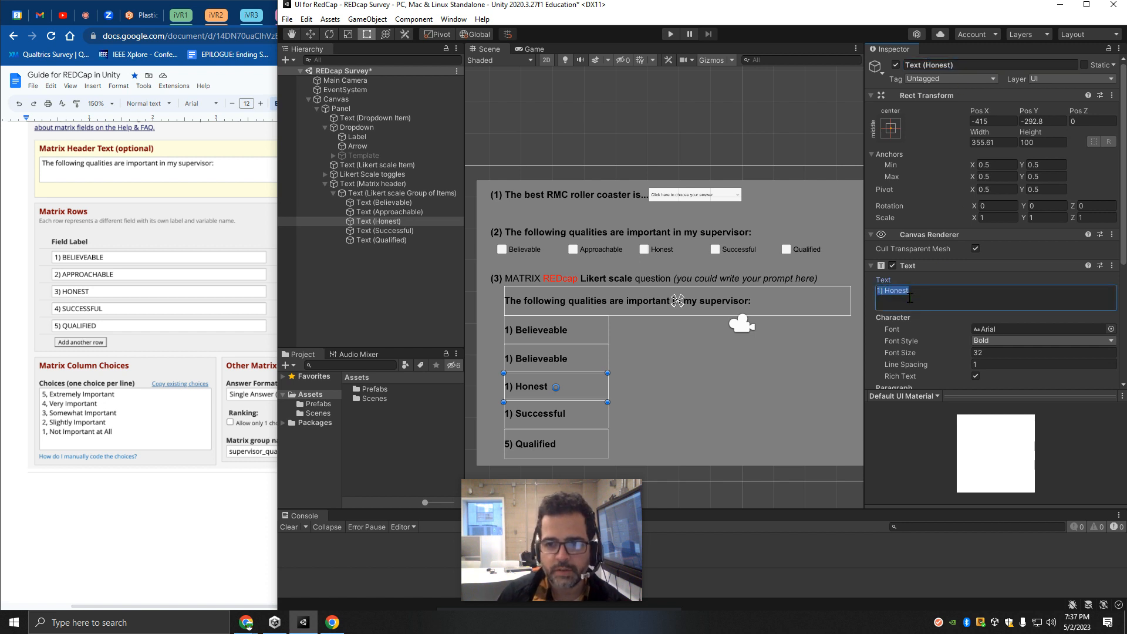
key("Home")
key("Delete")
type("3")
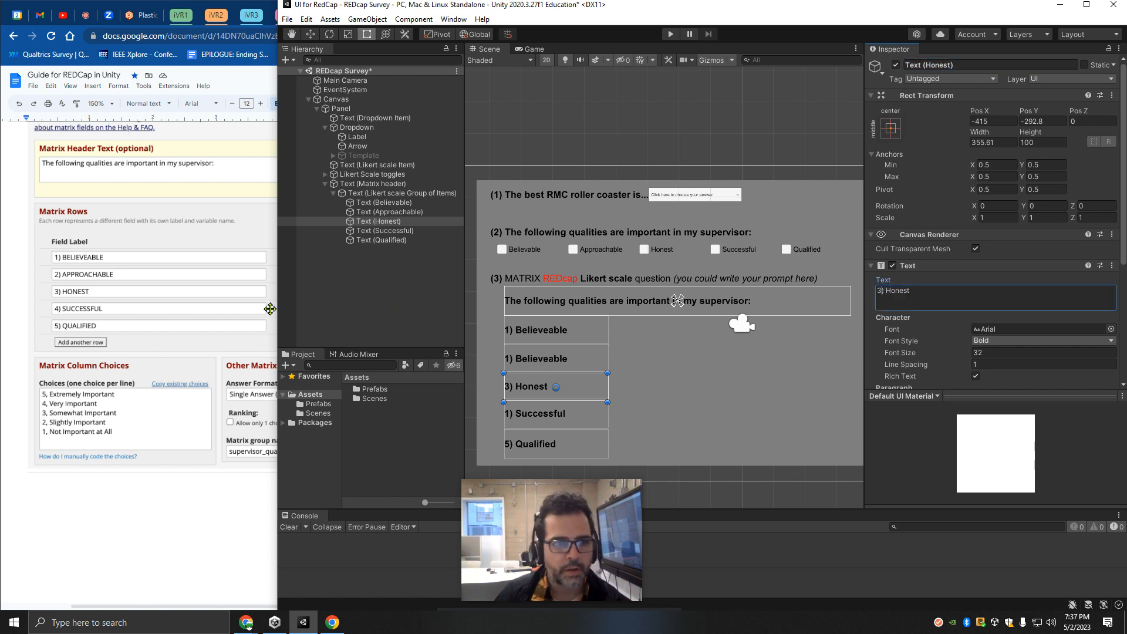
Change the number of the Successful row label so its displayed text reads "4) Successful".
left_click(385, 231)
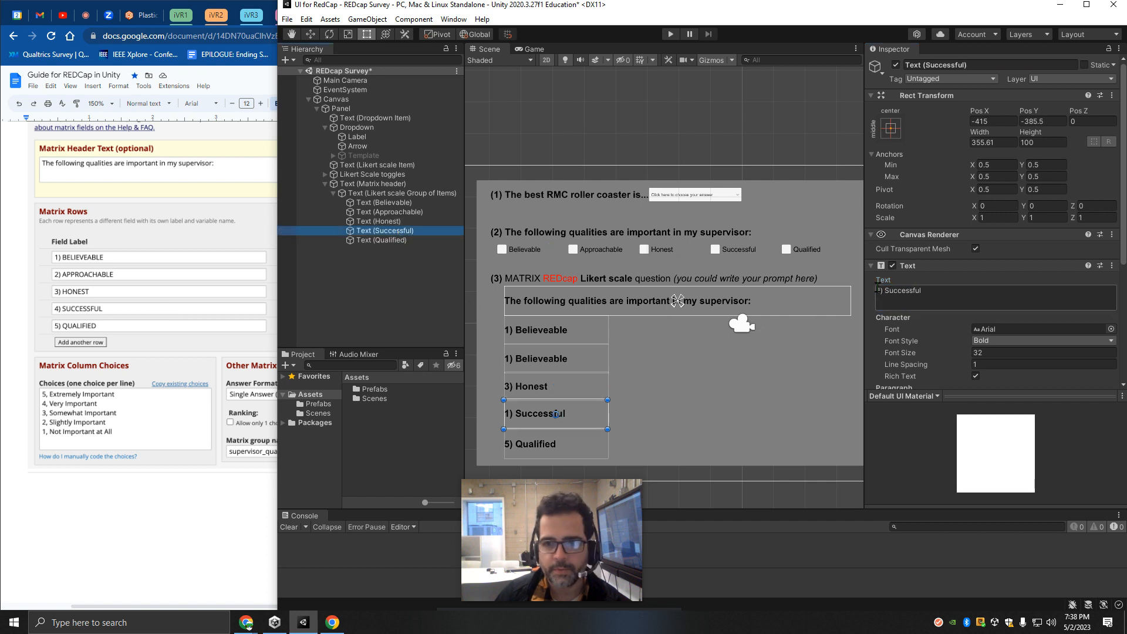
left_click(913, 292)
key("Home")
key("Delete")
type("4")
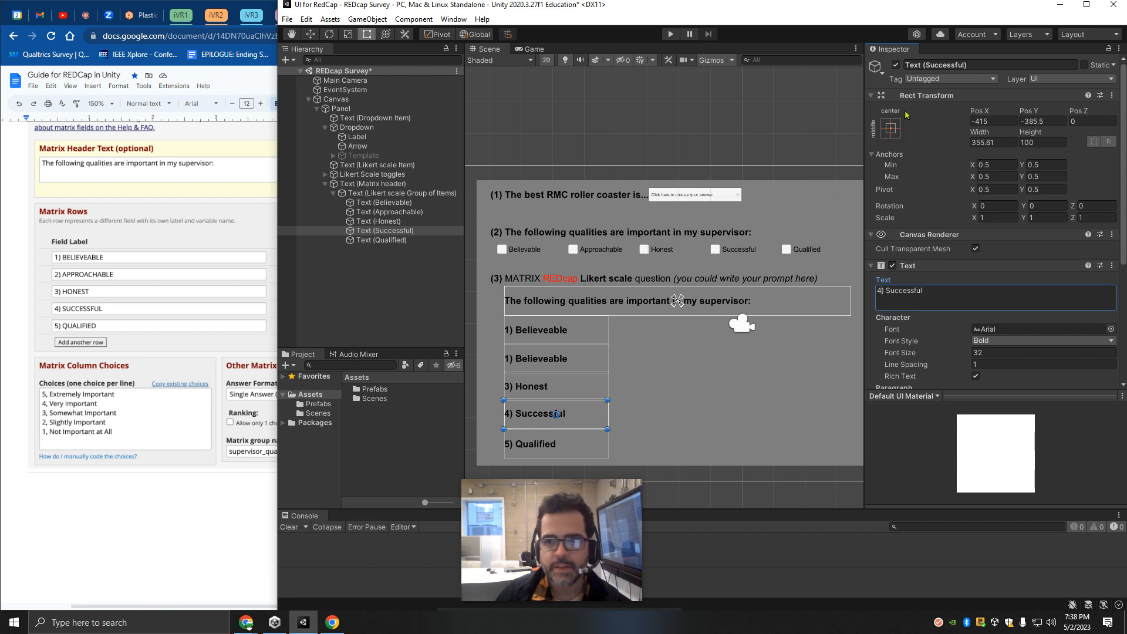
Change the second row label's displayed text to "2) Approachable", reusing the word from its object name.
left_click(387, 212)
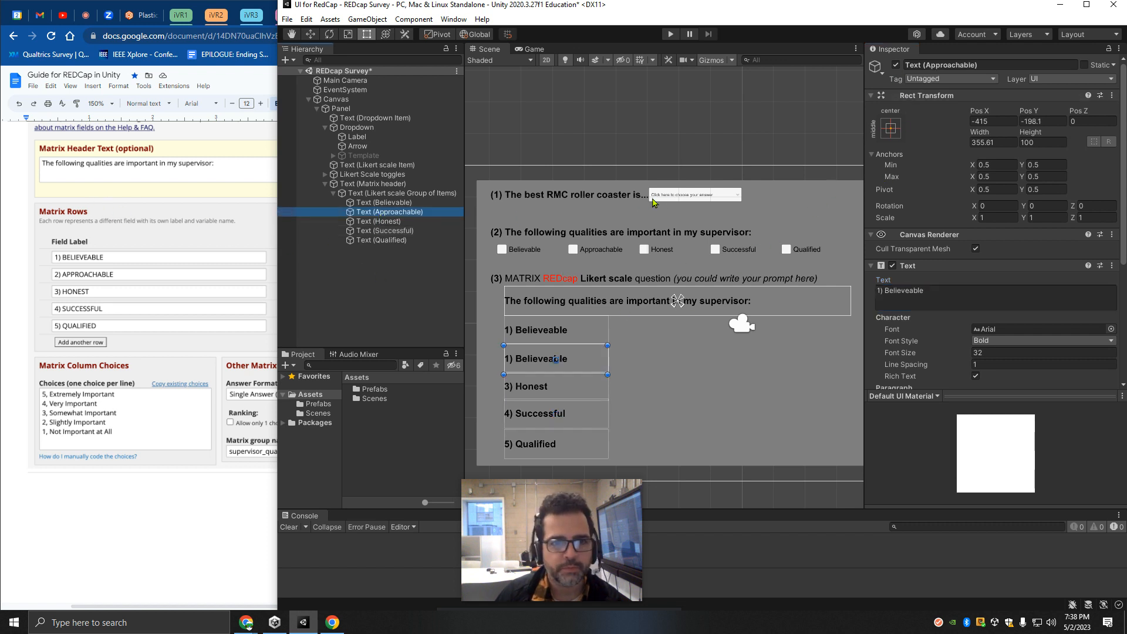
left_click_drag(926, 64, 977, 65)
key("ctrl+c")
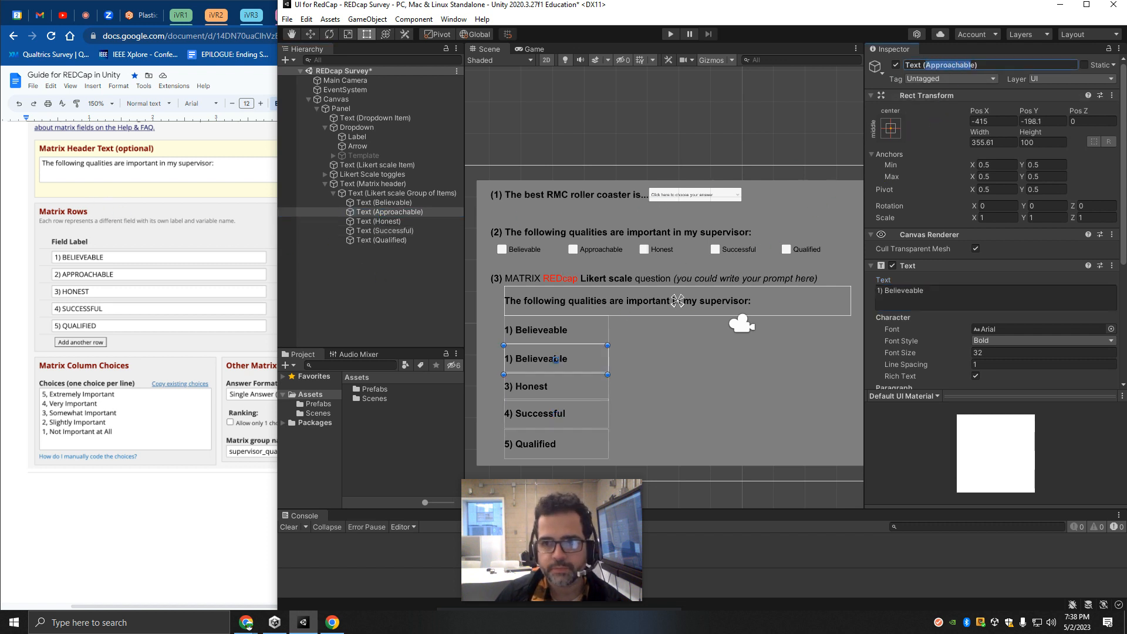
left_click(893, 290)
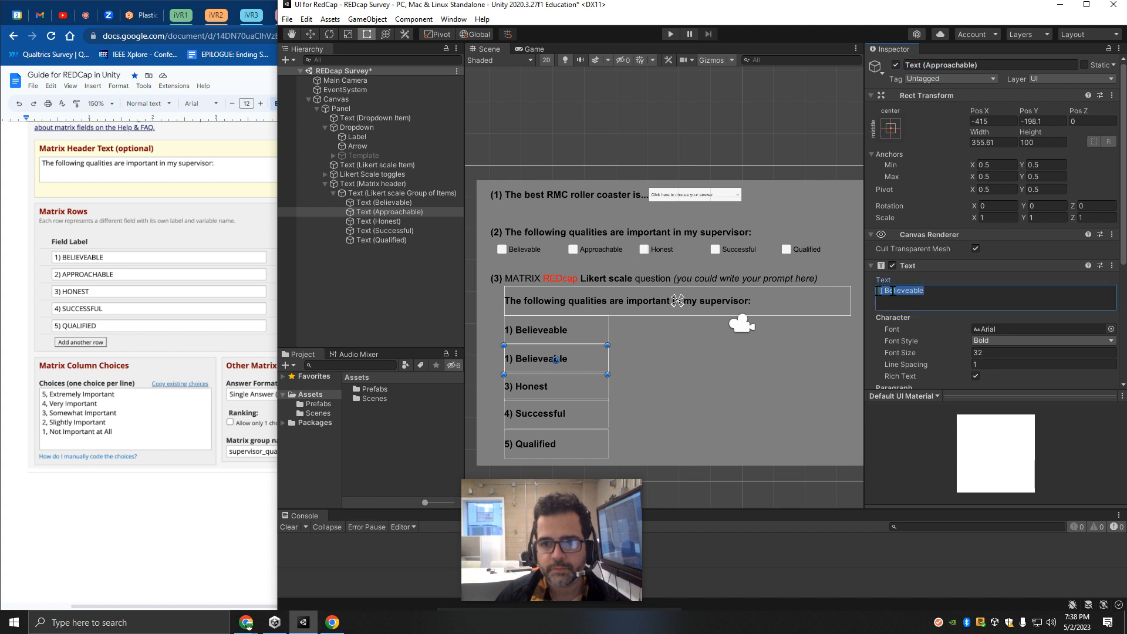
key("Home")
key("Delete")
type("2")
key("BackSpace")
key("BackSpace")
key("BackSpace")
key("BackSpace")
key("BackSpace")
key("BackSpace")
key("BackSpace")
key("BackSpace")
key("BackSpace")
key("BackSpace")
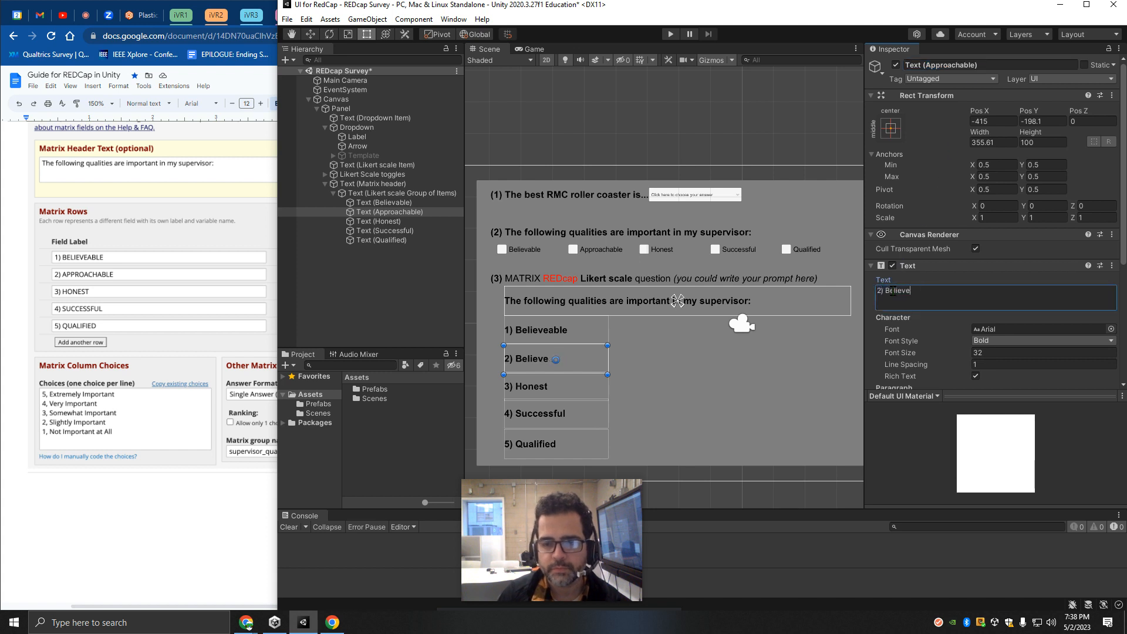
key("ctrl+v")
left_click(722, 425)
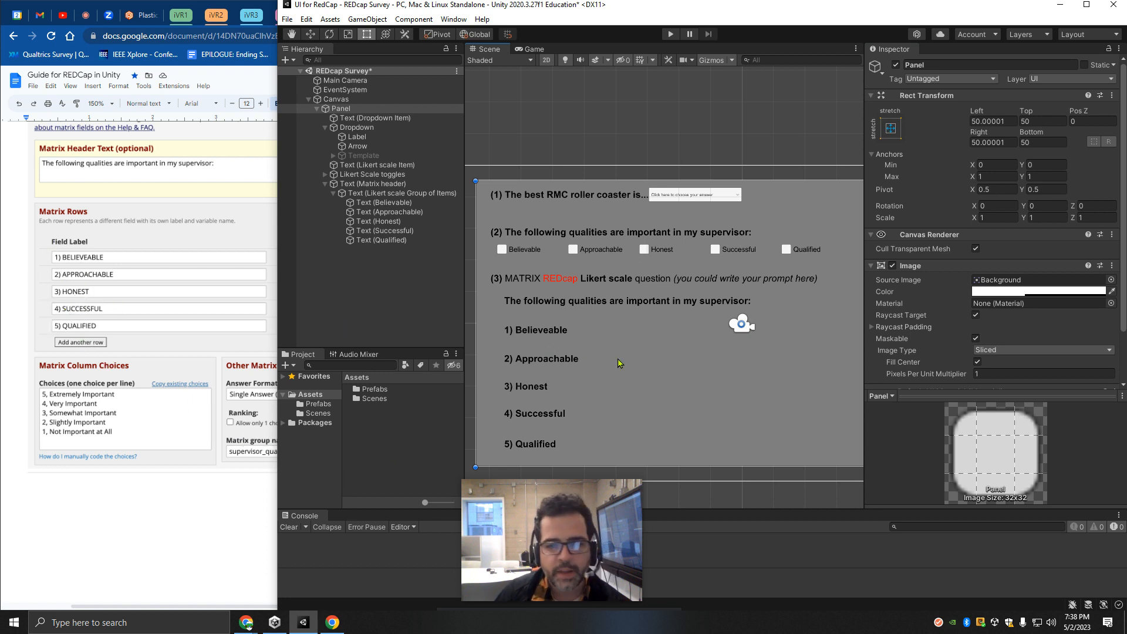
Set the font style of all five row labels, from Text (Believable) to Text (Qualified), to Normal.
left_click(385, 202)
left_click(382, 241)
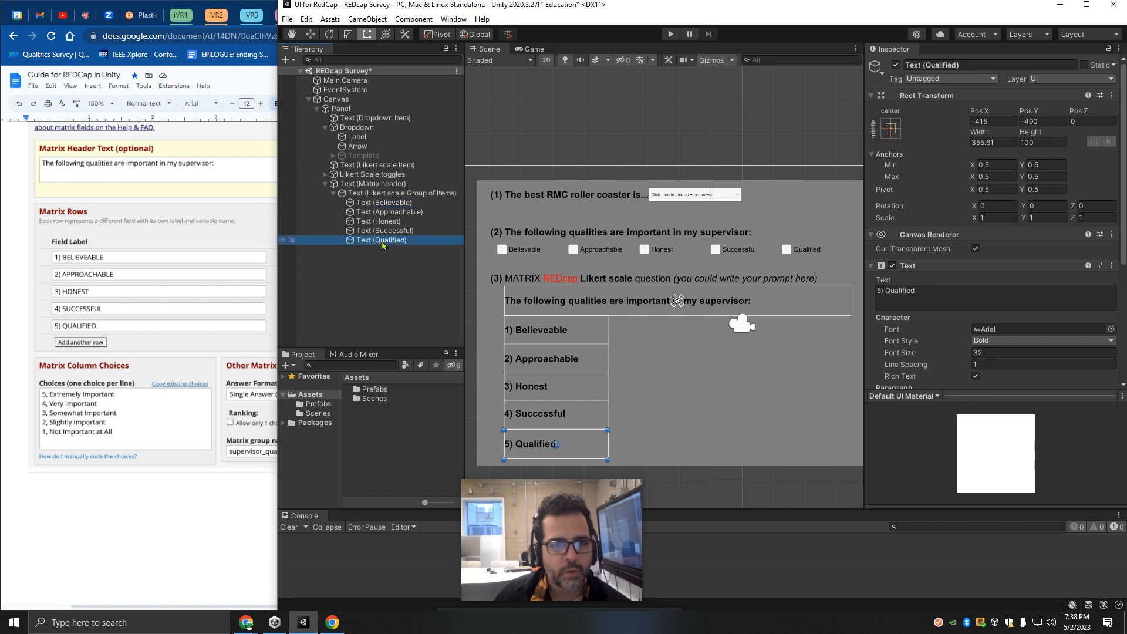
left_click(388, 205, "shift")
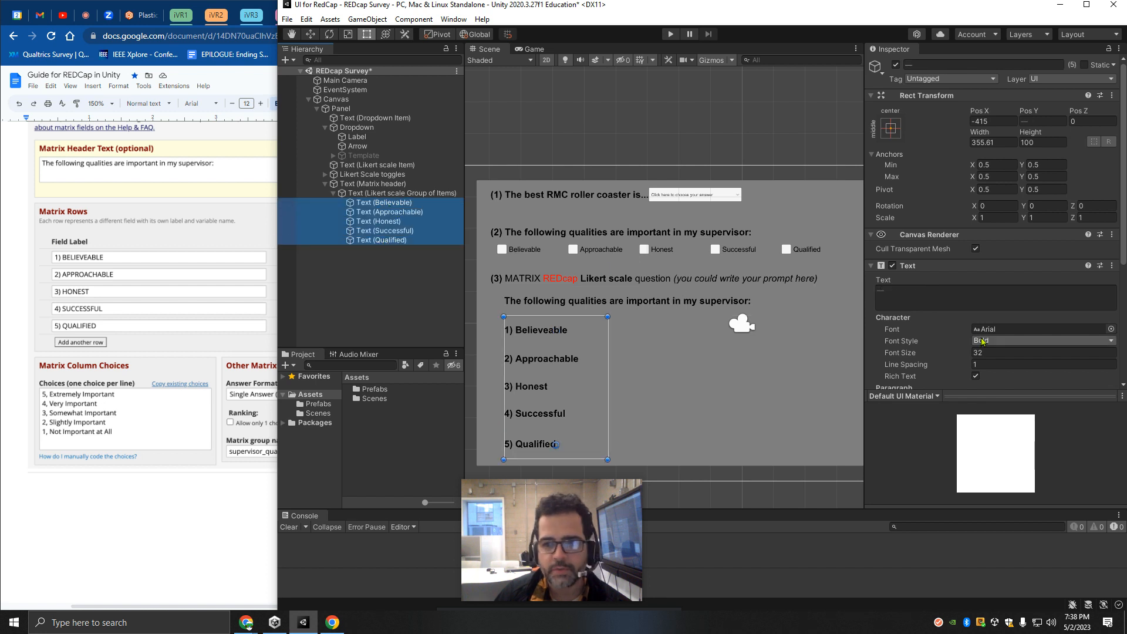
scroll(984, 329, "down", 3)
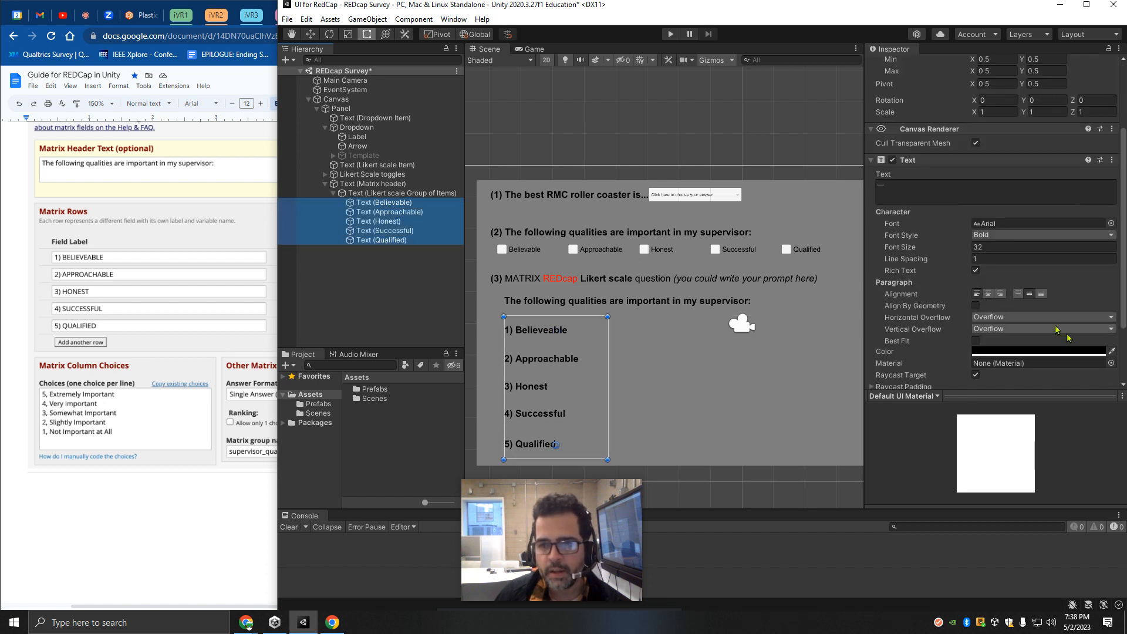
scroll(1055, 328, "down", 3)
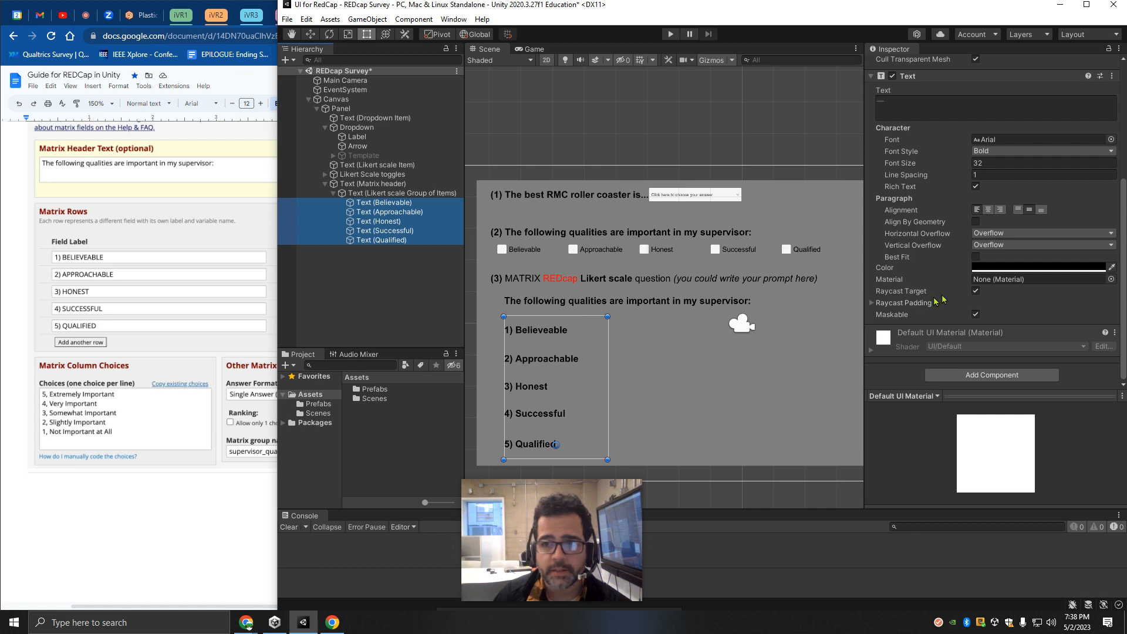
scroll(939, 300, "up", 5)
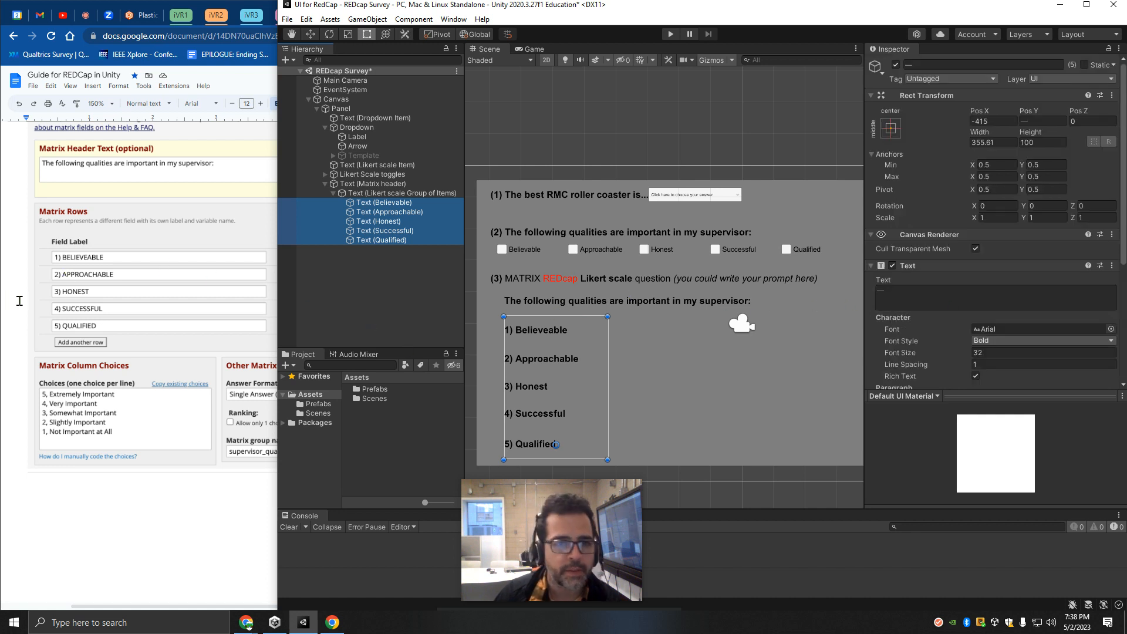
left_click(672, 330)
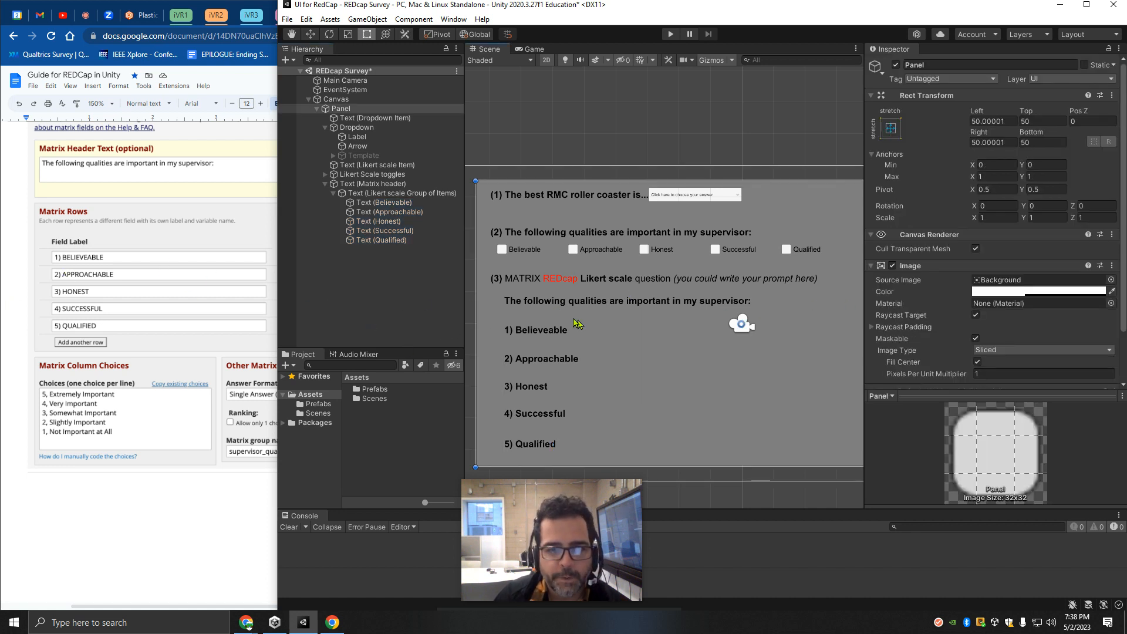
left_click(375, 202)
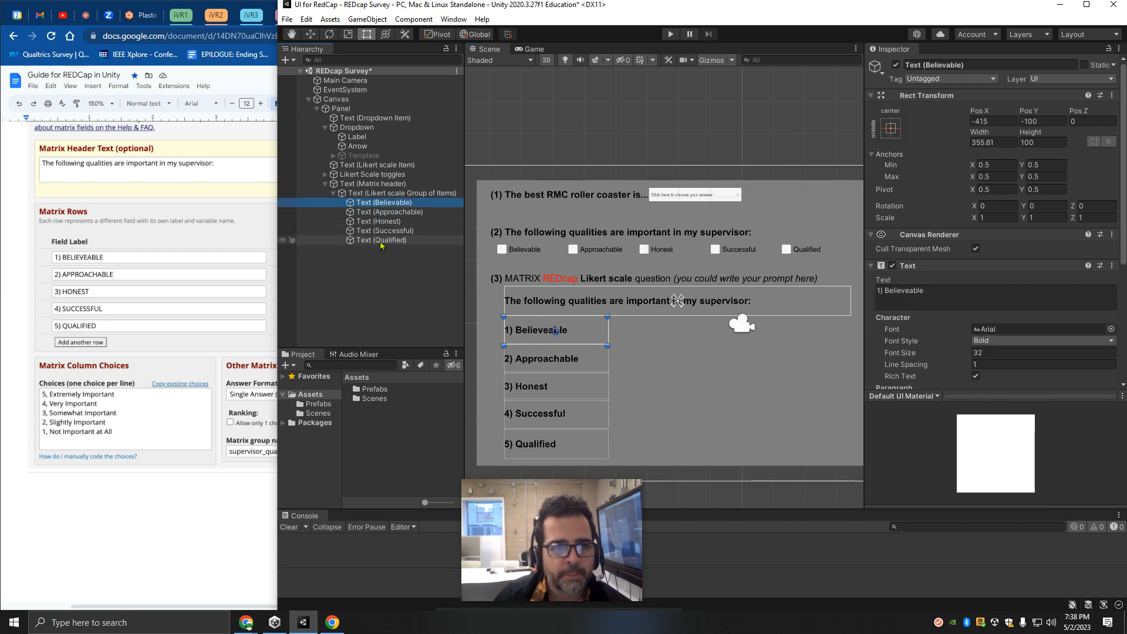
left_click(380, 241, "shift")
left_click(1043, 340)
left_click(992, 351)
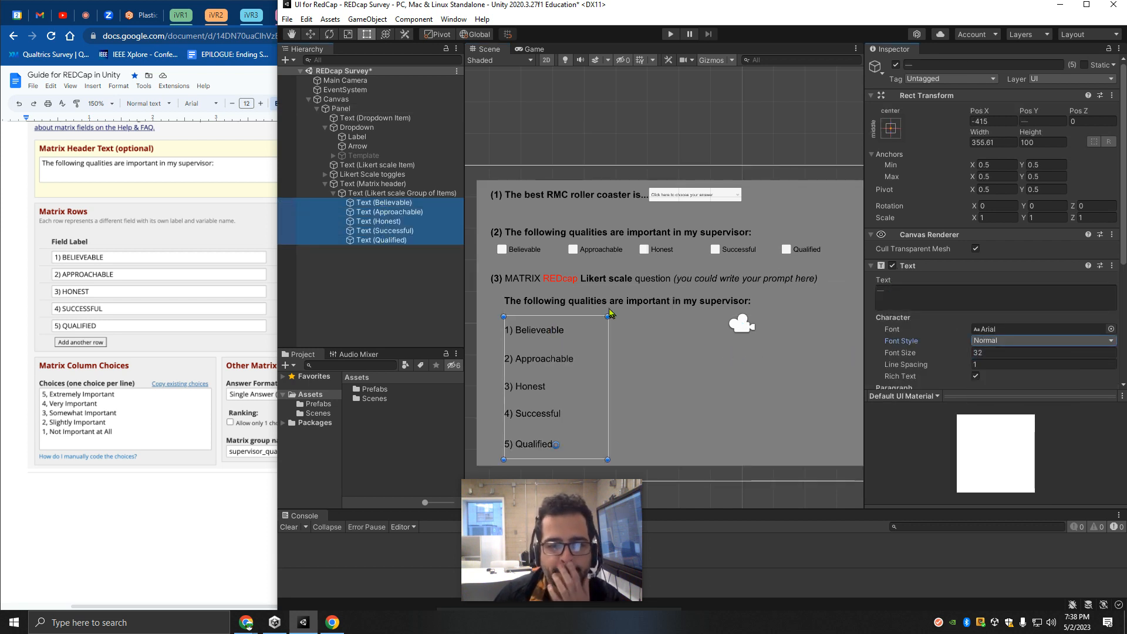
left_click(368, 265)
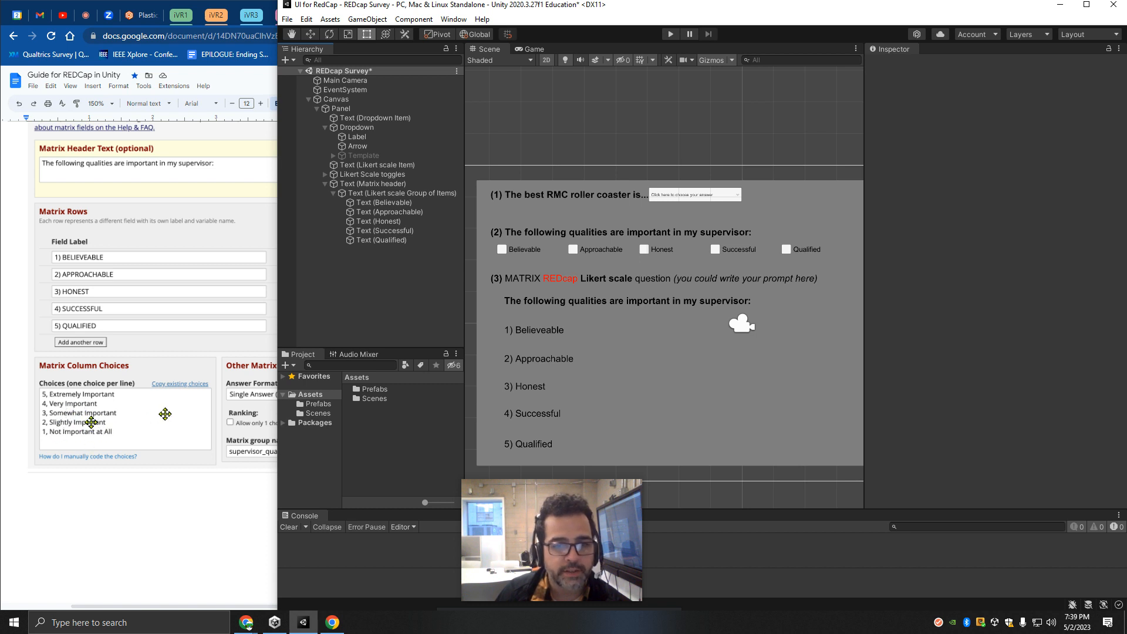
Rename the matrix header object to Text (Matrix header) (Type 1).
left_click(330, 186)
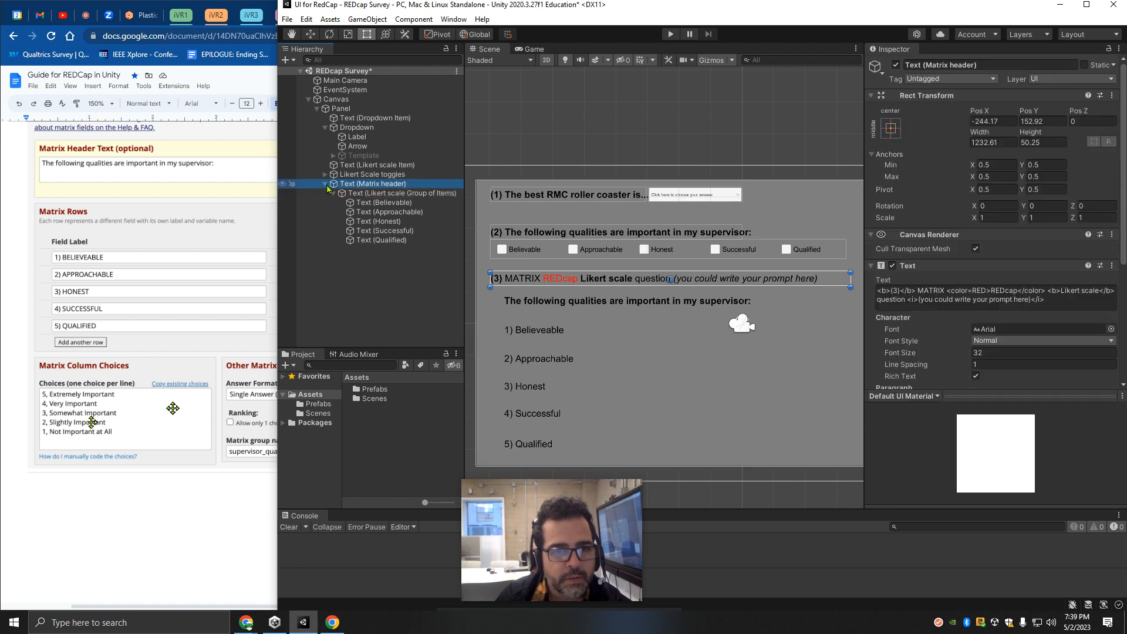
left_click(325, 185)
left_click(352, 185)
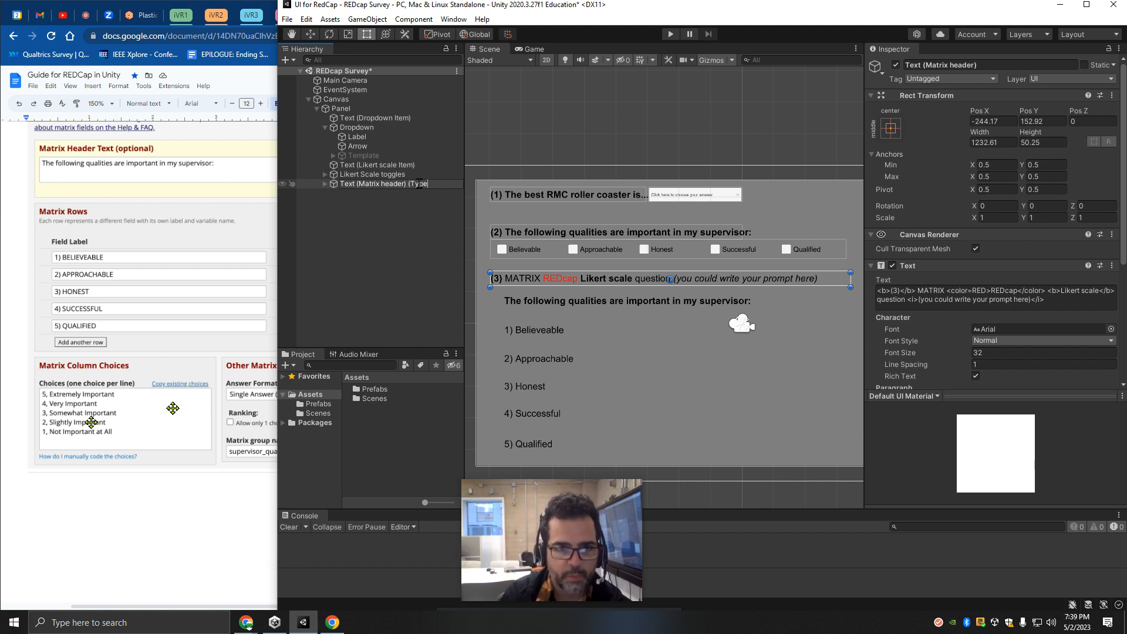
type("(Type 1)")
key("Return")
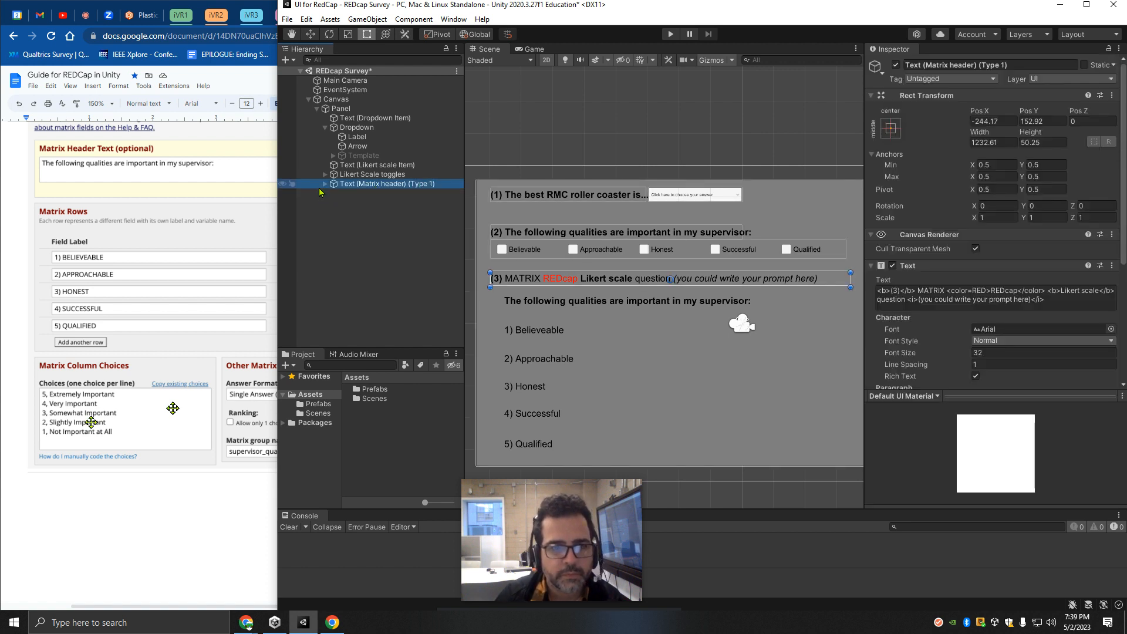
Duplicate the Likert Scale toggles group and make the copy a child of Text (Believable).
left_click(325, 184)
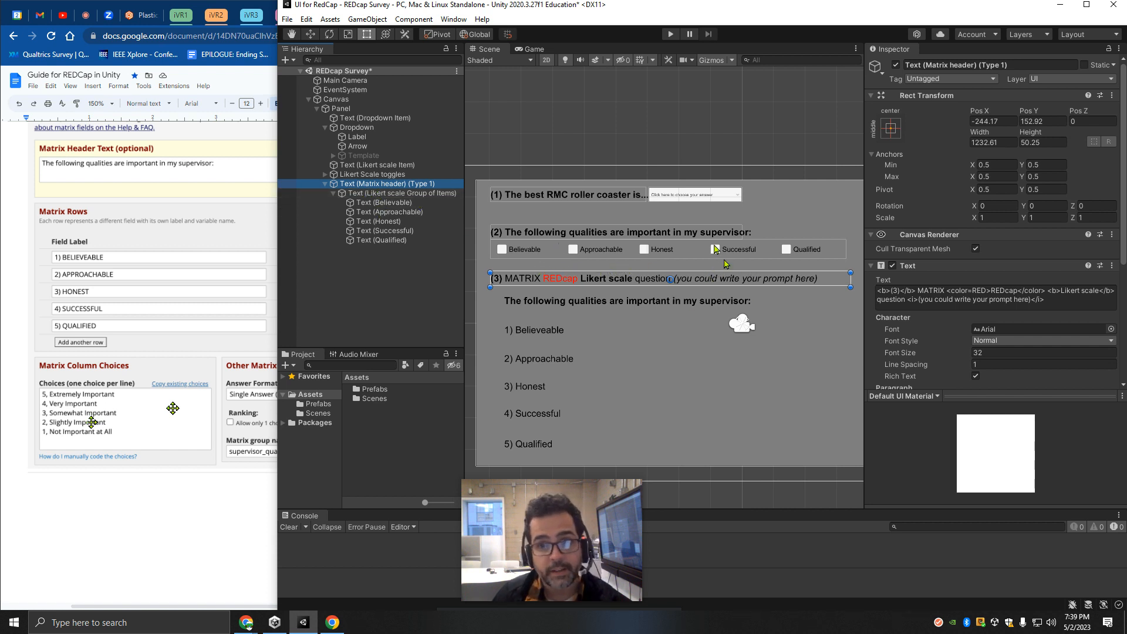
left_click(623, 256)
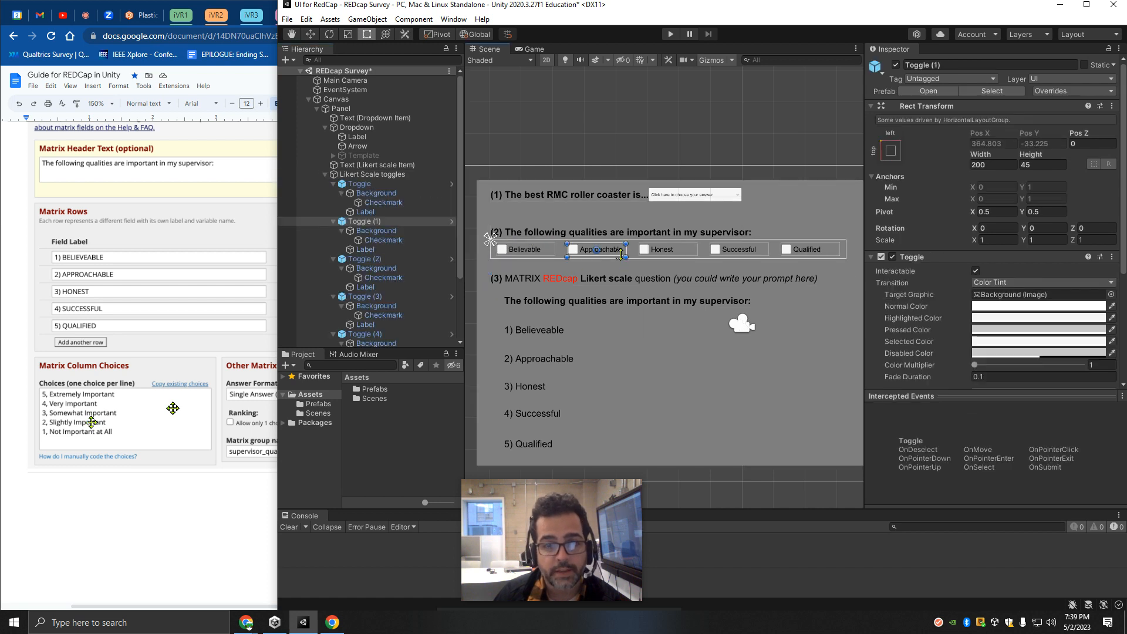
left_click(324, 175)
left_click(364, 175)
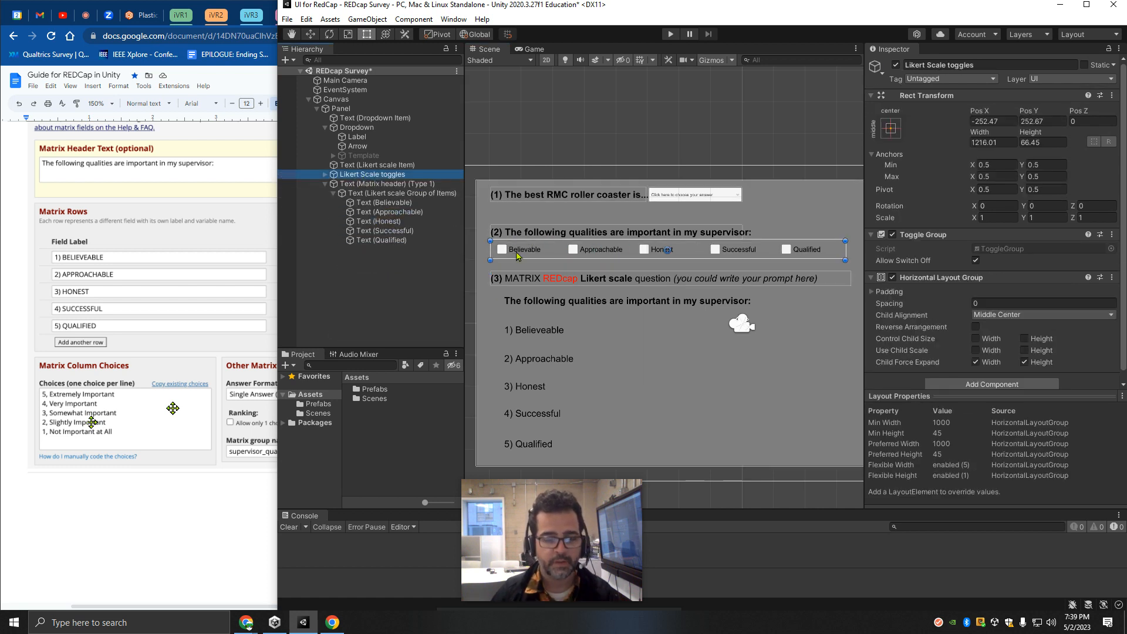
key("ctrl+d")
left_click_drag(336, 254, 376, 205)
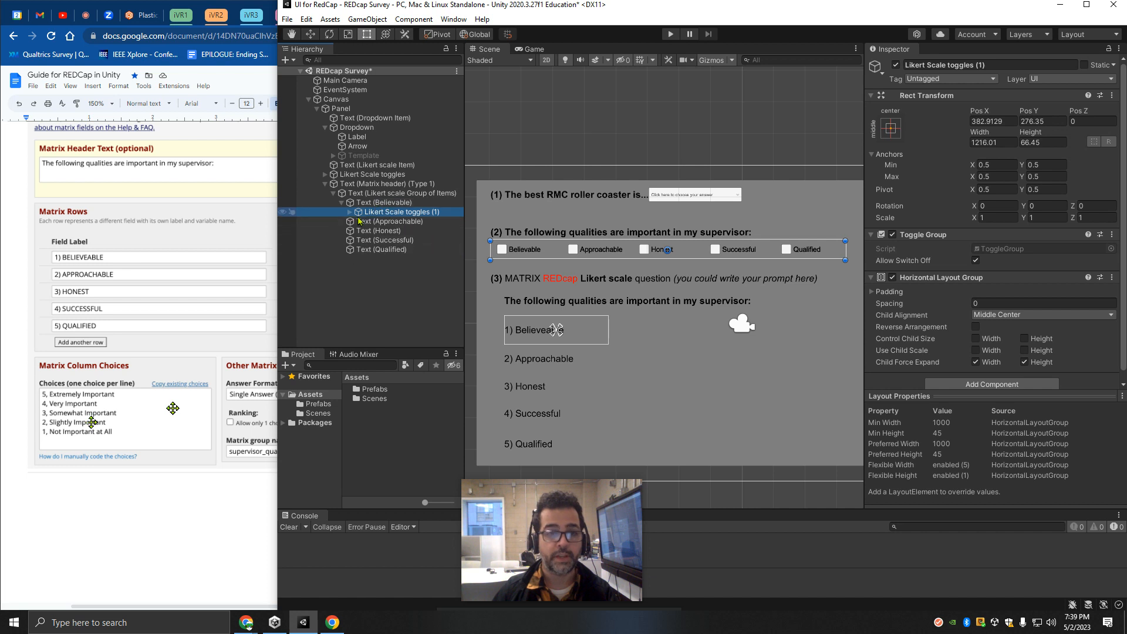
Reset the copied toggle group's Rect Transform and shift it horizontally so its toggles sit beside the "1) Believeable" row label.
left_click(1111, 95)
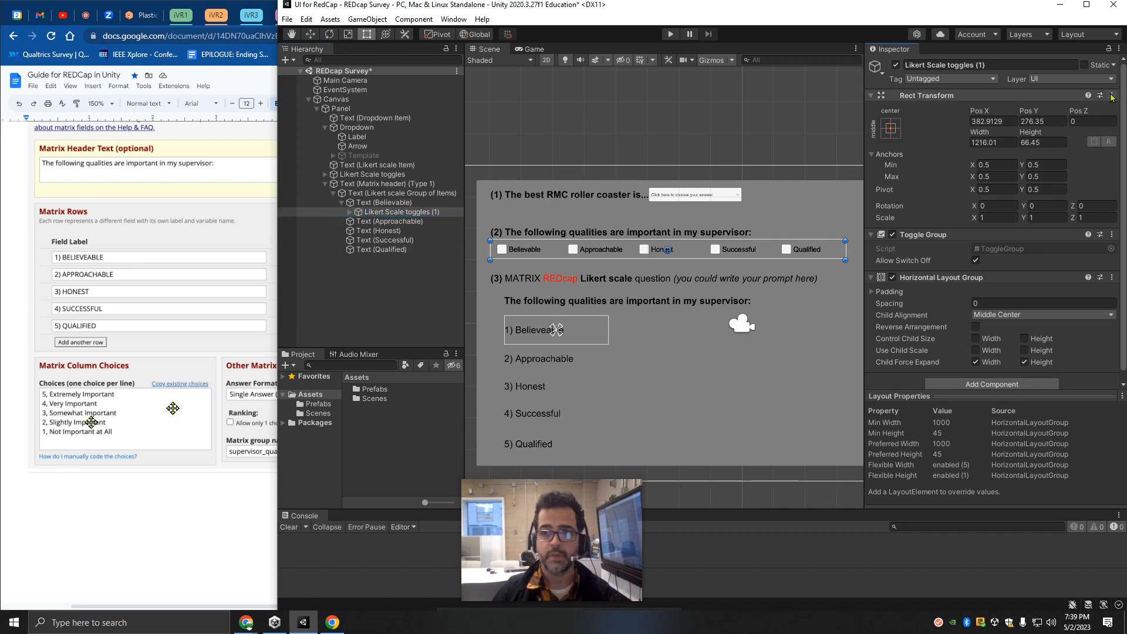
left_click(1113, 97)
left_click(1091, 108)
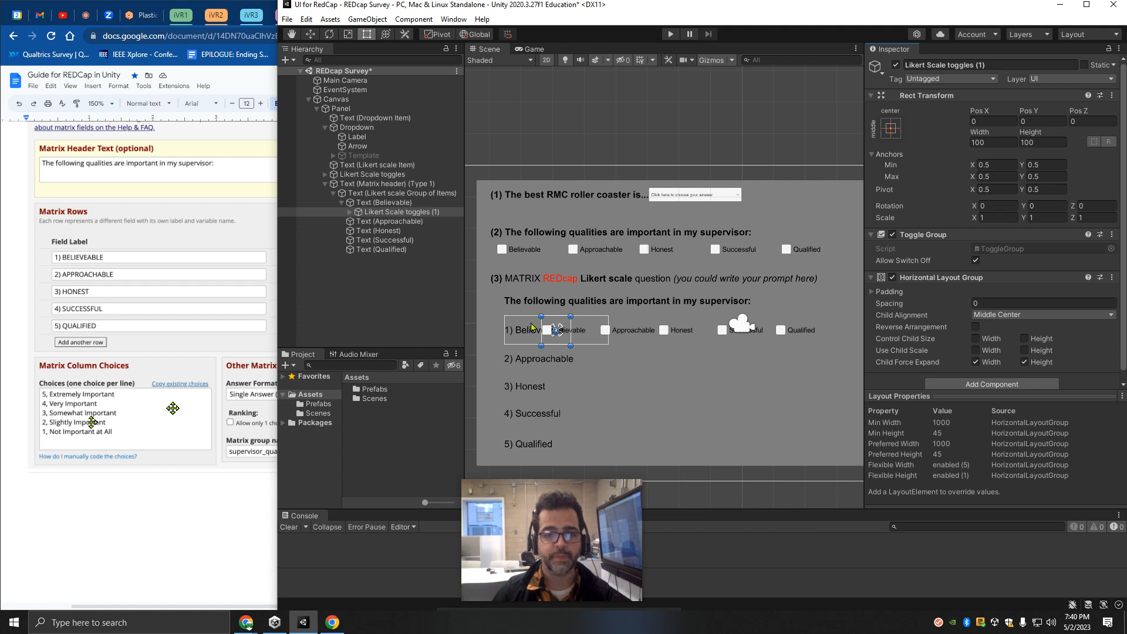
left_click_drag(978, 111, 10, 126)
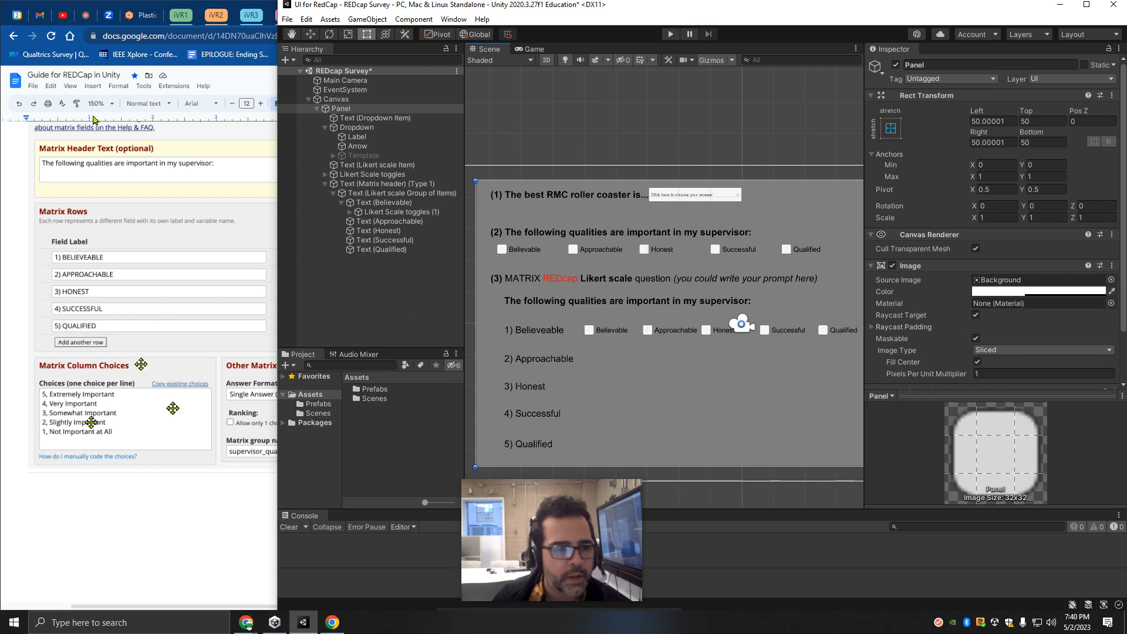
Expand the copied toggle group and all five of its toggles in the hierarchy to expose their labels.
left_click(350, 212)
left_click(385, 221)
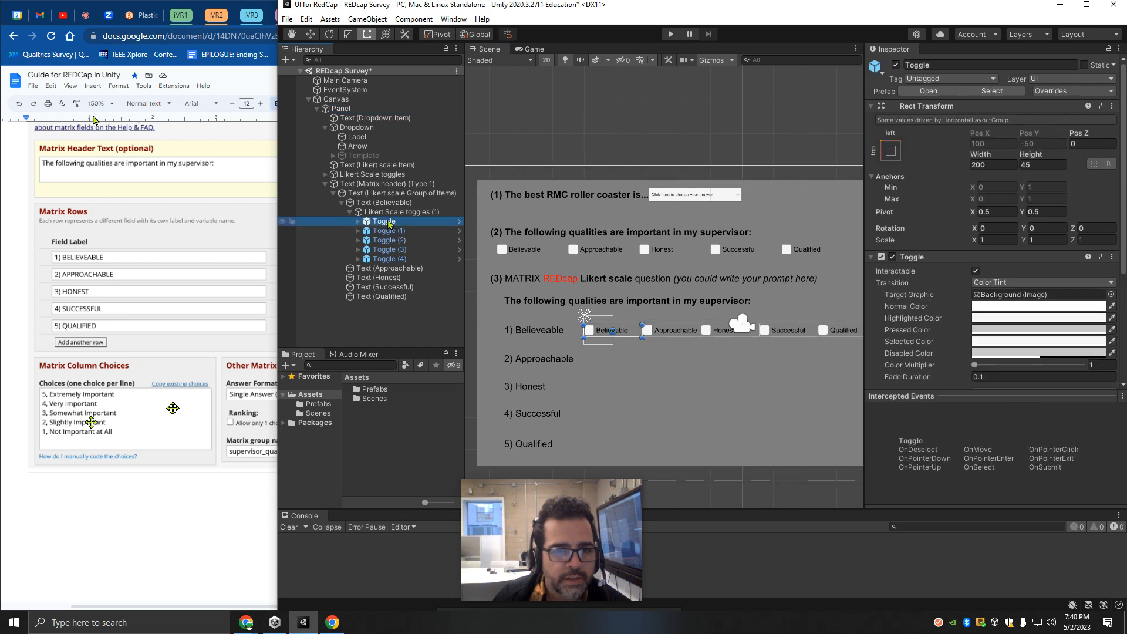
key("shift+Down")
key("shift+Down")
key("shift+Down")
key("shift+Down")
key("Right")
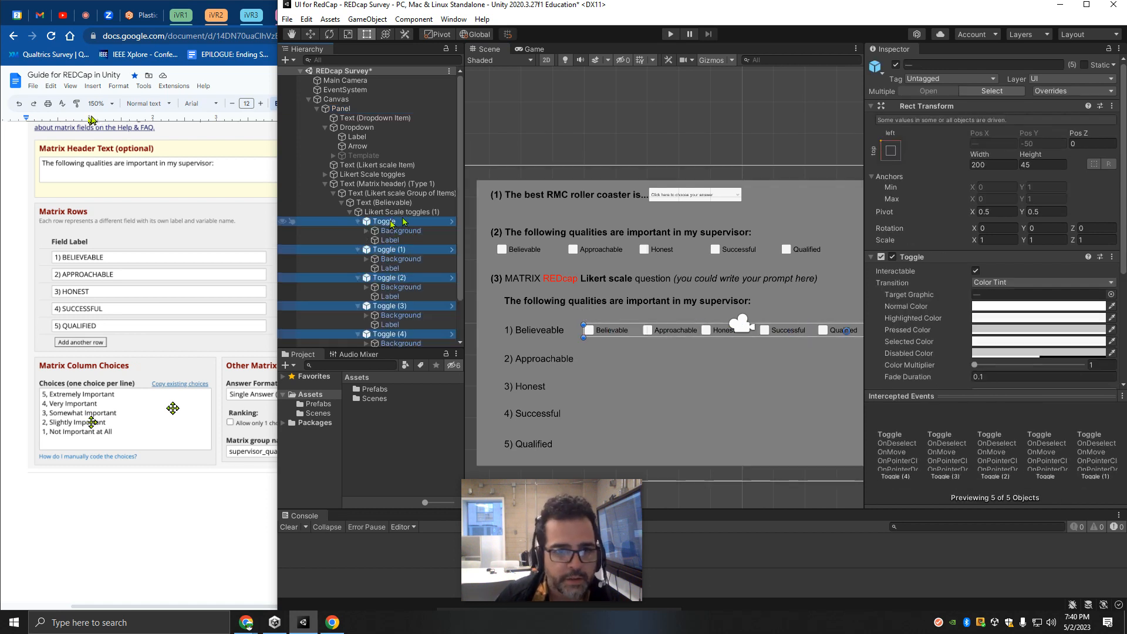
Change the text of the first toggle's label in the Believable row to "Extremely Important".
left_click(389, 240)
left_click(911, 288)
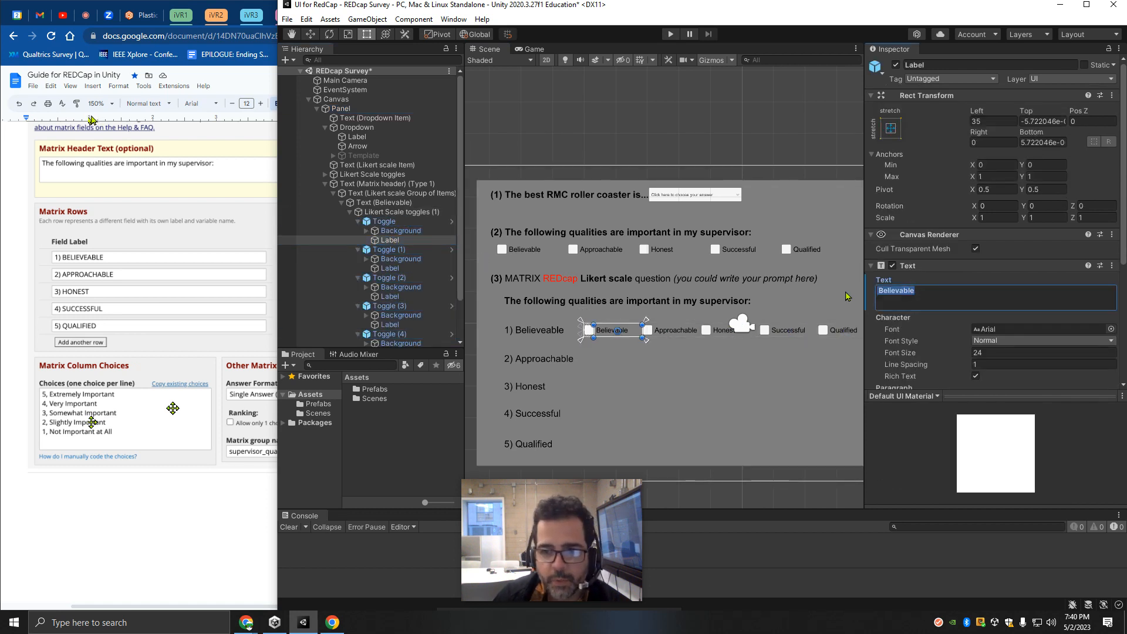
type("Ex")
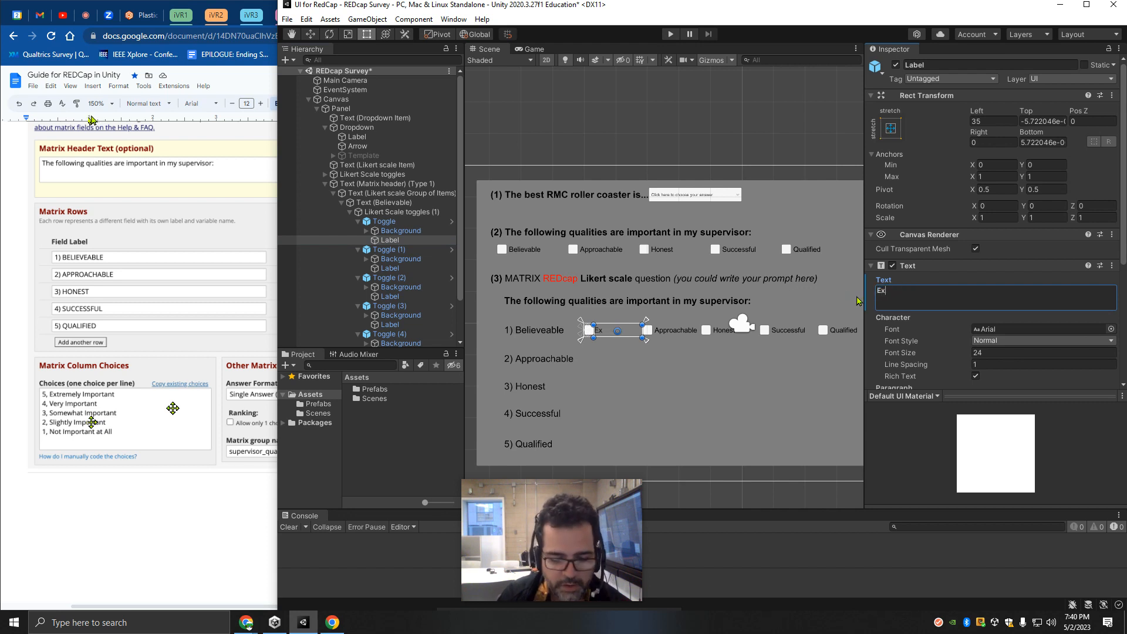
type("tremel")
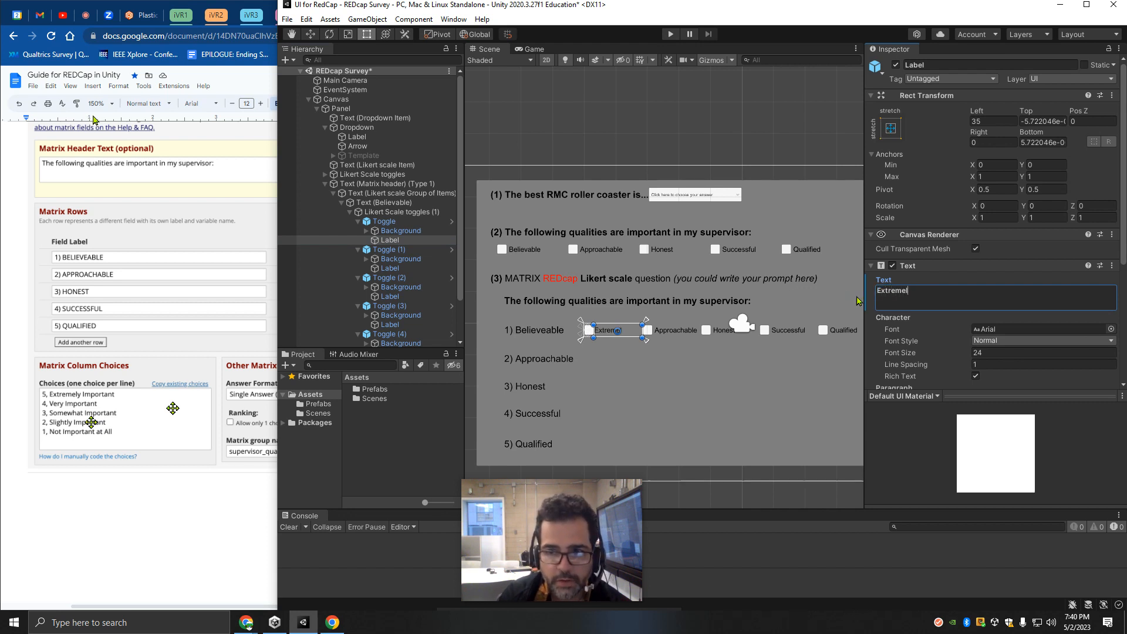
type("y Important")
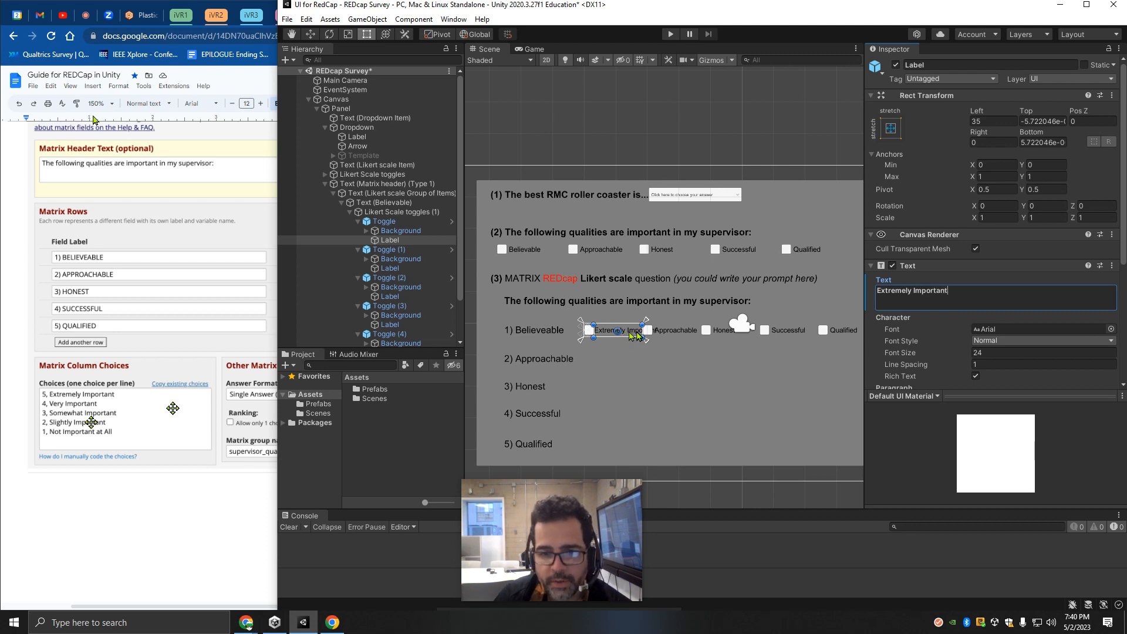
Set the Extremely Important label's horizontal overflow to Wrap and vertical overflow to Truncate, and heighten its box by about 5.53 at top and bottom.
scroll(611, 338, "up", 2)
scroll(637, 351, "up", 1)
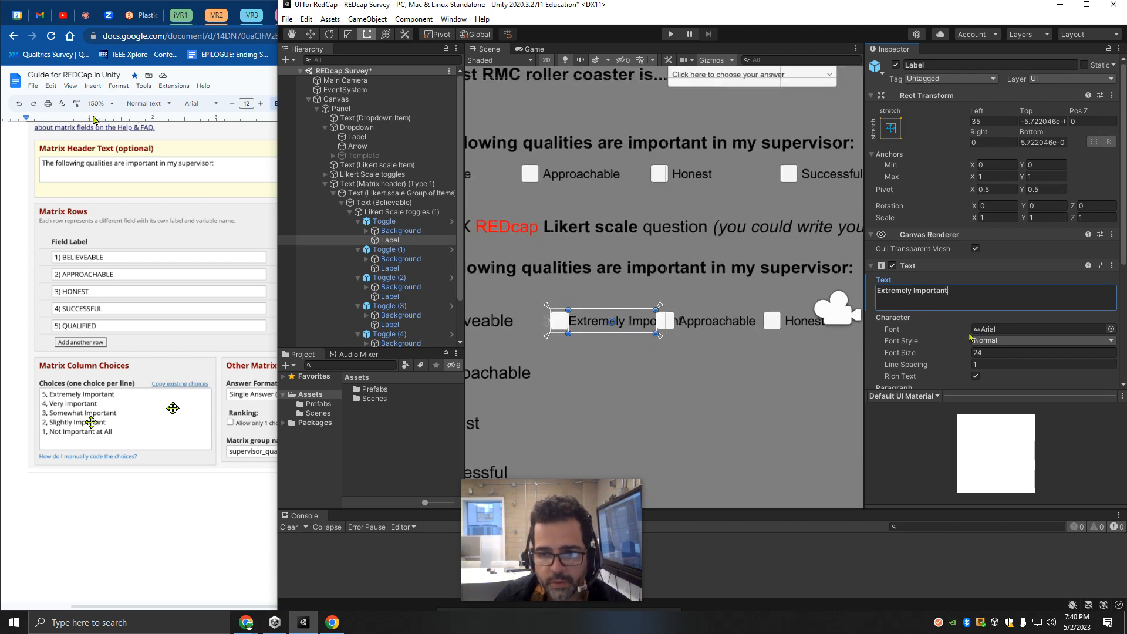
scroll(974, 337, "down", 3)
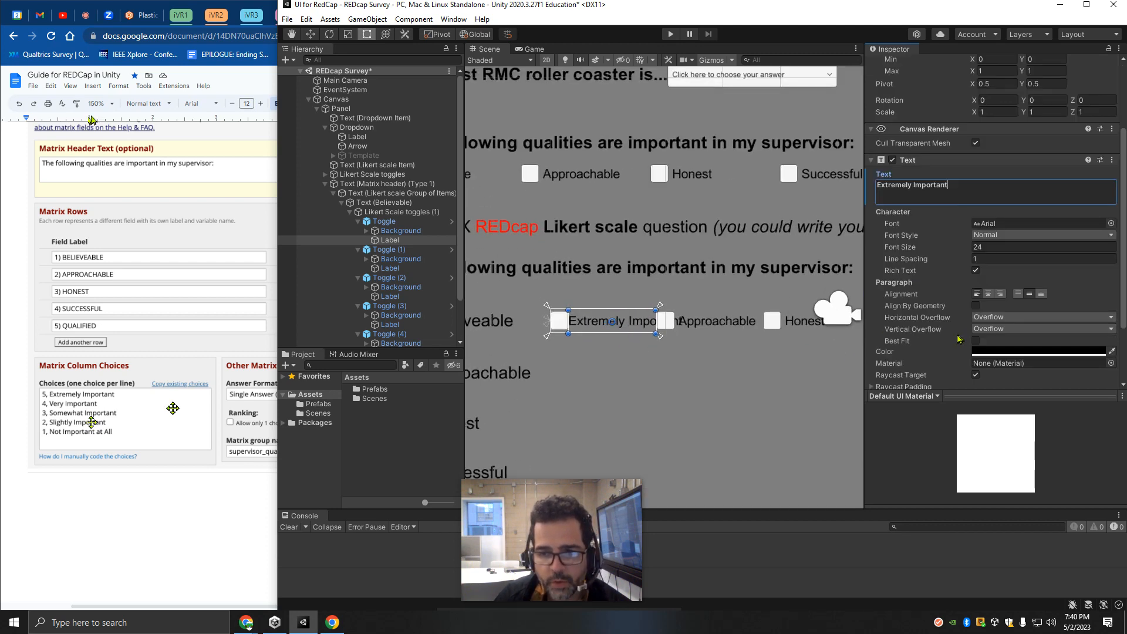
left_click(998, 329)
left_click(1013, 339)
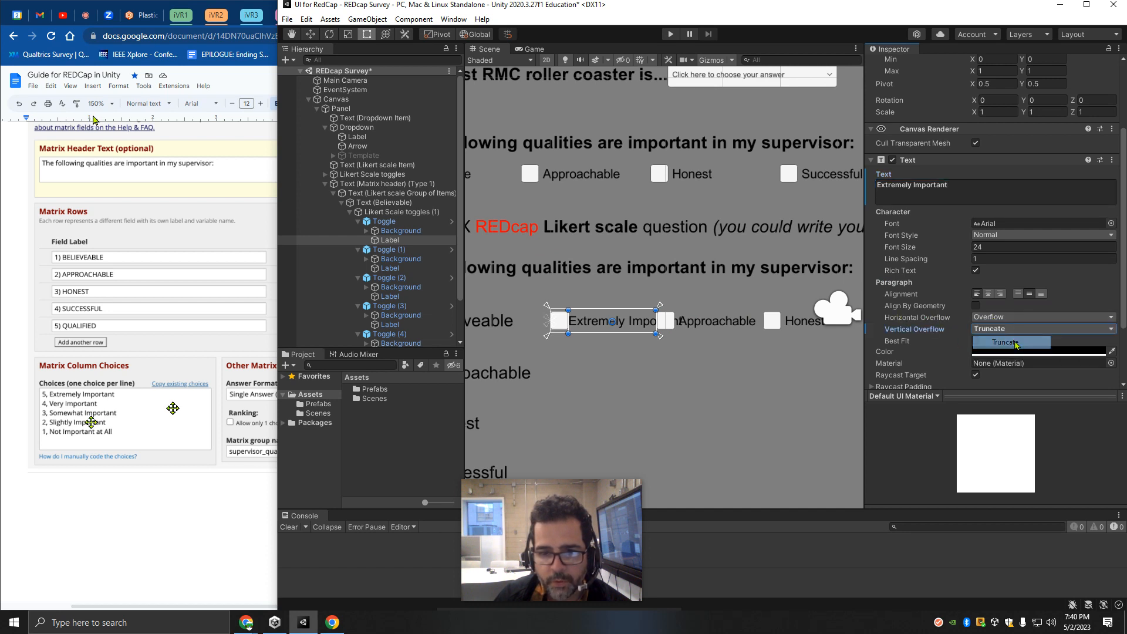
left_click(1010, 332)
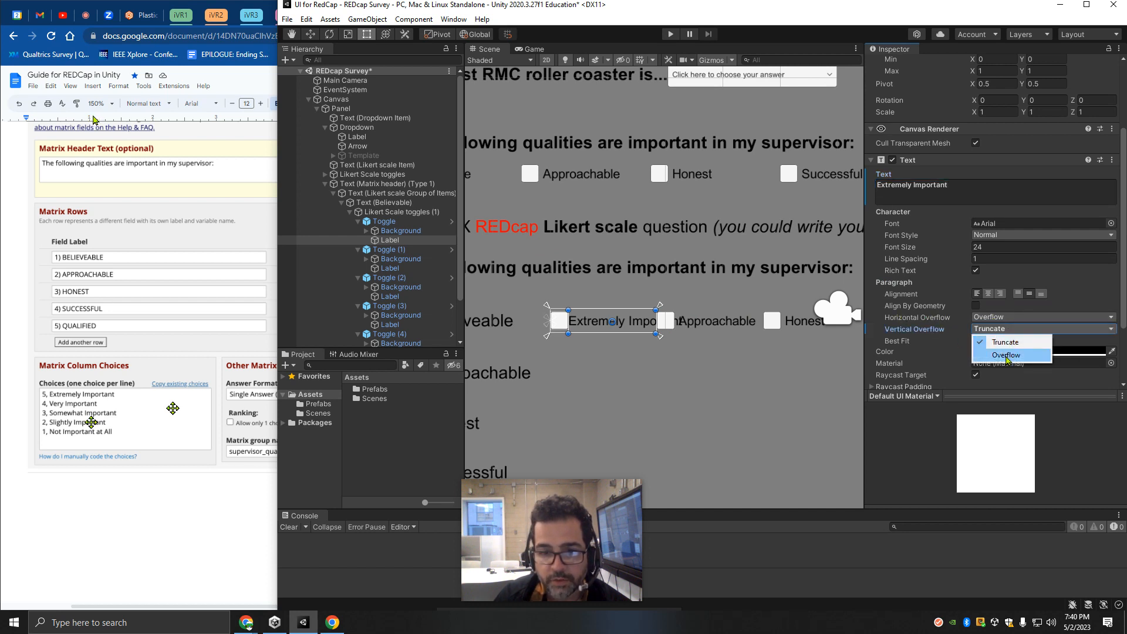
left_click(1007, 355)
left_click(1005, 318)
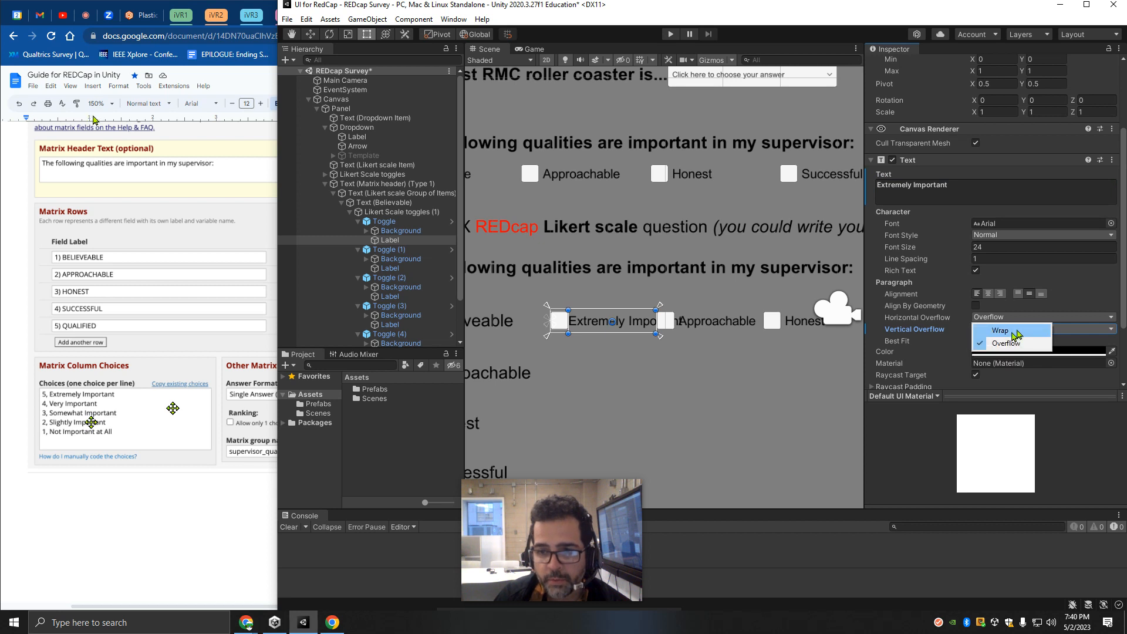
left_click(1014, 332)
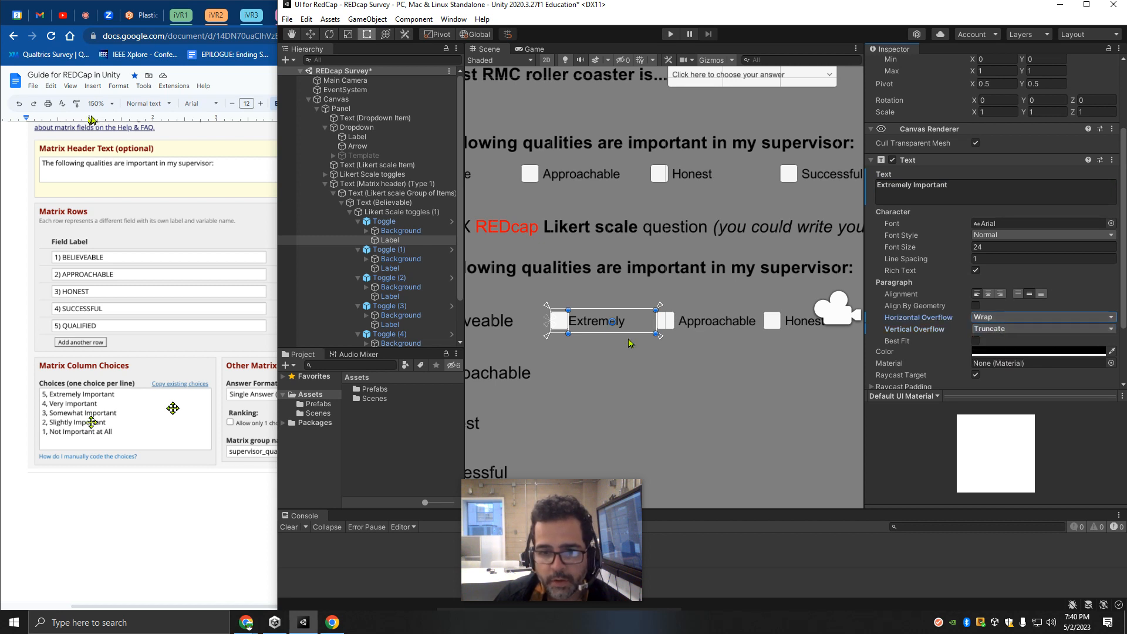
left_click_drag(630, 334, 633, 338)
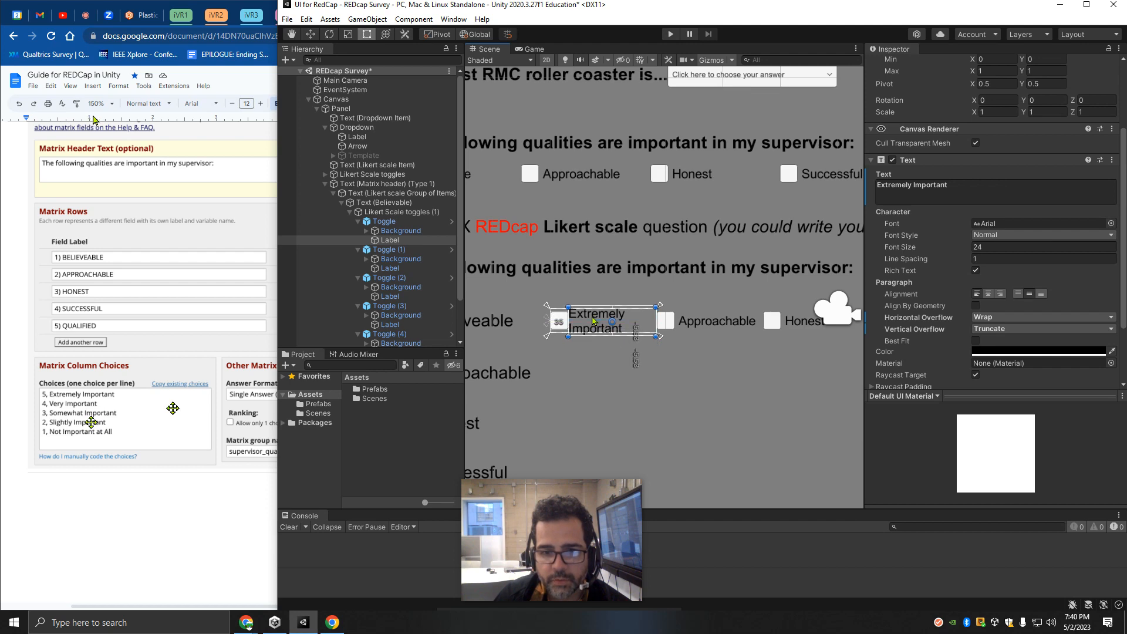
left_click(633, 366)
left_click(587, 324)
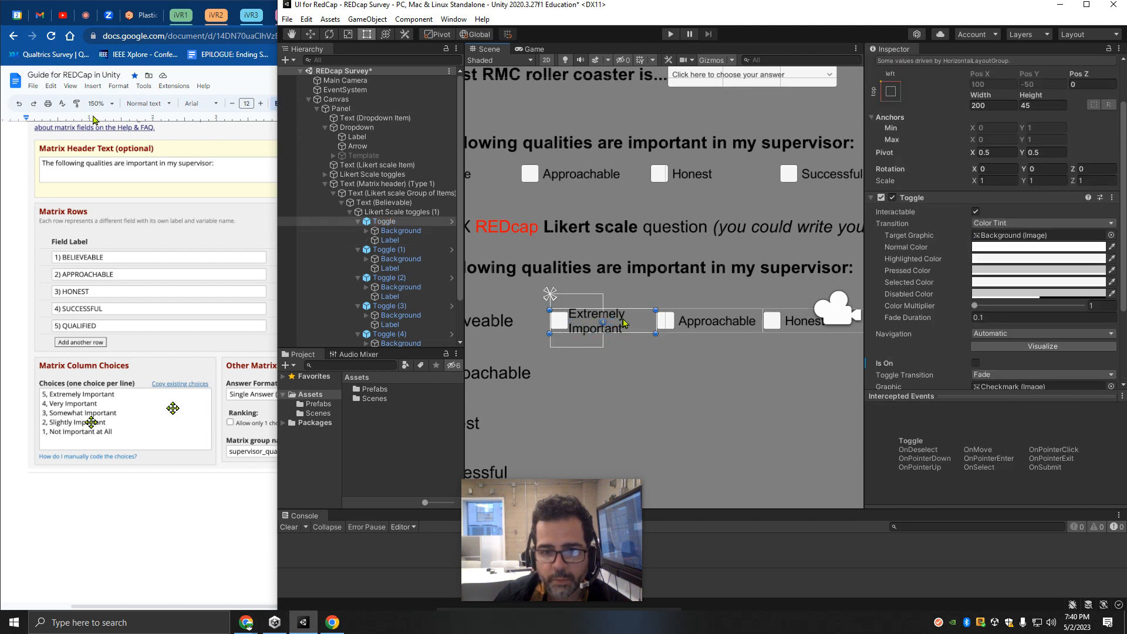
left_click(596, 321)
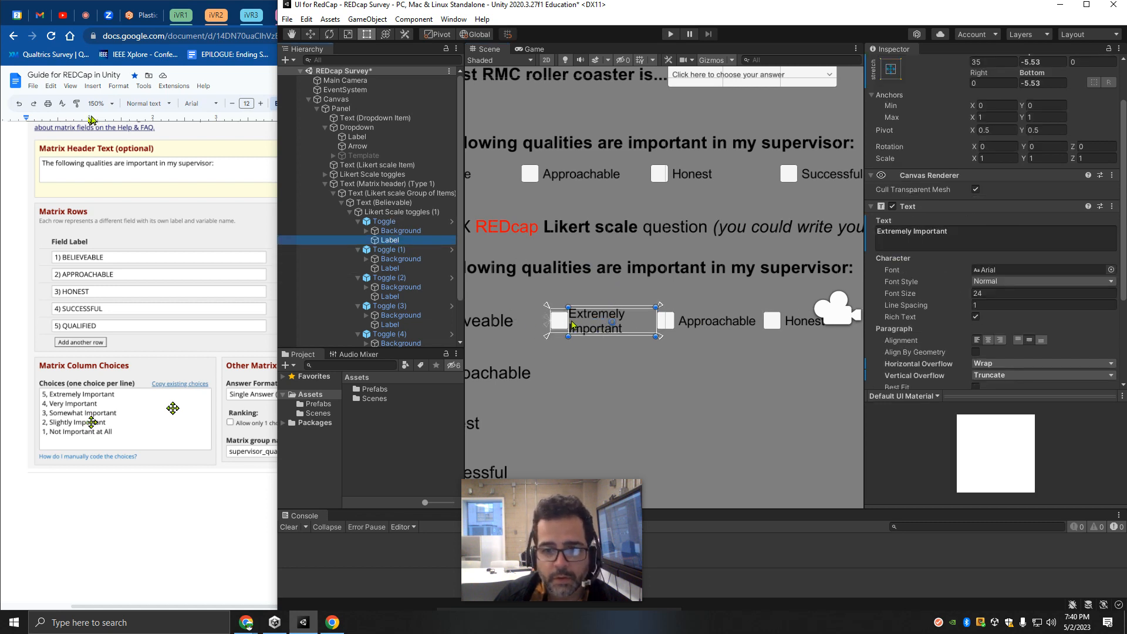
left_click_drag(573, 325, 577, 317)
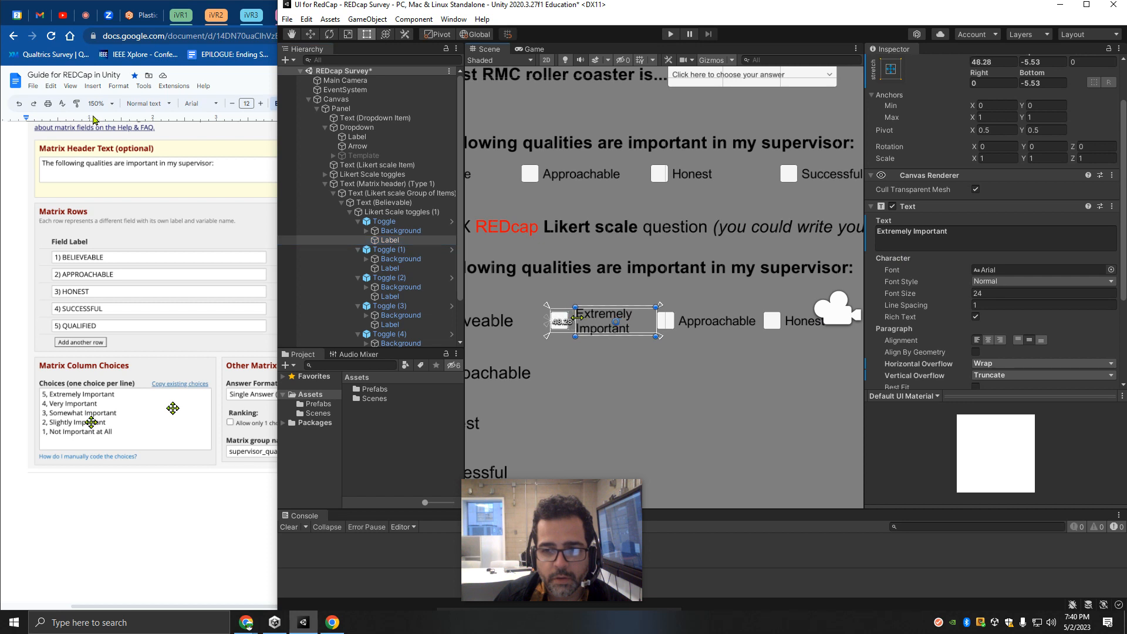
key("ctrl+z")
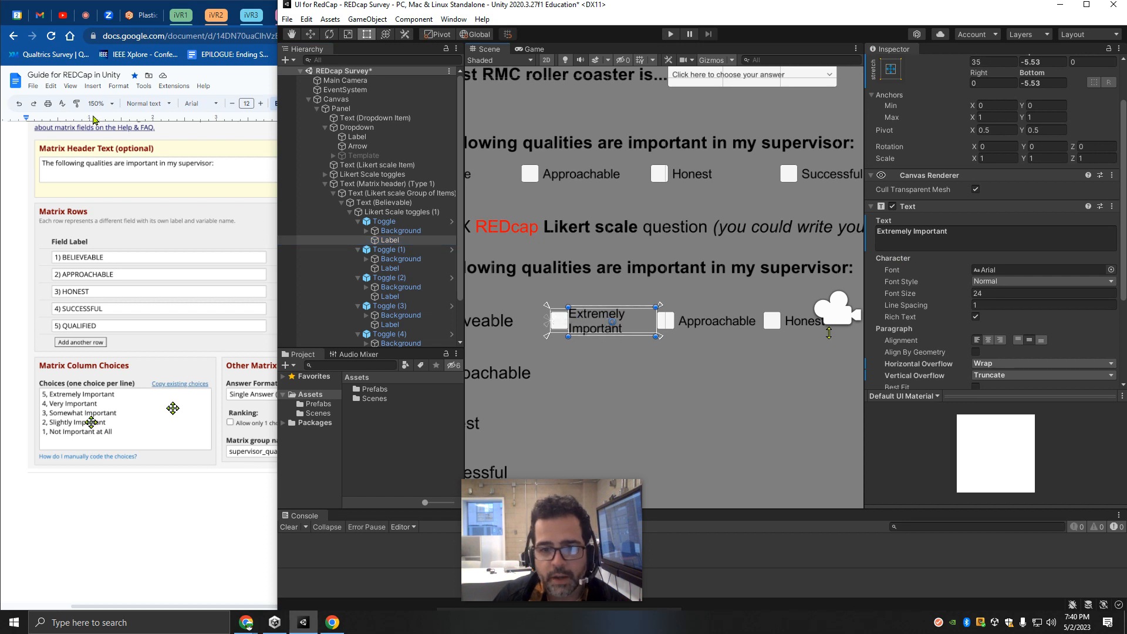
Center the Extremely Important label's text horizontally and pull its box's right edge inward to a Right offset of about 31.
left_click(990, 340)
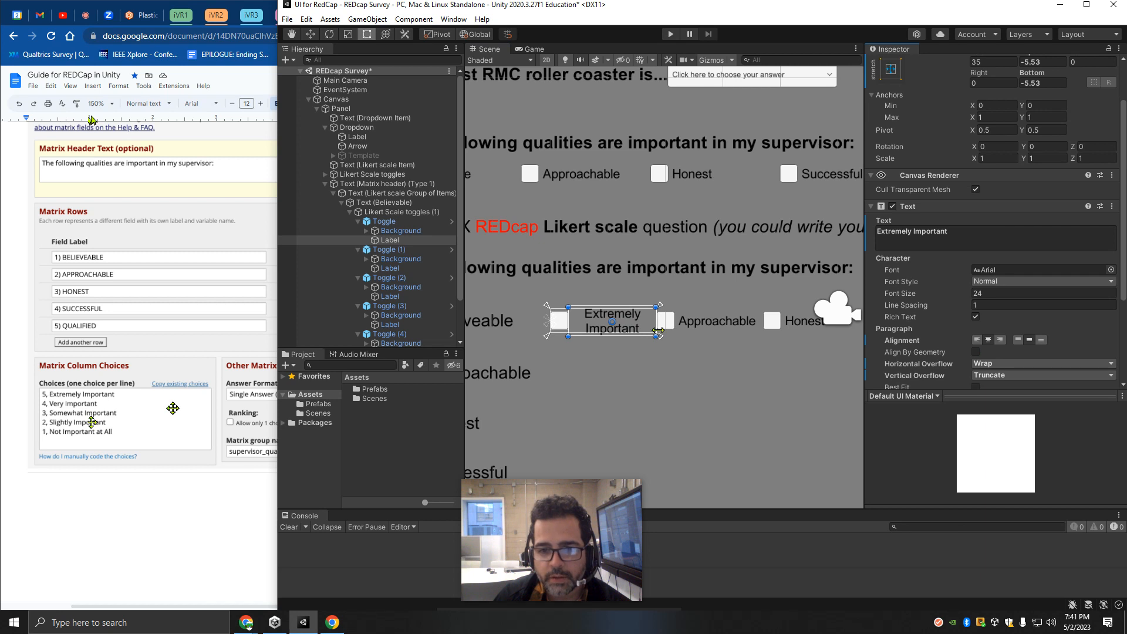
left_click(385, 221)
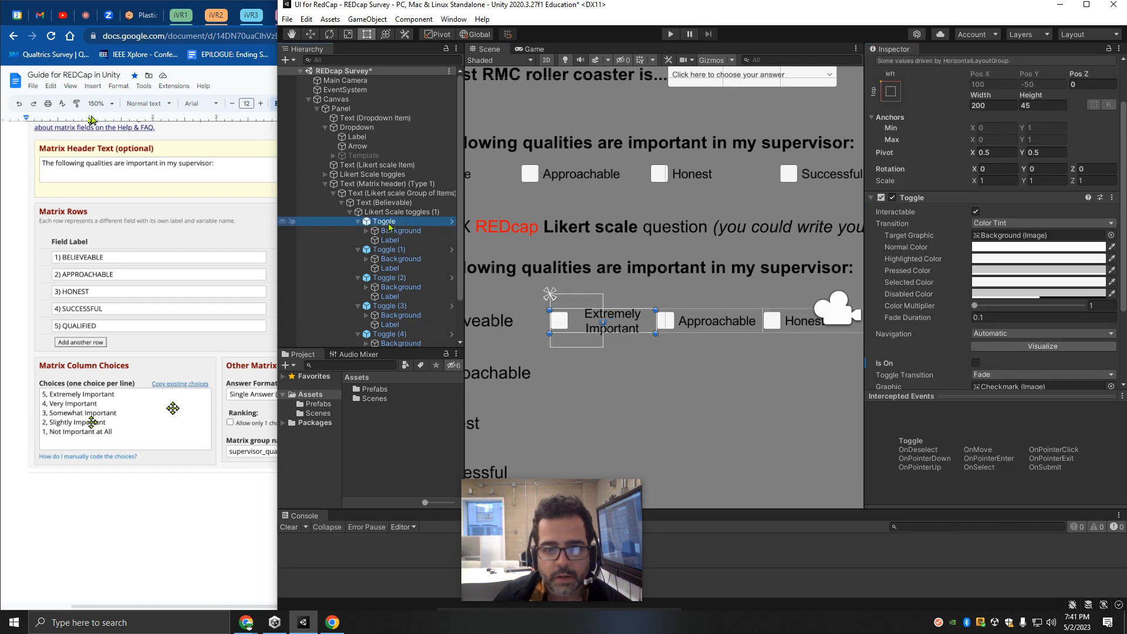
left_click(391, 241)
left_click_drag(655, 317, 639, 319)
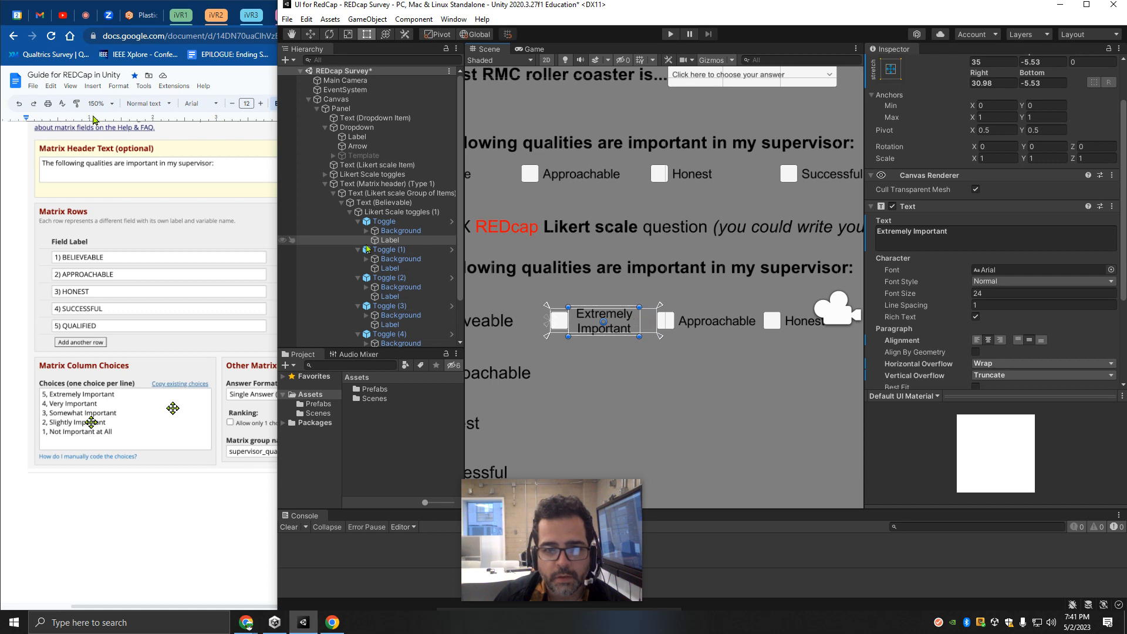
left_click(607, 374)
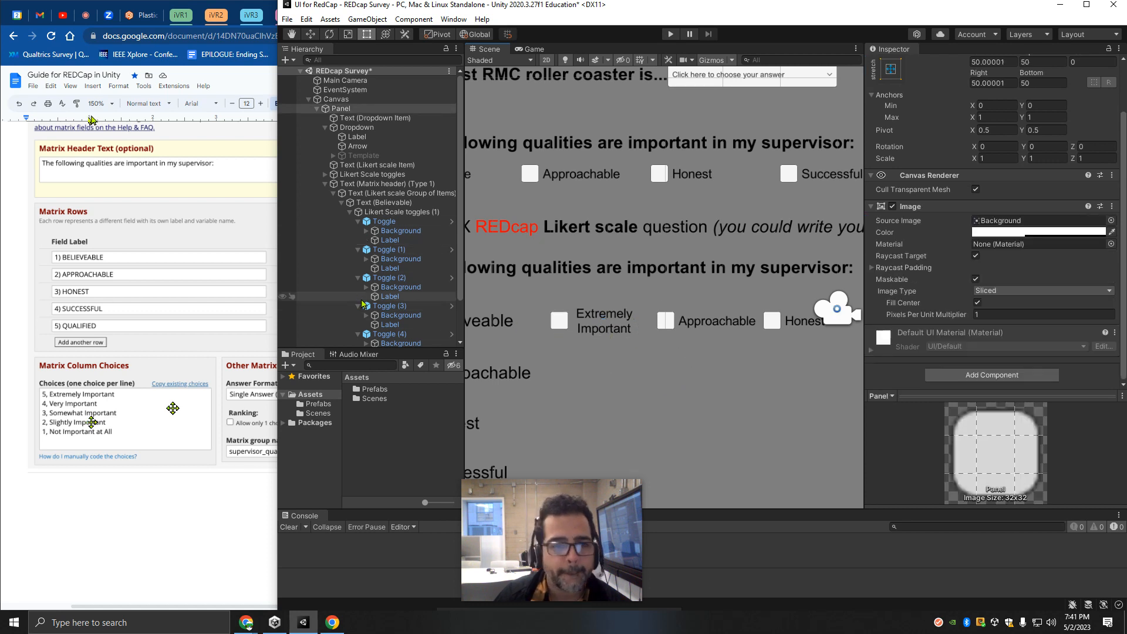
Copy the word "Important" from the first label and replace the label texts of Toggle (1) through Toggle (4) with it.
left_click(612, 333)
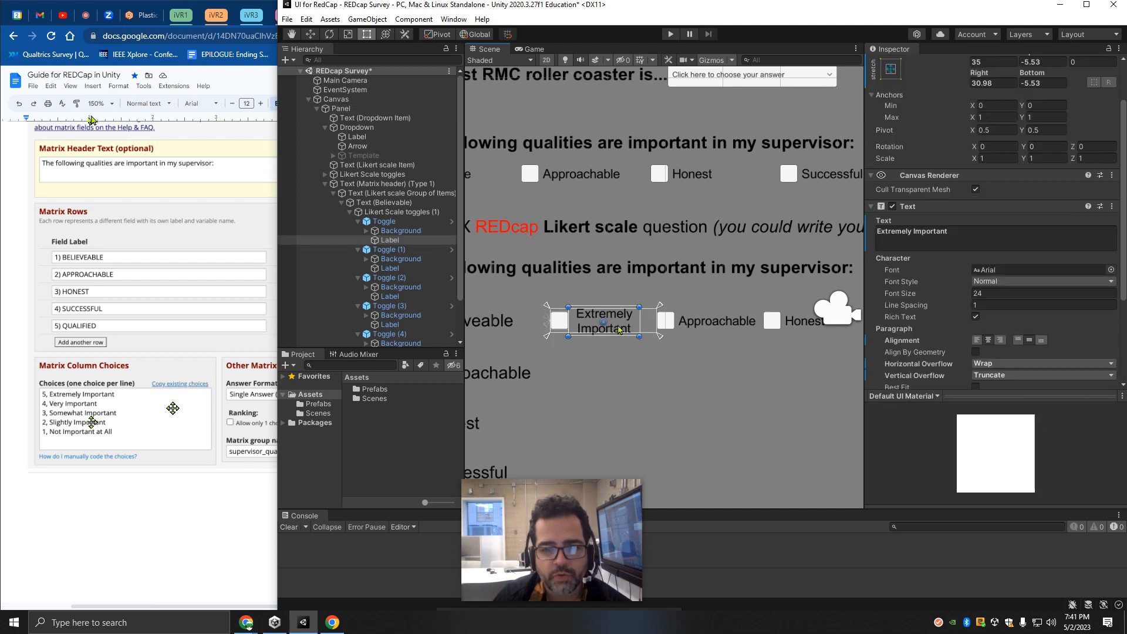
left_click(935, 233)
left_click_drag(935, 235, 919, 237)
key("ctrl+c")
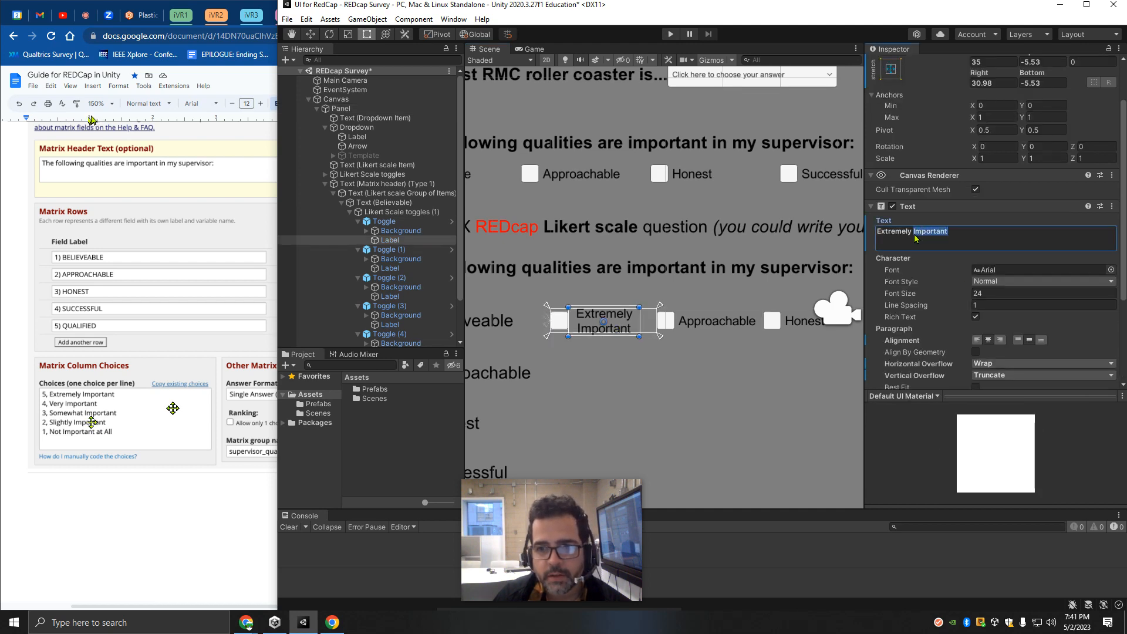
left_click(392, 269)
key("ctrl+a")
key("ctrl+v")
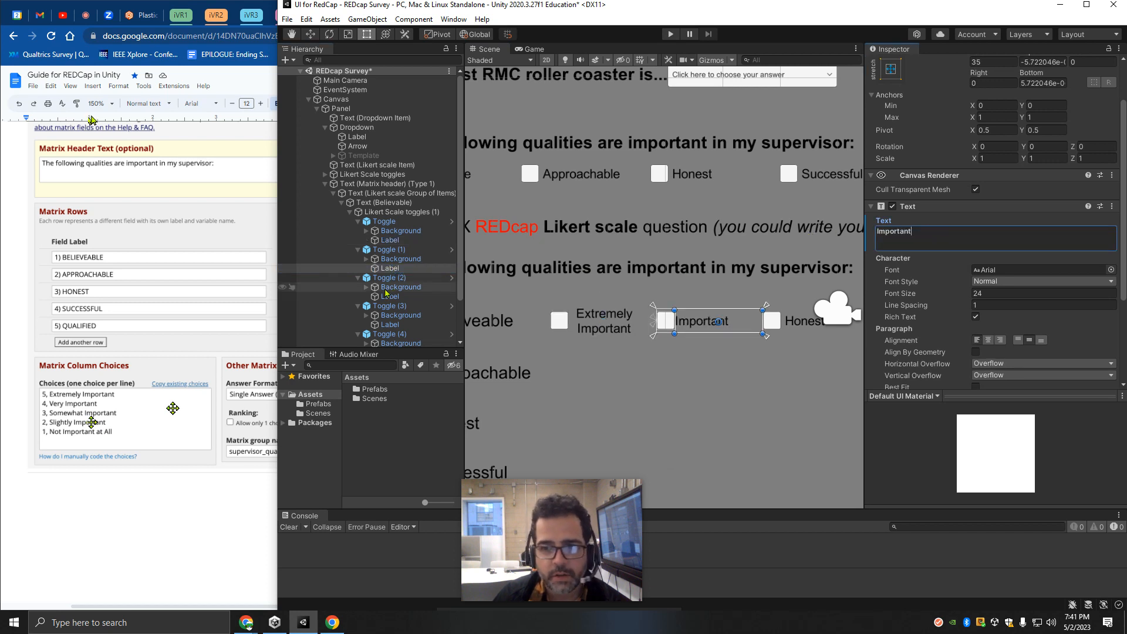
left_click(387, 296)
key("ctrl+a")
key("ctrl+v")
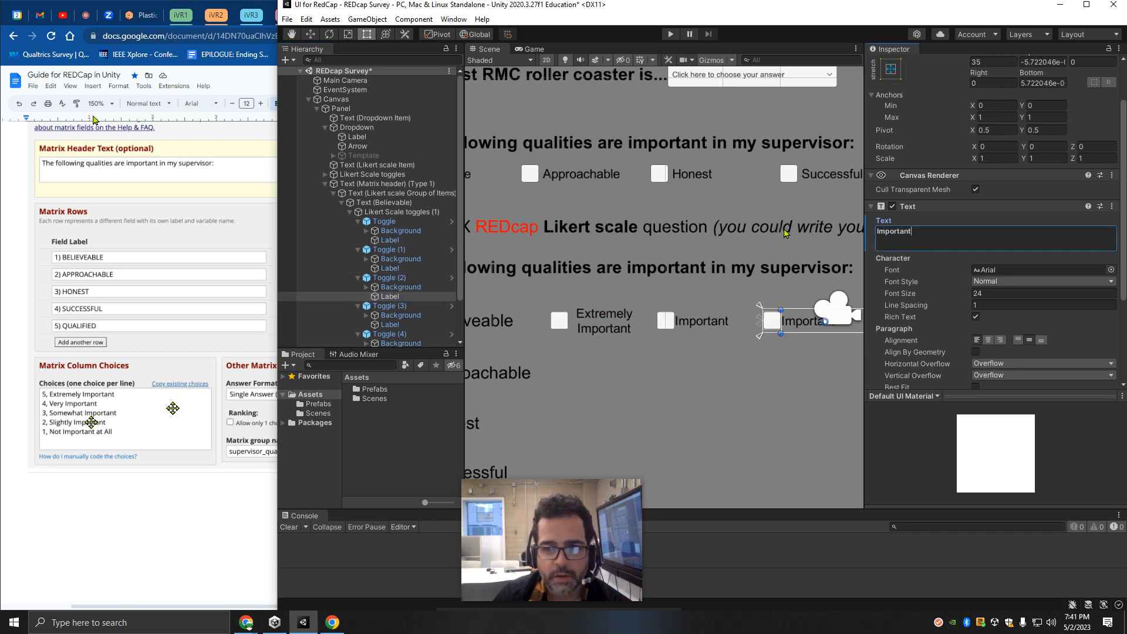
left_click(390, 325)
key("ctrl+a")
key("ctrl+v")
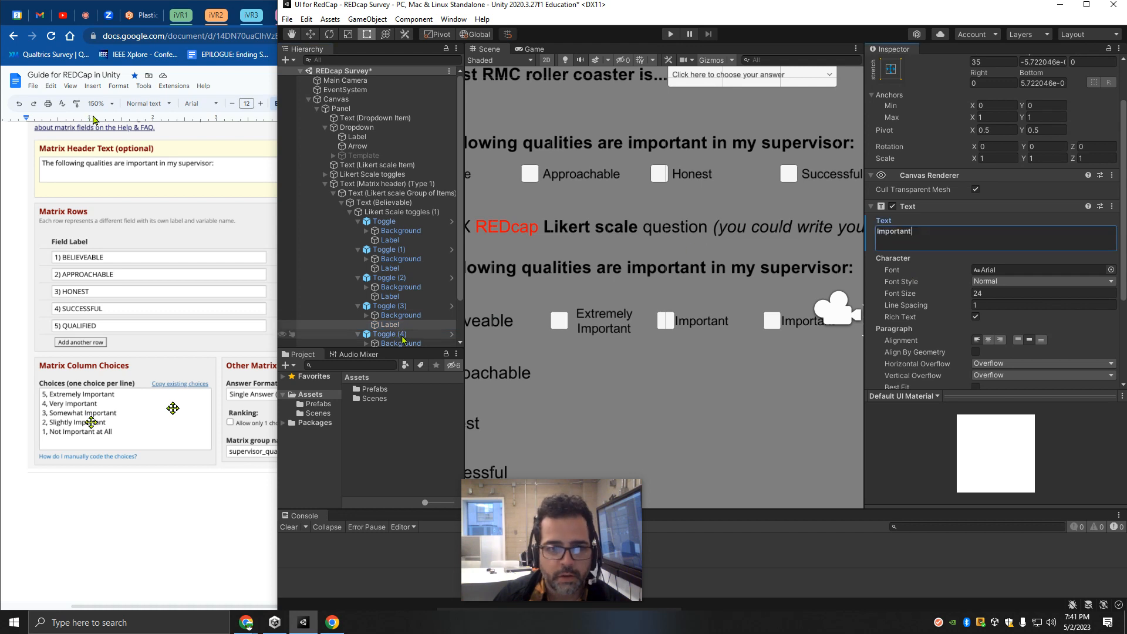
scroll(404, 339, "down", 2)
left_click(390, 318)
key("ctrl+a")
key("ctrl+v")
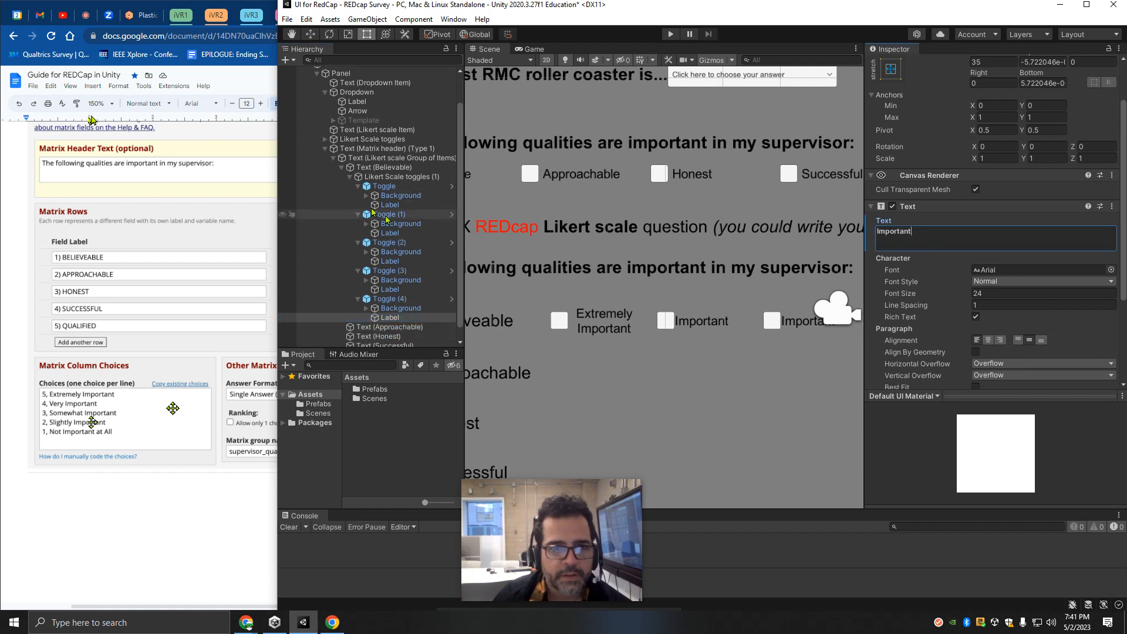
Change the label text of Toggle (1) in the Believable row to "Very Important".
left_click(358, 186)
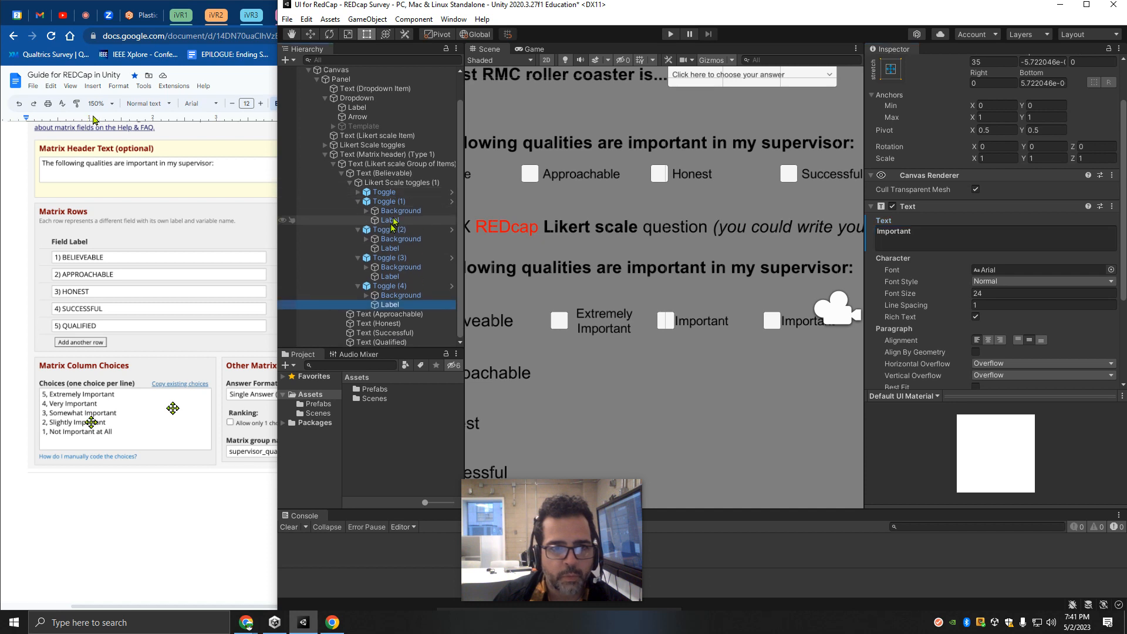
left_click(392, 222)
left_click(879, 238)
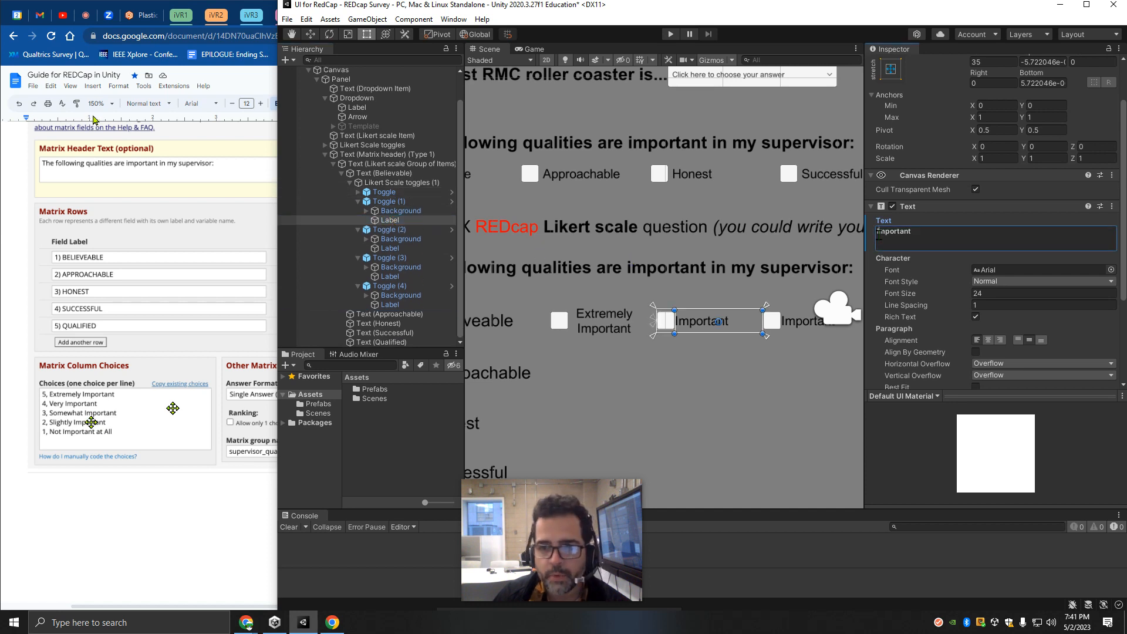
type("Very")
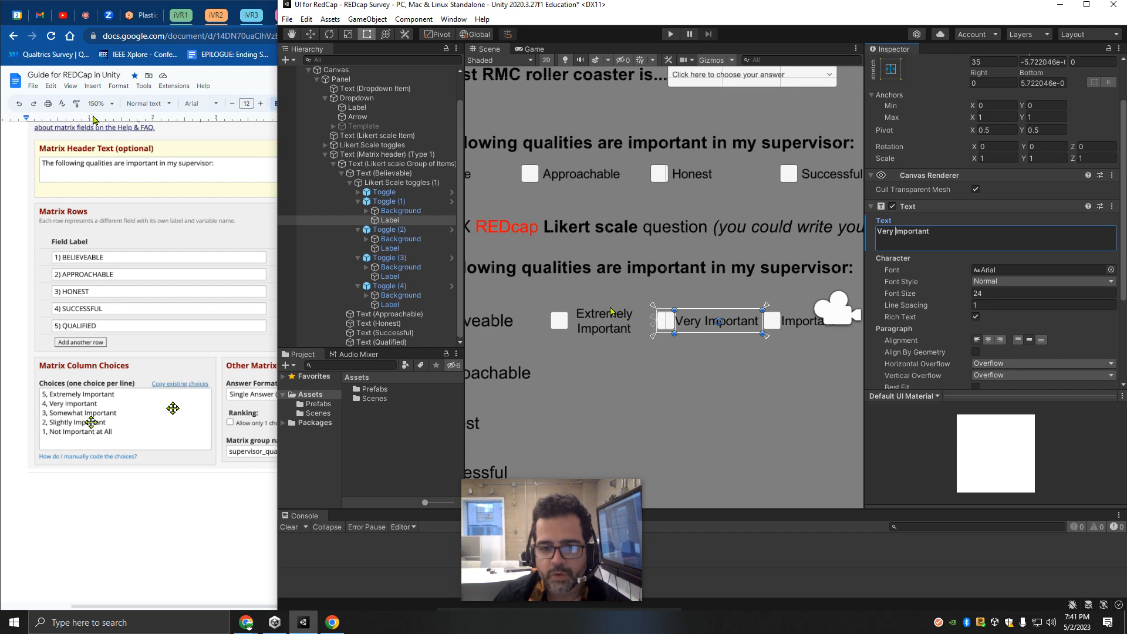
Copy the Extremely Important label's Text component and paste its values onto the label of Toggle (1) in the Believable row.
left_click(589, 329)
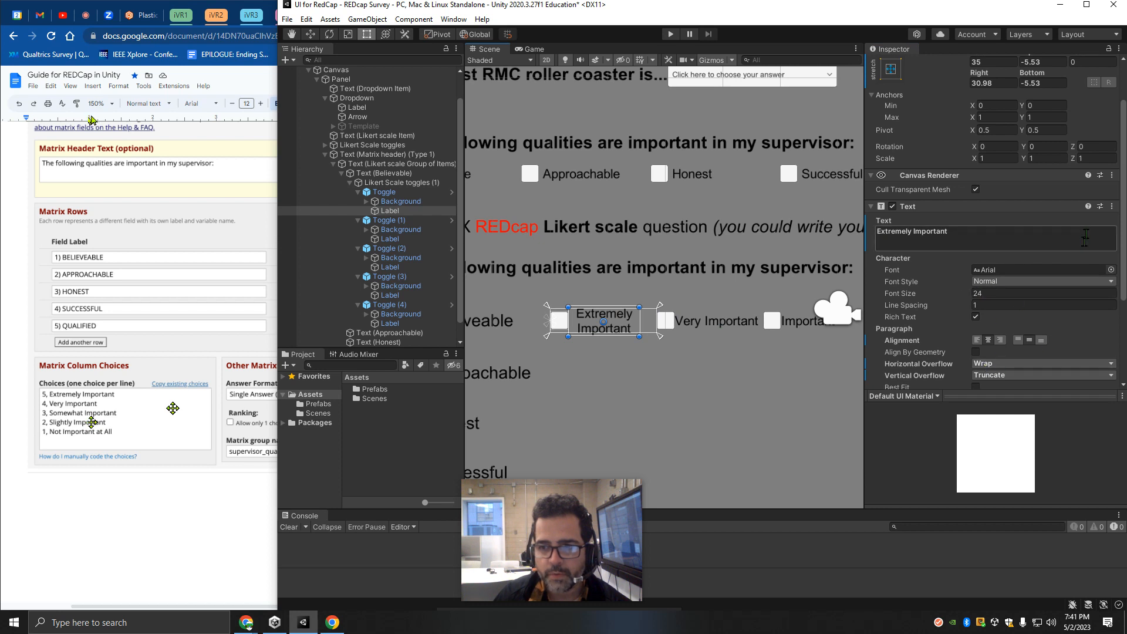
scroll(986, 326, "down", 3)
scroll(986, 253, "up", 3)
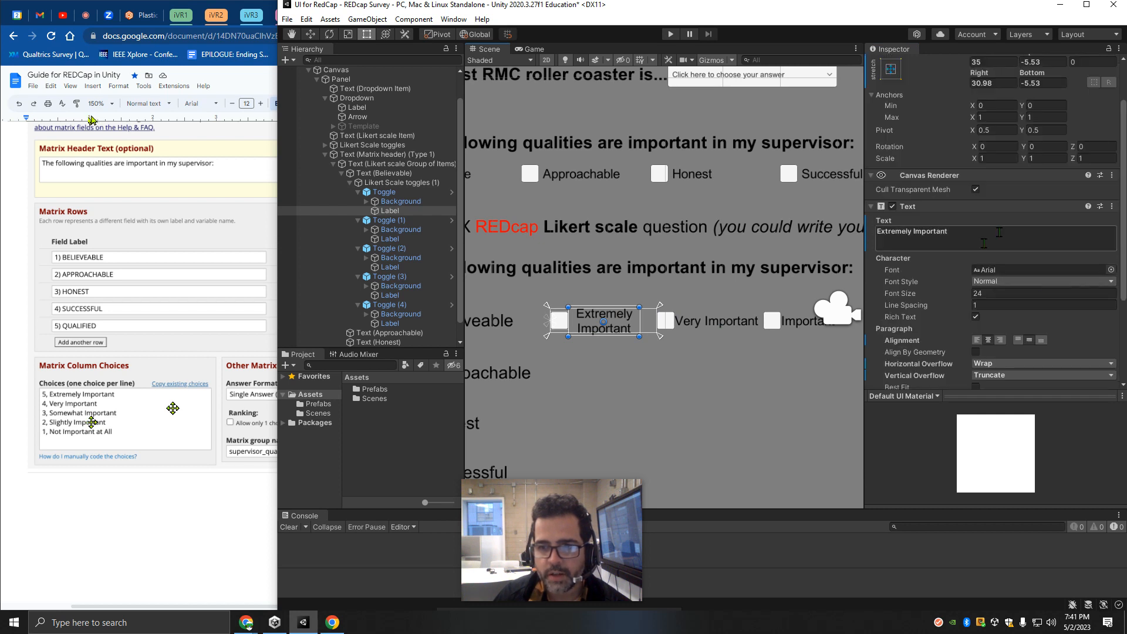
left_click(1112, 206)
left_click(947, 220)
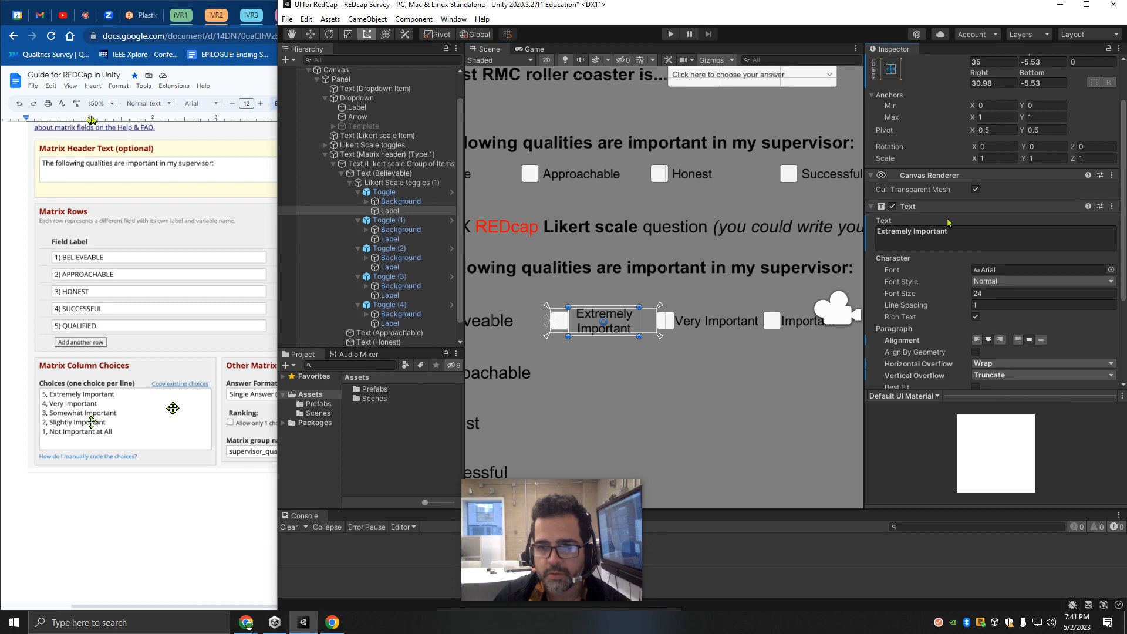
left_click(1113, 208)
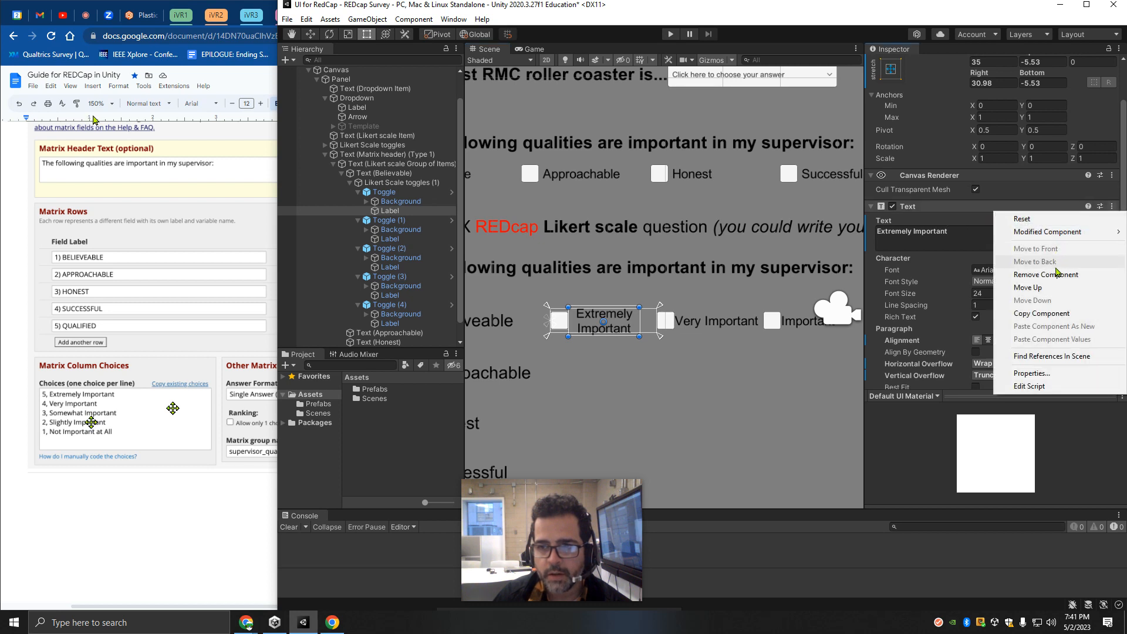
left_click(1045, 314)
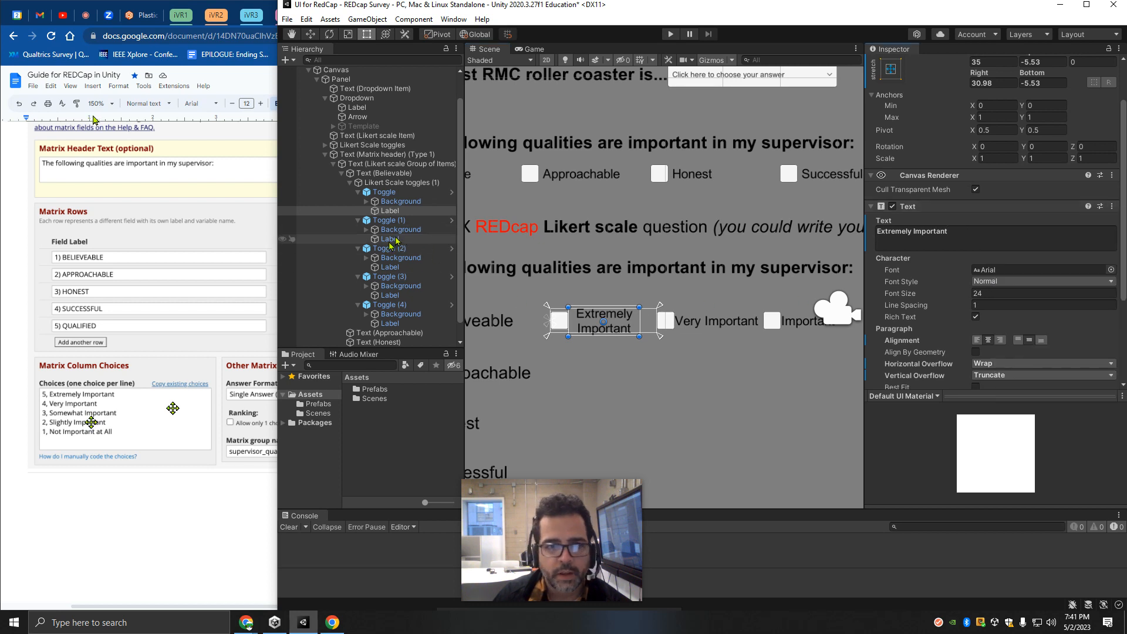
left_click(720, 329)
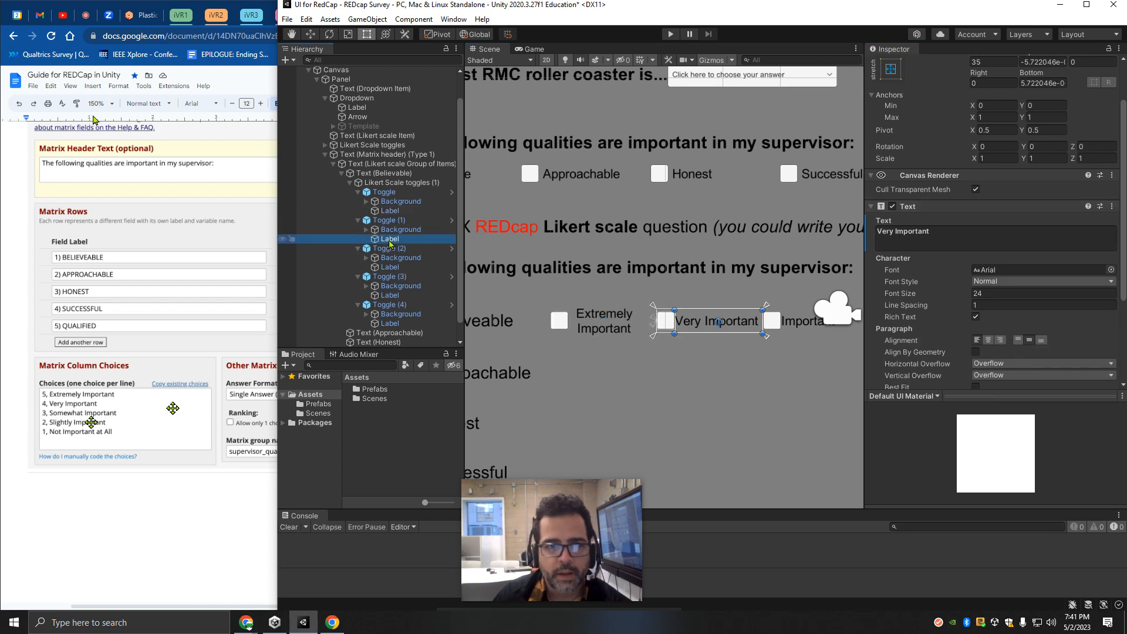
left_click(1112, 207)
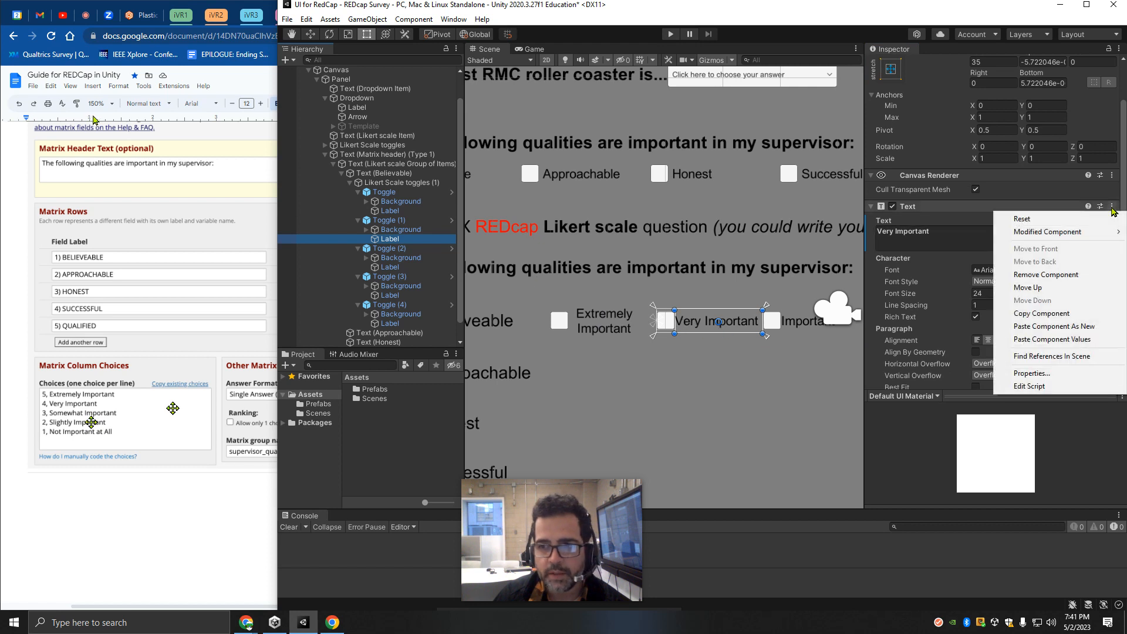
left_click(1067, 340)
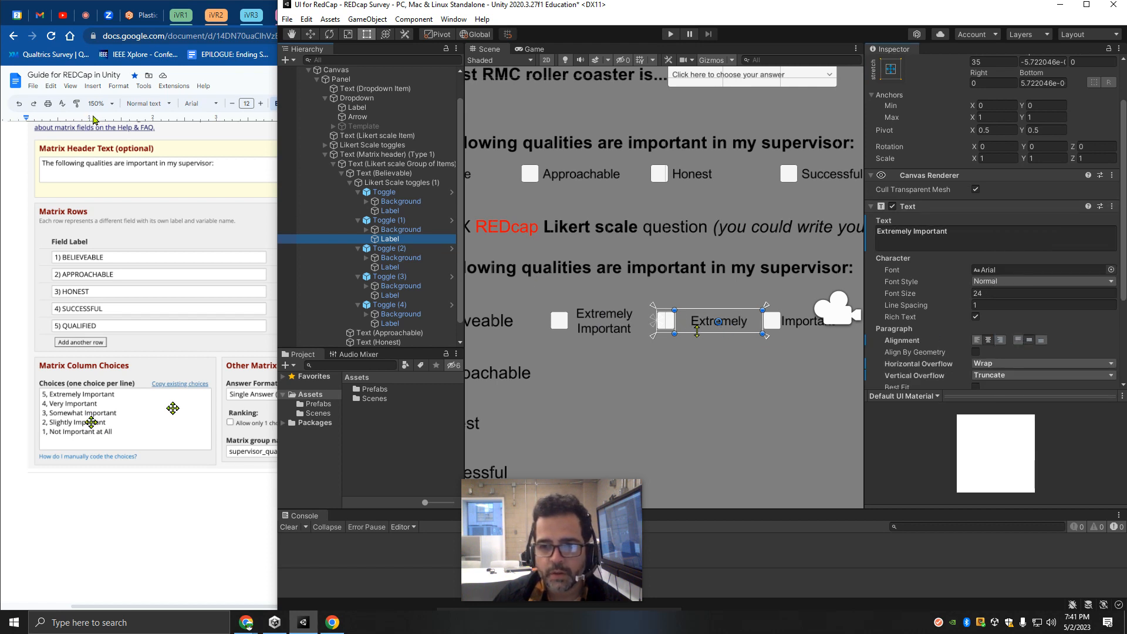
Change Toggle (1)'s label text to "Very Important" and resize its box to Right about 32, with Top and Bottom about -8.3.
scroll(951, 119, "up", 3)
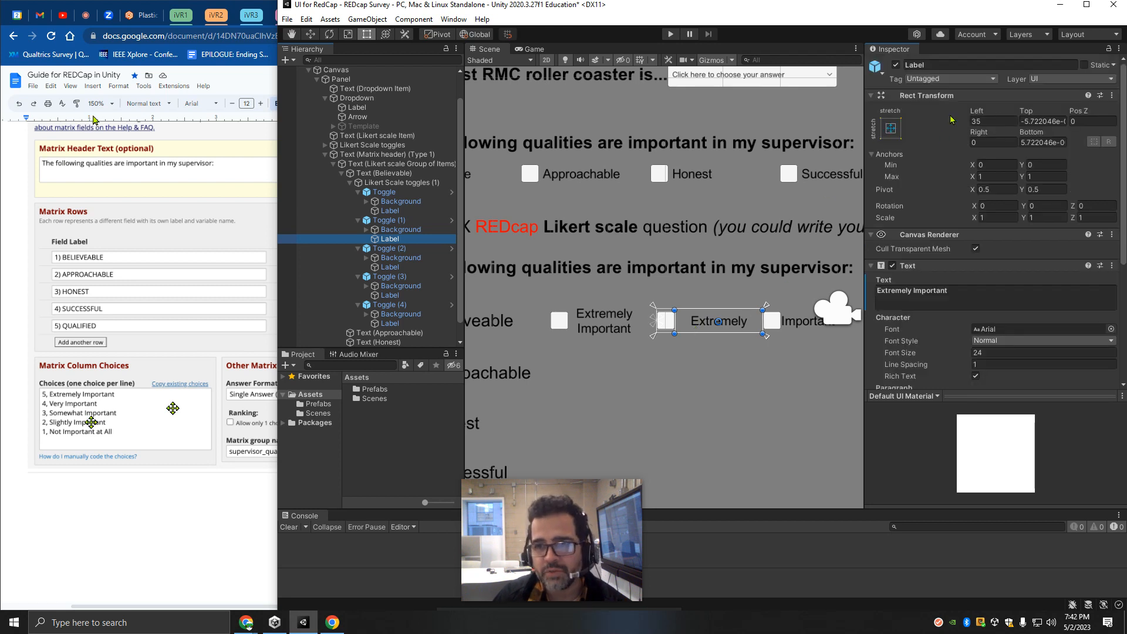
left_click_drag(717, 334, 714, 342)
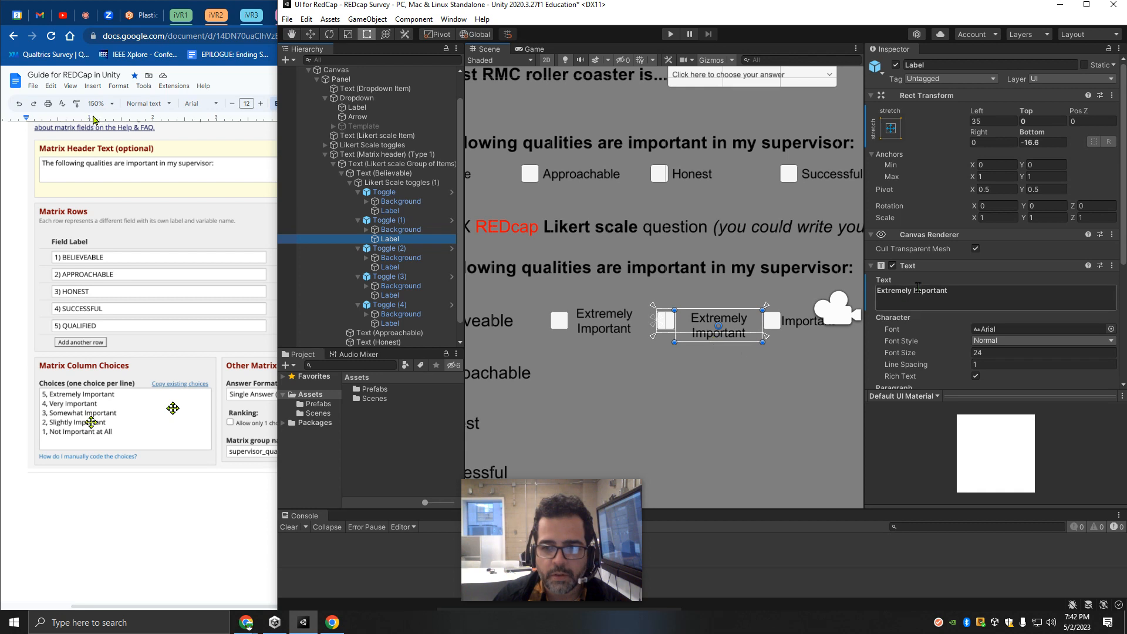
left_click_drag(911, 292, 870, 296)
type("Very")
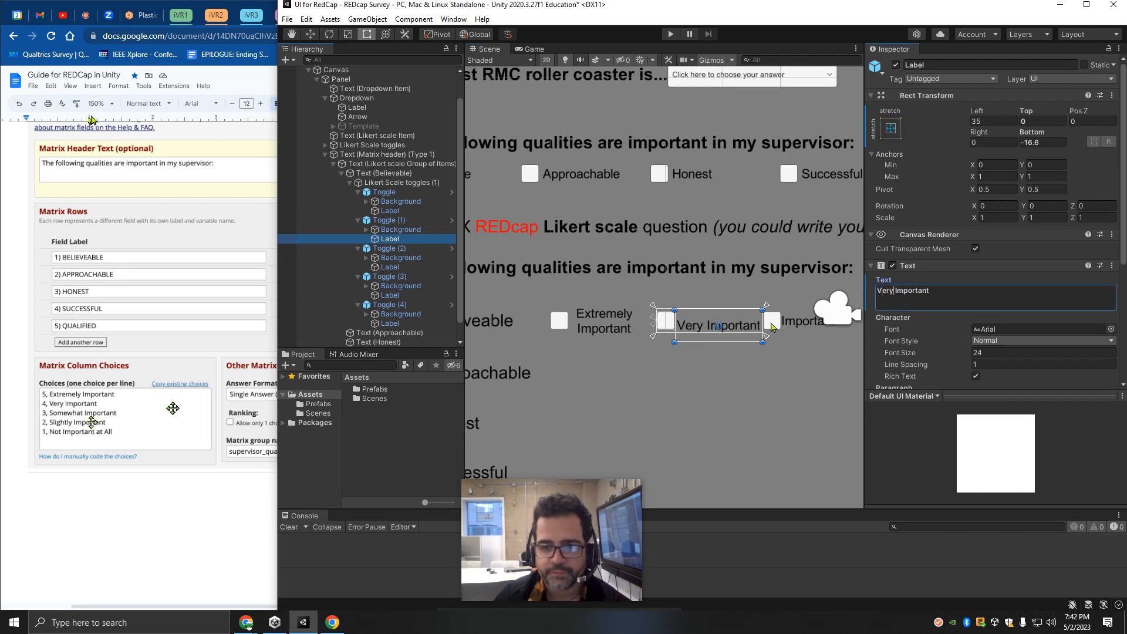
left_click_drag(762, 325, 746, 325)
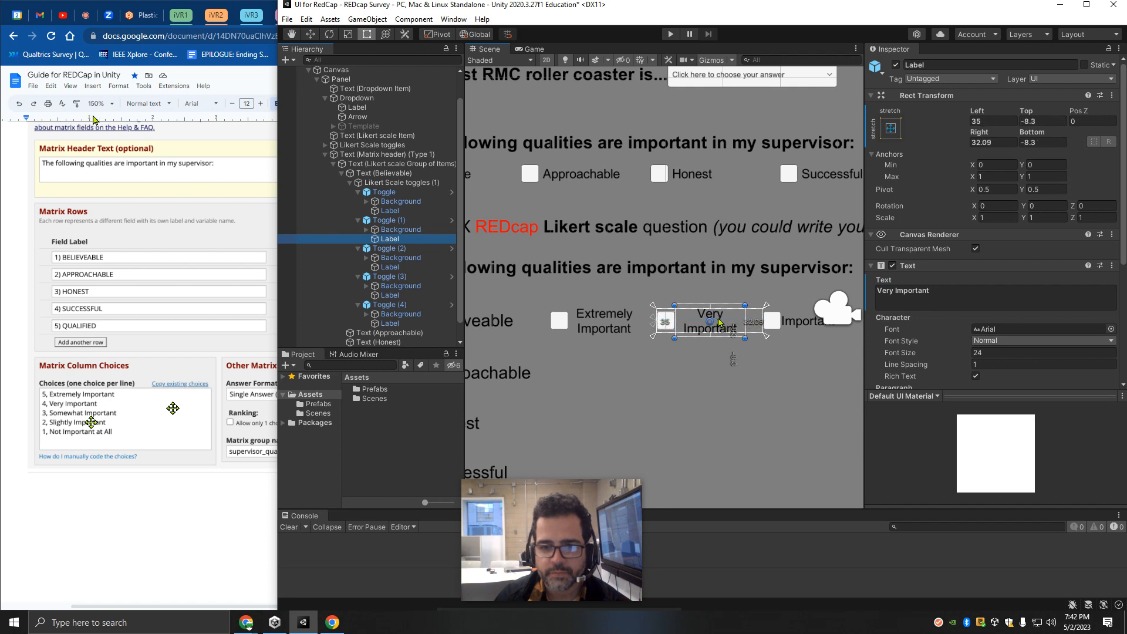
left_click(775, 384)
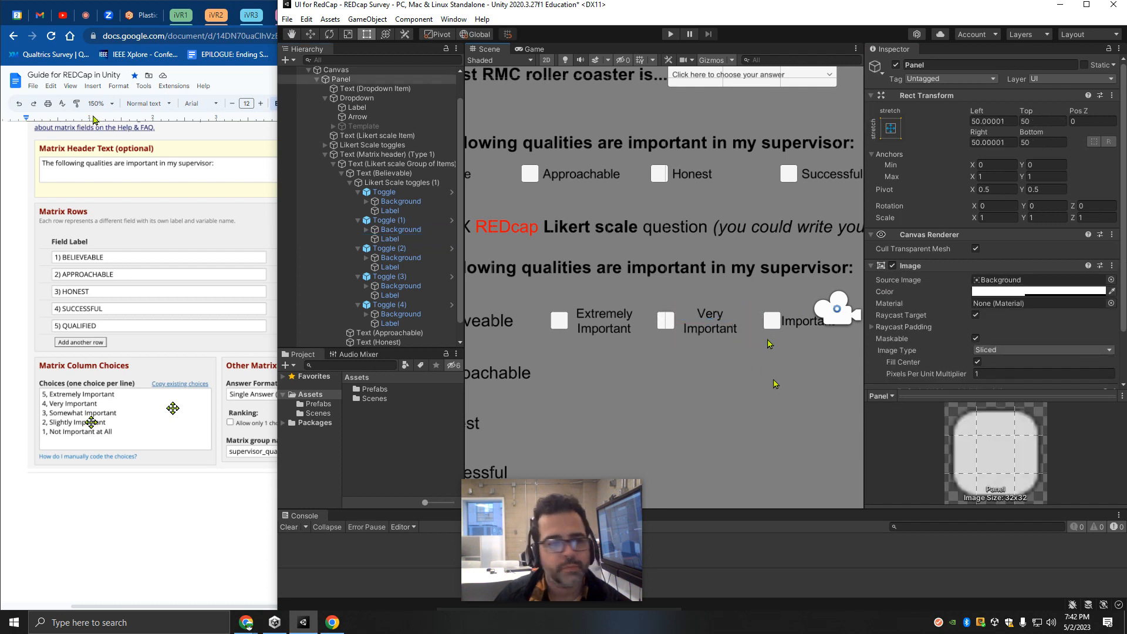
middle_click_drag(774, 347, 678, 351)
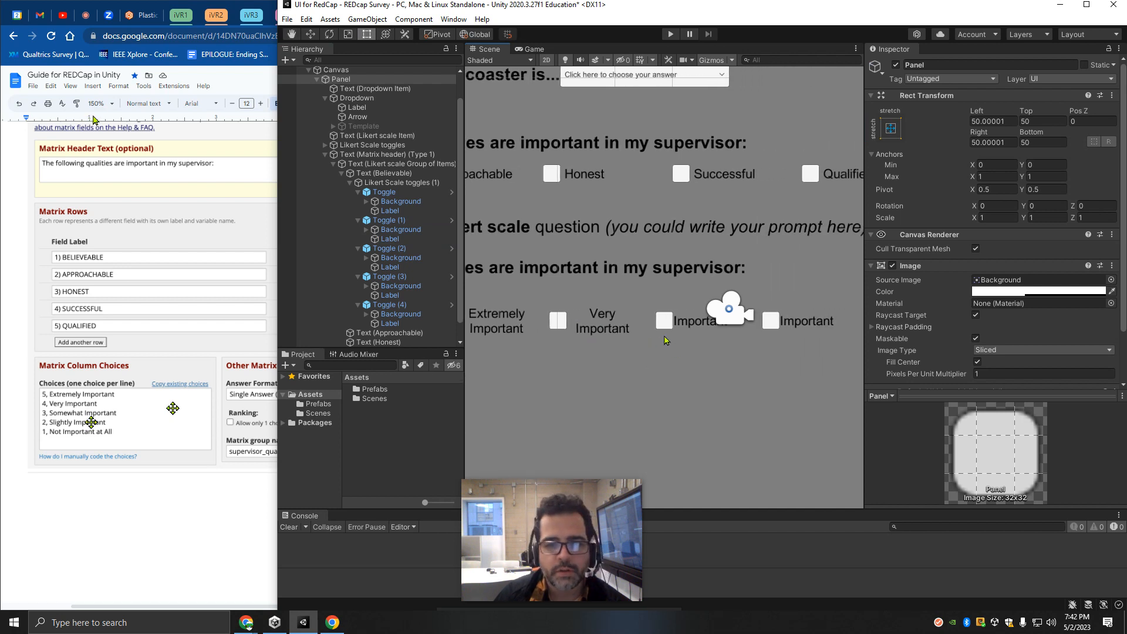
left_click(688, 326)
left_click_drag(655, 319, 680, 319)
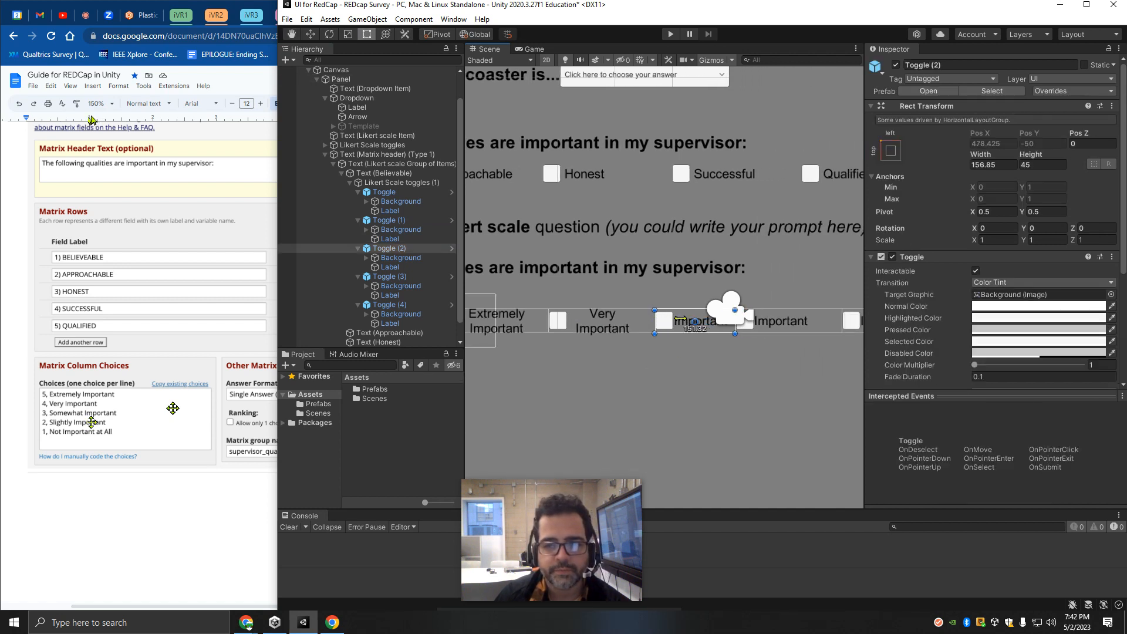
key("ctrl+z")
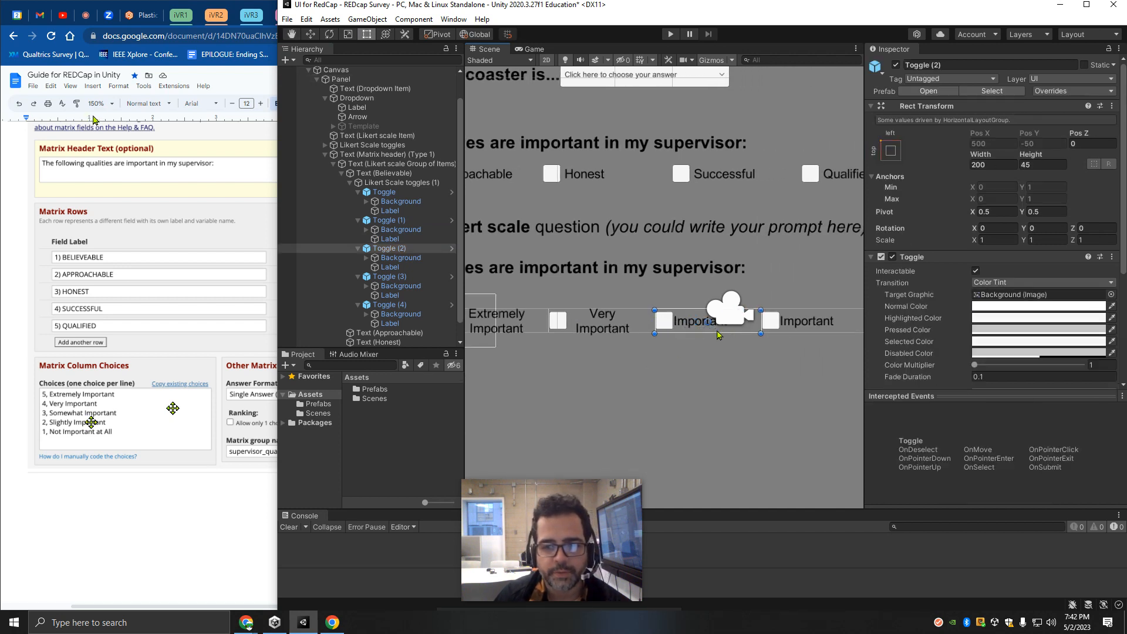
Paste the copied Text component values onto the label of Toggle (2) in the Believable row.
left_click(390, 268)
left_click(880, 294)
left_click(885, 293)
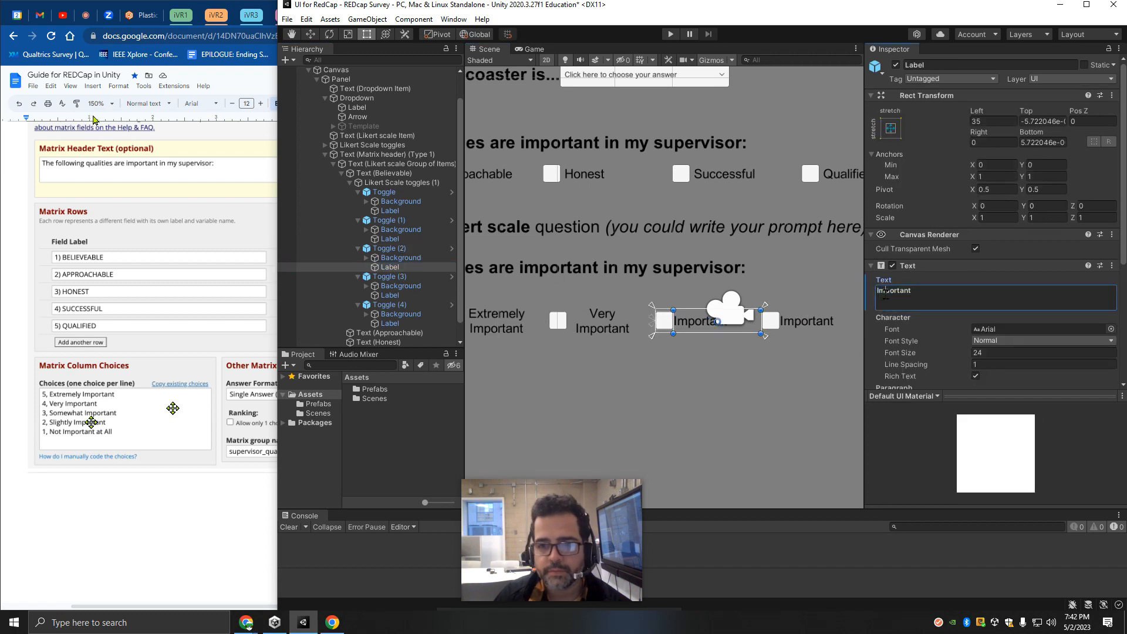
left_click(1111, 268)
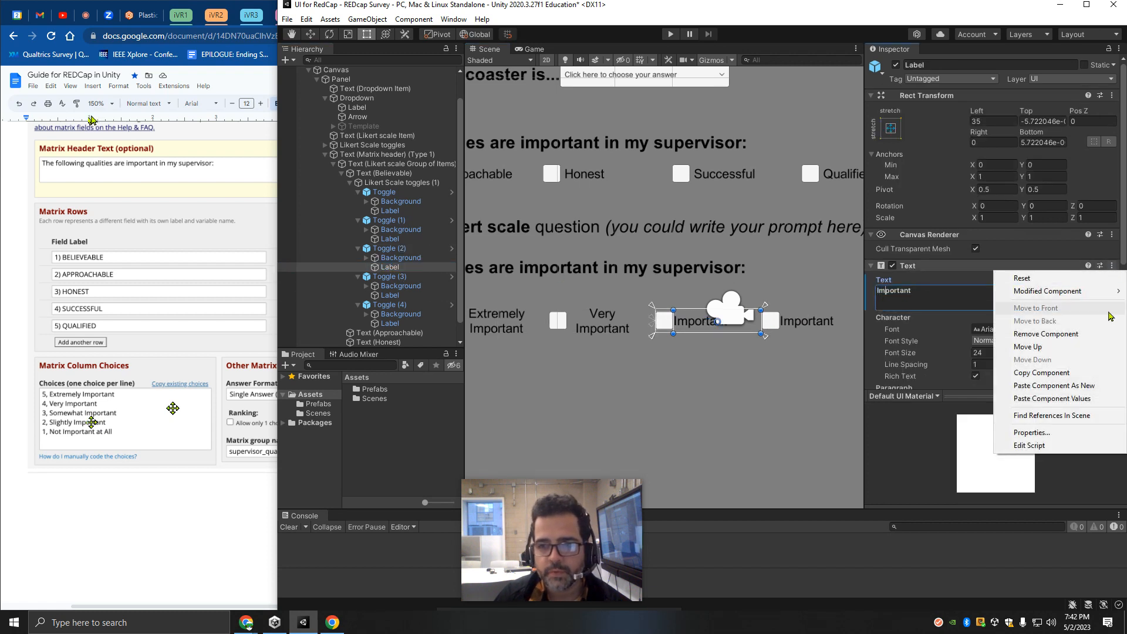
left_click(1072, 399)
Change Toggle (2)'s label text to "Somewhat Important" and resize its box to Right about 28.8, with Top and Bottom about -5.53.
left_click(913, 291)
left_click_drag(914, 291, 857, 298)
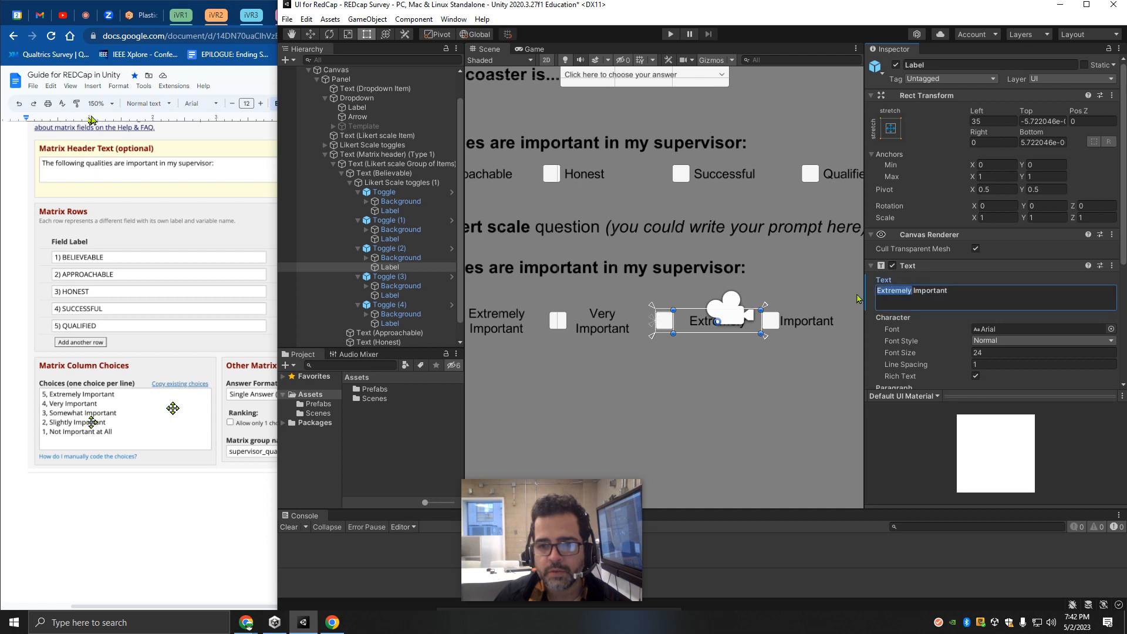
type("somewhat")
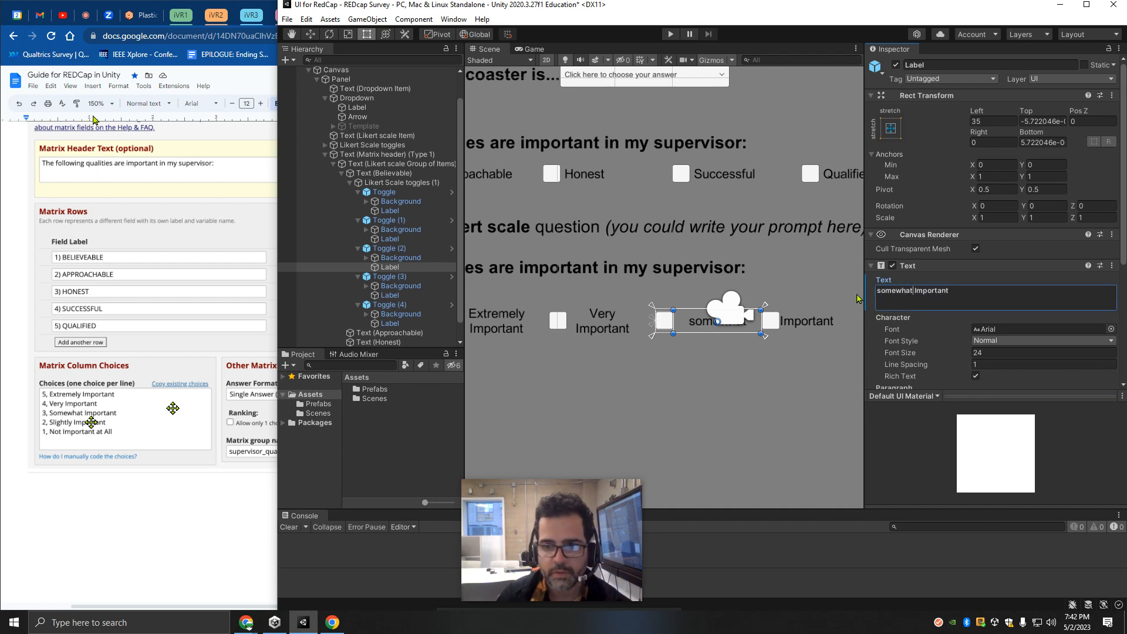
key("Delete")
type("S")
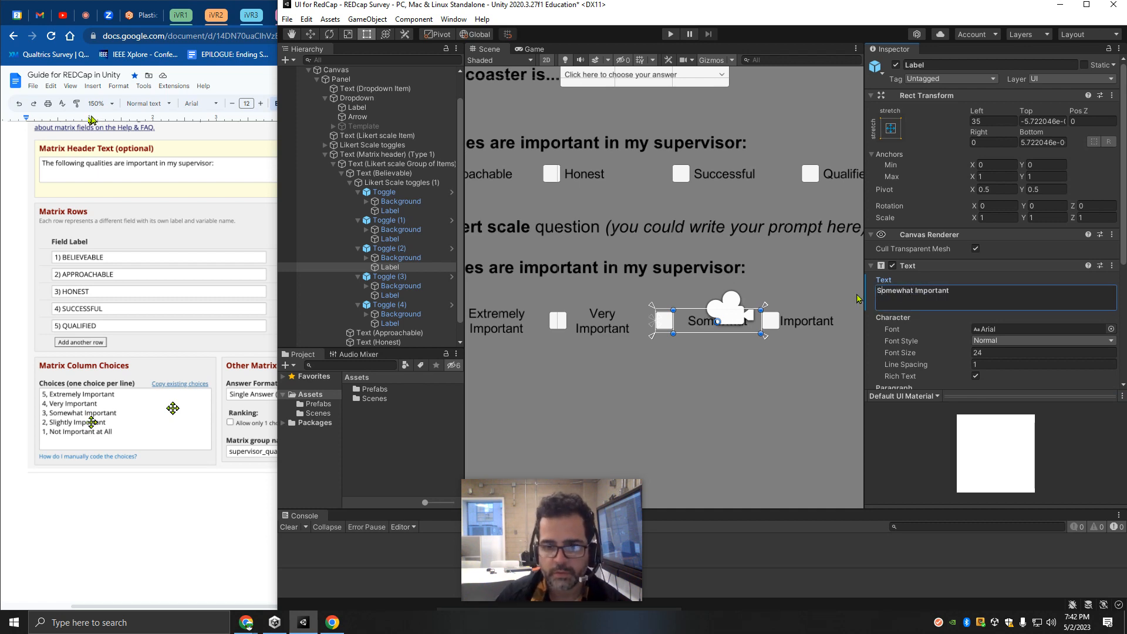
left_click_drag(735, 334, 699, 320)
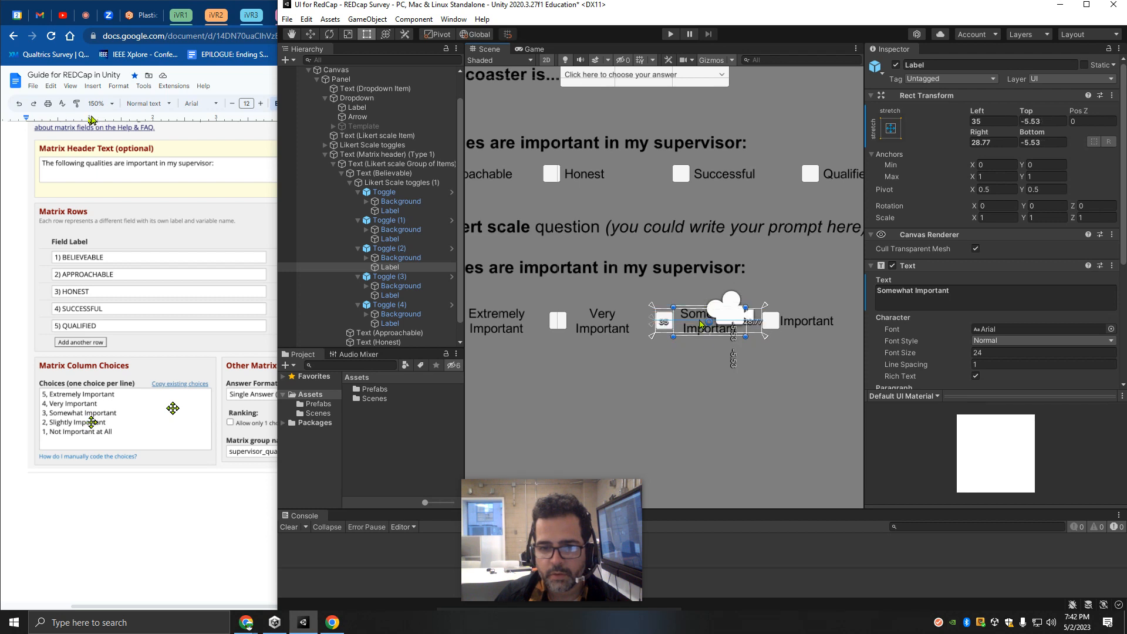
left_click(734, 362)
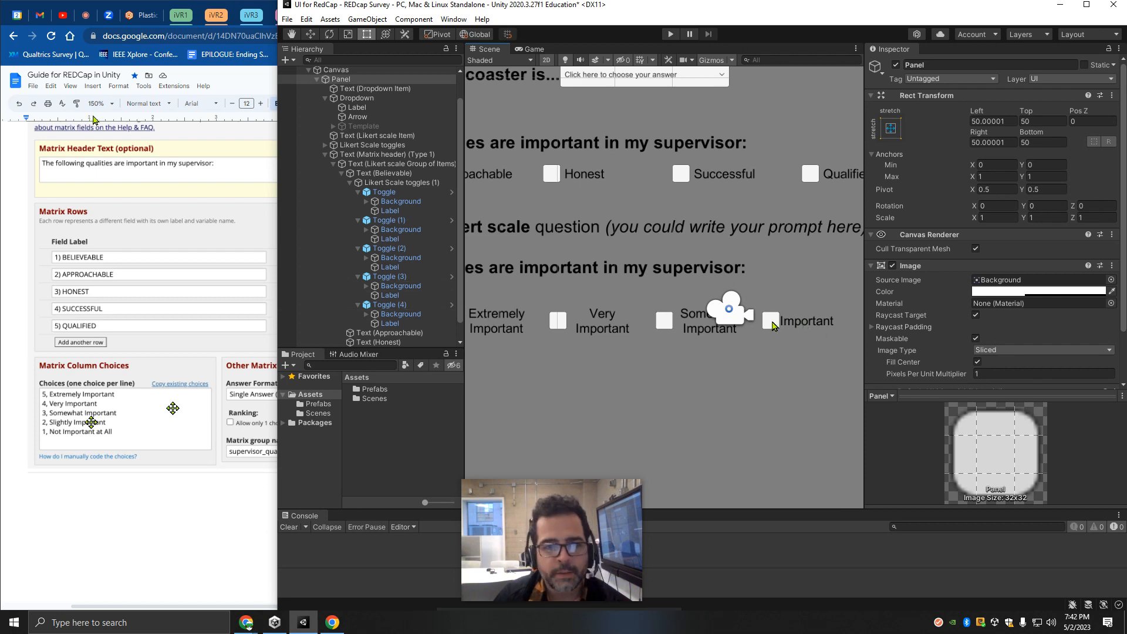
Paste the copied Text component values onto the label of Toggle (3) in the Believable row.
left_click(803, 326)
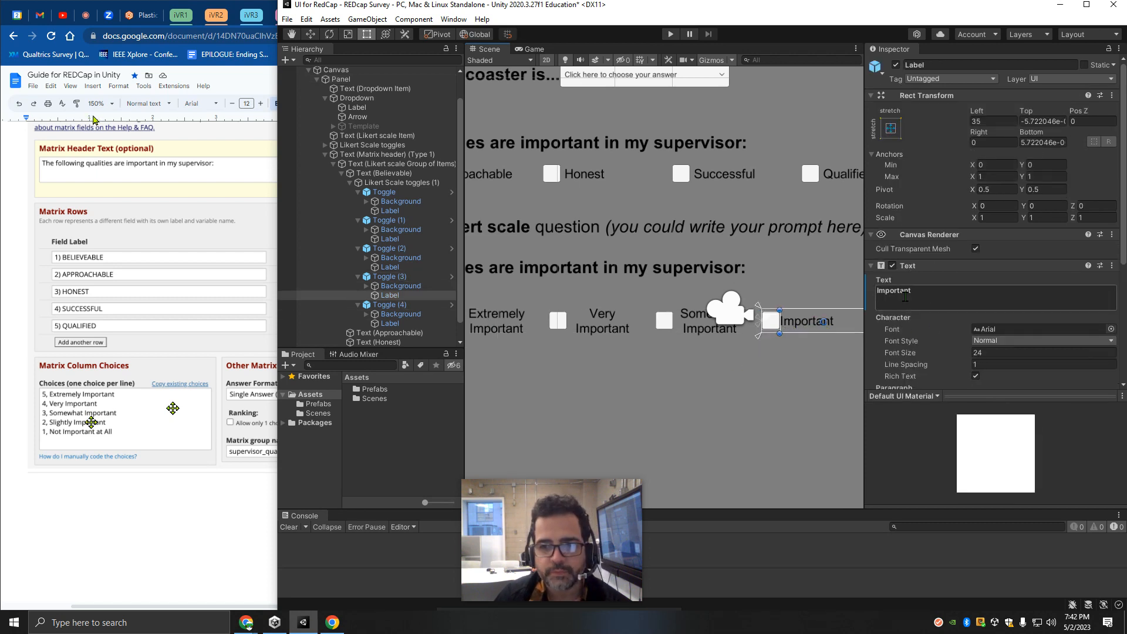
left_click(918, 292)
left_click(1112, 266)
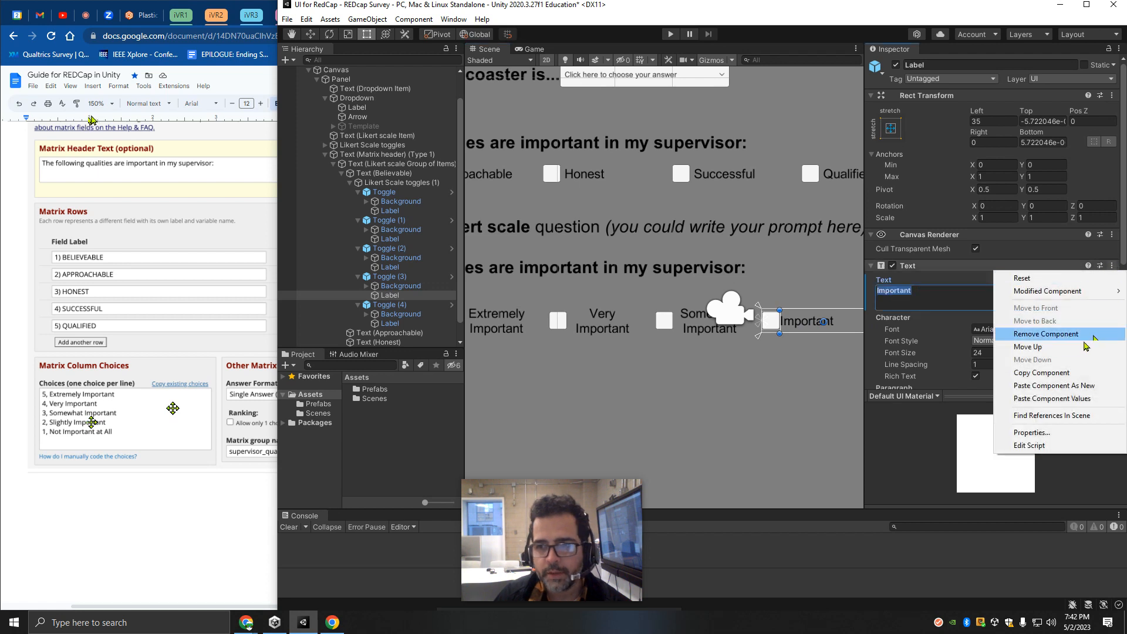
left_click(1053, 398)
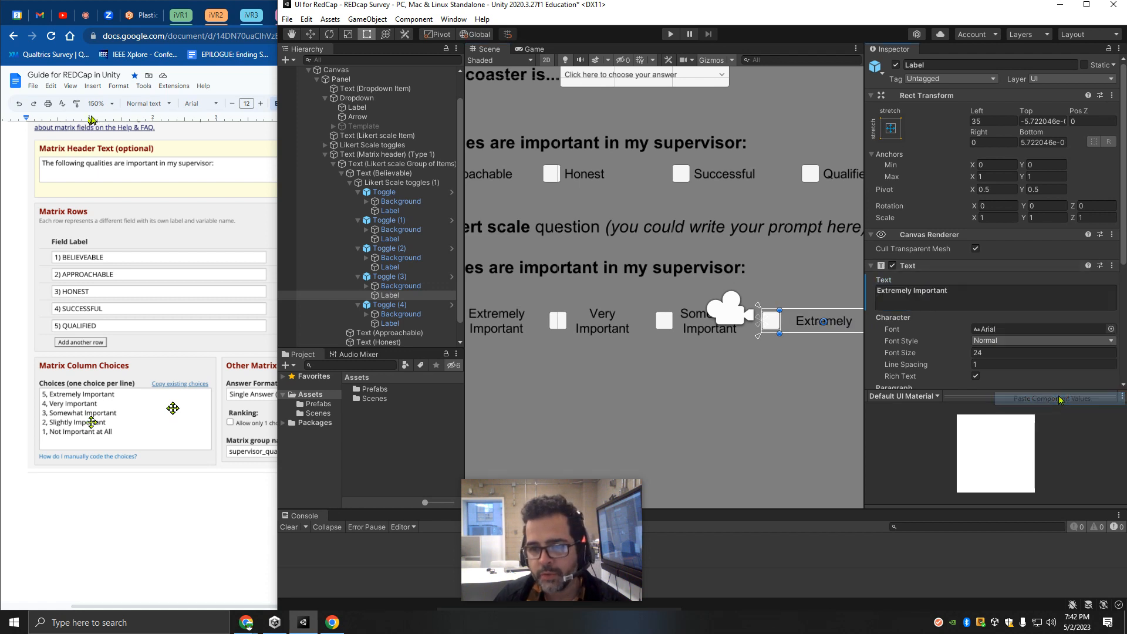
Change Toggle (3)'s label text to "Slightly Important" and resize its box to Right about 32, with Top and Bottom about -8.85.
left_click(912, 290)
left_click_drag(952, 291, 828, 294)
type("Slightly")
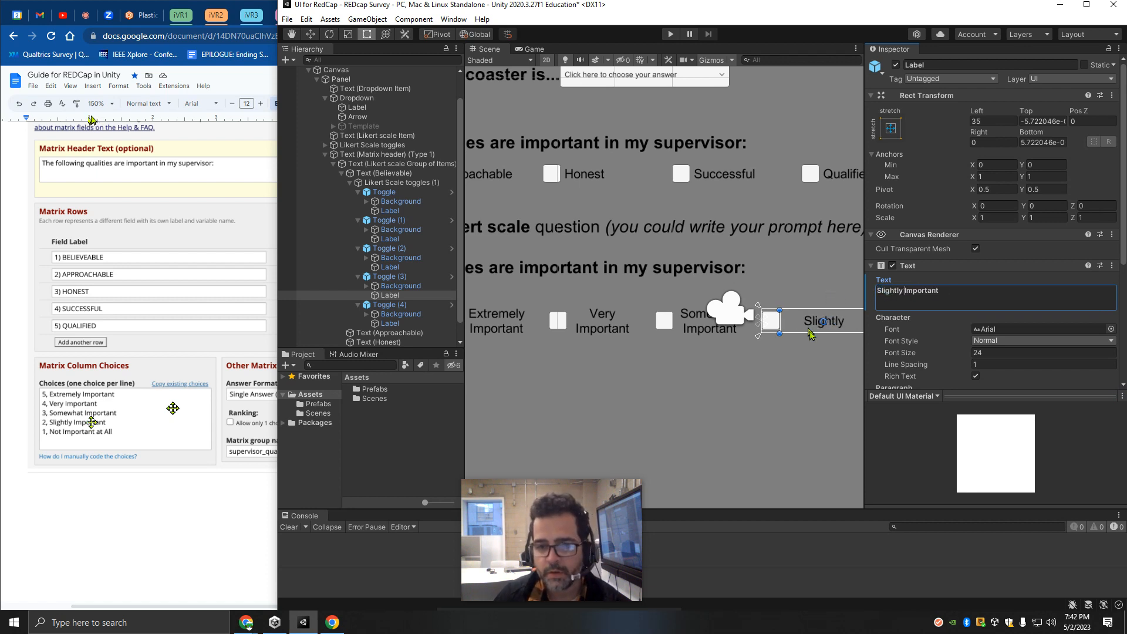
left_click_drag(810, 333, 814, 347)
middle_click_drag(823, 372, 704, 374)
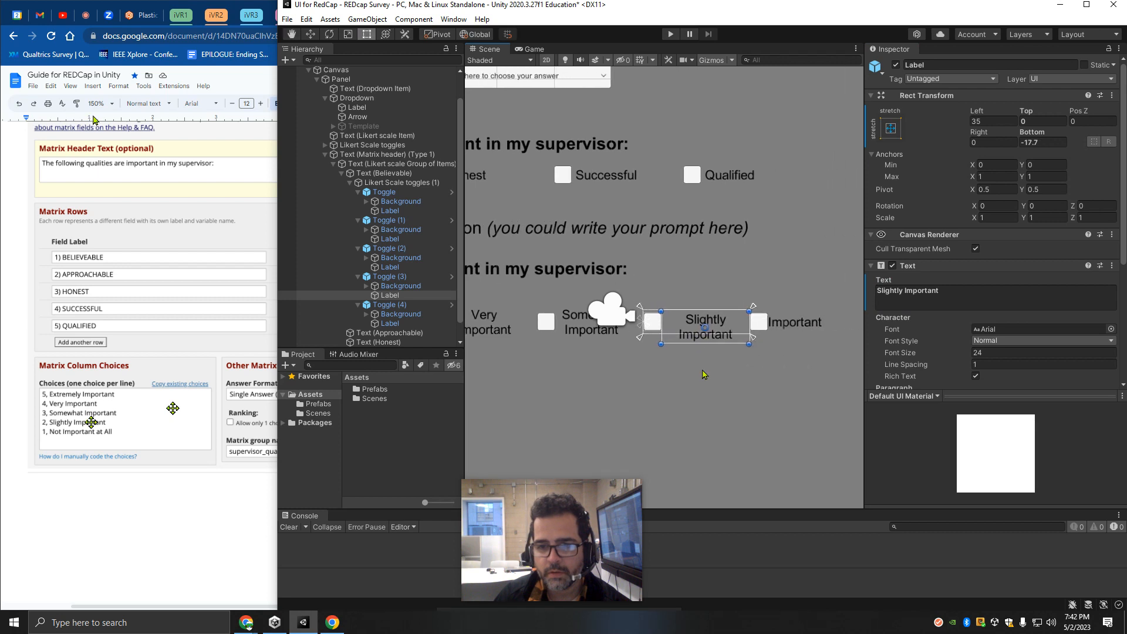
left_click_drag(734, 332, 734, 320)
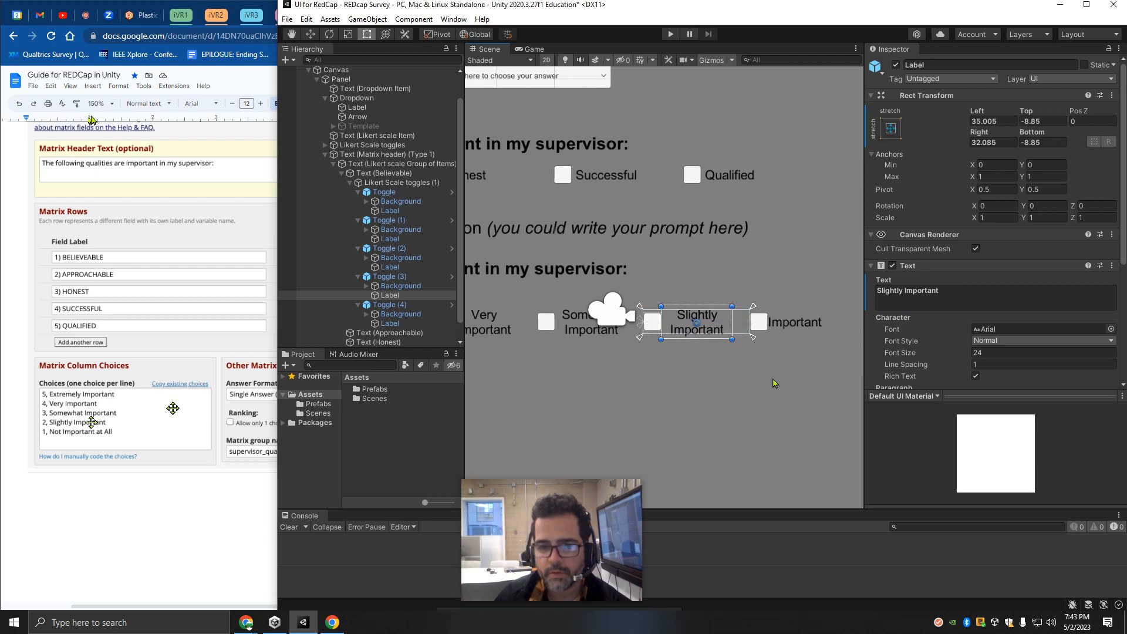
left_click(793, 374)
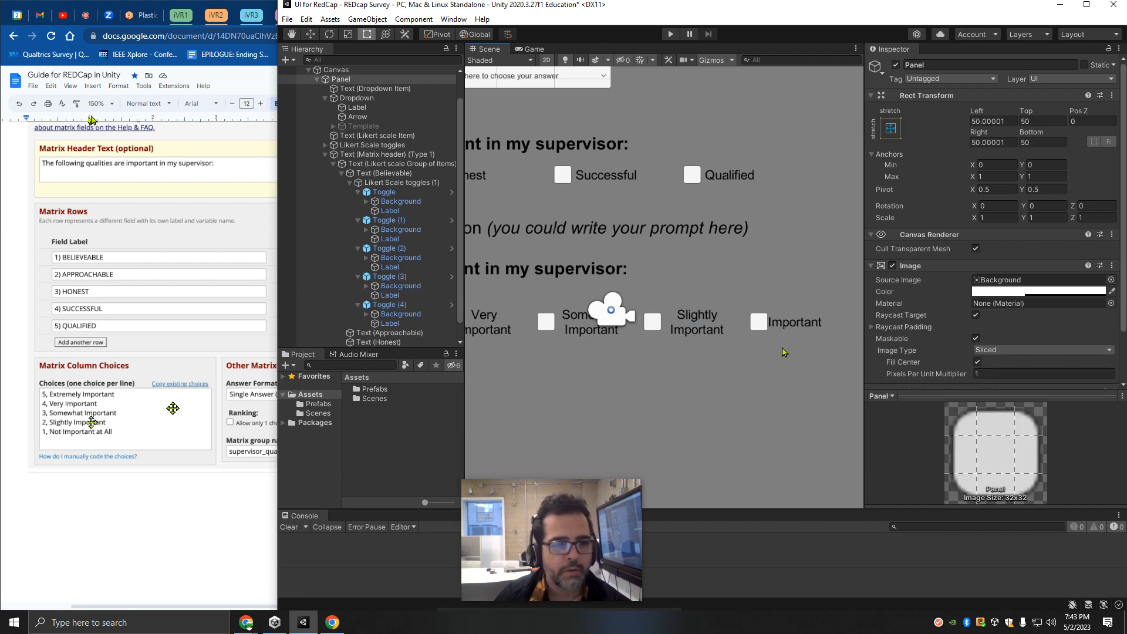
Change the label text of Toggle (4) in the Believable row to "Not Important at All".
left_click(796, 327)
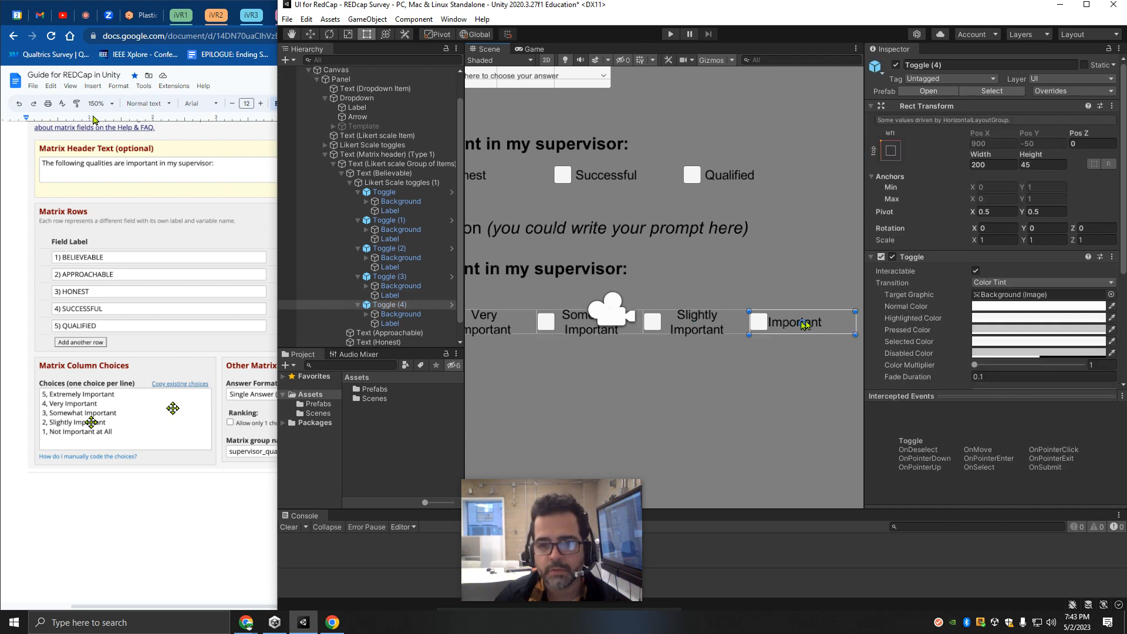
double_click(900, 297)
key("Left")
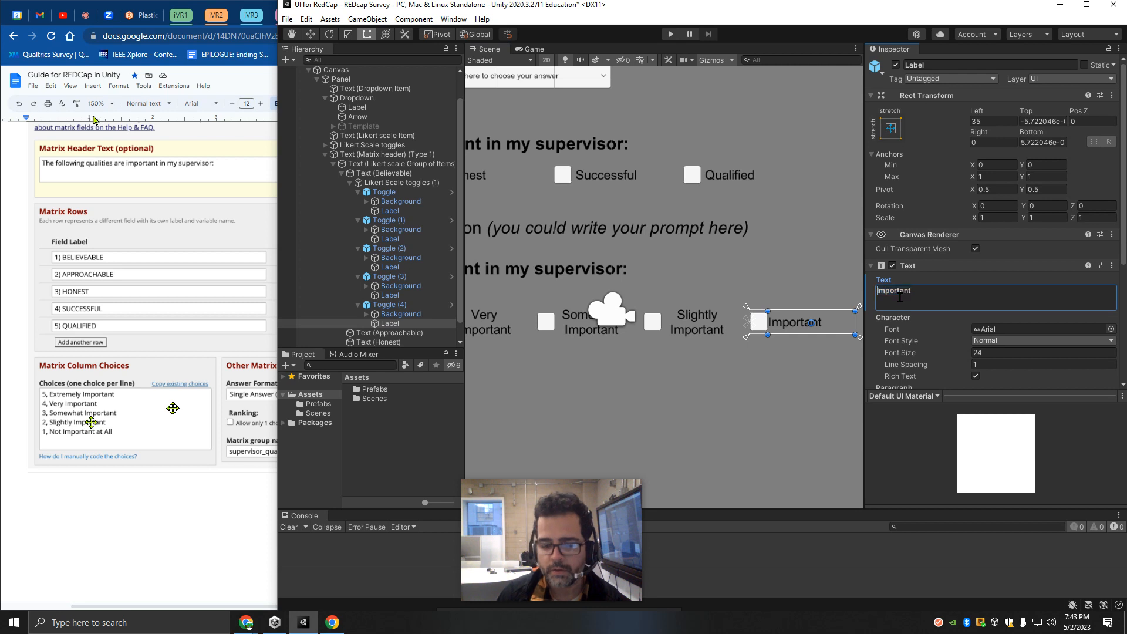
type("Not")
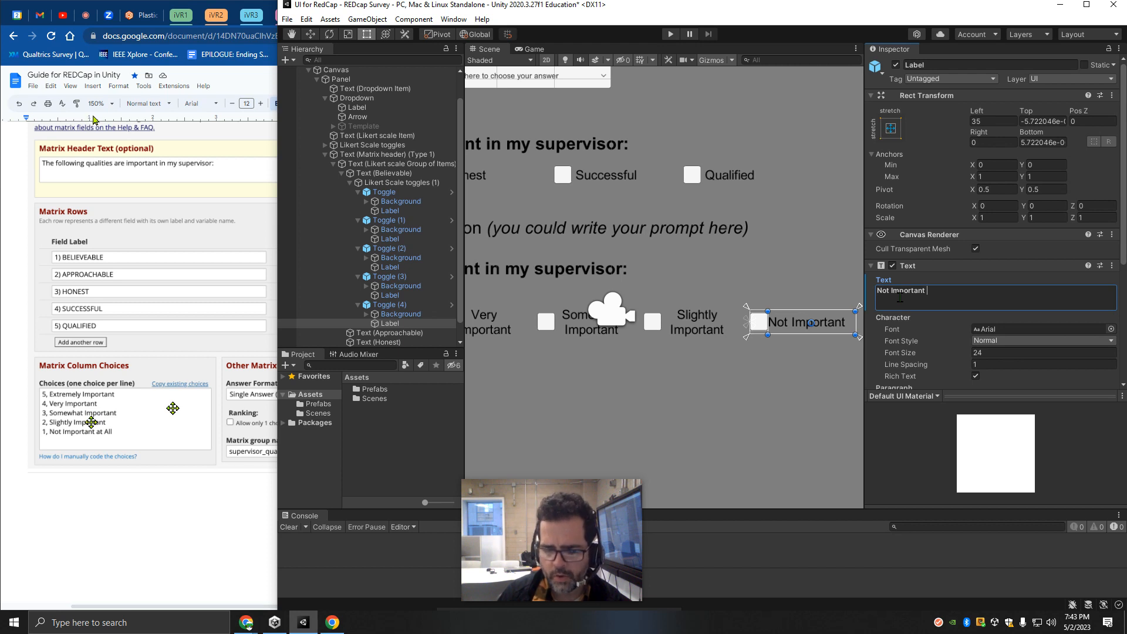
key("f")
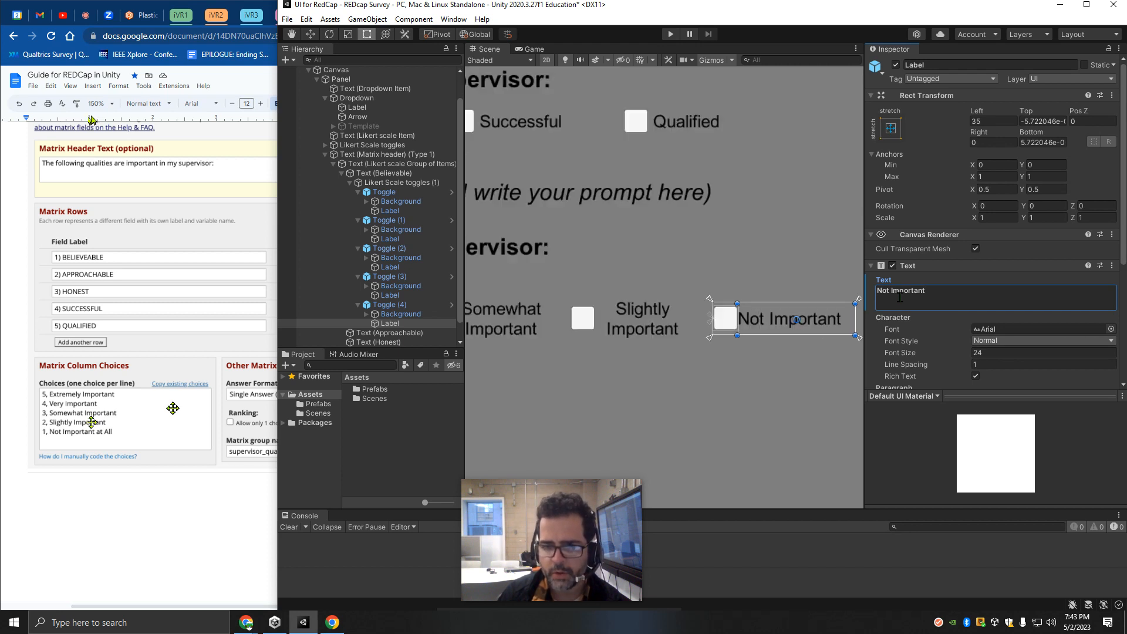
left_click(901, 298)
left_click(933, 297)
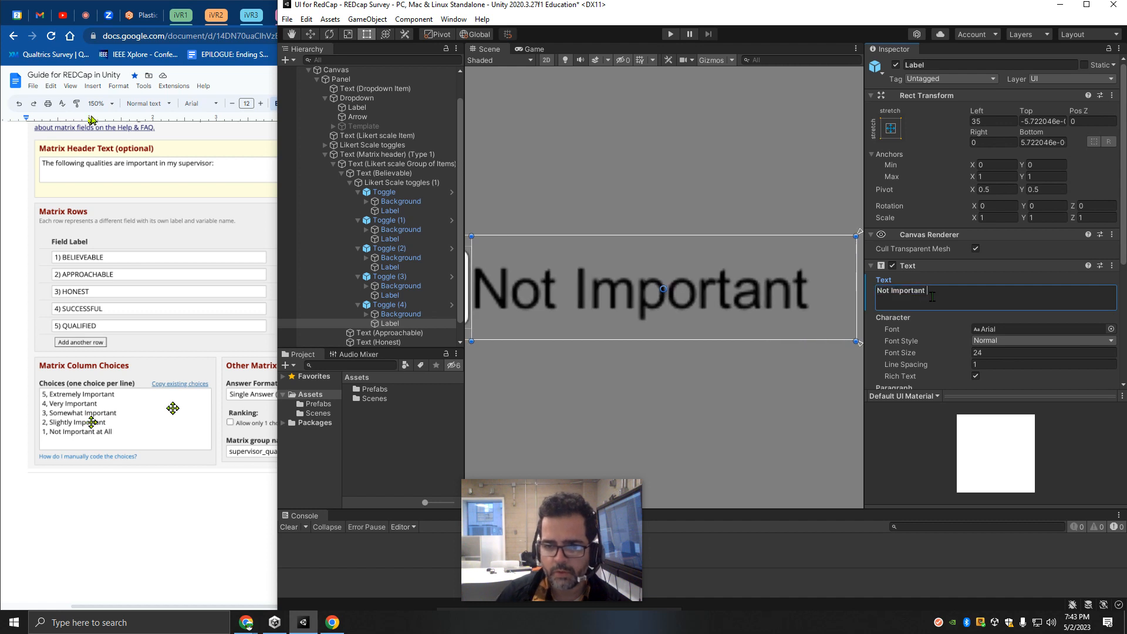
triple_click(933, 297)
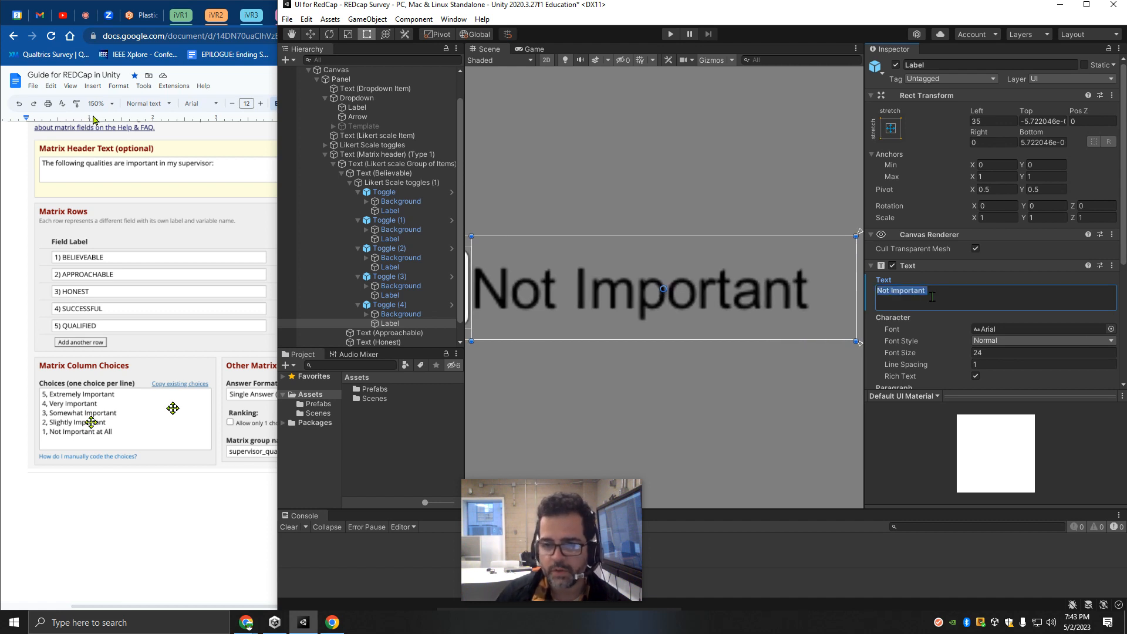
left_click(932, 297)
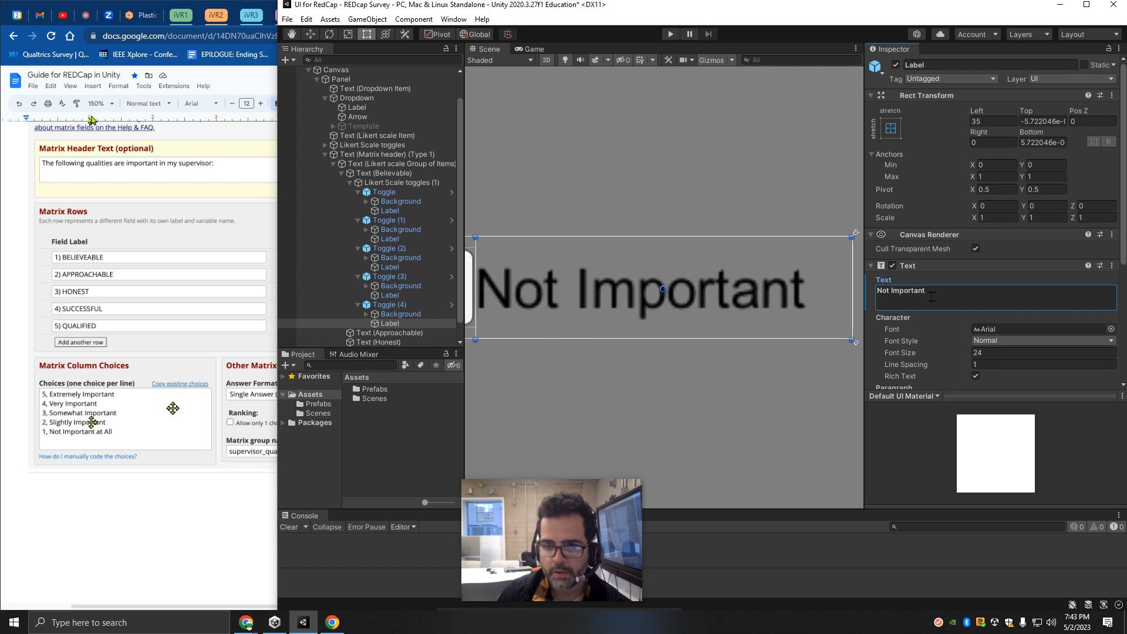
triple_click(932, 298)
left_click(933, 296)
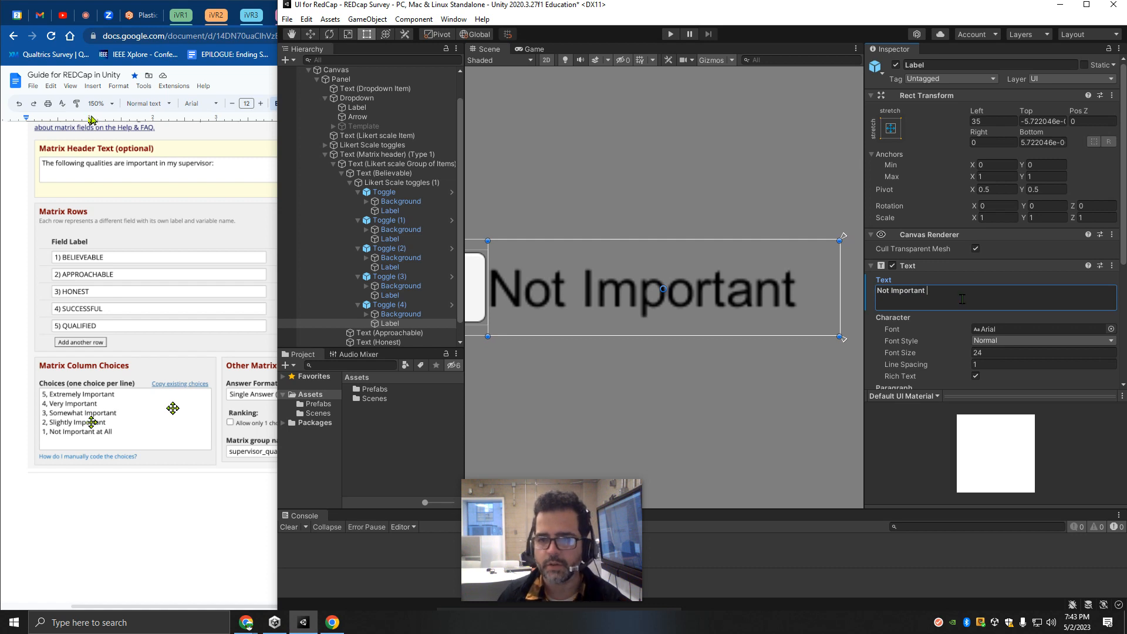
type("at All")
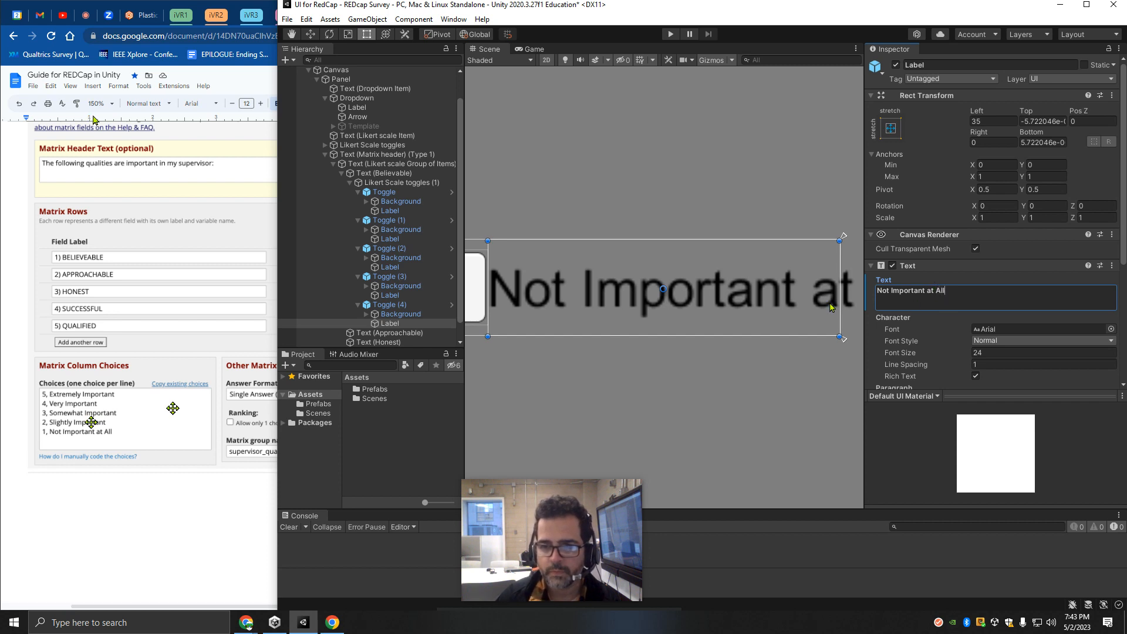
Widen Toggle (4)'s label box to Right about -12.7.
left_click_drag(839, 297, 867, 297)
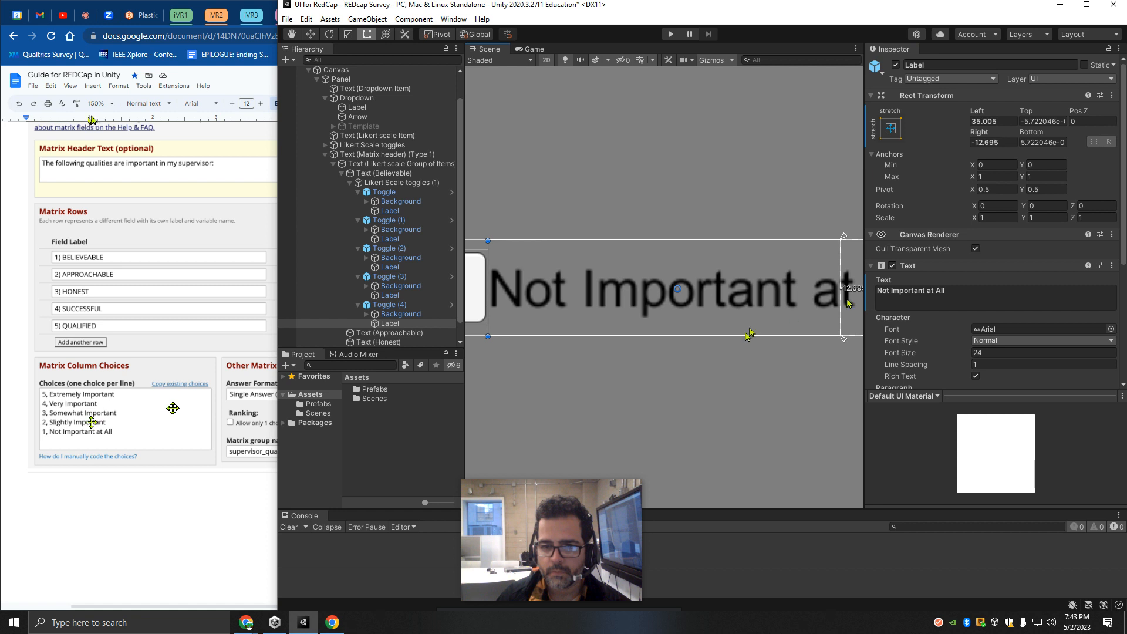
left_click_drag(744, 336, 744, 338)
scroll(752, 338, "down", 3)
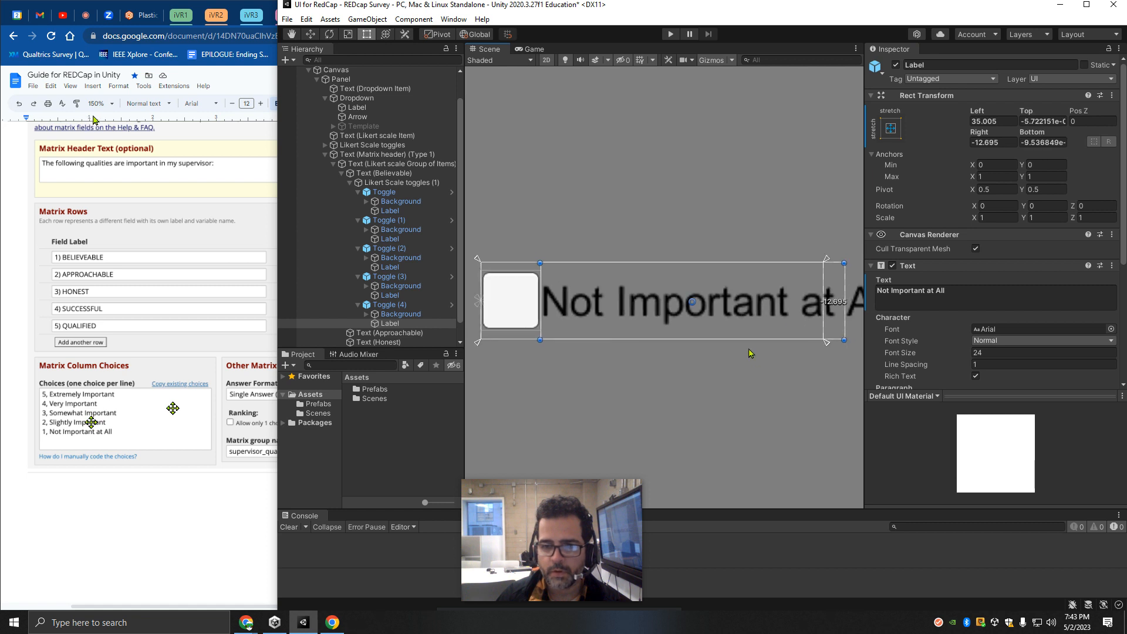
scroll(774, 330, "down", 2)
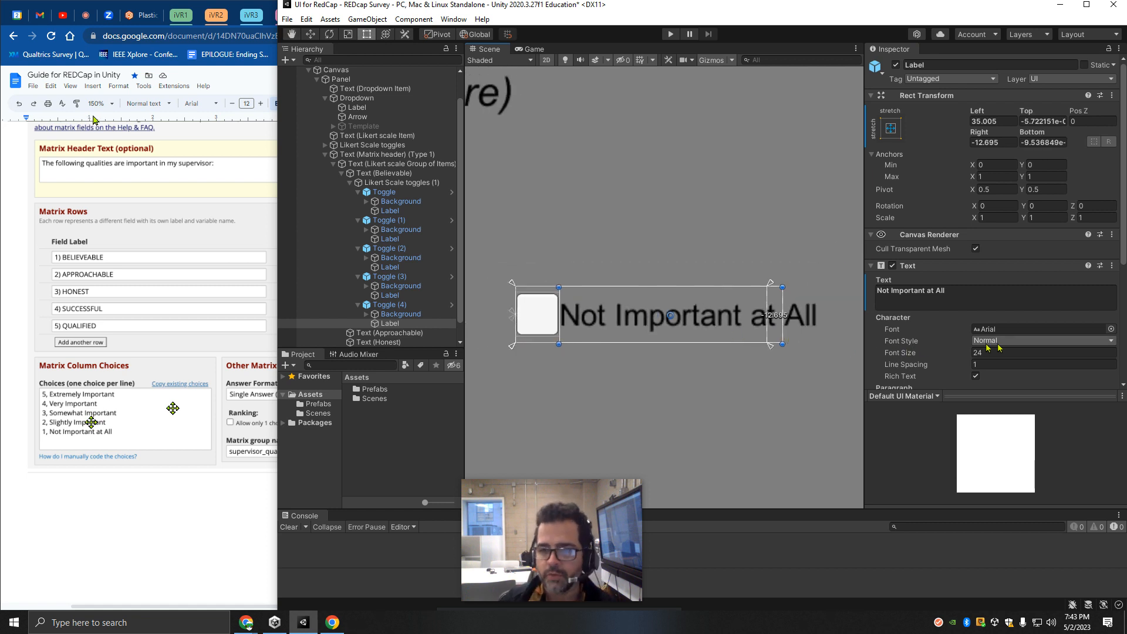
Set Toggle (4)'s label to Wrap horizontal overflow and Truncate vertical overflow, with its text centred horizontally.
scroll(961, 326, "down", 3)
left_click(989, 318)
left_click(1006, 327)
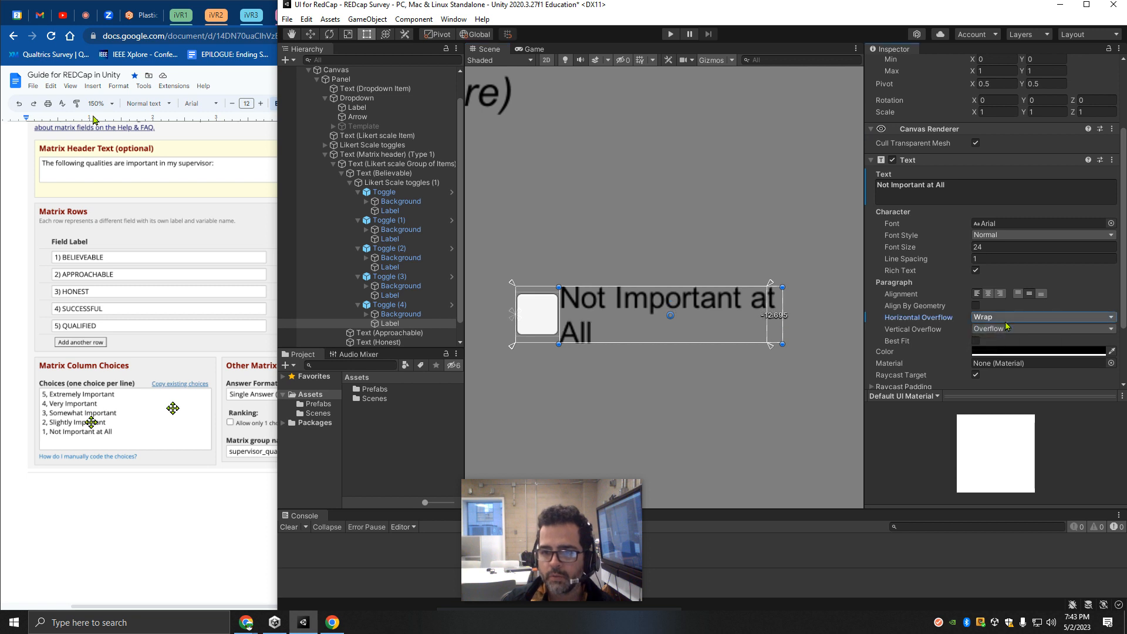
left_click(1005, 329)
left_click(1001, 340)
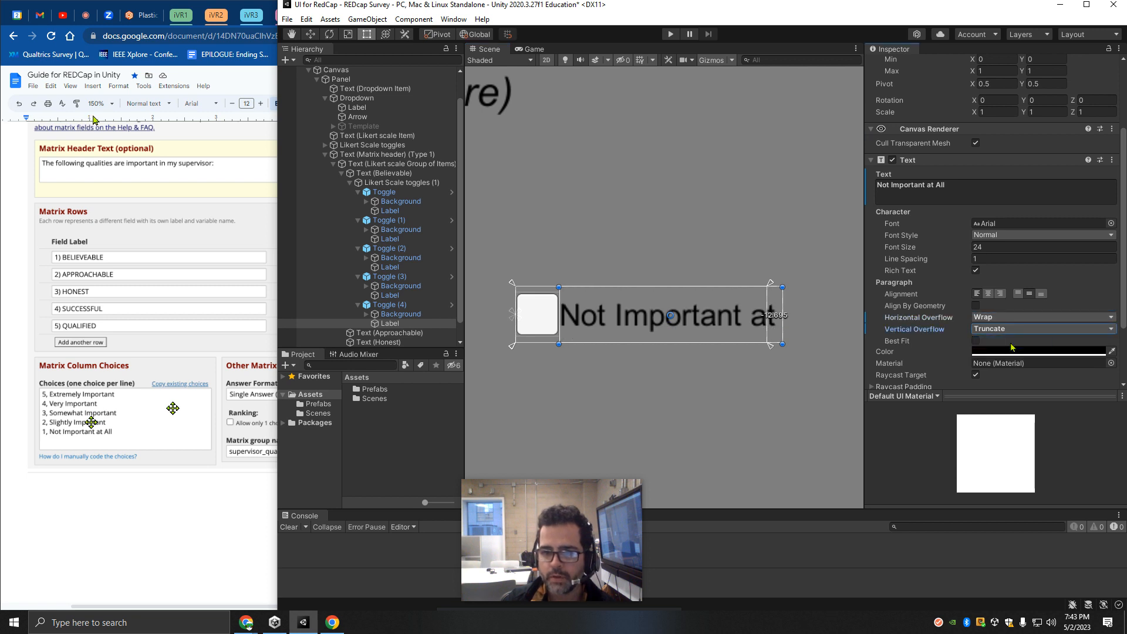
scroll(1011, 322, "down", 3)
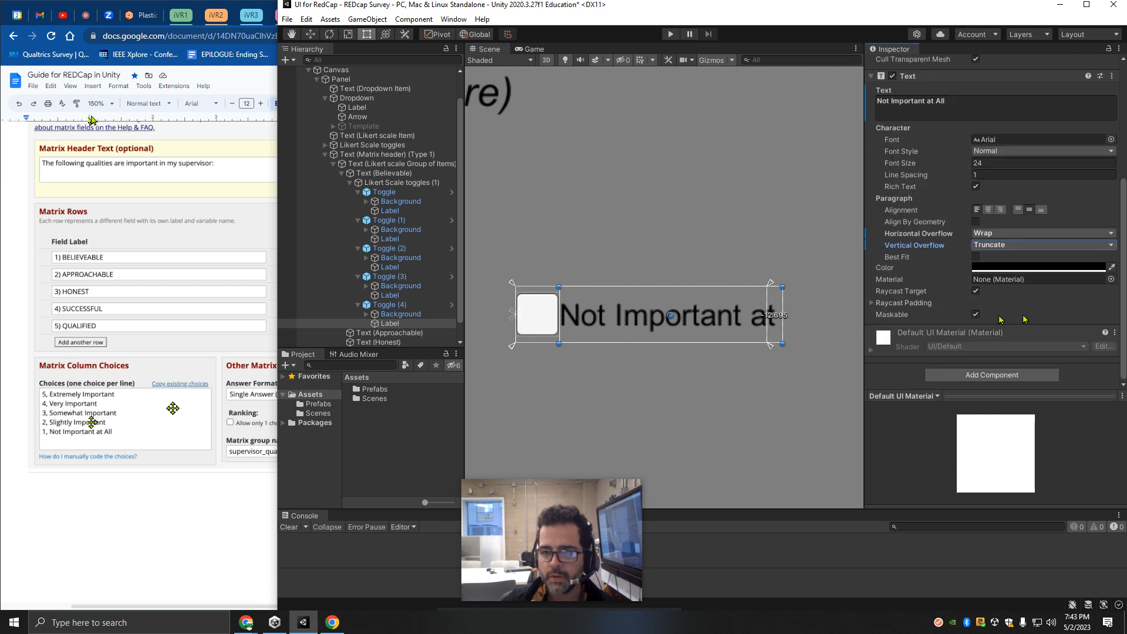
left_click(989, 210)
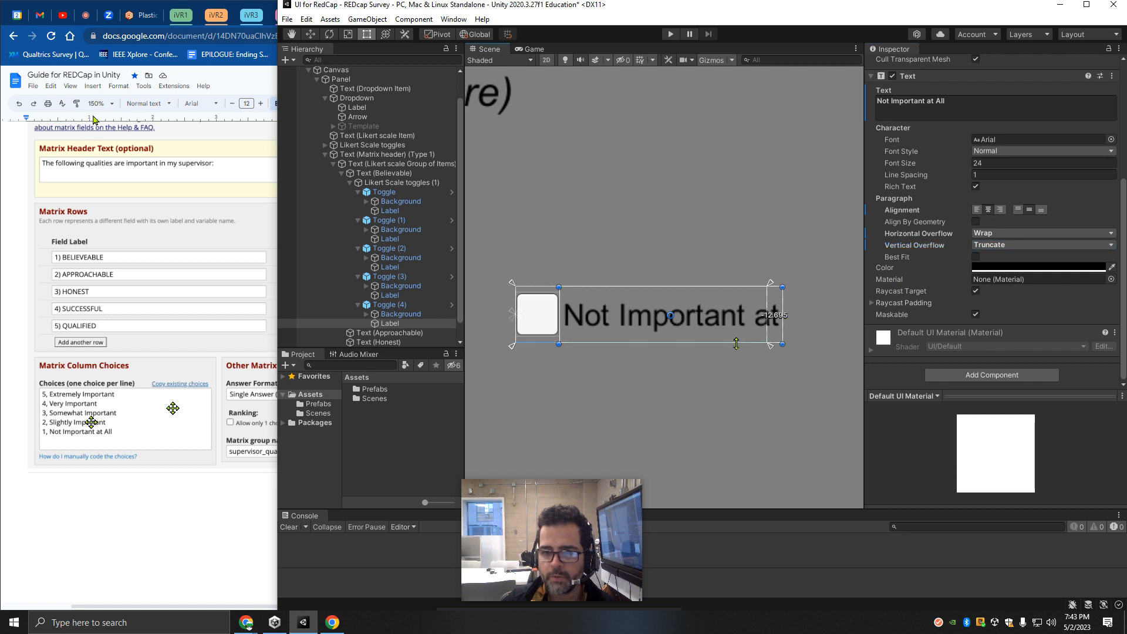
Resize Toggle (4)'s label box to Right about 15.38, with Top and Bottom about -6.785.
left_click_drag(736, 344, 735, 359)
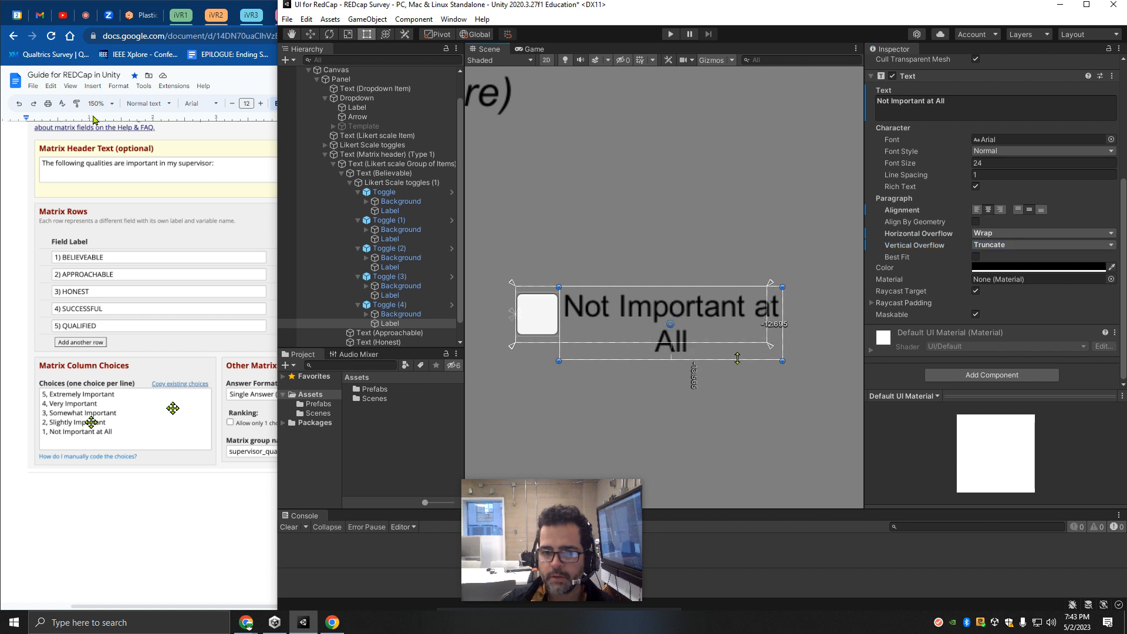
left_click(786, 328)
left_click(709, 322)
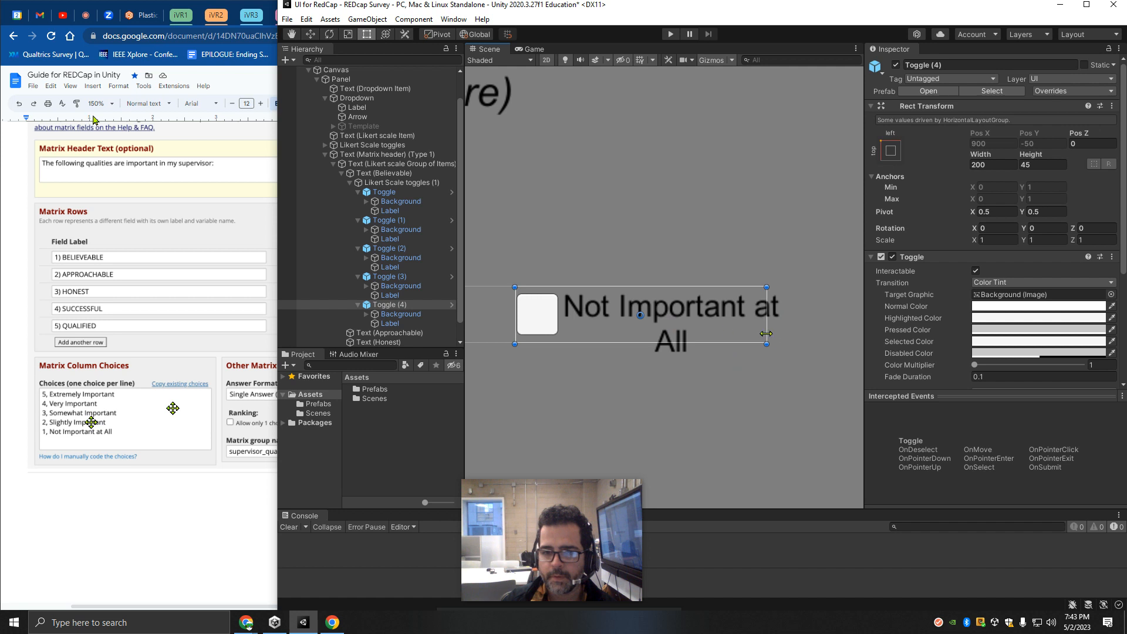
left_click(727, 340)
left_click_drag(783, 313, 748, 314)
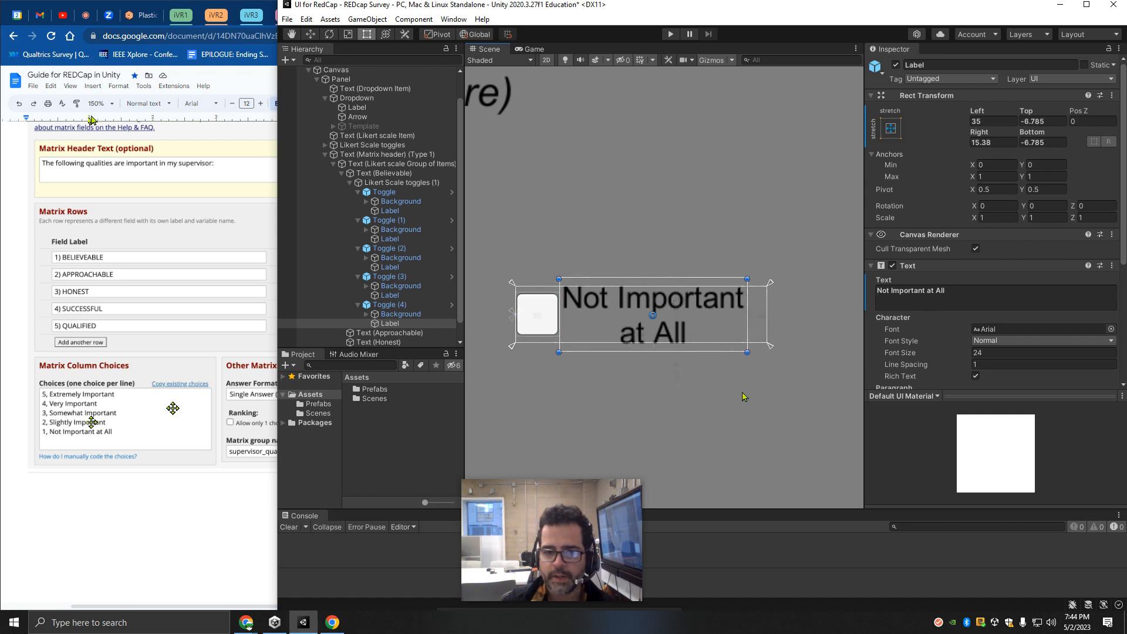
Nudge Toggle (4)'s label slightly to the right, away from its checkbox, and deselect it.
left_click(667, 308)
left_click(667, 308)
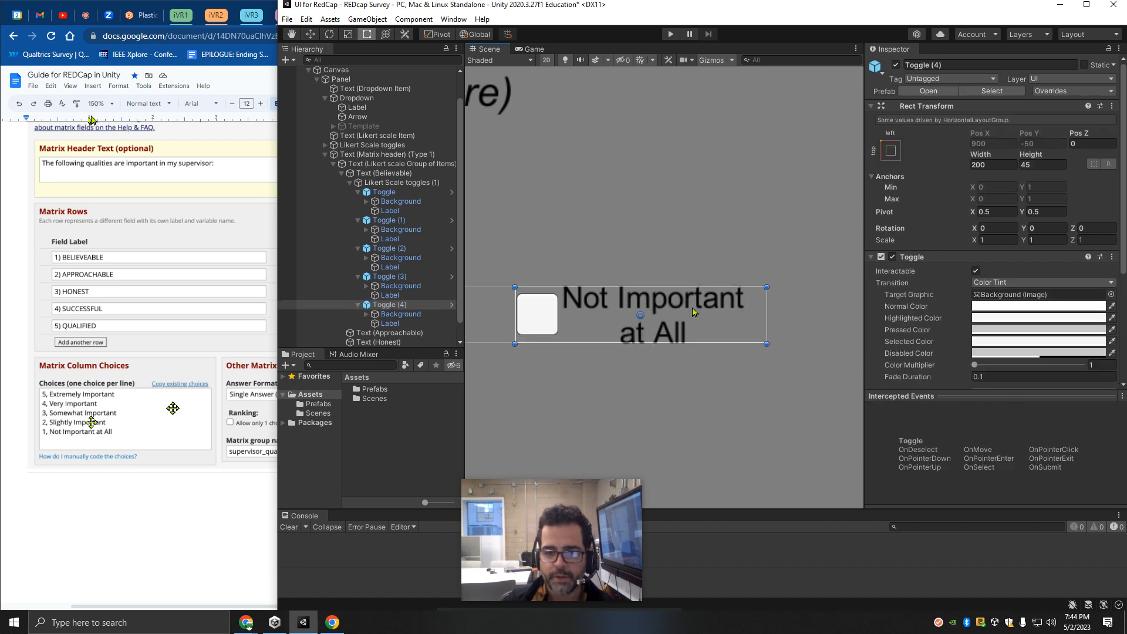
left_click(694, 311)
left_click_drag(642, 303, 647, 304)
left_click(646, 385)
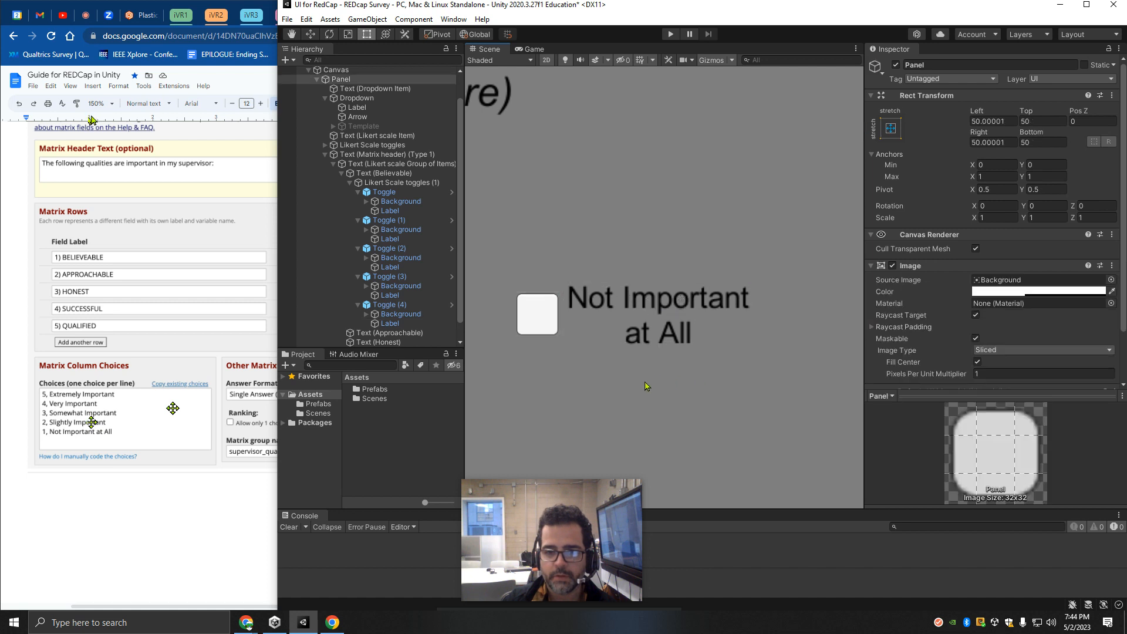
Rename the toggle group under Text (Believable) to "Likert Scale toggles (believable)" and widen the Hierarchy to fit the name.
scroll(647, 386, "down", 10)
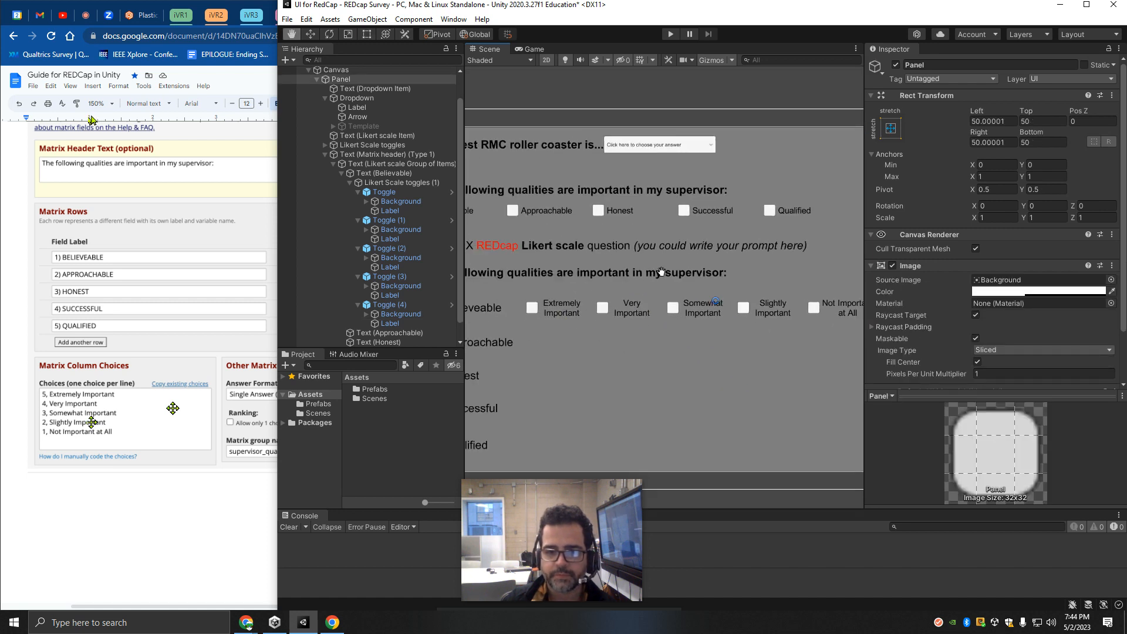
middle_click_drag(661, 272, 640, 278)
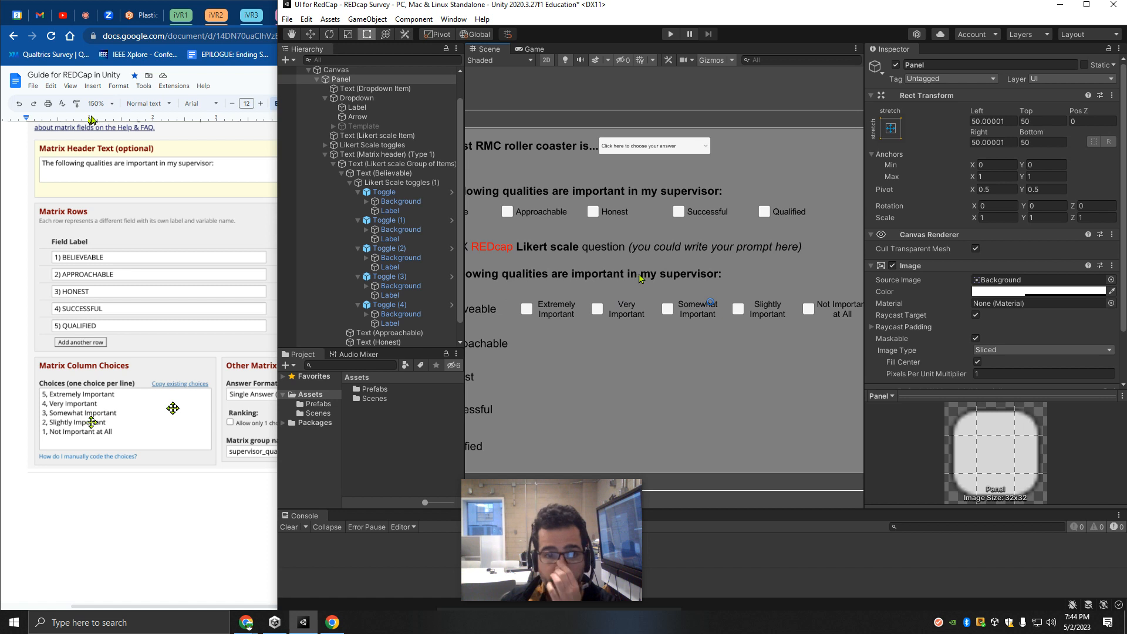
scroll(625, 322, "down", 3)
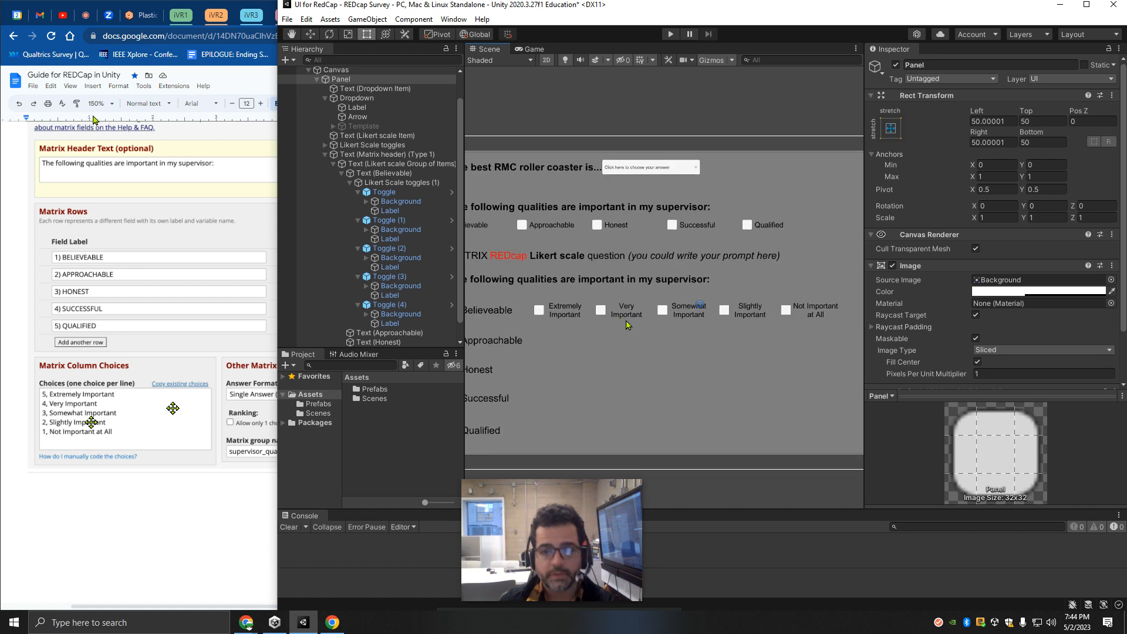
left_click(350, 183)
left_click(405, 213)
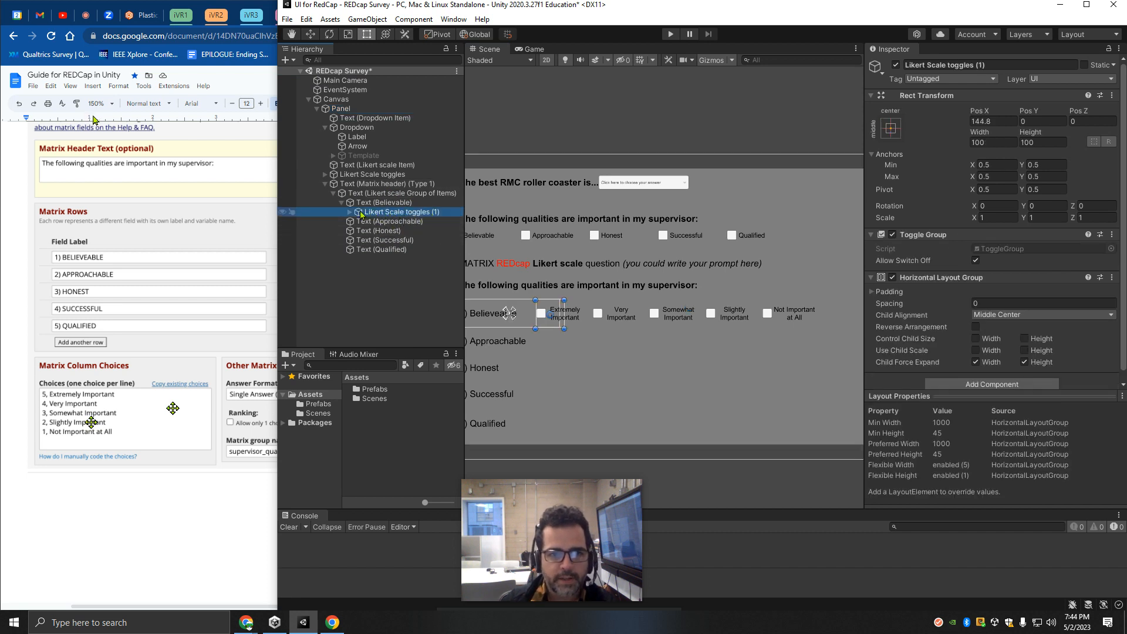
left_click(419, 212)
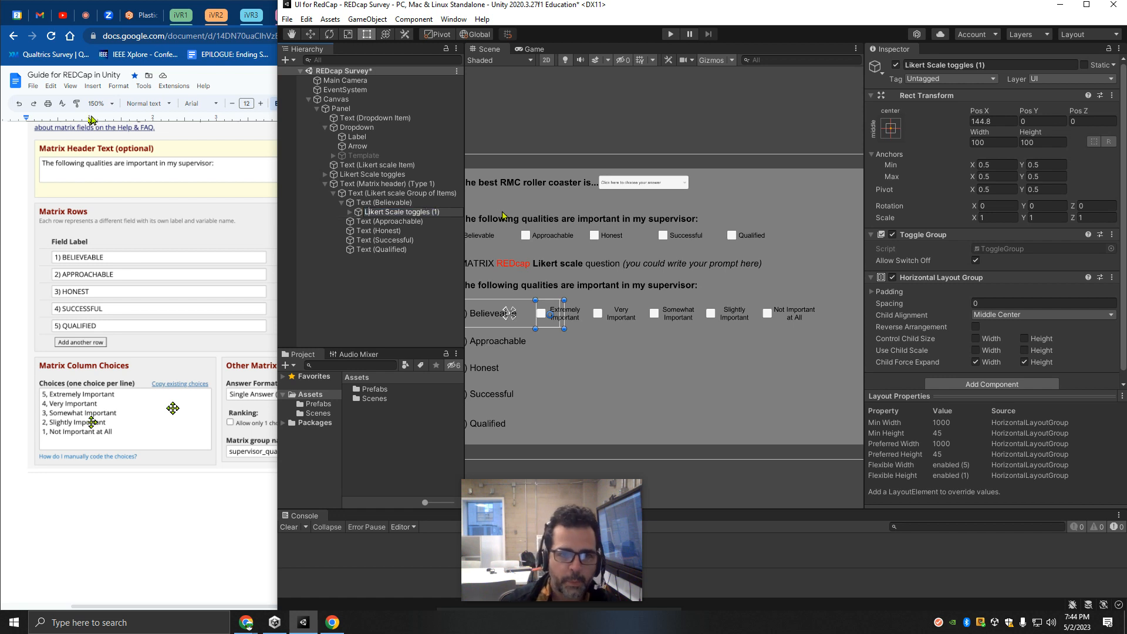
key("BackSpace")
type("b")
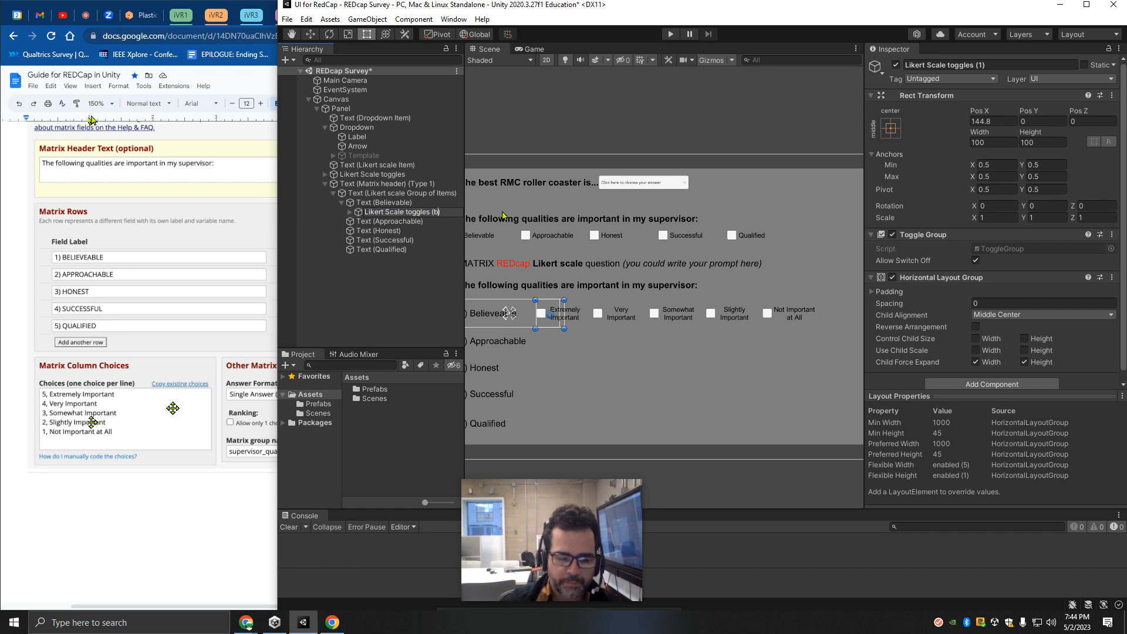
type("eliev")
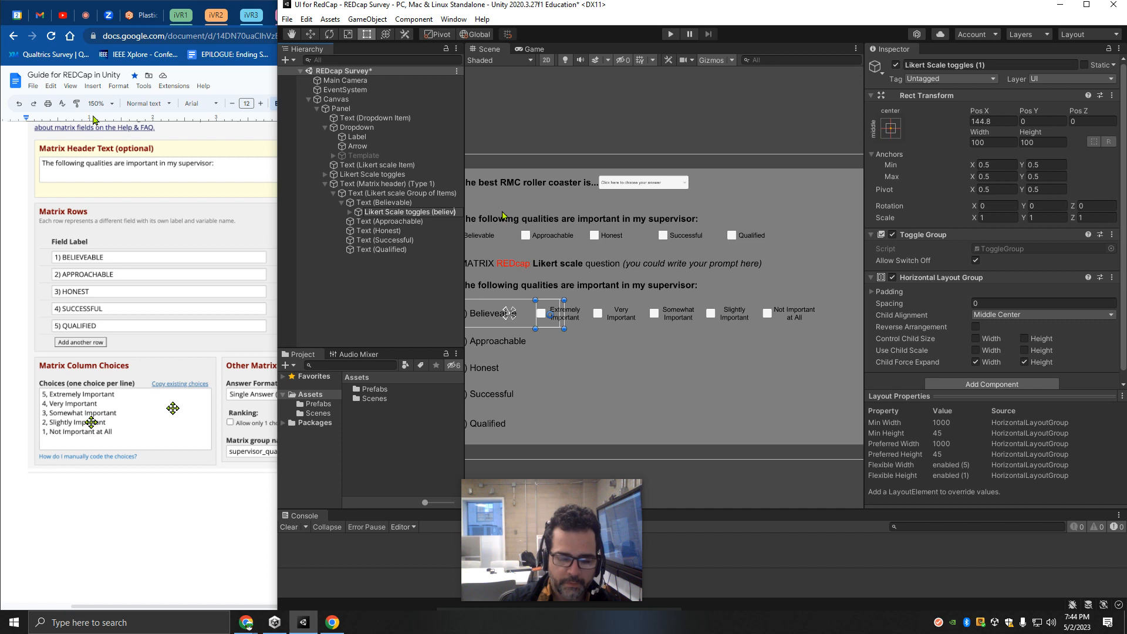
type("a")
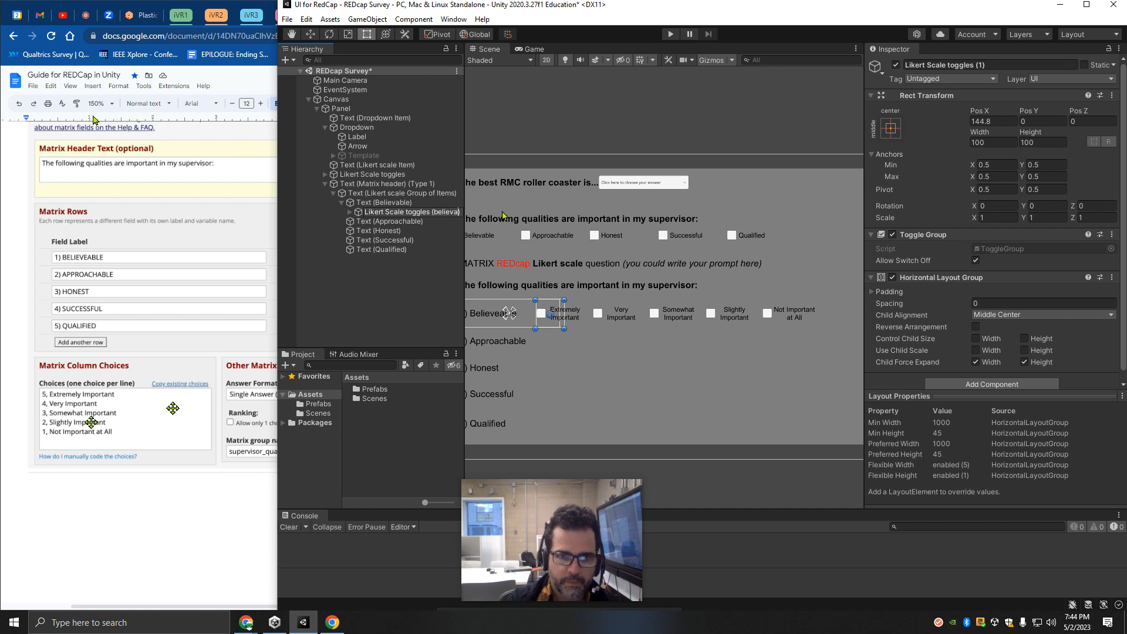
type("ble")
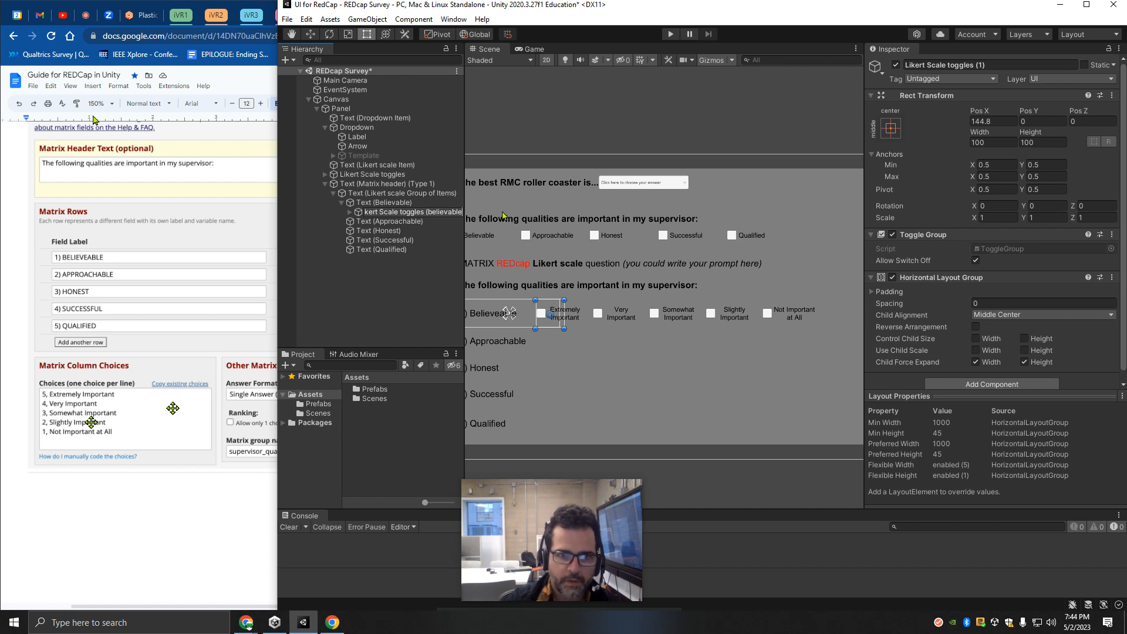
left_click(403, 222)
left_click(403, 213)
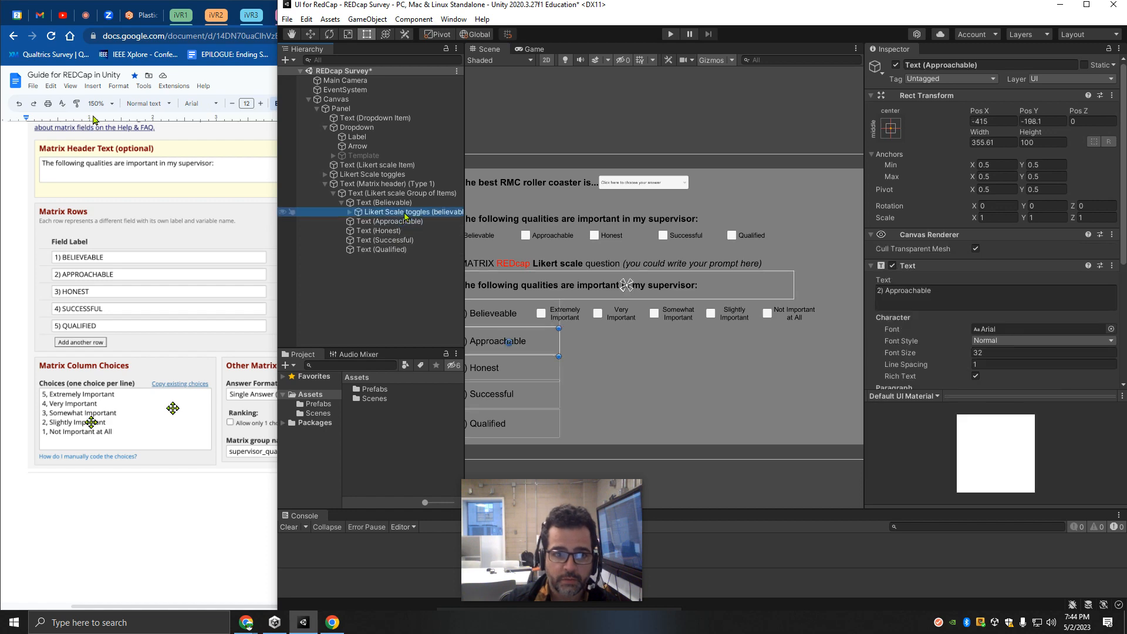
left_click_drag(461, 259, 468, 259)
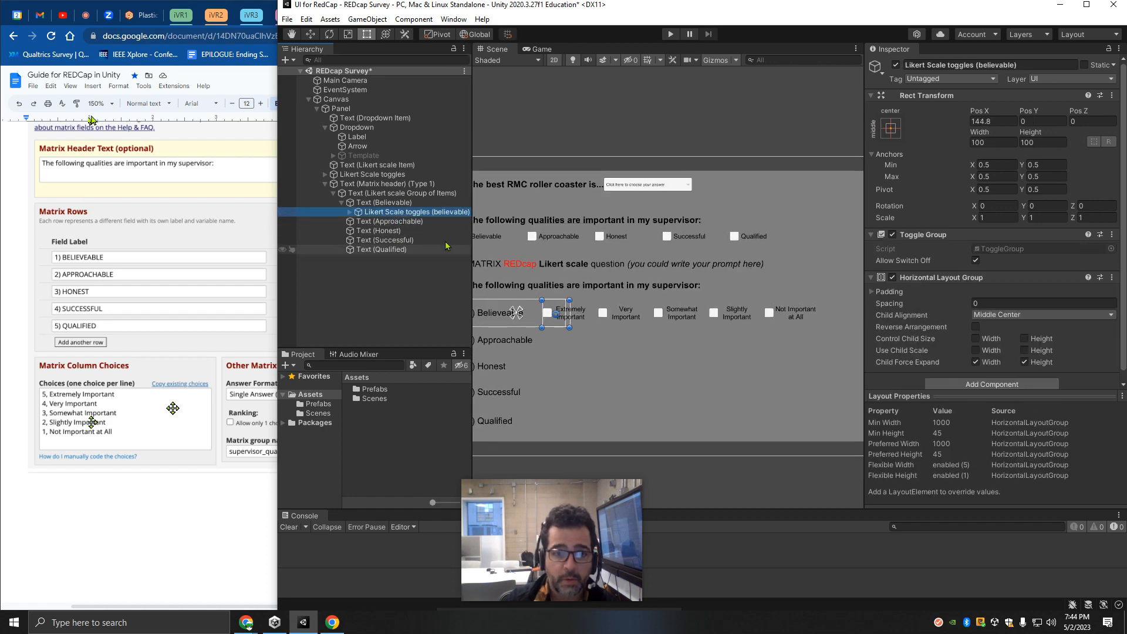
Duplicate the believable toggle group into Text (Approachable) and set the copy's Pos Y to about -0.19.
left_click(390, 213)
key("ctrl+d")
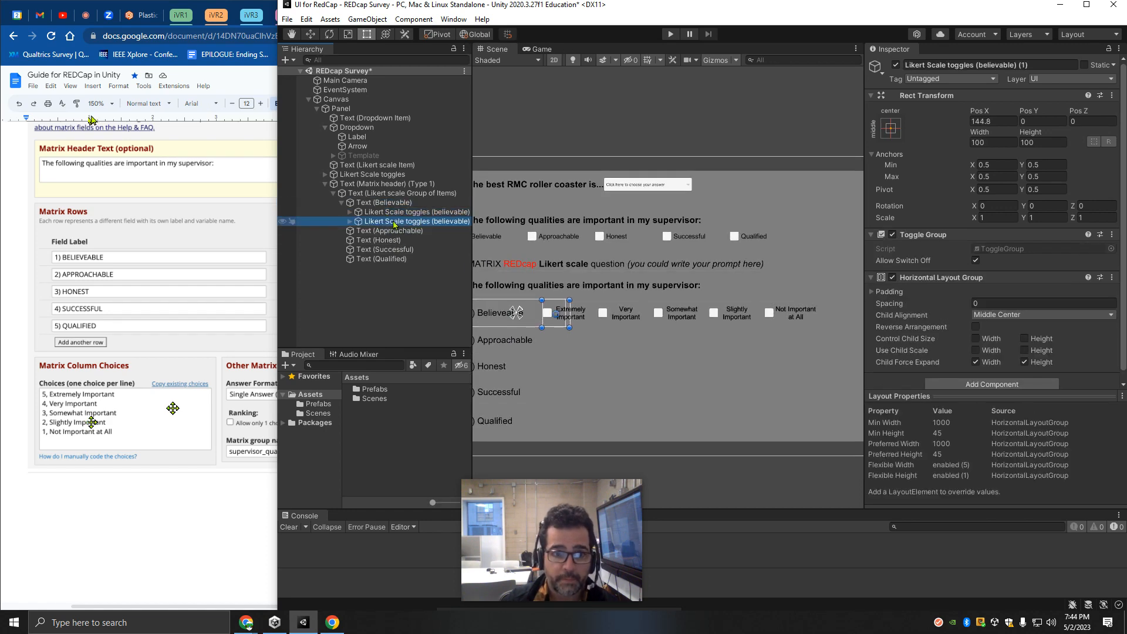
left_click_drag(393, 222, 388, 231)
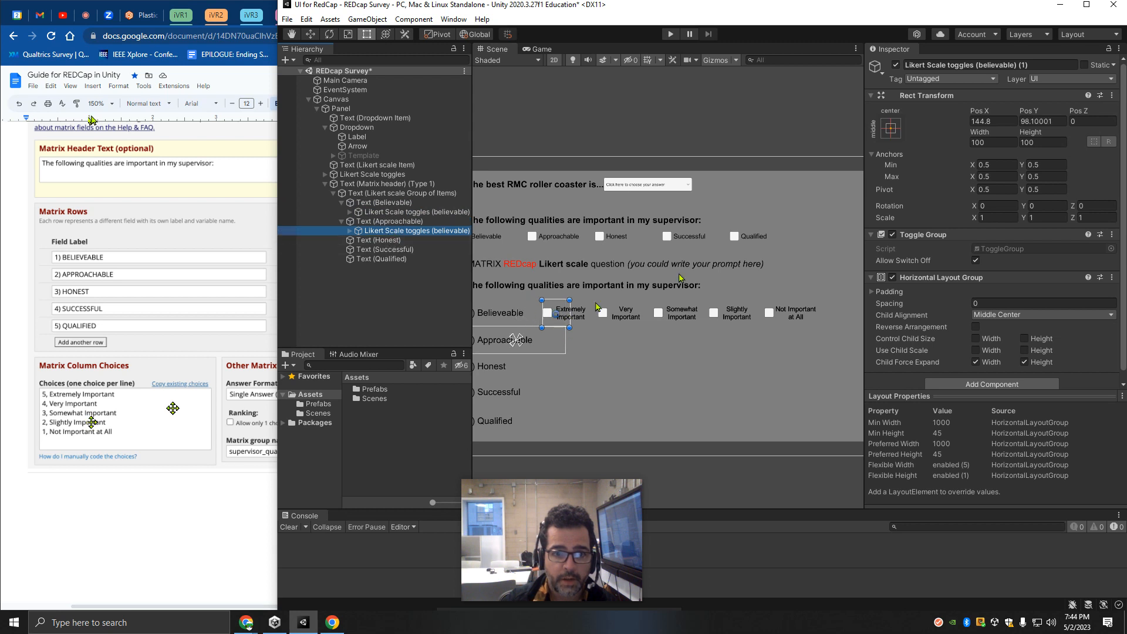
left_click_drag(1035, 114, 298, 499)
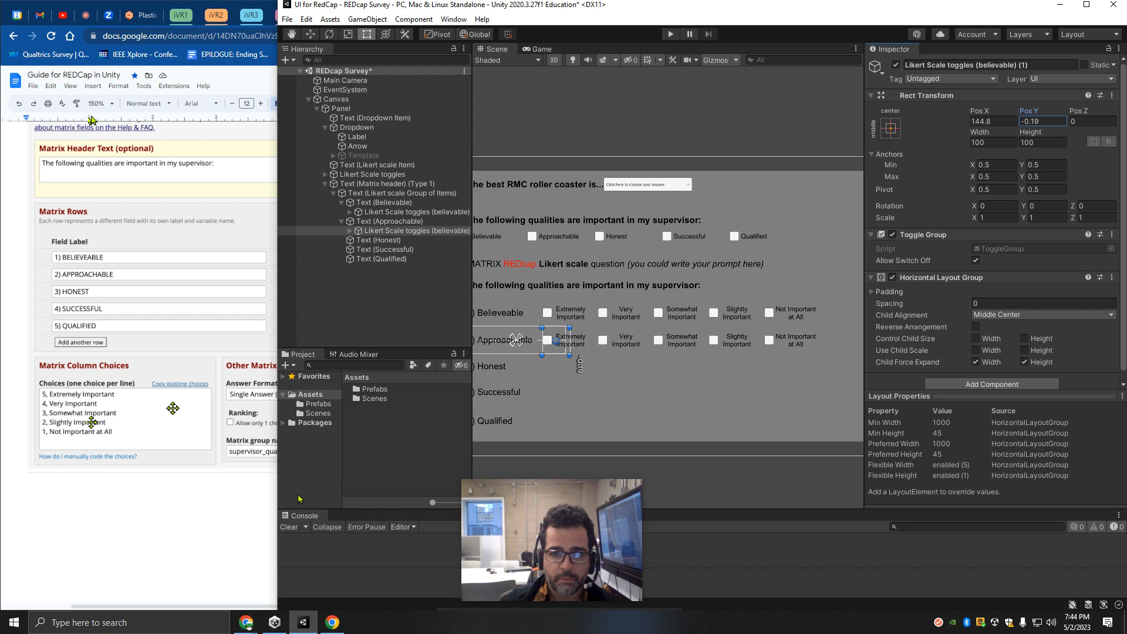
Duplicate the toggle group from Text (Approachable) into Text (Honest) and set the copy's Pos Y to -1.
left_click(387, 231)
key("ctrl+d")
left_click_drag(395, 240, 389, 251)
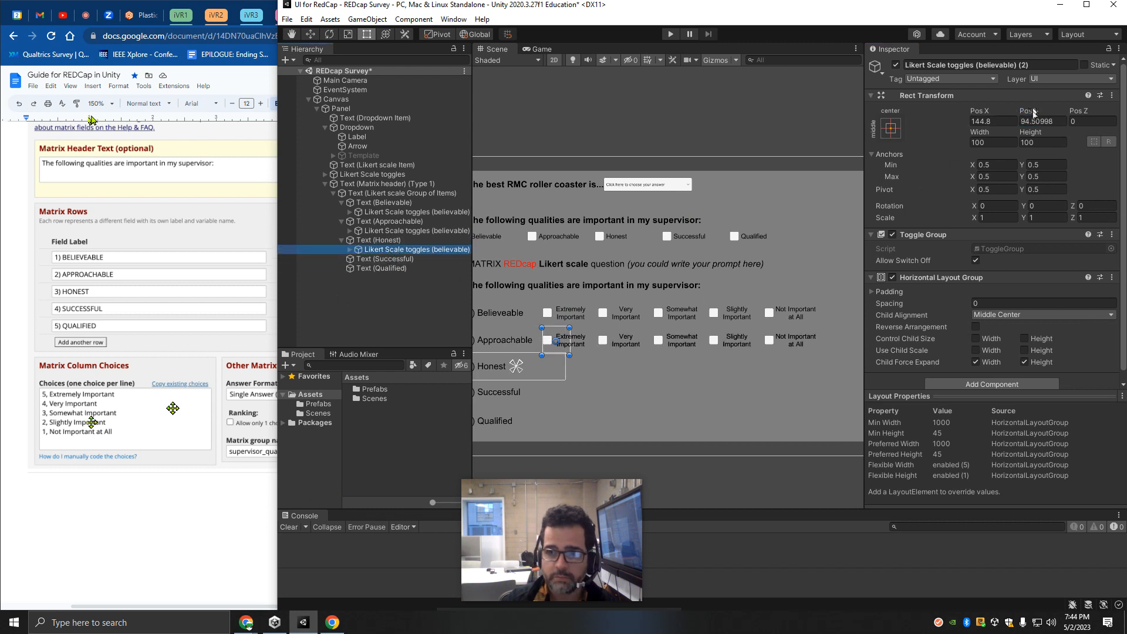
left_click_drag(1033, 111, 845, 138)
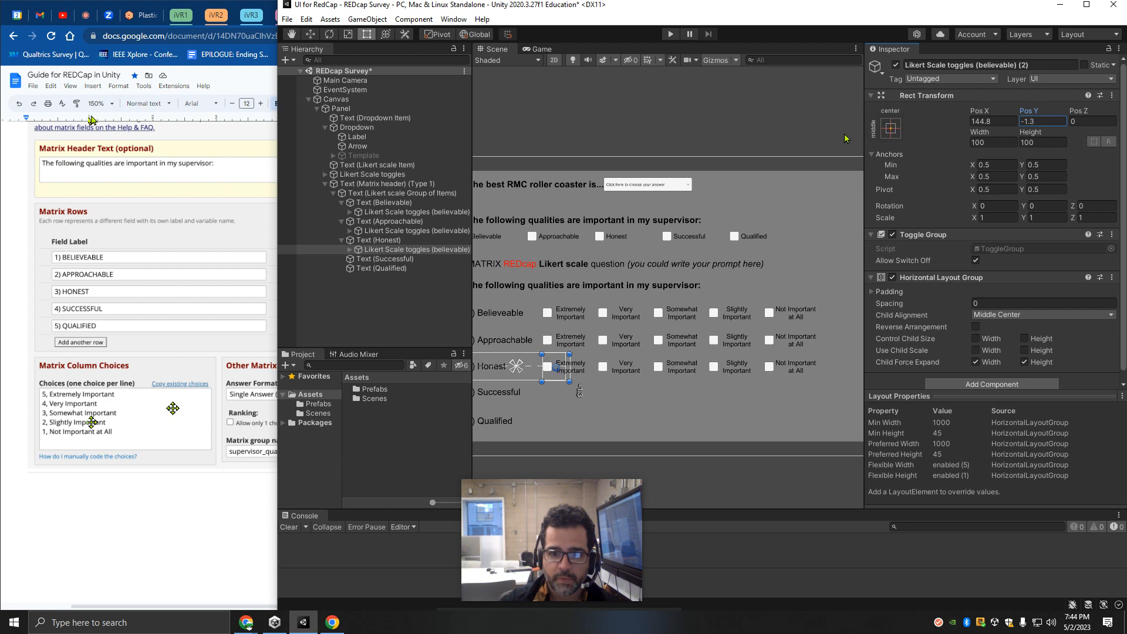
key("BackSpace")
key("BackSpace")
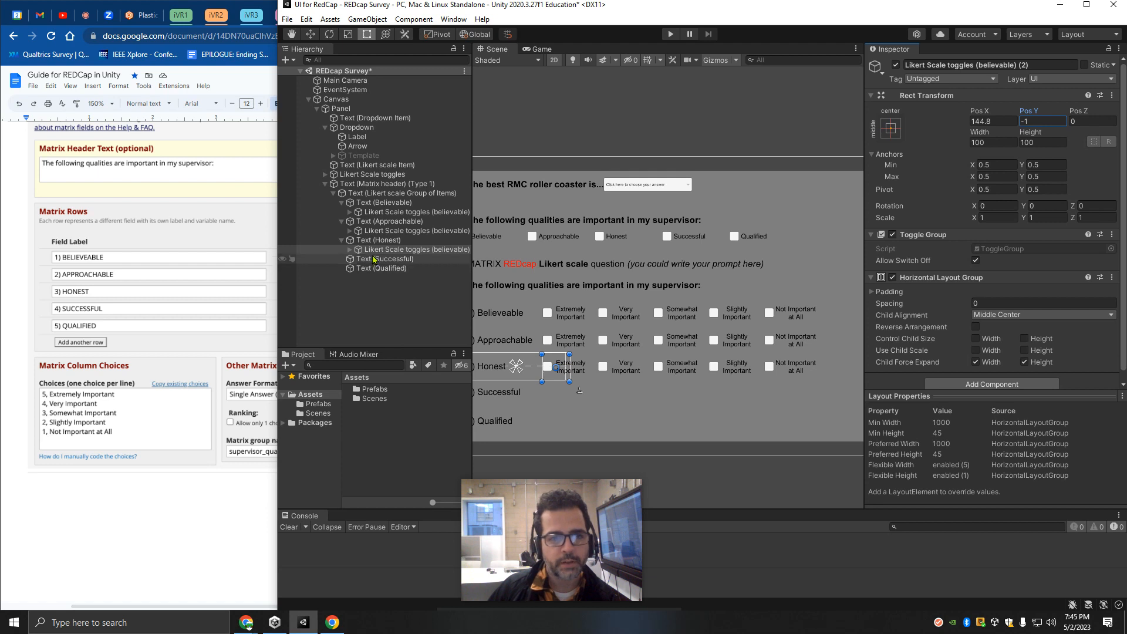
Duplicate the toggle group from Text (Honest) into Text (Successful) and set the copy's Pos Y to 0.6.
left_click(389, 250)
key("ctrl+d")
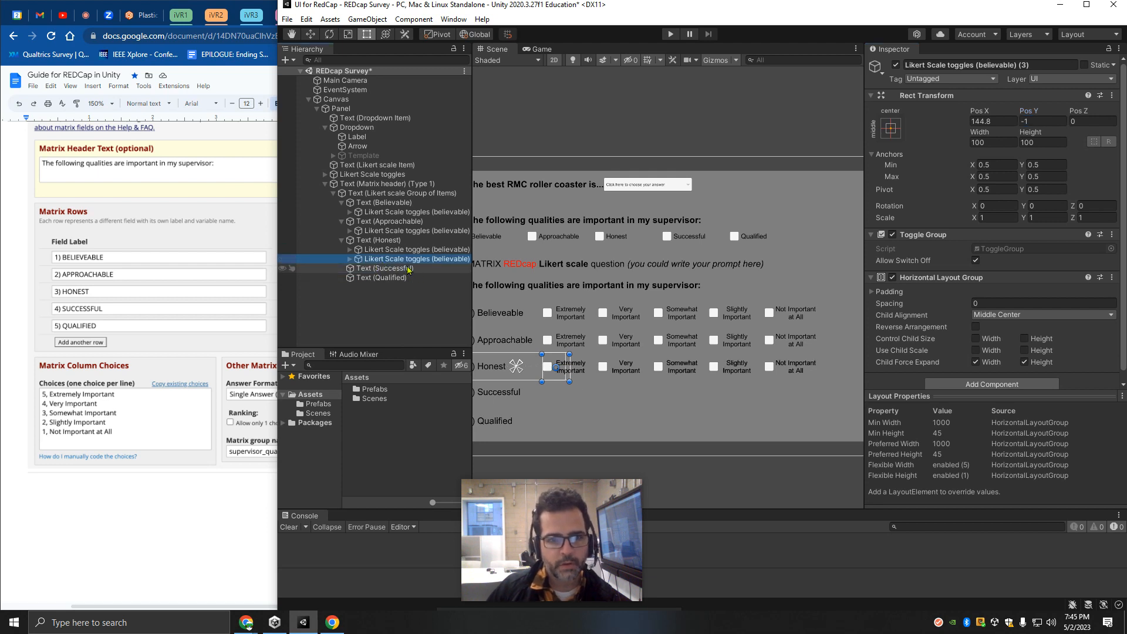
left_click_drag(414, 265, 406, 273)
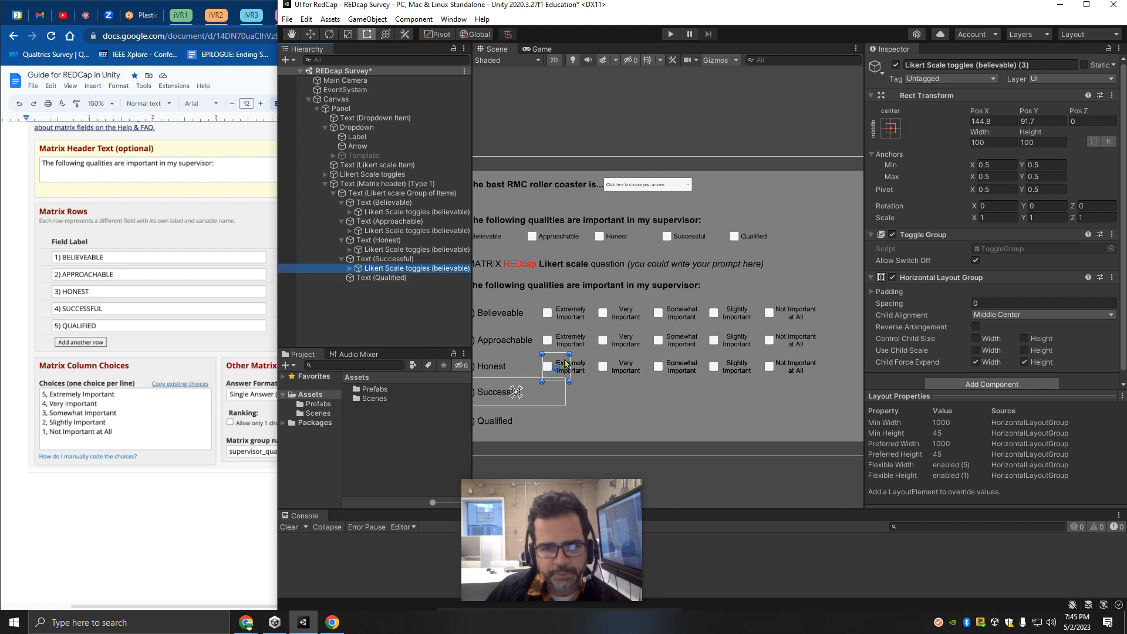
left_click_drag(1035, 115, 875, 169)
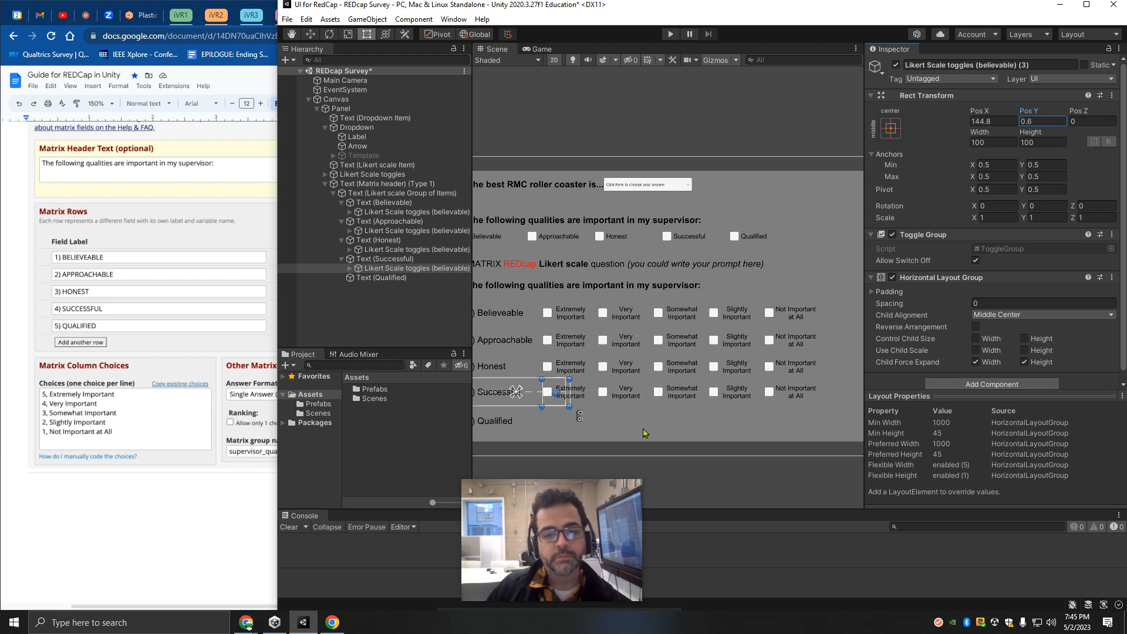
Duplicate the toggle group from Text (Successful) into Text (Qualified) and set the copy's Pos Y to -1.3.
left_click(405, 268)
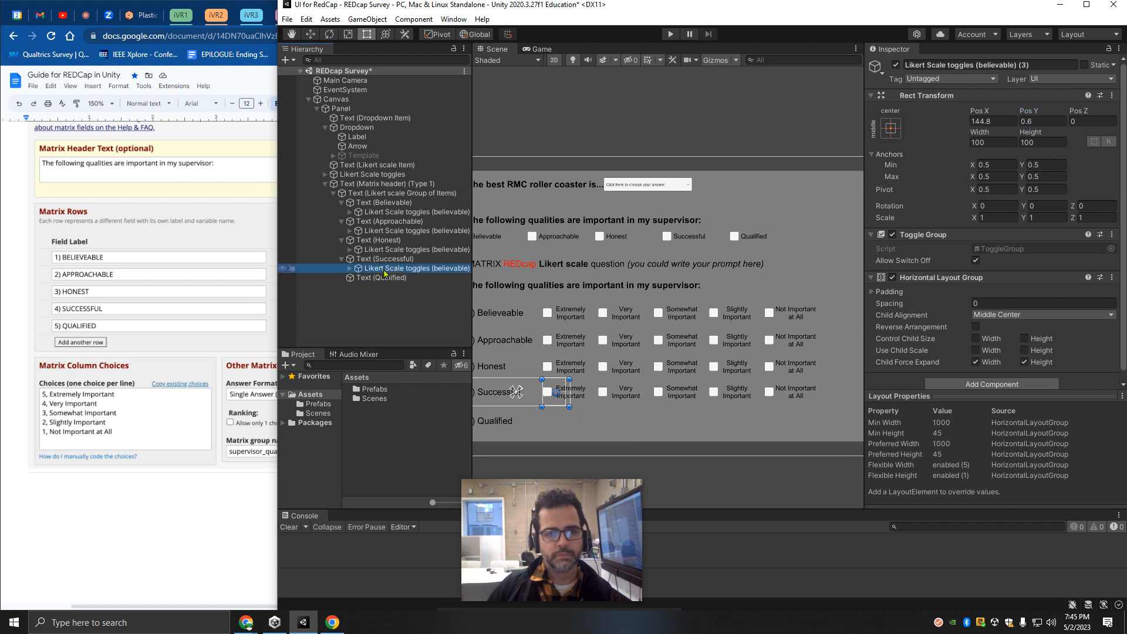
key("ctrl+d")
left_click_drag(406, 288, 405, 288)
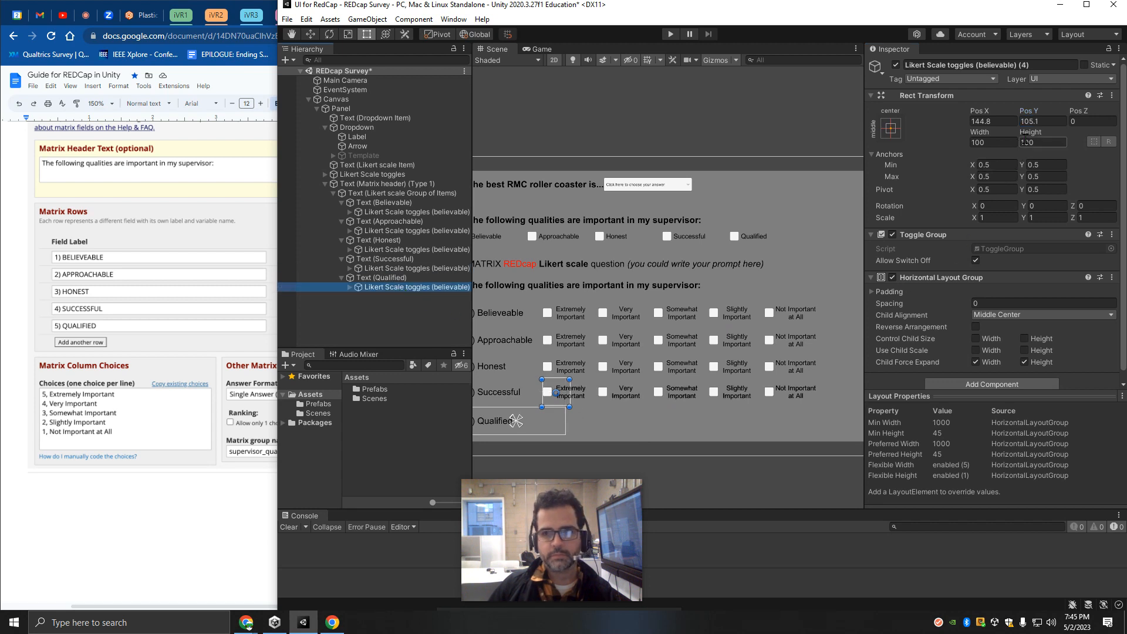
left_click_drag(1029, 113, 834, 181)
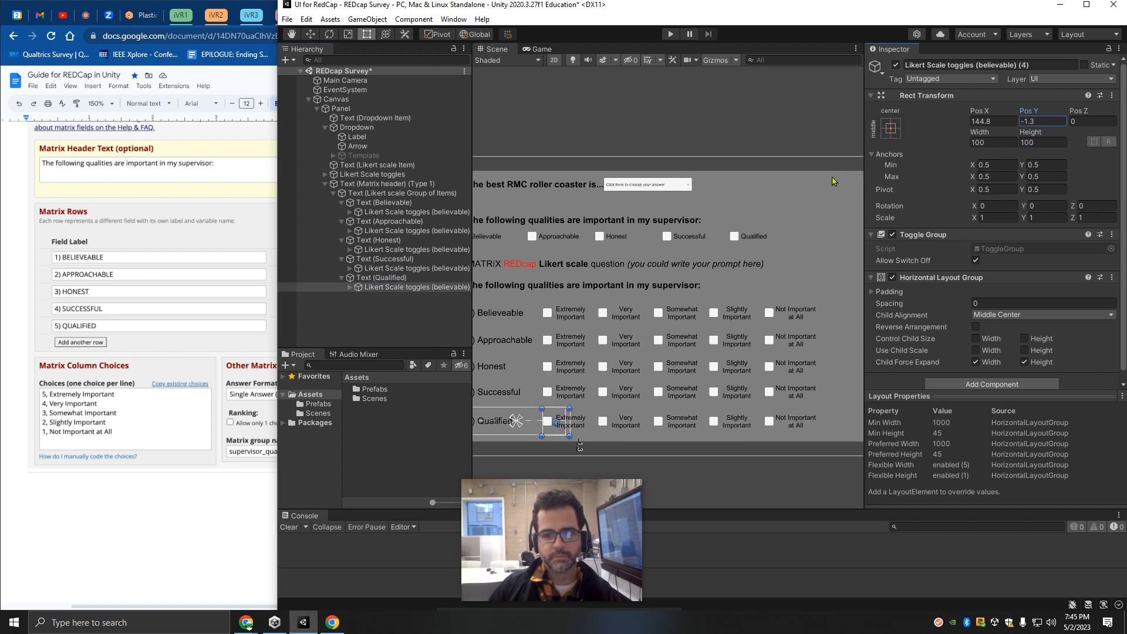
left_click(776, 273)
scroll(697, 354, "down", 5)
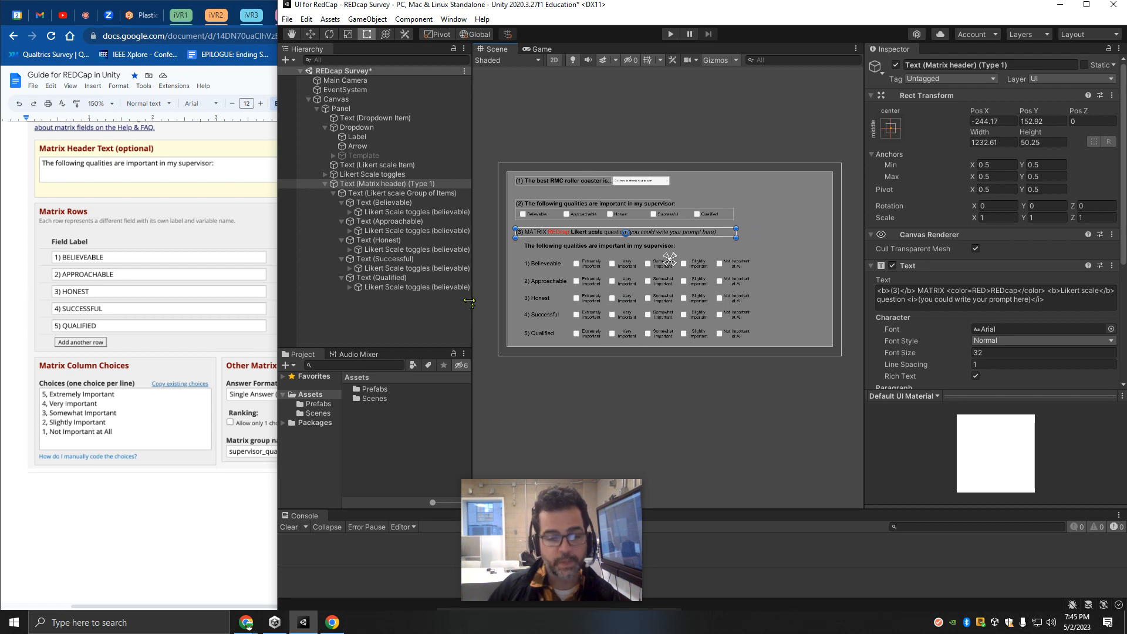
left_click(334, 194)
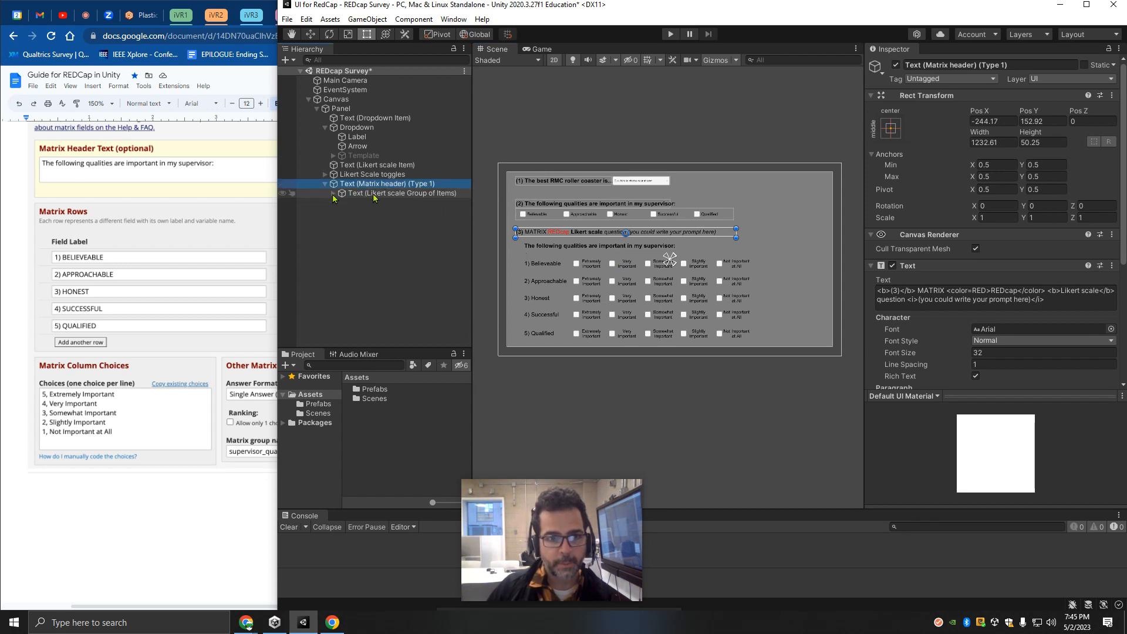
left_click(334, 194)
Rename the toggle group under Text (Approachable) to "Likert Scale toggles (approachable)".
left_click(435, 230)
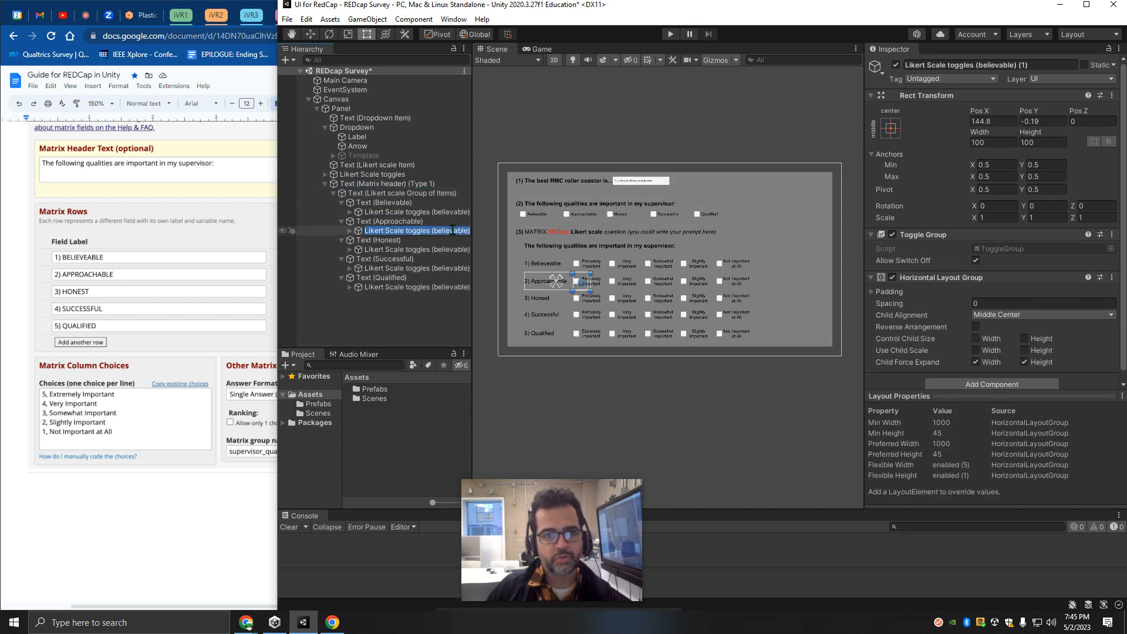
left_click(436, 231)
key("Delete")
key("Delete")
key("Delete")
key("Delete")
key("Delete")
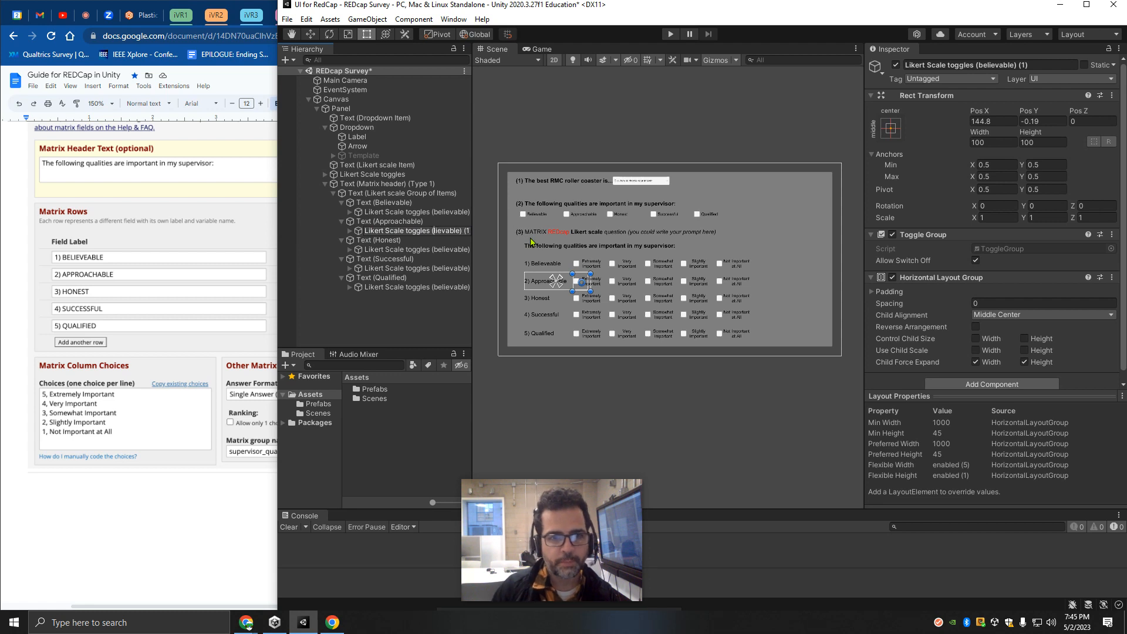
key("Delete")
type("approacha")
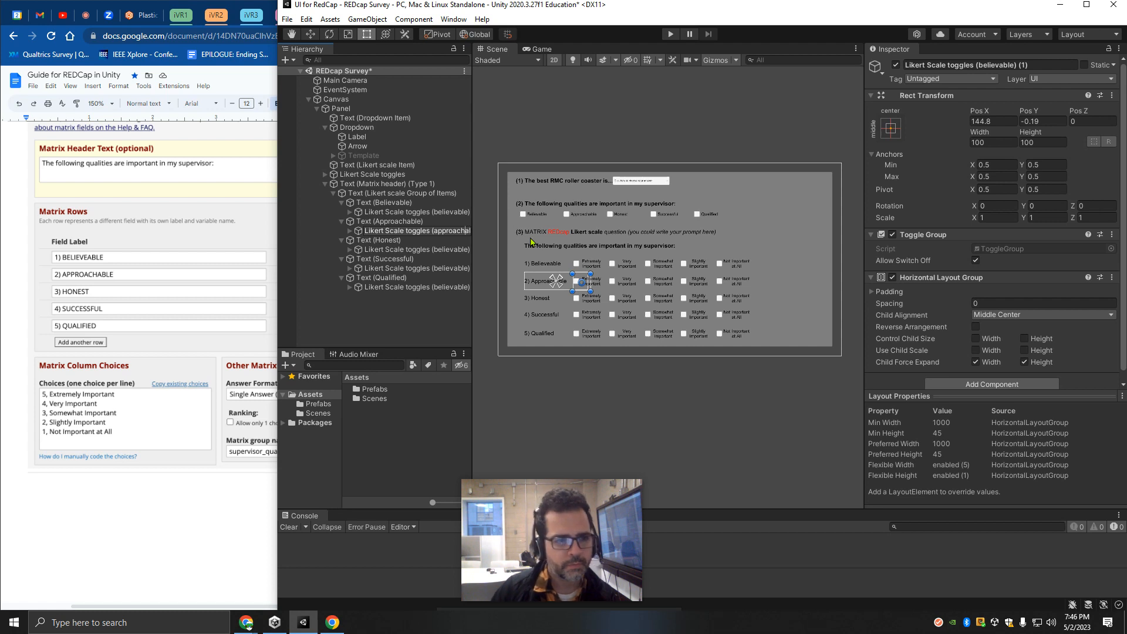
key("Return")
Rename the toggle group under Text (Honest) to "Likert Scale toggles (honest)".
key("Down")
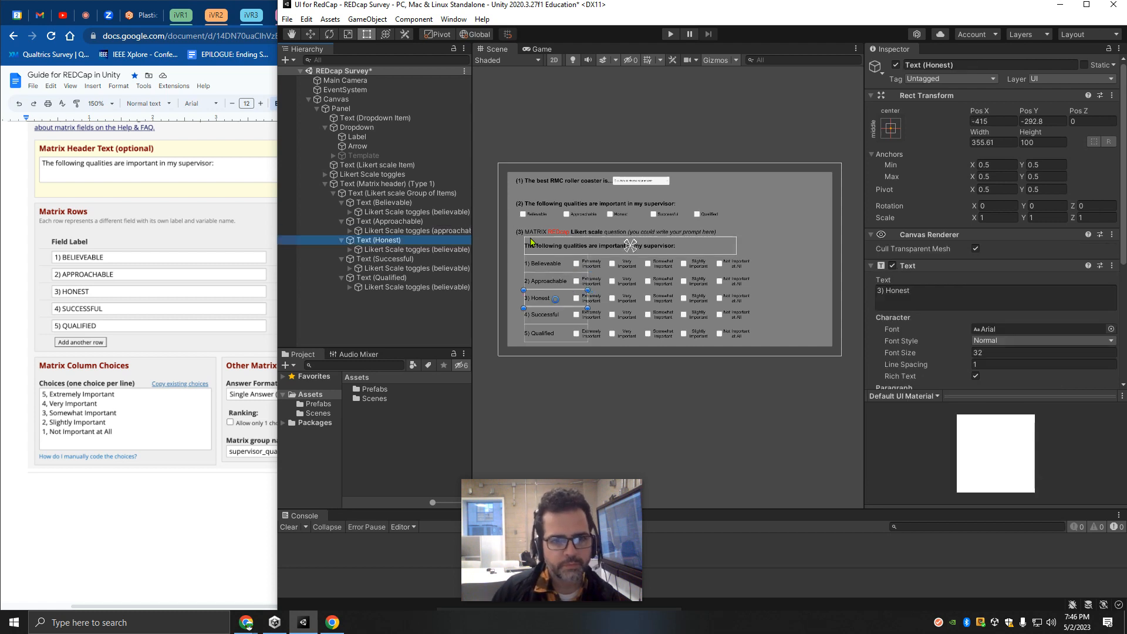
key("Down")
key("F2")
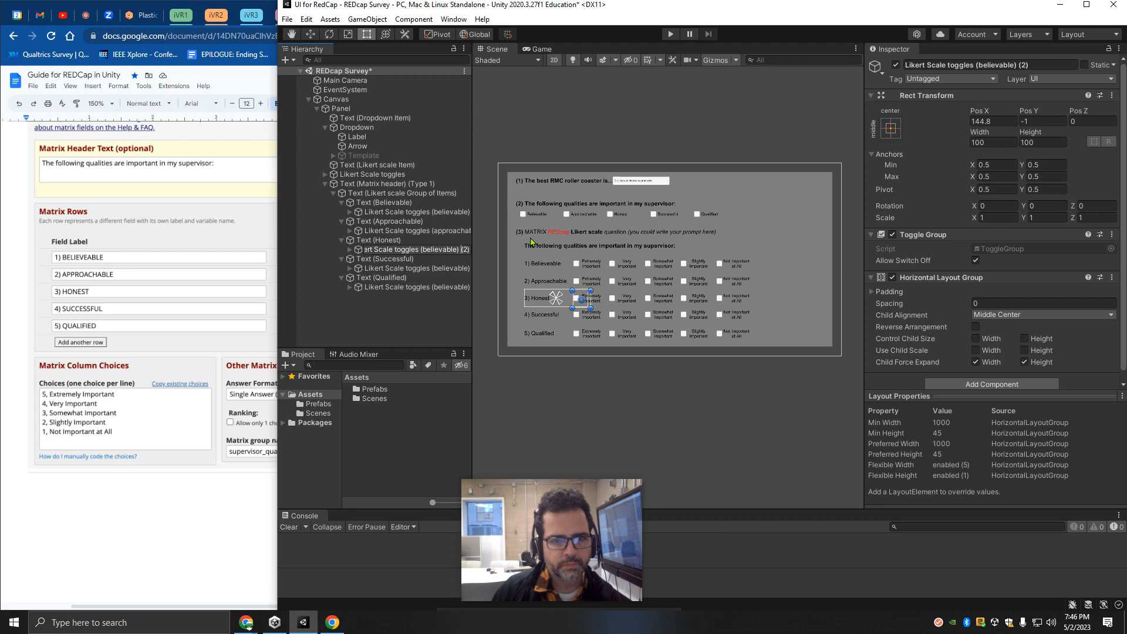
key("BackSpace")
key("BackSpace")
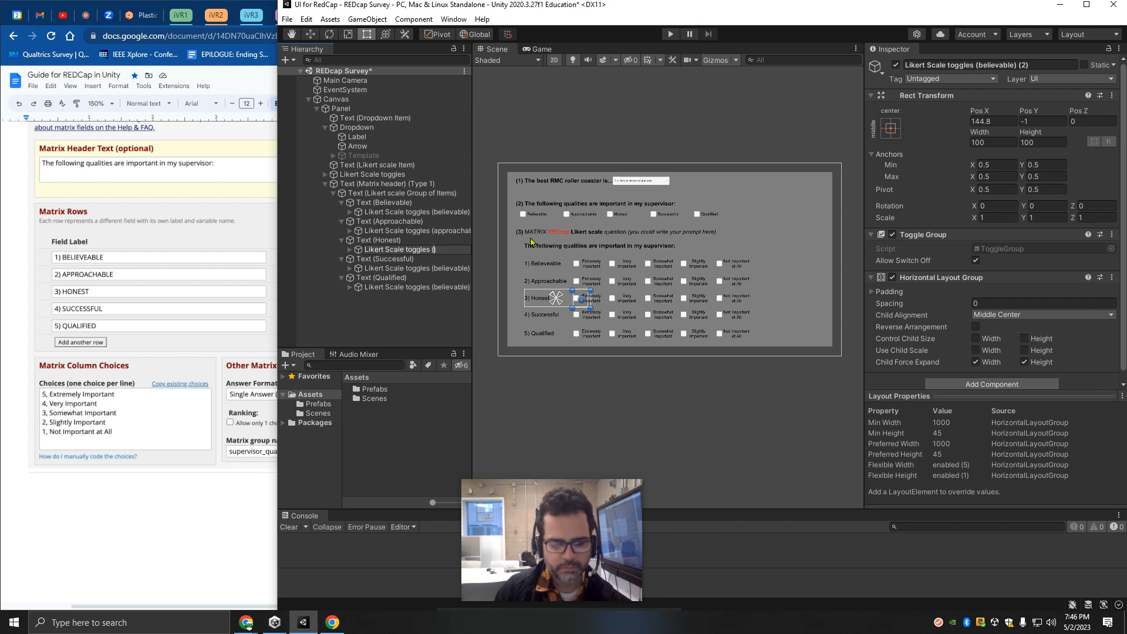
type("honest)")
key("Return")
Rename the toggle group under Text (Successful) to "Likert Scale toggles (successful)".
key("Down")
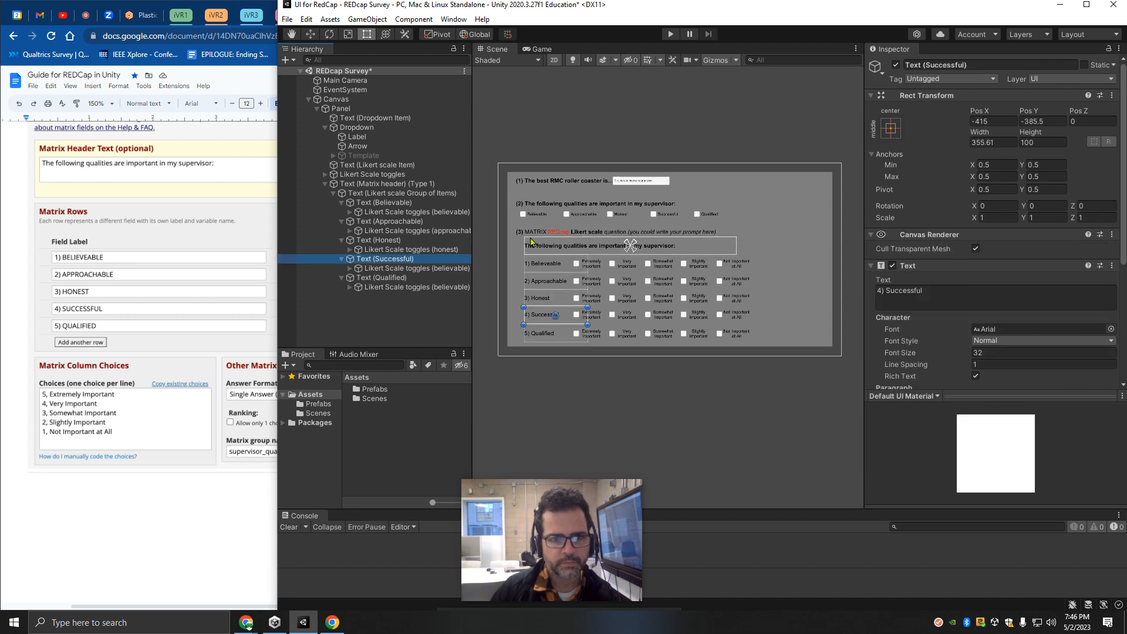
key("Down")
key("F2")
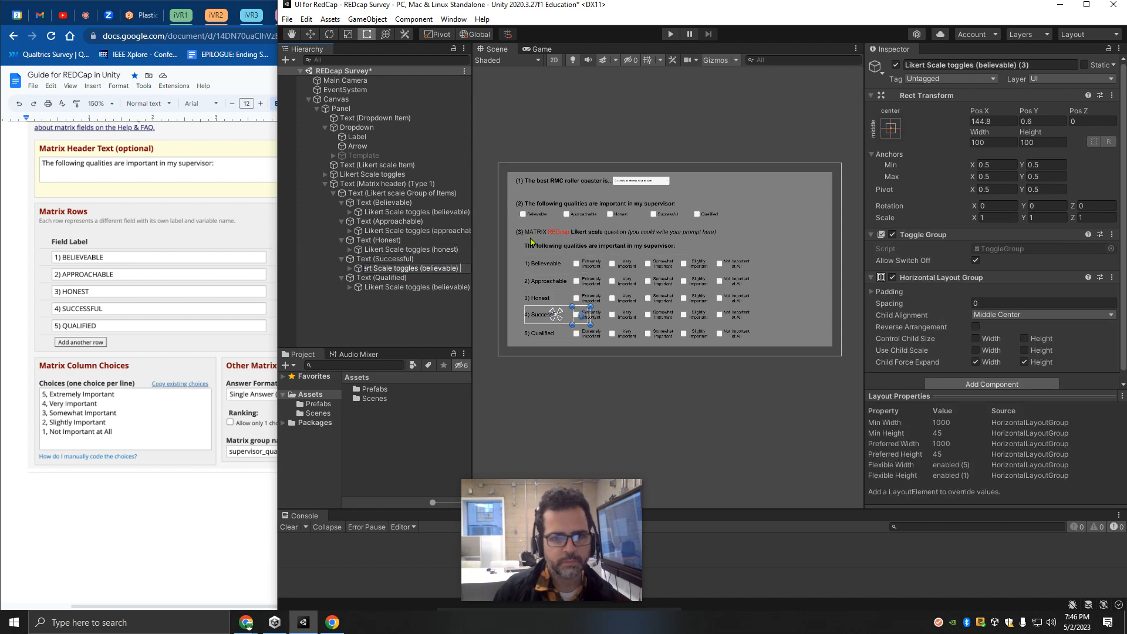
key("BackSpace")
key("BackSpace")
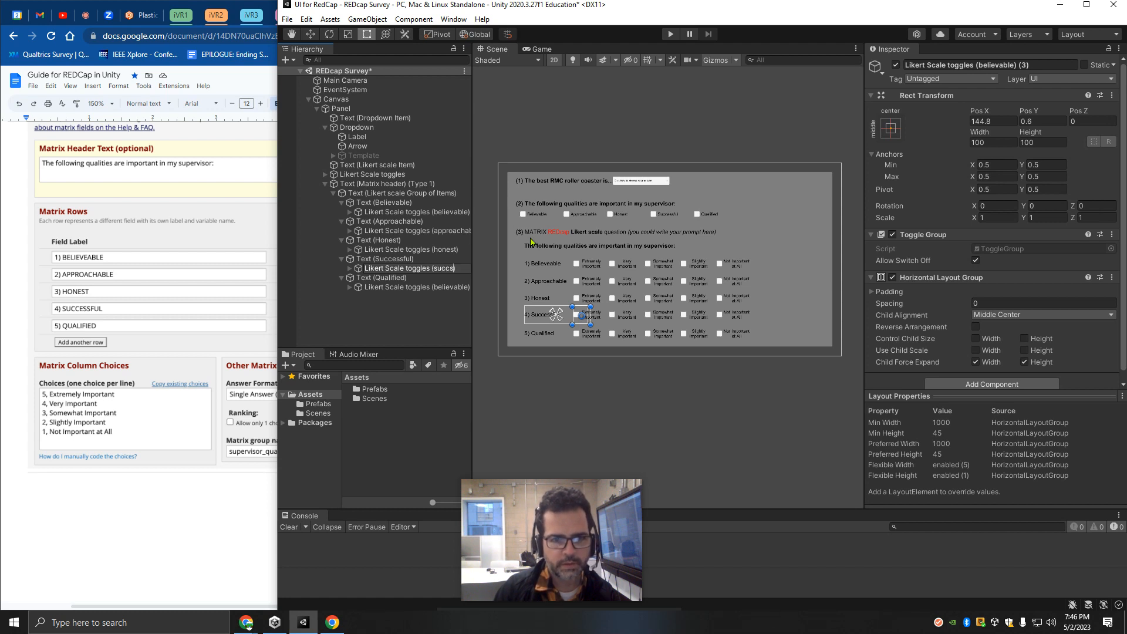
type("successful")
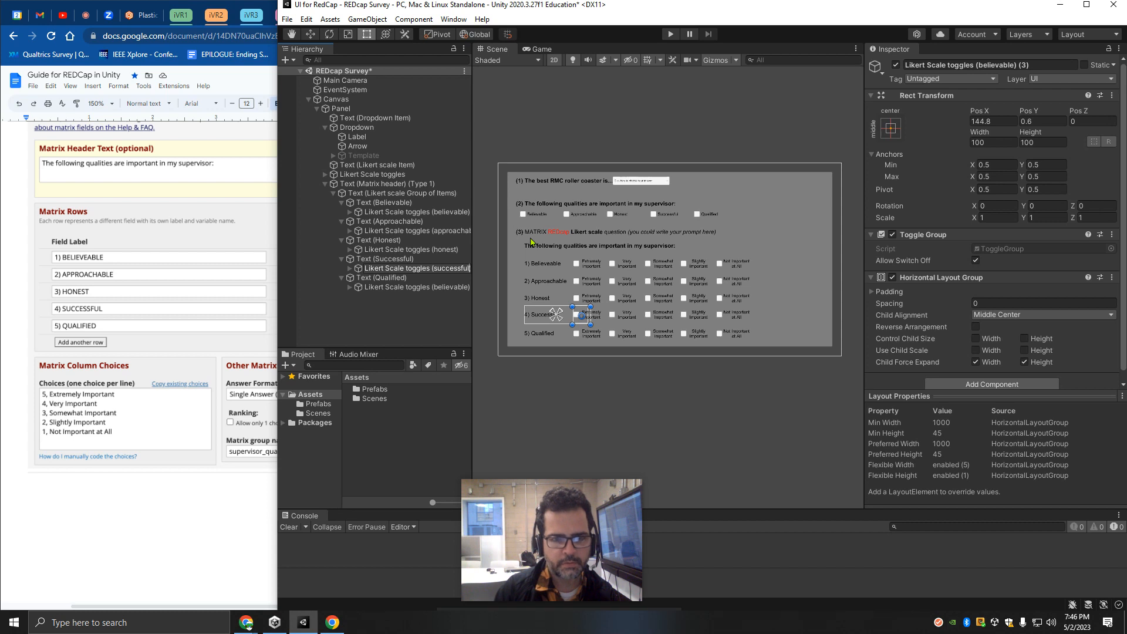
type(")")
key("Return")
Rename the toggle group under Text (Qualified) to "Likert Scale toggles (qualified)" and clear the selection.
key("Down")
key("Down")
key("F2")
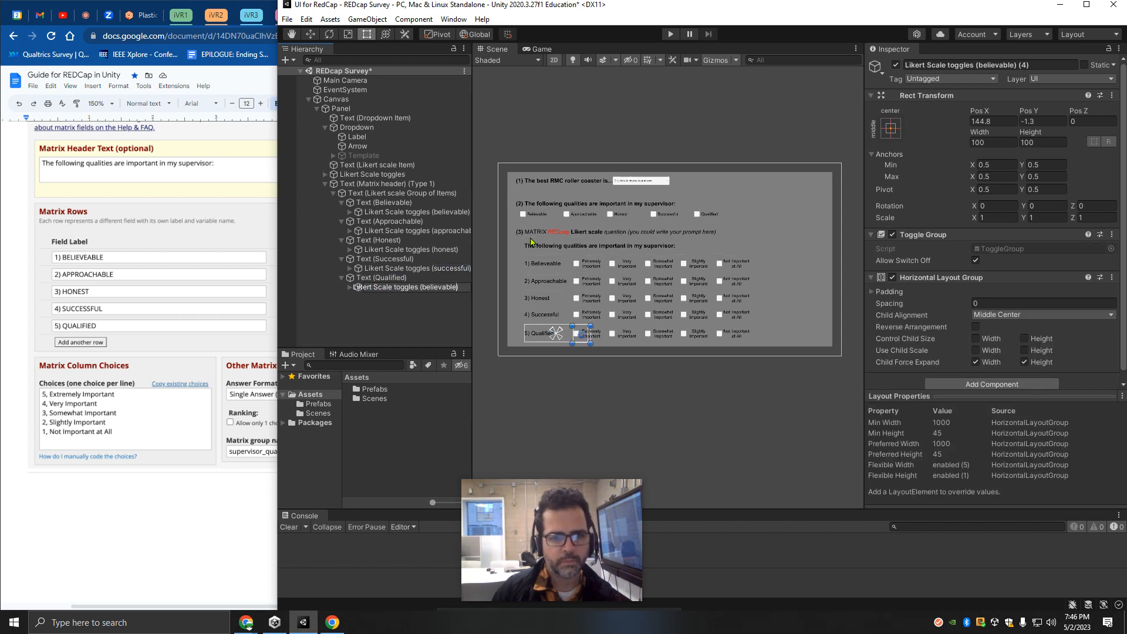
key("BackSpace")
key("BackSpace")
key("BackSpace")
key("BackSpace")
key("BackSpace")
key("BackSpace")
key("BackSpace")
key("BackSpace")
key("BackSpace")
key("BackSpace")
key("BackSpace")
key("BackSpace")
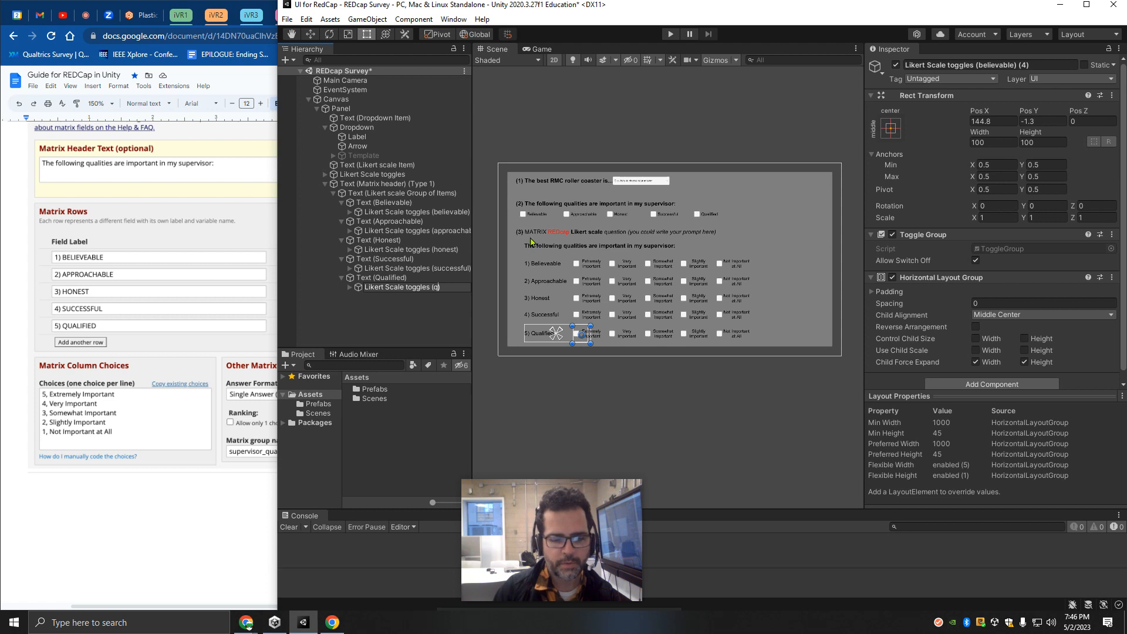
type("qualified)")
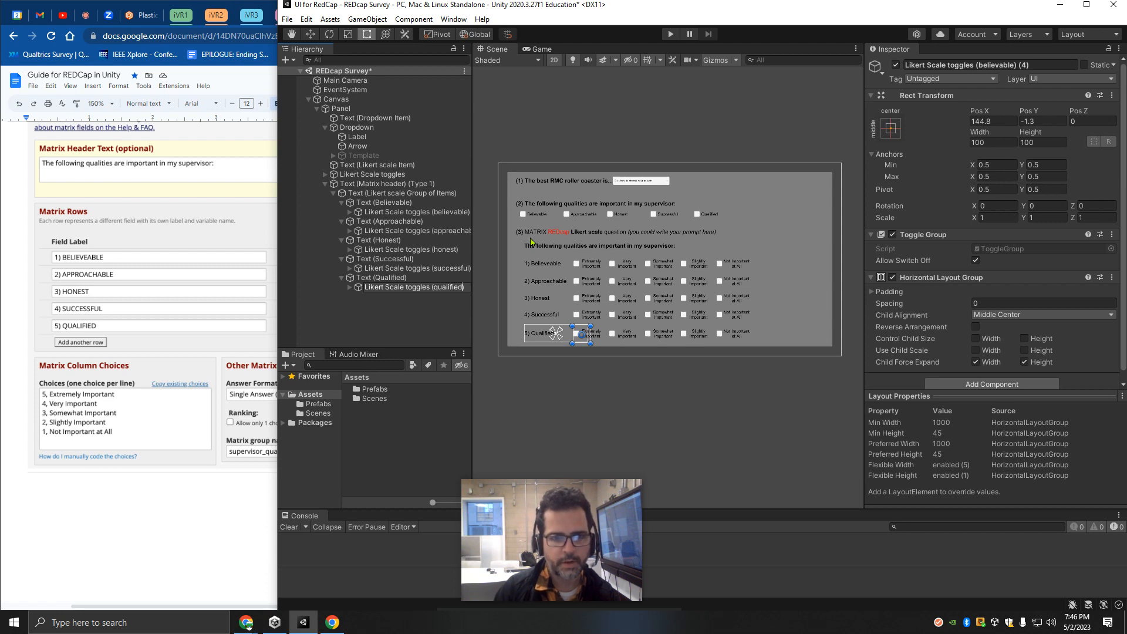
left_click(424, 252)
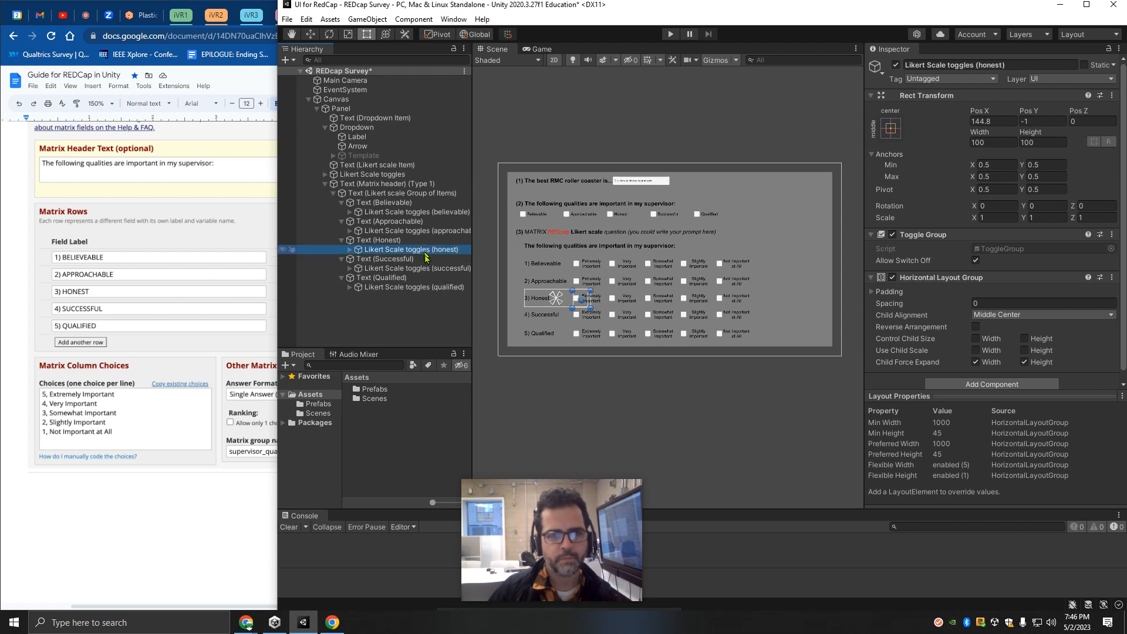
left_click(479, 306)
Collapse Text (Likert scale Group of Items) in the Hierarchy and save the REDcap Survey scene.
left_click_drag(600, 472, 556, 497)
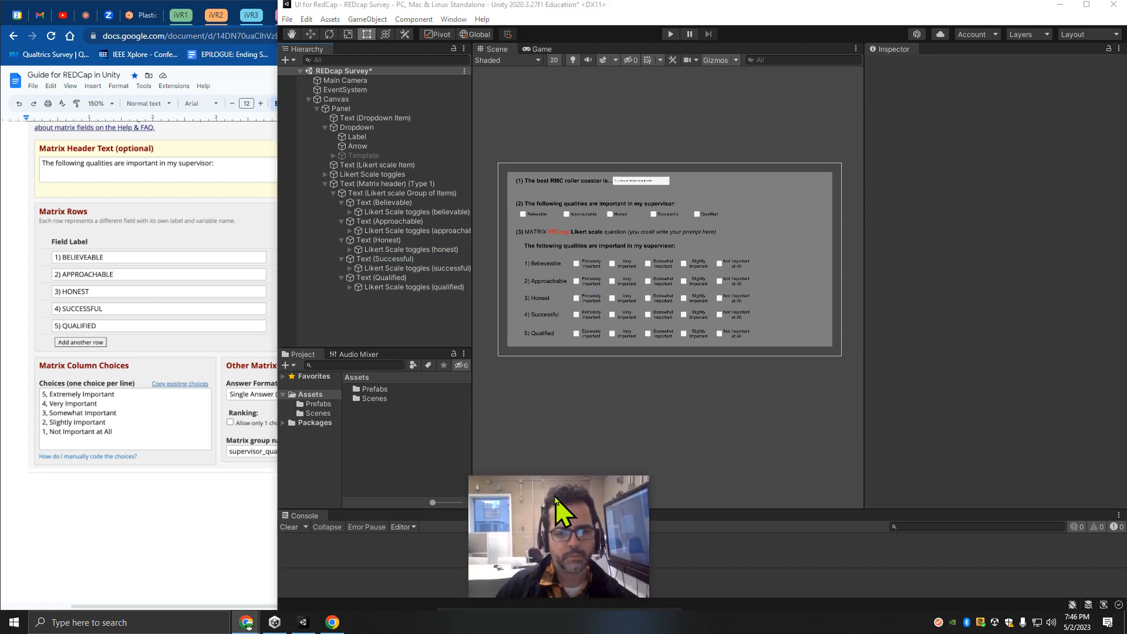
left_click(333, 192)
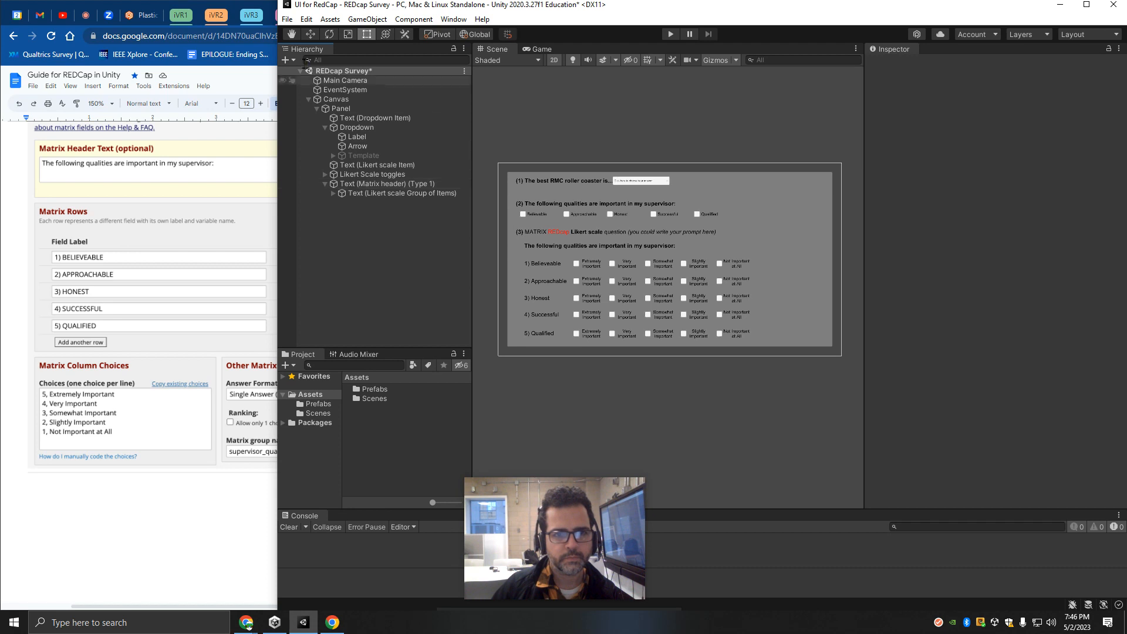
left_click(288, 19)
left_click(319, 76)
left_click_drag(578, 531, 1054, 526)
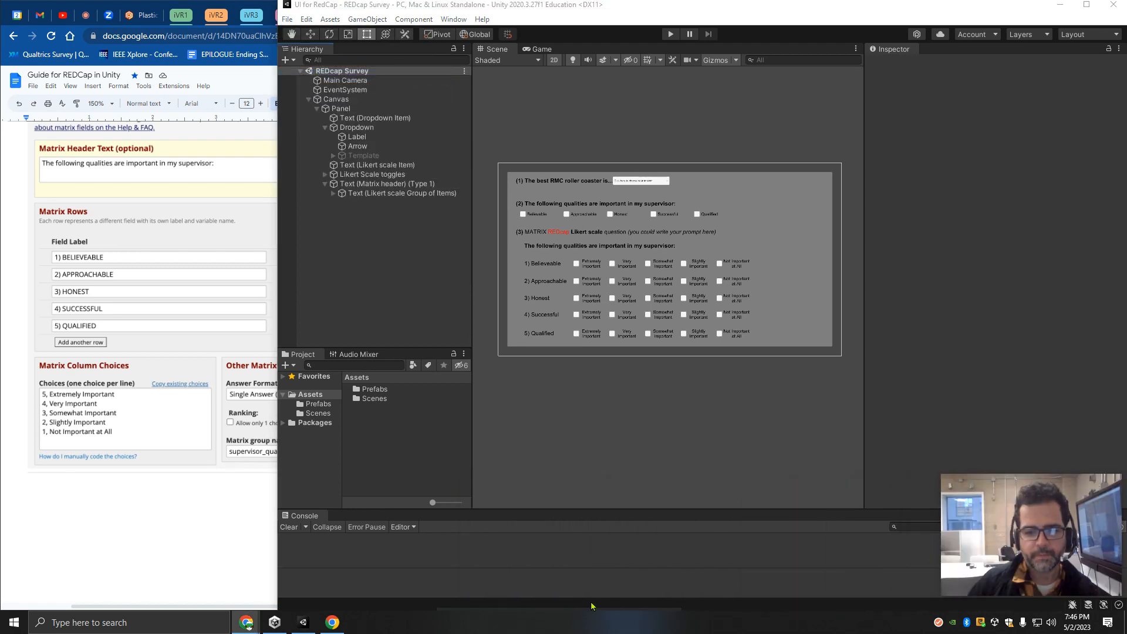
Minimize the Unity Editor, show the Vimeo page in the browser and bring the Unity Hub window to the front.
left_click(492, 607)
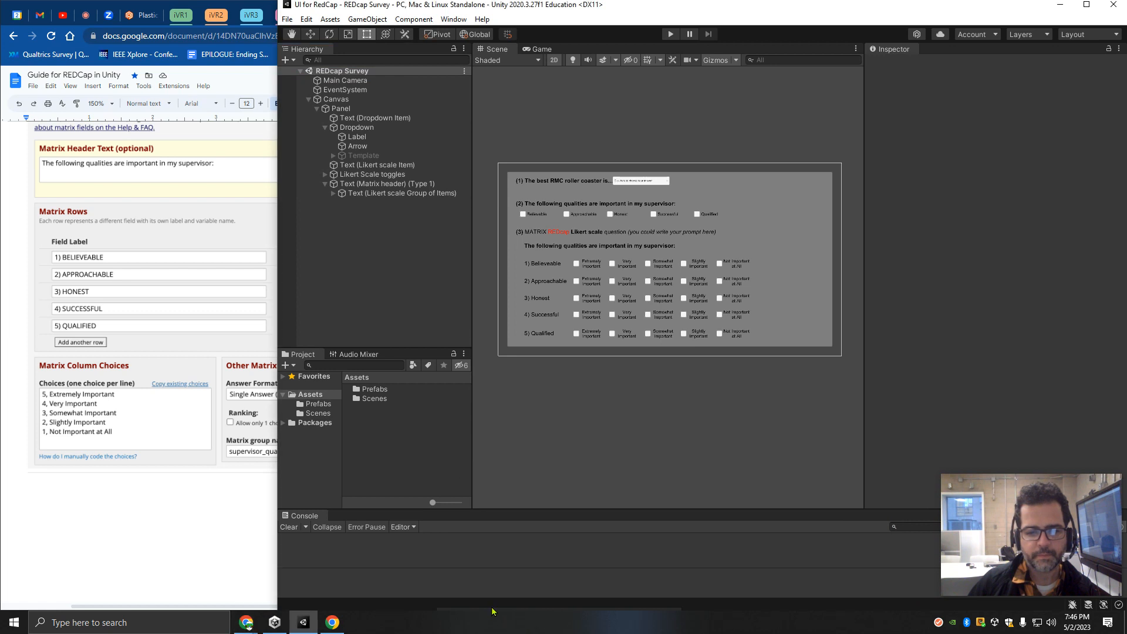
left_click(1060, 5)
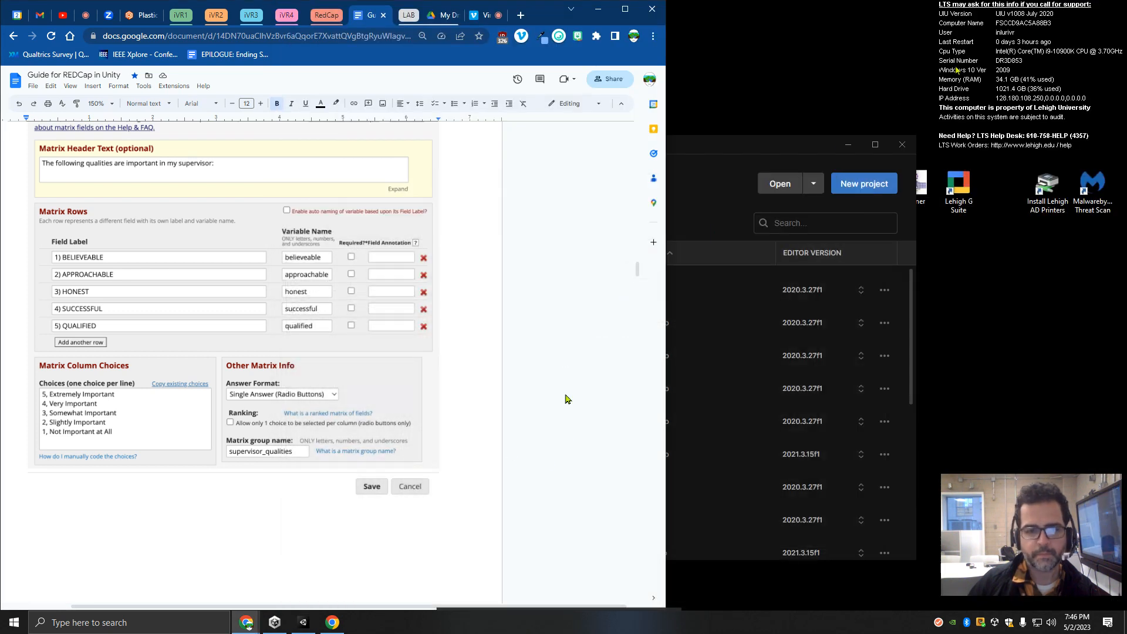
left_click(487, 17)
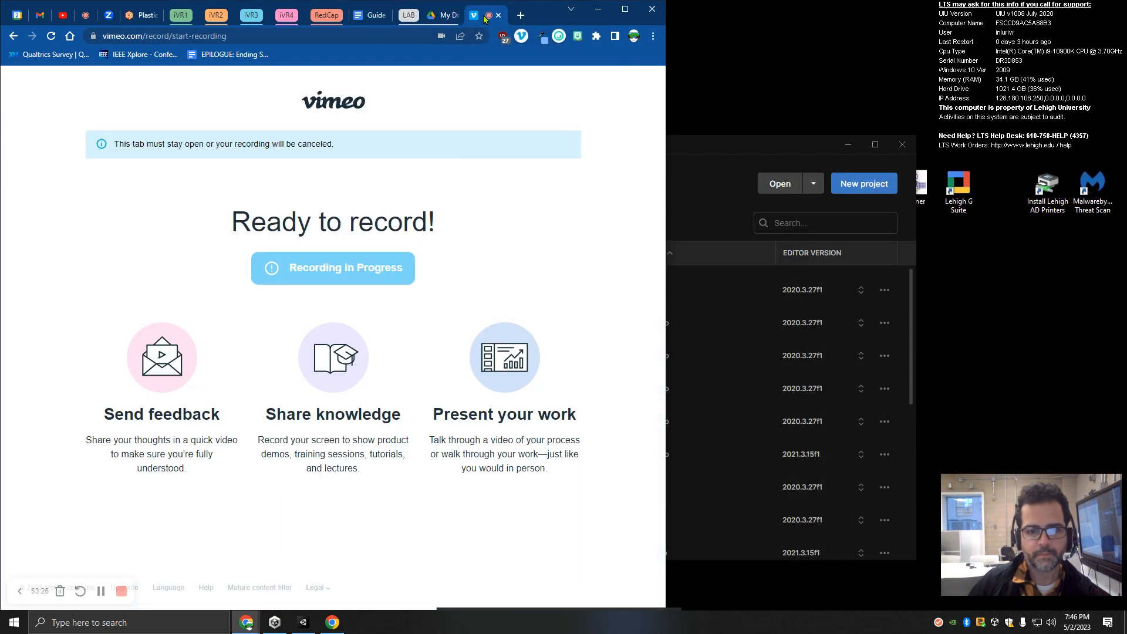
left_click(731, 356)
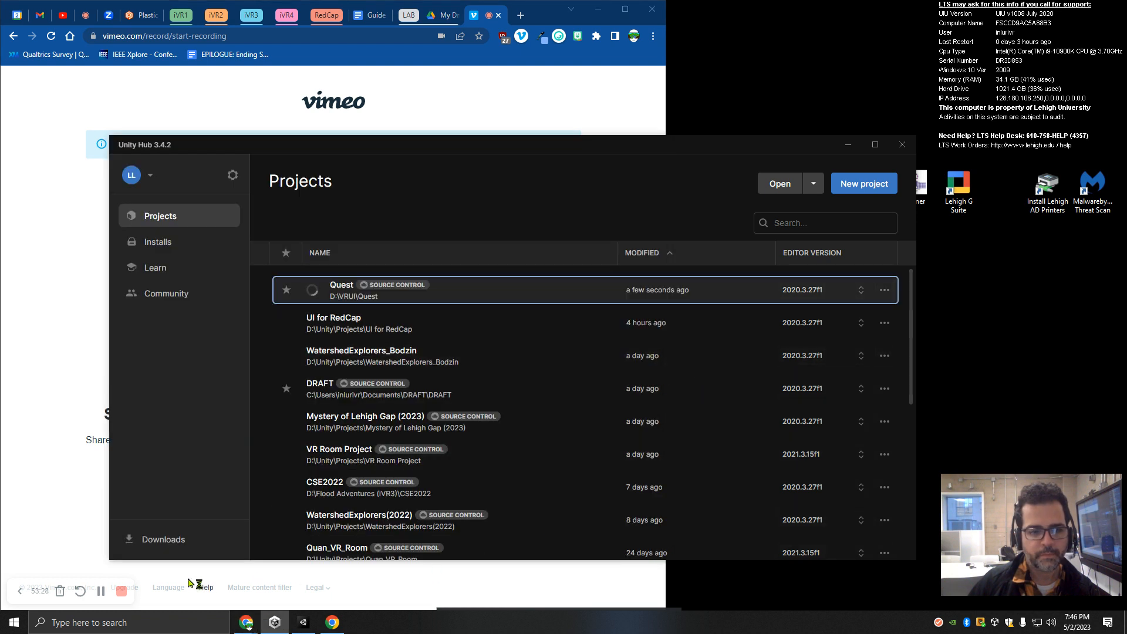